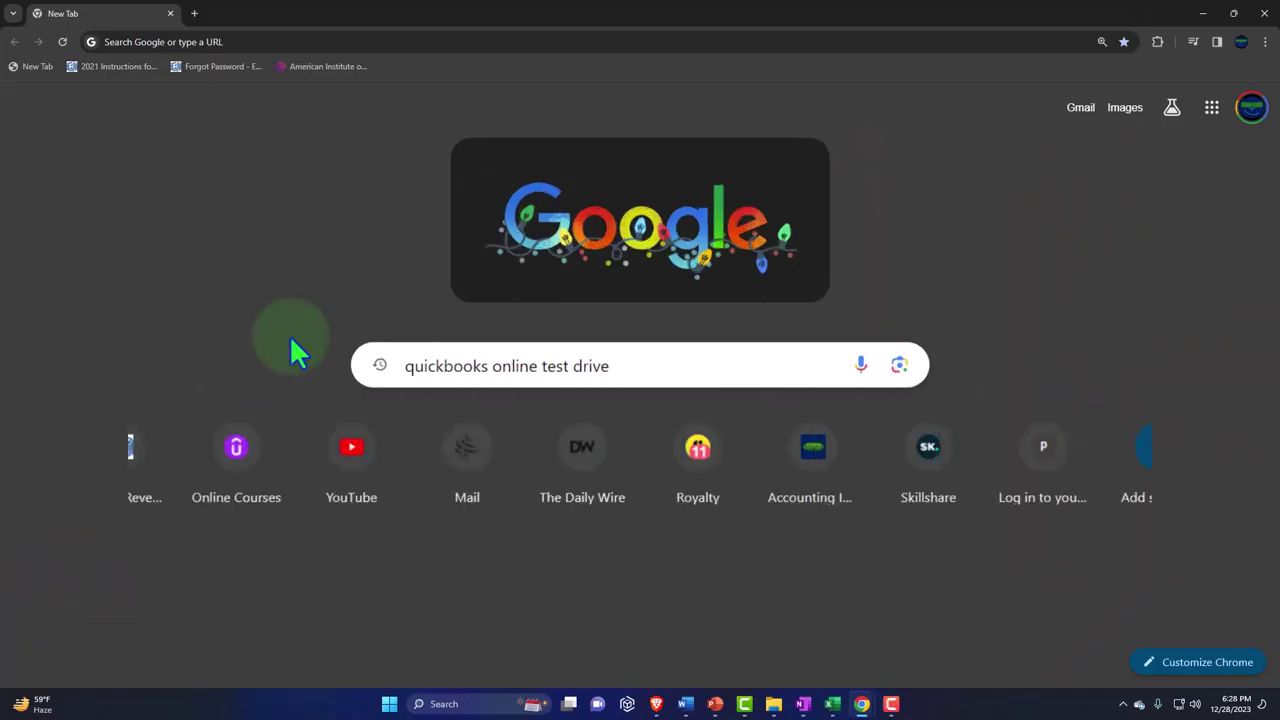
Search Google for "quickbooks online test drive" and open the Test drive QuickBooks Online article.
left_click(694, 366)
key("Return")
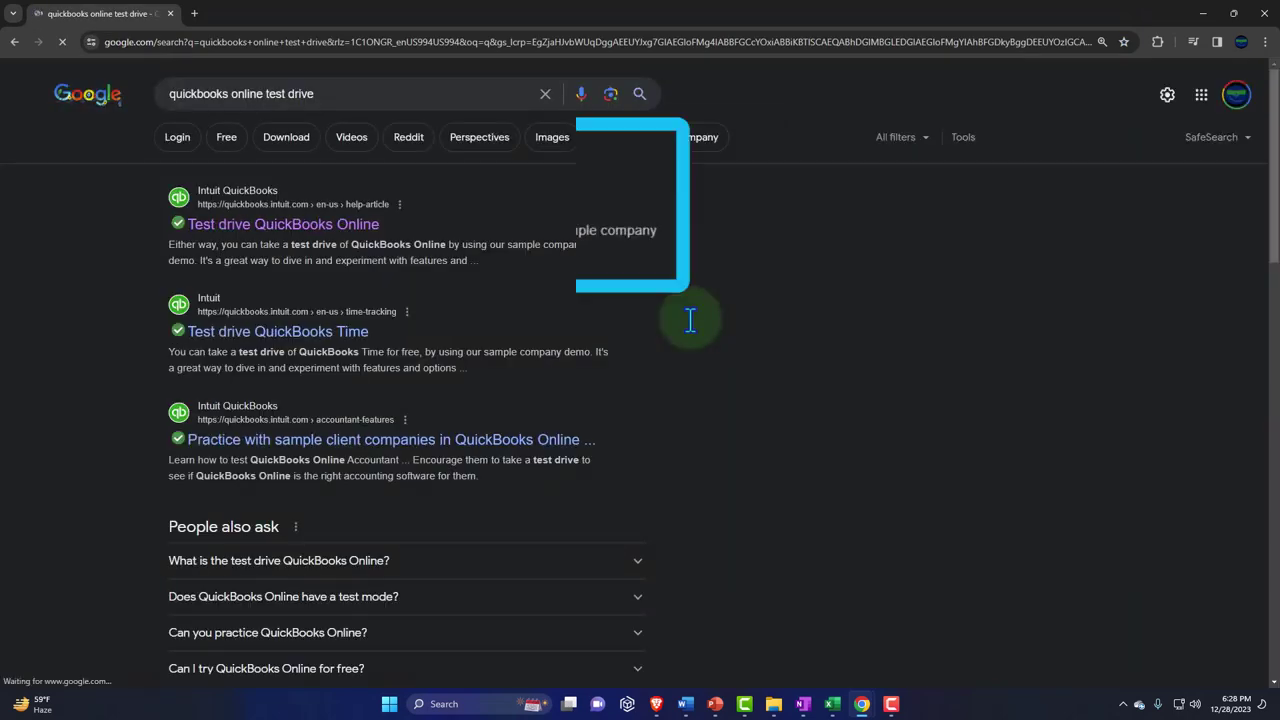
left_click(366, 205)
Launch the United States test drive company, complete the robot verification and dismiss the homepage tour.
scroll(366, 260, "down", 3)
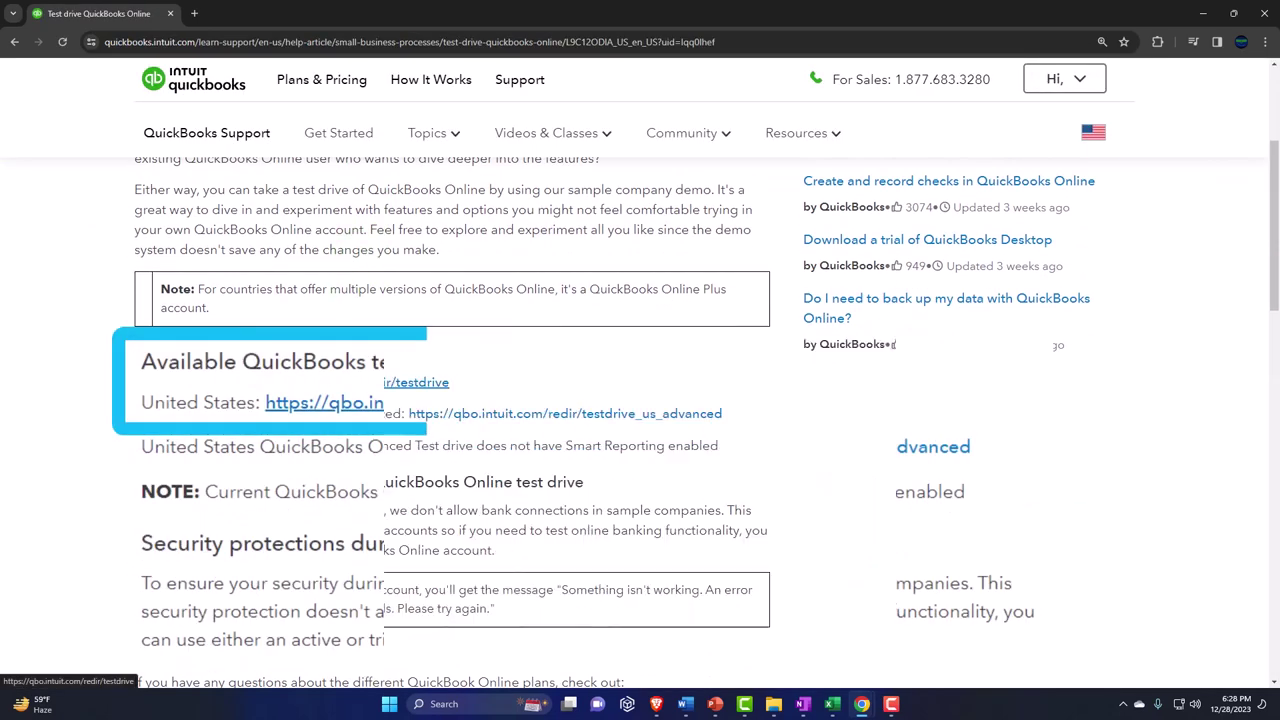
left_click(350, 384)
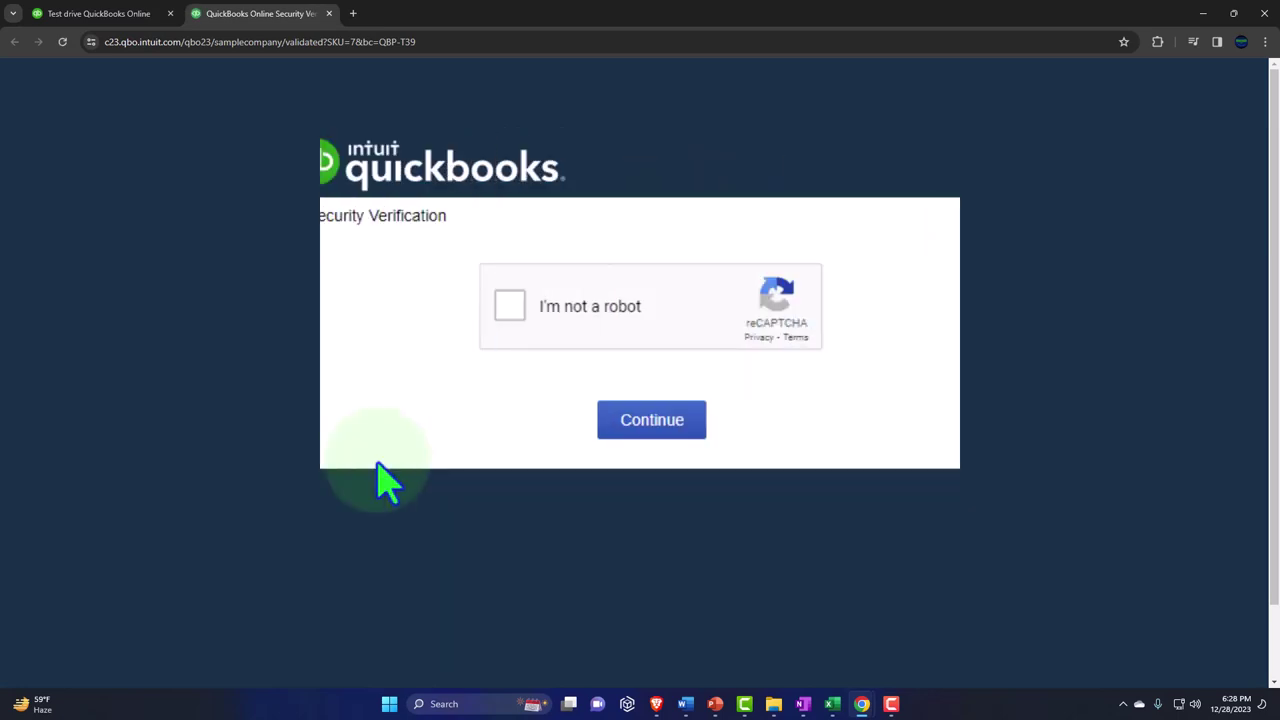
left_click(512, 320)
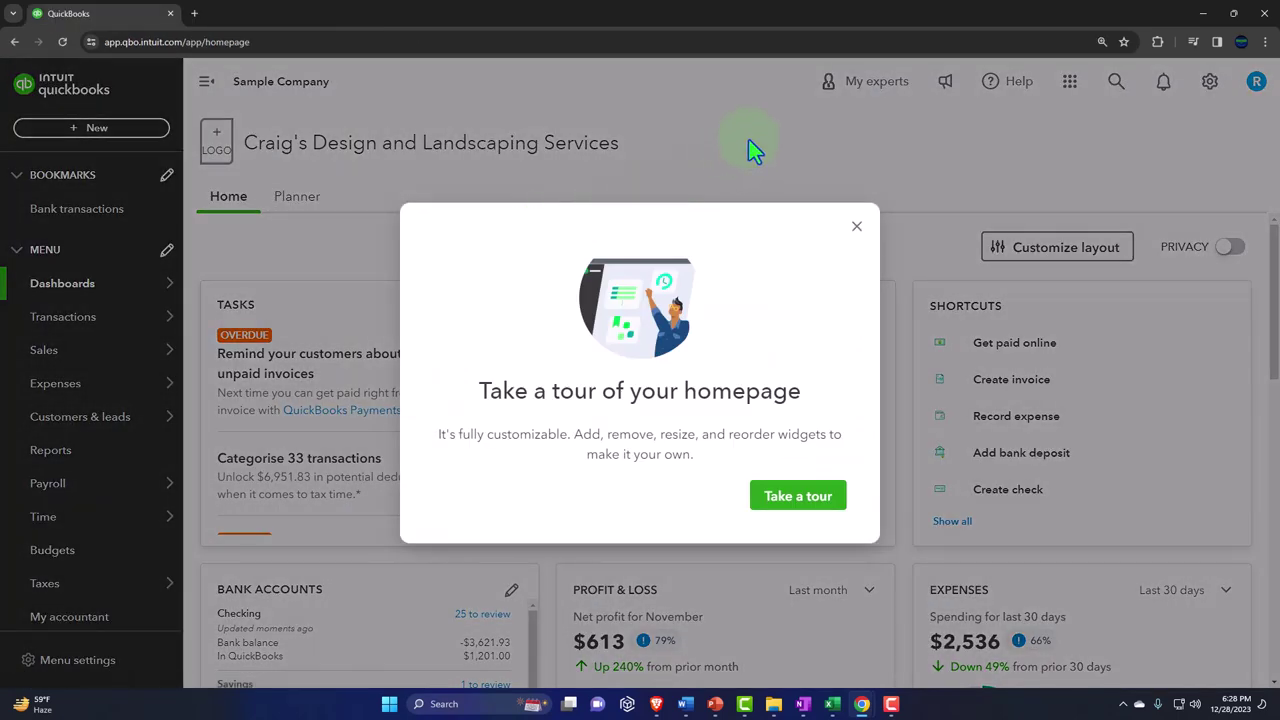
left_click(855, 229)
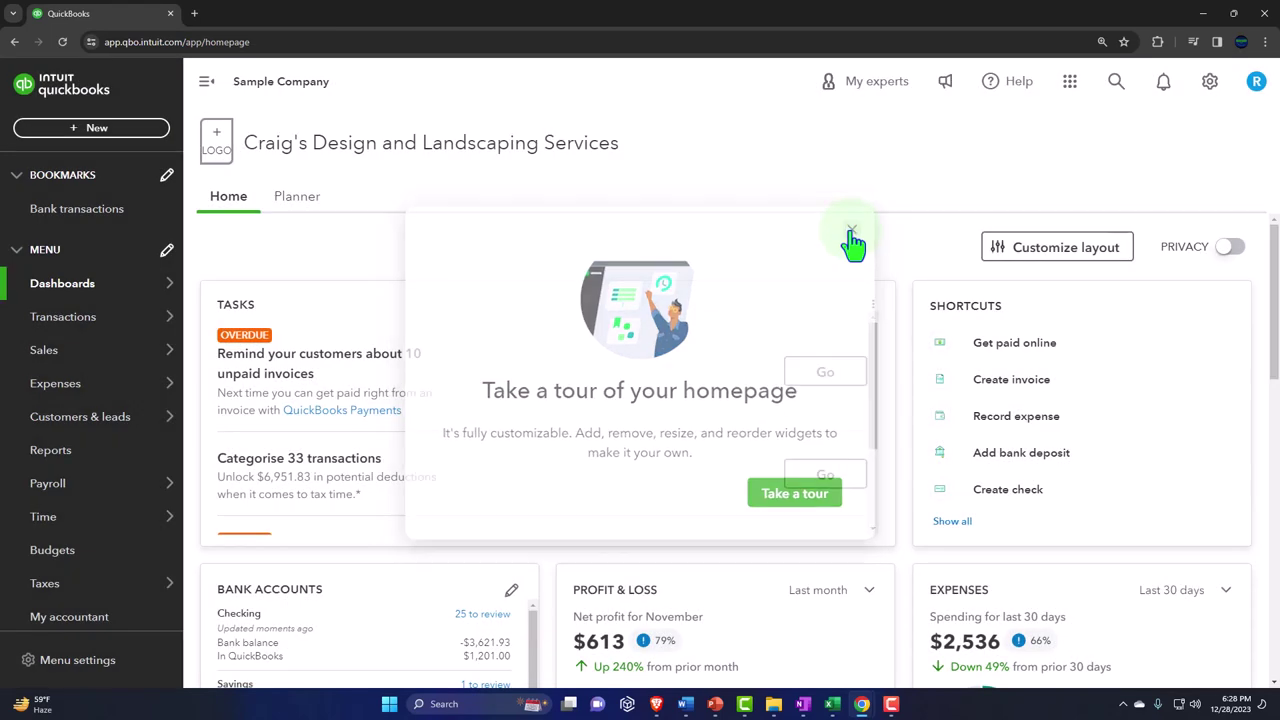
Open the Balance Sheet and Profit and Loss favorite reports, each in its own new browser tab.
left_click(52, 452)
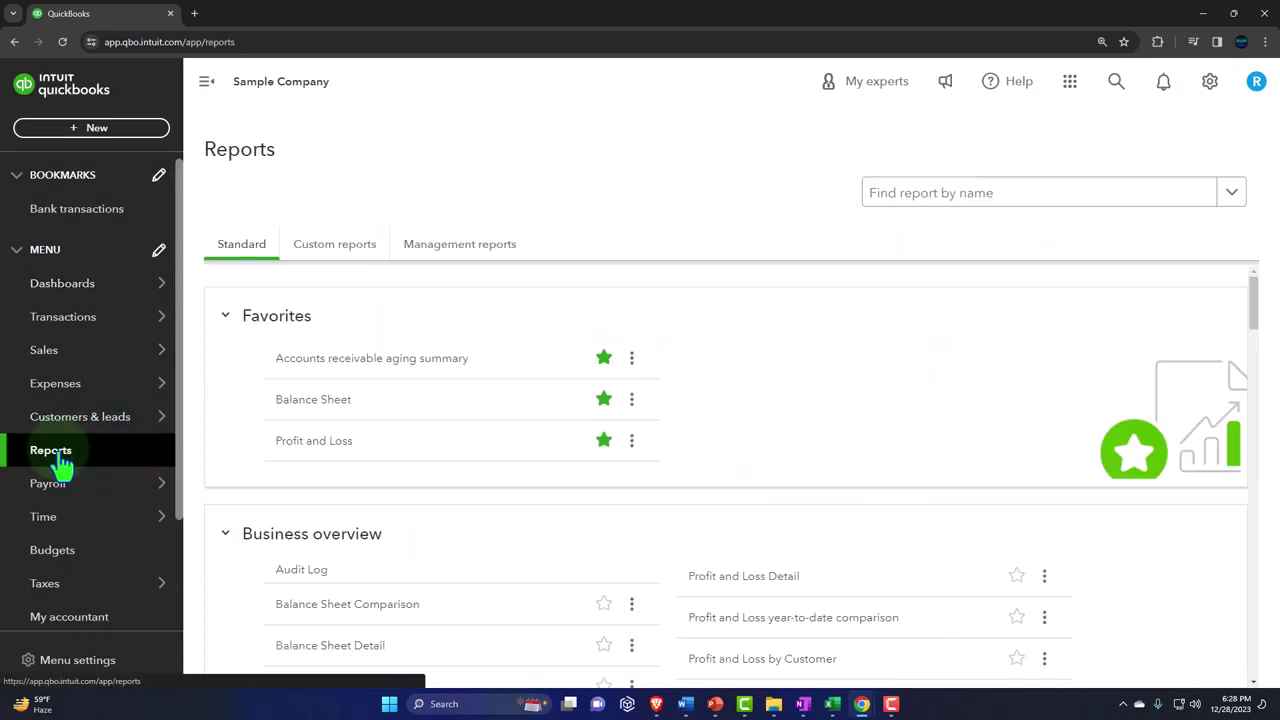
right_click(363, 348)
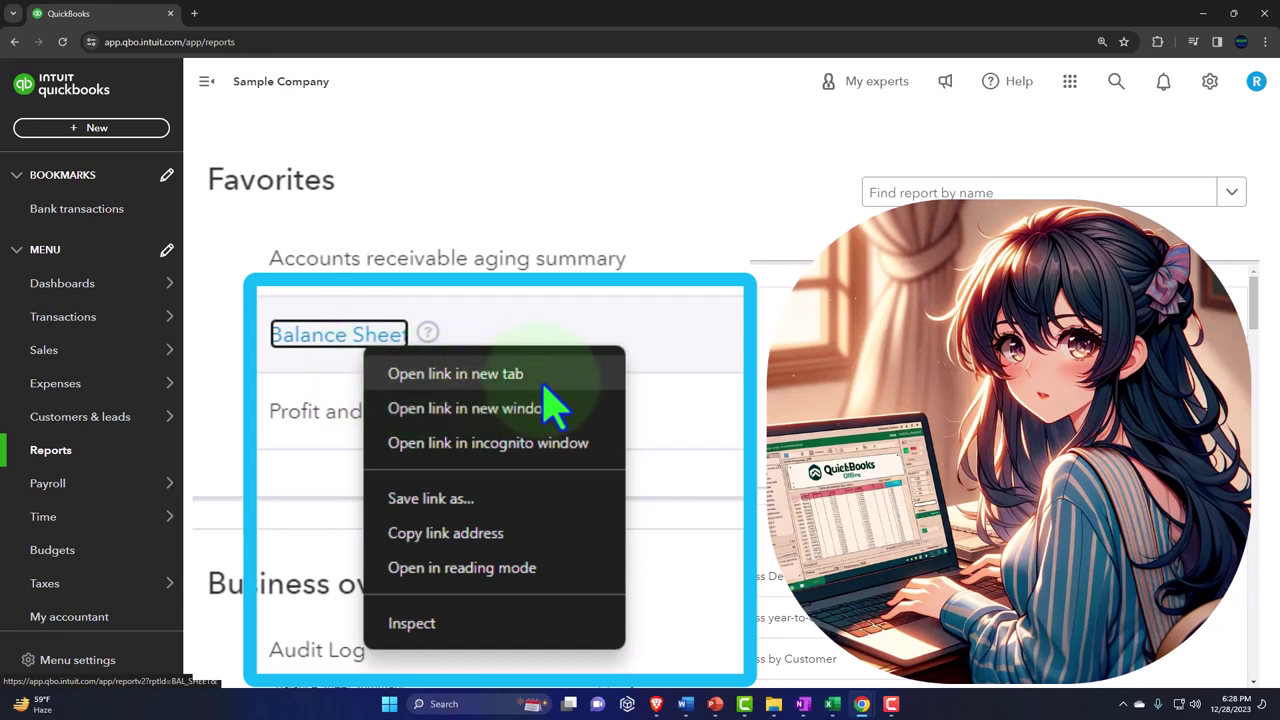
left_click(544, 383)
right_click(361, 418)
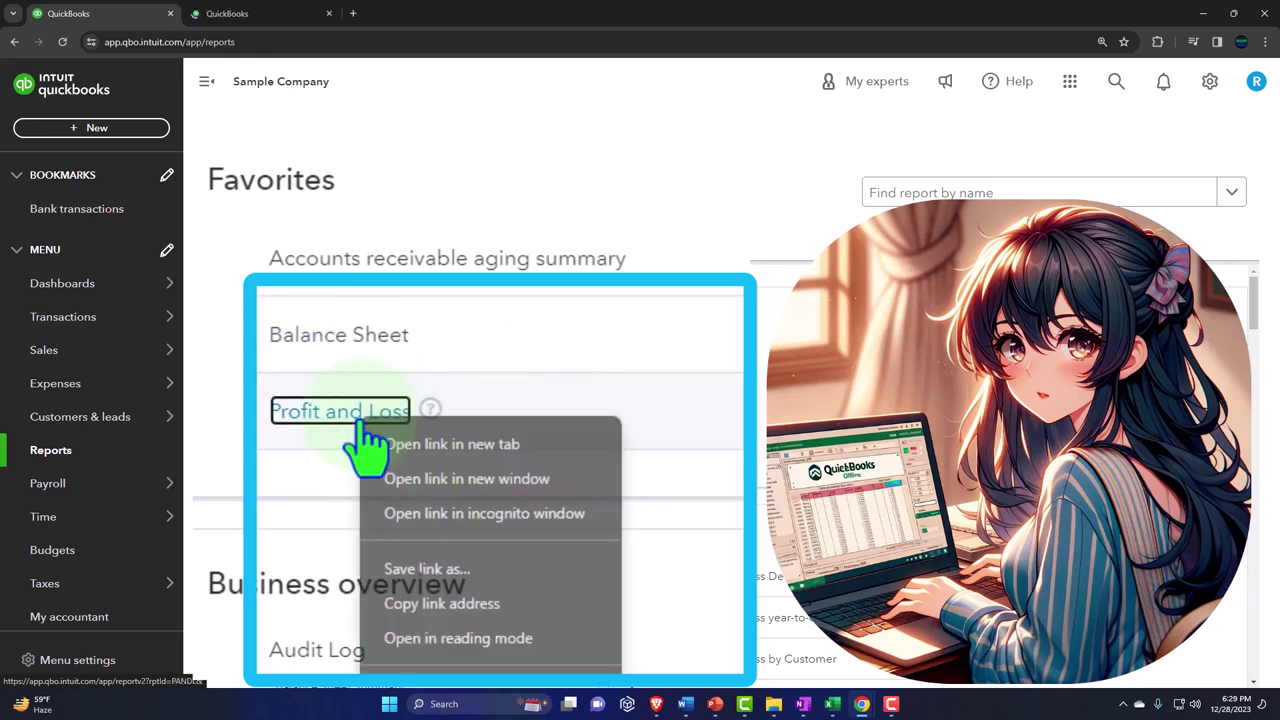
left_click(527, 453)
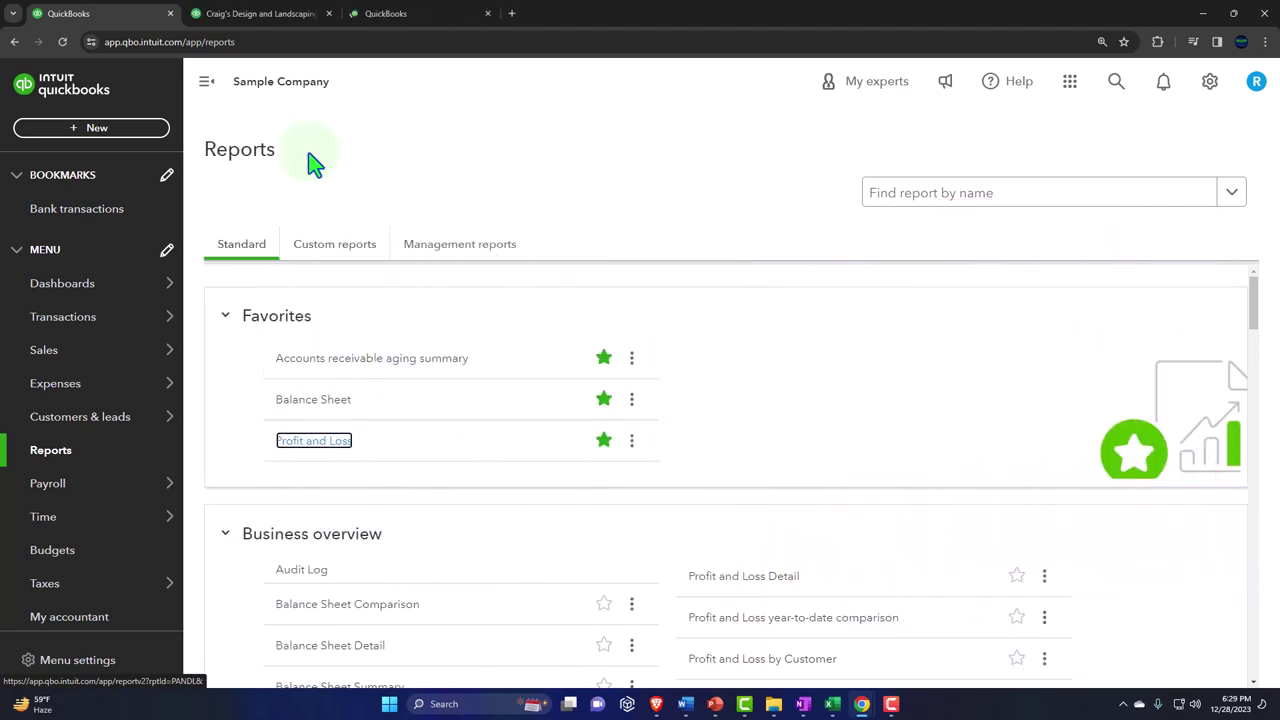
Collapse the navigation menu in the Balance Sheet and Profit and Loss tabs, and return to the Reports page.
left_click(285, 20)
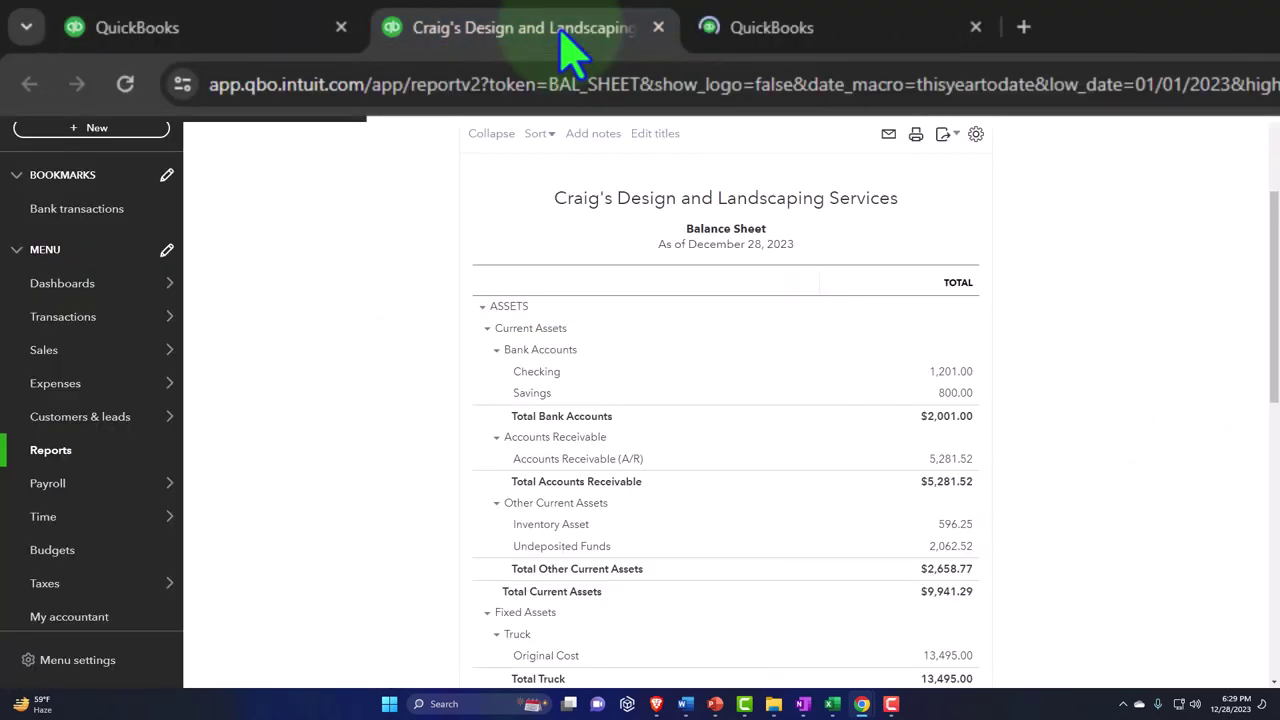
left_click(208, 84)
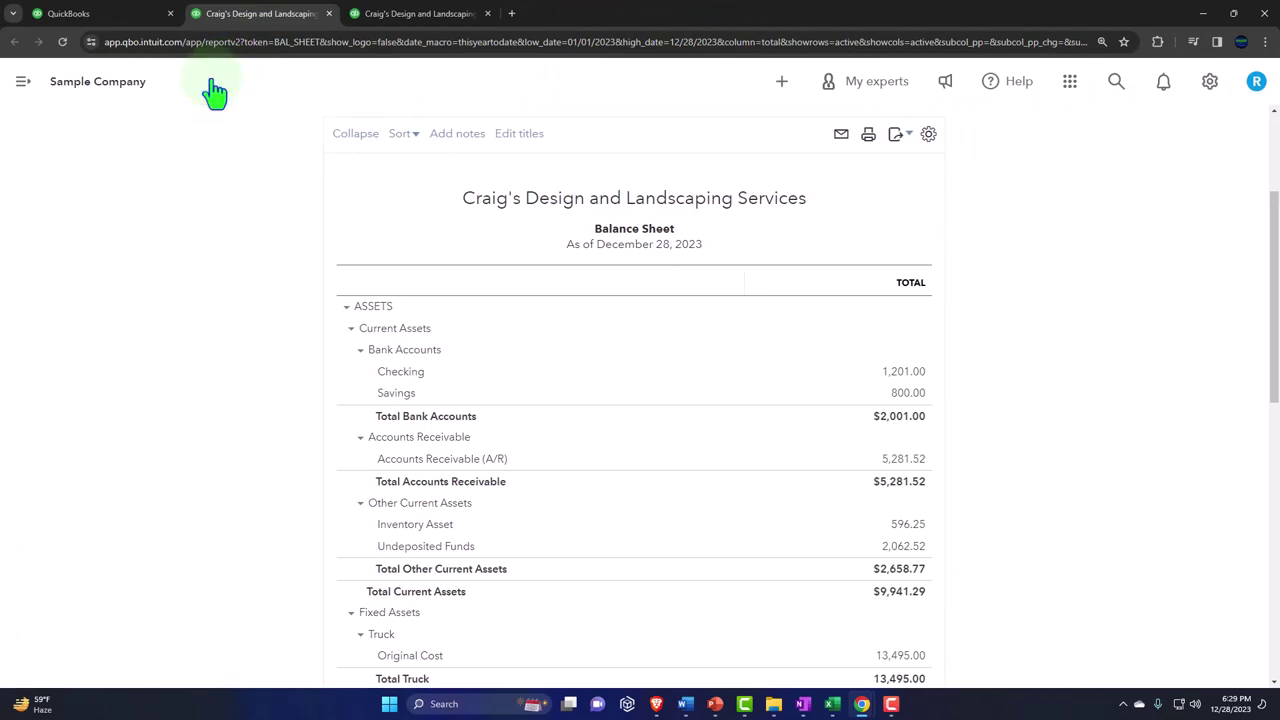
left_click(418, 13)
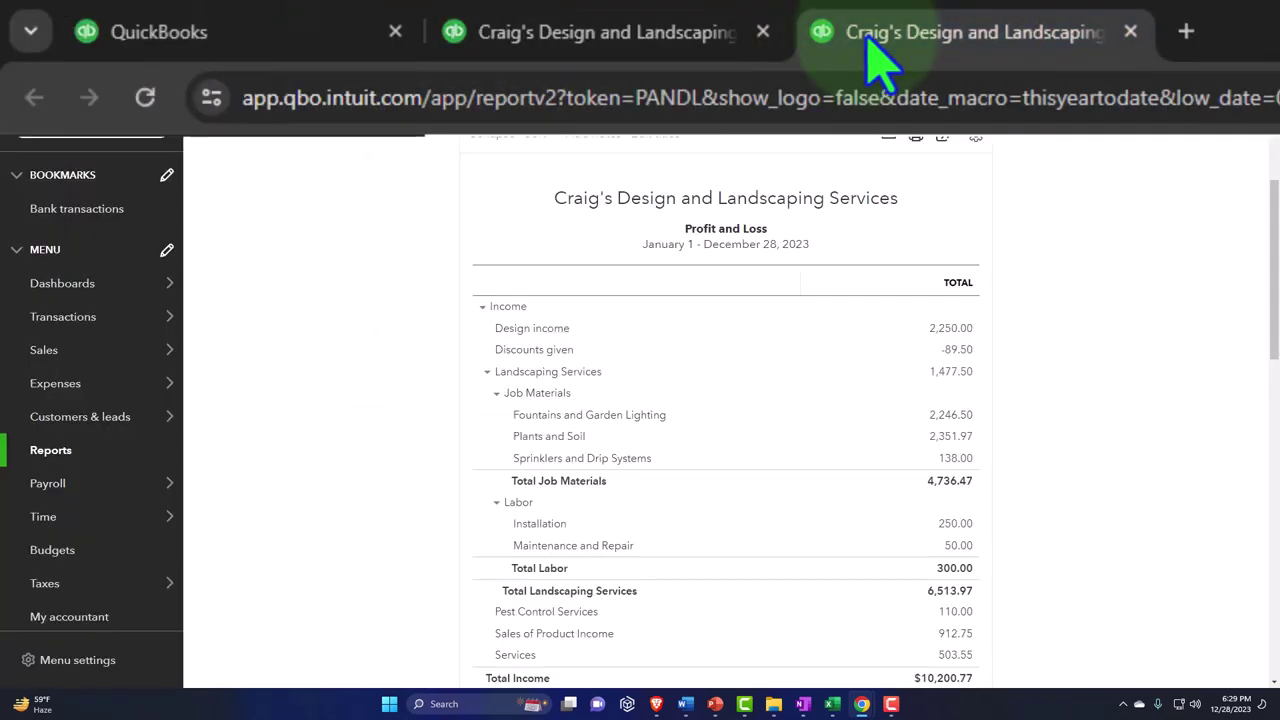
left_click(212, 88)
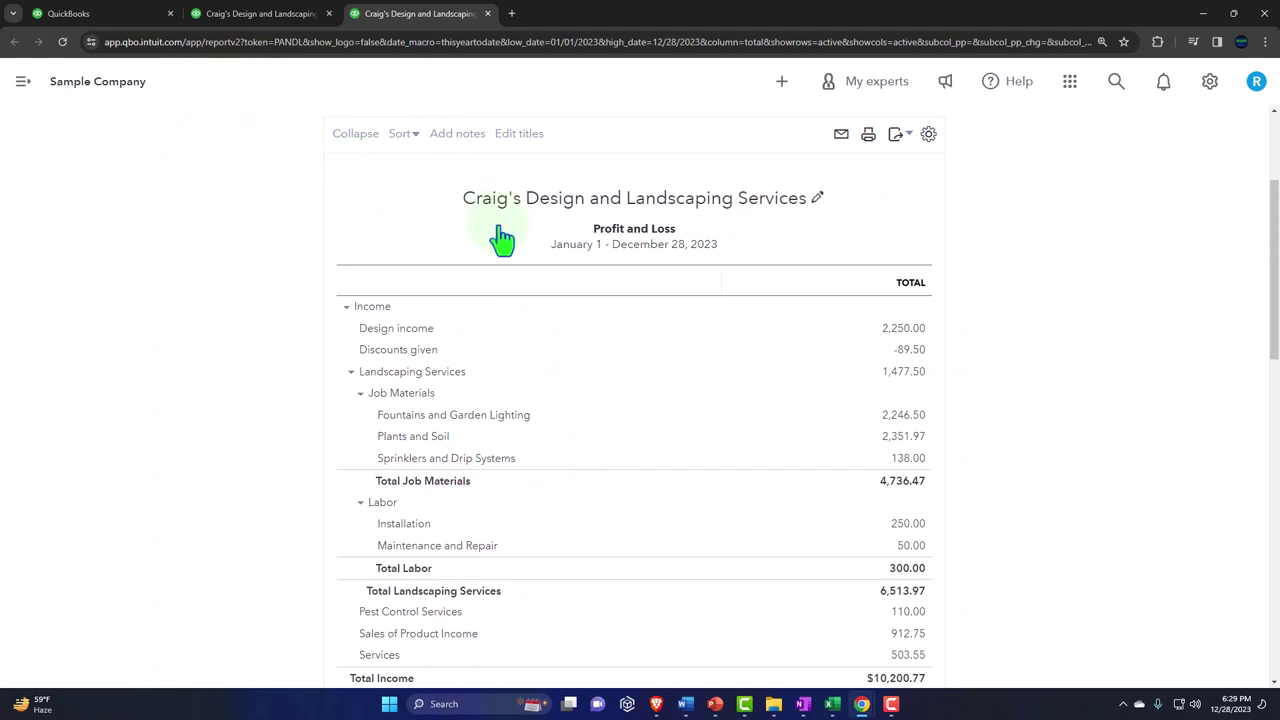
left_click(125, 20)
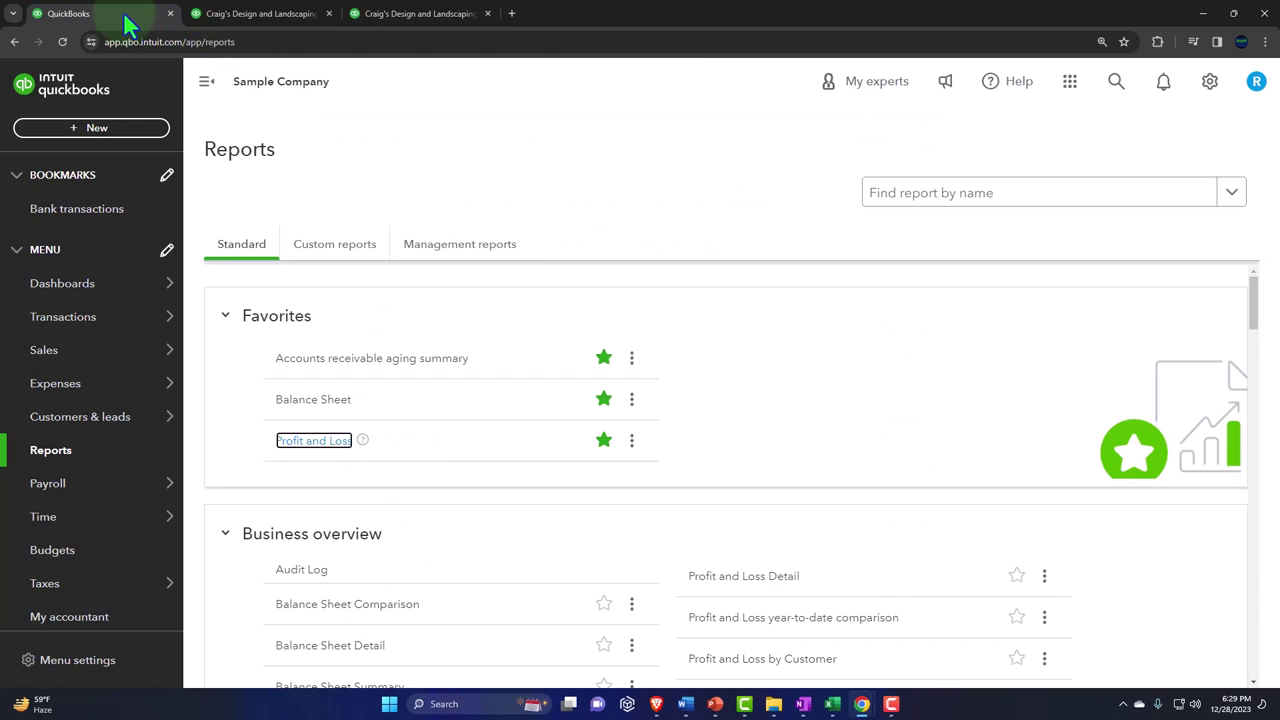
Examine the new transaction options and the QuickBooks Flow Chart in OneNote, and return to QuickBooks.
left_click(104, 134)
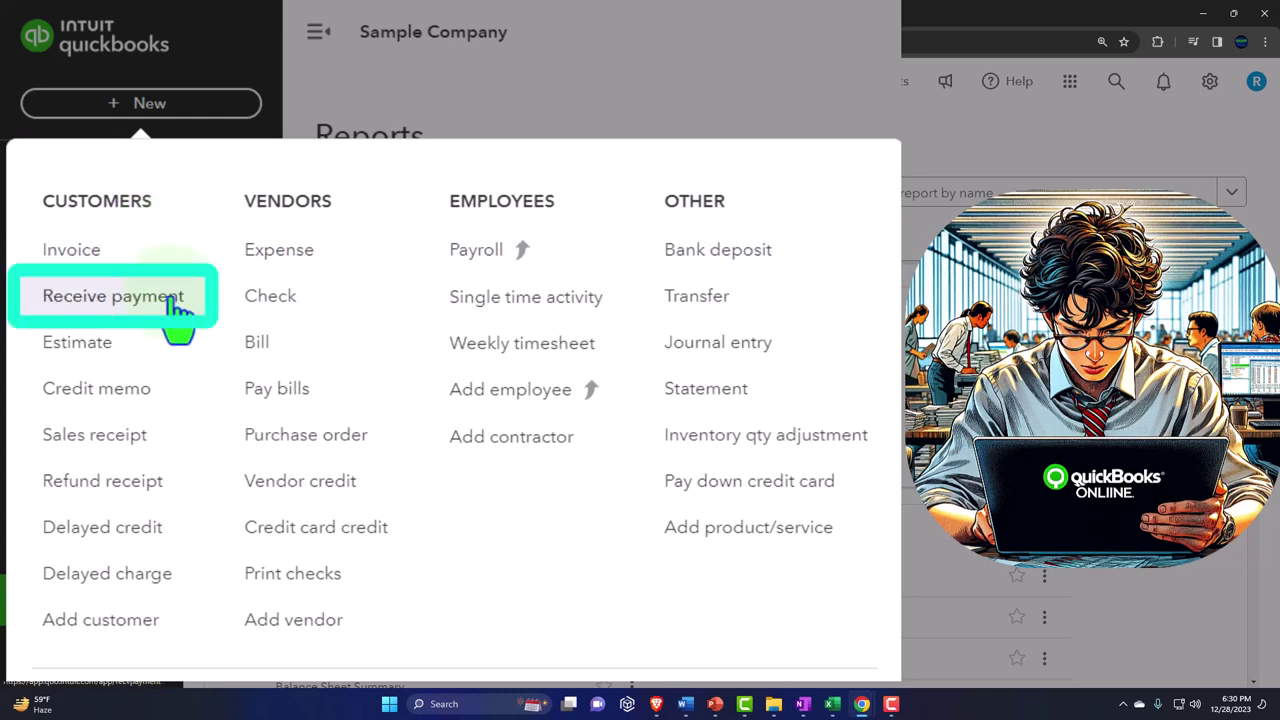
left_click(688, 270)
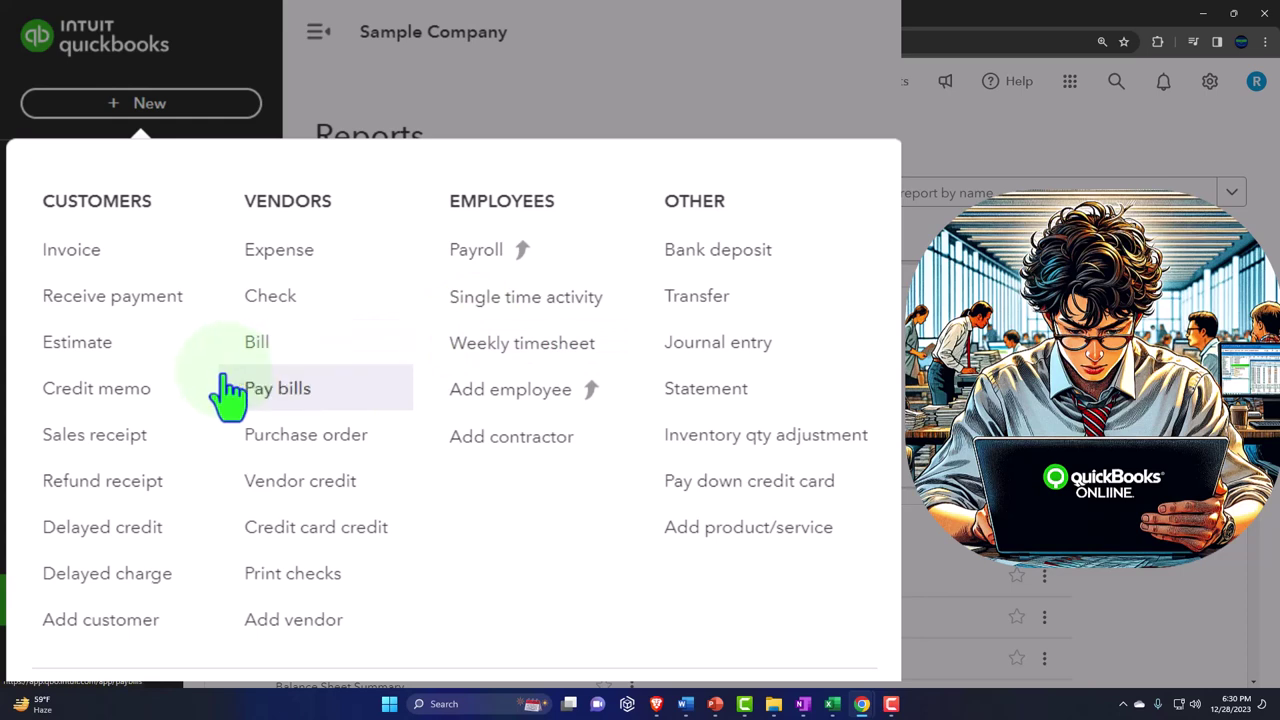
left_click(172, 405)
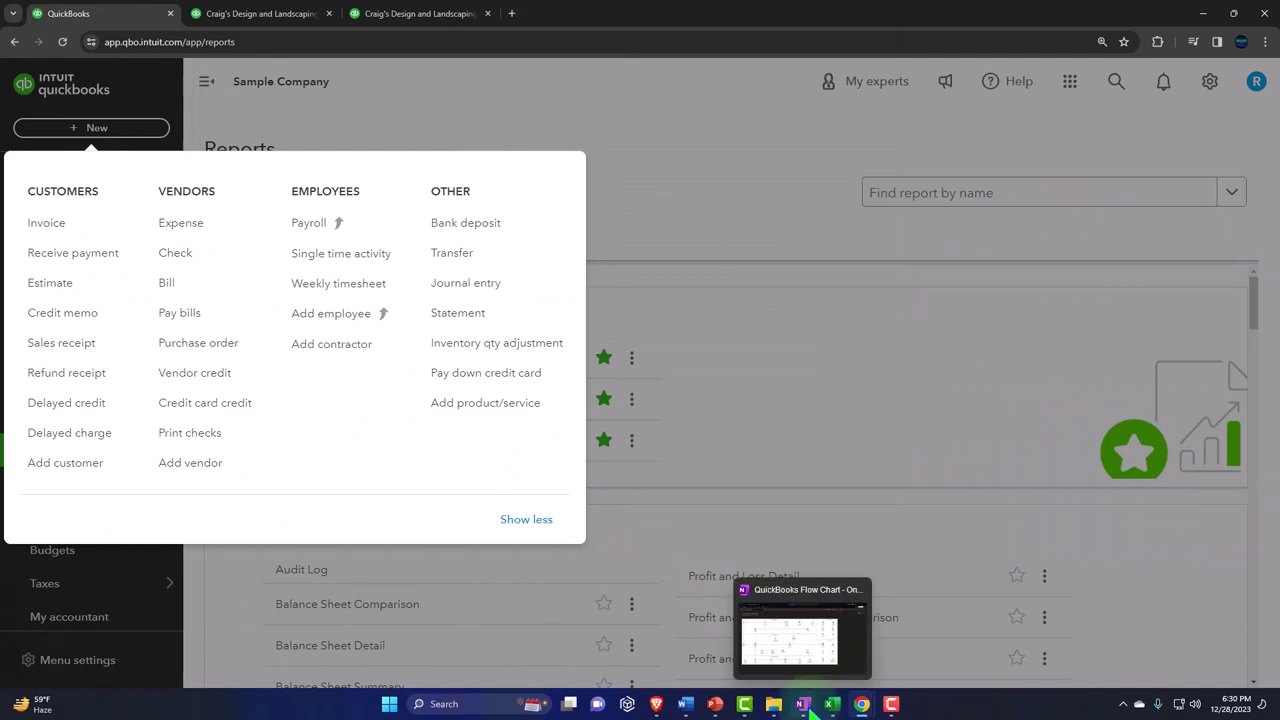
left_click(812, 706)
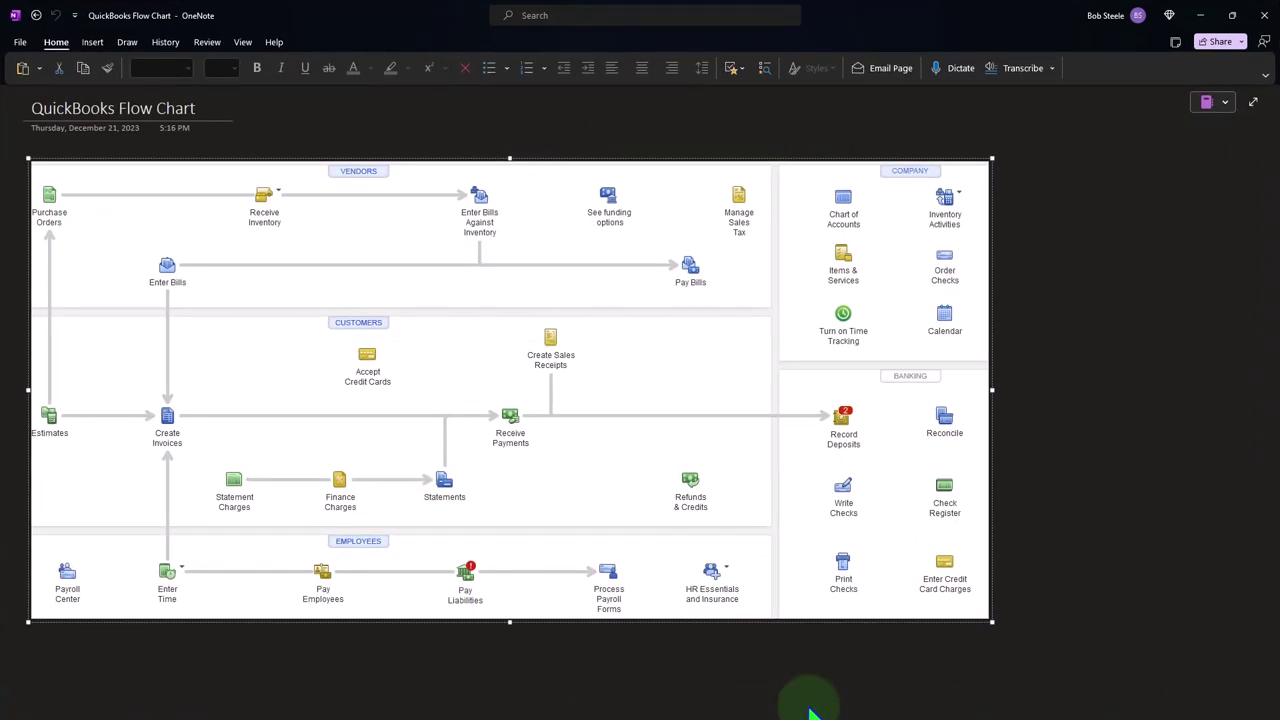
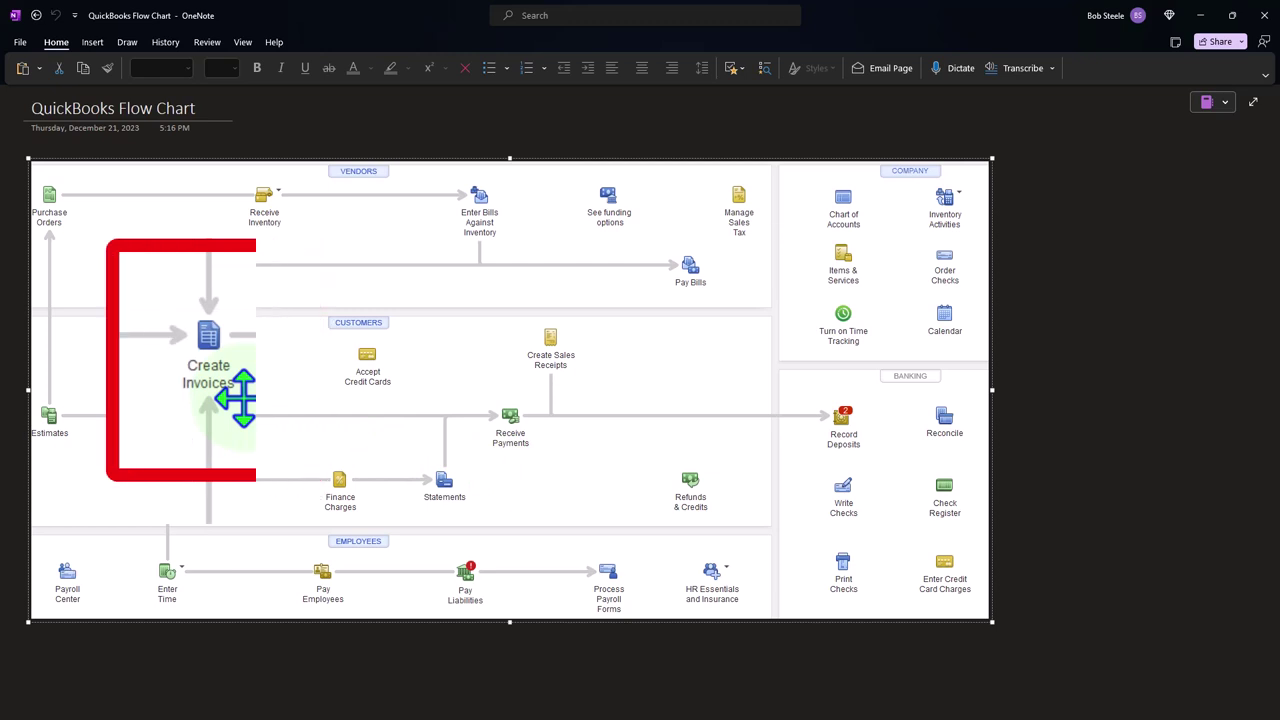
left_click(1200, 17)
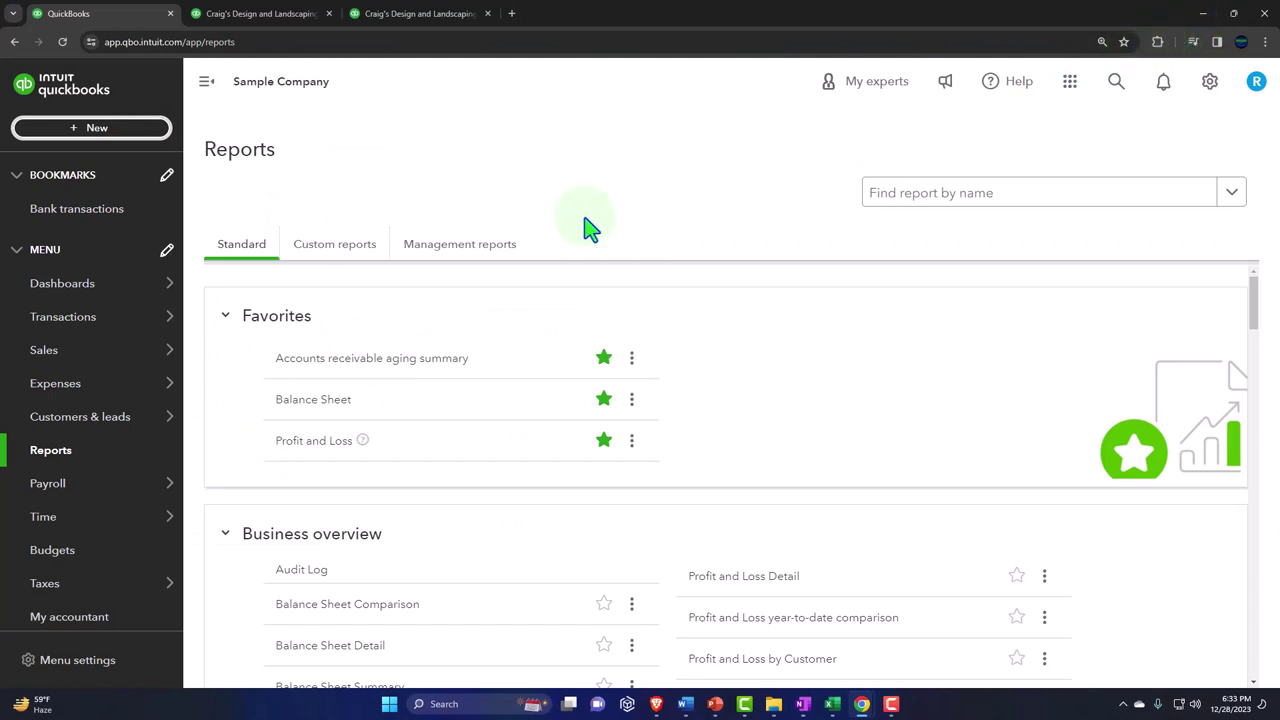
Start a new customer invoice.
left_click(117, 145)
key("ctrl+plus")
key("ctrl+plus")
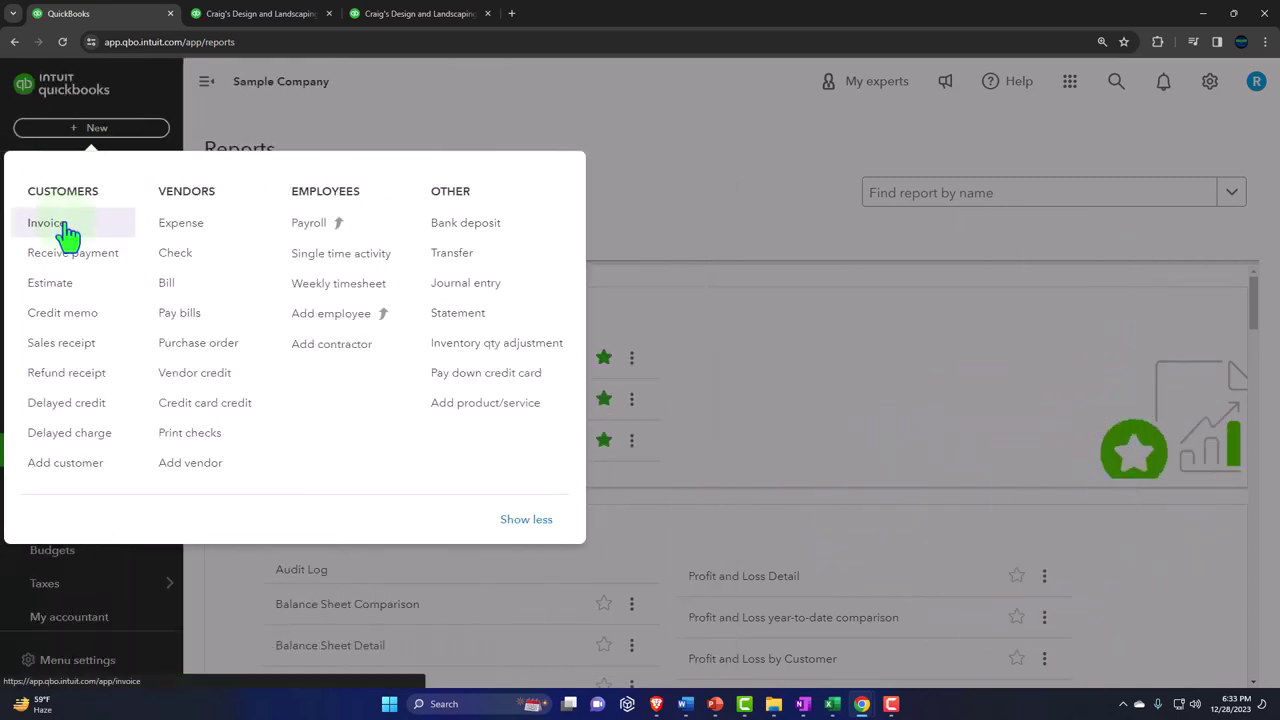
left_click(68, 237)
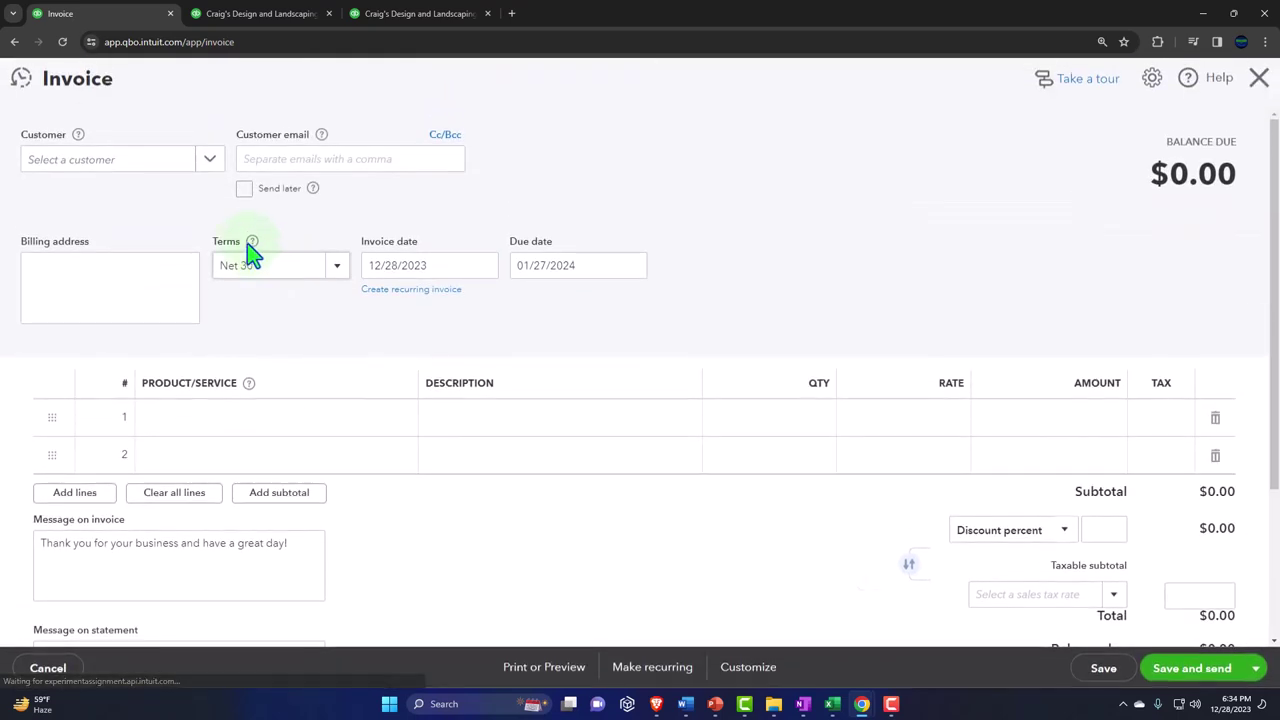
Add a new customer named Customer 1 to the invoice and save the customer record.
left_click(134, 172)
type("Customer ")
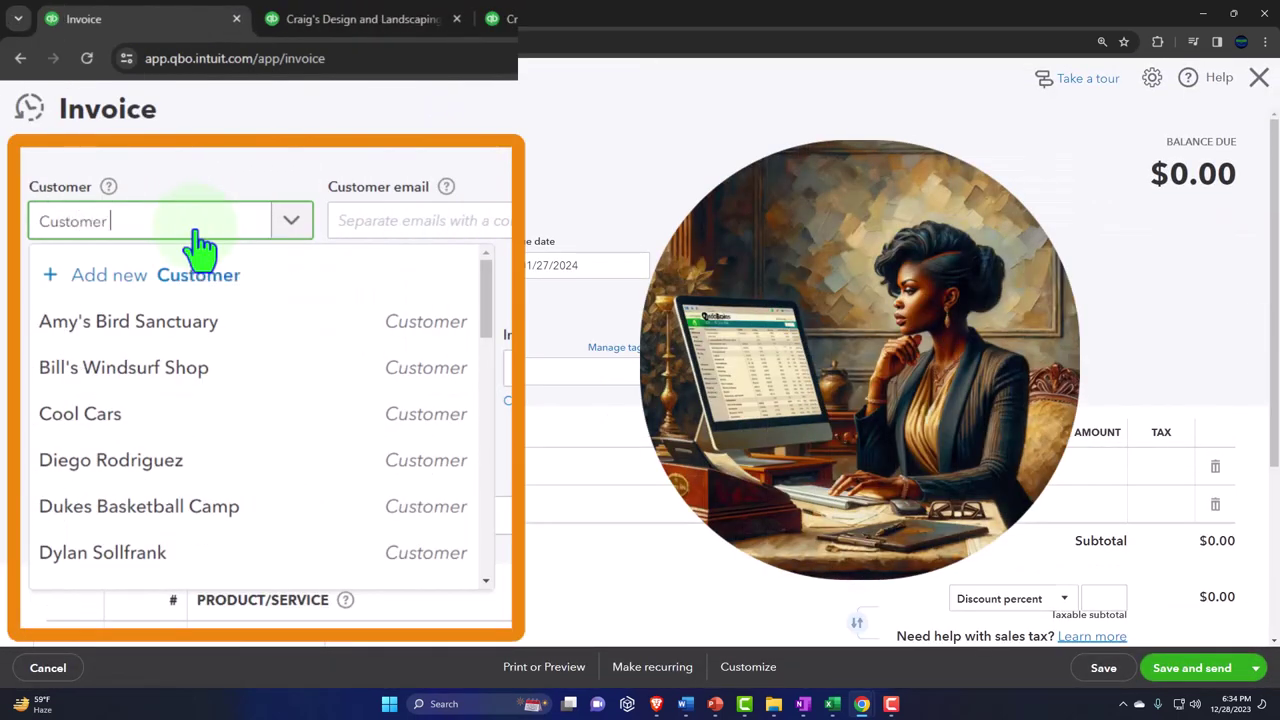
type("1")
left_click(143, 178)
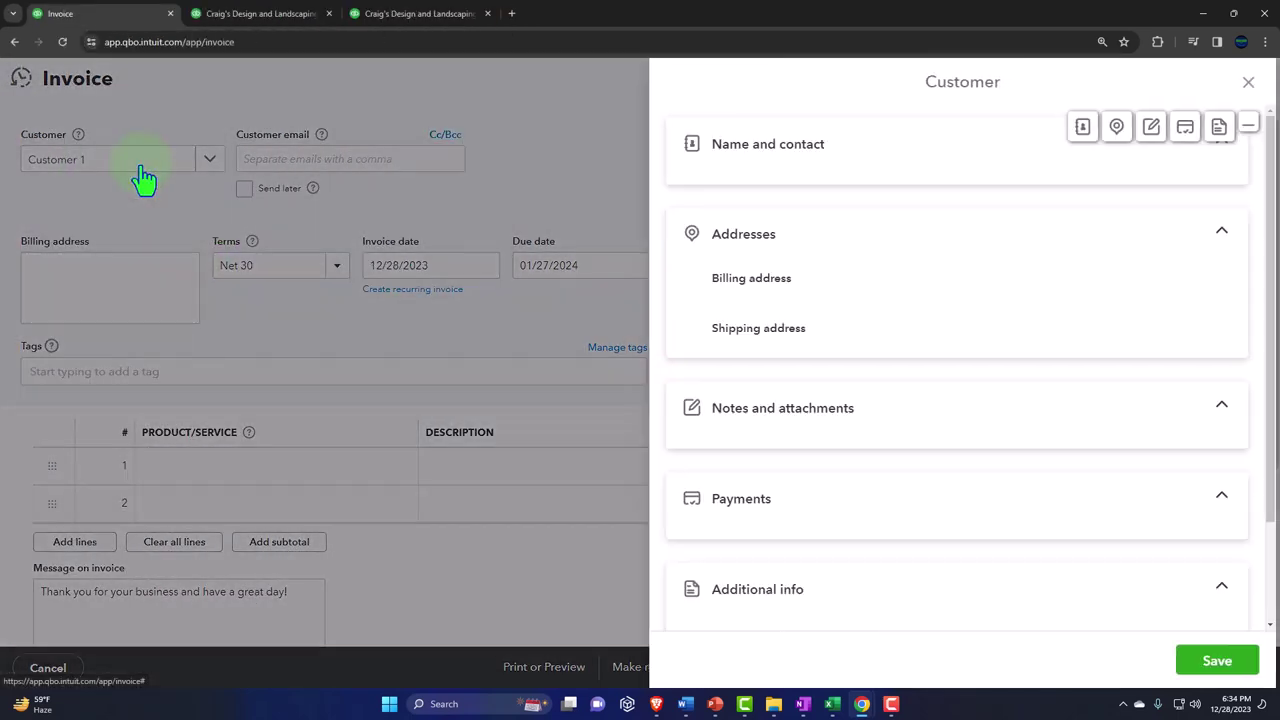
left_click(1215, 662)
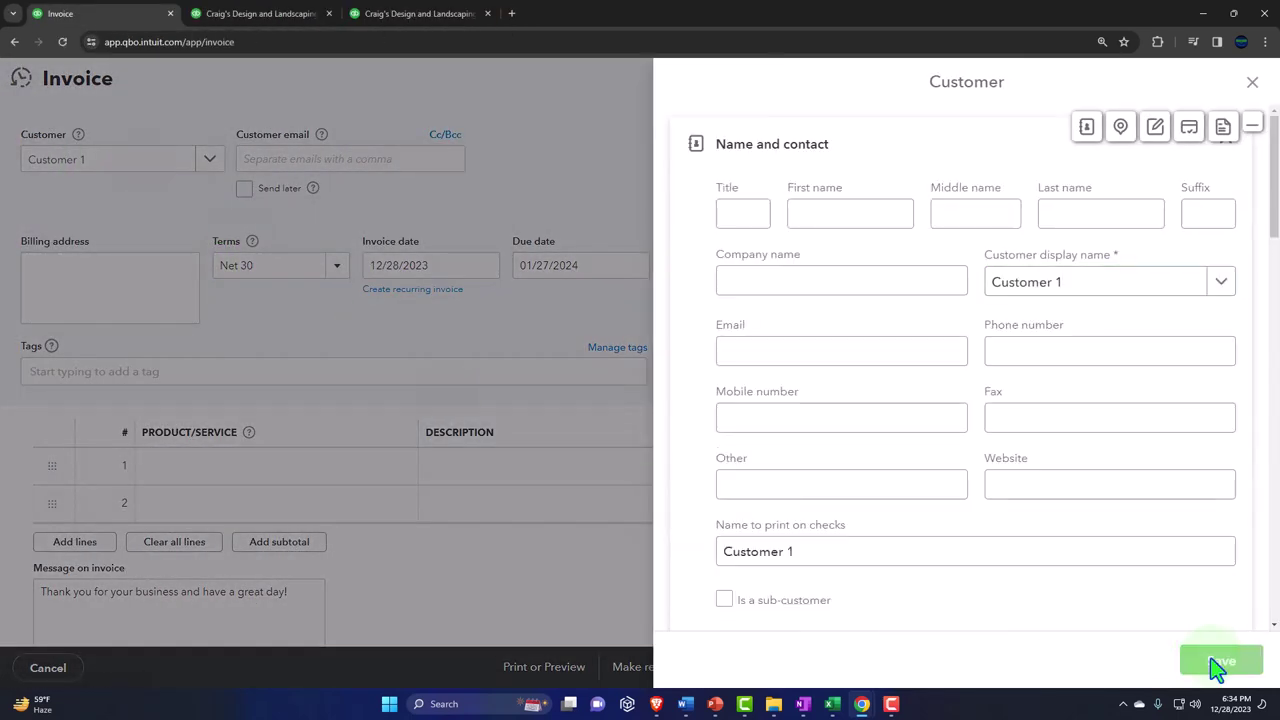
Set the invoice date to 01/01/2024, keeping the Net 30 terms.
key("Tab")
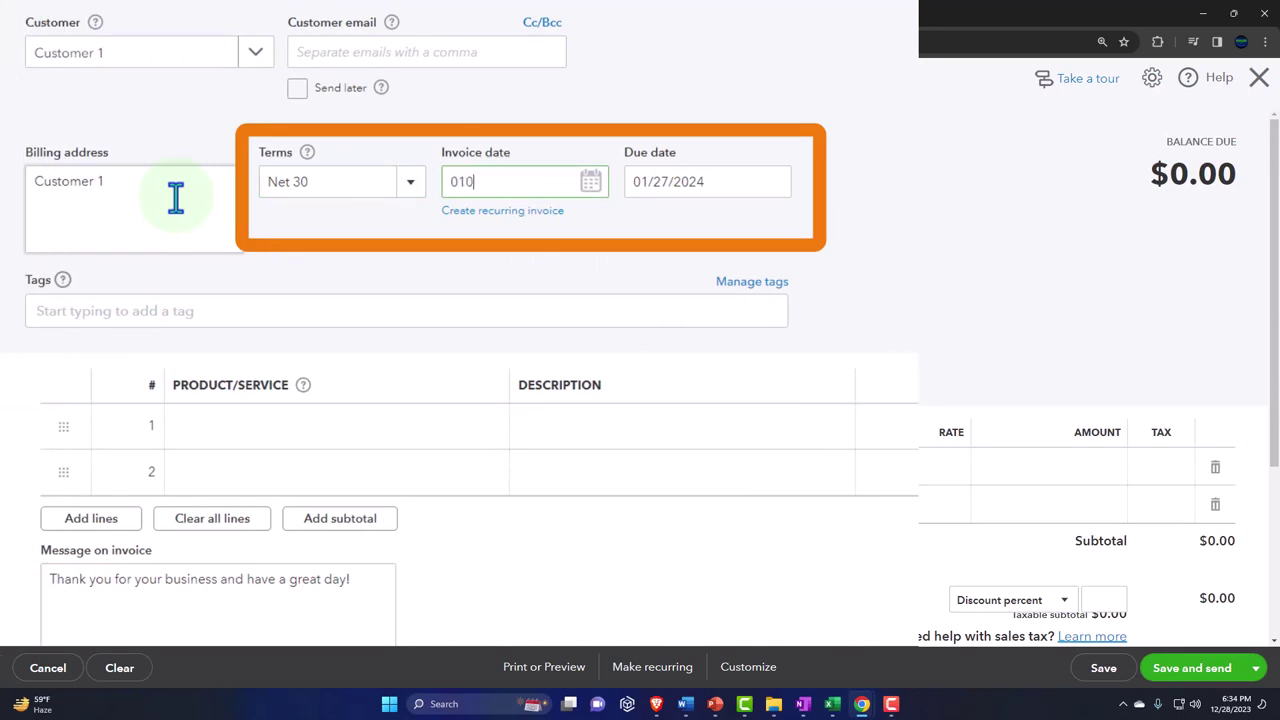
key("Tab")
key("Tab")
key("Tab")
key("Tab")
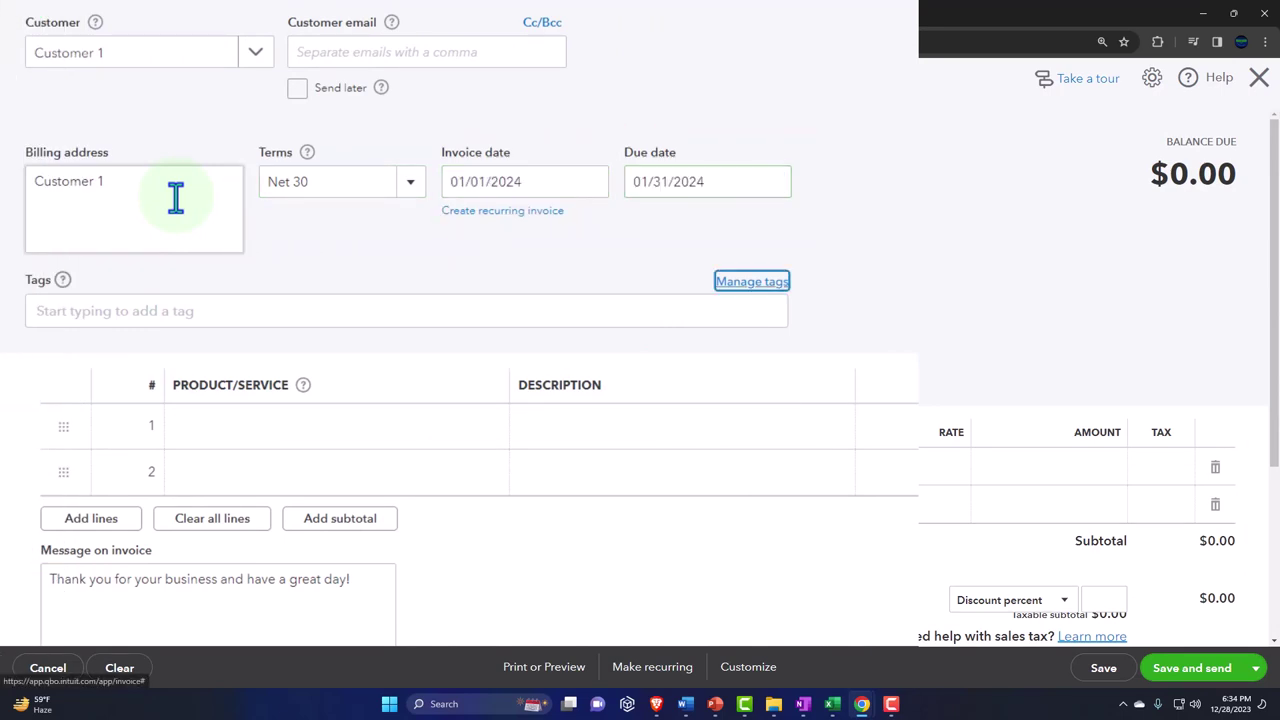
Add a new product named Item 1 on the first invoice line and choose Inventory as its type.
left_click(290, 430)
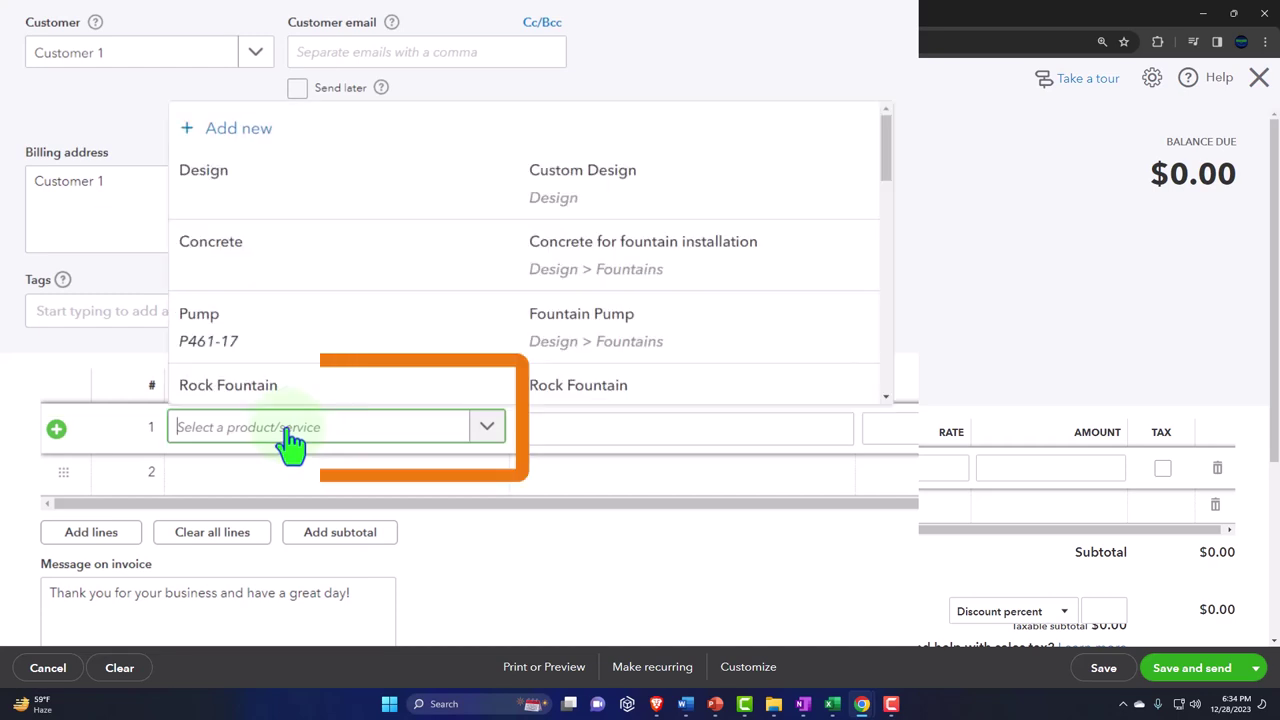
type("Item 1")
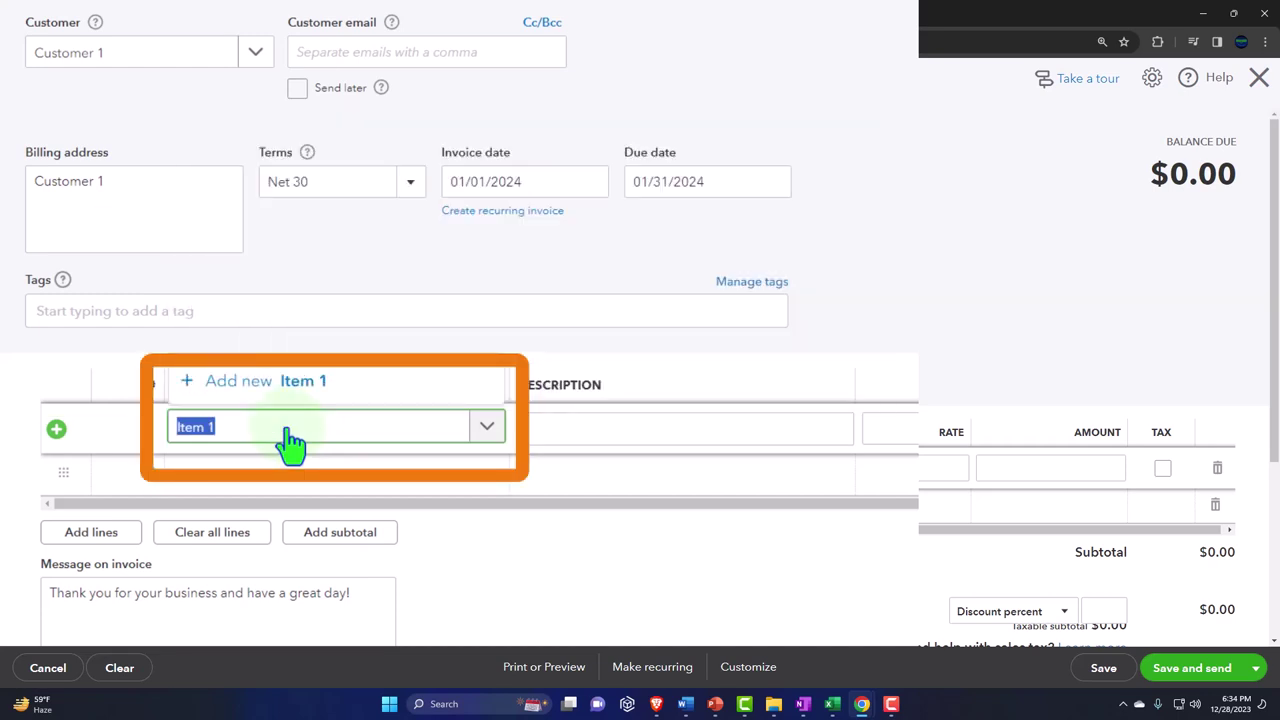
key("Tab")
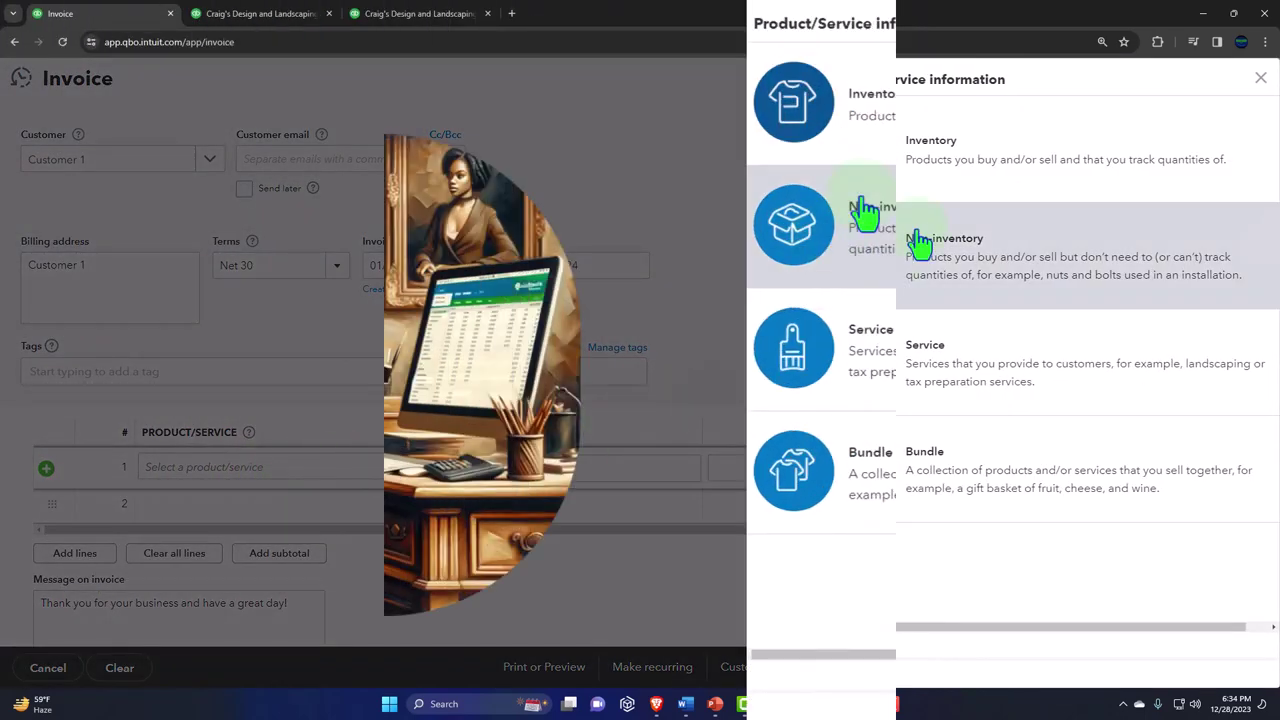
left_click(893, 133)
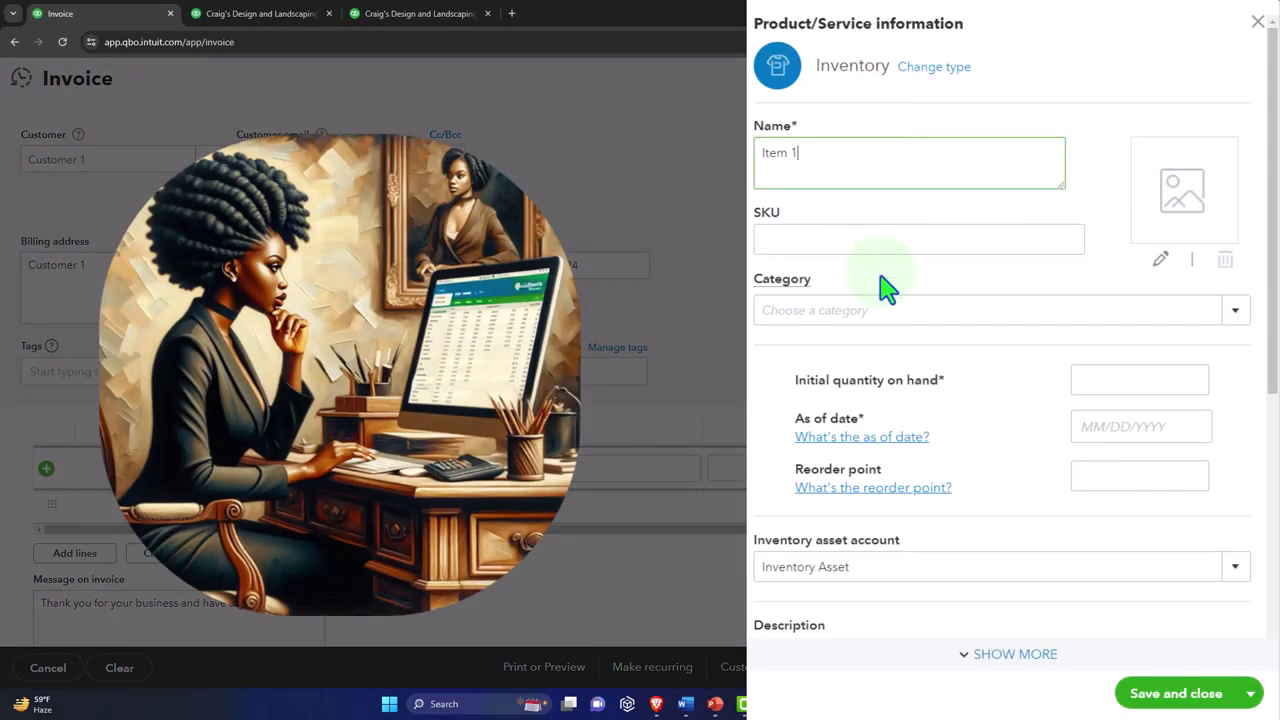
Set Item 1's initial quantity on hand to 10 with an as of date of 12/01/2023.
scroll(880, 286, "down", 2)
left_click(1092, 228)
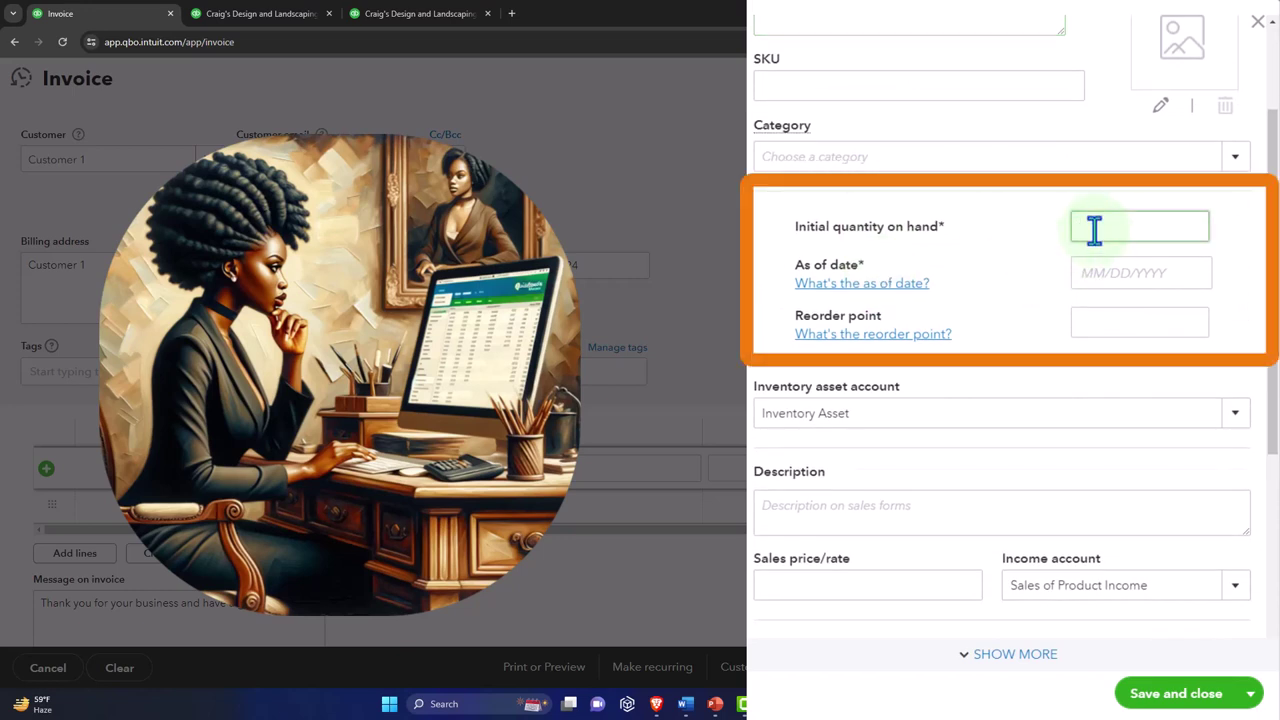
left_click(1086, 272)
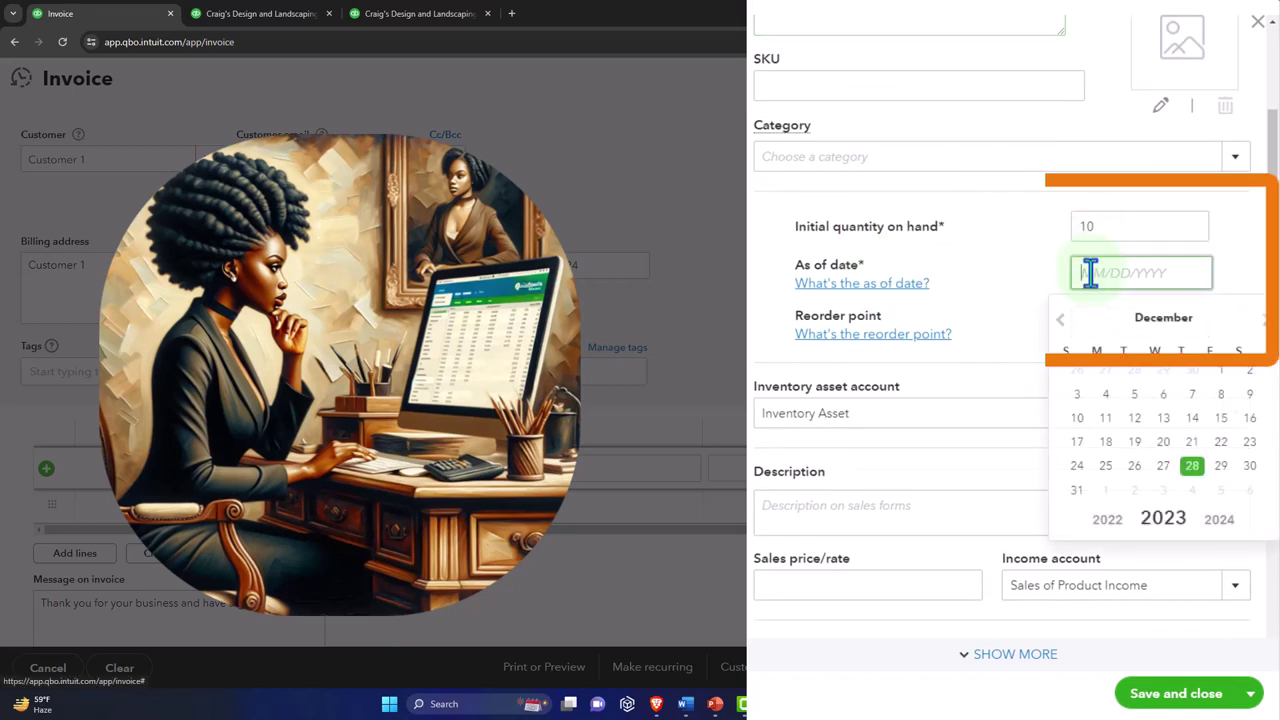
left_click(1224, 372)
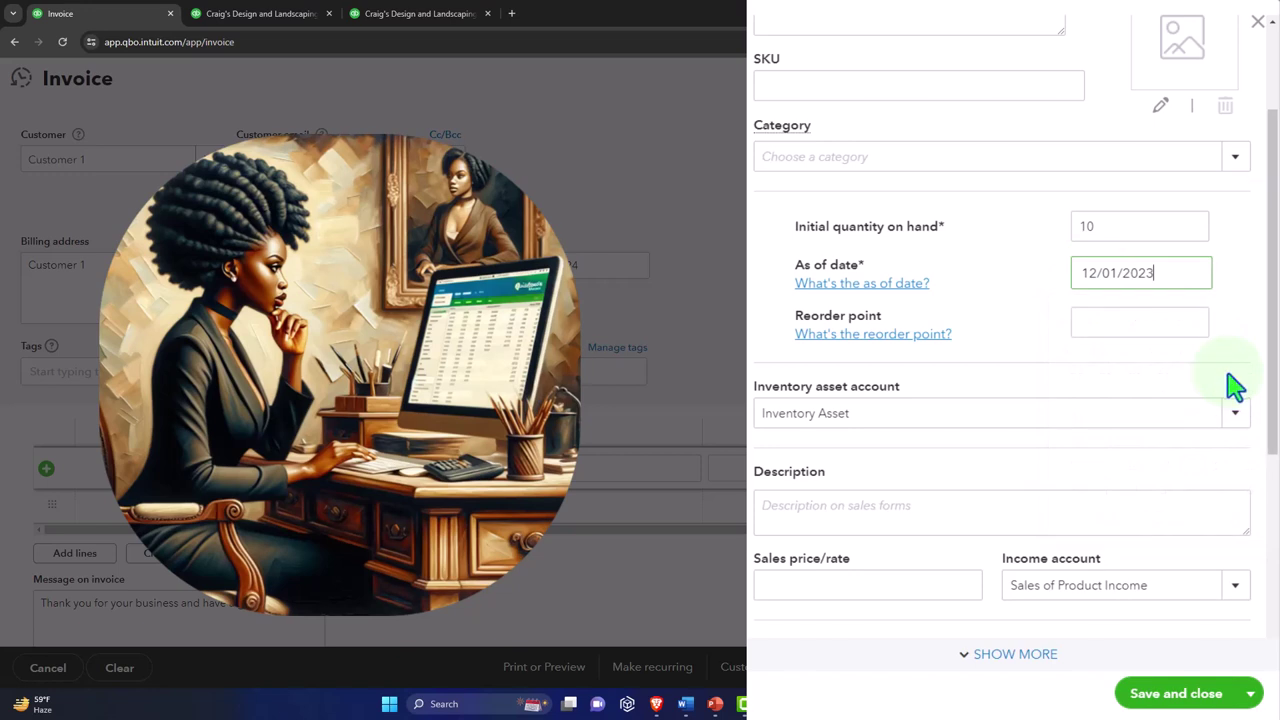
left_click(1120, 323)
scroll(1120, 325, "down", 3)
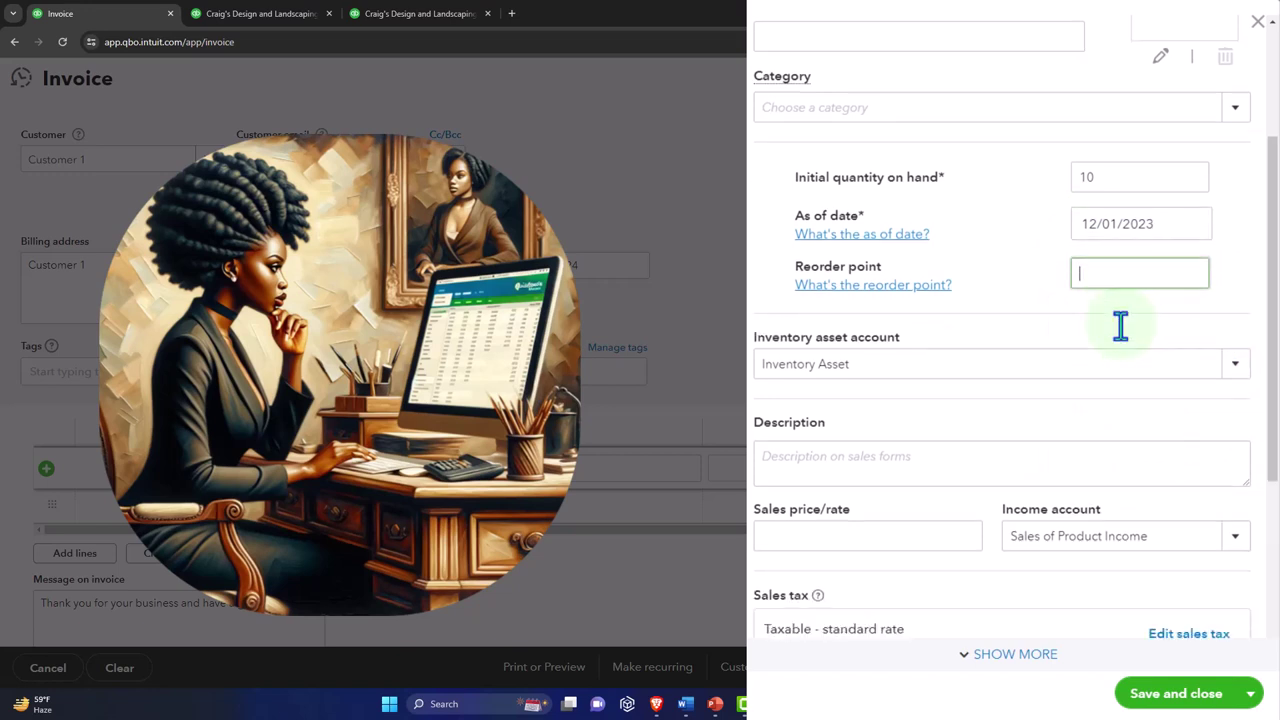
Enter Item 1 as the item's sales description and set its sales price to 155, keeping Sales of Product Income as income account.
left_click(1120, 345)
type("Item 1")
scroll(855, 355, "down", 3)
left_click(820, 280)
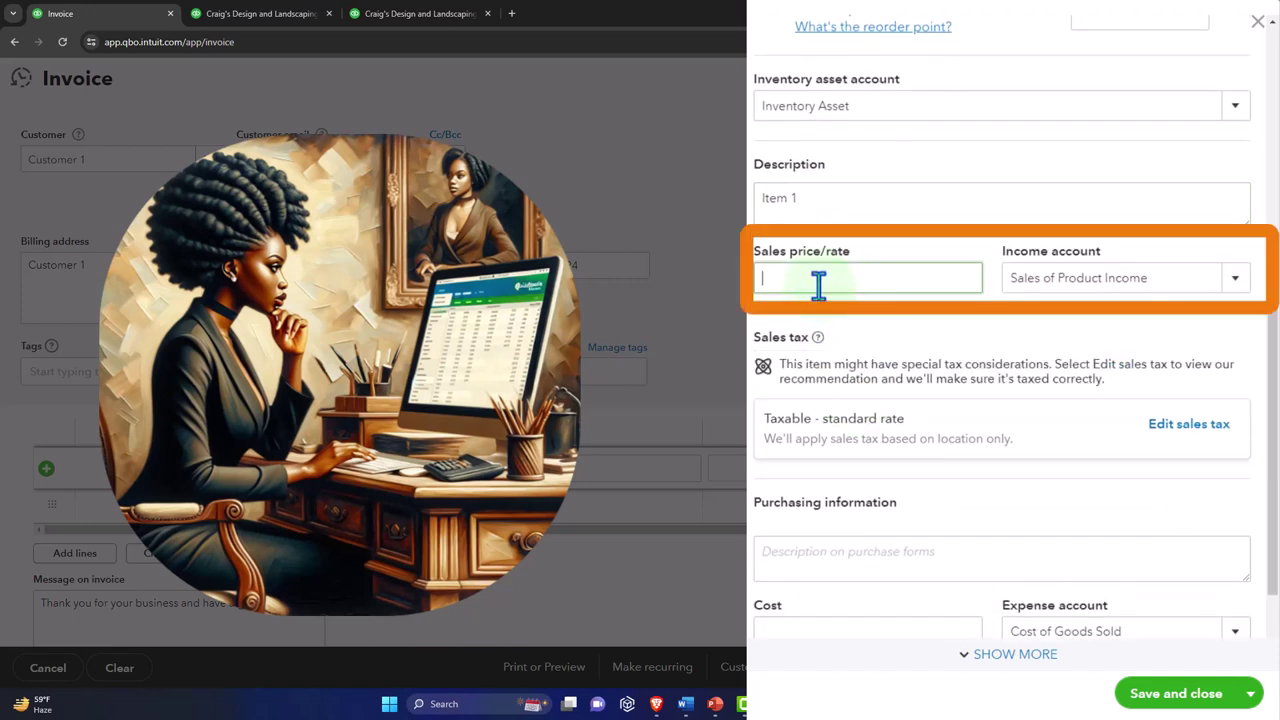
key("Tab")
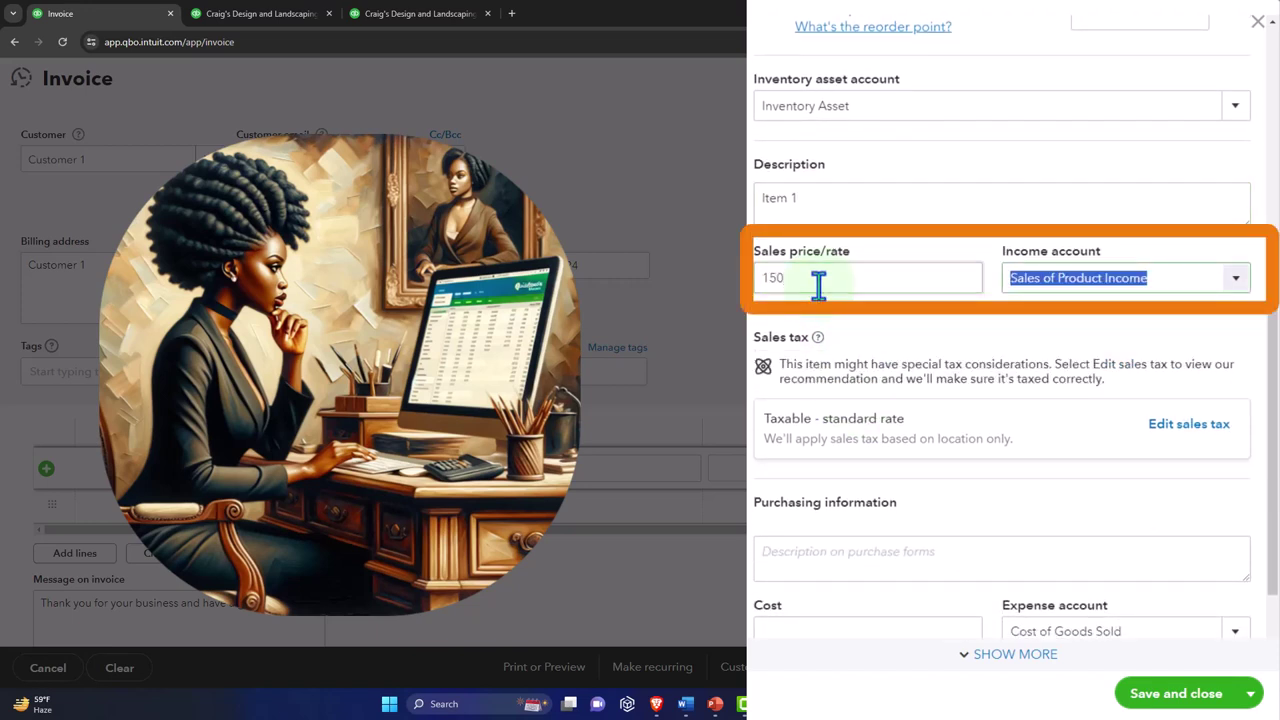
key("shift+Tab")
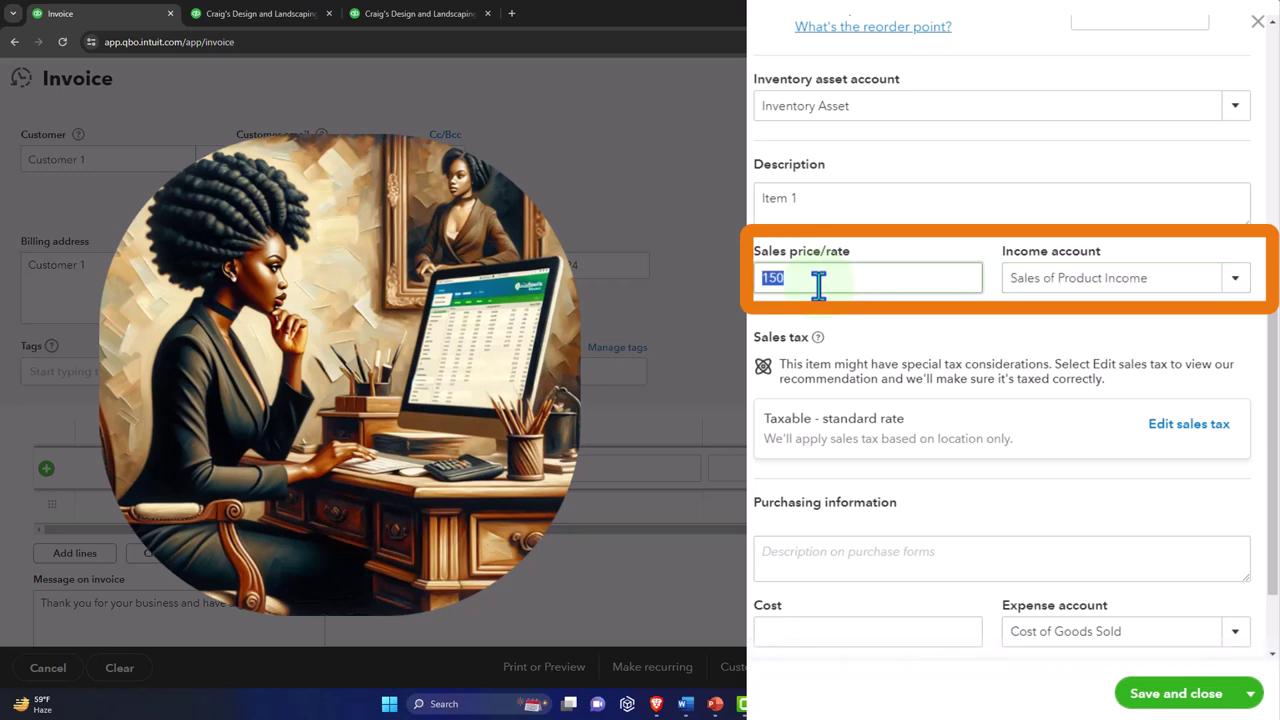
key("BackSpace")
type("5")
key("Tab")
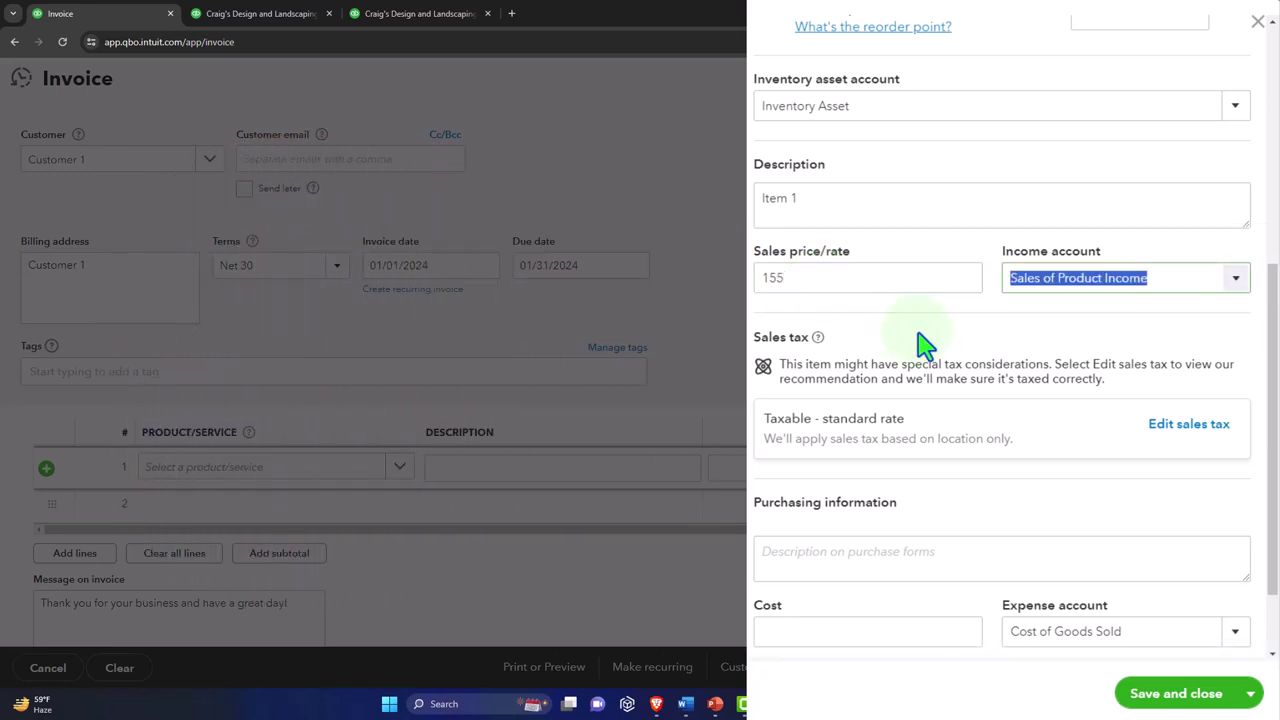
Enter Item 1 as the purchase description, set the cost to 100 with Cost of Goods Sold as expense account, and save the item.
scroll(925, 345, "down", 1)
scroll(925, 345, "down", 1)
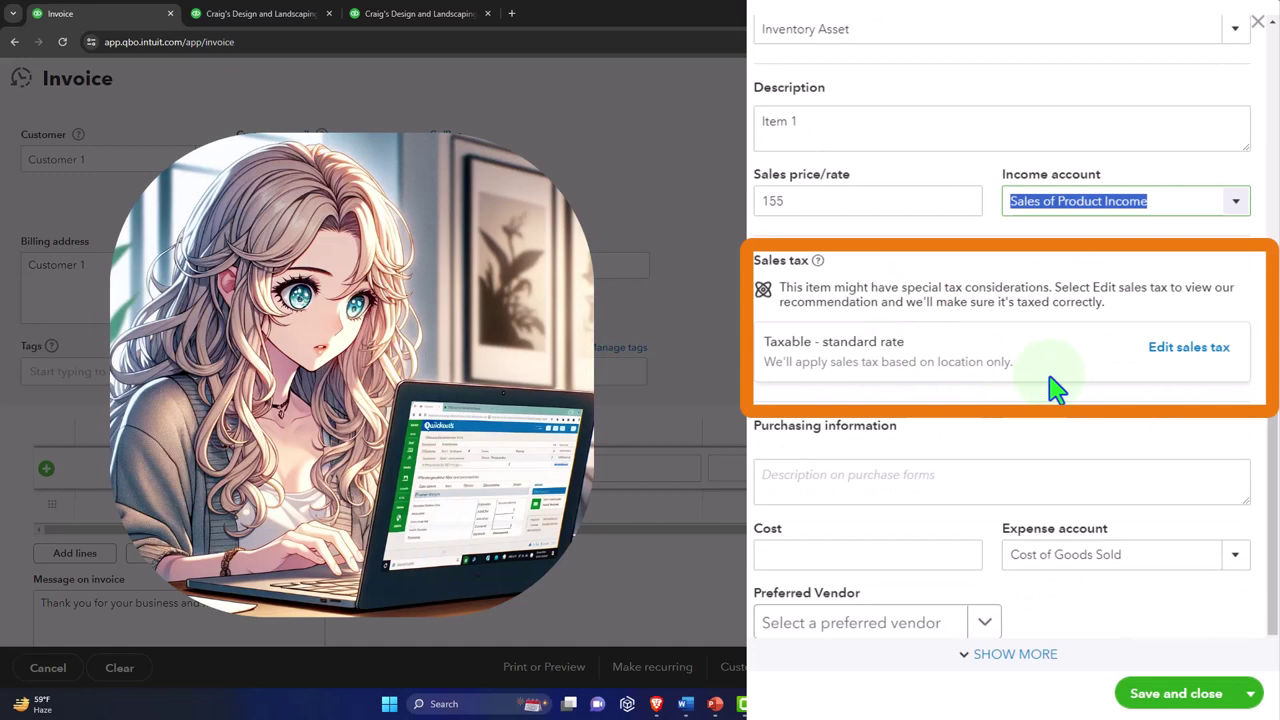
scroll(1057, 390, "down", 1)
left_click(820, 454)
type("Item 1")
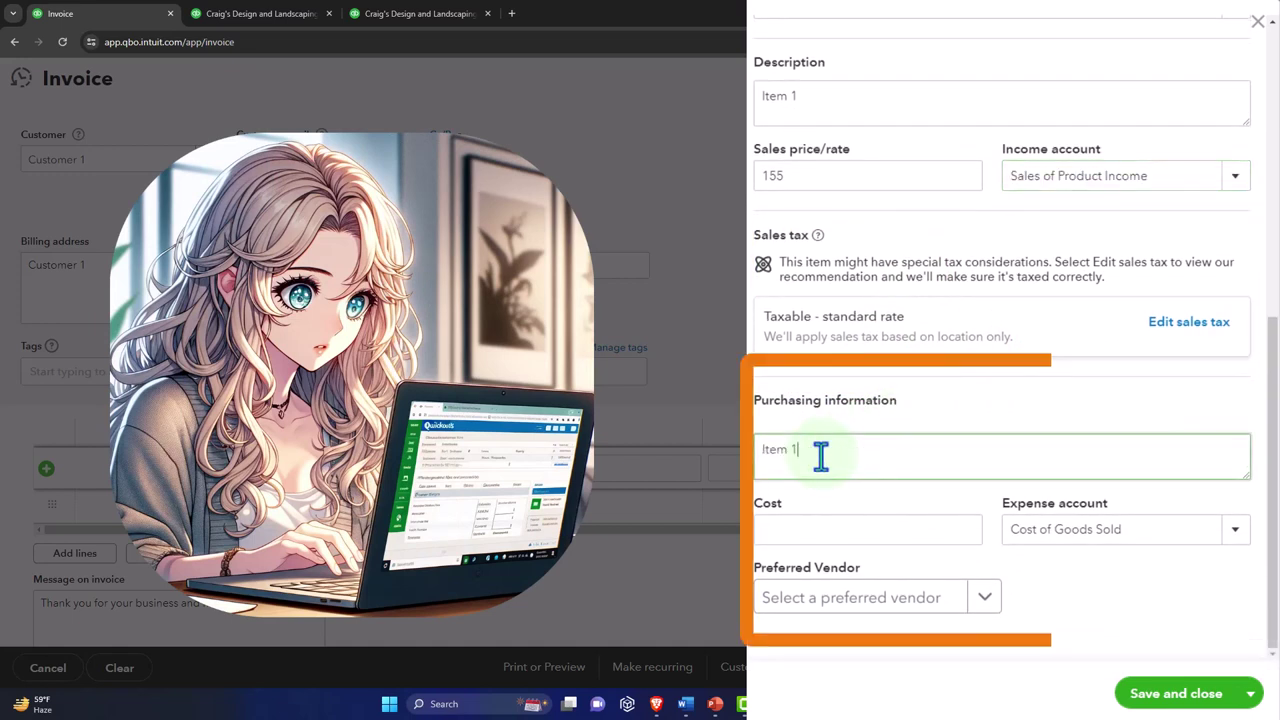
left_click(808, 536)
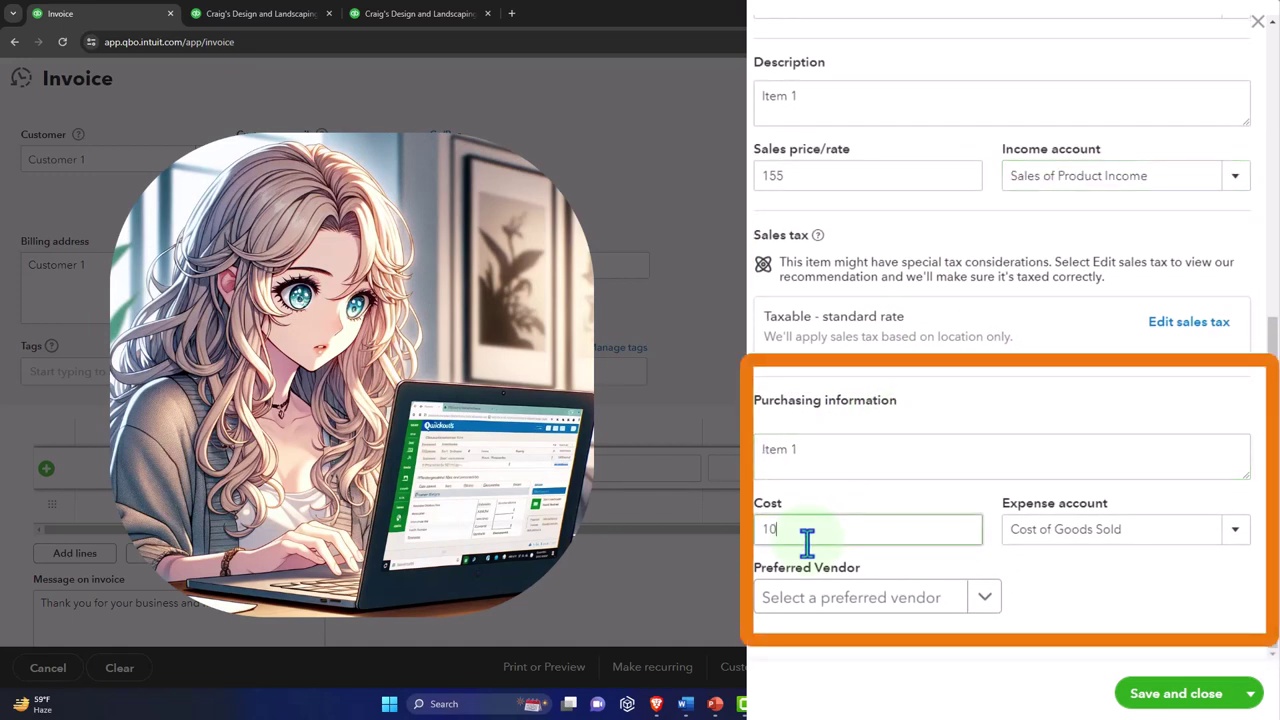
key("Tab")
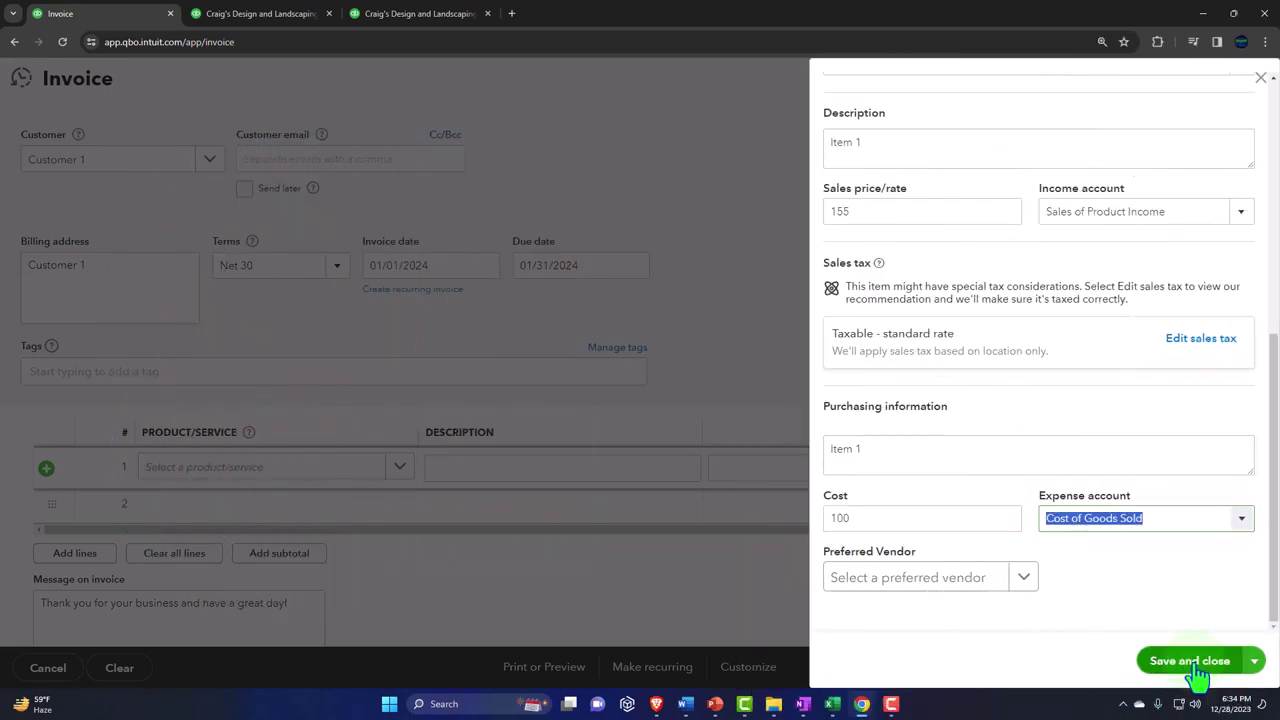
left_click(1192, 664)
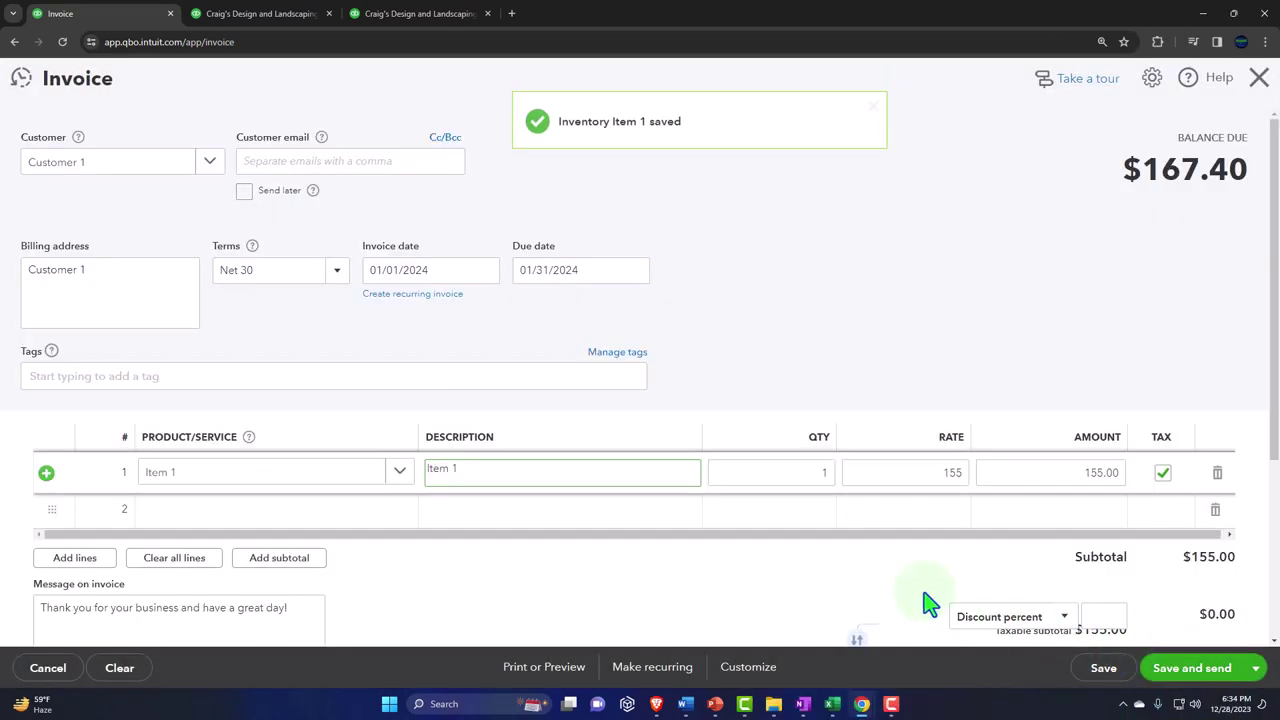
Move on from the Item 1 line and review the invoice's subtotal, California sales tax and total.
key("Tab")
key("Tab")
key("Tab")
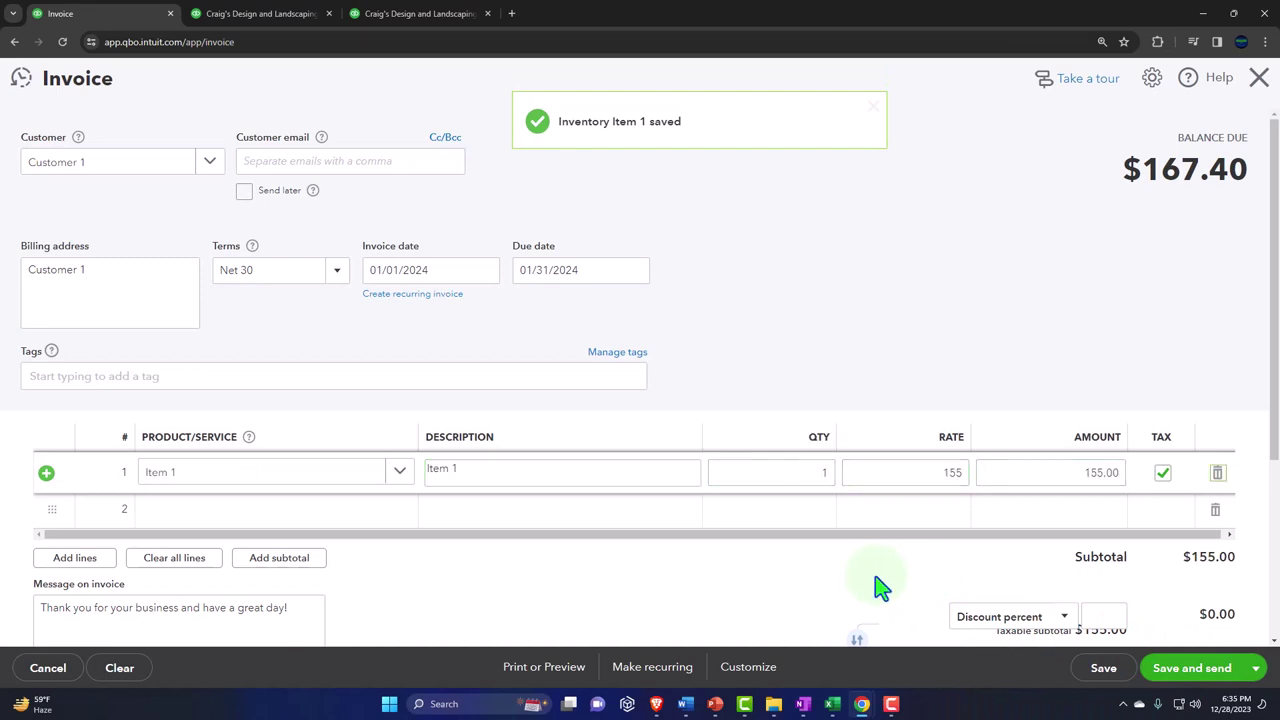
key("Tab")
scroll(875, 563, "down", 2)
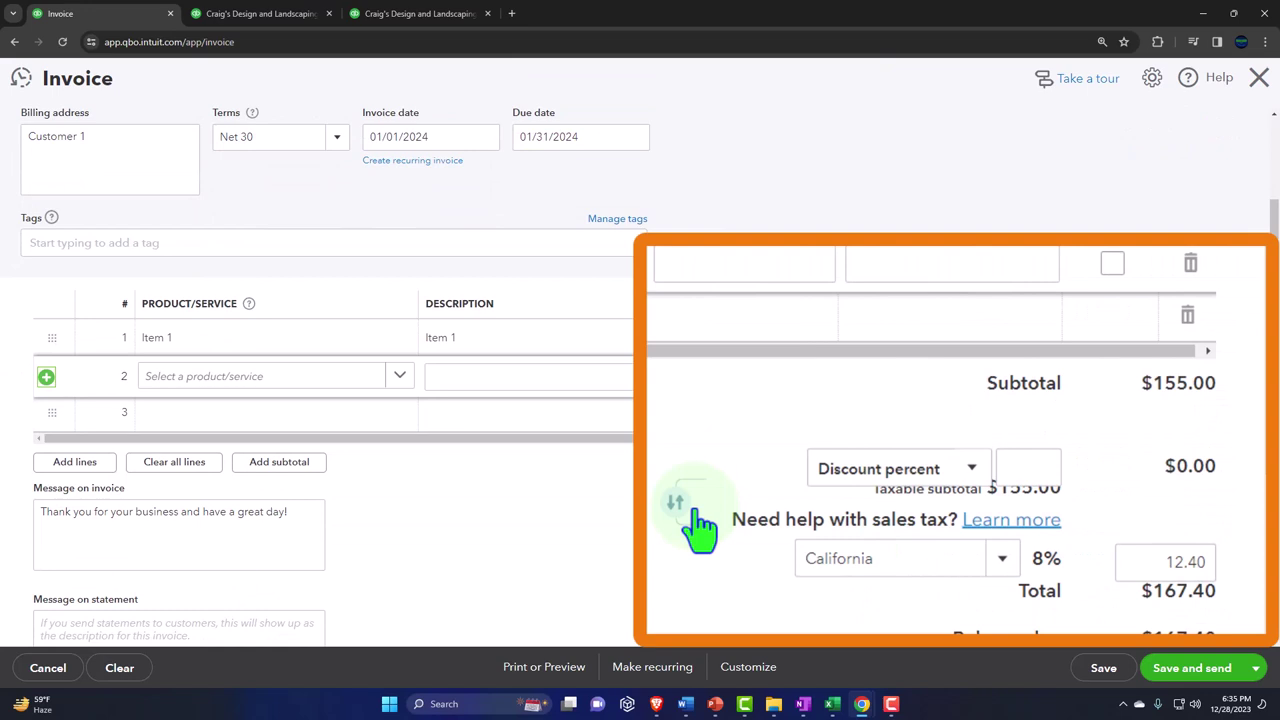
scroll(700, 530, "down", 1)
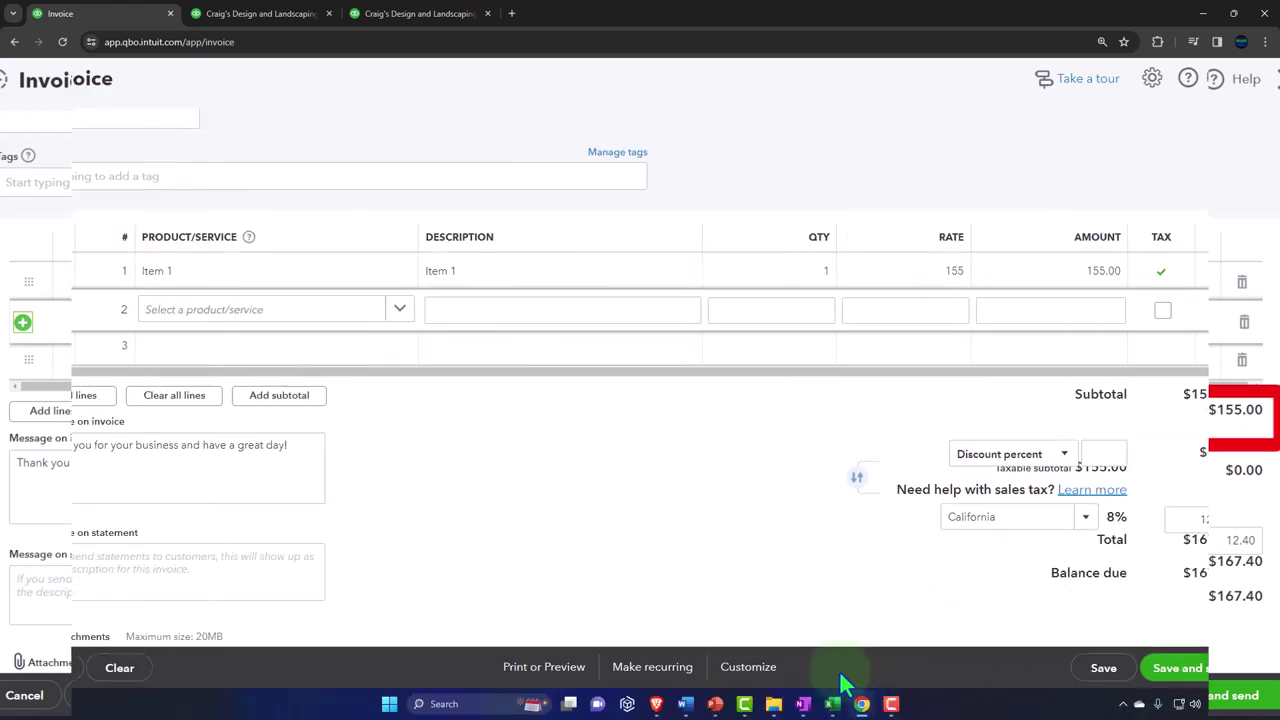
Switch to the Excel worksheet, enter Invoice as the form in A3 and link B3 to the Accounts Receivable account name in E5.
left_click(832, 704)
left_click(200, 400)
double_click(112, 262)
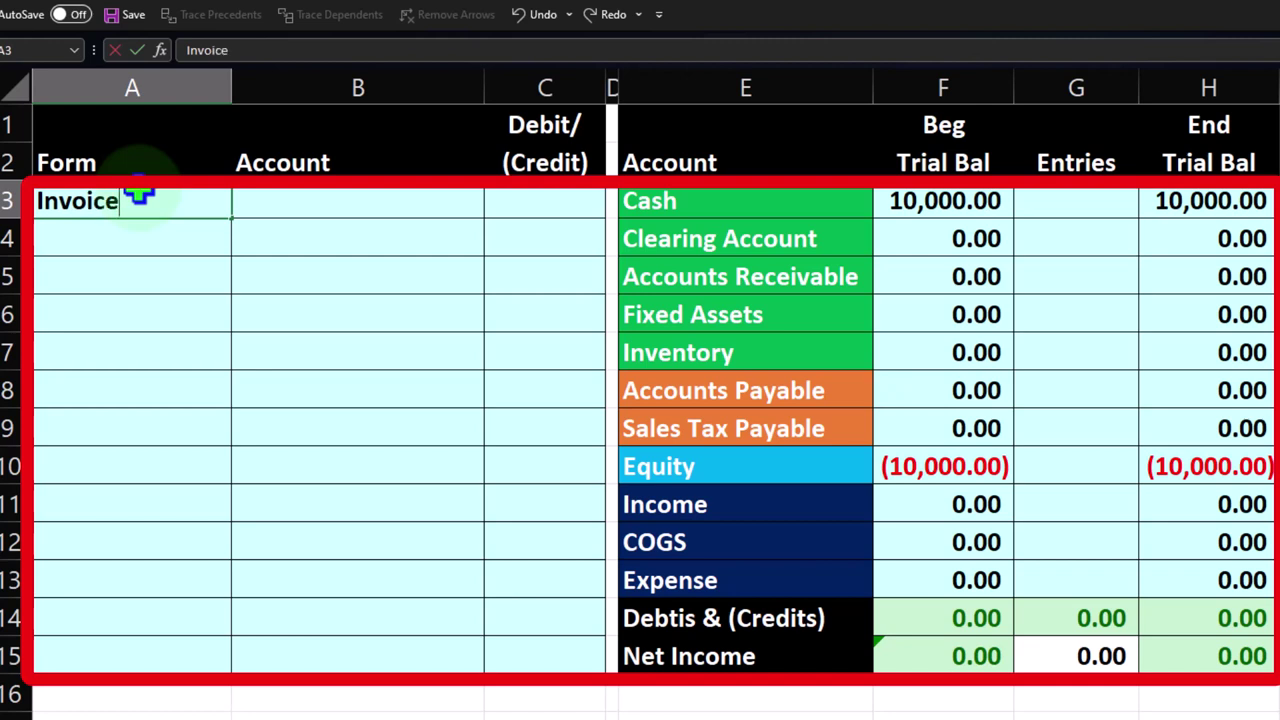
key("Tab")
type("=")
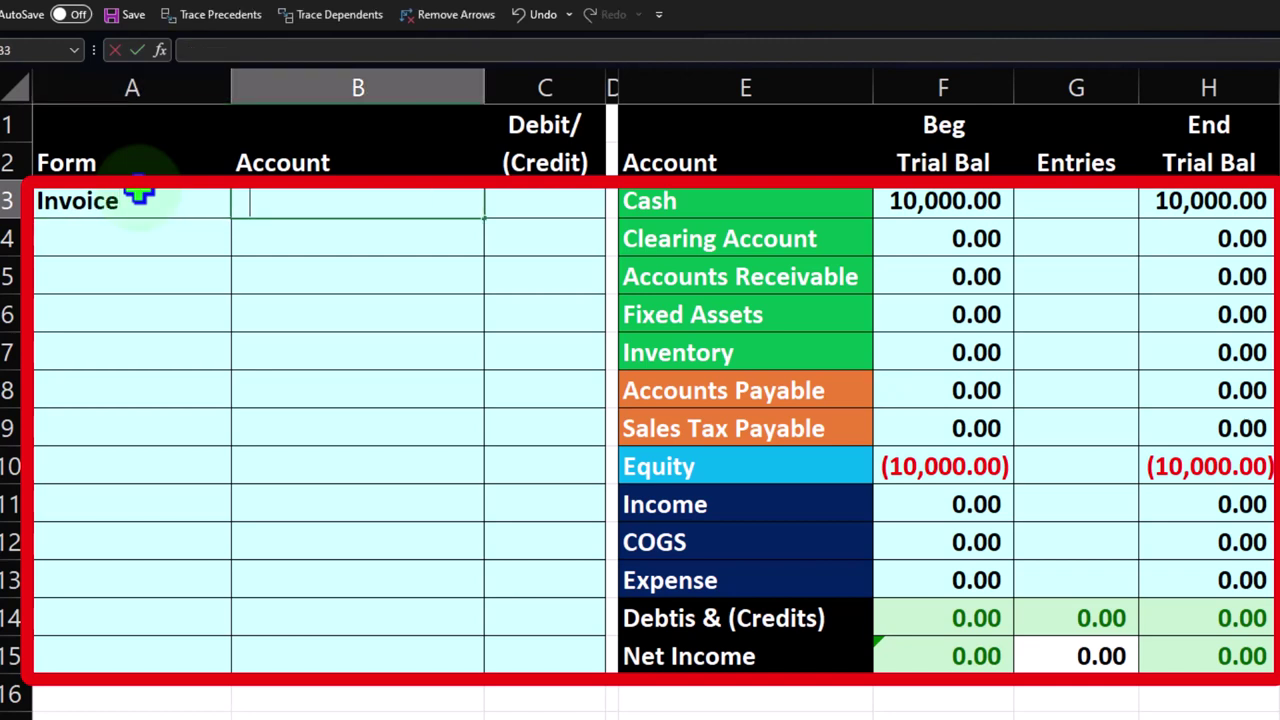
key("Right")
key("Right")
key("Right")
key("Down")
key("Down")
key("Return")
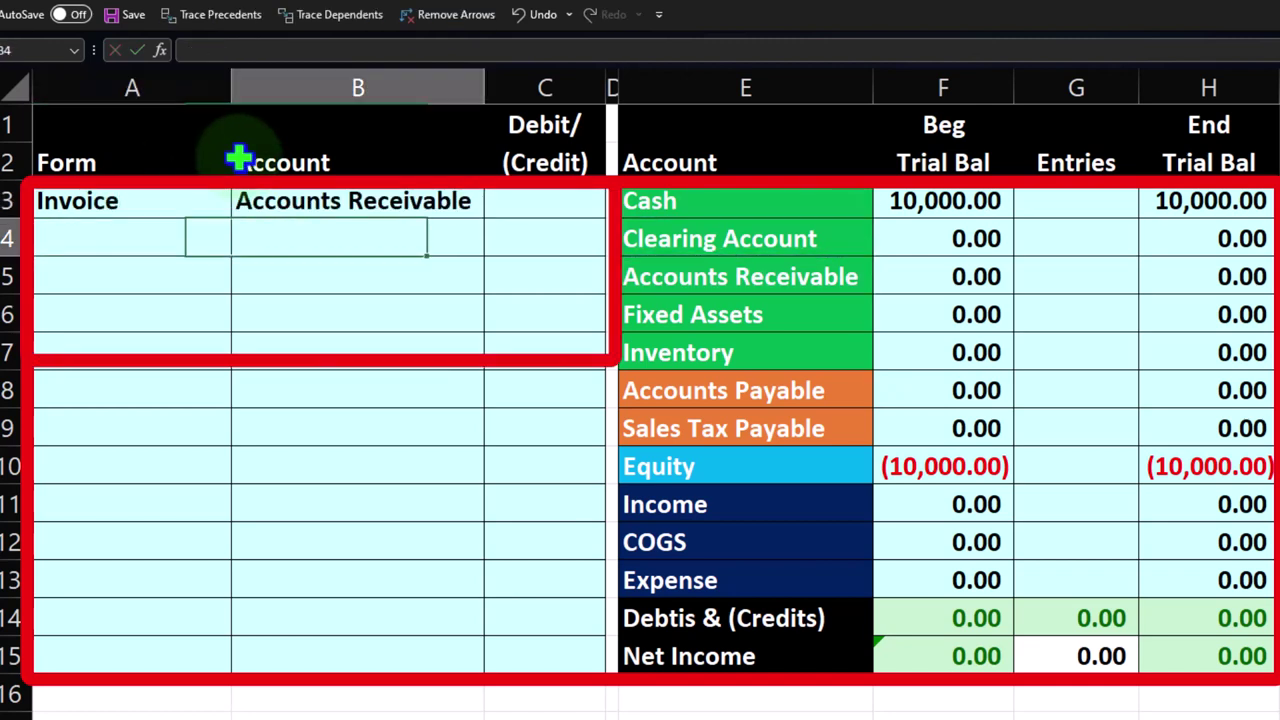
Enter 155 as the Accounts Receivable debit in C3 and clear it again.
key("Up")
key("Right")
key("Right")
type("155")
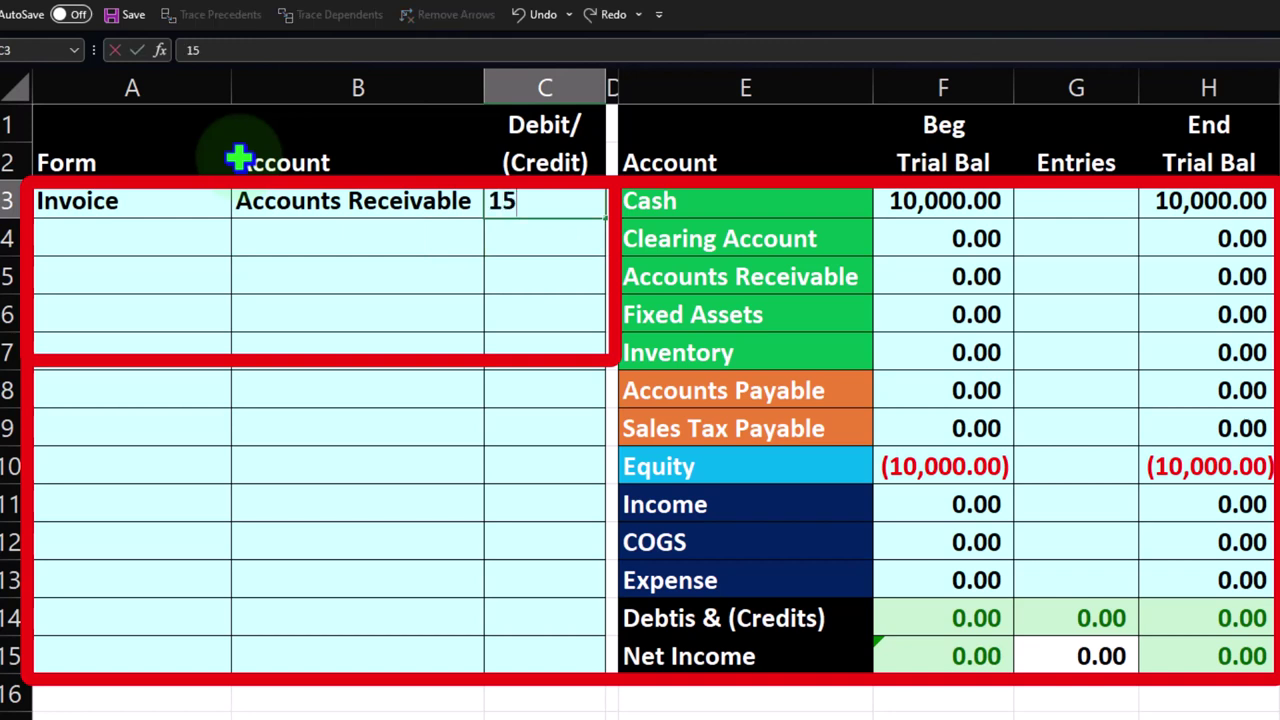
key("Return")
key("Left")
key("Right")
key("Up")
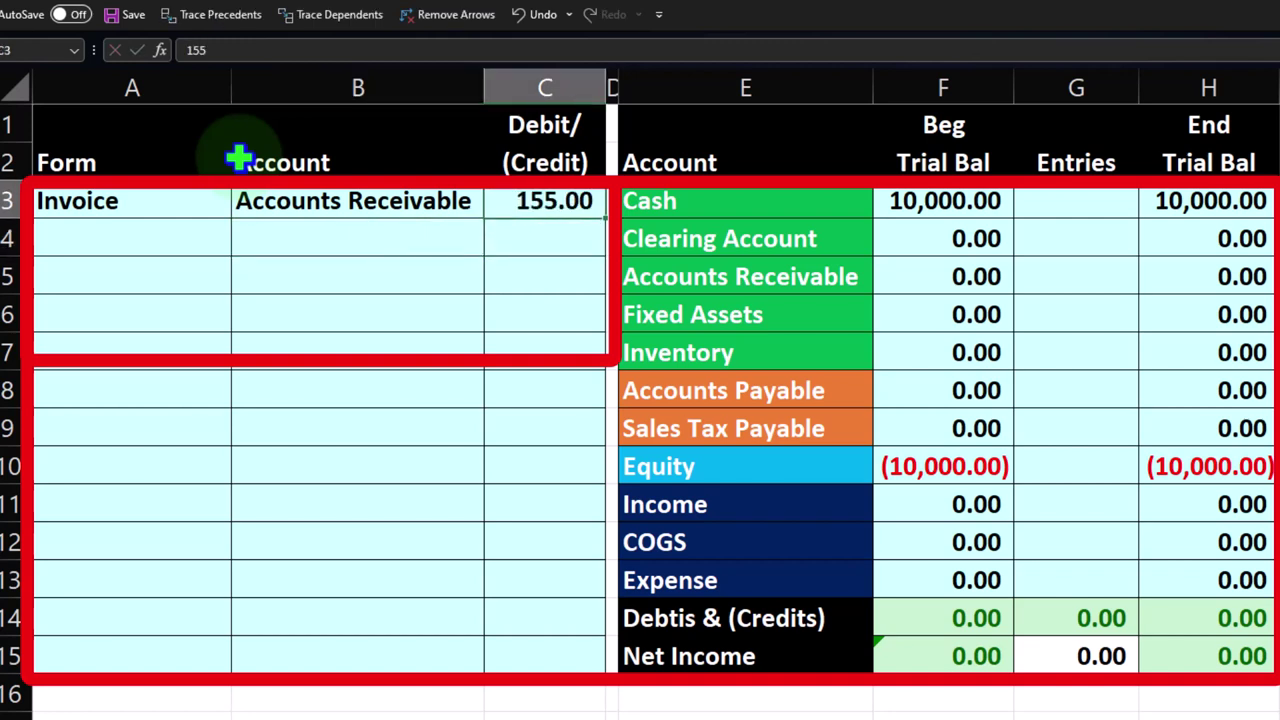
Add the Income line by linking B4 to E11 and entering a credit of -155 in C4.
key("Down")
key("Left")
type("=")
key("Down")
key("Down")
key("Down")
key("Down")
key("Down")
key("Down")
key("Down")
key("Right")
key("Right")
key("Right")
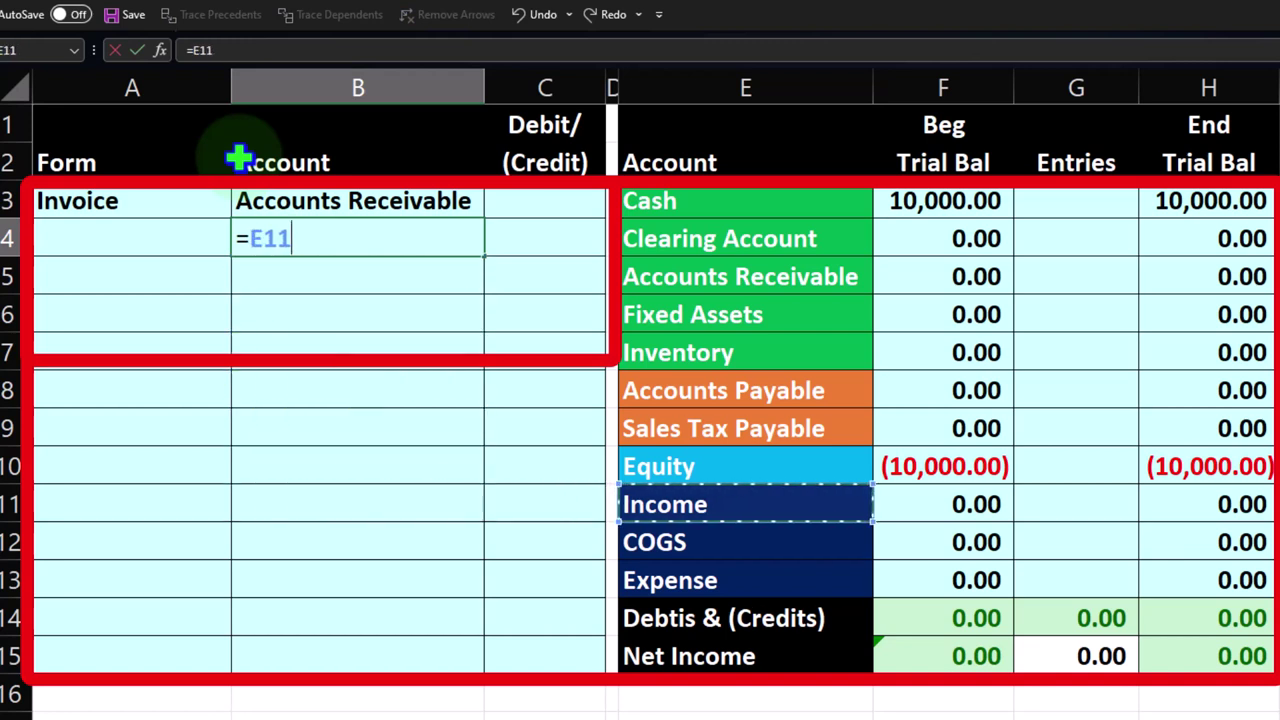
key("Tab")
type("-")
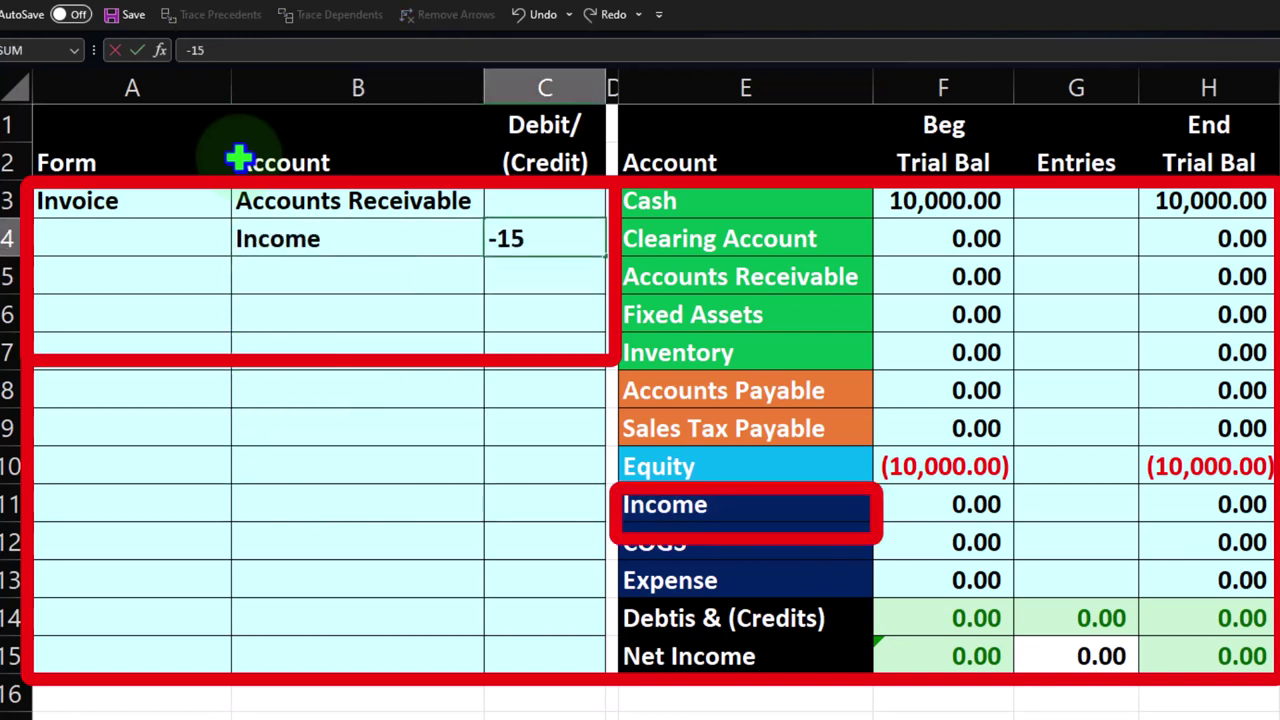
key("Return")
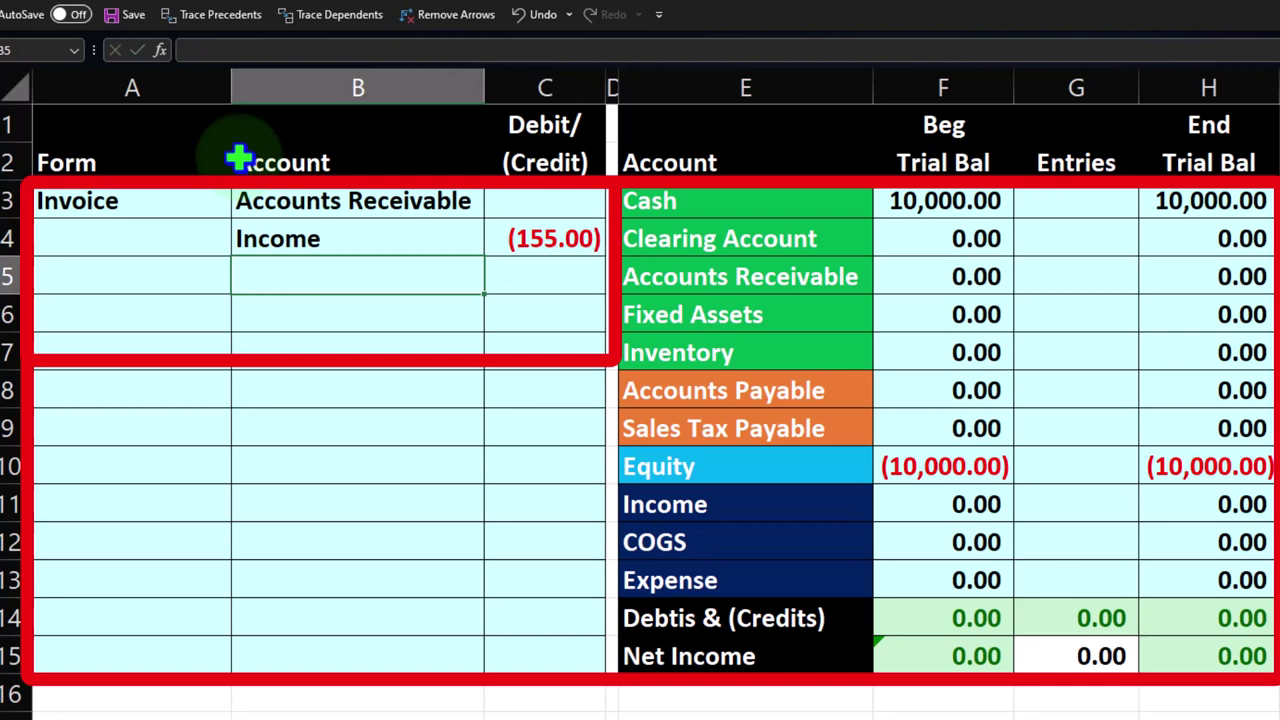
Add the Sales Tax Payable line by linking B5 to E9 and recording a credit of -12.40 in C5.
type("+")
key("Right")
key("Right")
key("Right")
key("Down")
key("Down")
key("Down")
key("Down")
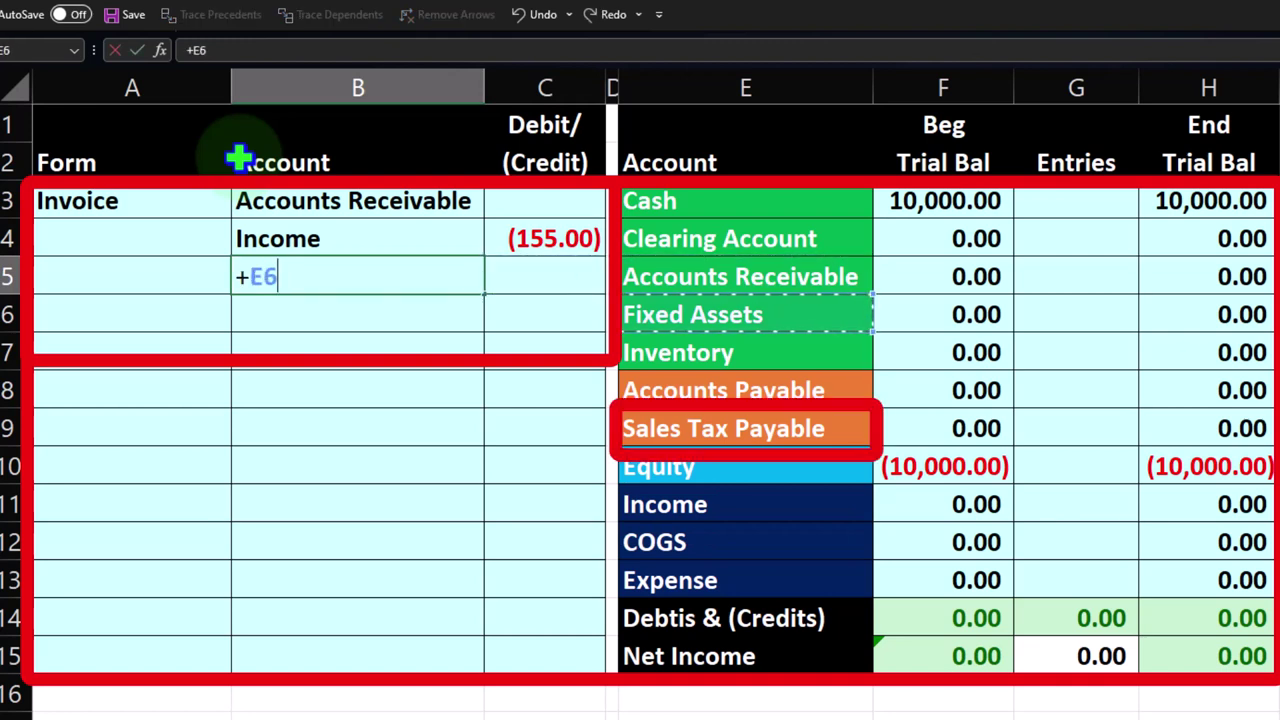
key("Tab")
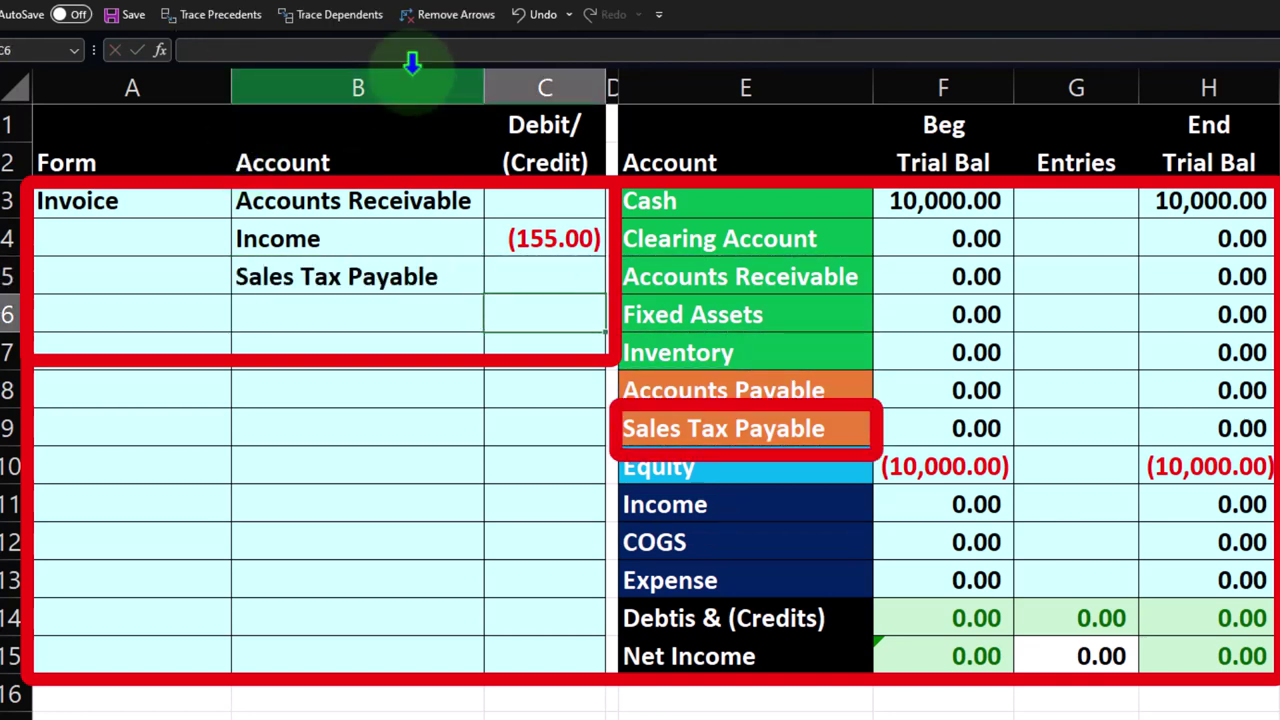
type("=")
key("Up")
key("Return")
Calculate the Accounts Receivable debit in C3 as the negative sum of C4 and C5.
key("Up")
key("Up")
key("Up")
type("-sum(")
key("Down")
key("shift+Down")
key("Return")
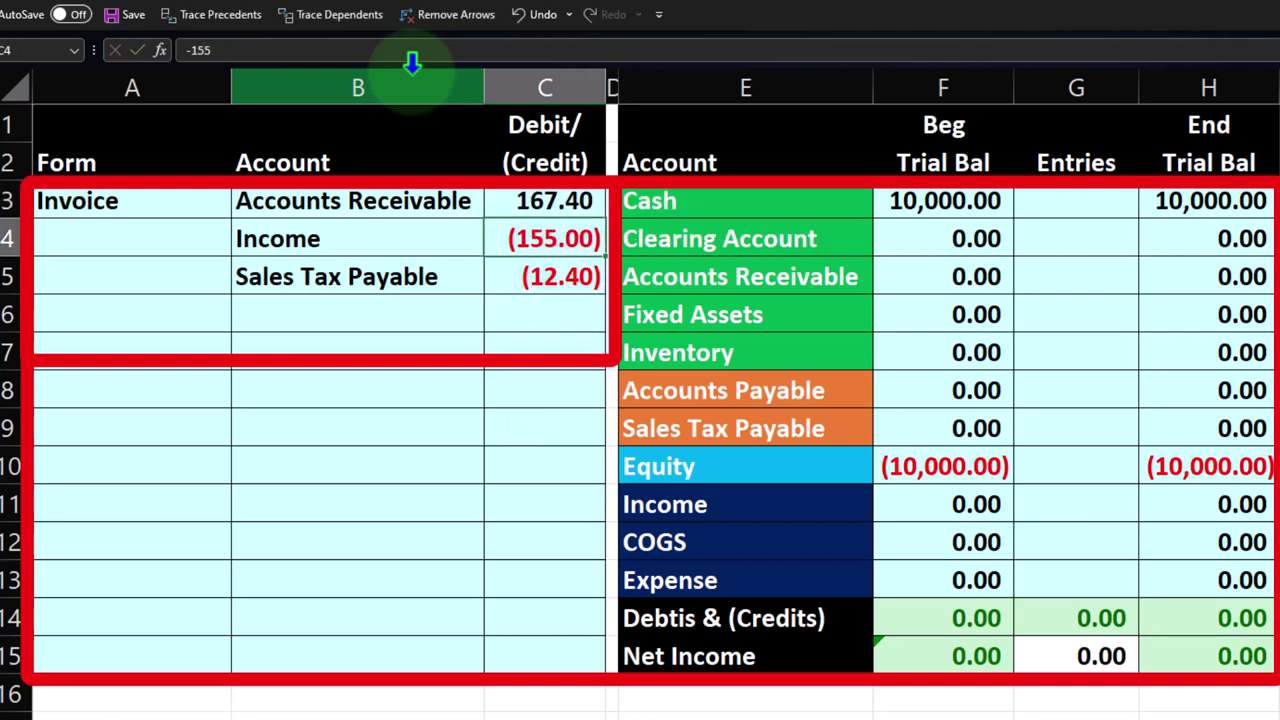
Post Accounts Receivable to the trial balance by linking G5 to C3, and glance back at the QuickBooks invoice.
key("Right")
key("Right")
key("Right")
key("Right")
key("Down")
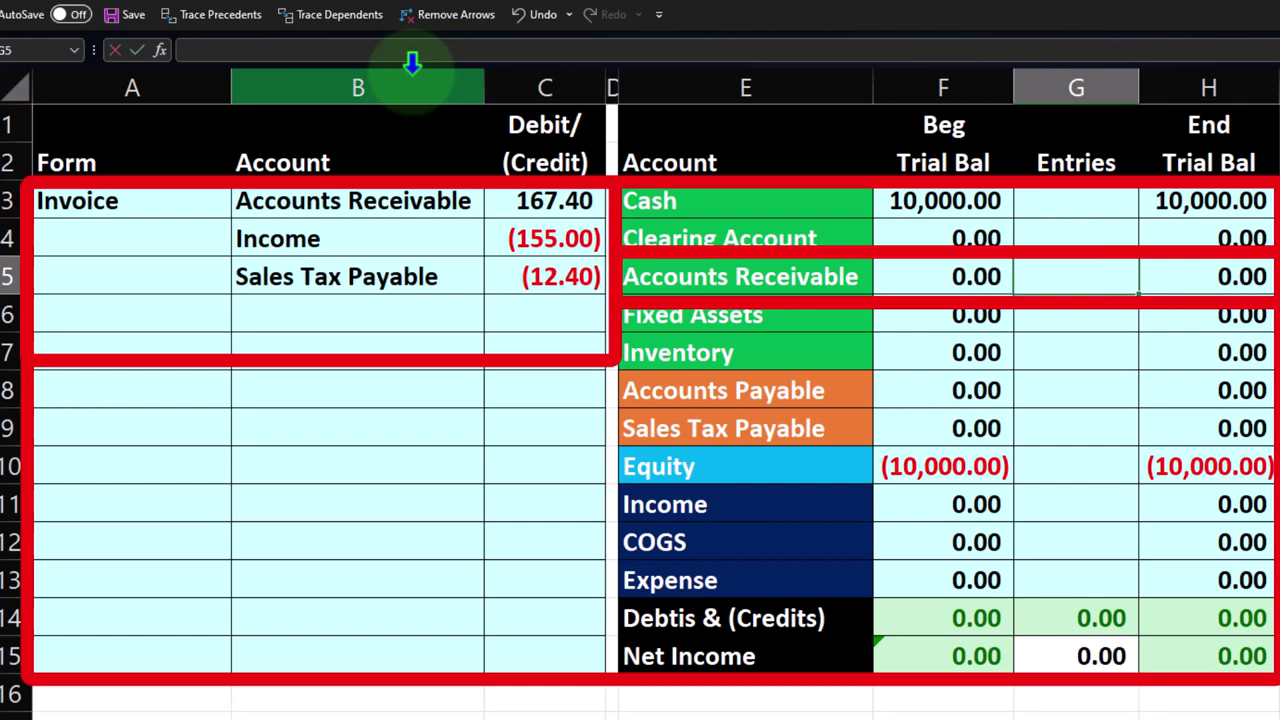
type("+")
key("Left")
key("Left")
key("Left")
key("Left")
key("Up")
key("Up")
key("Return")
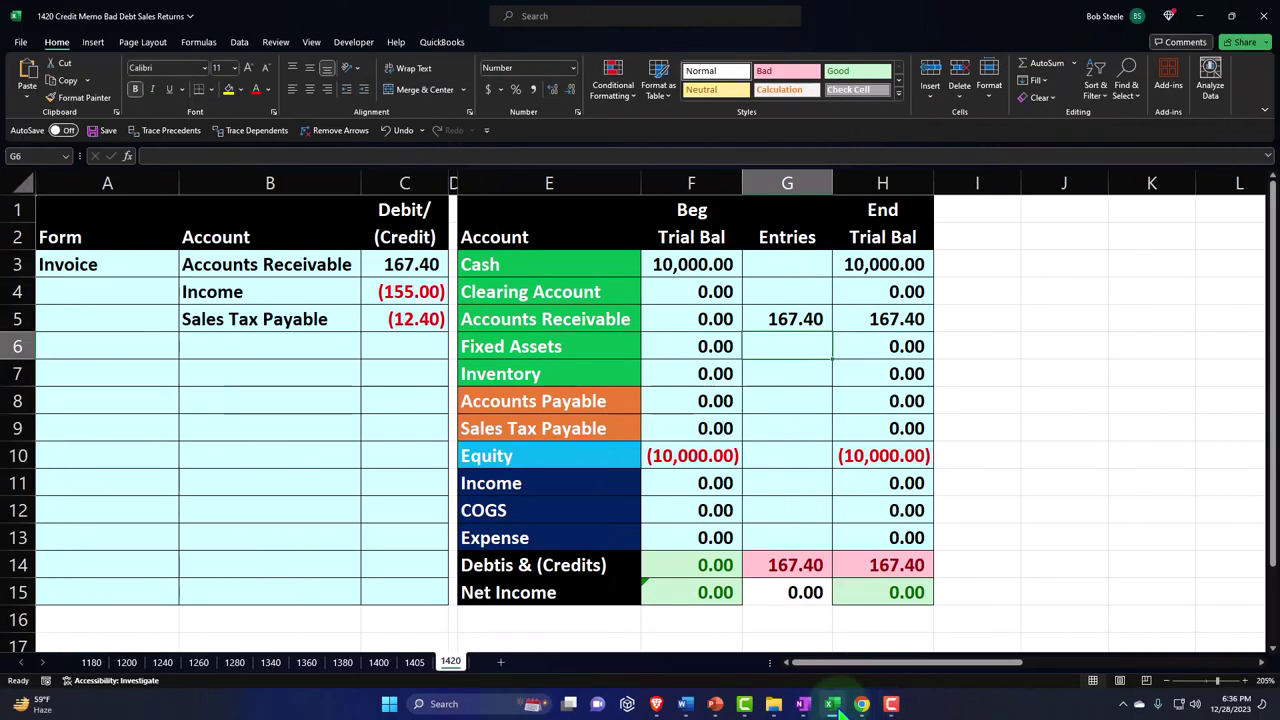
left_click(832, 704)
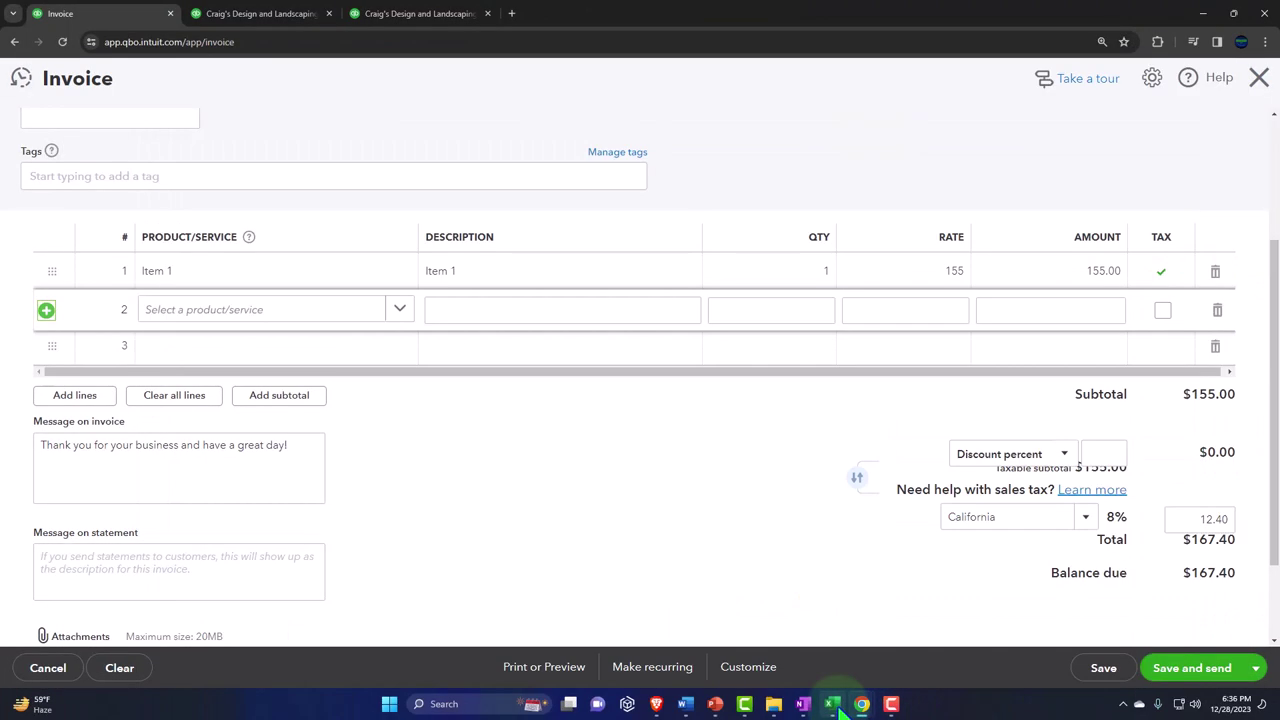
left_click(834, 704)
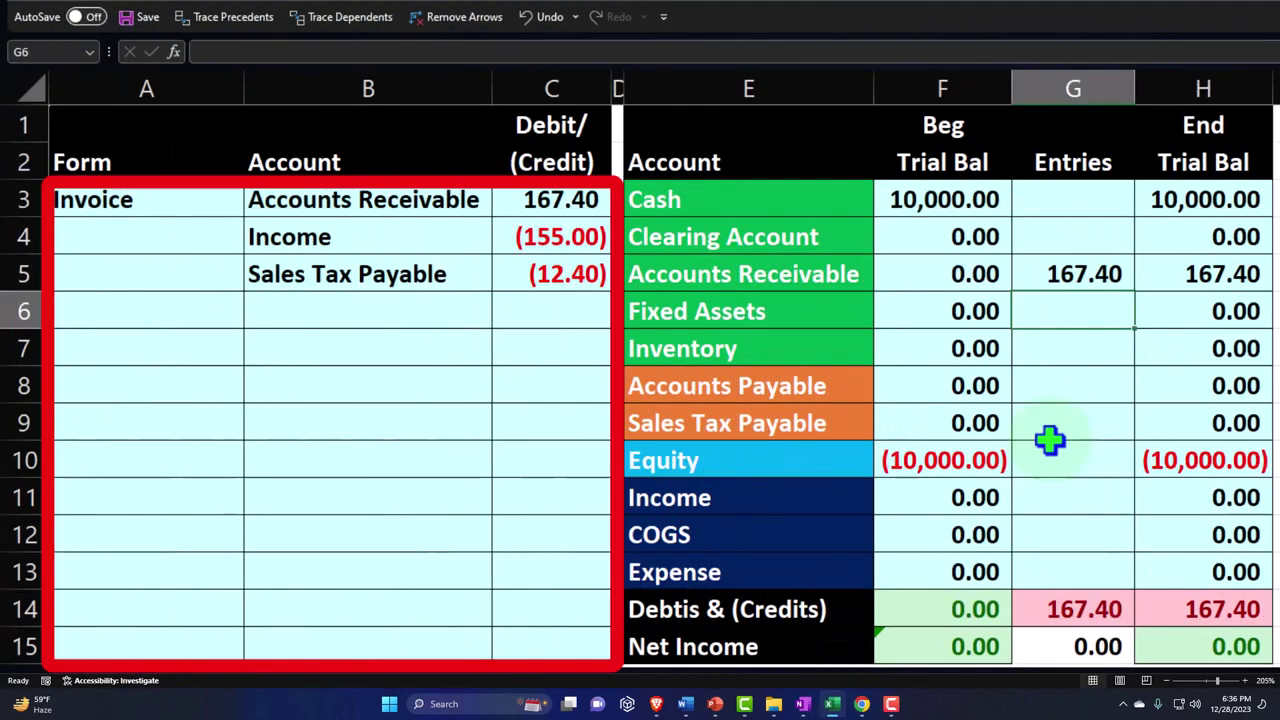
Post Sales Tax Payable to the trial balance by linking the entries cell G9 to C5.
left_click(1078, 425)
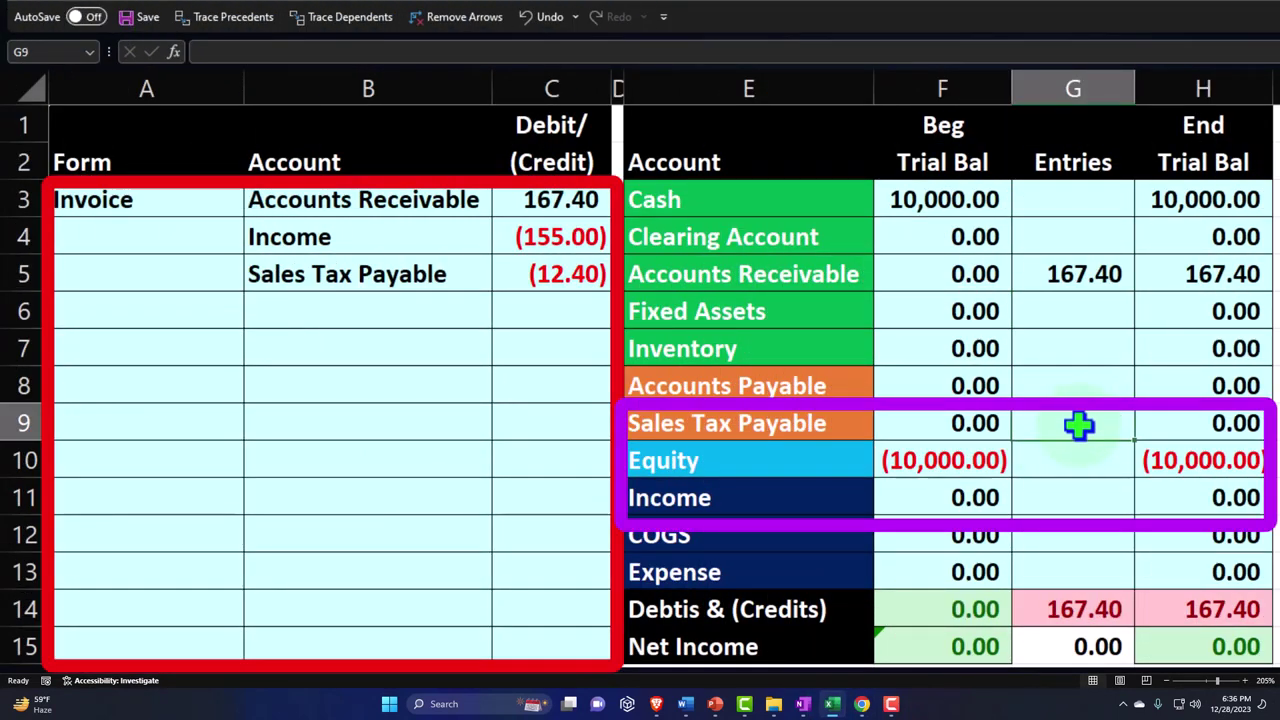
type("=")
key("Left")
key("Left")
key("Left")
key("Left")
key("Up")
key("Up")
key("Up")
key("Up")
key("Return")
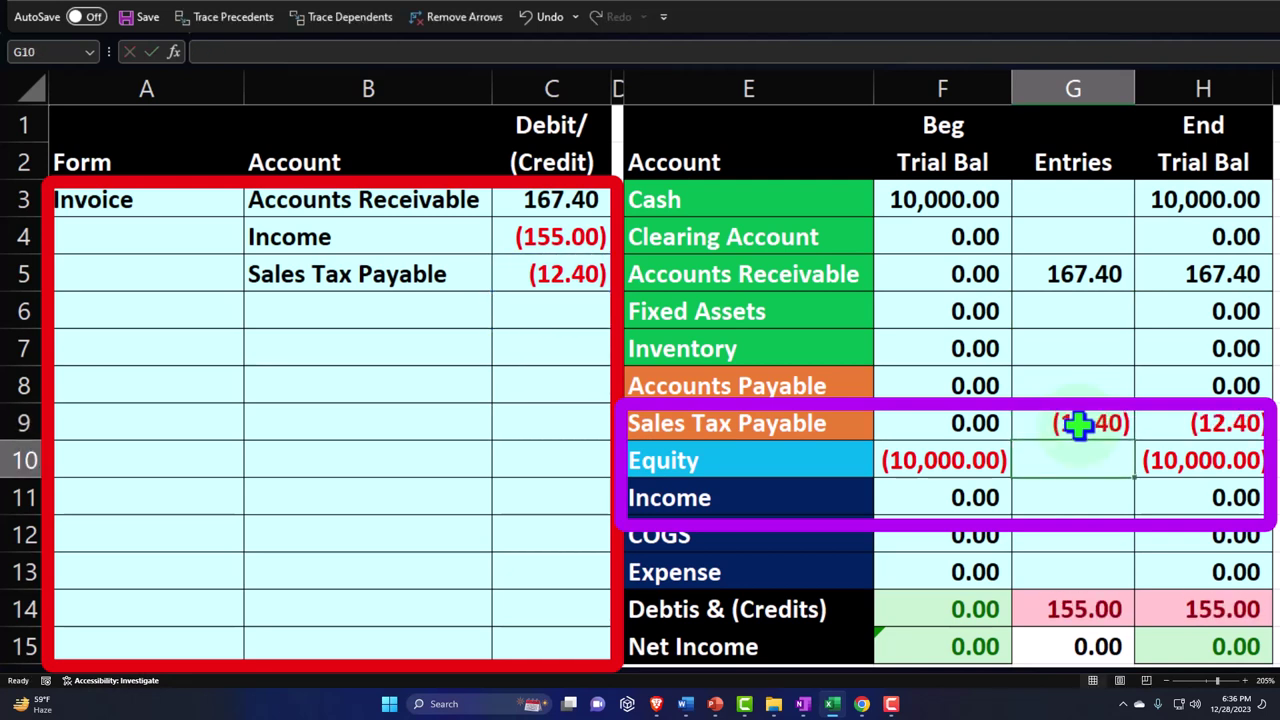
Post Income to the trial balance by linking the entries cell G11 to C4.
key("Return")
type("=")
key("Left")
key("Left")
key("Up")
key("Up")
key("Up")
key("Up")
key("Up")
key("Up")
key("Up")
key("Return")
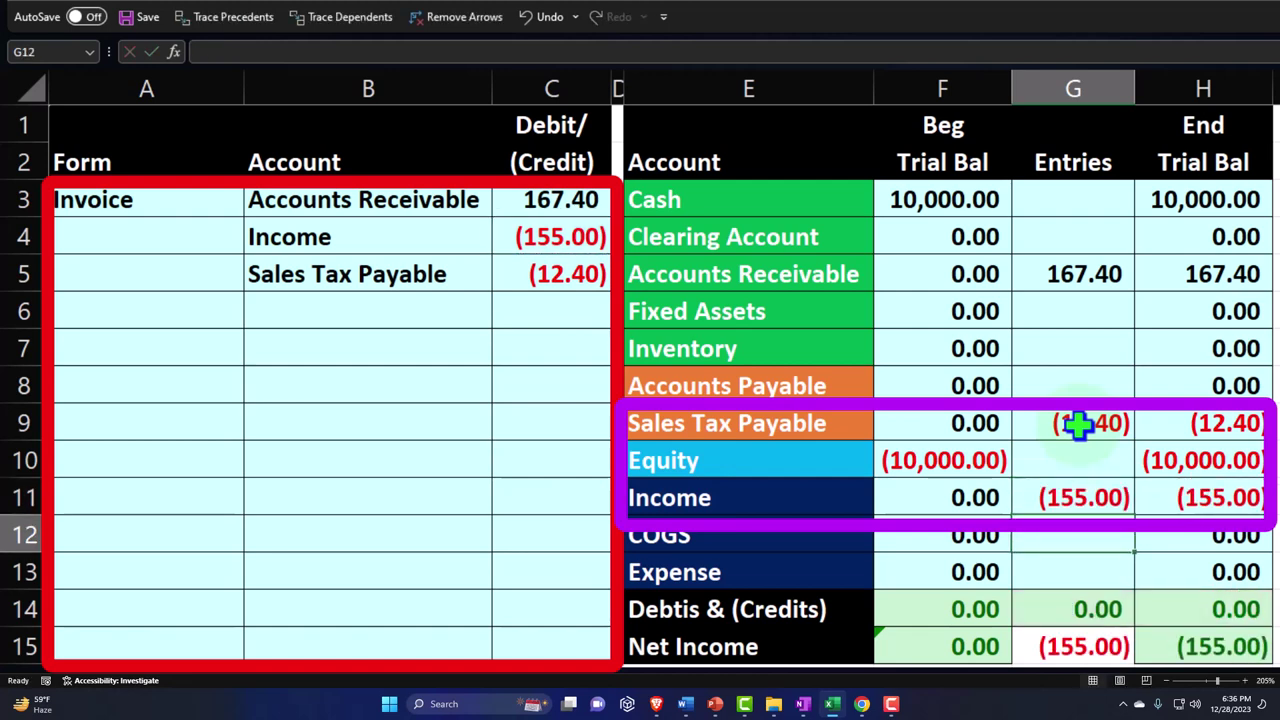
Start the cost side of the journal entry by linking B7 to the COGS account name in E12.
key("Left")
key("Left")
key("Left")
key("Left")
key("Up")
key("Up")
key("Up")
key("Up")
key("Up")
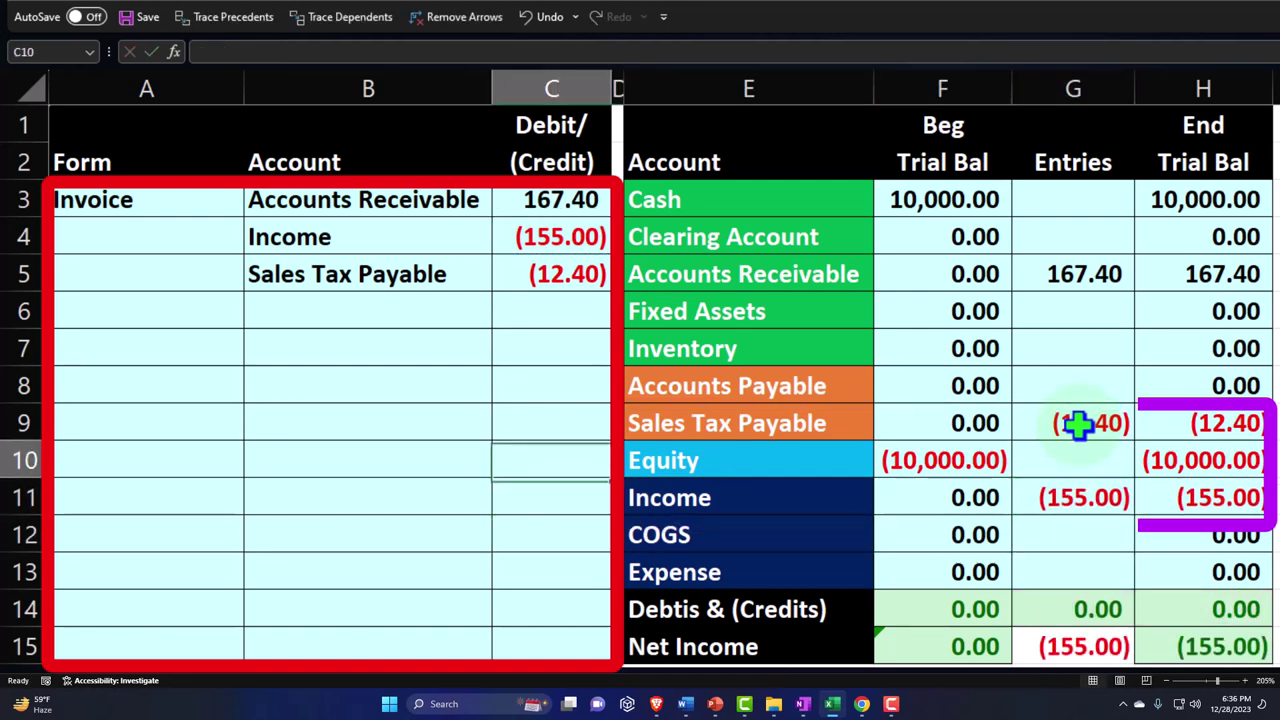
key("Left")
type("=")
key("Down")
key("Down")
key("Right")
key("Down")
key("Down")
key("Right")
key("Down")
key("Right")
key("Return")
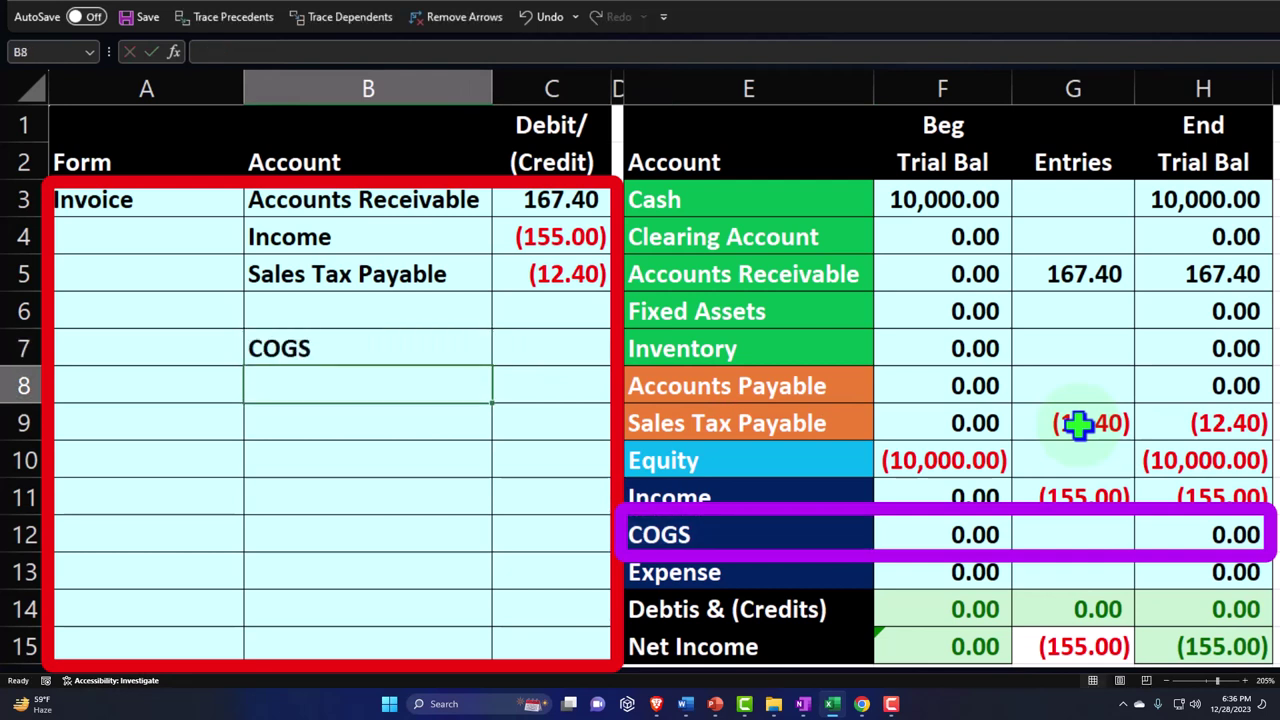
Add the Inventory line under COGS by linking B8 to the Inventory account name in E7.
type("=")
key("Right")
key("Right")
key("Right")
key("Up")
key("Return")
Enter 100 as the COGS debit in C7 and set the Inventory credit in C8 to the negative of C7.
key("Right")
key("Up")
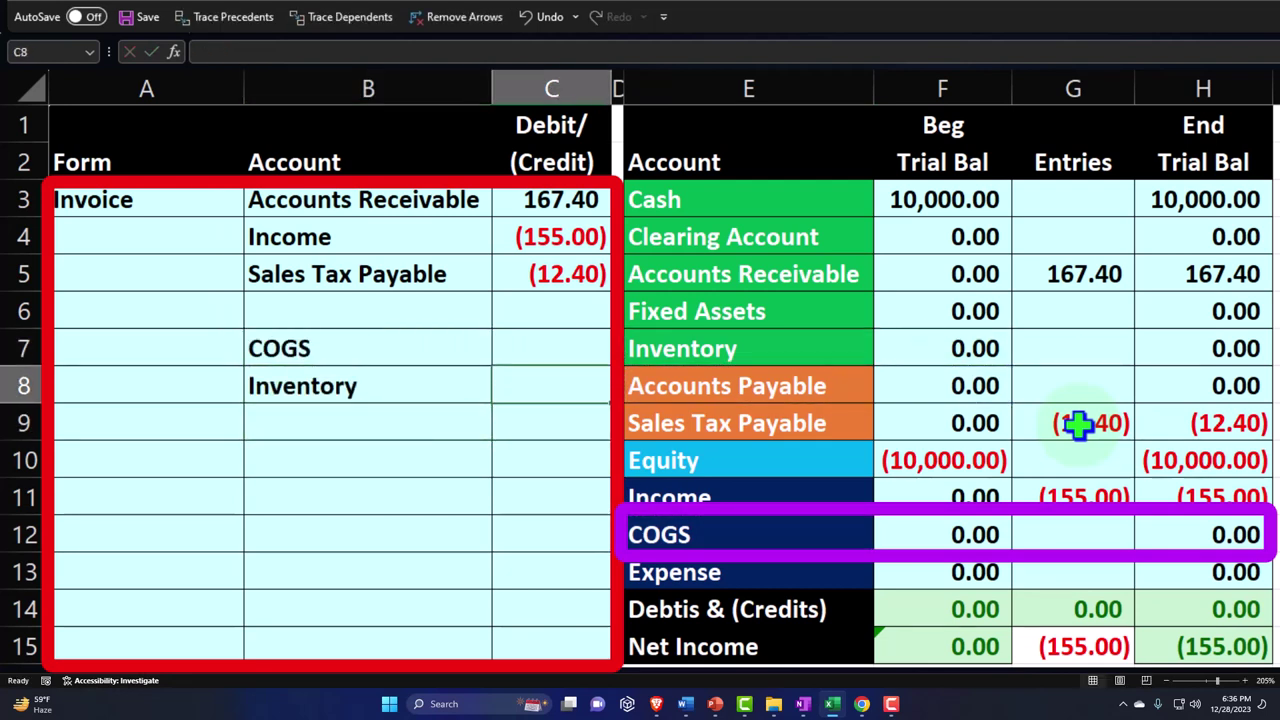
key("Up")
type("100")
key("Return")
type("=-")
key("Up")
key("Return")
key("Right")
key("Right")
key("Right")
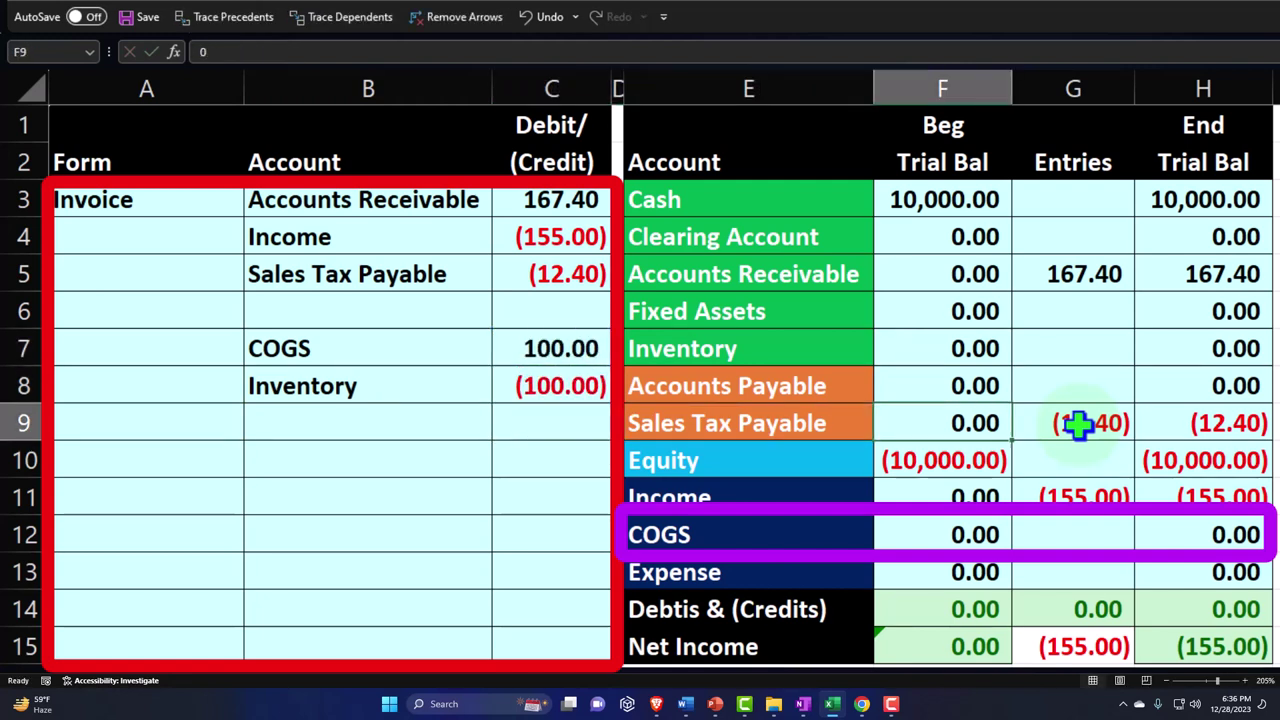
Post COGS to the trial balance by linking the entries cell G12 to C7.
key("Down")
key("Down")
key("Down")
key("Right")
type("=")
key("Left")
key("Left")
key("Left")
key("Left")
key("Up")
key("Up")
key("Up")
key("Up")
key("Up")
key("Return")
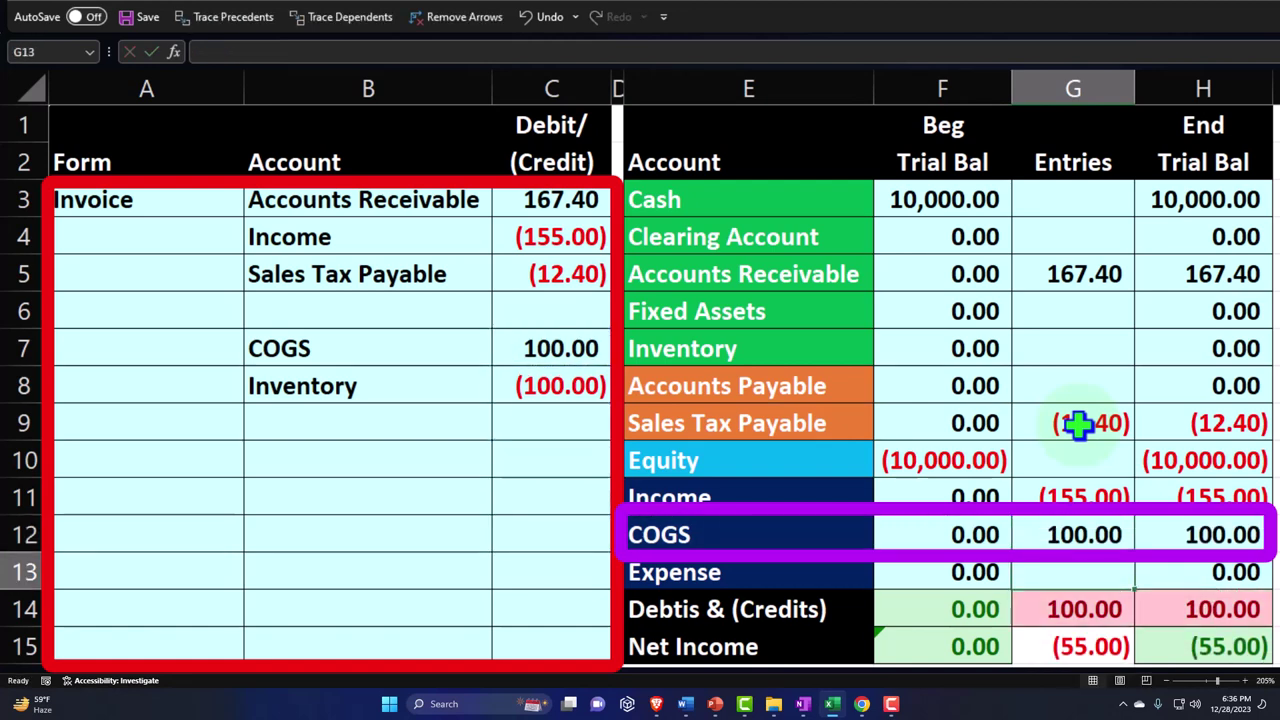
Post Inventory to the trial balance by linking the entries cell G7 to C8.
key("Up")
key("Up")
key("Up")
key("Up")
key("Up")
key("Up")
type("=")
key("Left")
key("Left")
key("Left")
key("Left")
key("Down")
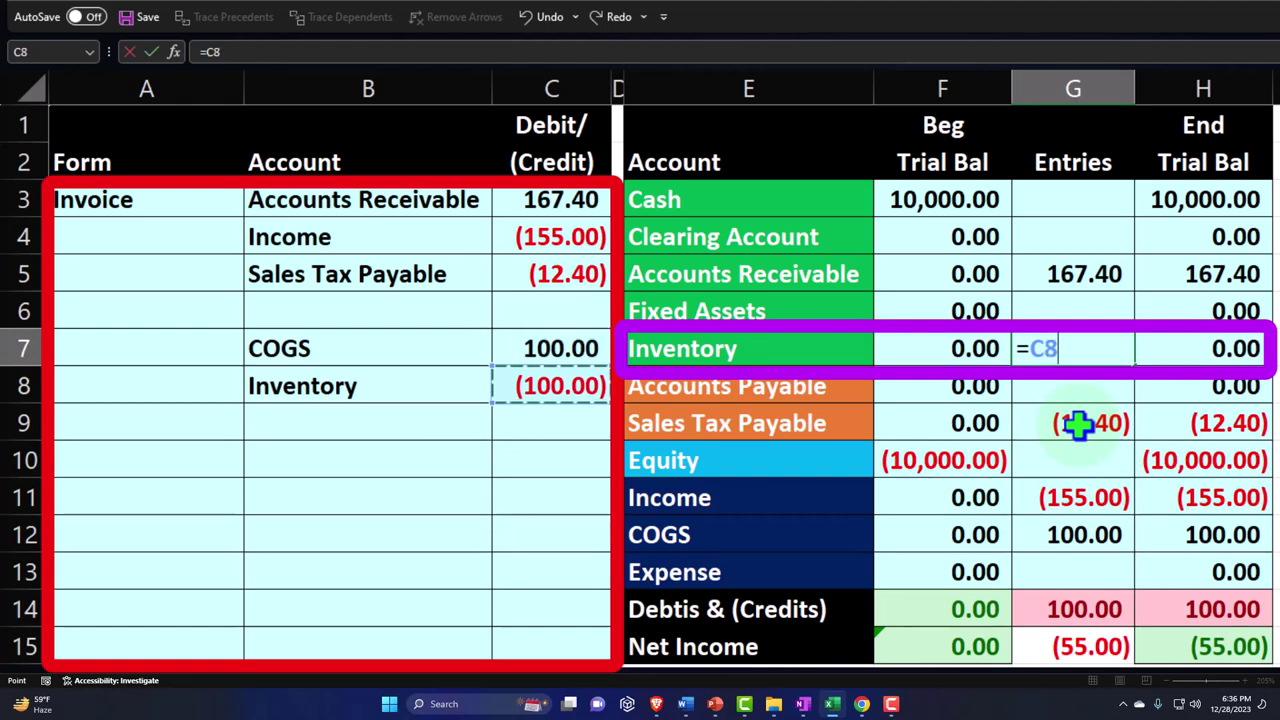
key("Return")
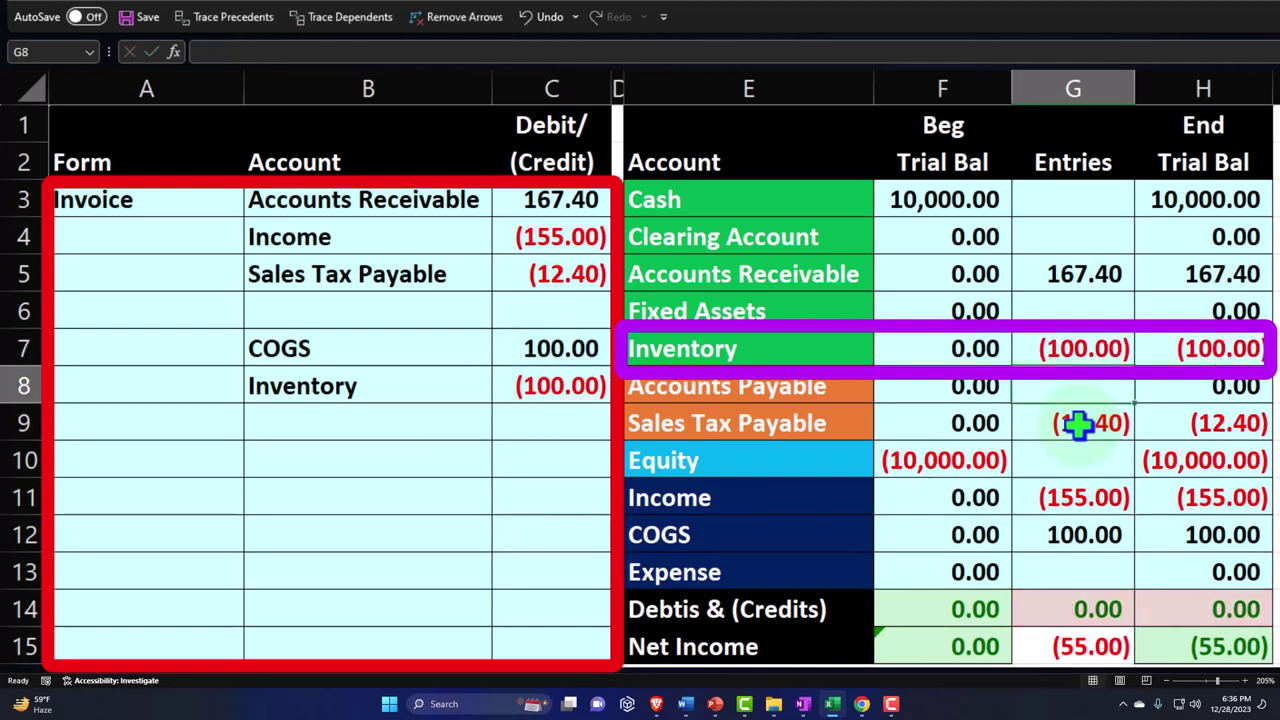
Set the beginning trial balance for Inventory in F7 to 20,000.
left_click(937, 348)
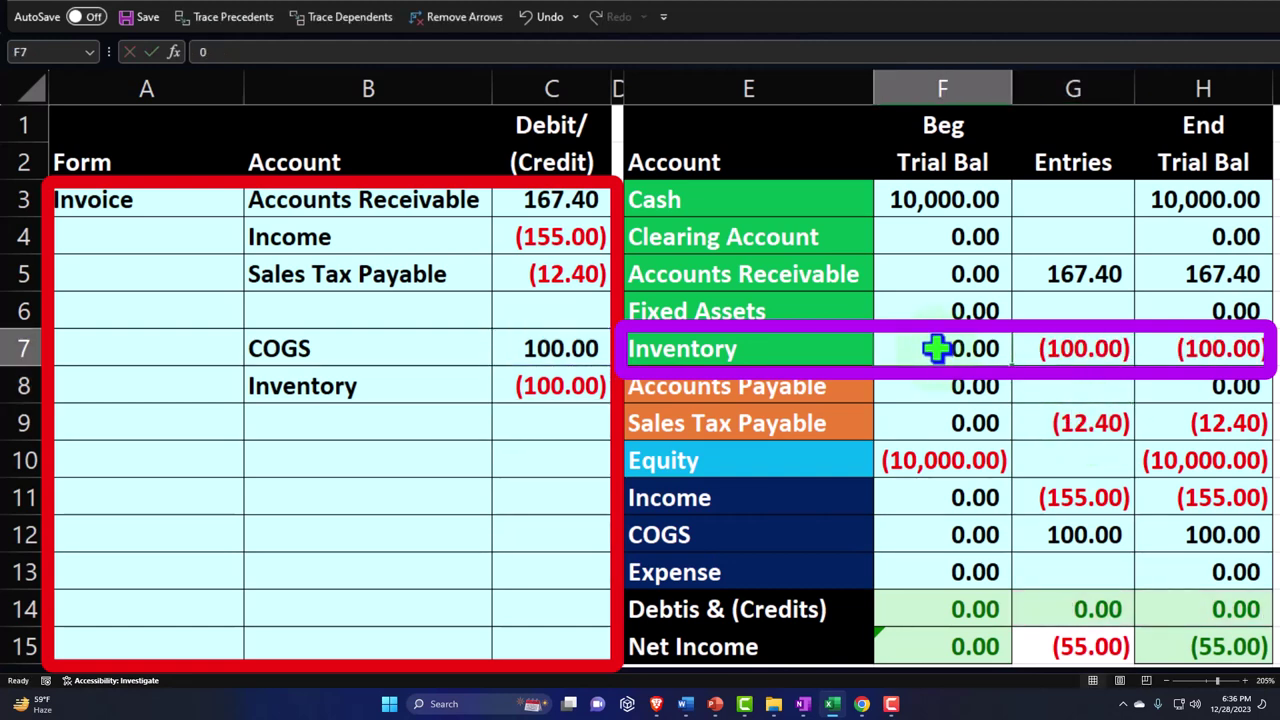
type("20,")
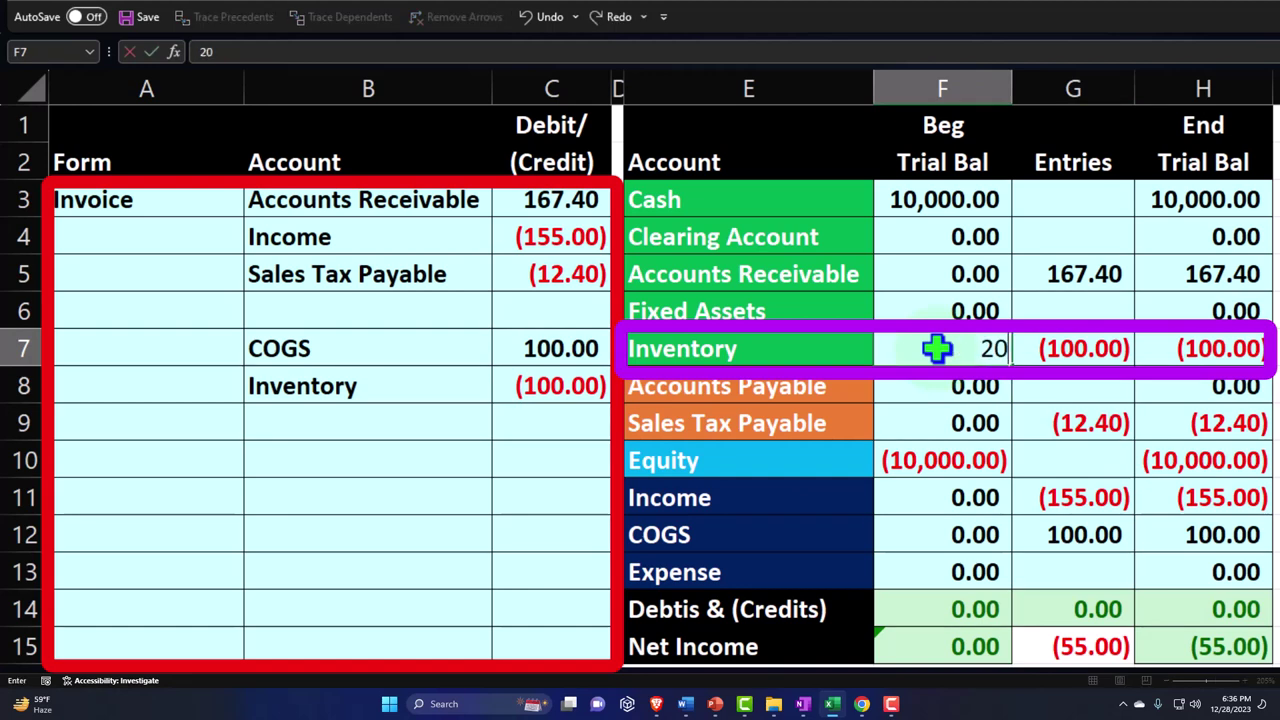
type("000")
key("Return")
double_click(976, 460)
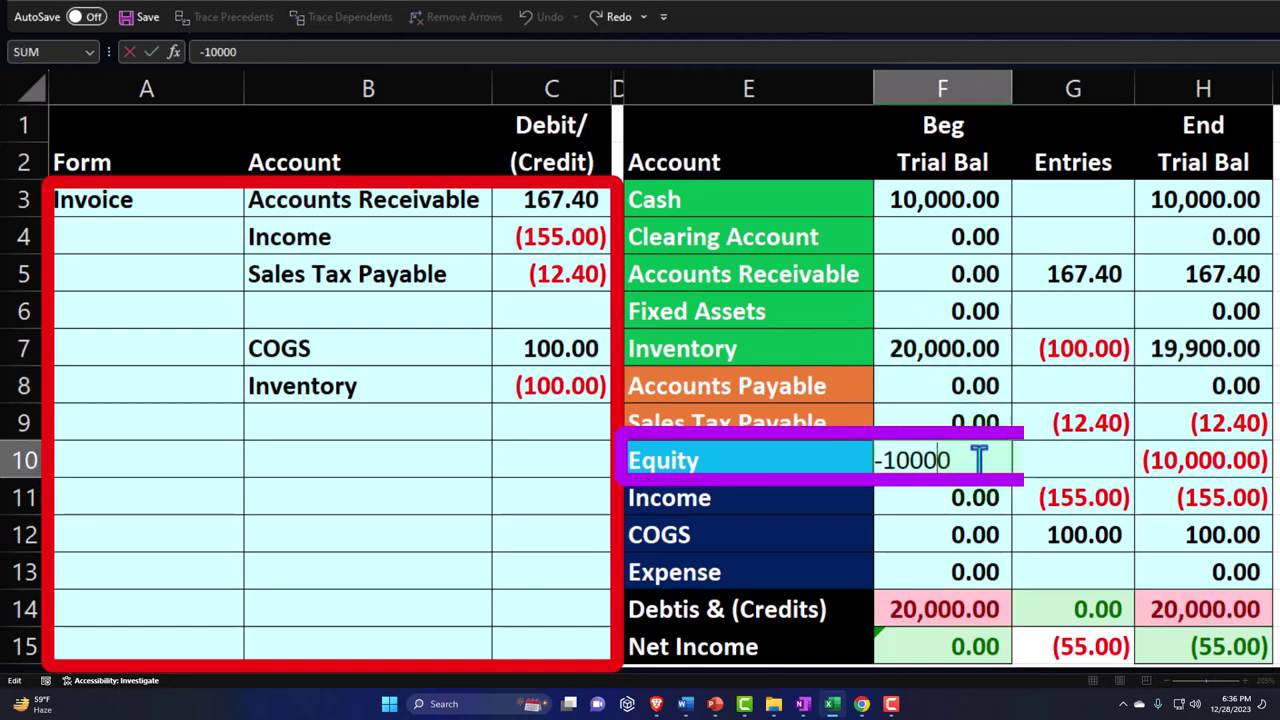
type("-200")
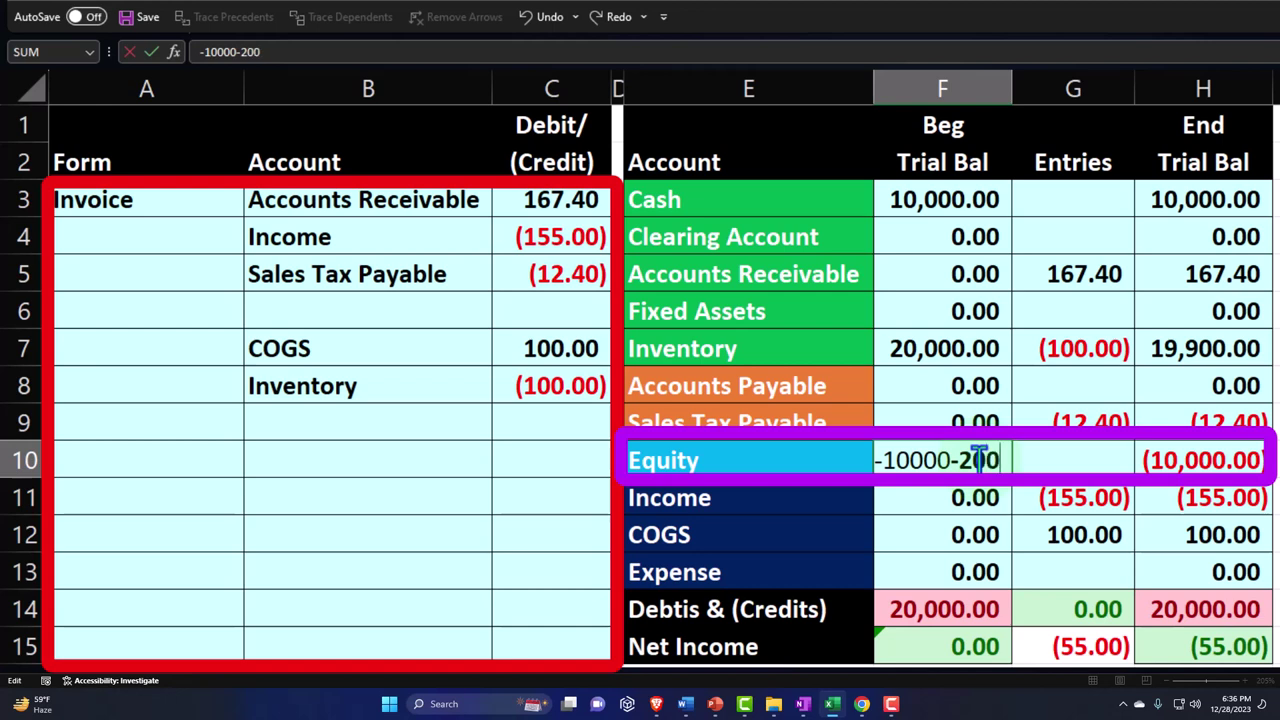
type("00")
key("Return")
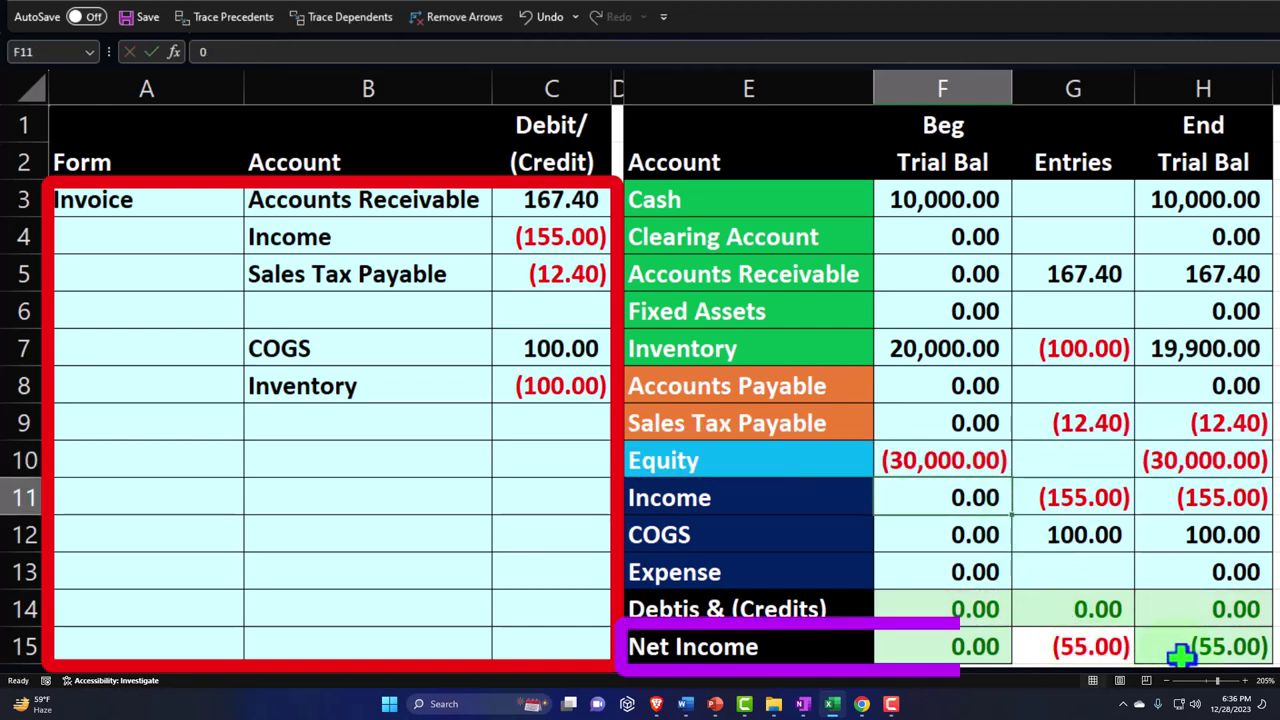
Review the ending trial balance: the net income formula, the income through expense rows, Accounts Receivable and Sales Tax Payable.
double_click(1229, 645)
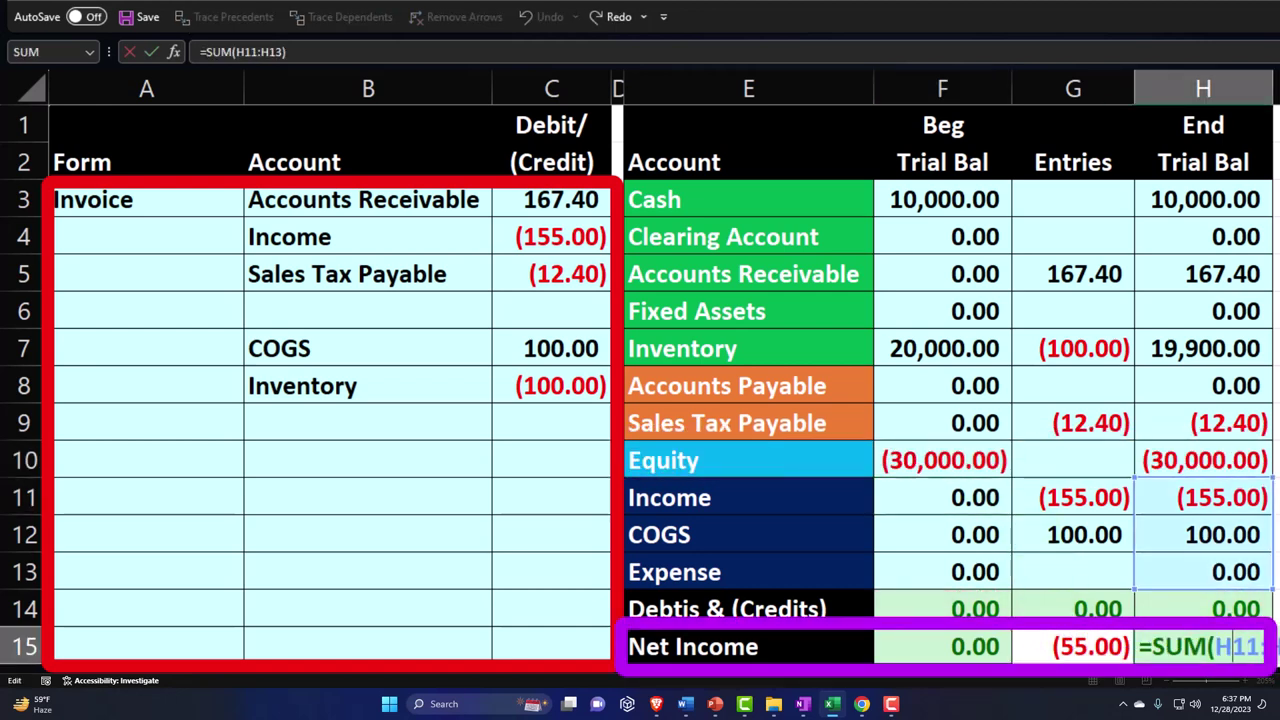
key("Escape")
left_click(1211, 494)
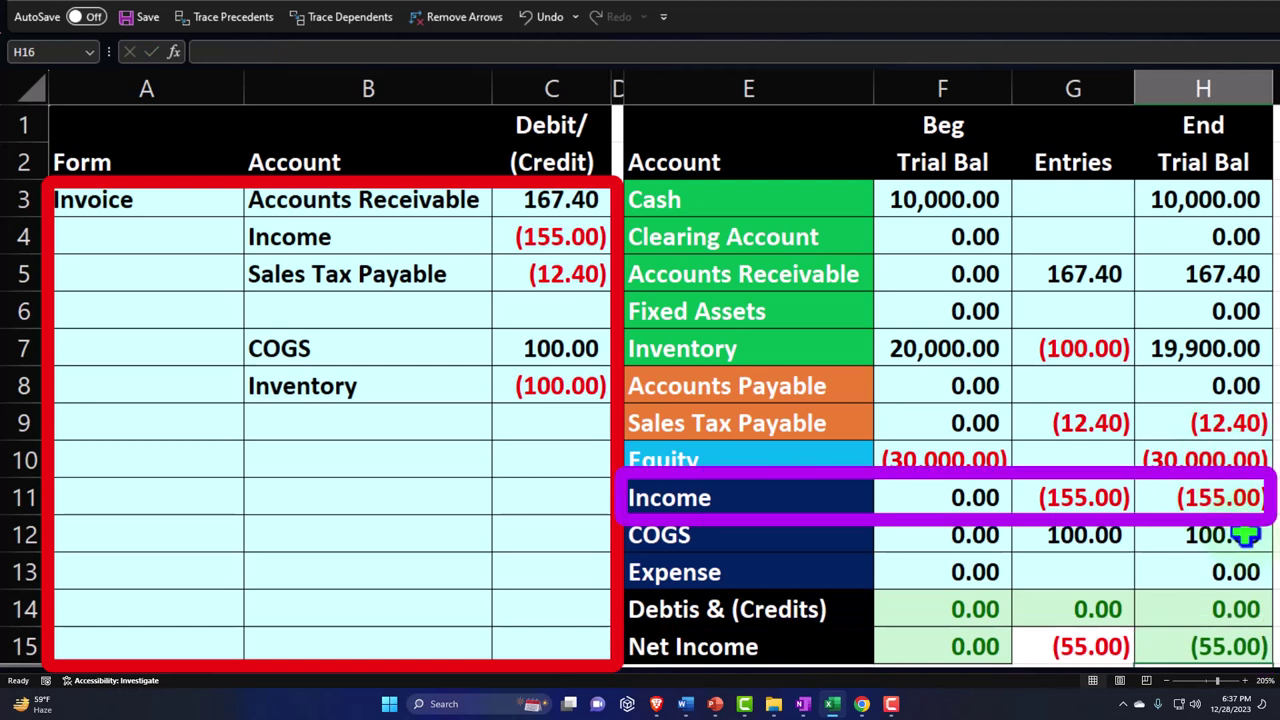
left_click_drag(1243, 500, 1238, 555)
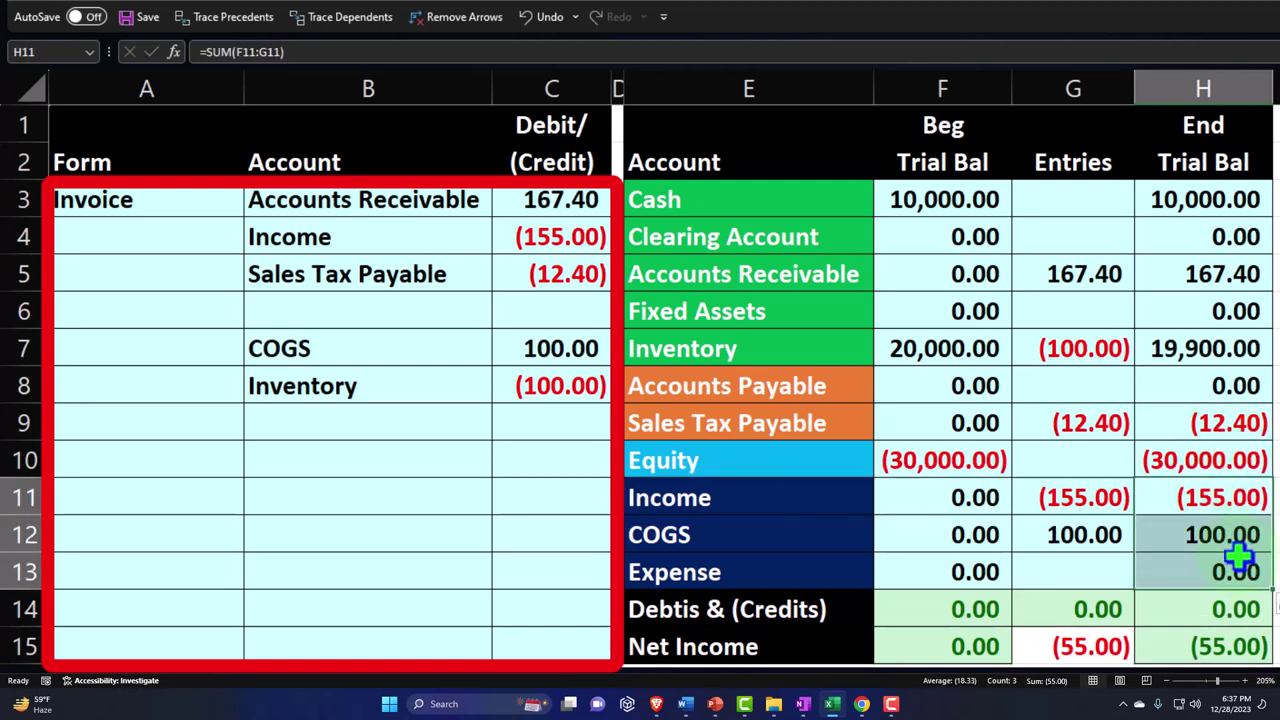
left_click(1201, 285)
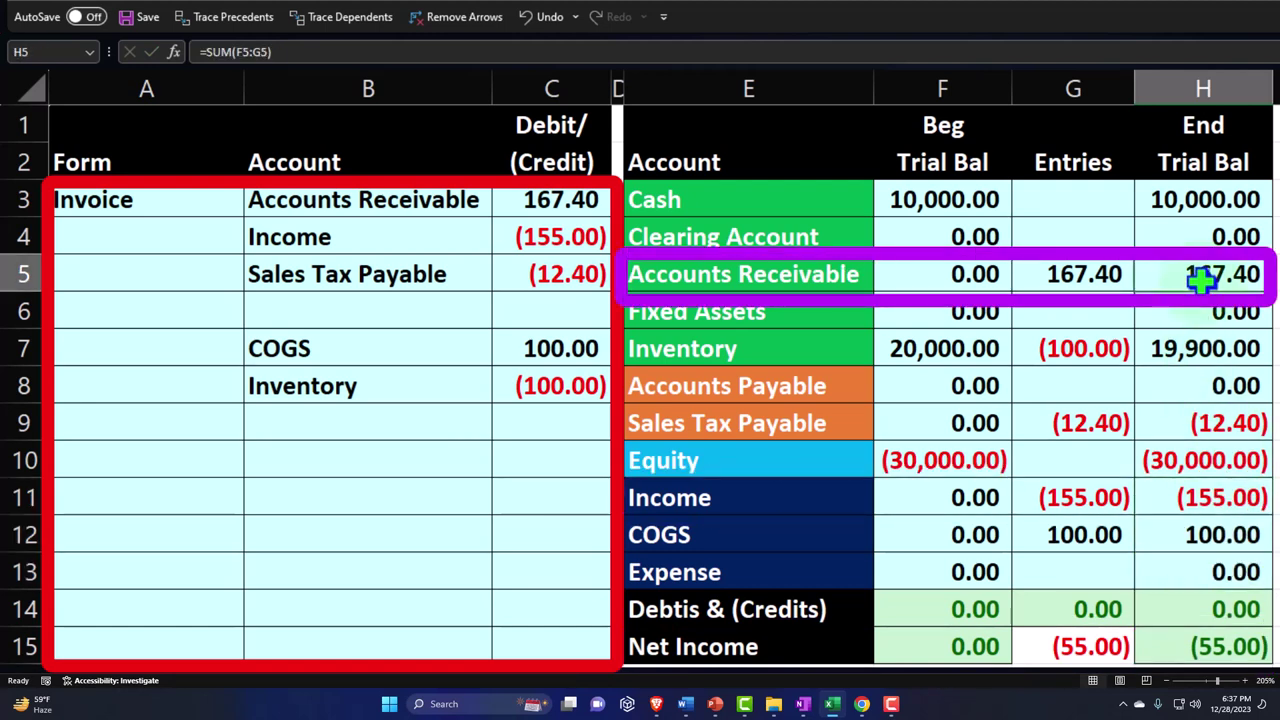
left_click(1245, 428)
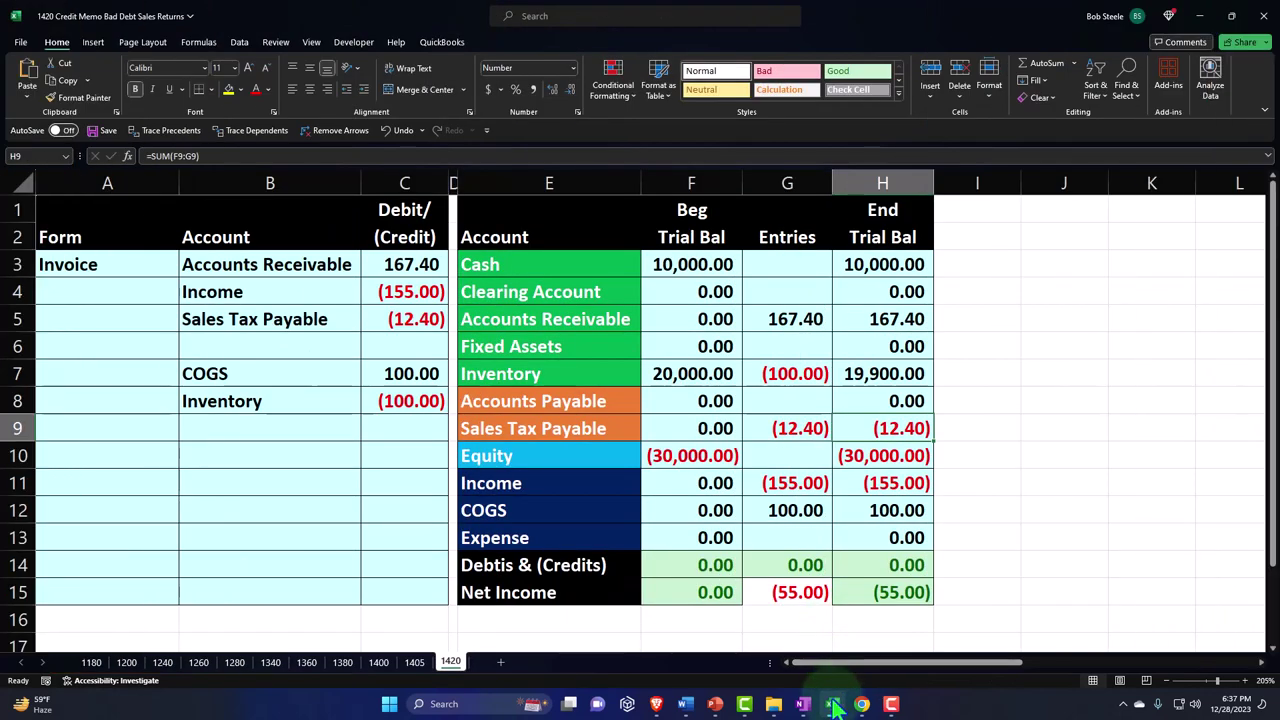
Switch to QuickBooks Online in the browser, then save and close the Customer 1 invoice.
left_click(833, 705)
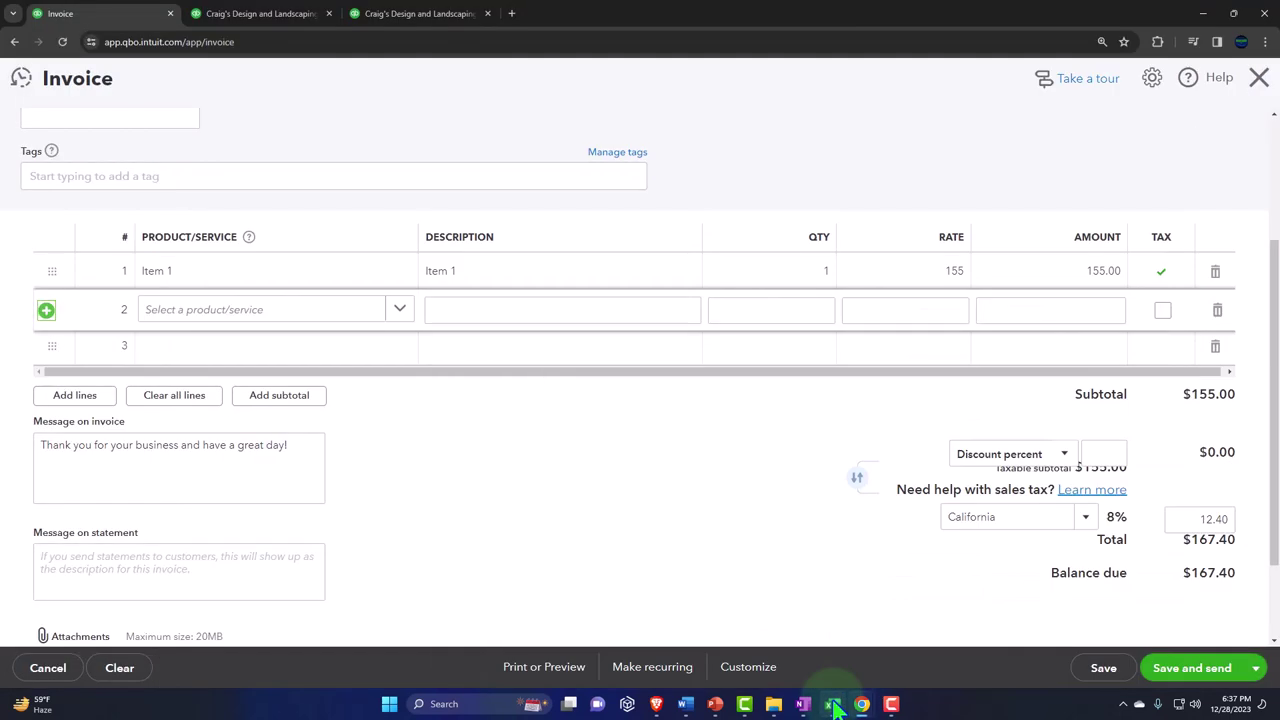
left_click(1255, 668)
left_click(1078, 556)
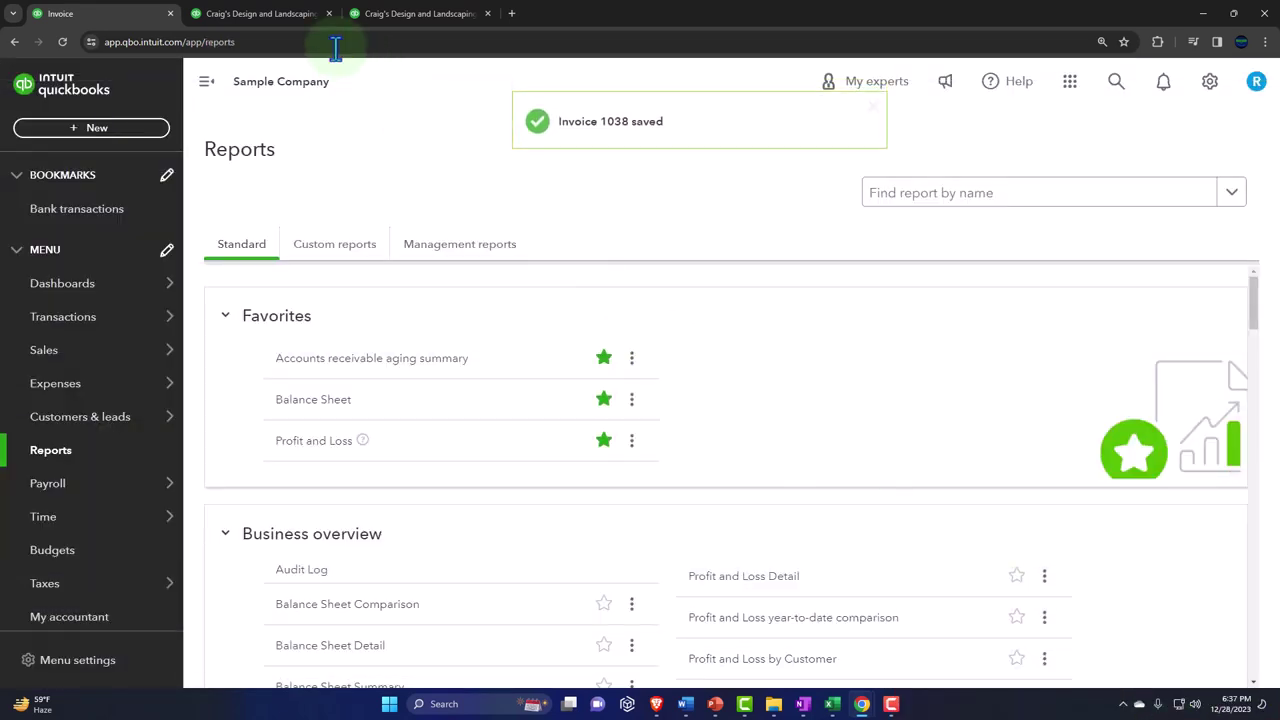
Rerun the Balance Sheet for this year-to-date, inspect the Accounts Receivable transaction detail, and return to the report, dismissing the pop-ups.
left_click(283, 23)
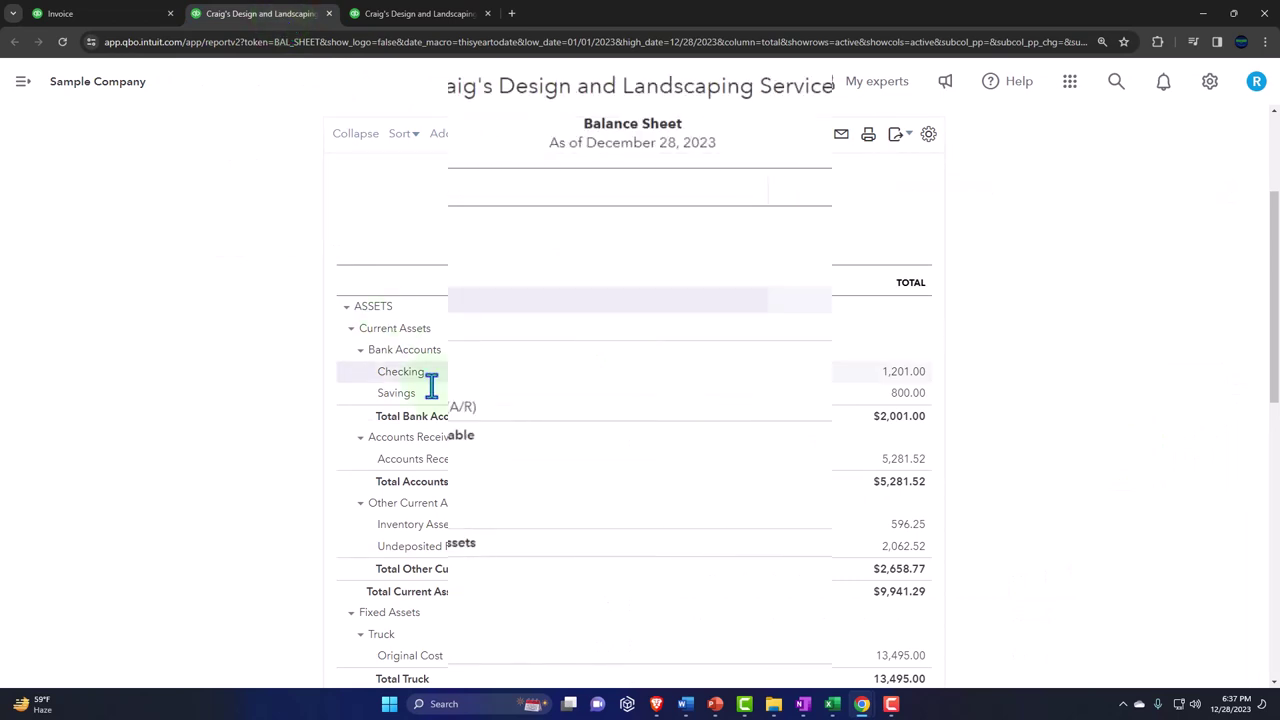
scroll(766, 363, "up", 3)
left_click(777, 186)
scroll(737, 330, "down", 1)
left_click(957, 337)
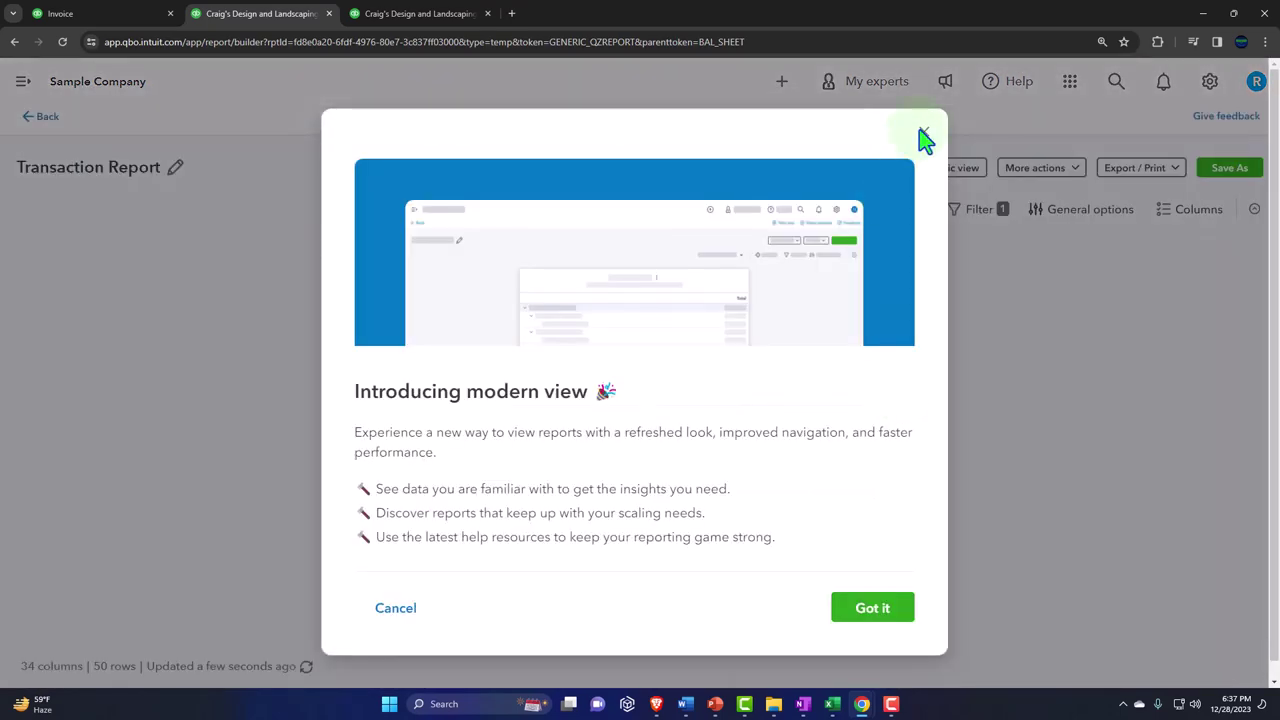
left_click(924, 136)
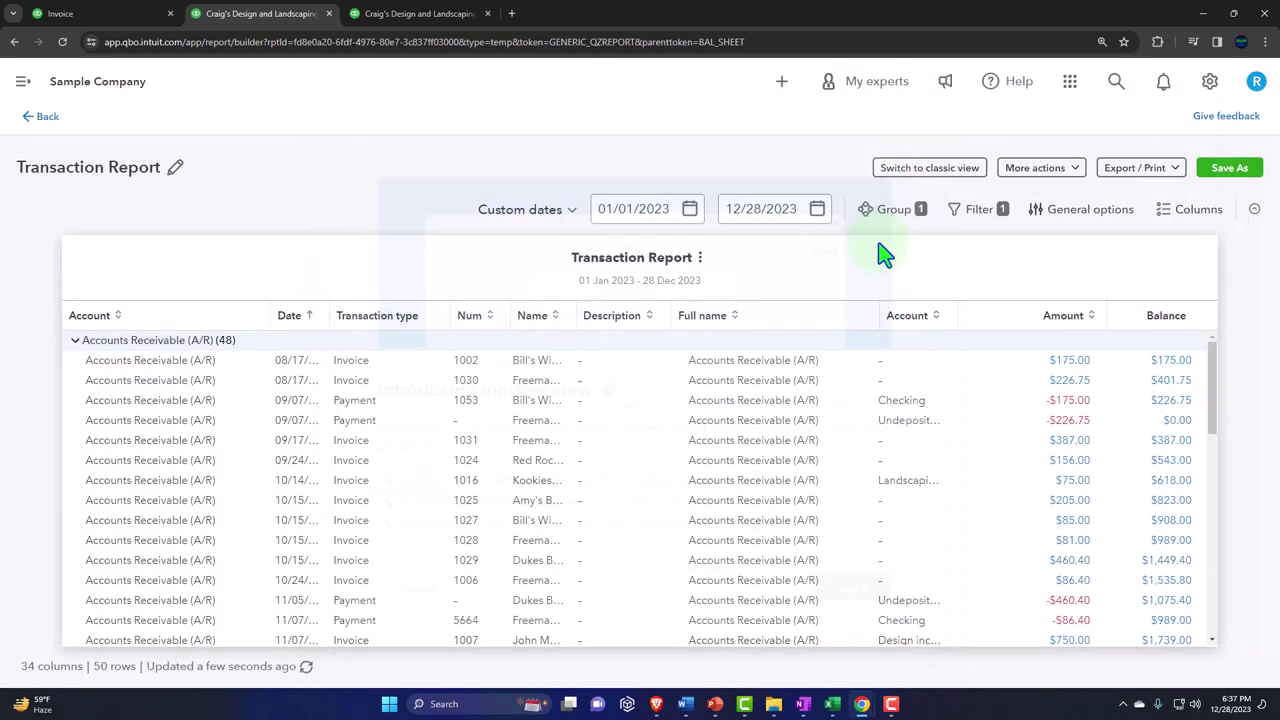
left_click(45, 120)
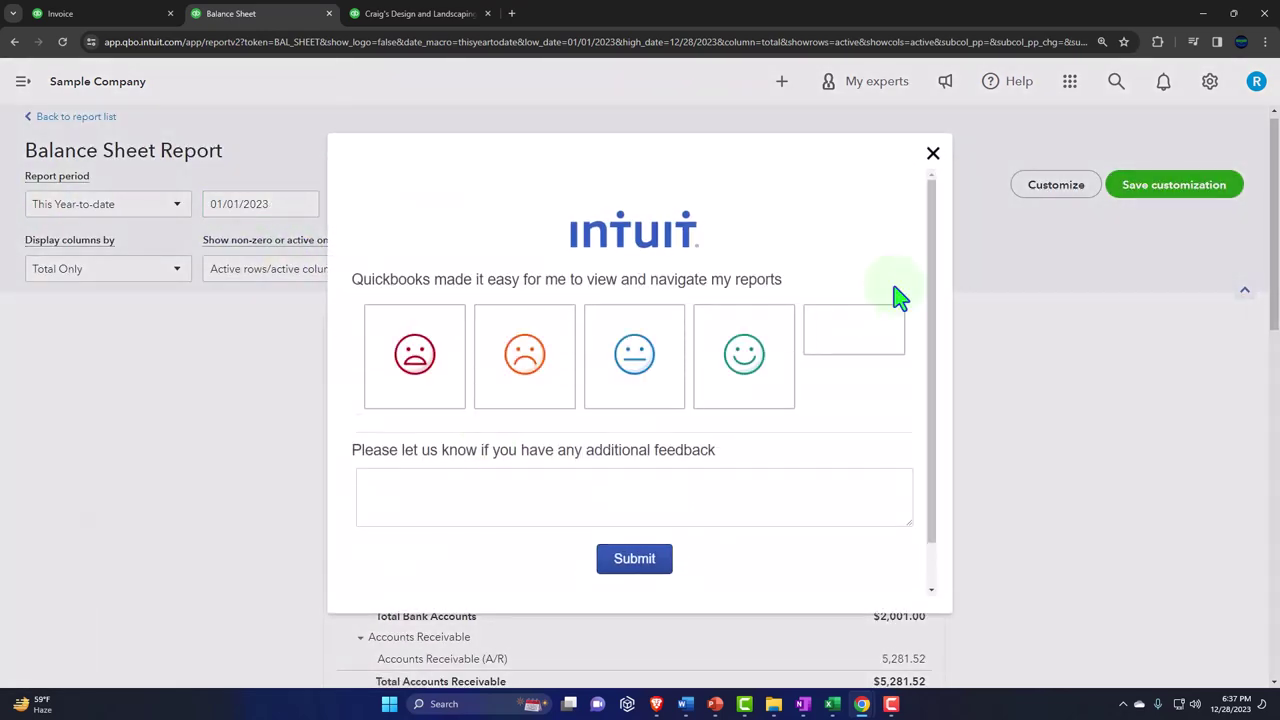
left_click(932, 153)
Set the Balance Sheet report dates to 01/01/2024 through 12/31/2024 and run the report.
left_click(249, 203)
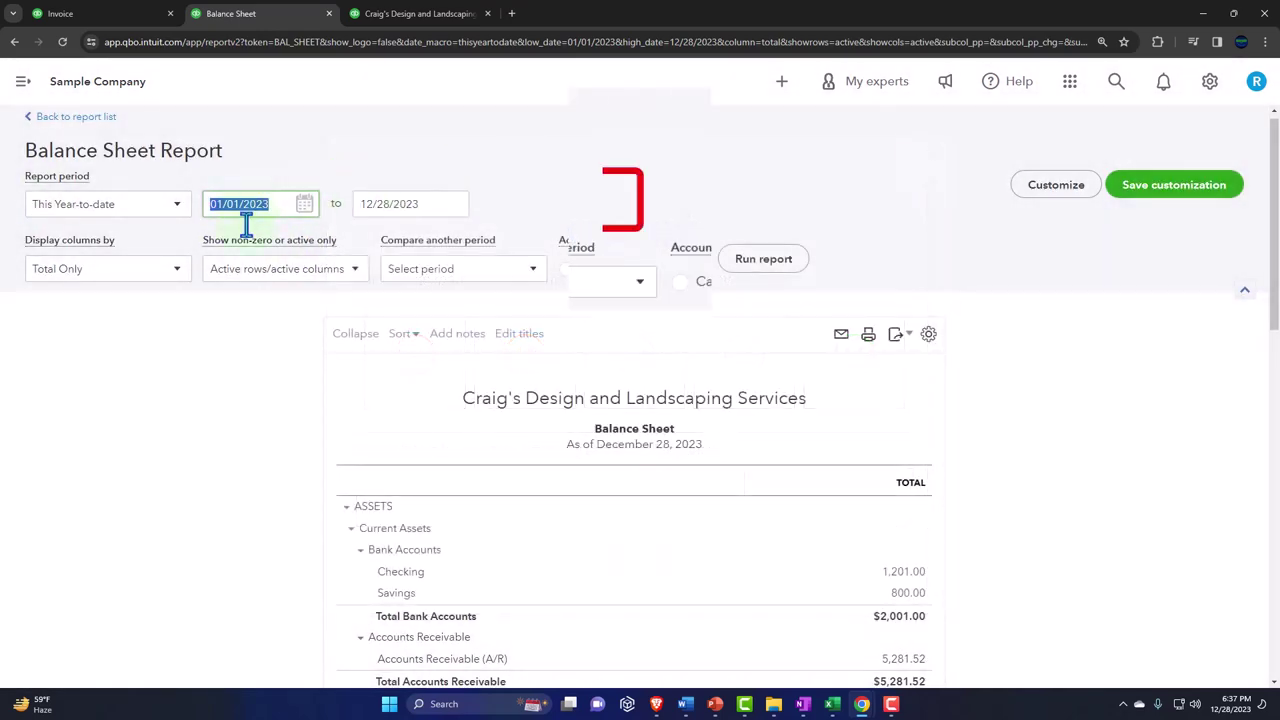
type("01/01/2024")
key("Tab")
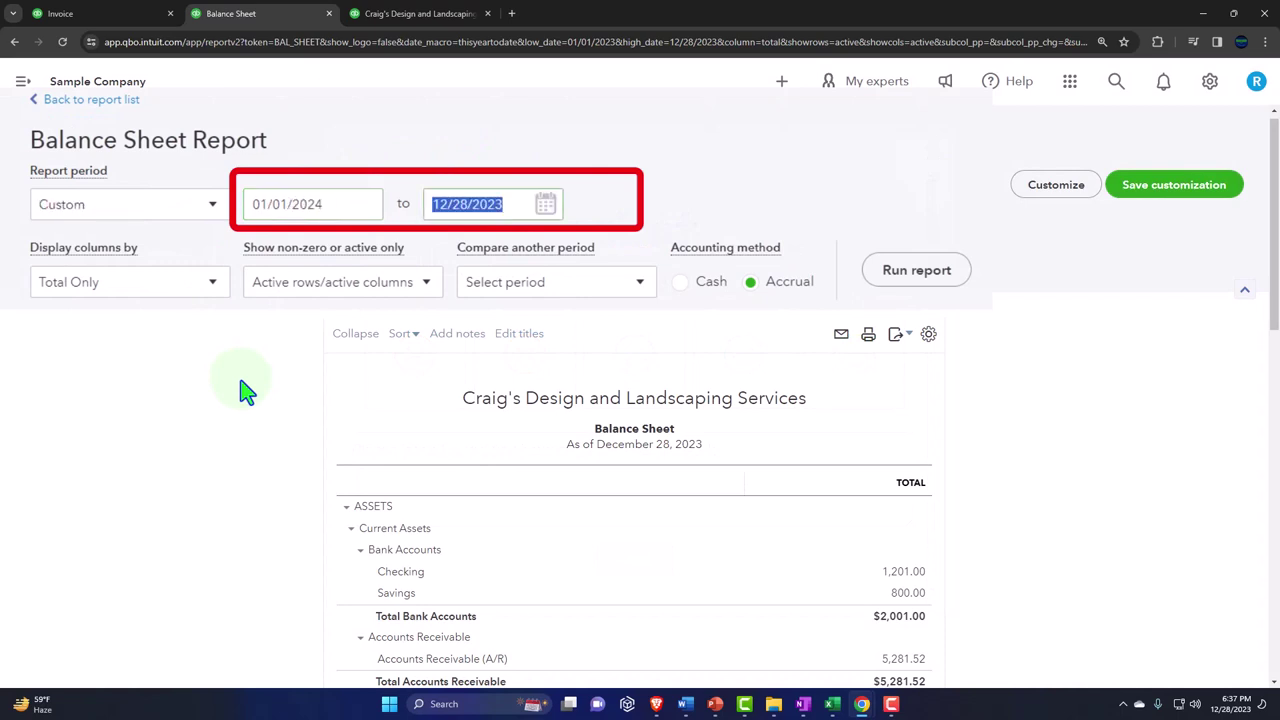
left_click(760, 262)
Drill into the Accounts Receivable balance to check the invoice amount, and return to the Balance Sheet.
scroll(765, 271, "down", 3)
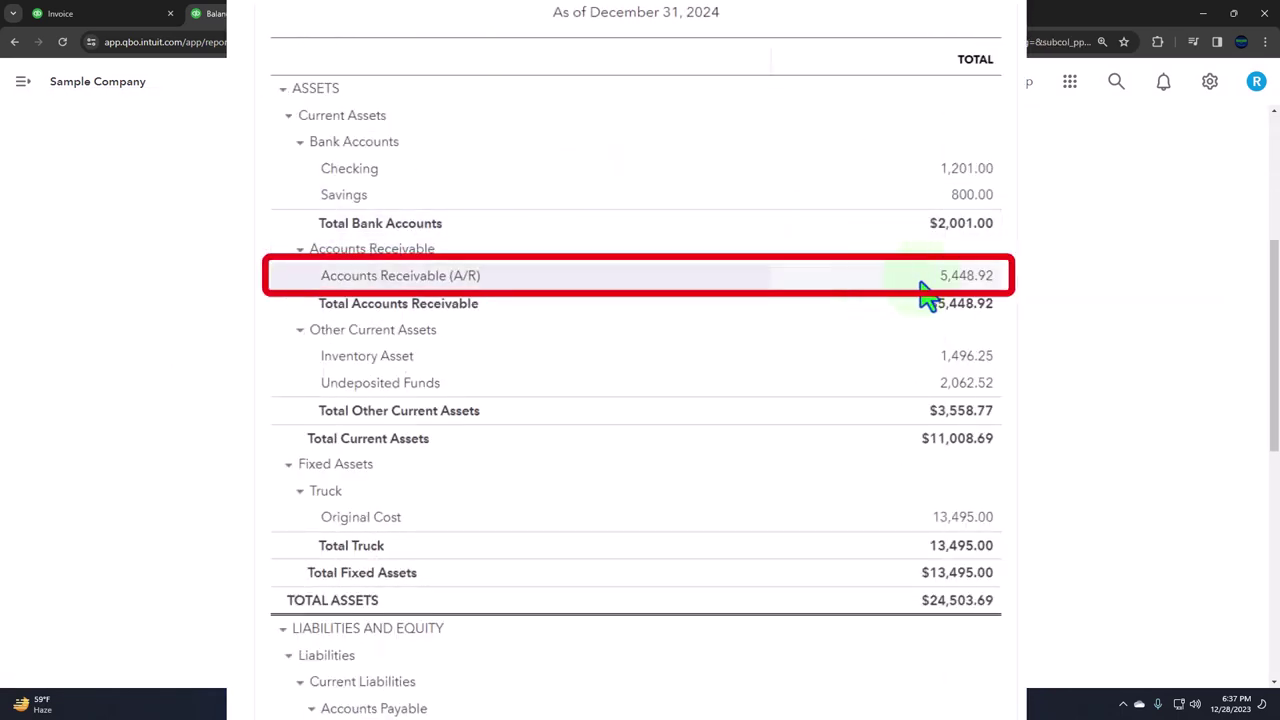
left_click(950, 288)
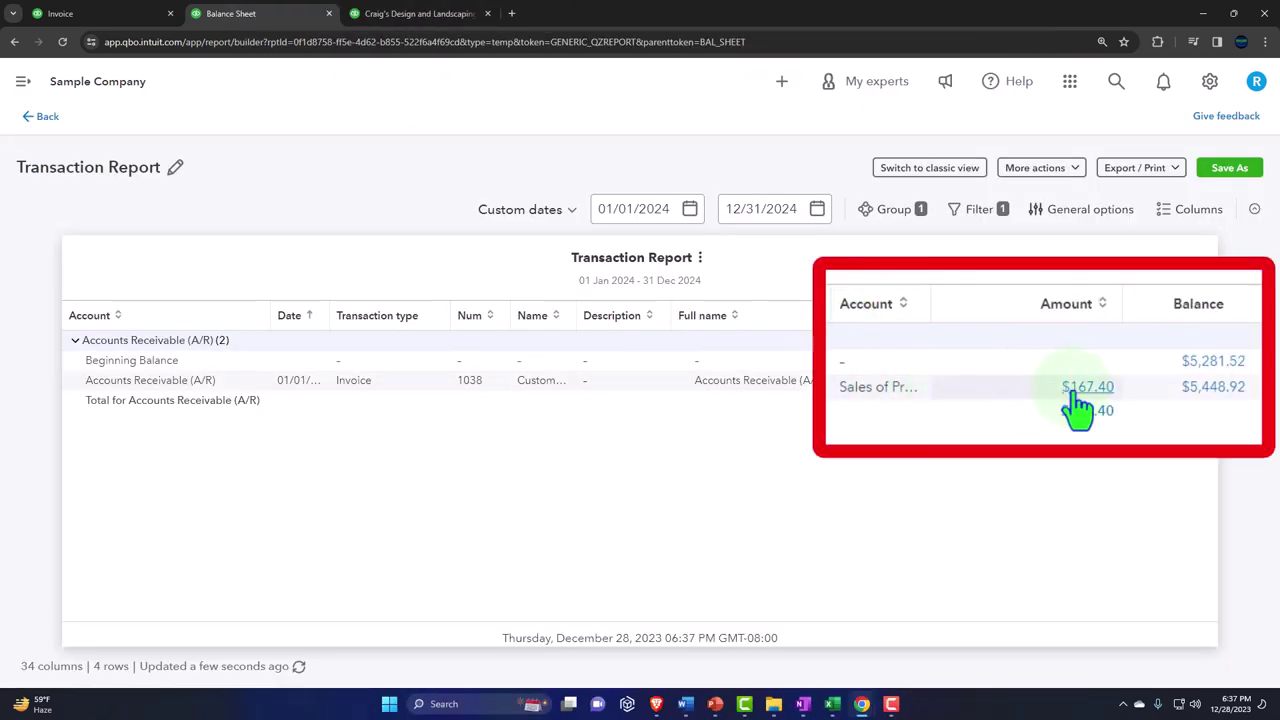
left_click(44, 118)
Set the Profit and Loss report dates to 01/01/2024 through 12/31/2024 and run the report.
left_click(385, 15)
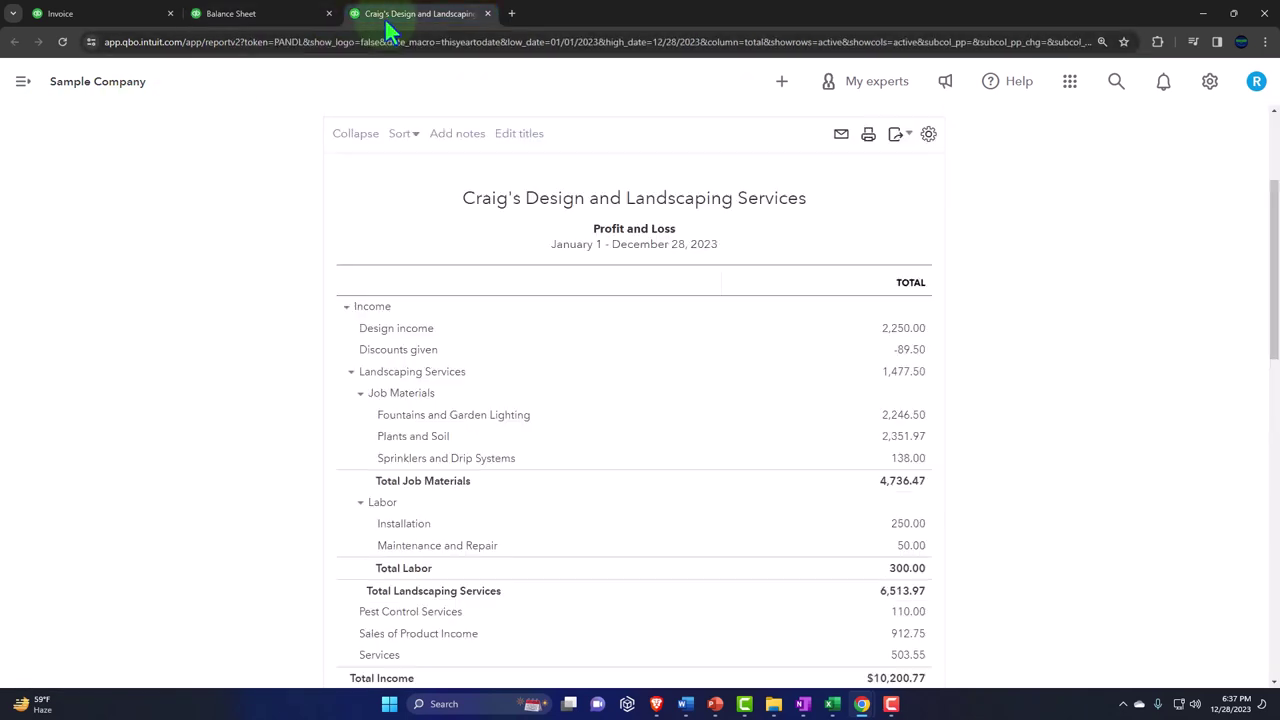
scroll(325, 197, "up", 3)
left_click(300, 210)
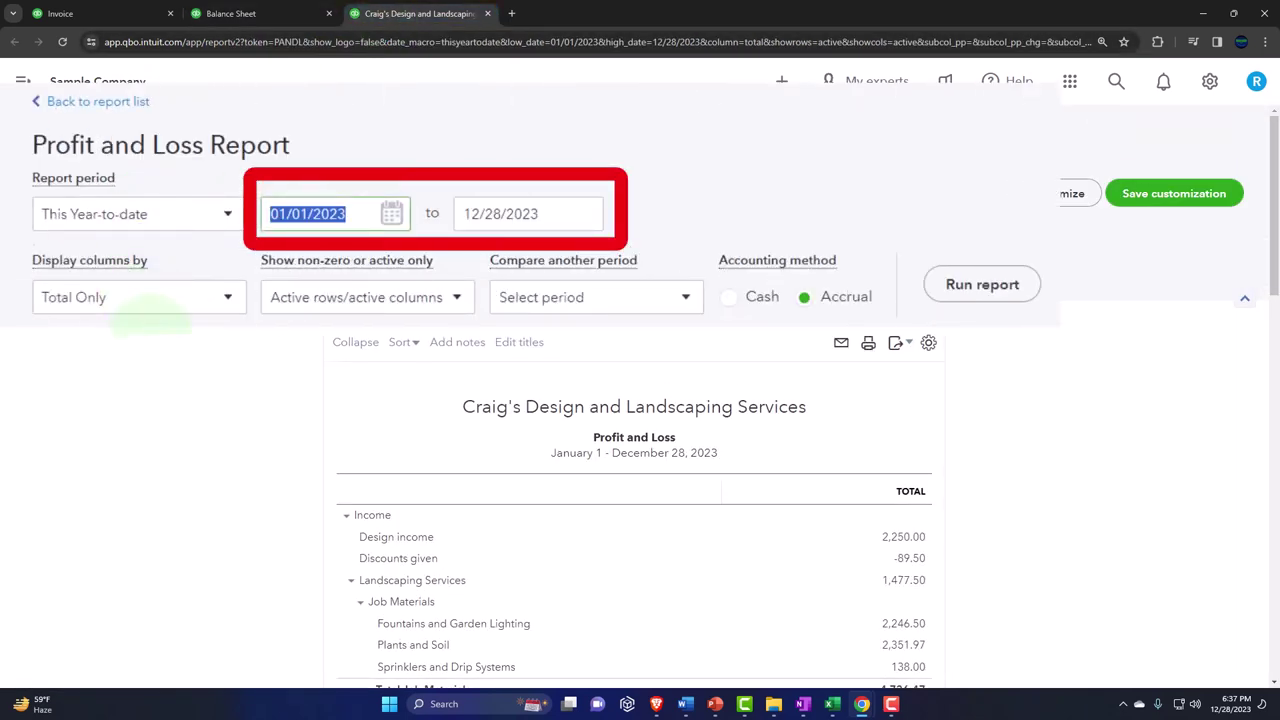
type("010124")
key("Tab")
type("12")
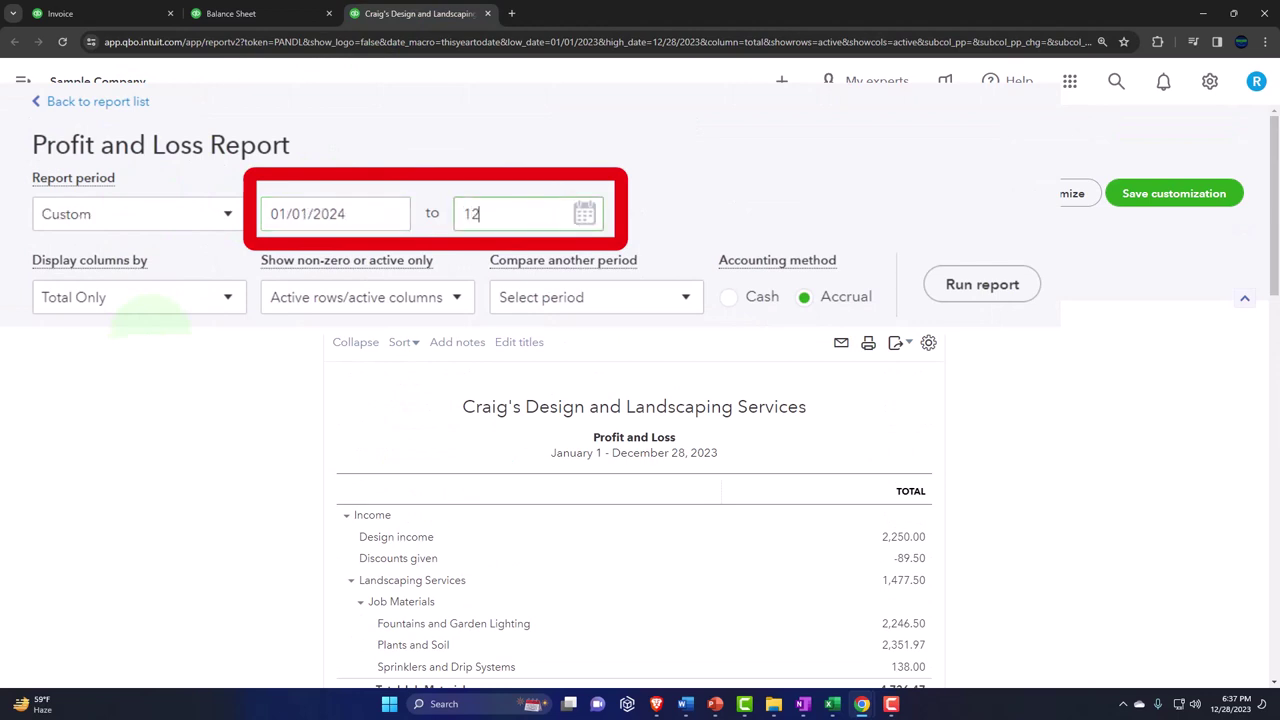
left_click(965, 285)
scroll(737, 271, "down", 3)
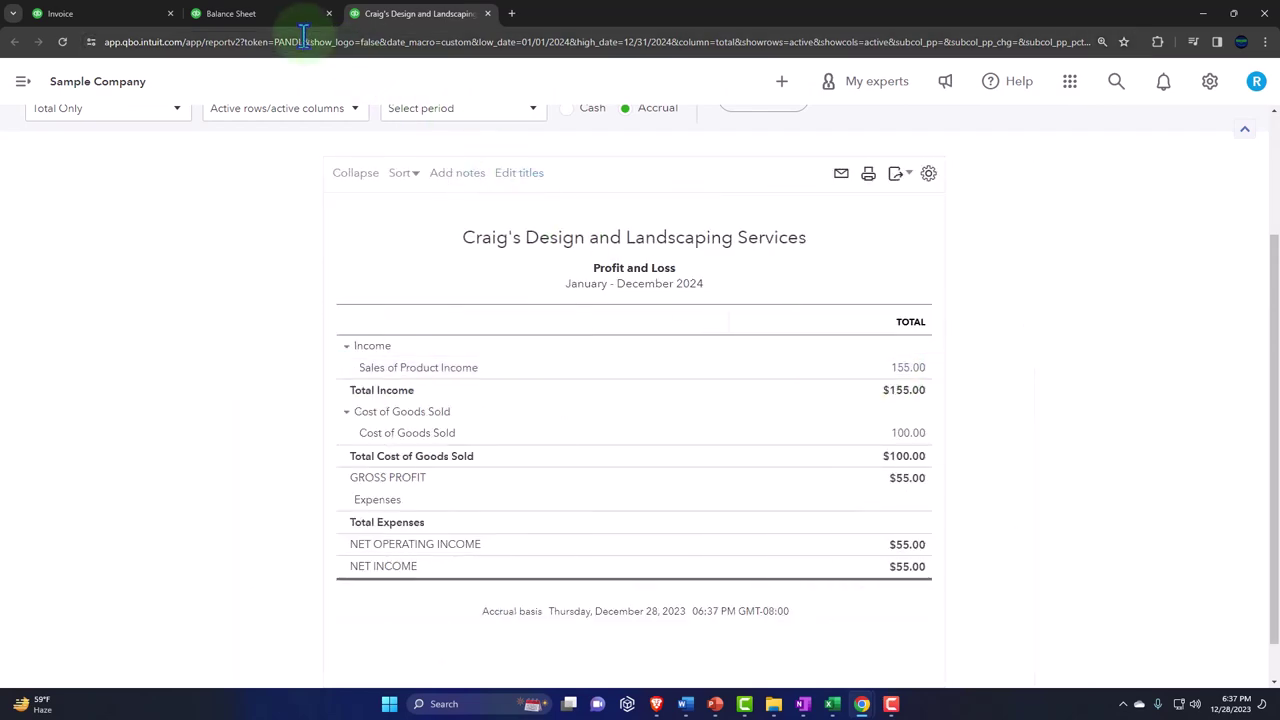
Check the sales tax on the Balance Sheet by drilling into Board of Equalization Payable, and return to the report.
left_click(276, 17)
scroll(408, 268, "down", 6)
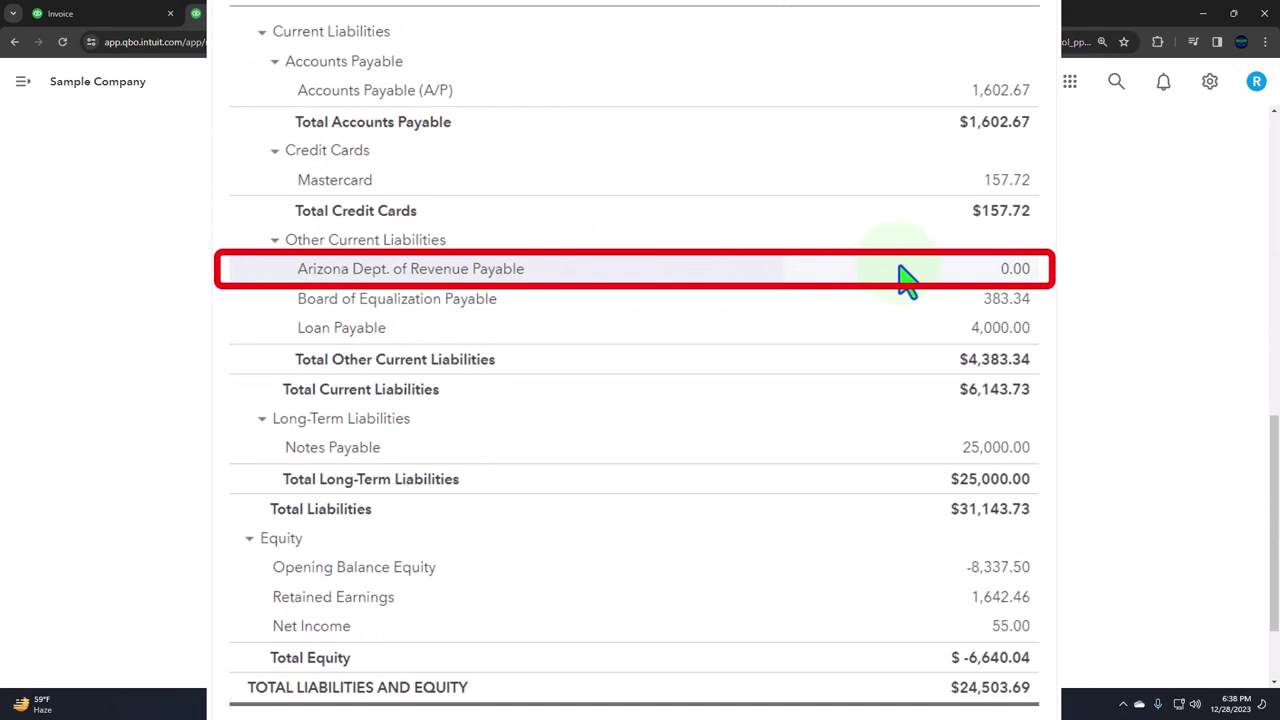
left_click(1008, 301)
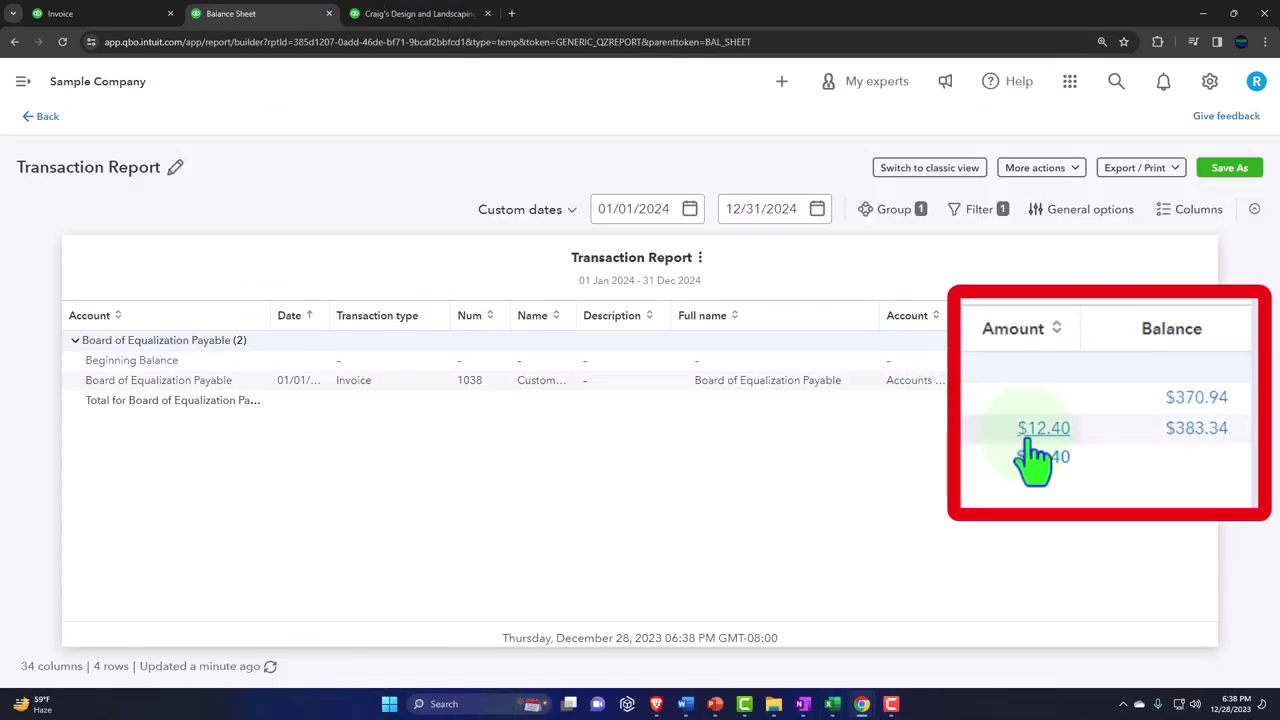
left_click(44, 118)
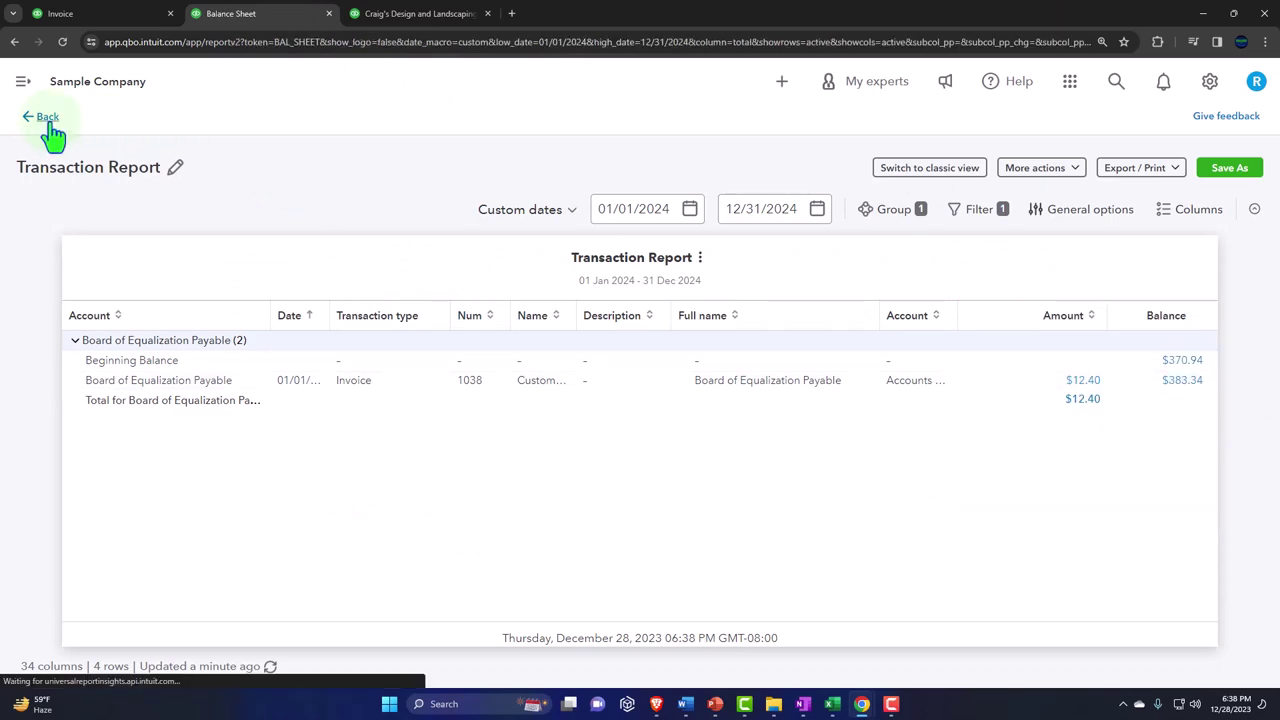
Inspect the transaction detail behind the Inventory Asset balance and return to the Balance Sheet.
scroll(263, 434, "up", 5)
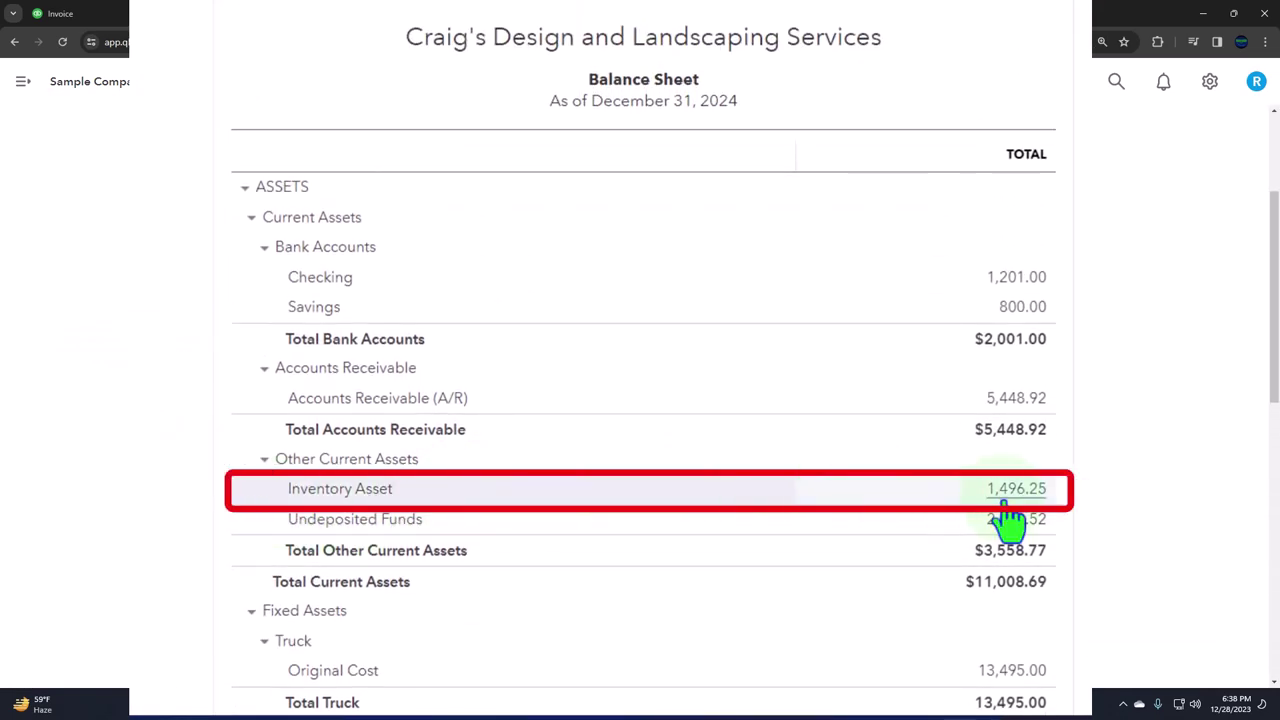
left_click(900, 530)
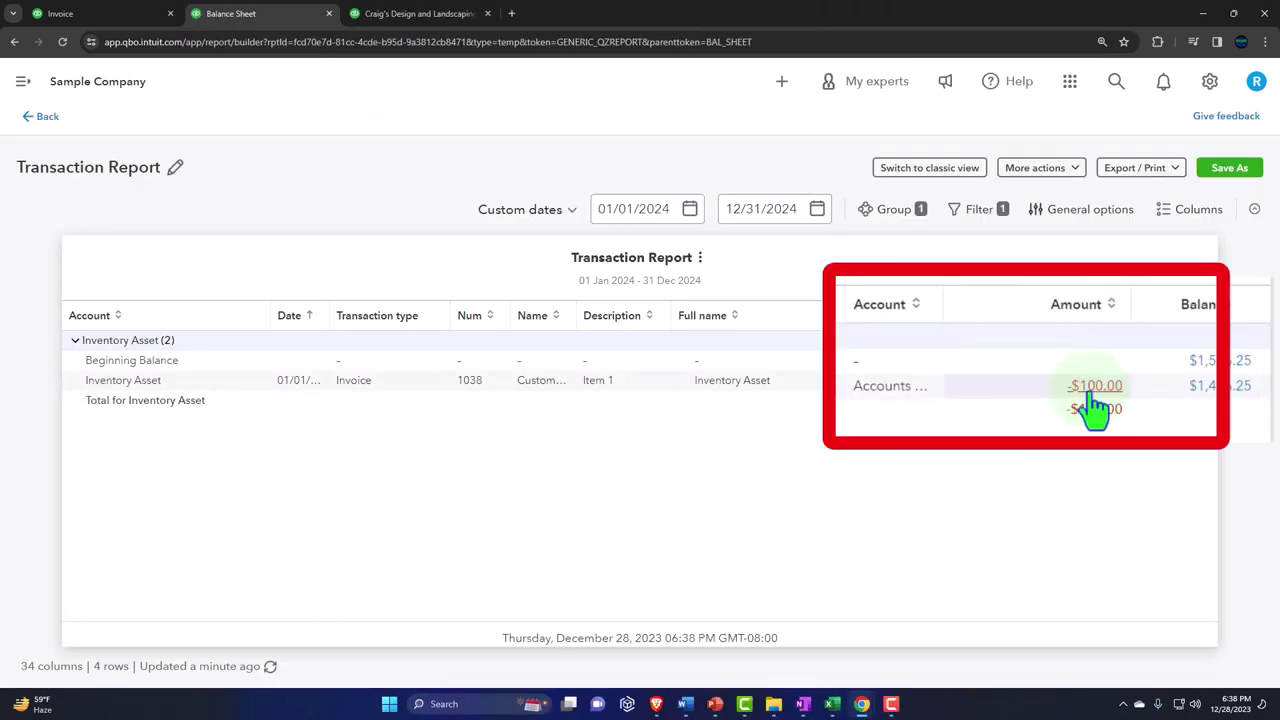
left_click(47, 117)
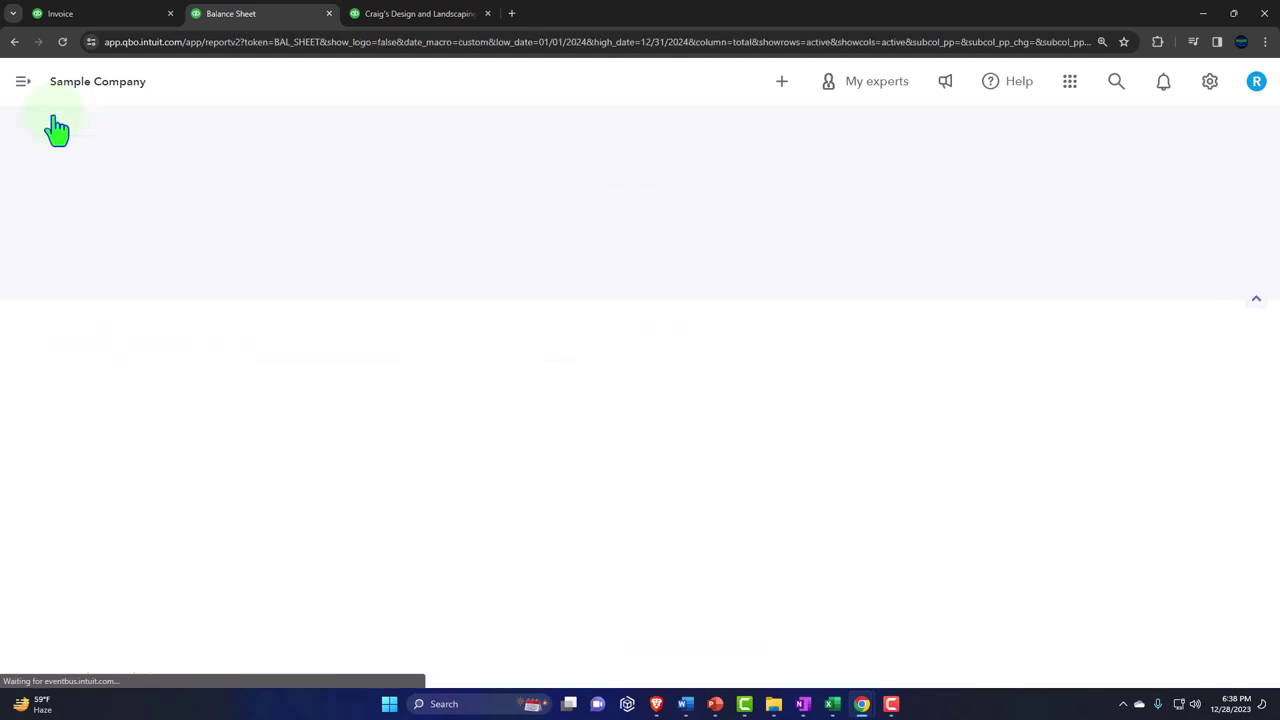
Review income, cost of goods sold and net income on the Profit and Loss, then go back to the Balance Sheet.
left_click(408, 24)
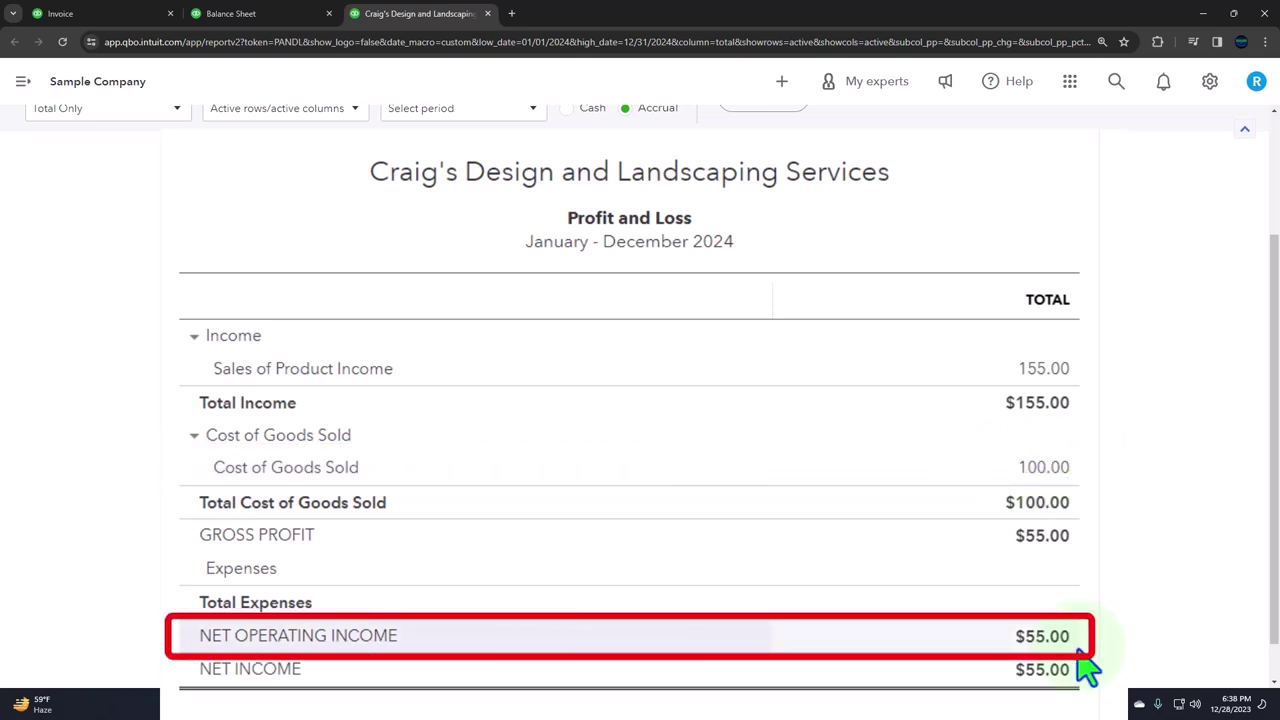
left_click(280, 20)
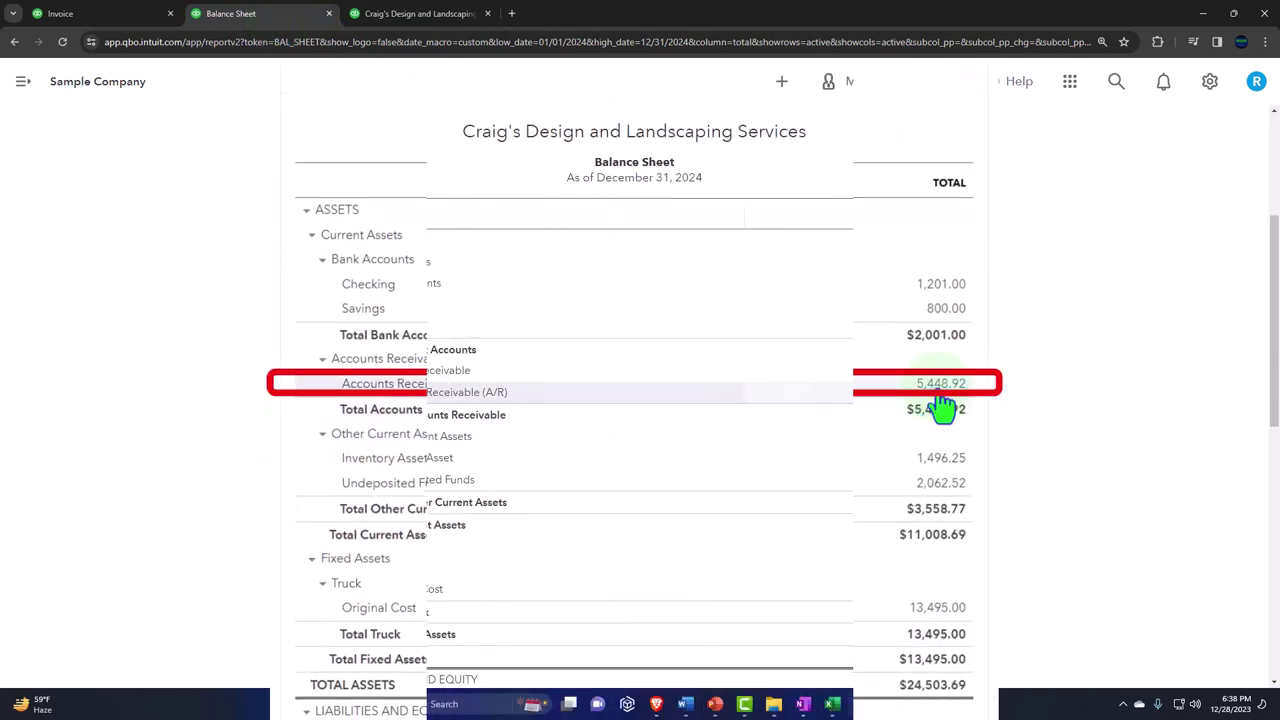
Duplicate the Profit and Loss browser tab.
left_click(434, 28)
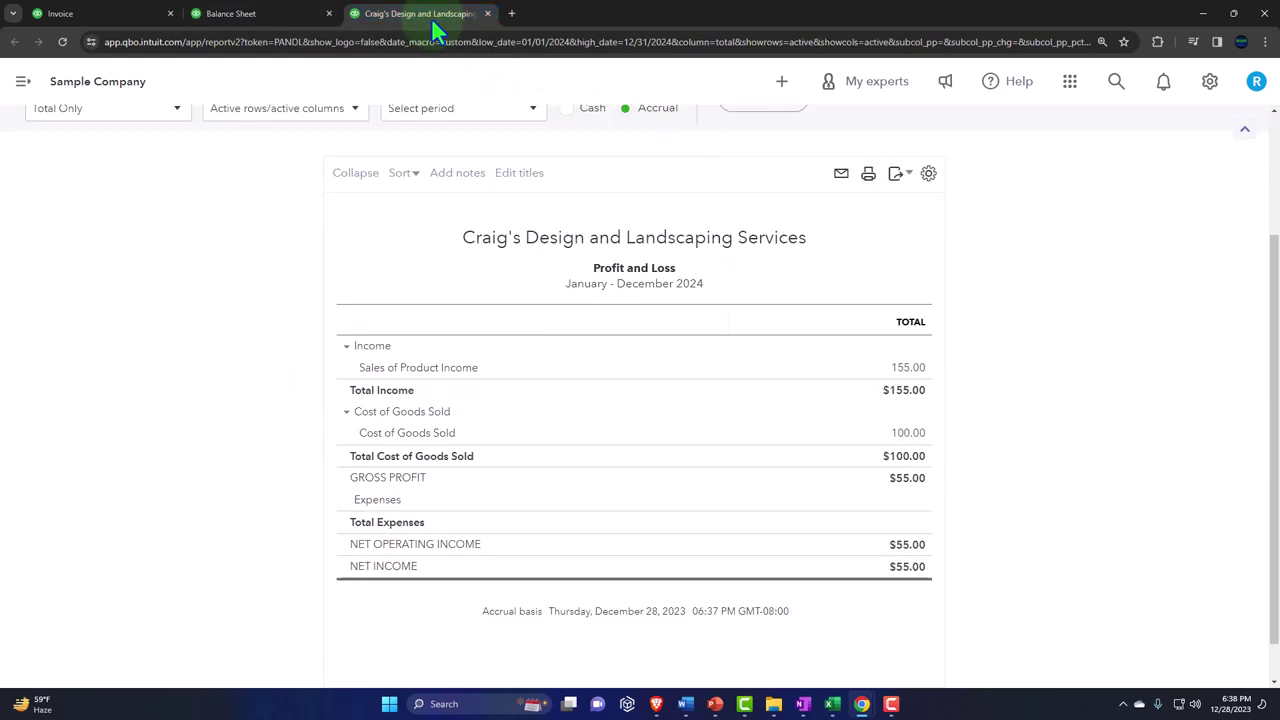
right_click(431, 17)
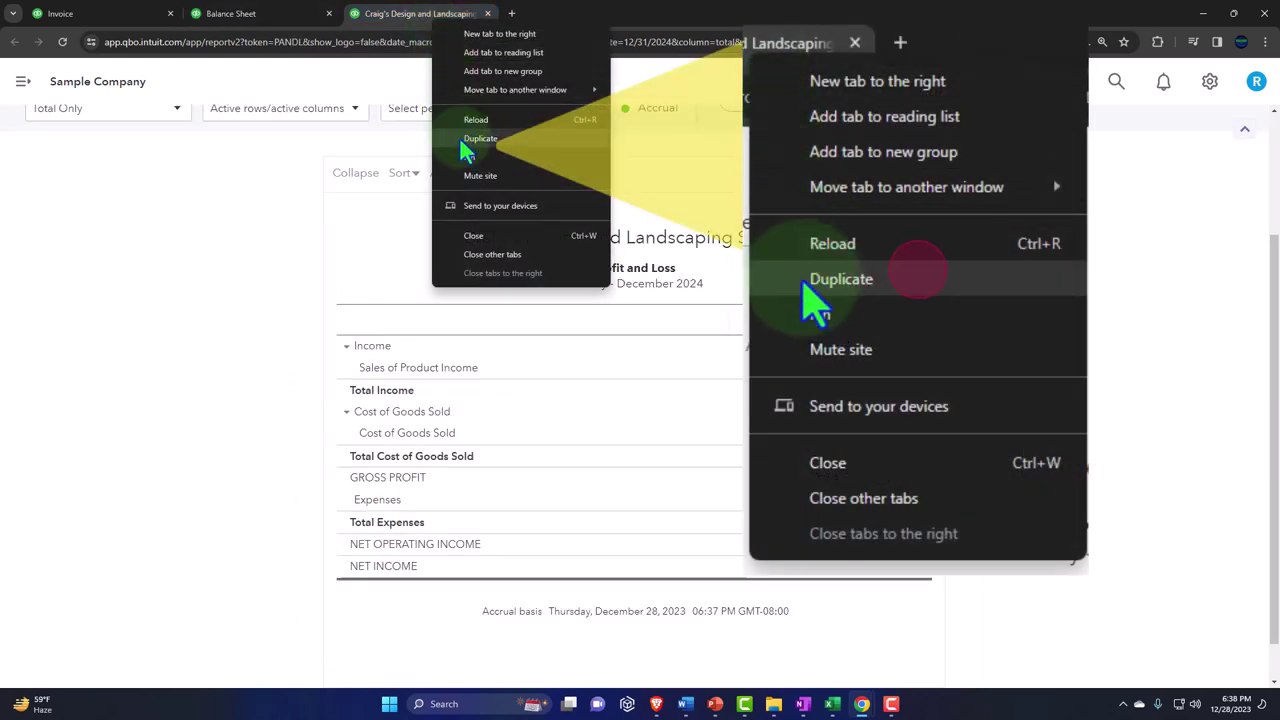
left_click(519, 141)
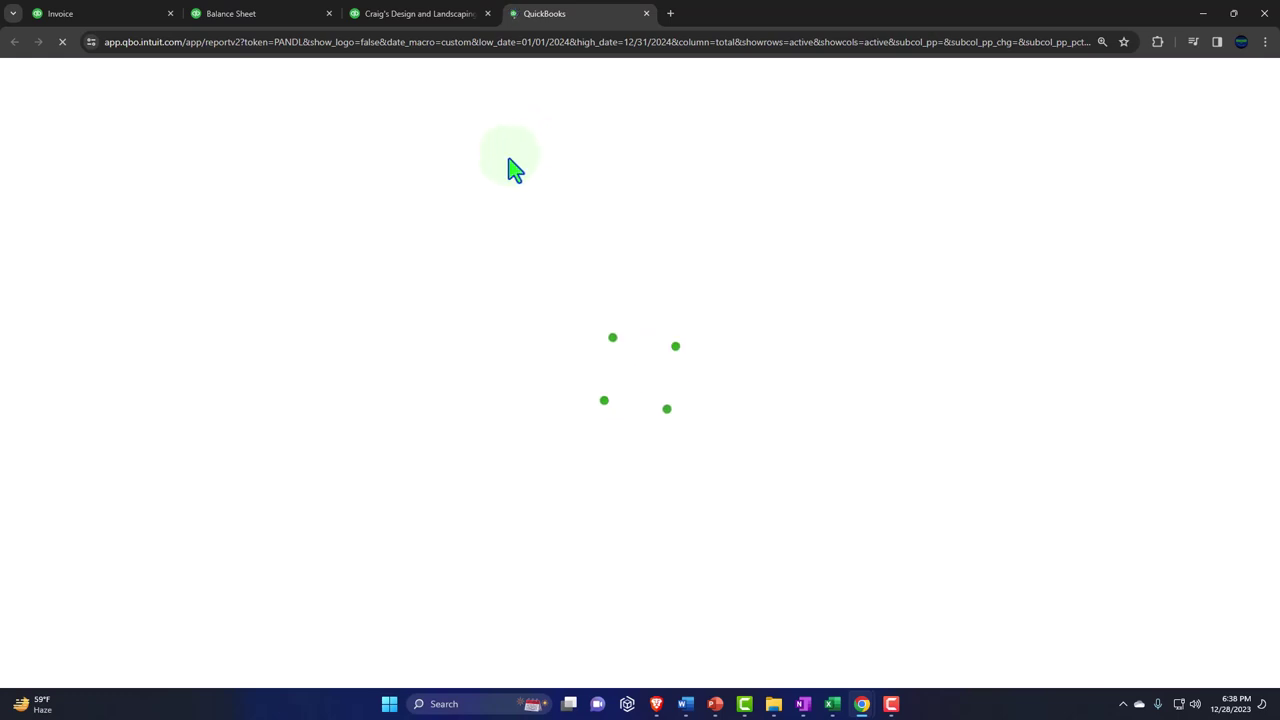
Open the Customer Balance Detail report from the Who owes you group in the duplicated tab and collapse the navigation menu.
scroll(450, 210, "down", 2)
mouse_move(165, 346)
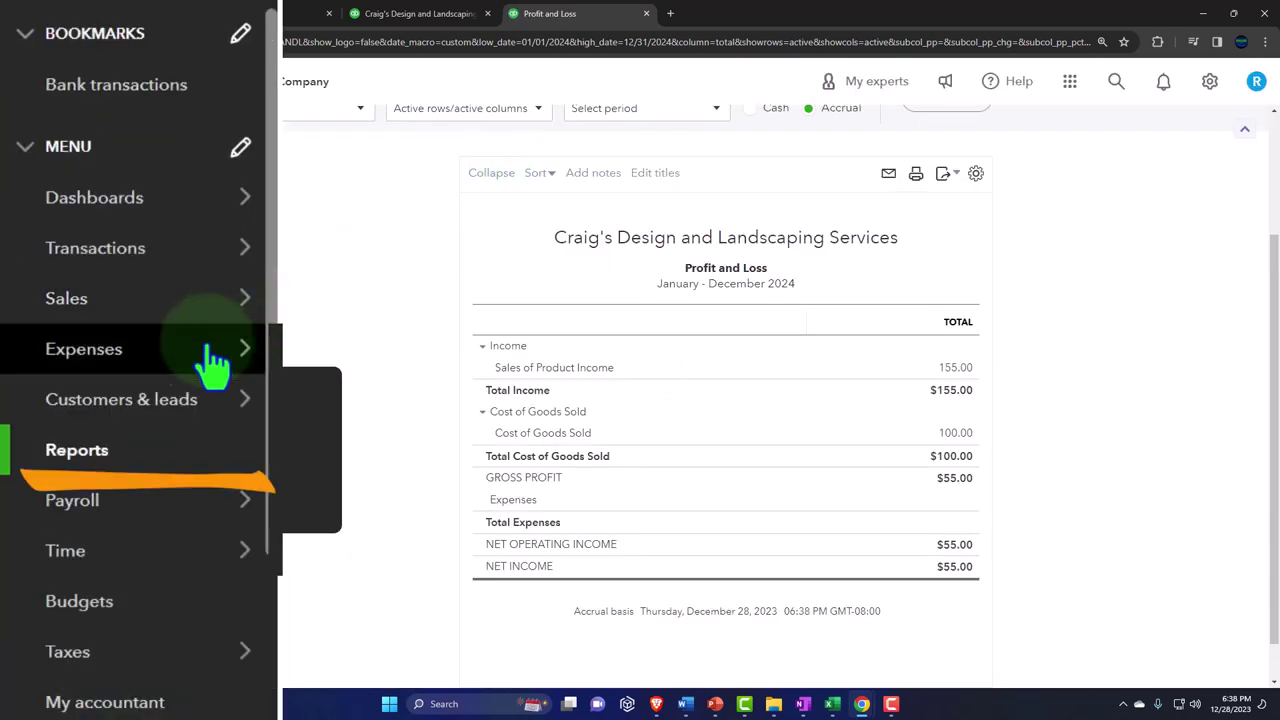
left_click(95, 455)
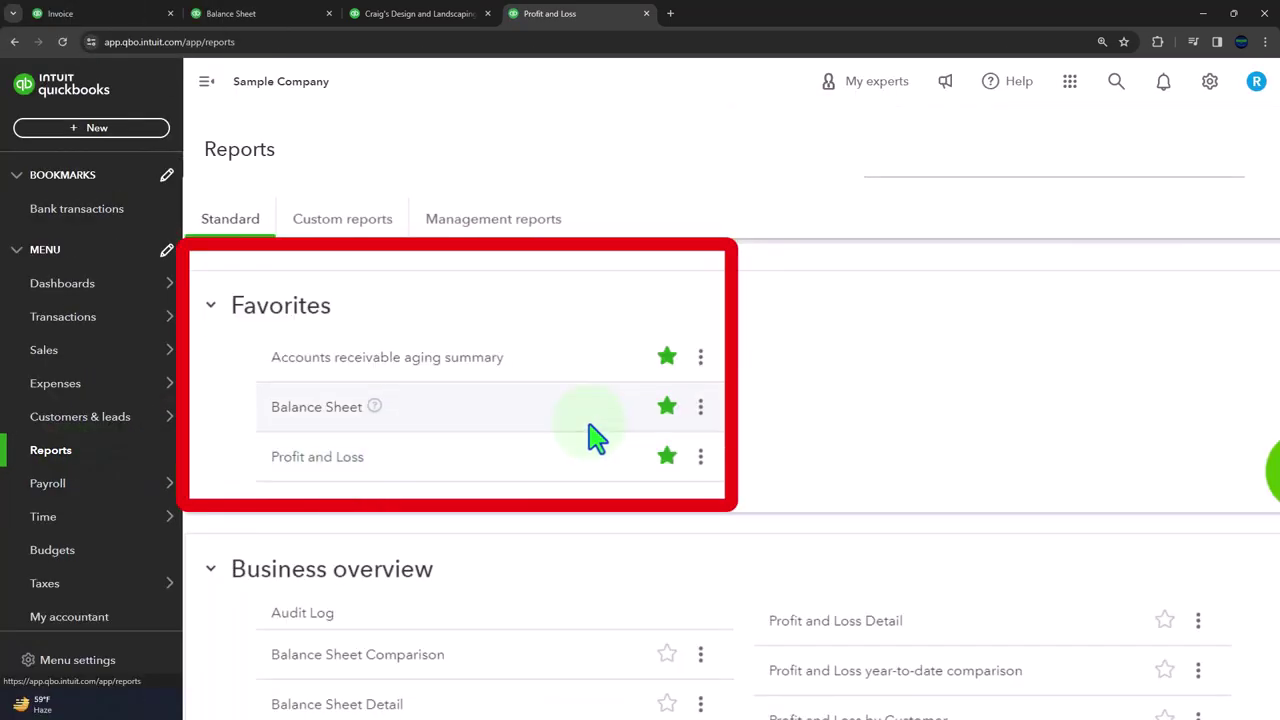
scroll(596, 438, "down", 9)
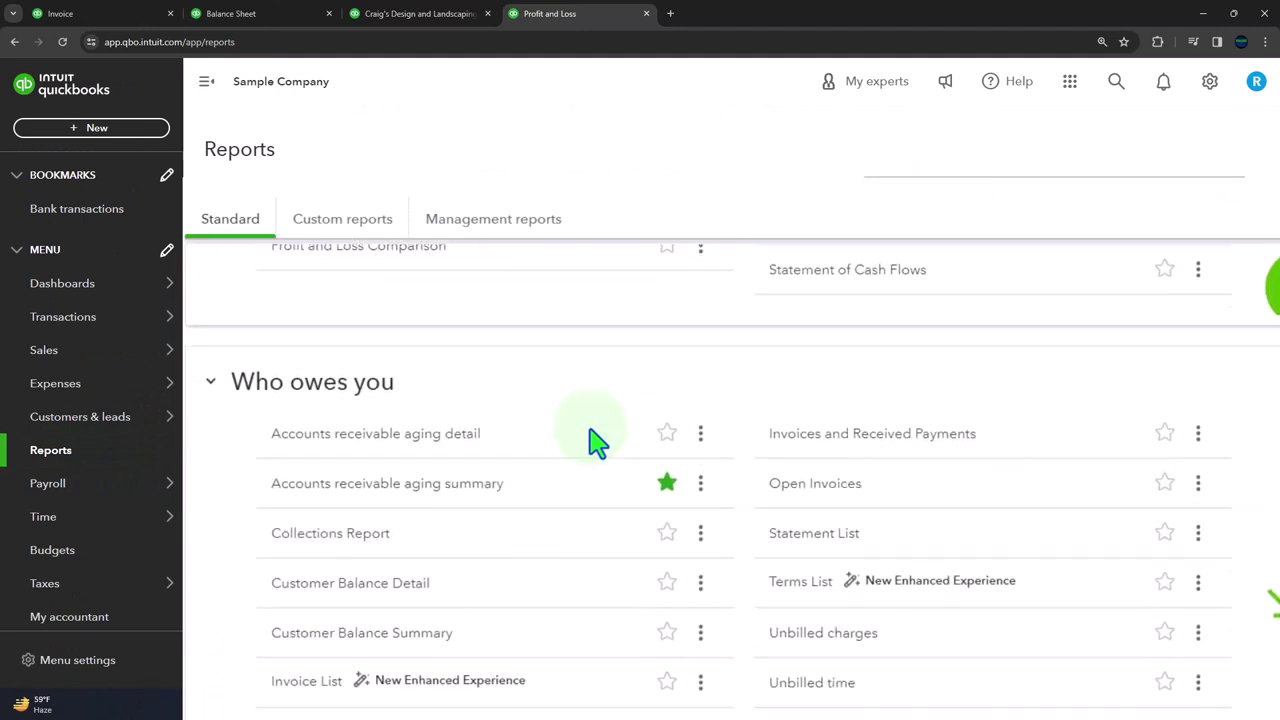
scroll(596, 440, "down", 1)
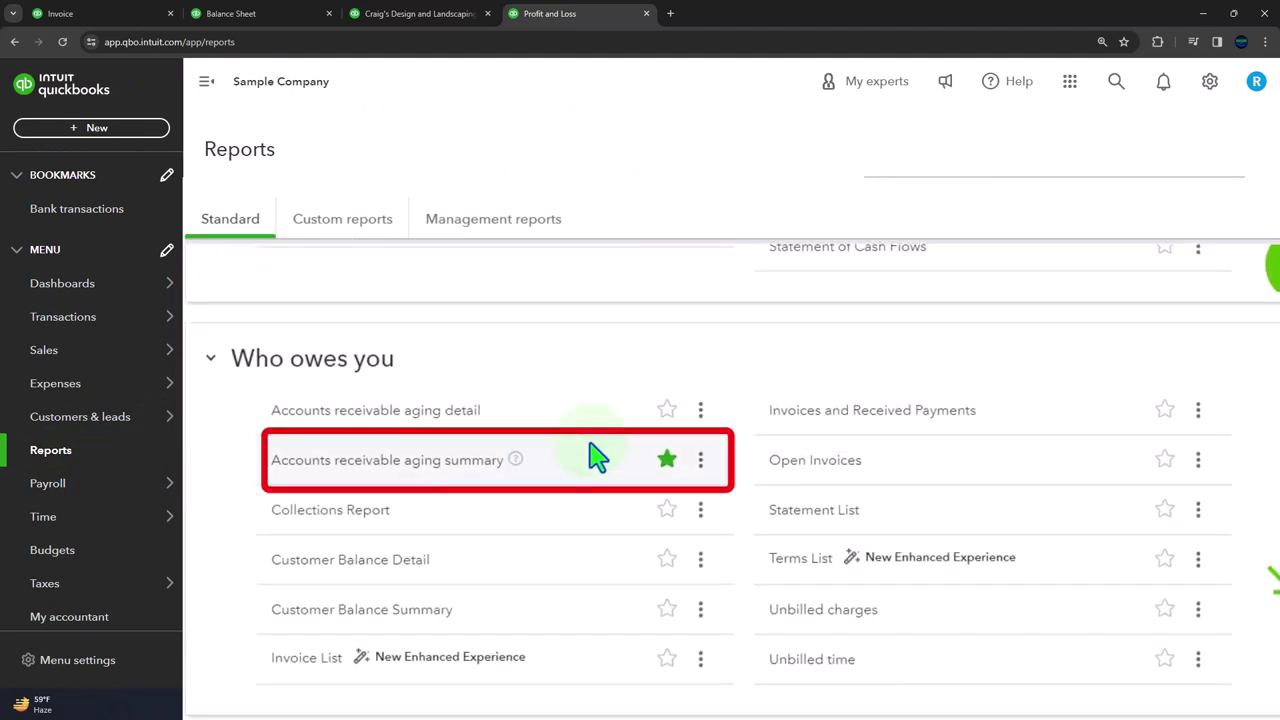
left_click(385, 568)
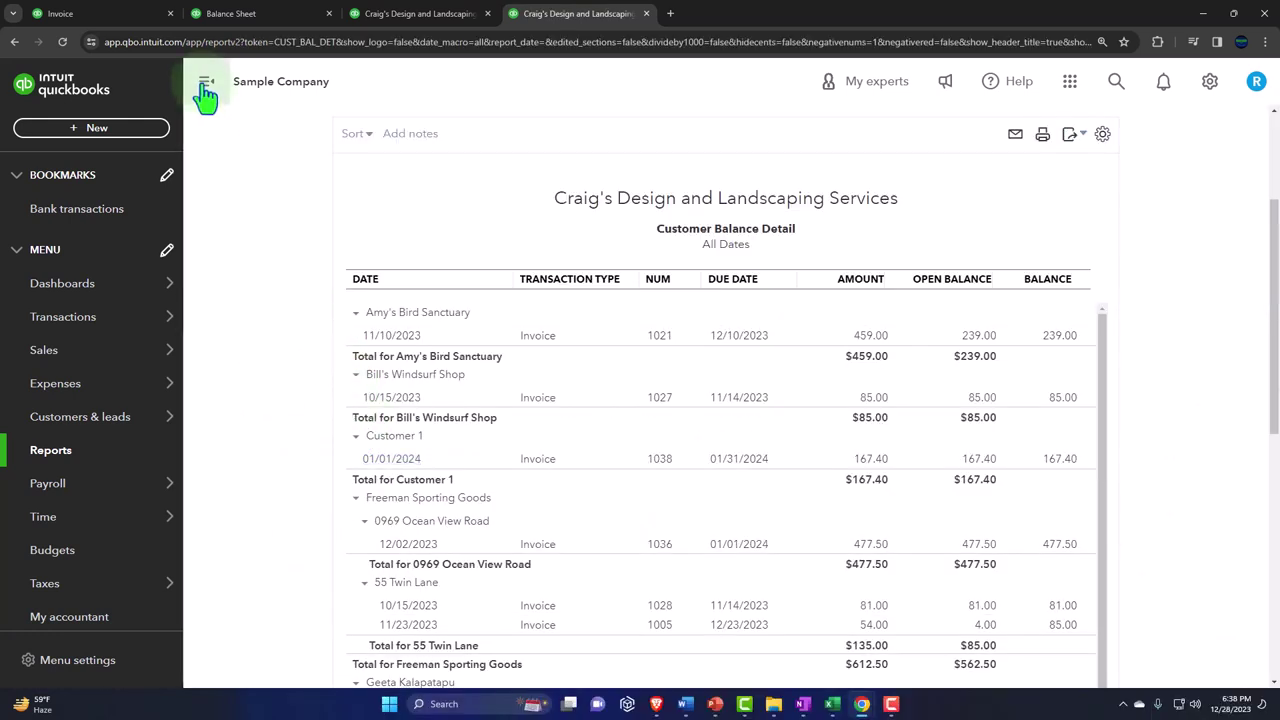
left_click(205, 92)
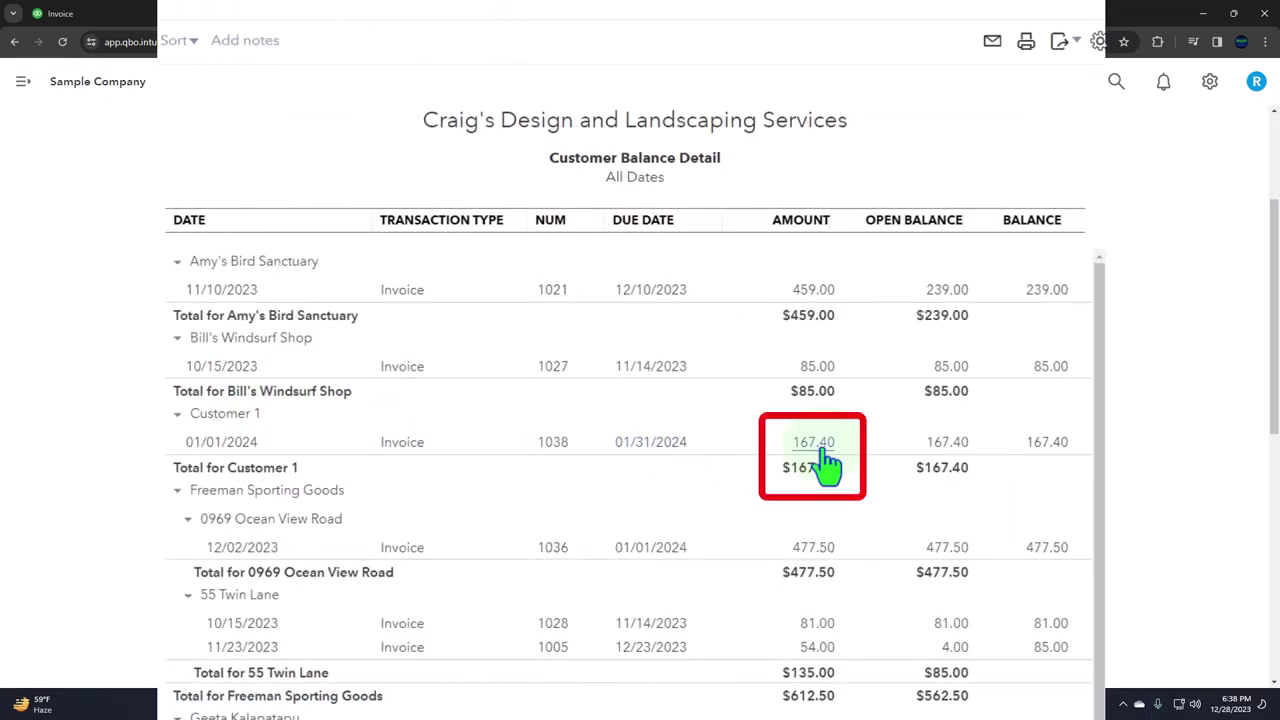
Check the Customer 1 invoice and the total open balance on Customer Balance Detail against Accounts Receivable on the Balance Sheet.
scroll(825, 462, "down", 15)
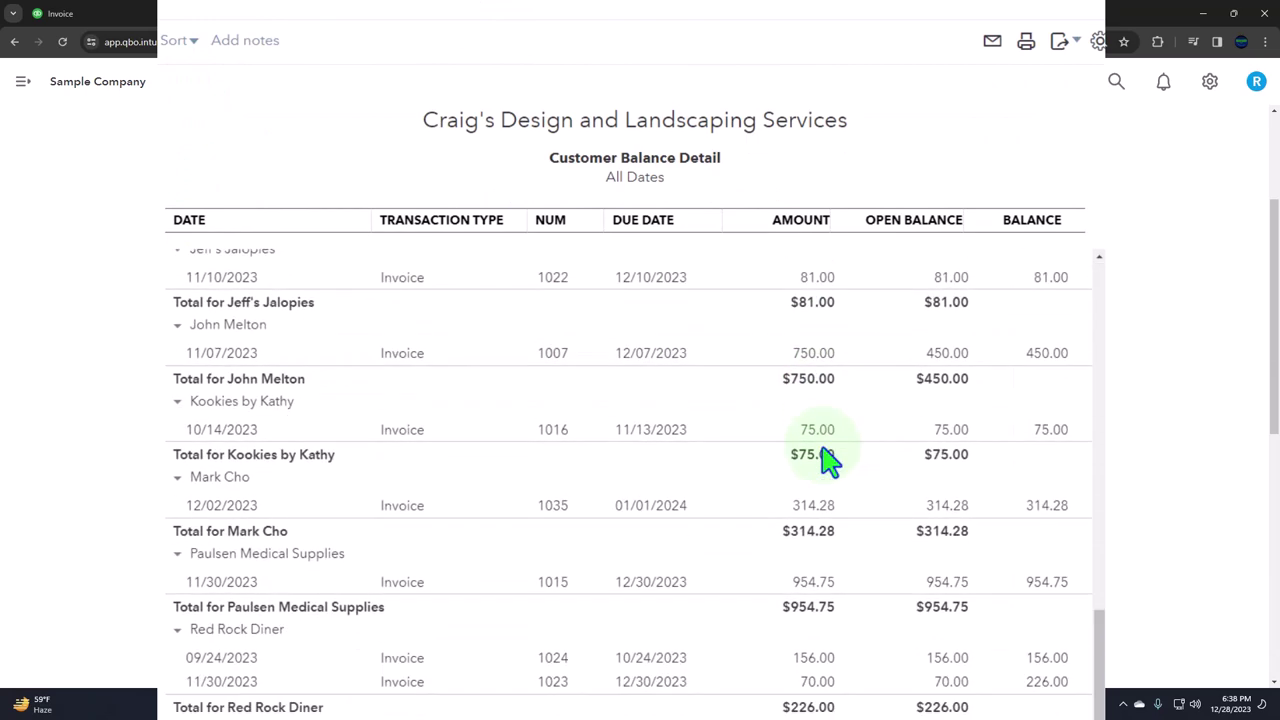
scroll(815, 500, "down", 3)
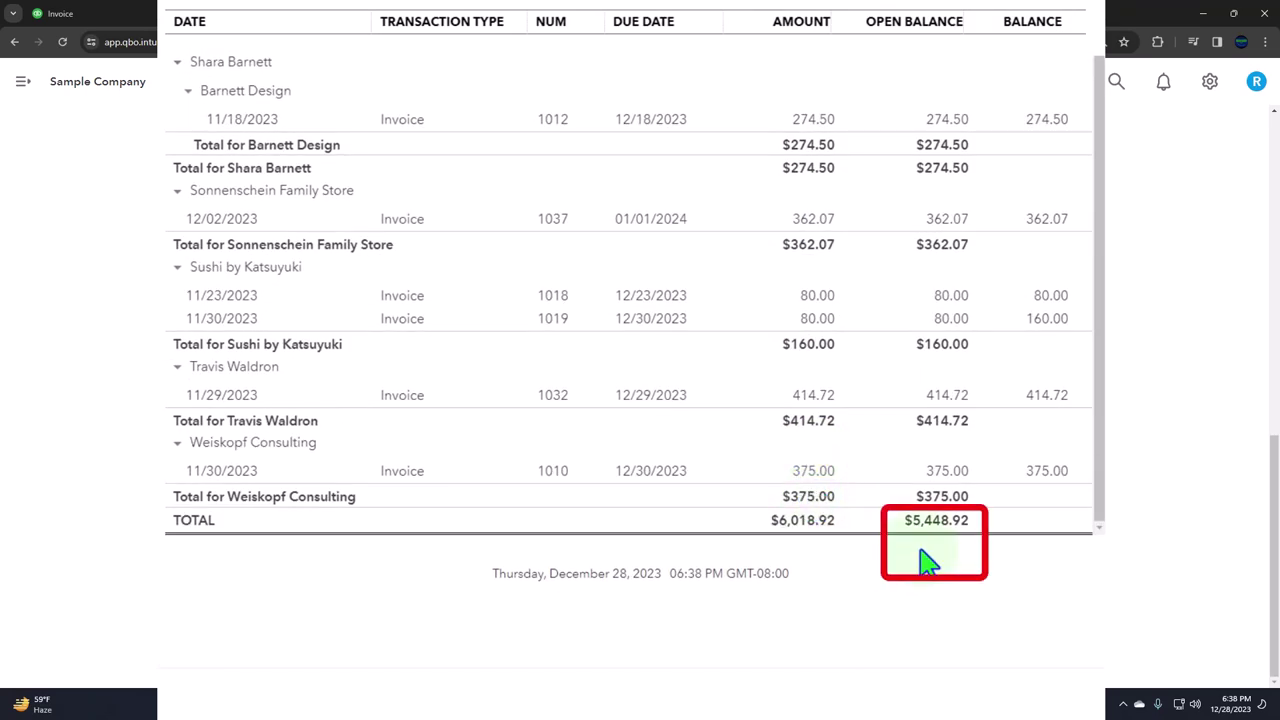
left_click(252, 15)
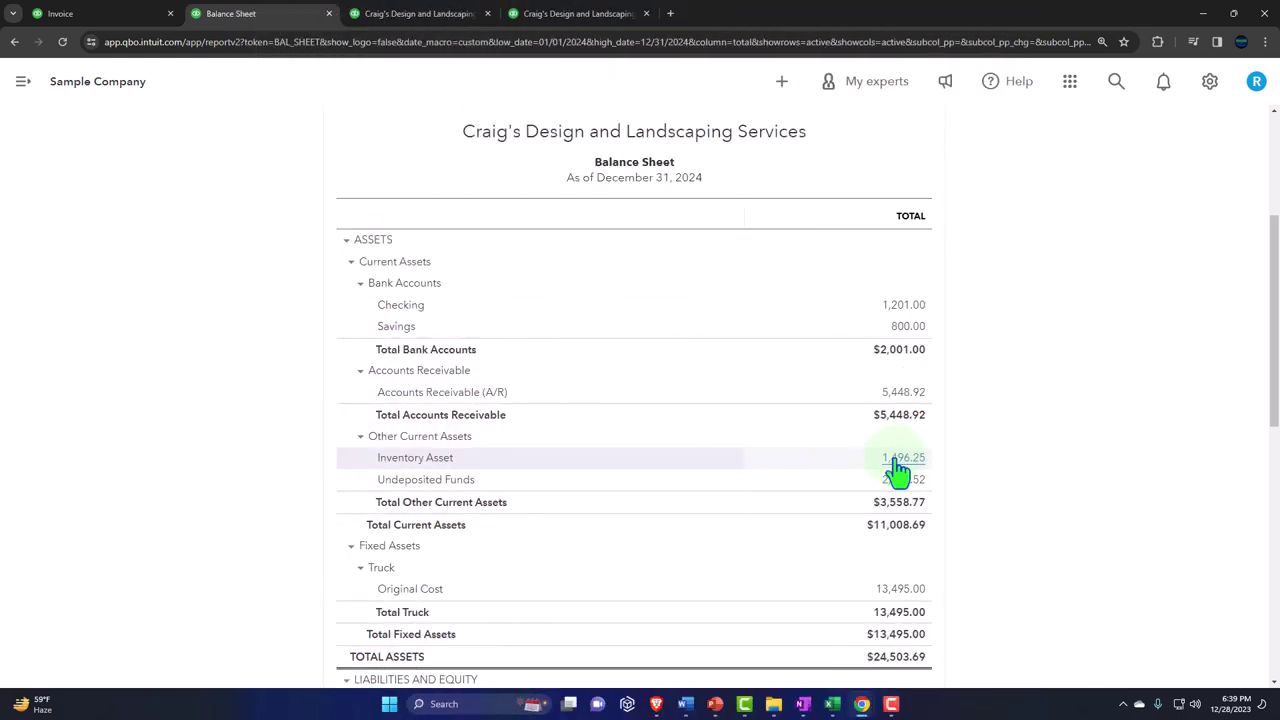
Duplicate the Customer Balance Detail browser tab.
left_click(585, 22)
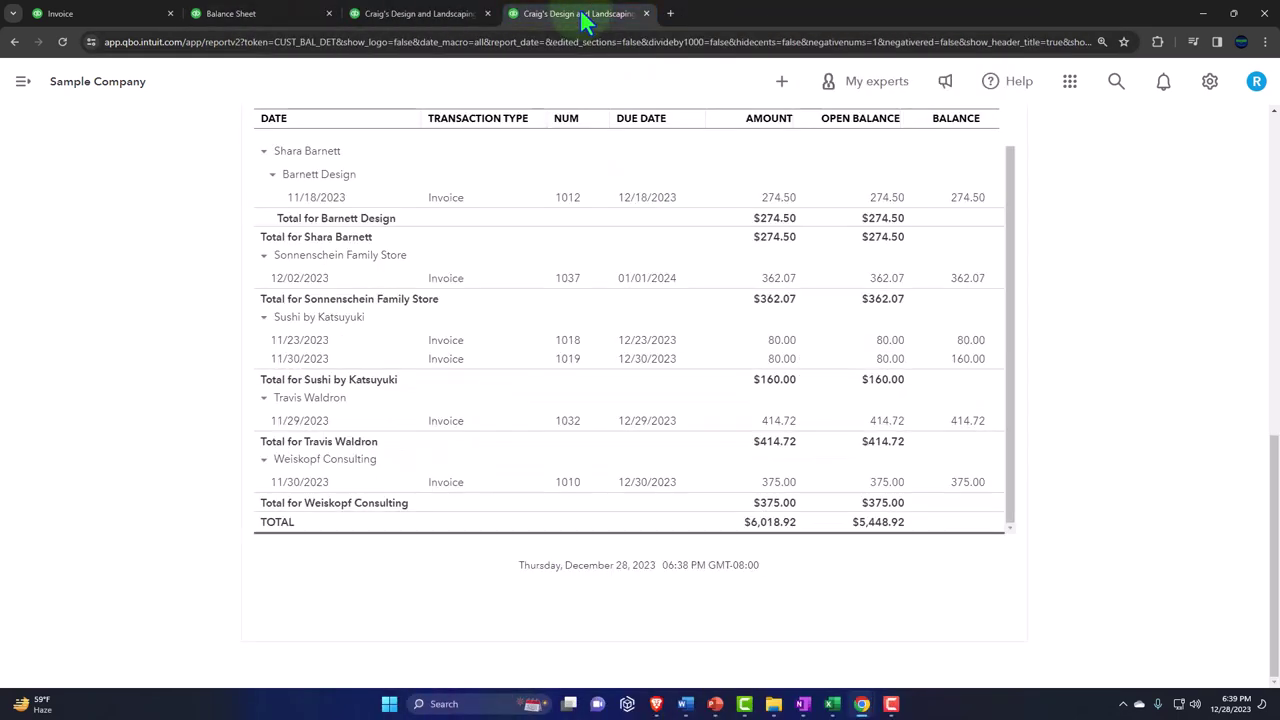
right_click(581, 16)
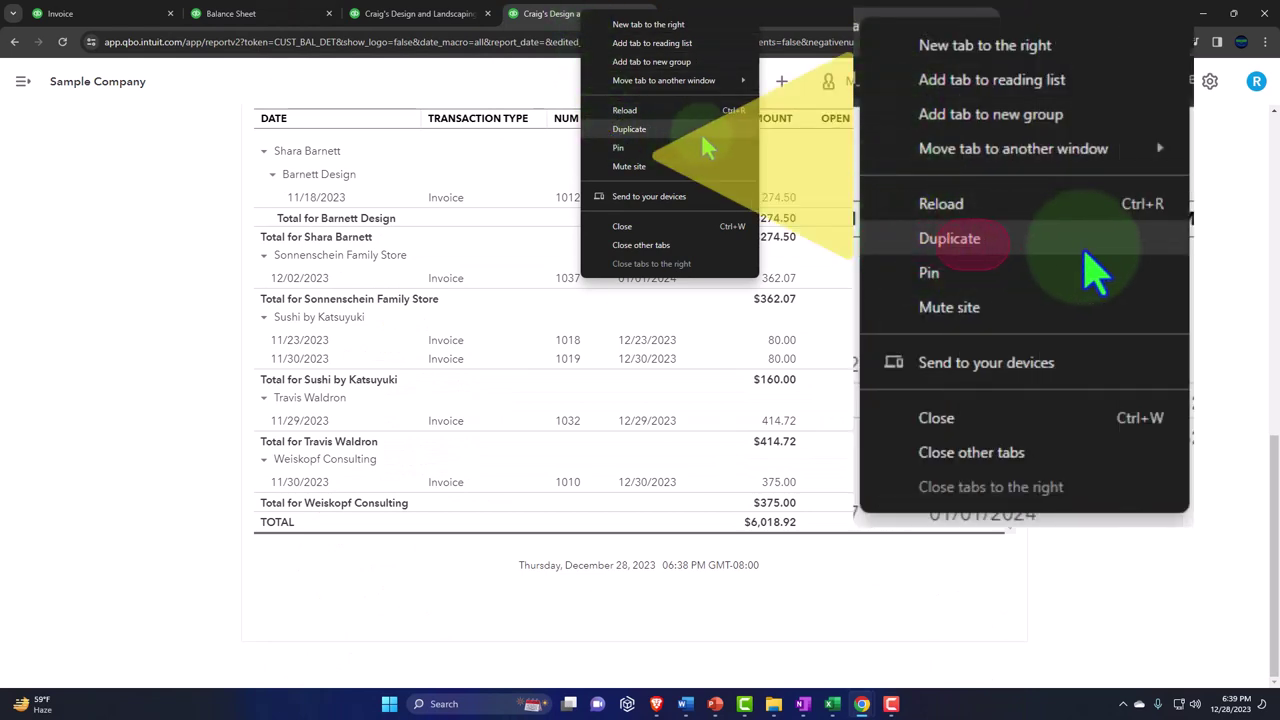
left_click(701, 135)
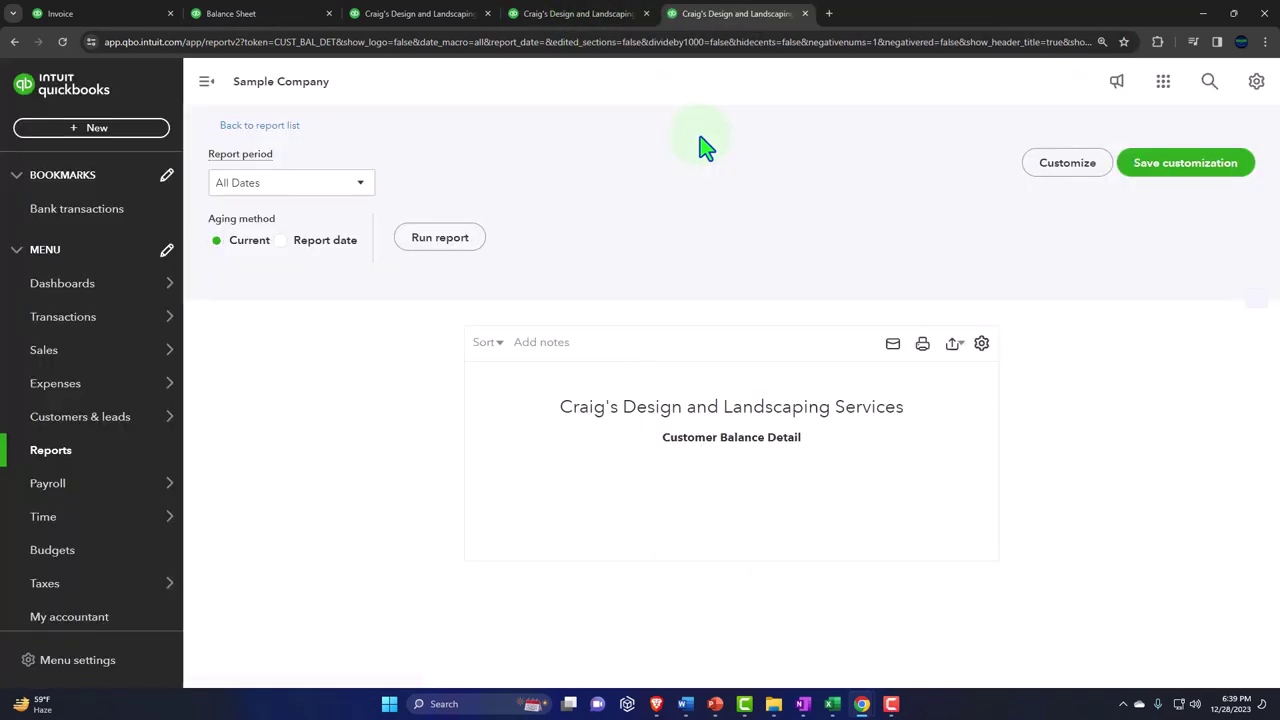
Find and open the Inventory Valuation Summary report by searching for "inven", and collapse the navigation menu.
left_click(97, 480)
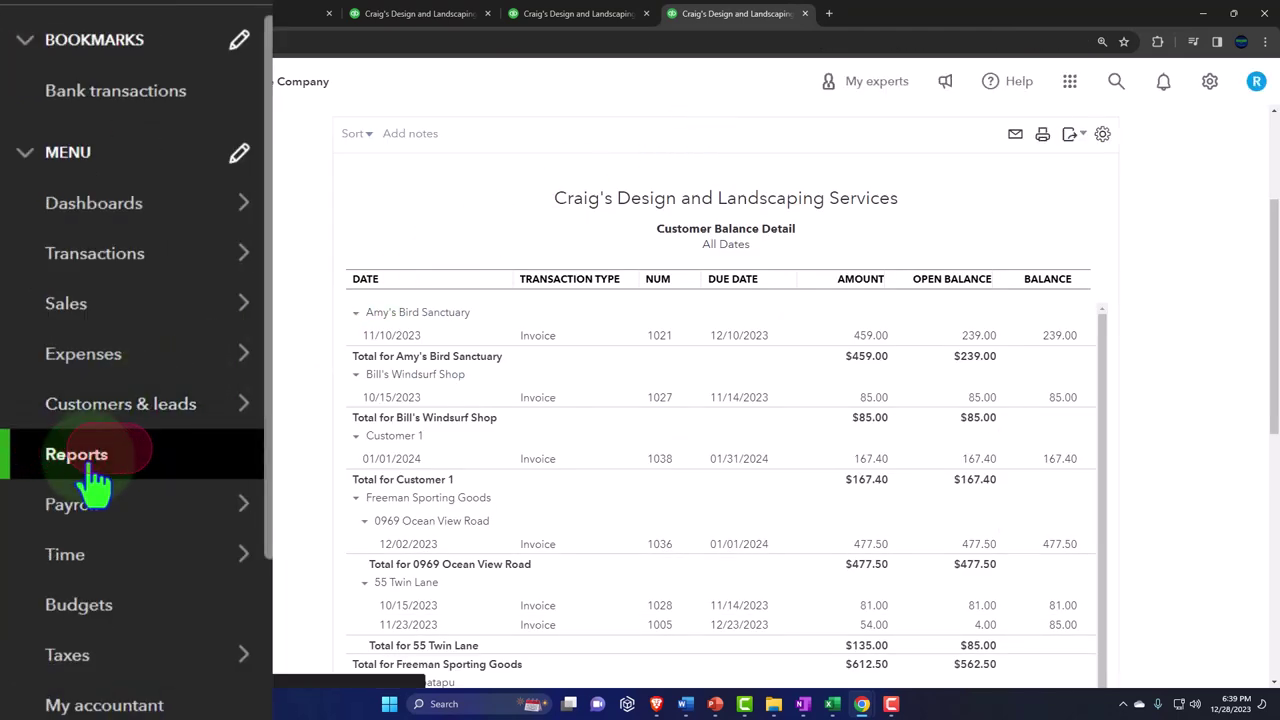
left_click(811, 200)
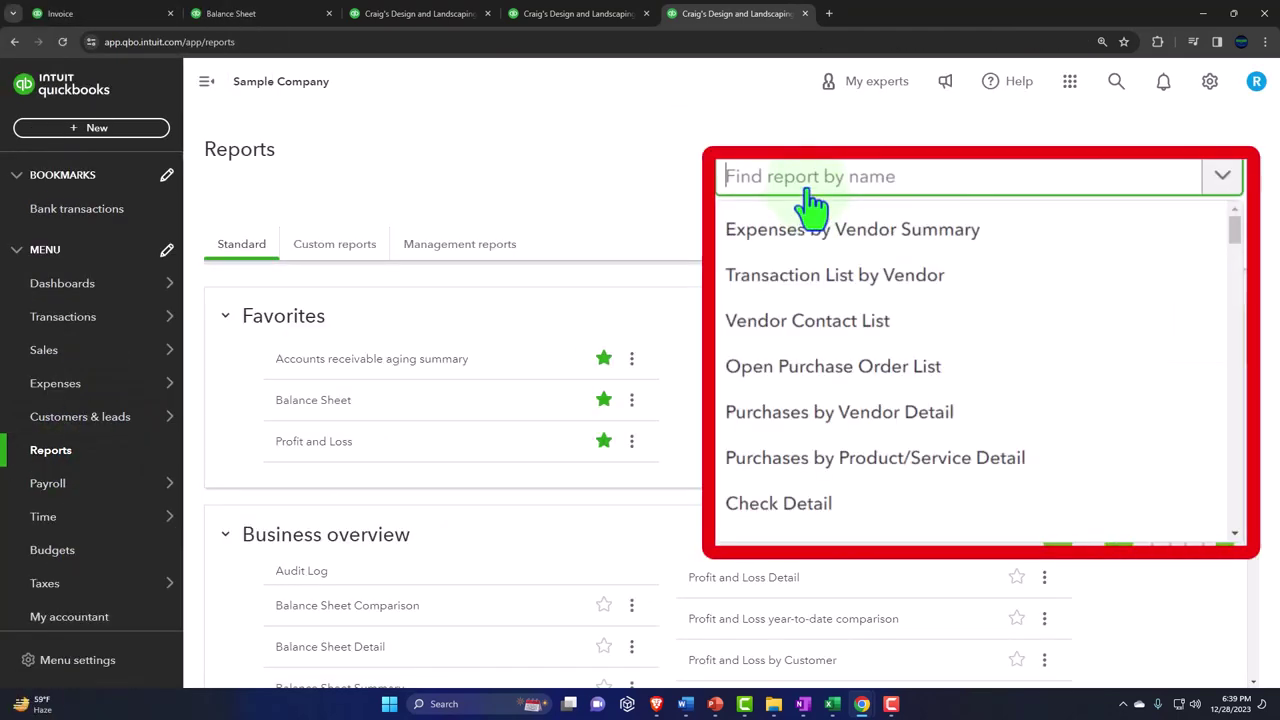
type("inven")
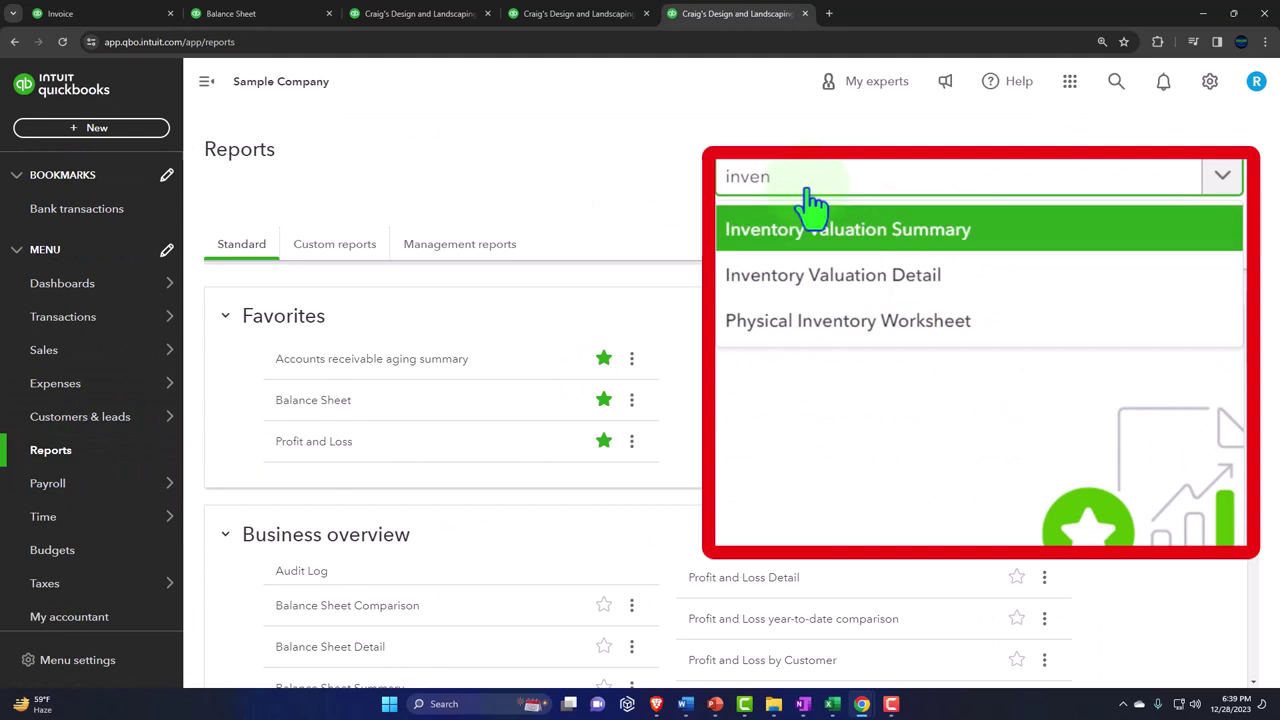
left_click(811, 200)
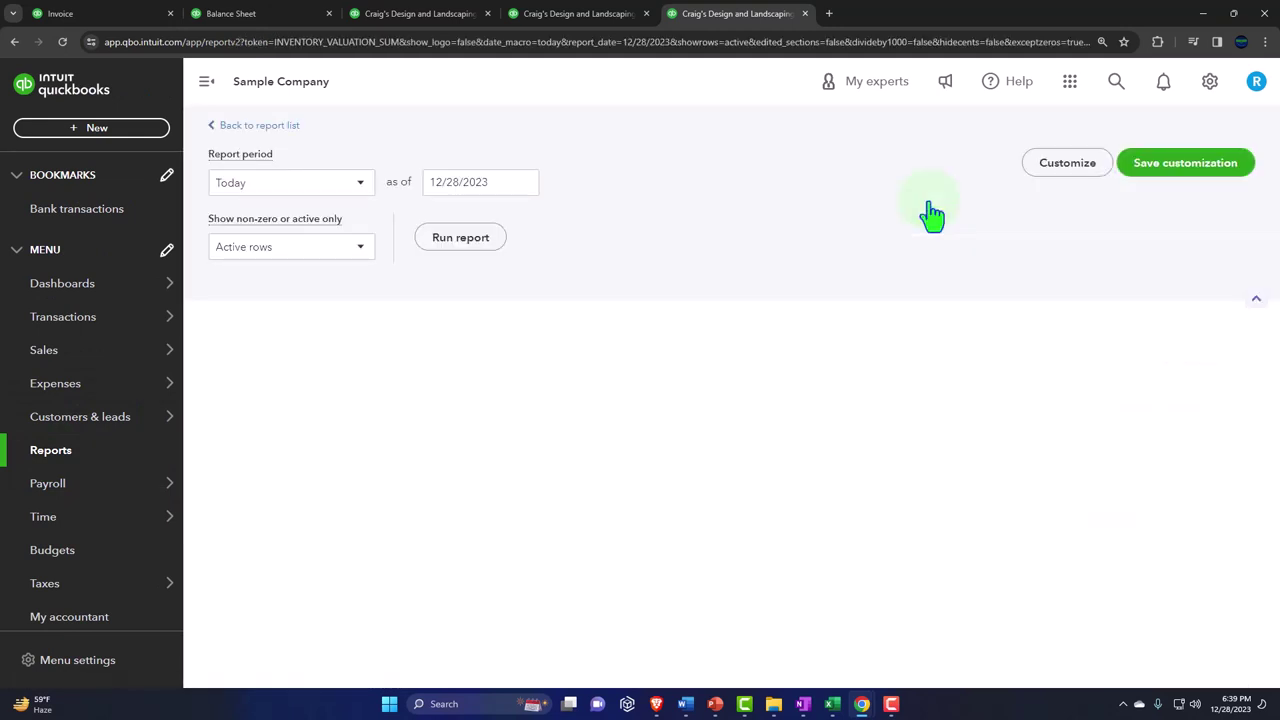
left_click(207, 82)
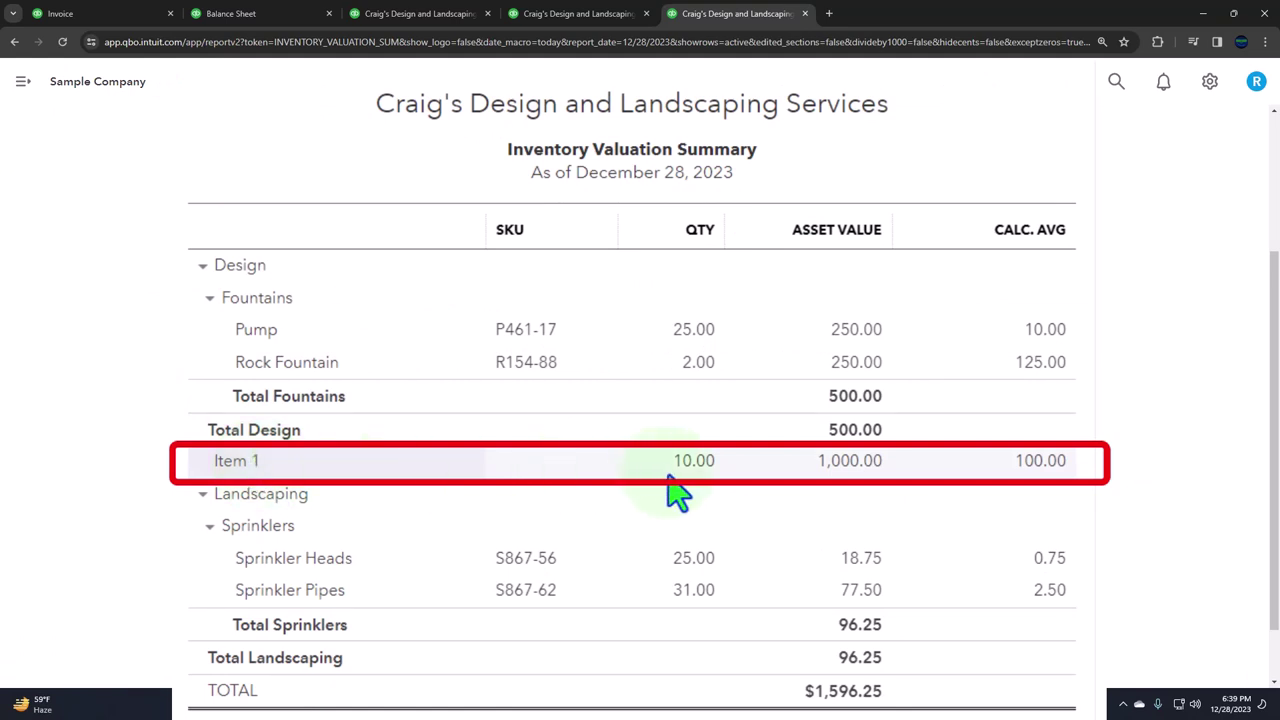
Run the Inventory Valuation Summary as of 12/31/2024 and compare its total with Inventory Asset on the Balance Sheet.
double_click(290, 208)
left_click_drag(249, 240, 165, 272)
type("12/31/2024")
key("Tab")
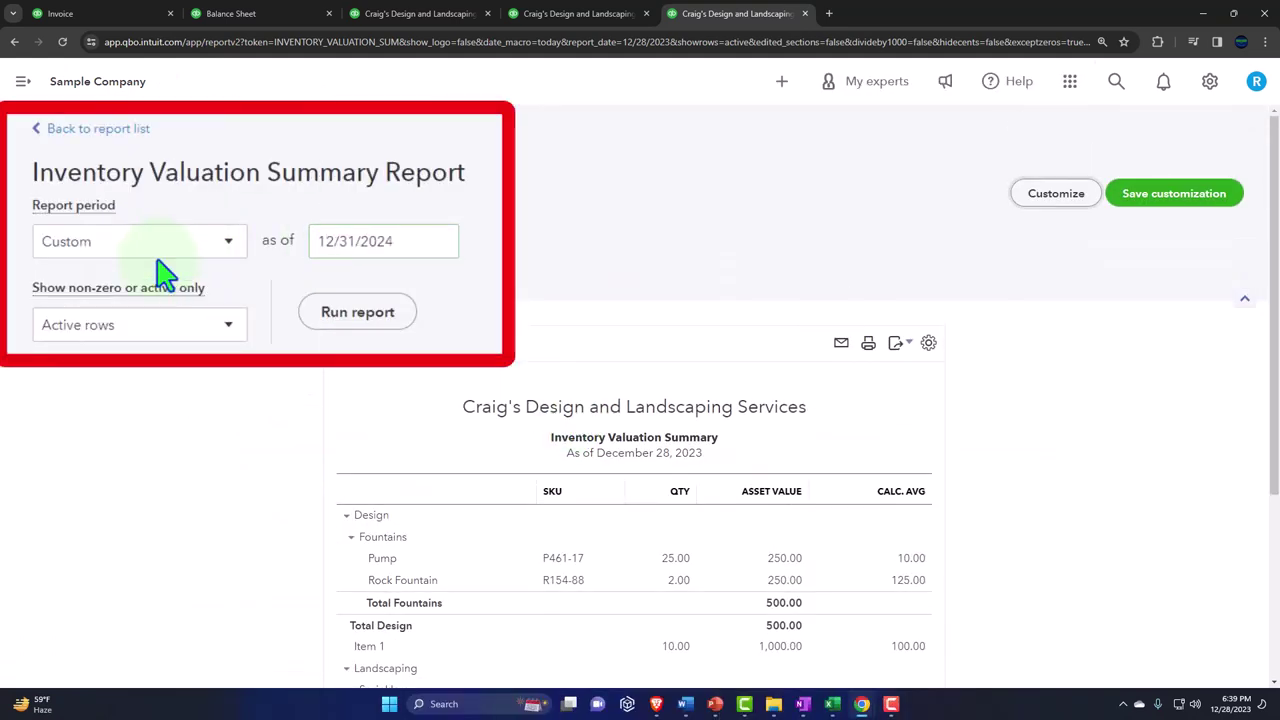
left_click(282, 270)
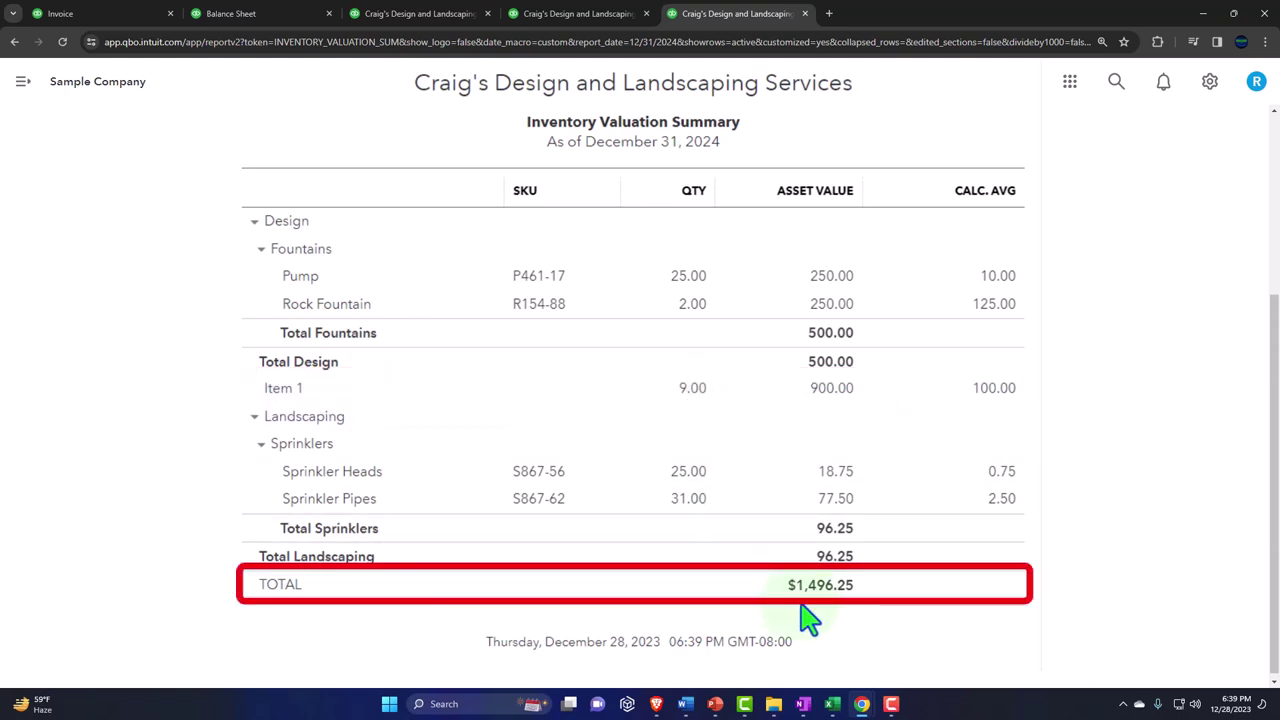
left_click(265, 15)
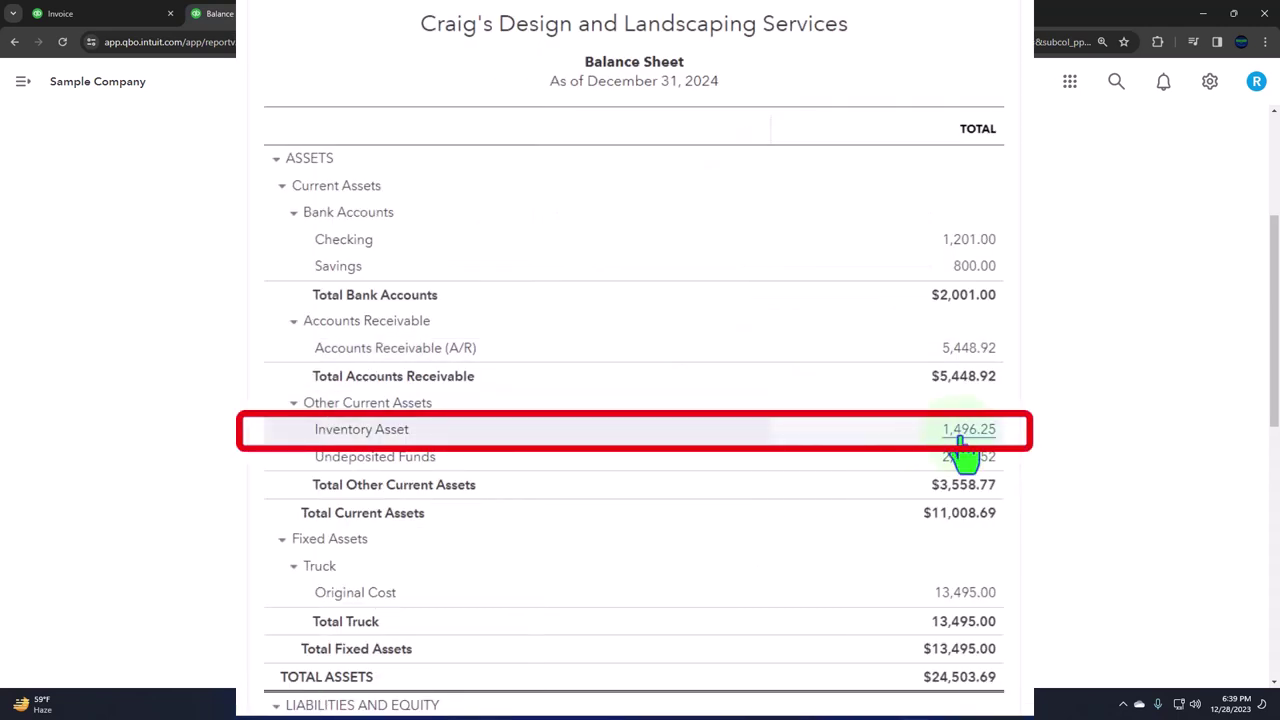
Open the Customer 1 record from the sales customer list in the first tab and review its transactions, dismissing the tour tip.
left_click(120, 20)
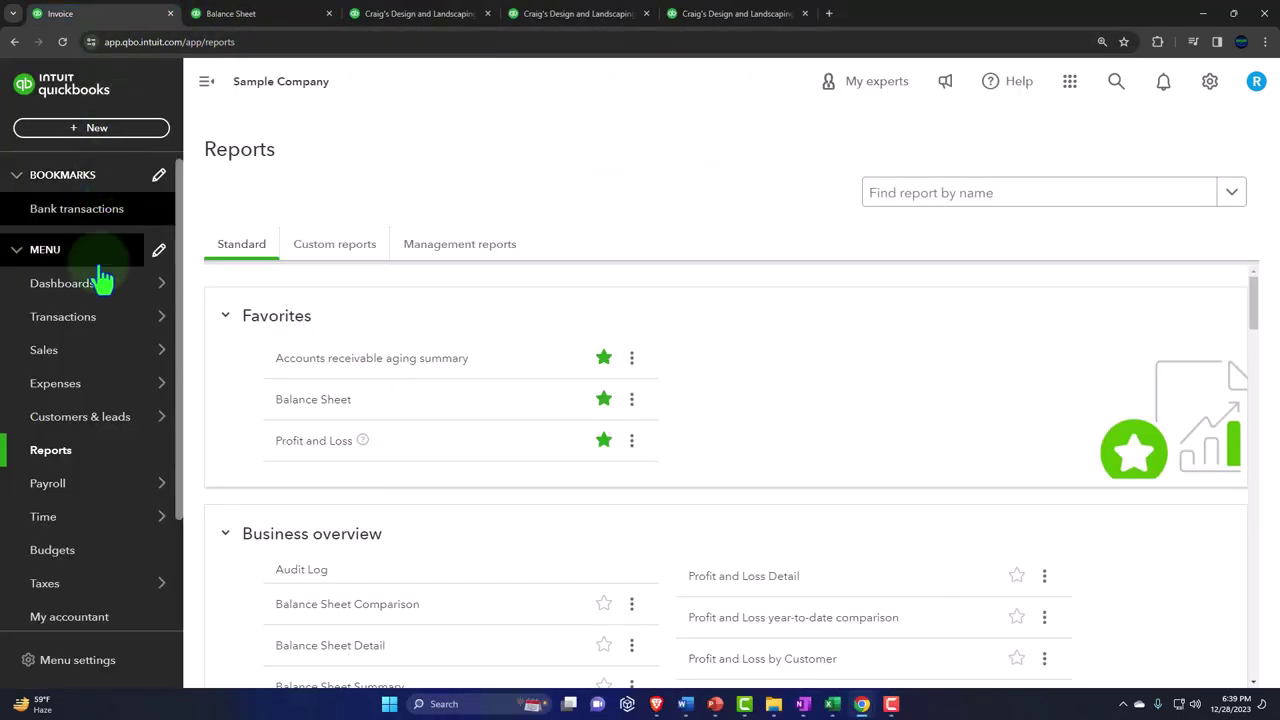
left_click(60, 352)
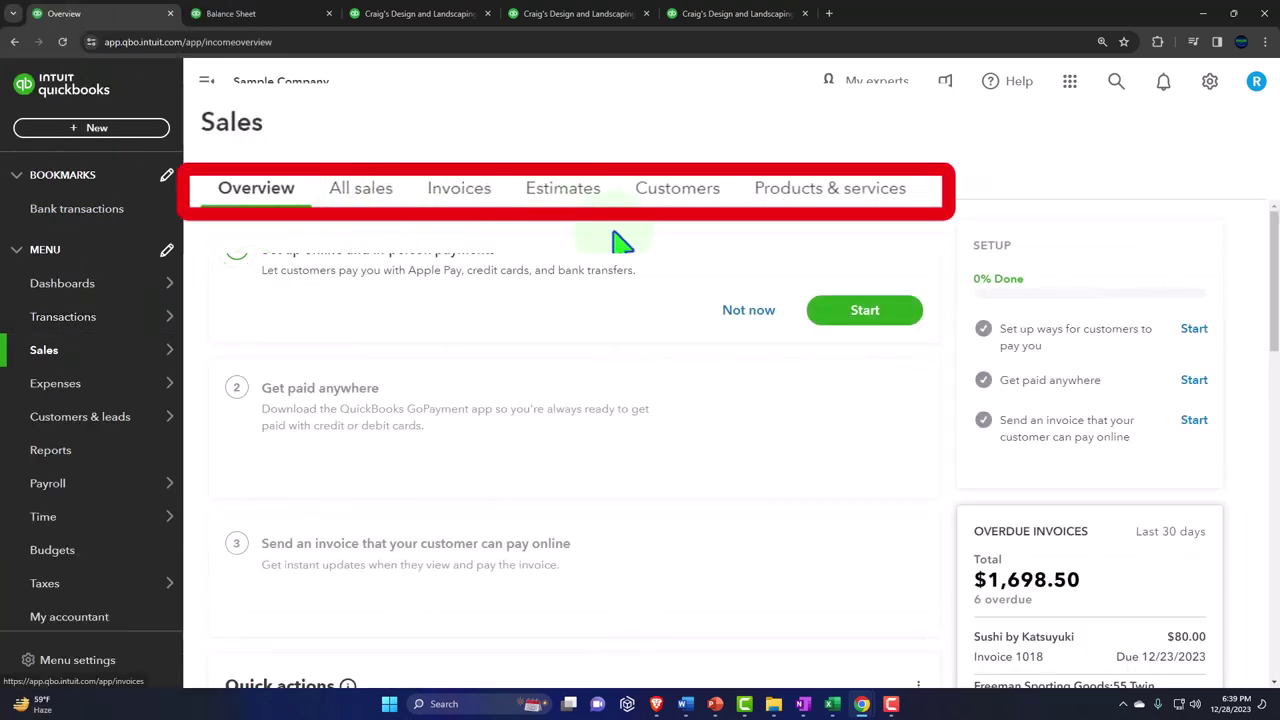
left_click(677, 198)
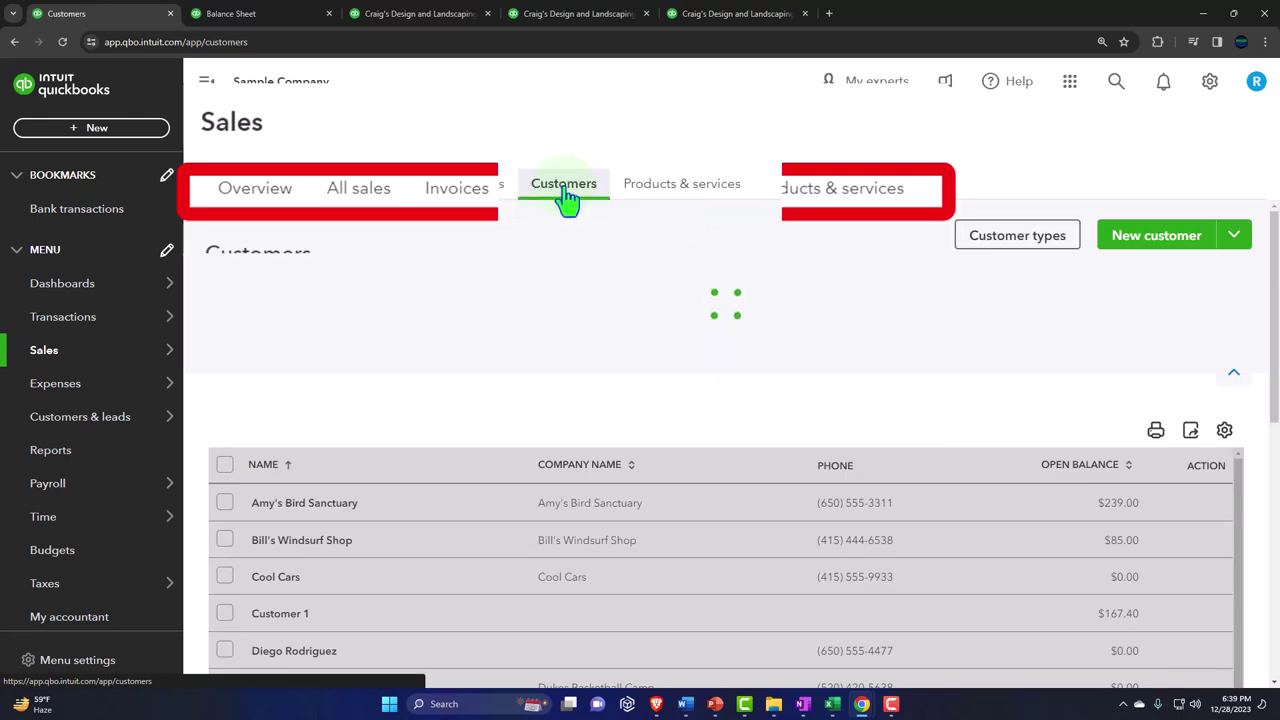
left_click(206, 84)
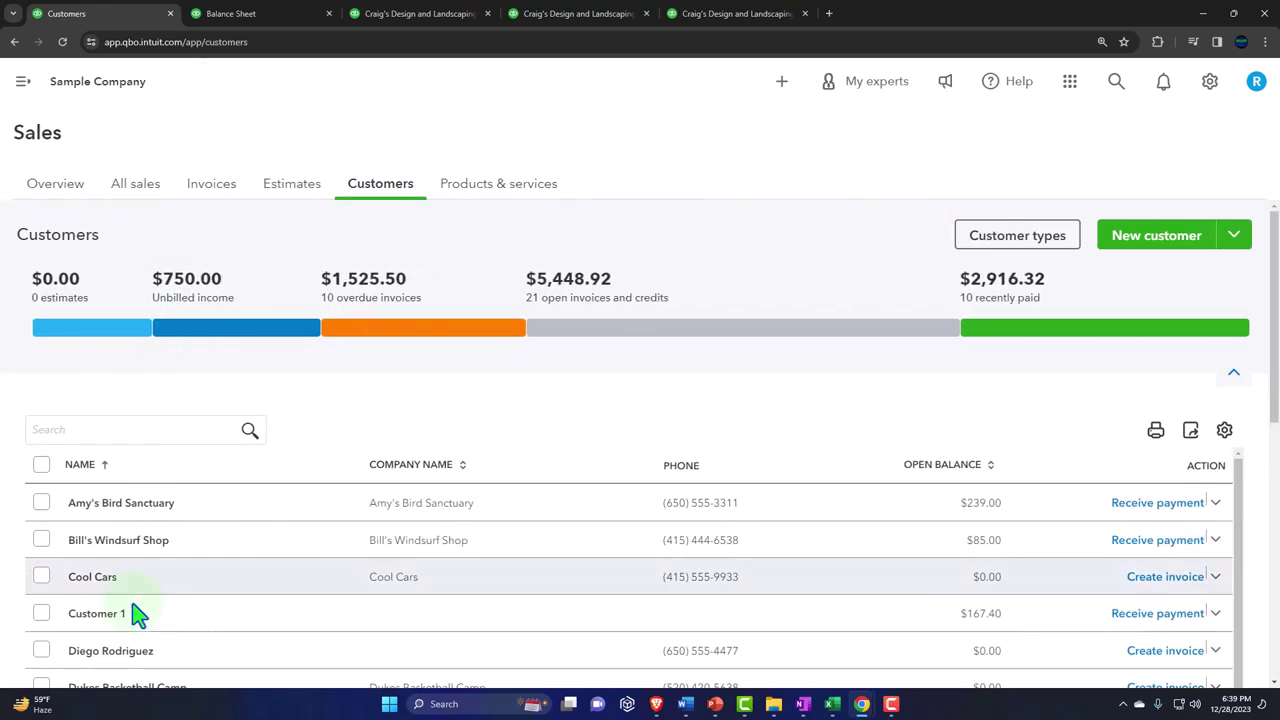
left_click(100, 616)
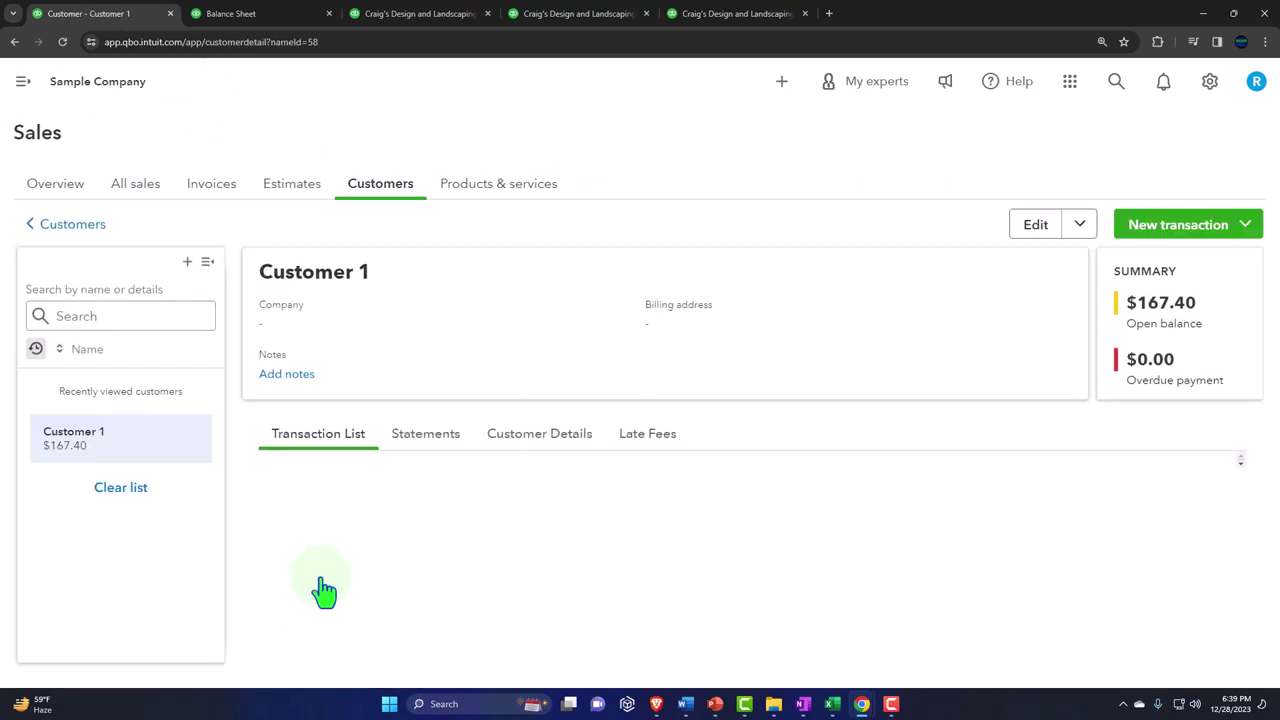
scroll(372, 572, "down", 1)
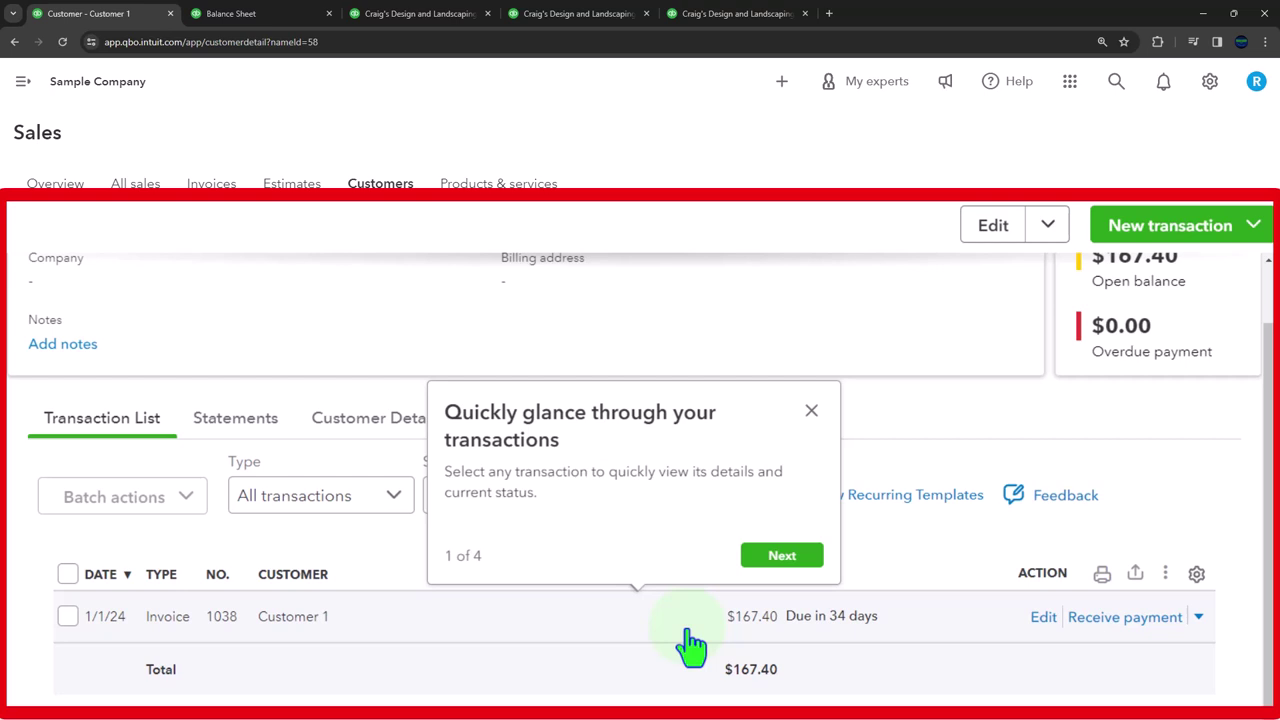
left_click(811, 411)
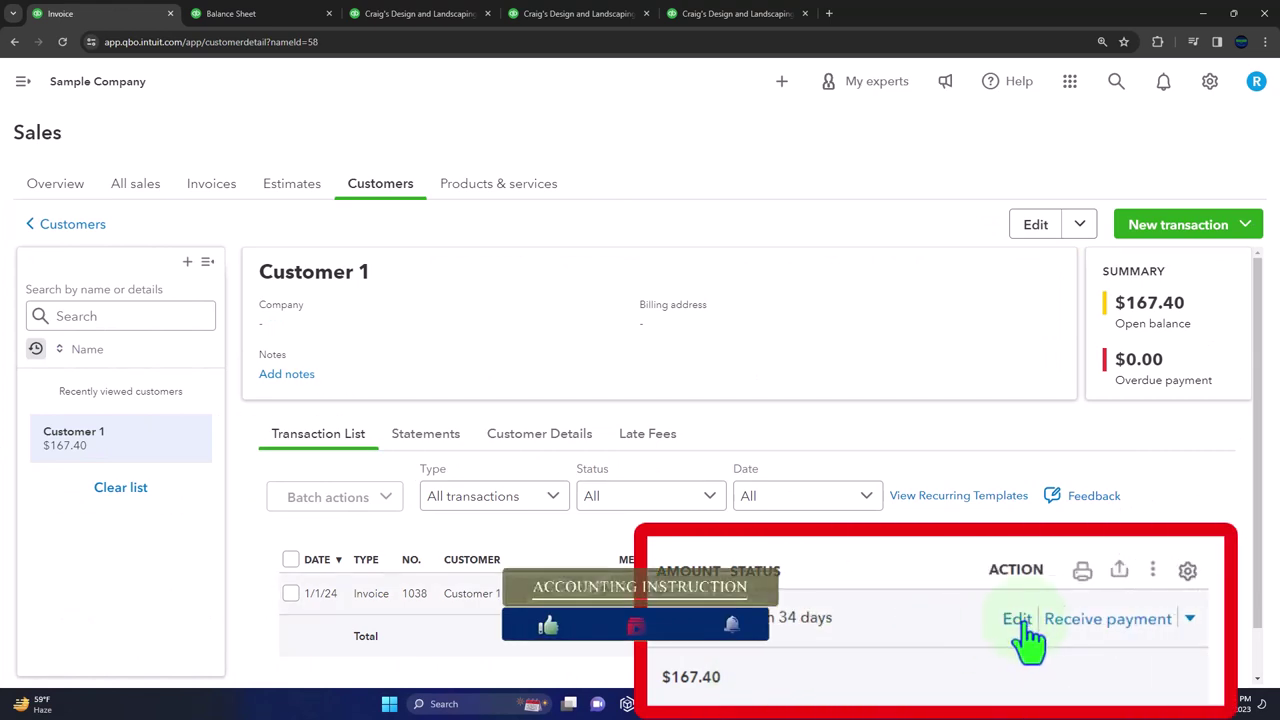
Open the Customer 1 invoice dated 1/1/24 for editing, duplicate its browser tab and return to the first tab.
left_click(1072, 595)
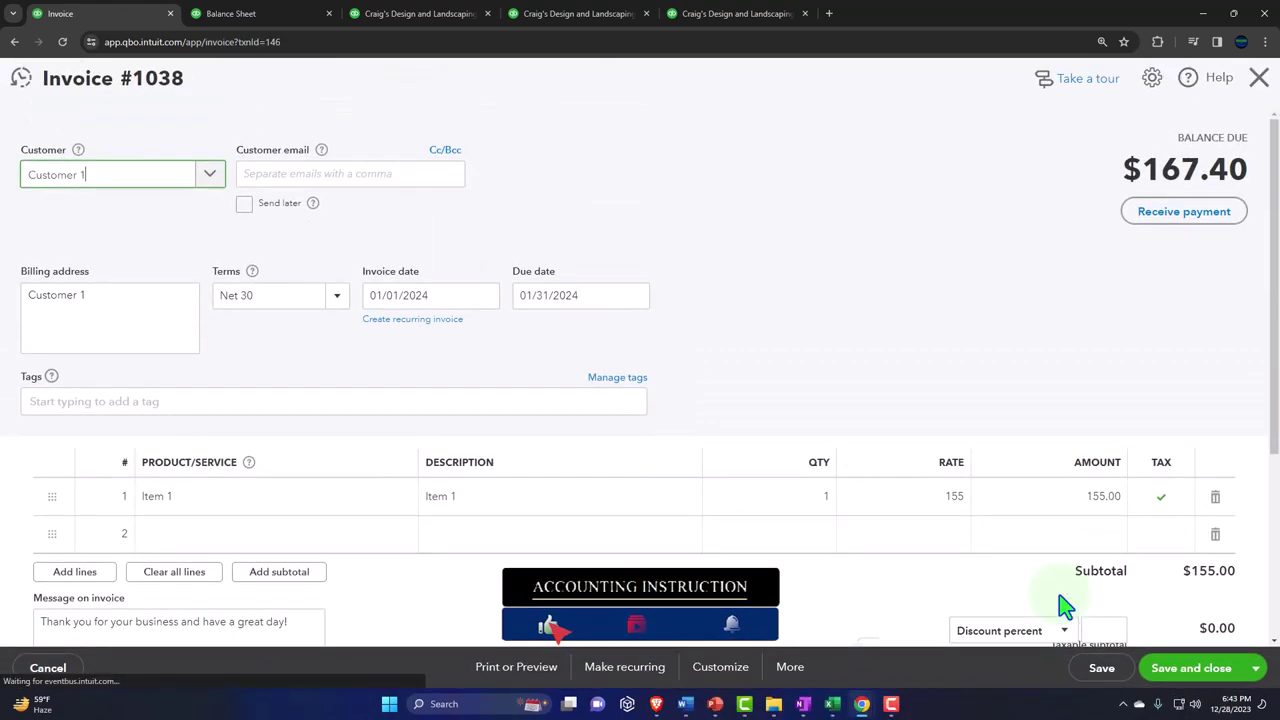
right_click(113, 22)
left_click(156, 134)
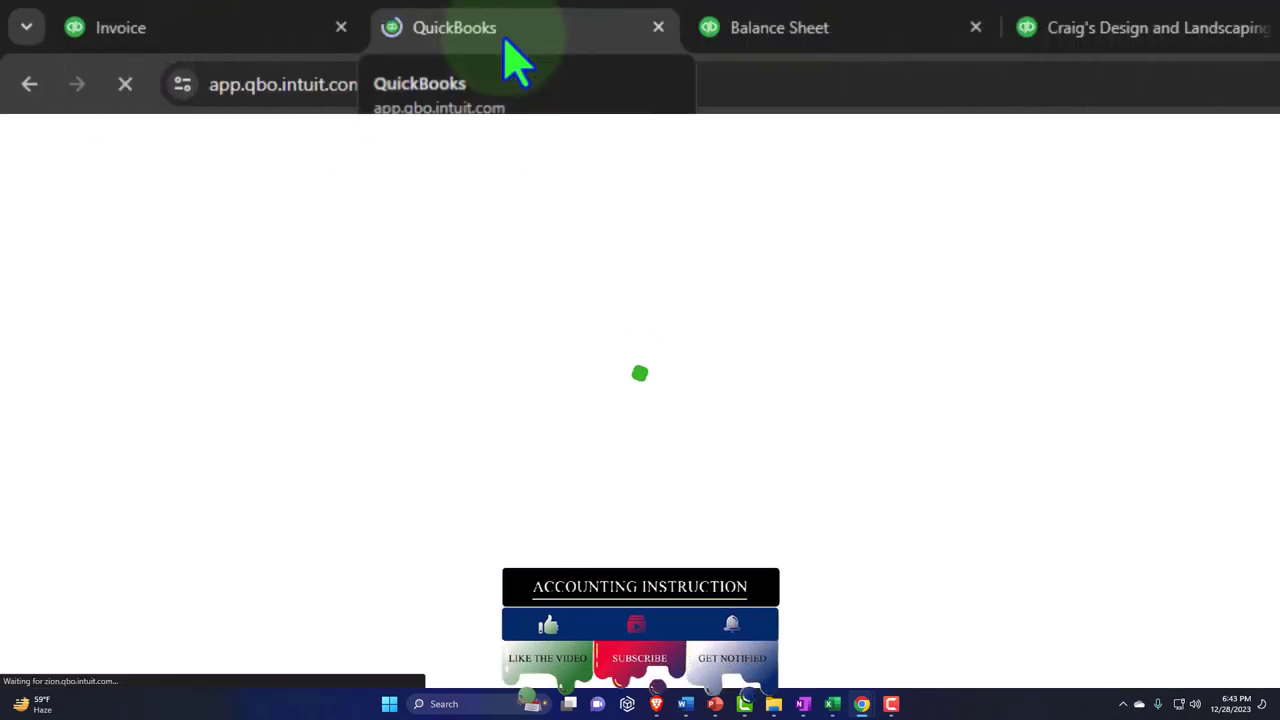
left_click_drag(514, 57, 229, 57)
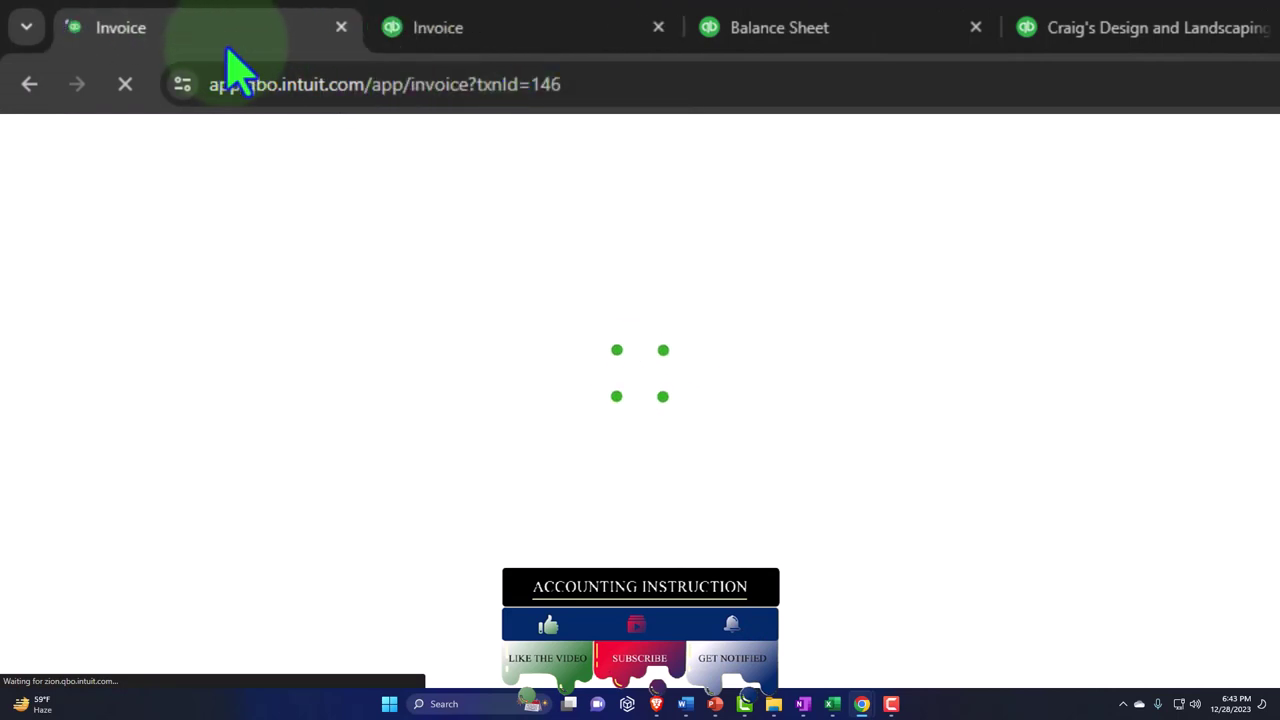
Close the invoice and reopen the Customer 1 record from the sales customer list.
left_click(1258, 78)
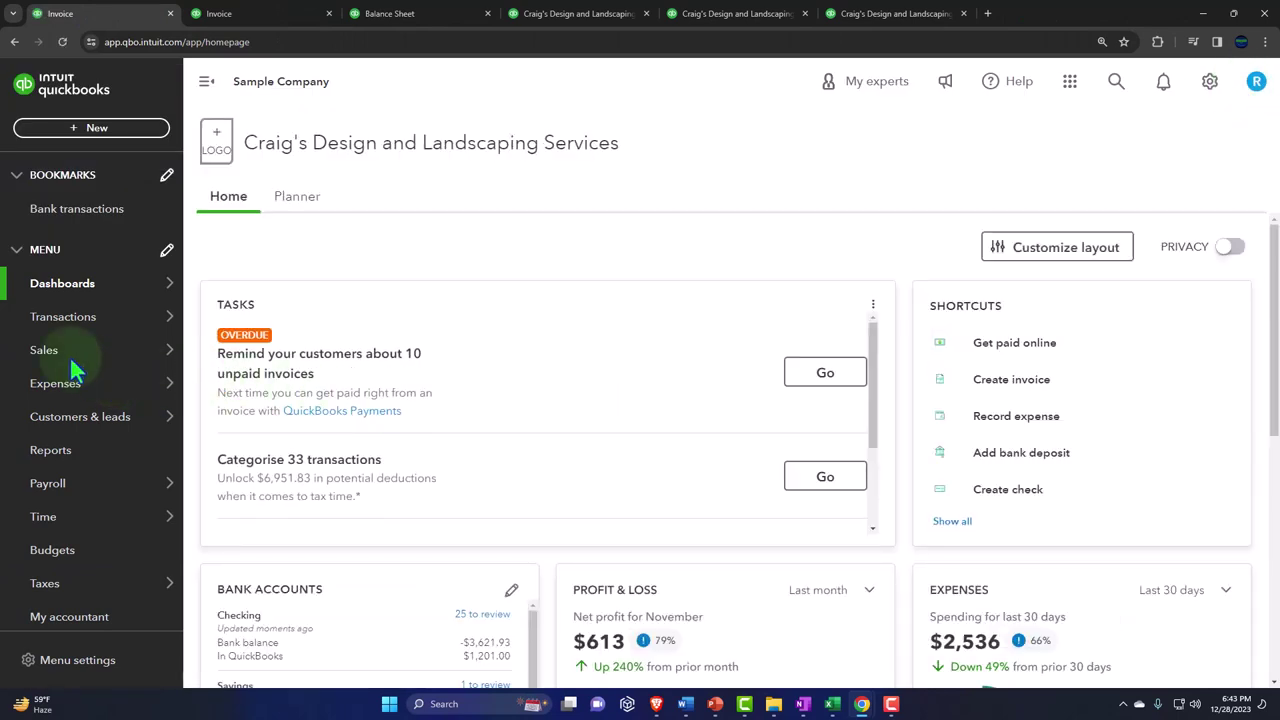
mouse_move(54, 360)
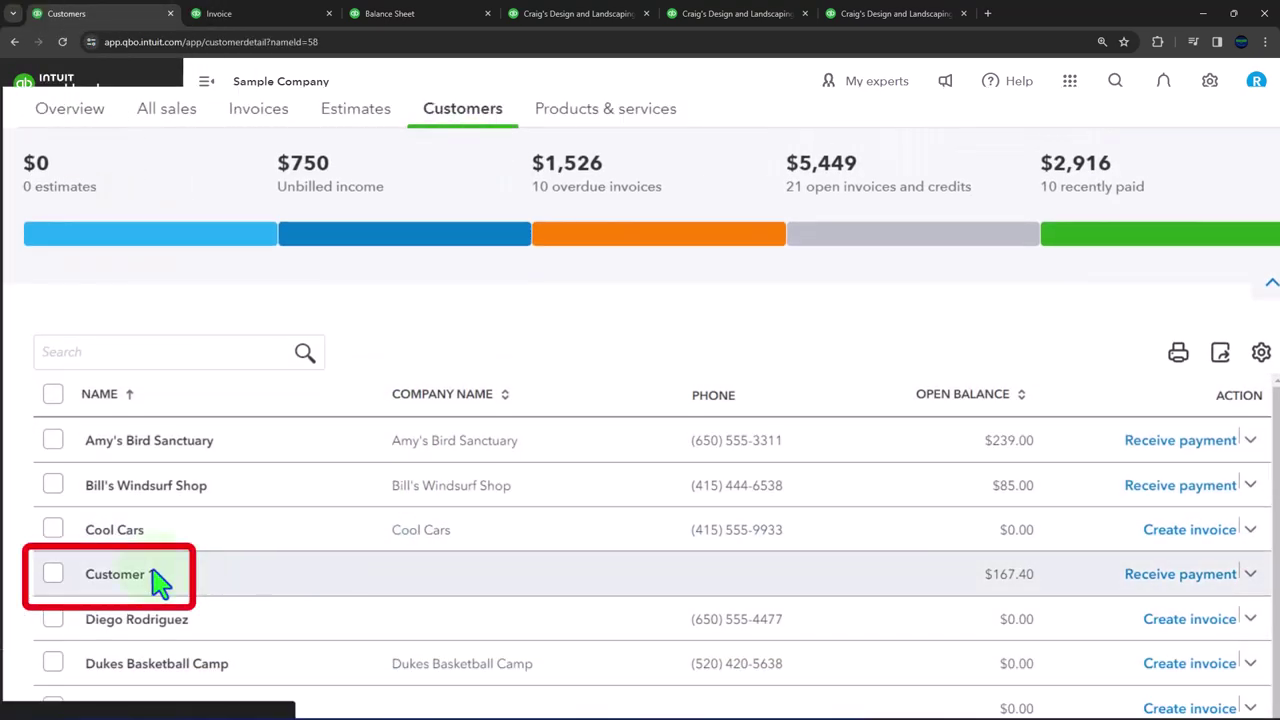
left_click(163, 580)
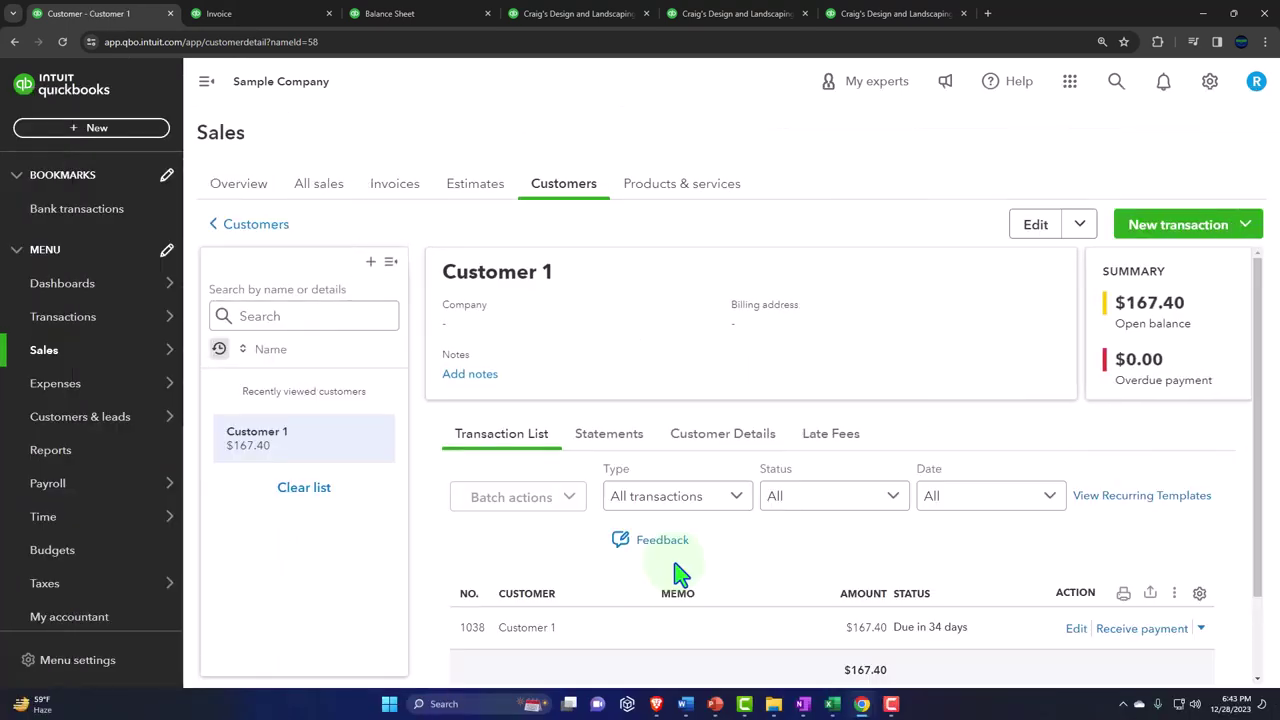
Review the available transaction types and start a credit memo from the Customer 1 record.
left_click(1245, 225)
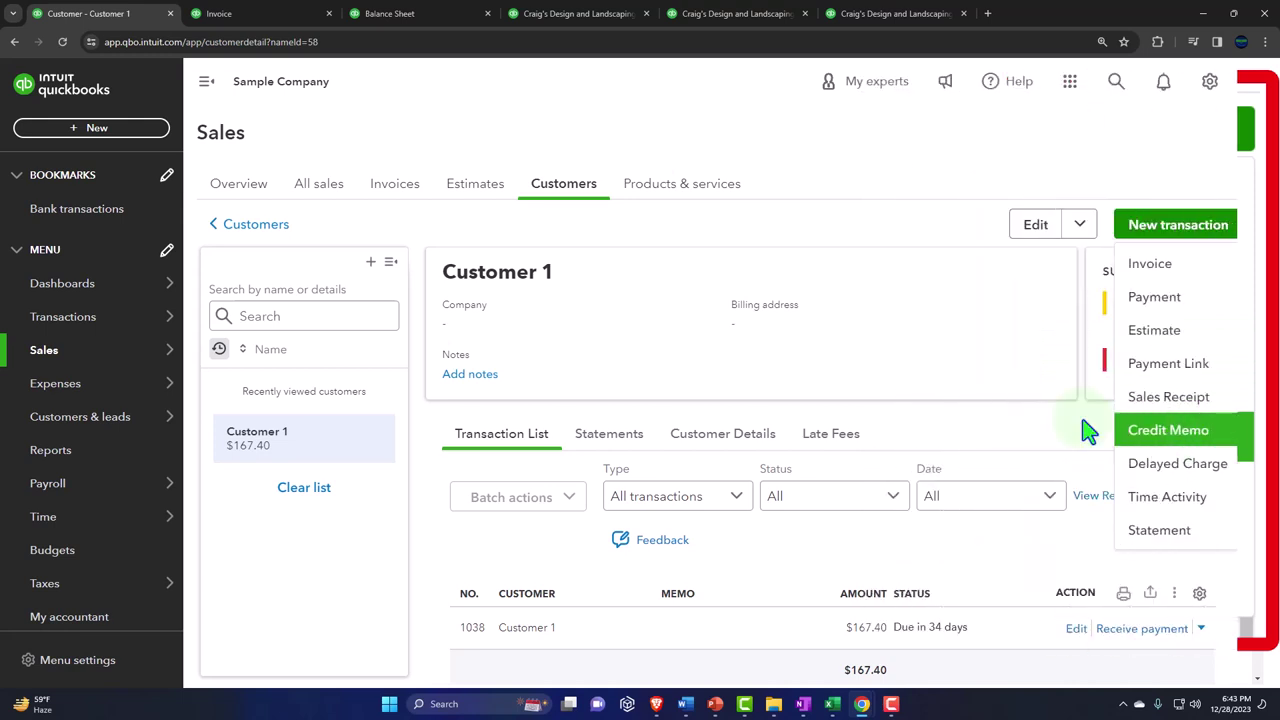
left_click(116, 137)
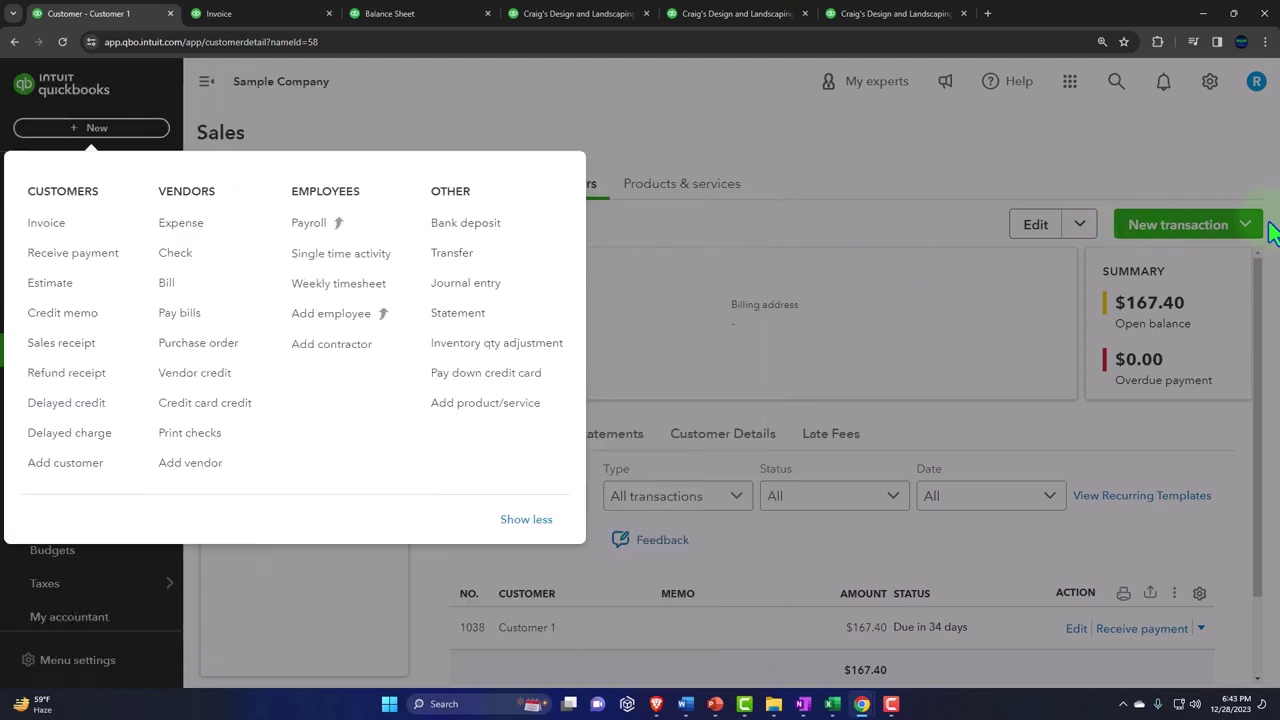
left_click(1217, 225)
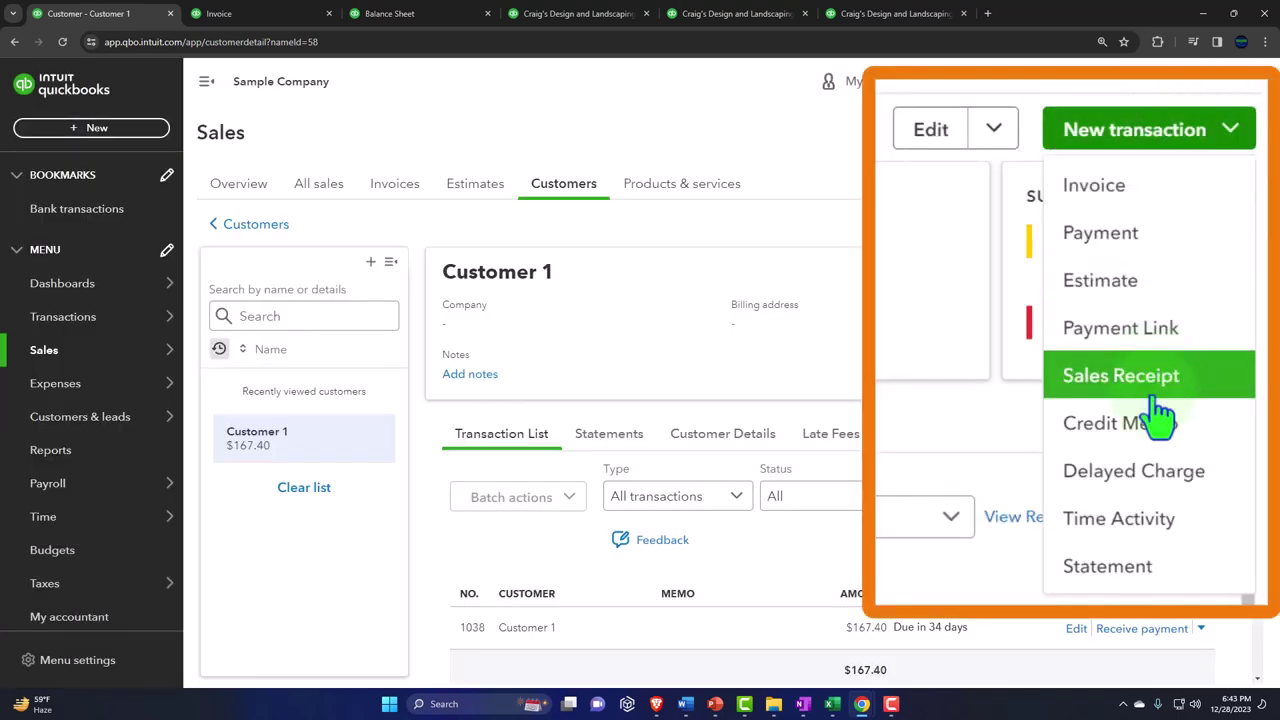
left_click(1170, 428)
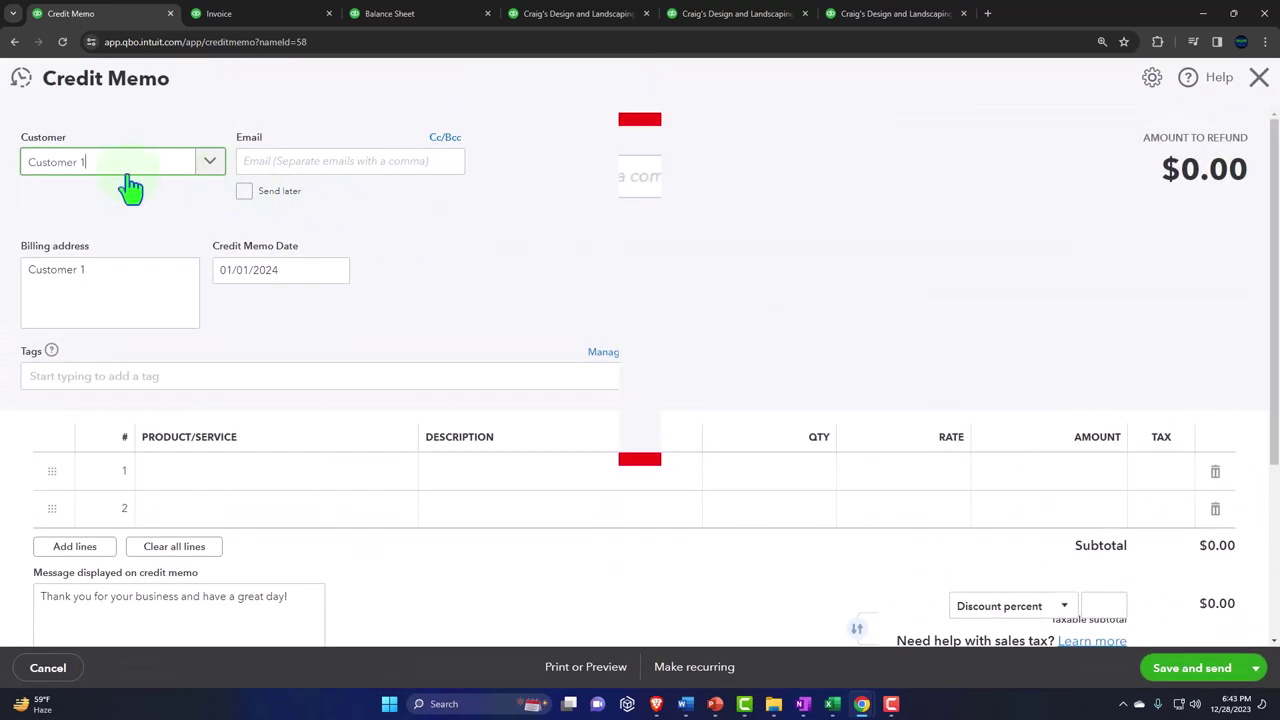
Set the credit memo date to 02/01/2024, leaving the customer's email blank.
key("Tab")
key("Tab")
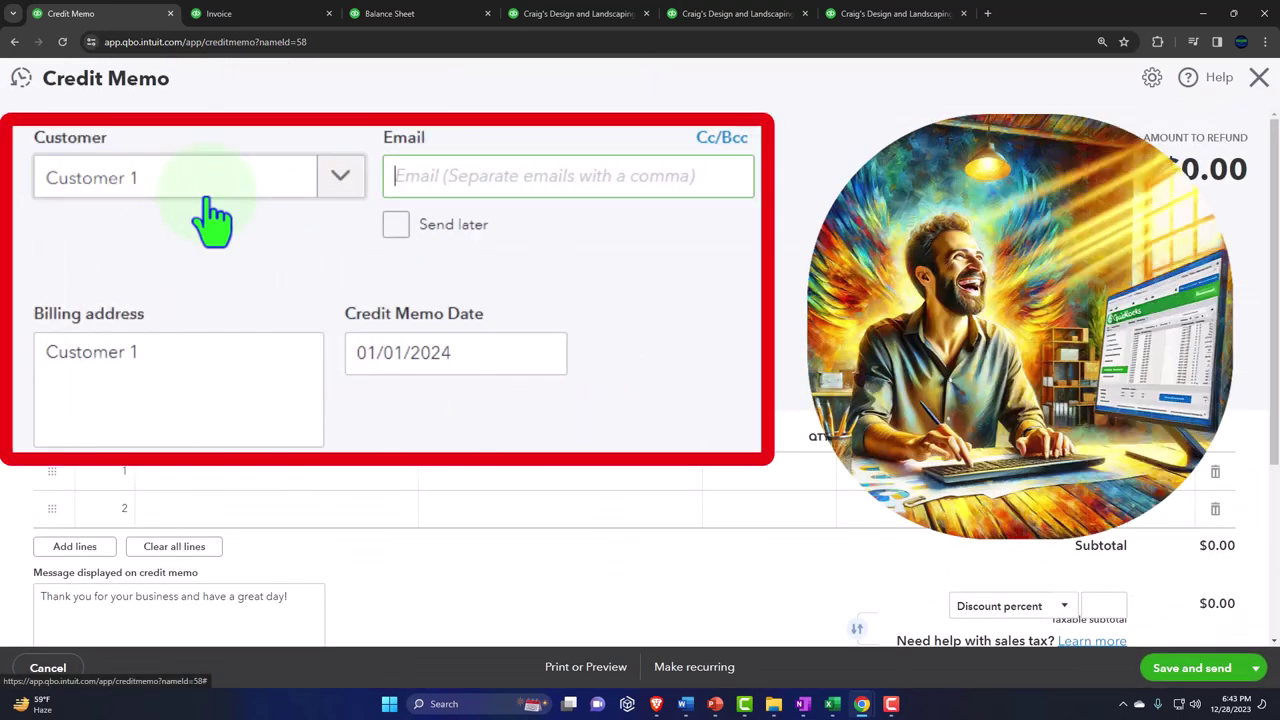
key("Tab")
key("Tab")
key("Tab")
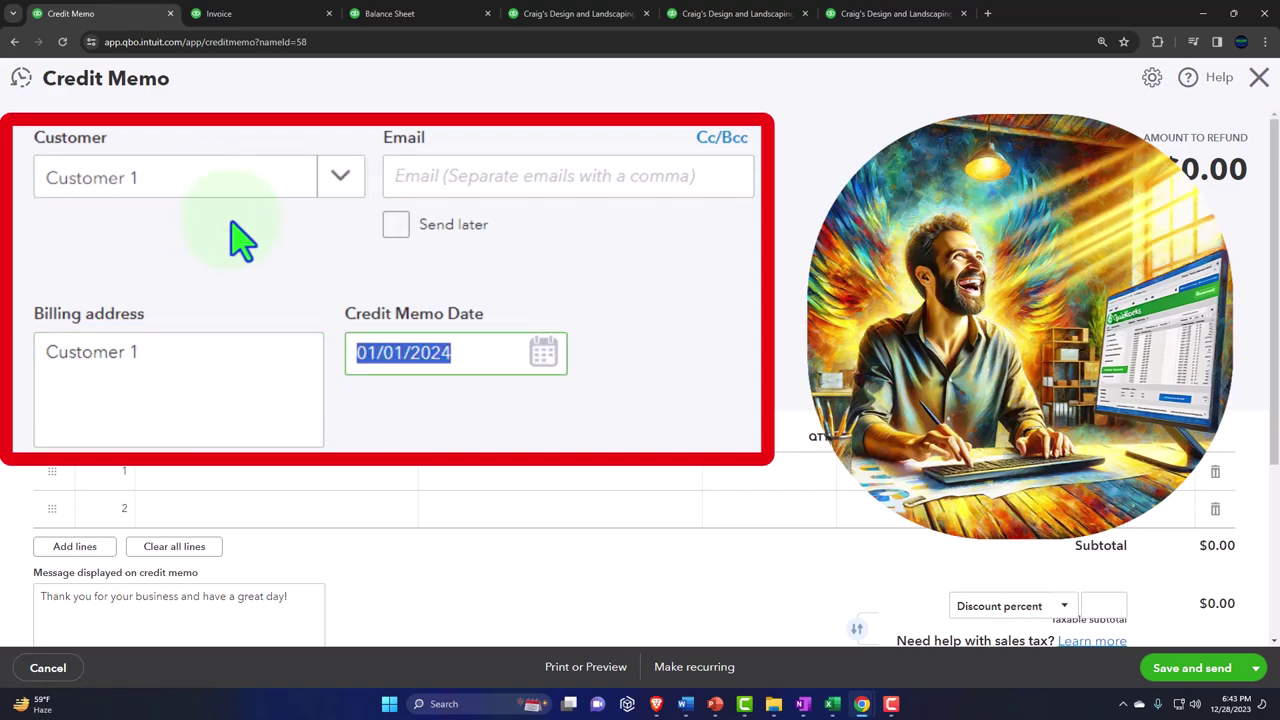
type("020124")
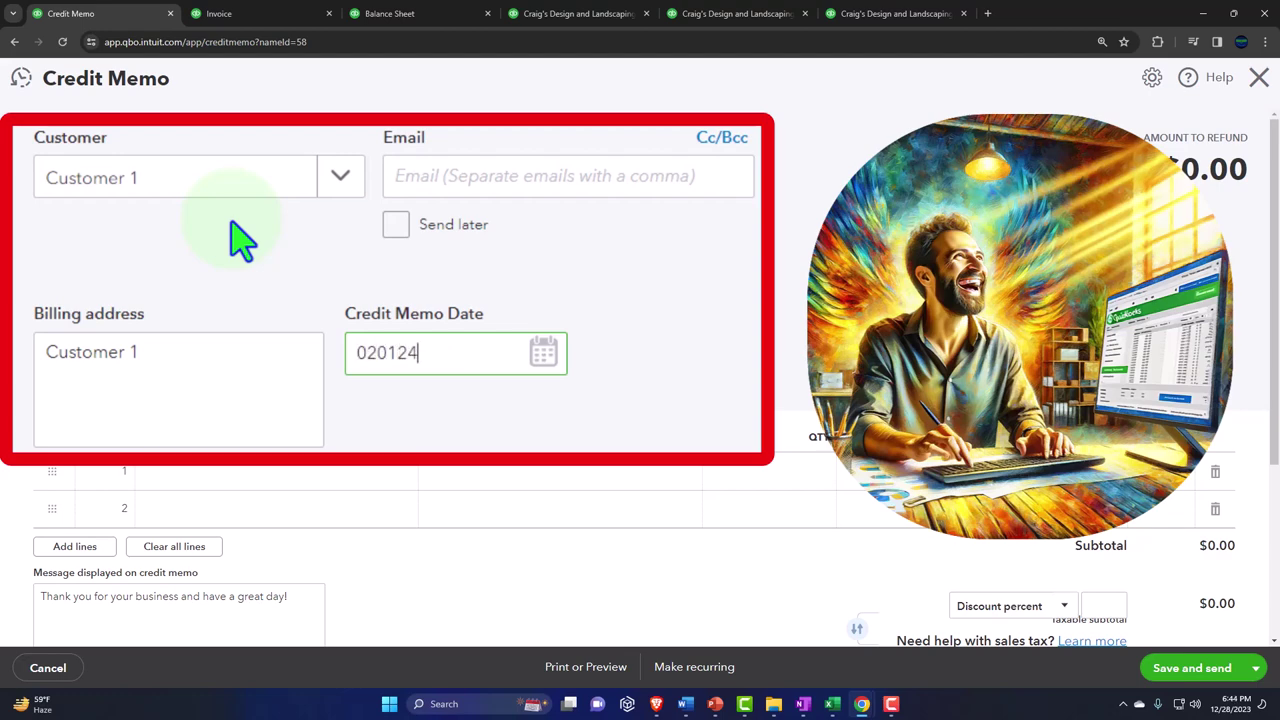
key("Tab")
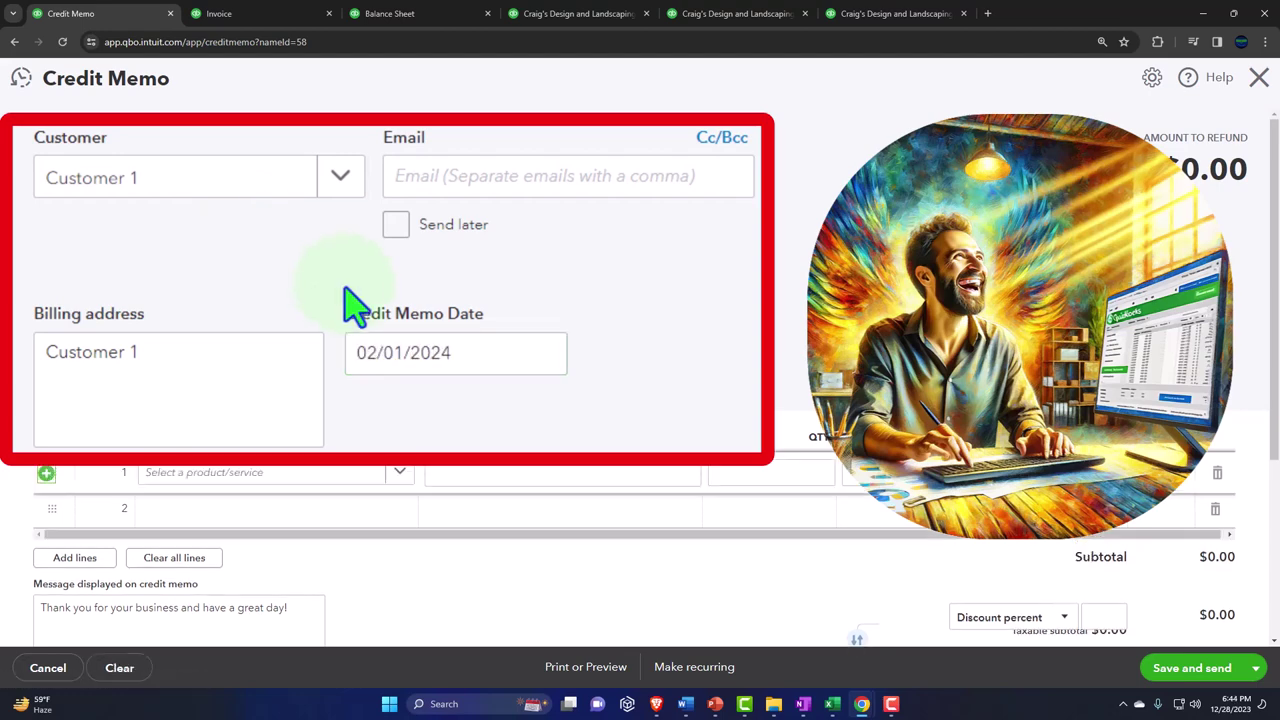
Check the original invoice's item line and add Item 1 as the first line of the credit memo.
scroll(349, 300, "down", 2)
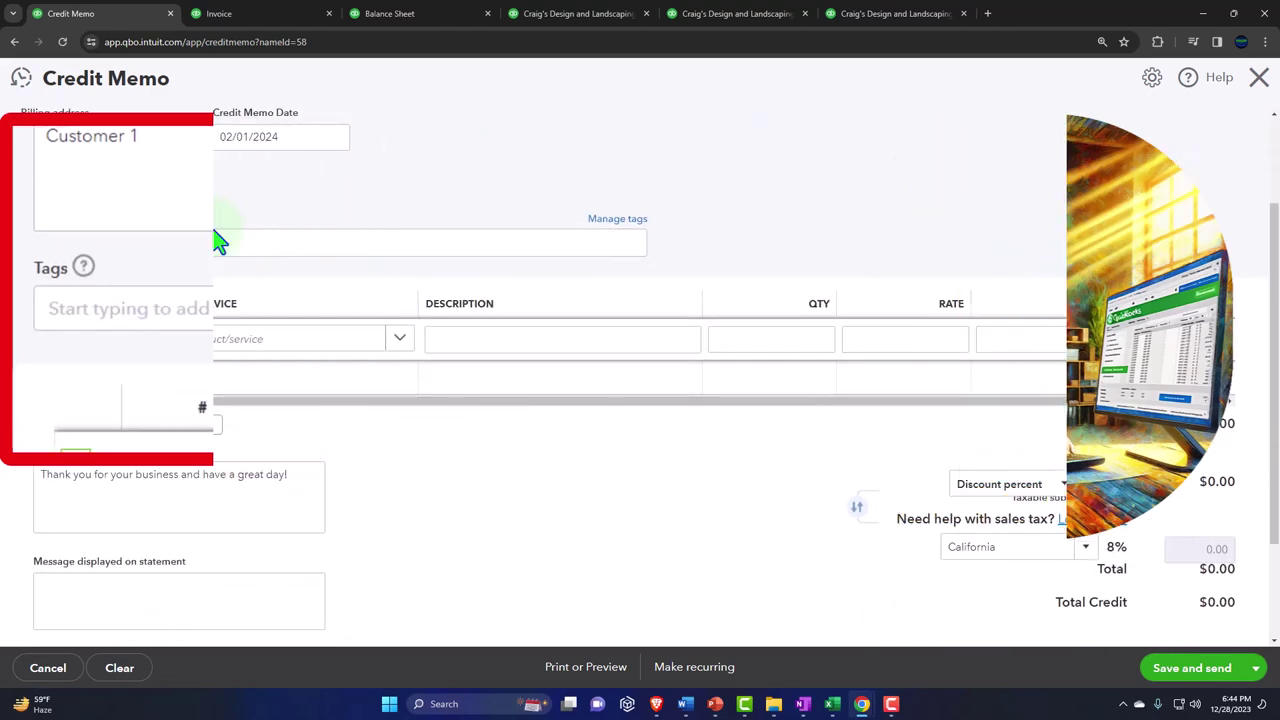
left_click(226, 13)
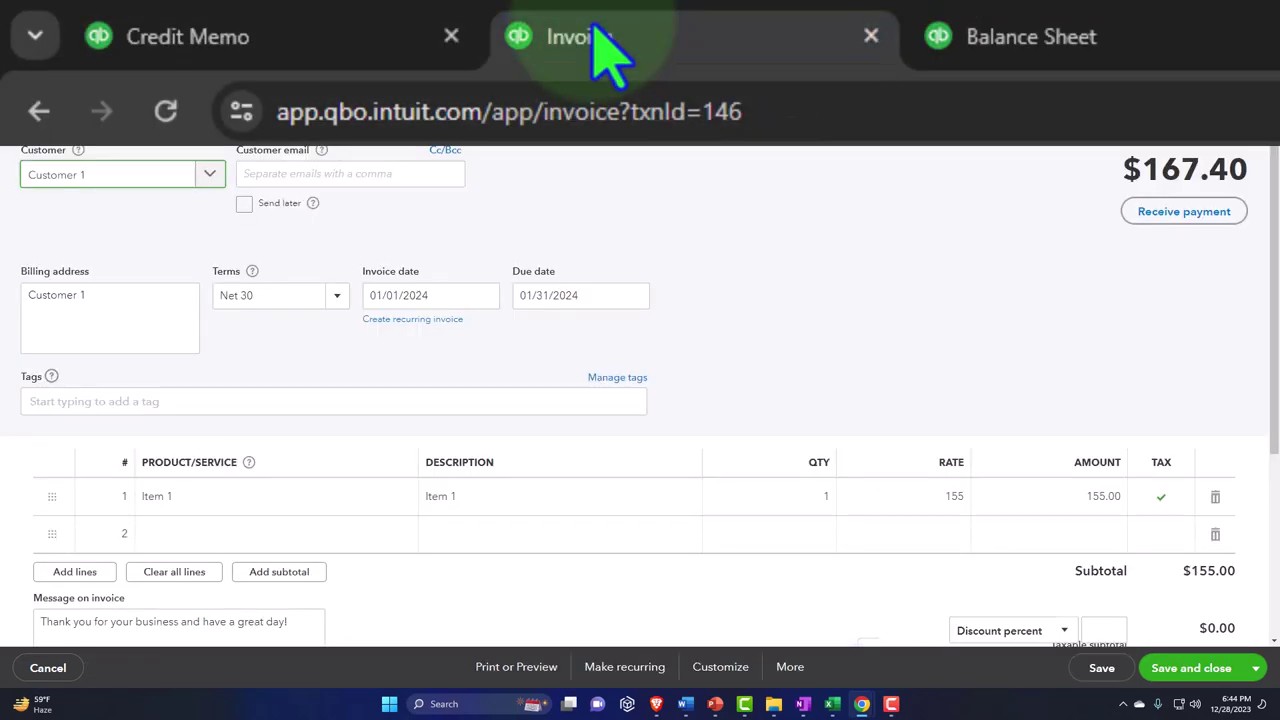
left_click(122, 13)
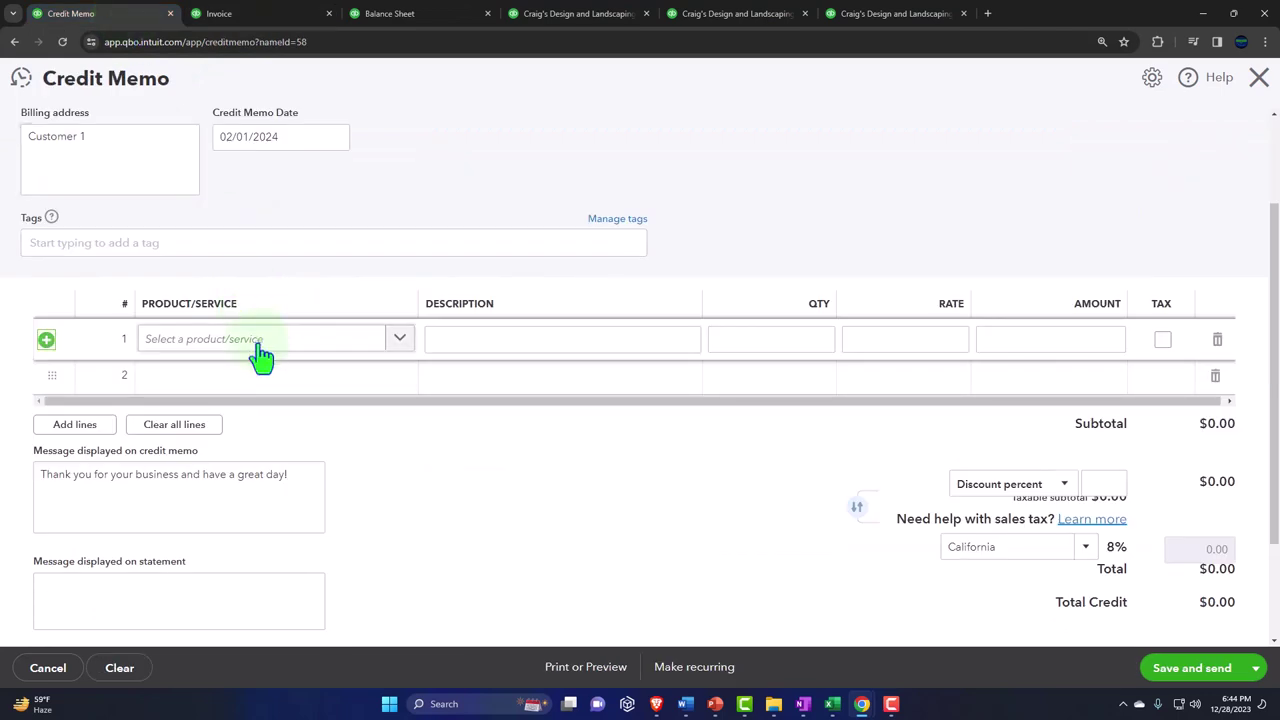
left_click(251, 345)
type("ite")
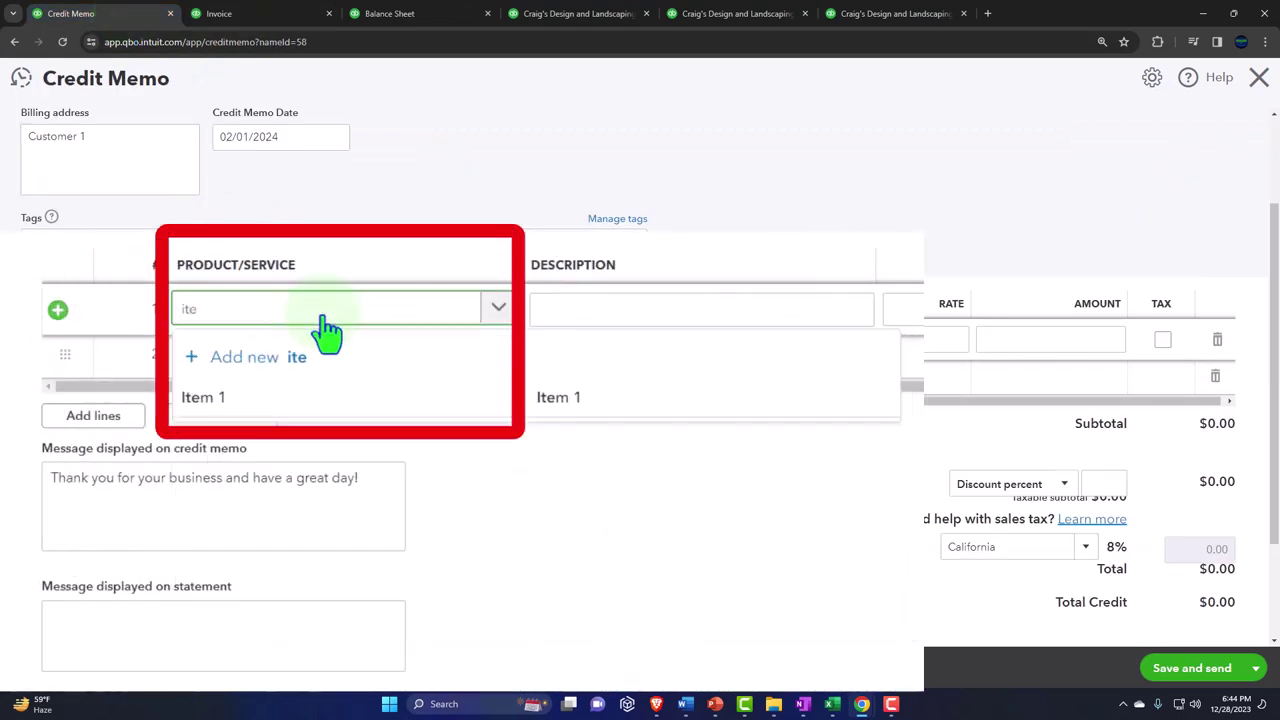
left_click(277, 397)
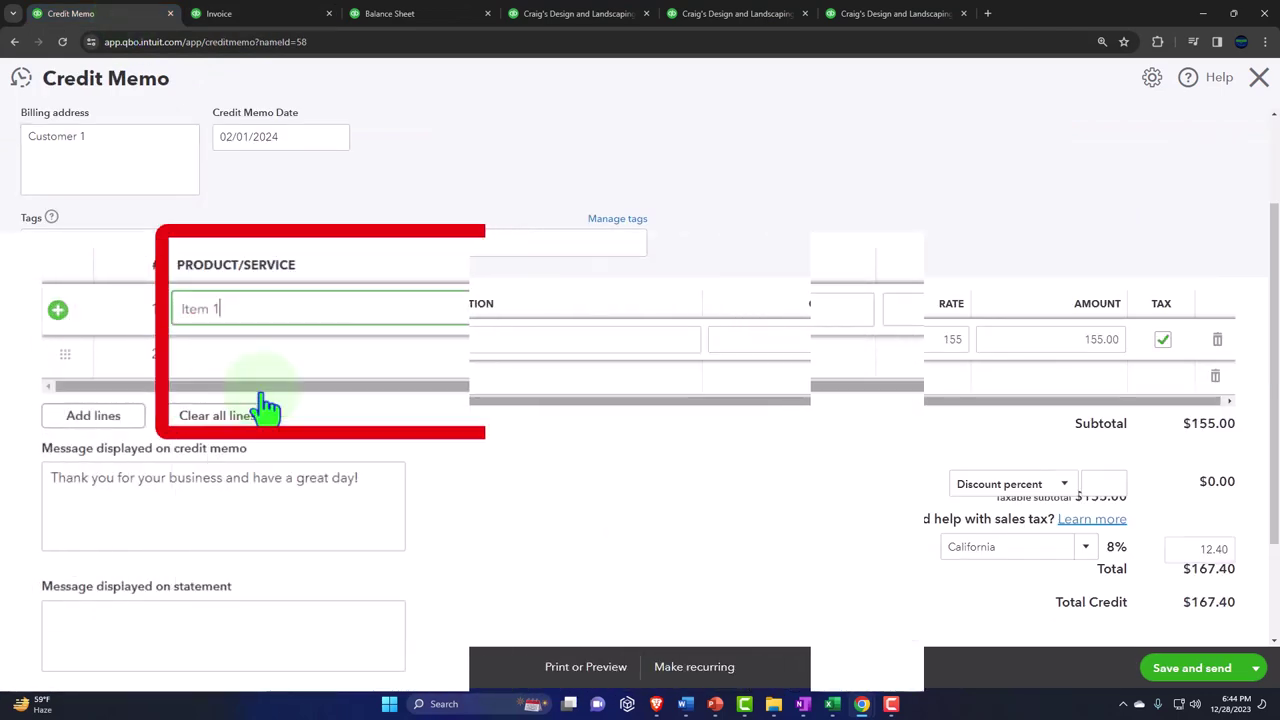
left_click(210, 388)
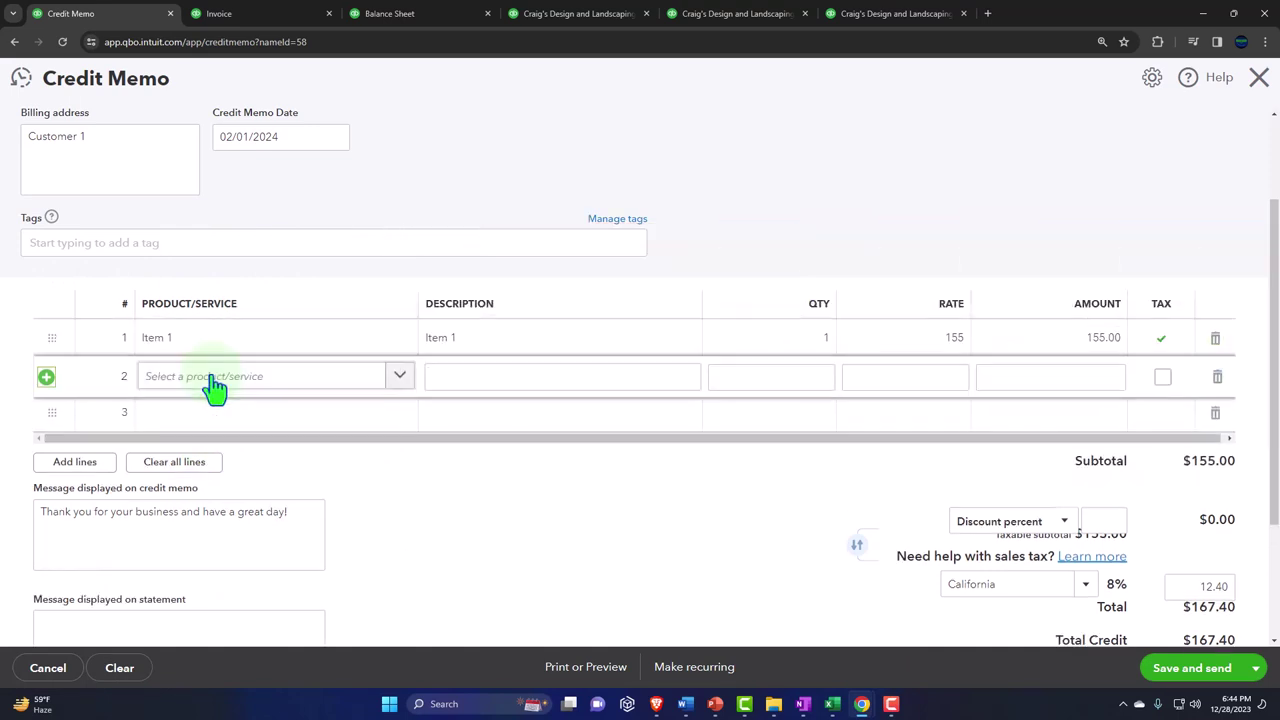
Compare the item line, sales tax and total on the invoice with those on the credit memo.
left_click(222, 13)
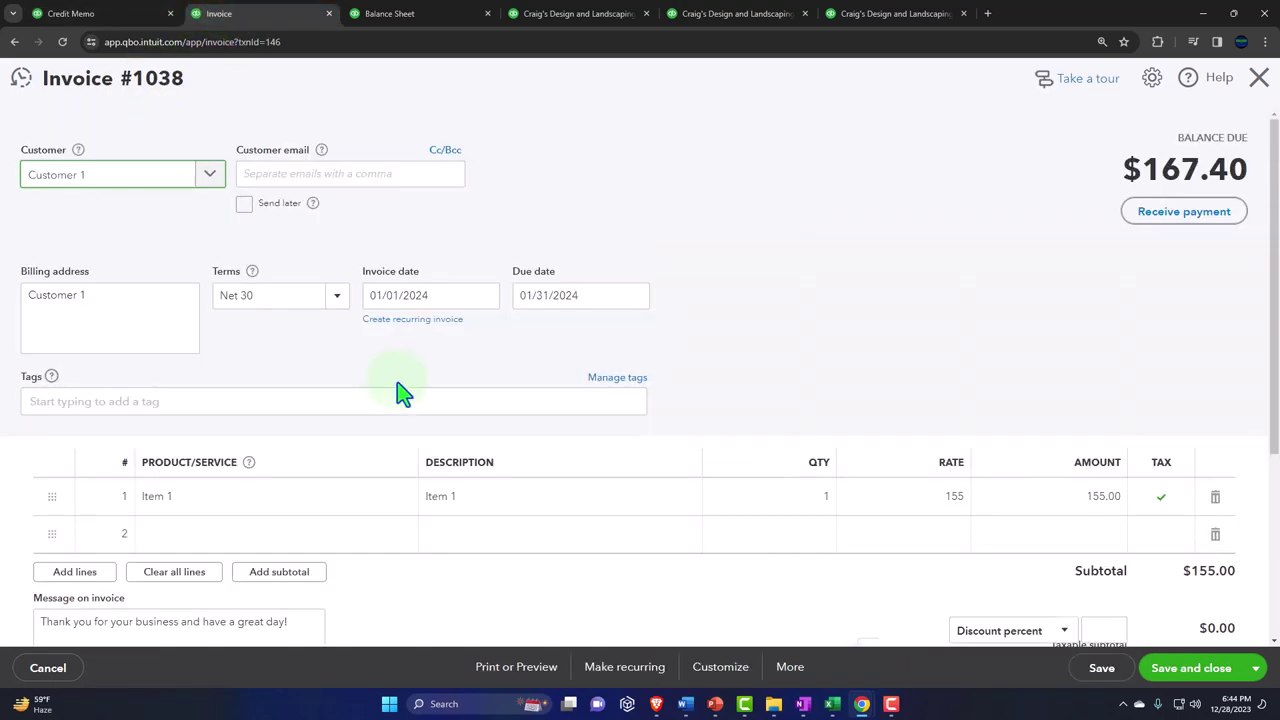
scroll(402, 395, "down", 1)
scroll(405, 408, "down", 1)
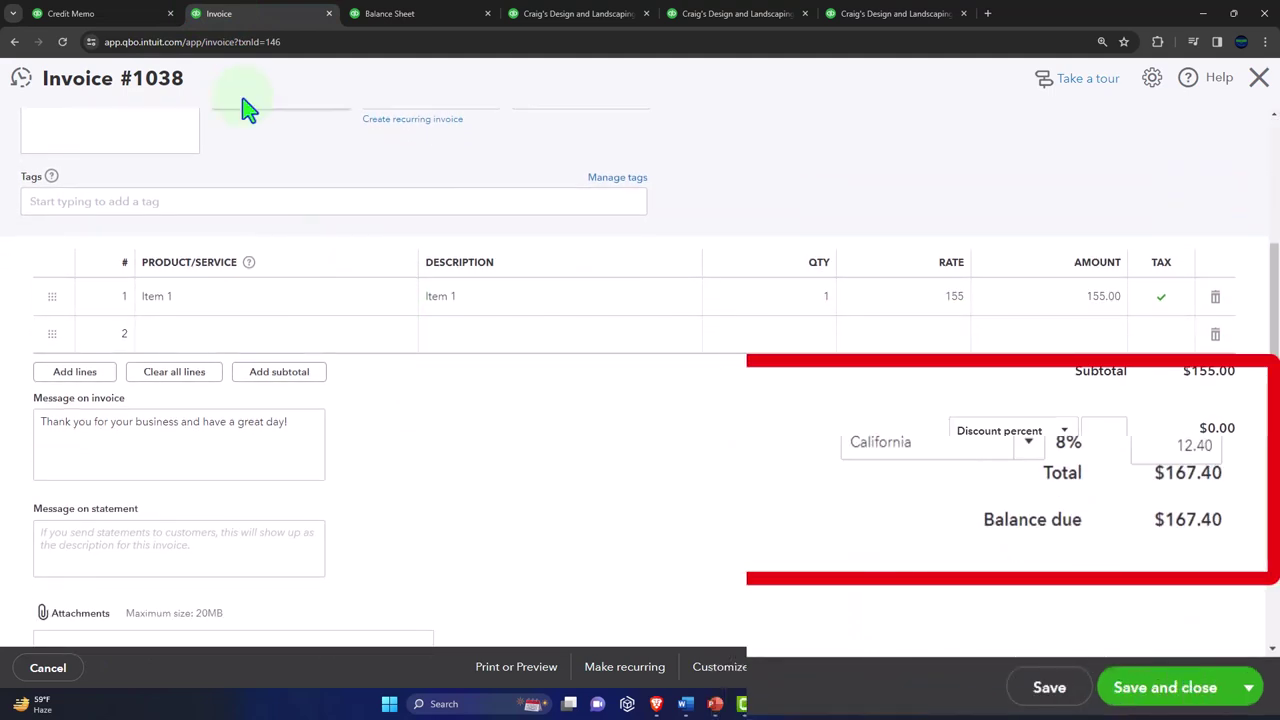
left_click(122, 16)
scroll(509, 420, "down", 1)
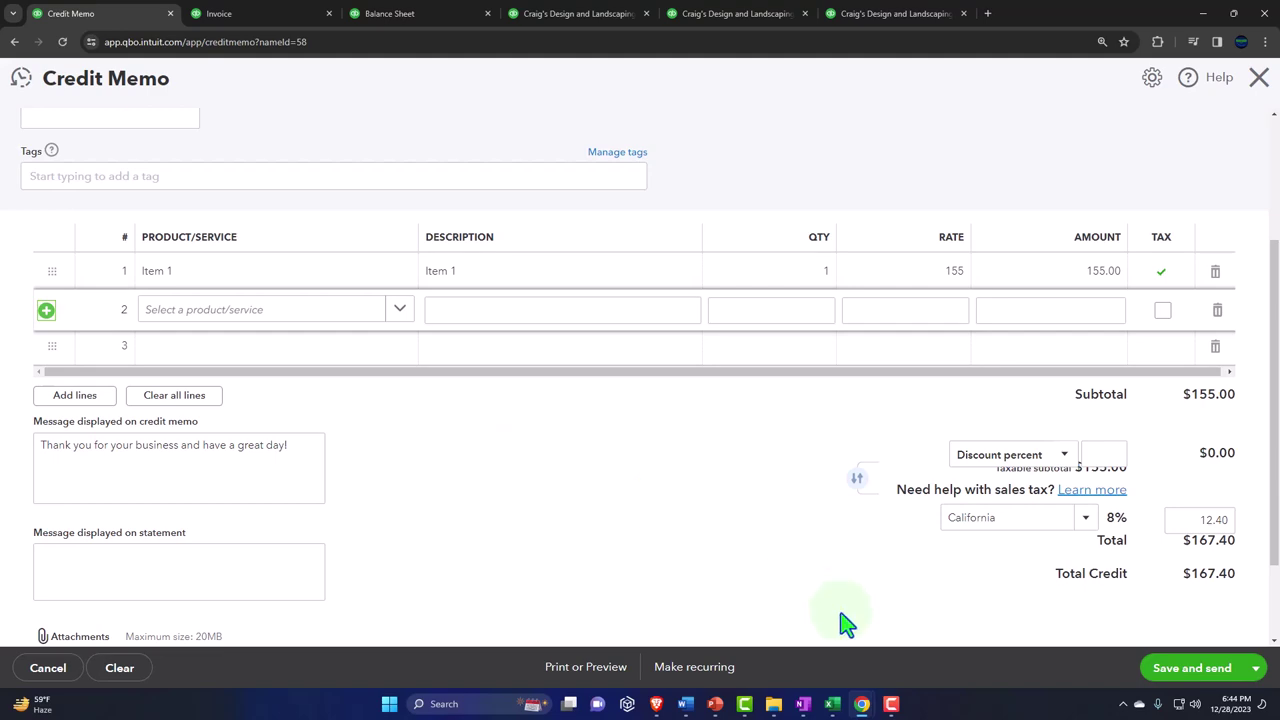
Switch to the Excel worksheet 1420 and copy columns A to H, pasting them starting at column J.
left_click(890, 704)
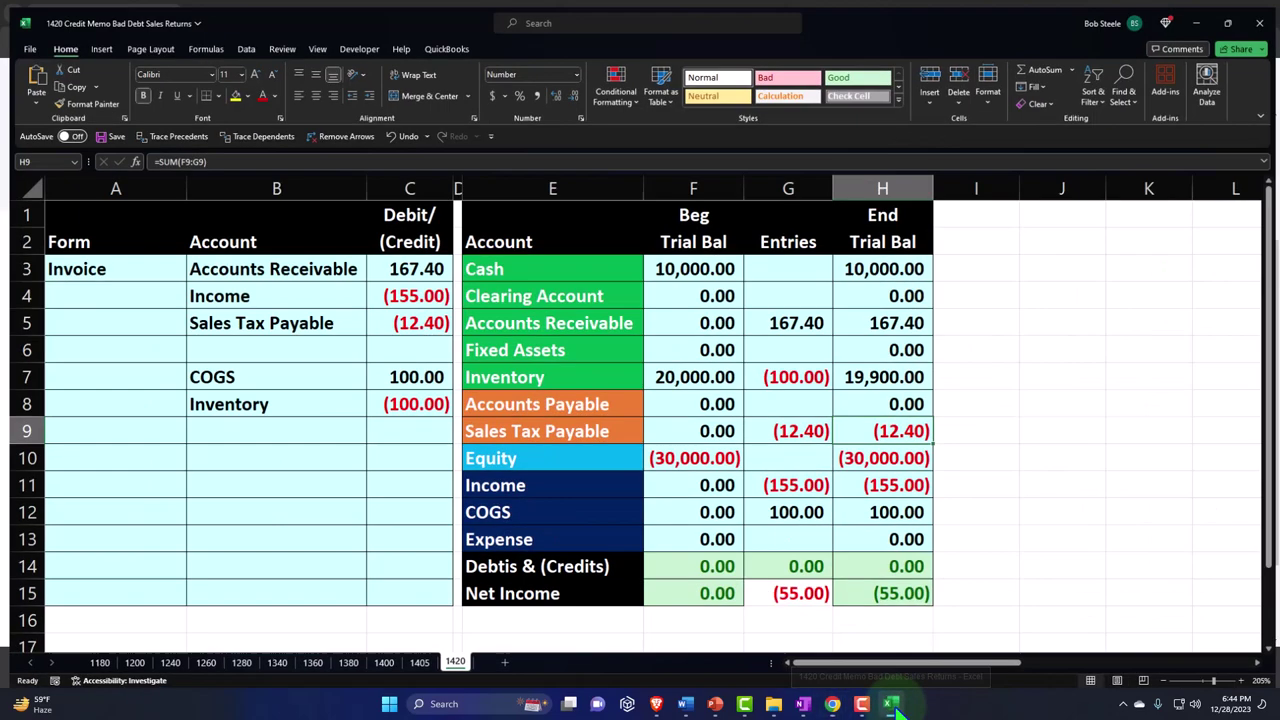
left_click(579, 456)
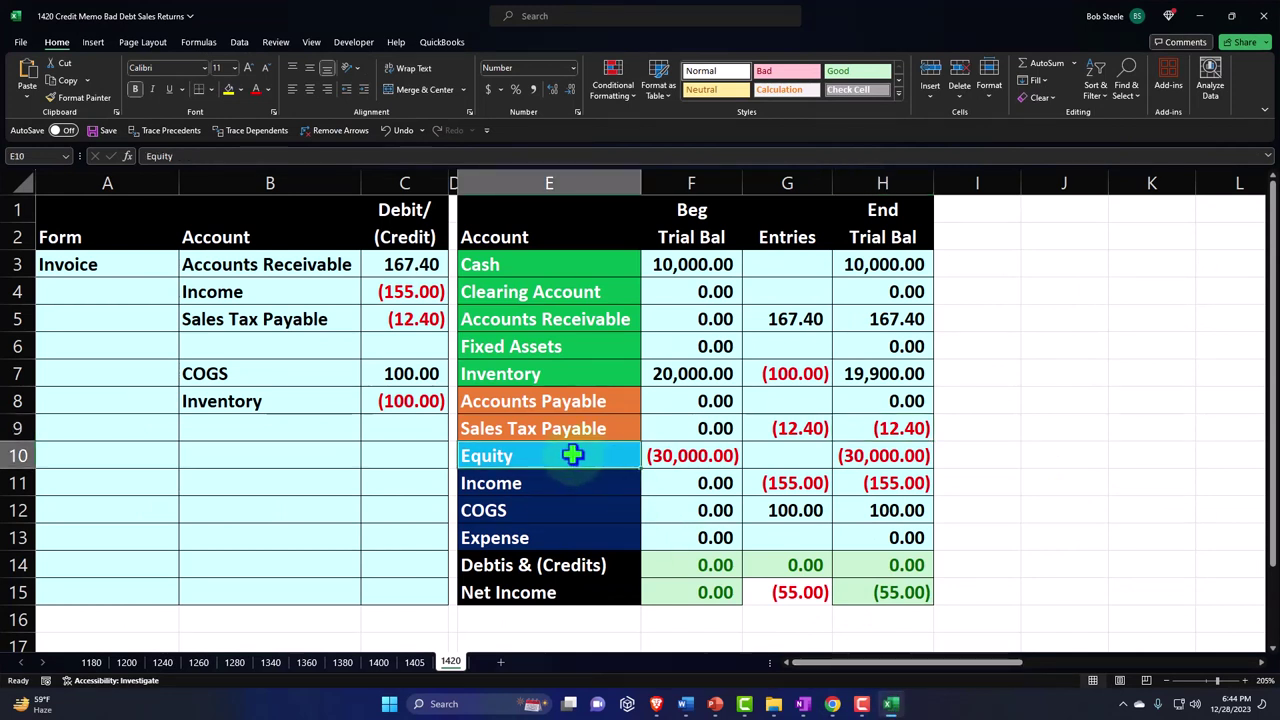
mouse_move(60, 183)
left_mouse_down()
mouse_move(393, 207)
mouse_move(878, 207)
left_mouse_up()
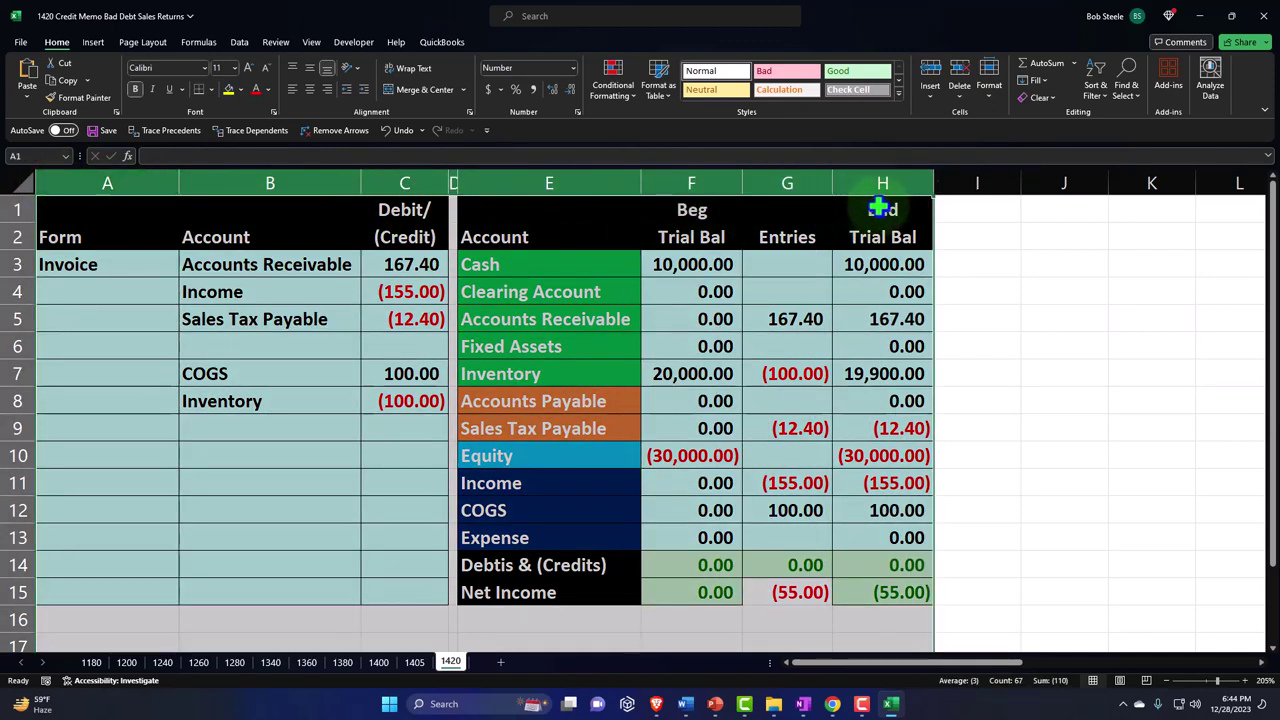
key("ctrl+c")
left_click(1065, 207)
key("ctrl+v")
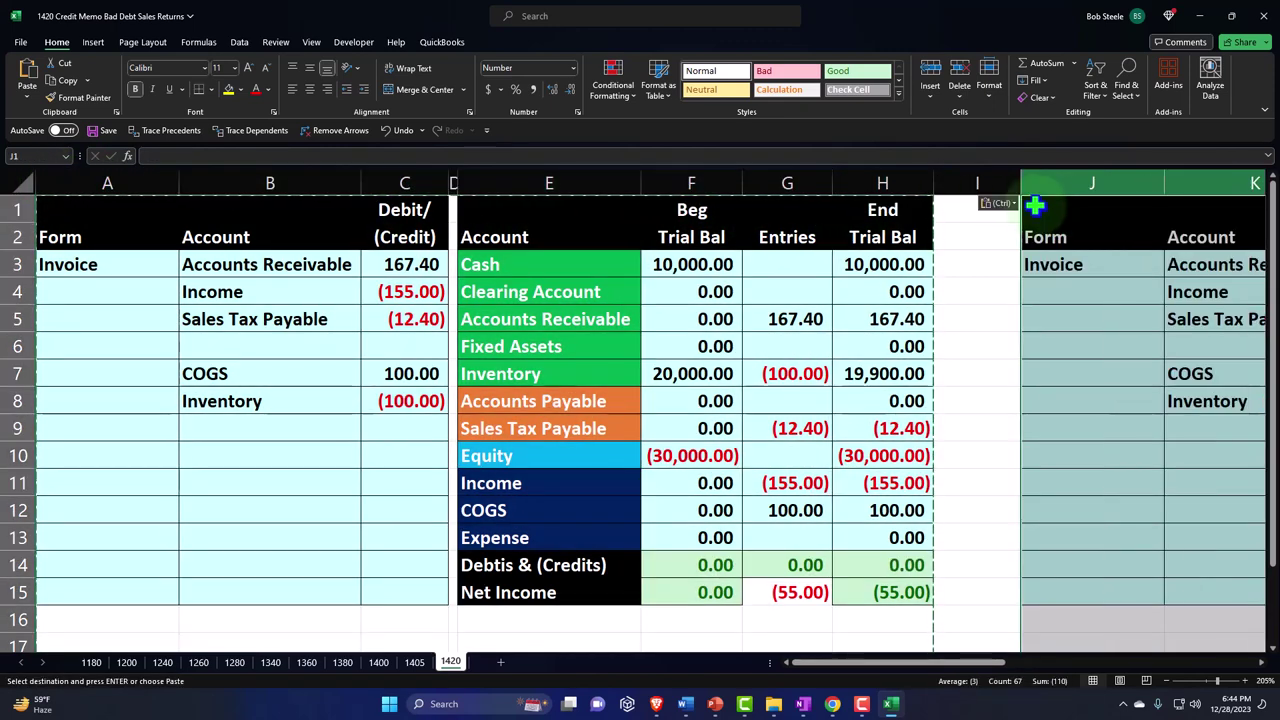
Narrow spacer column I between the original and the copied tables.
left_click_drag(1019, 181, 952, 181)
left_click(977, 300)
scroll(980, 314, "down", 2, "ctrl")
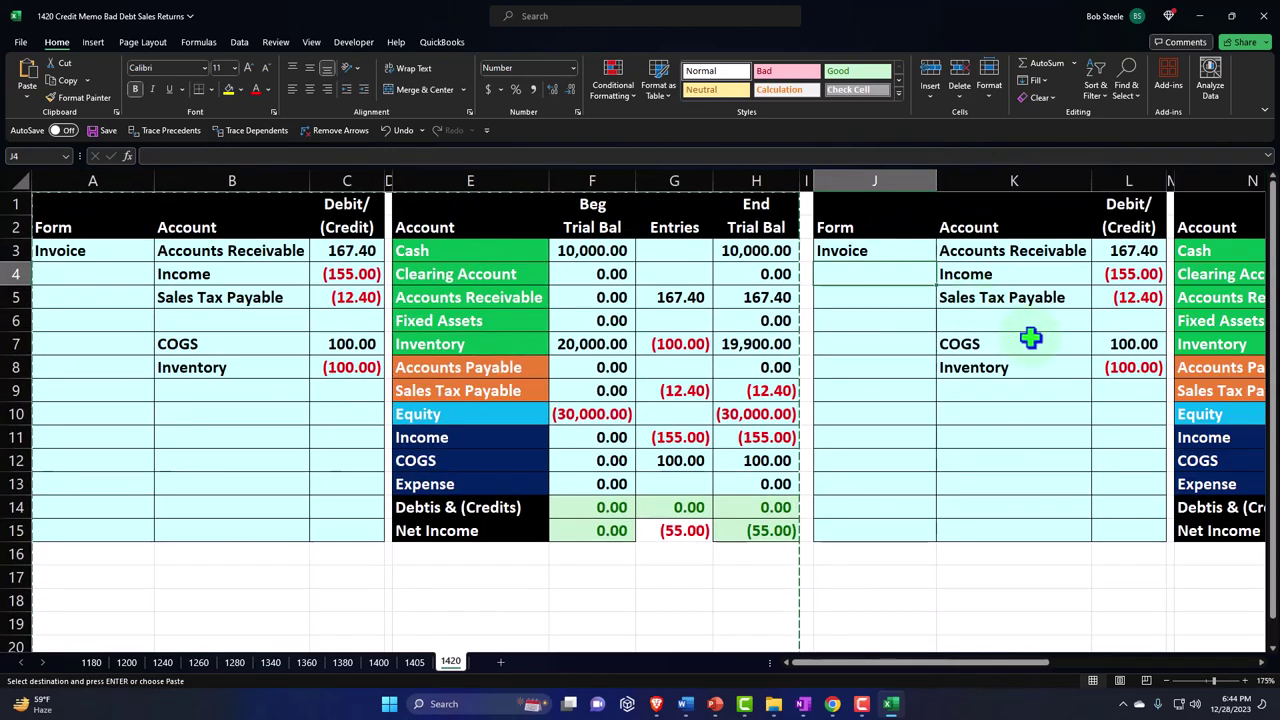
In the copied trial balance, paste the ending balances Q3:Q13 as values into the beginning balance column from O3.
left_click(1029, 337)
key("Right")
key("Right")
key("Right")
key("Right")
key("Right")
key("Right")
key("Right")
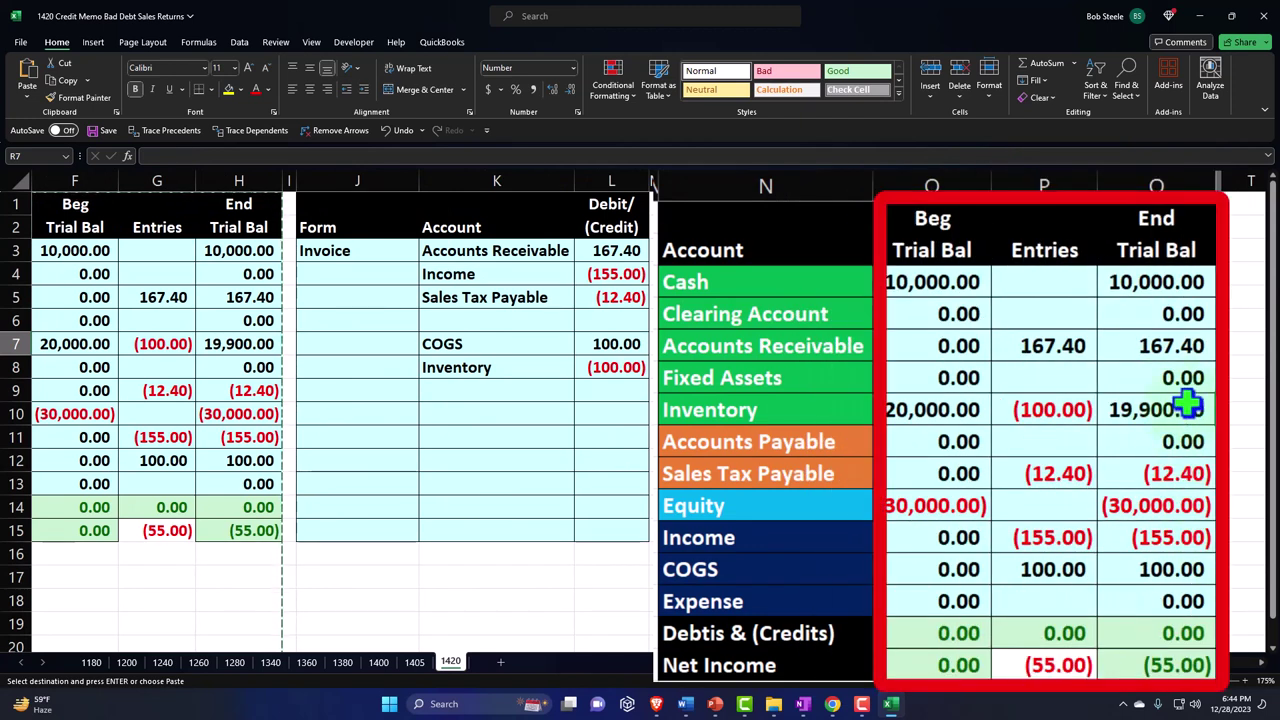
left_click_drag(1168, 282, 1160, 598)
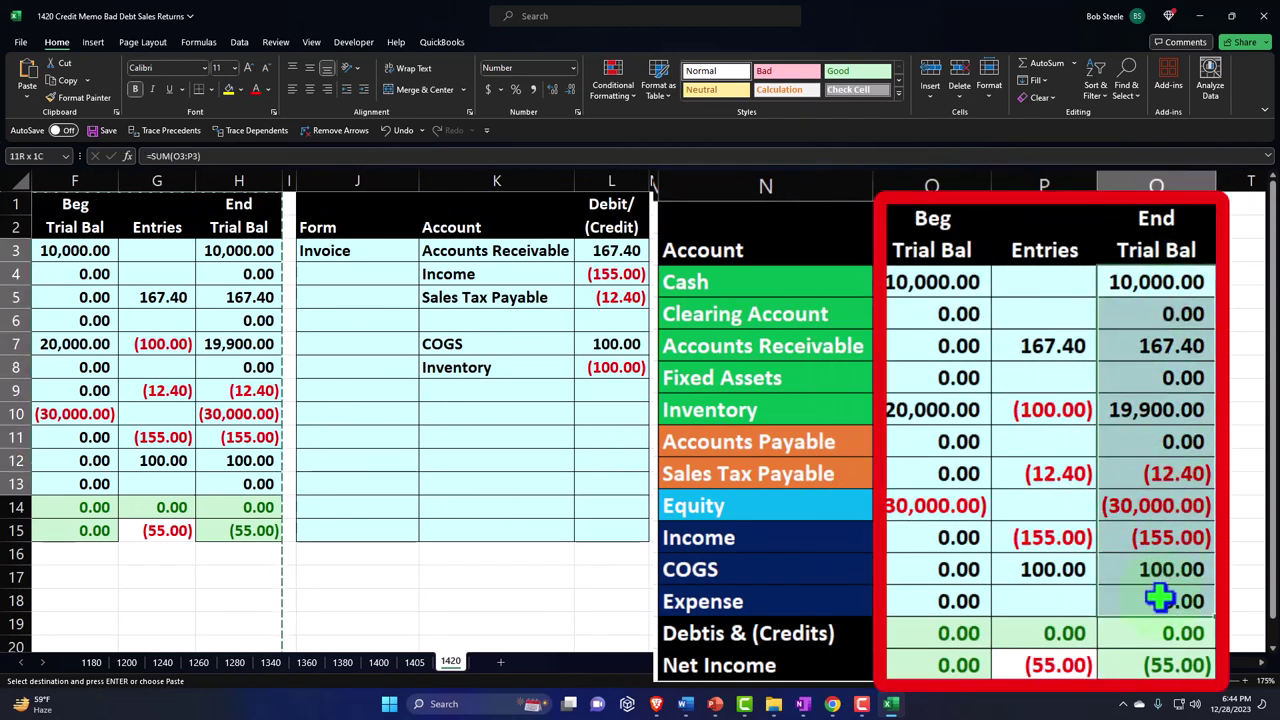
left_click(930, 285)
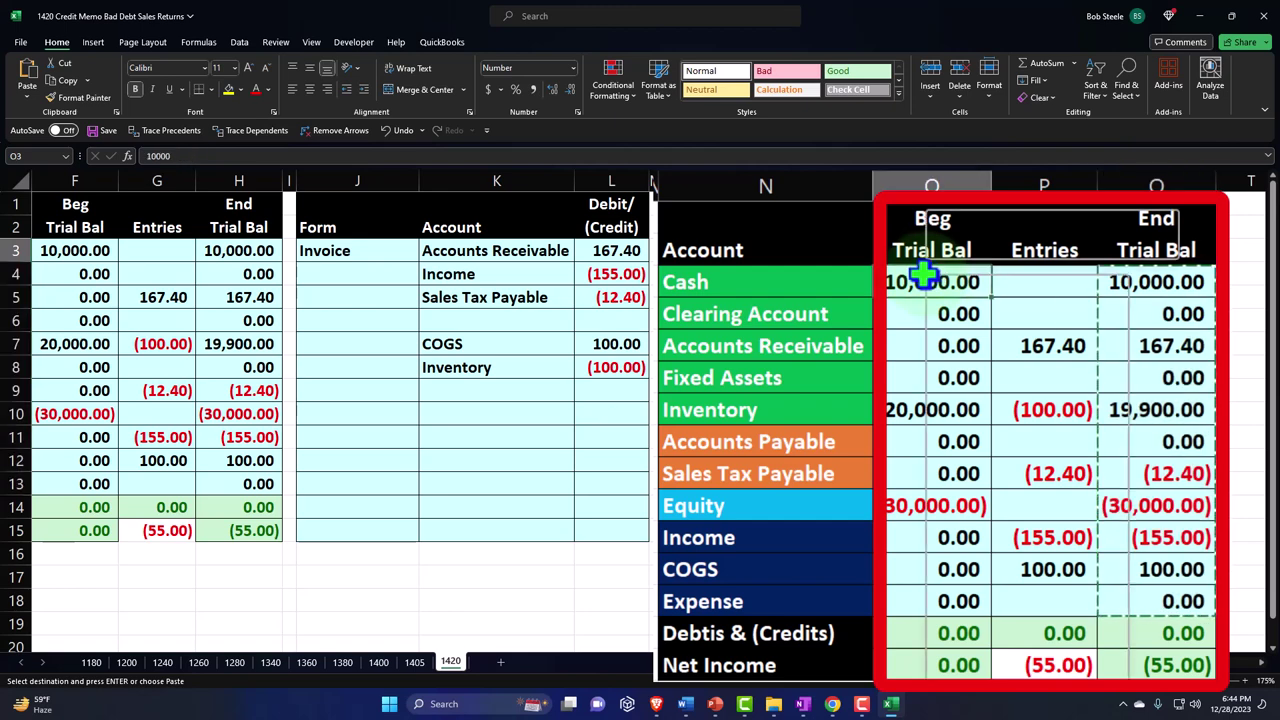
right_click(933, 290)
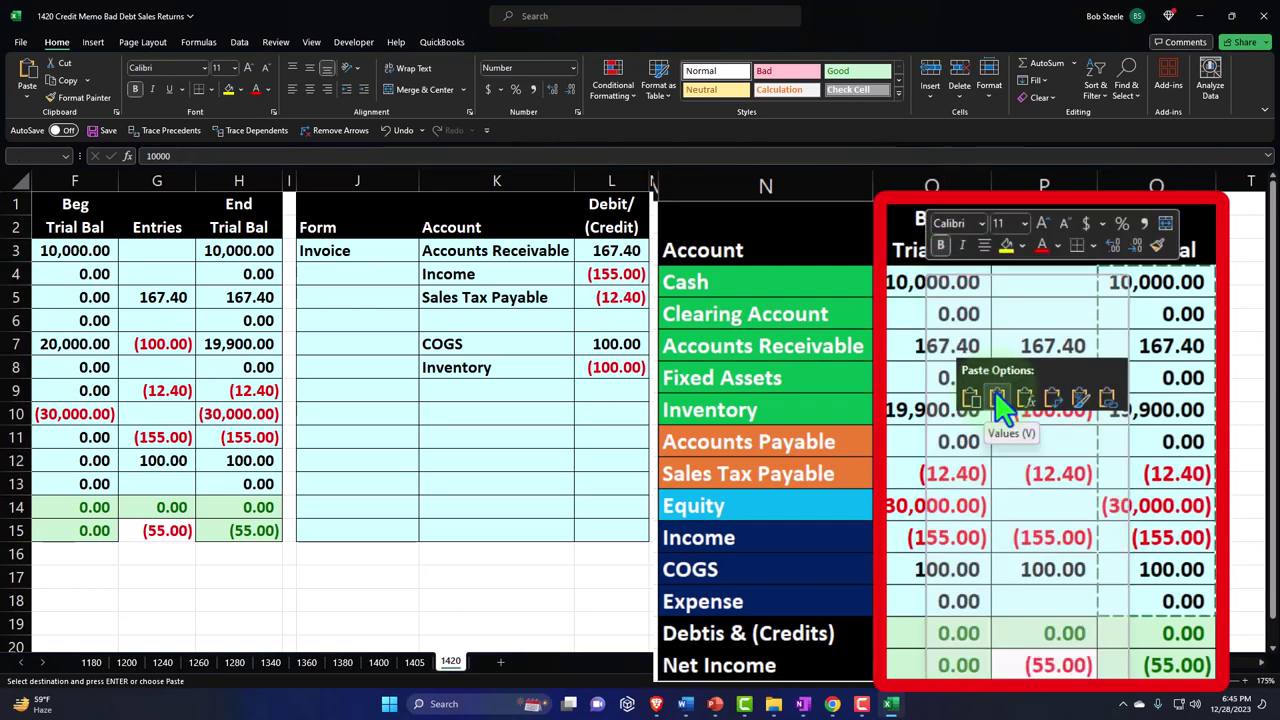
left_click(1000, 400)
Clear the copied table's entries in P3:P12 and its beginning balances for Equity through Expense.
left_click_drag(1045, 290, 1040, 563)
key("Delete")
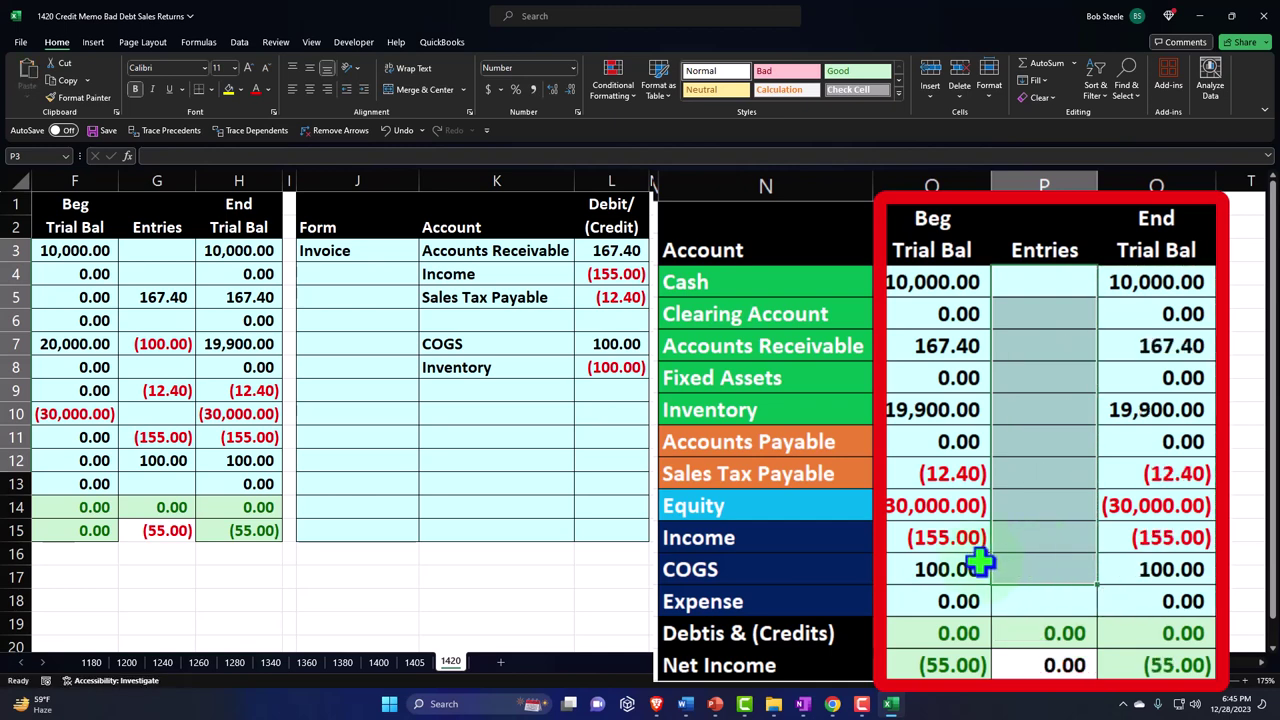
left_click_drag(910, 512, 918, 603)
key("Delete")
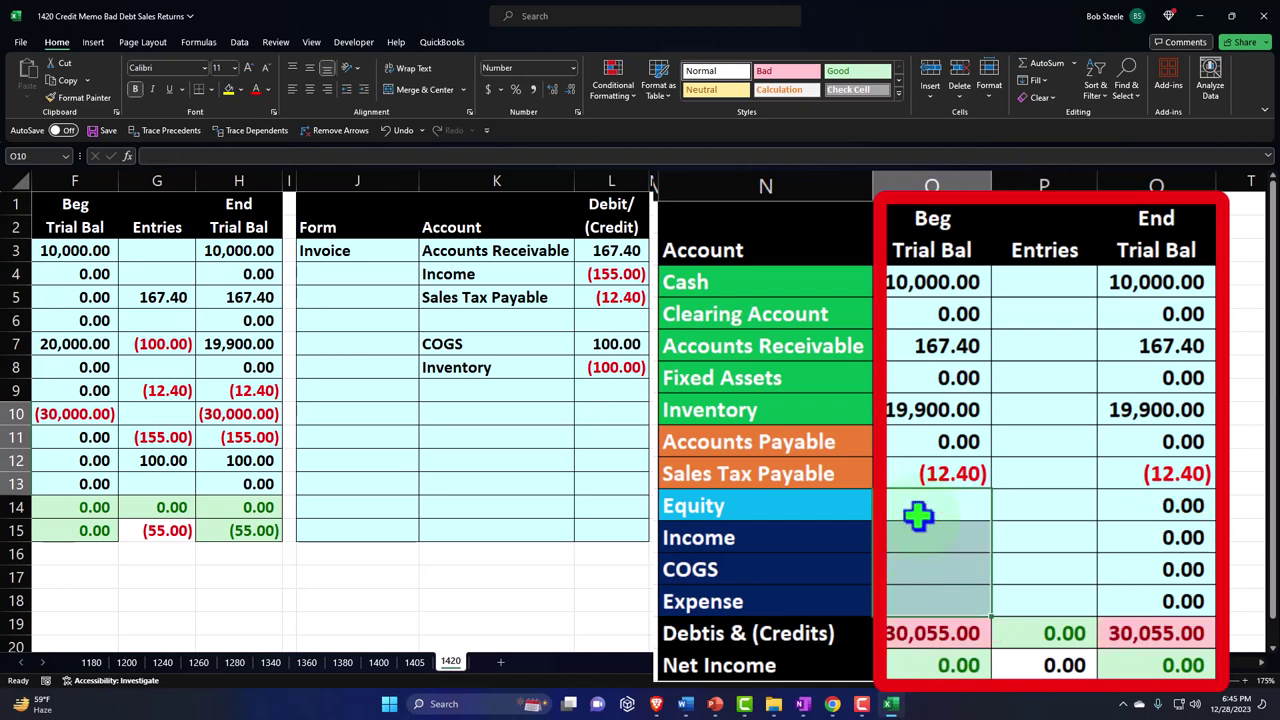
Set the beginning Equity balance in the copied trial balance to -30055.
left_click(918, 513)
type("-30")
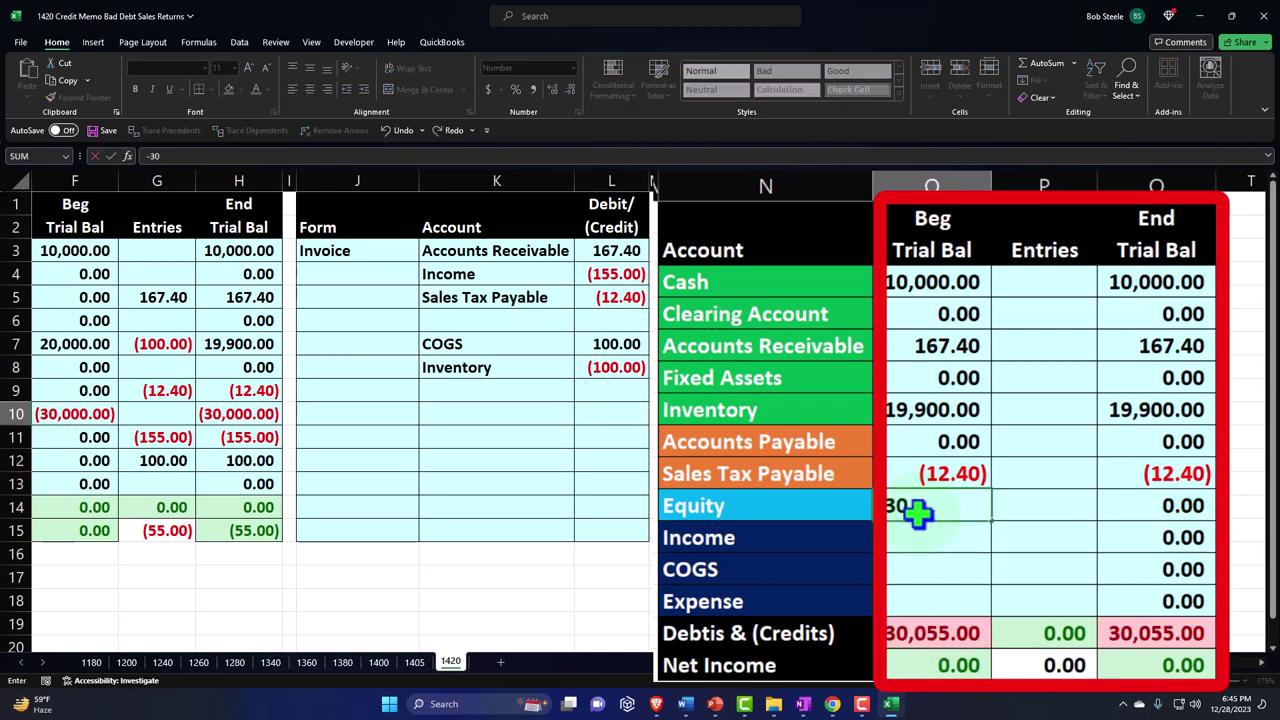
type("055")
key("Return")
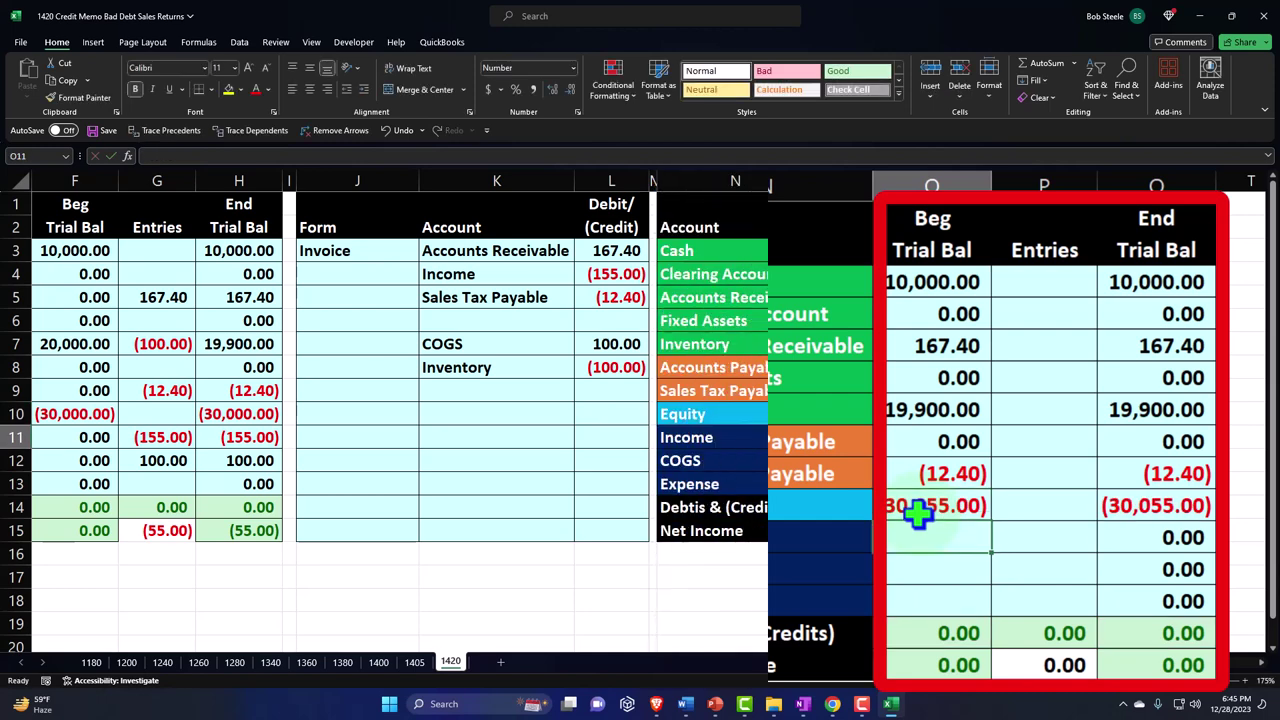
Set the beginning balances for Income, COGS and Expense in the copied trial balance to 0.
left_click_drag(265, 255, 265, 530)
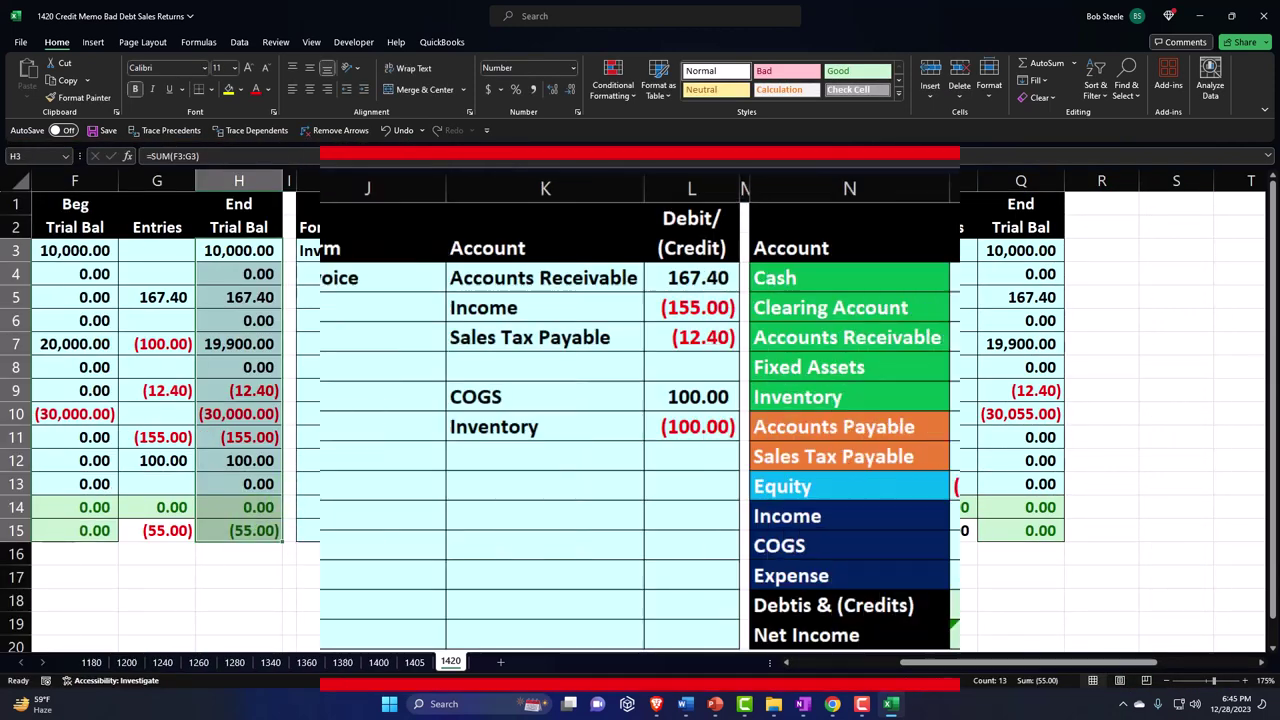
left_click(866, 437)
type("0")
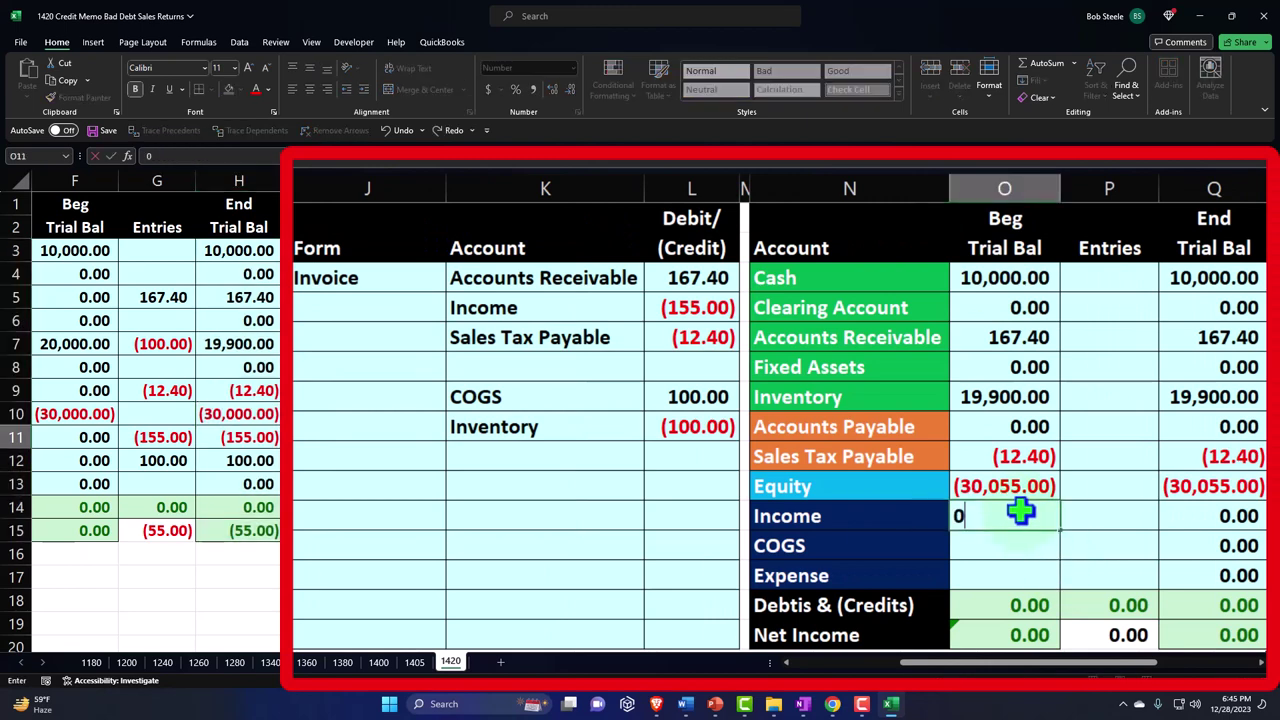
key("Return")
type("0")
key("Return")
type("0")
key("Return")
Change the form label in J3 of the copied entry table to Credit Memo.
key("Left")
key("Left")
key("Left")
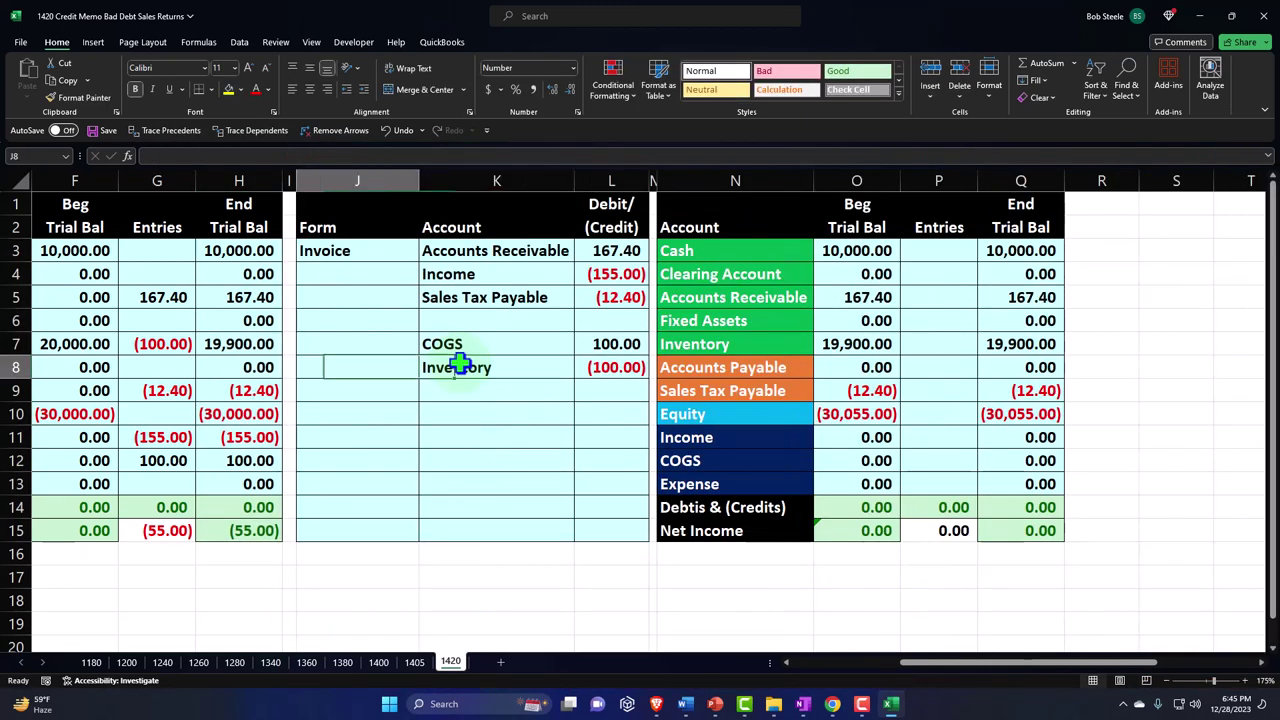
left_click(457, 363)
key("Home")
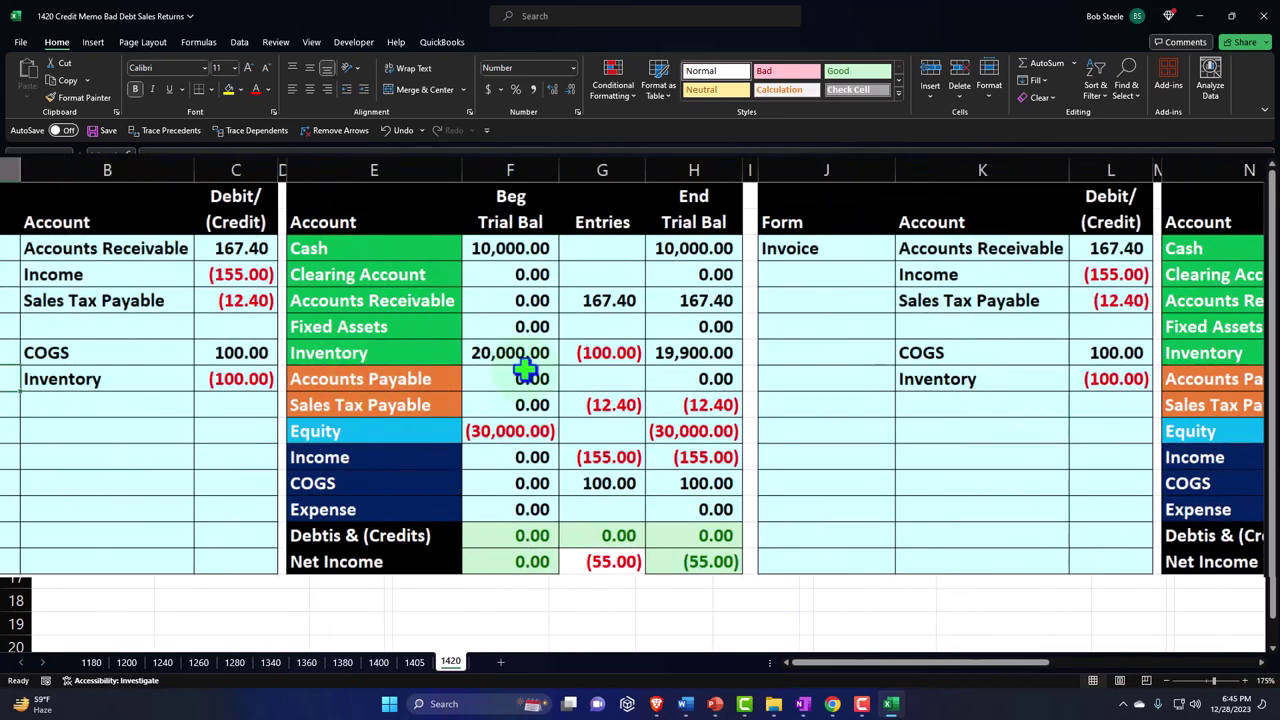
left_click(800, 252)
type("Credit Memo")
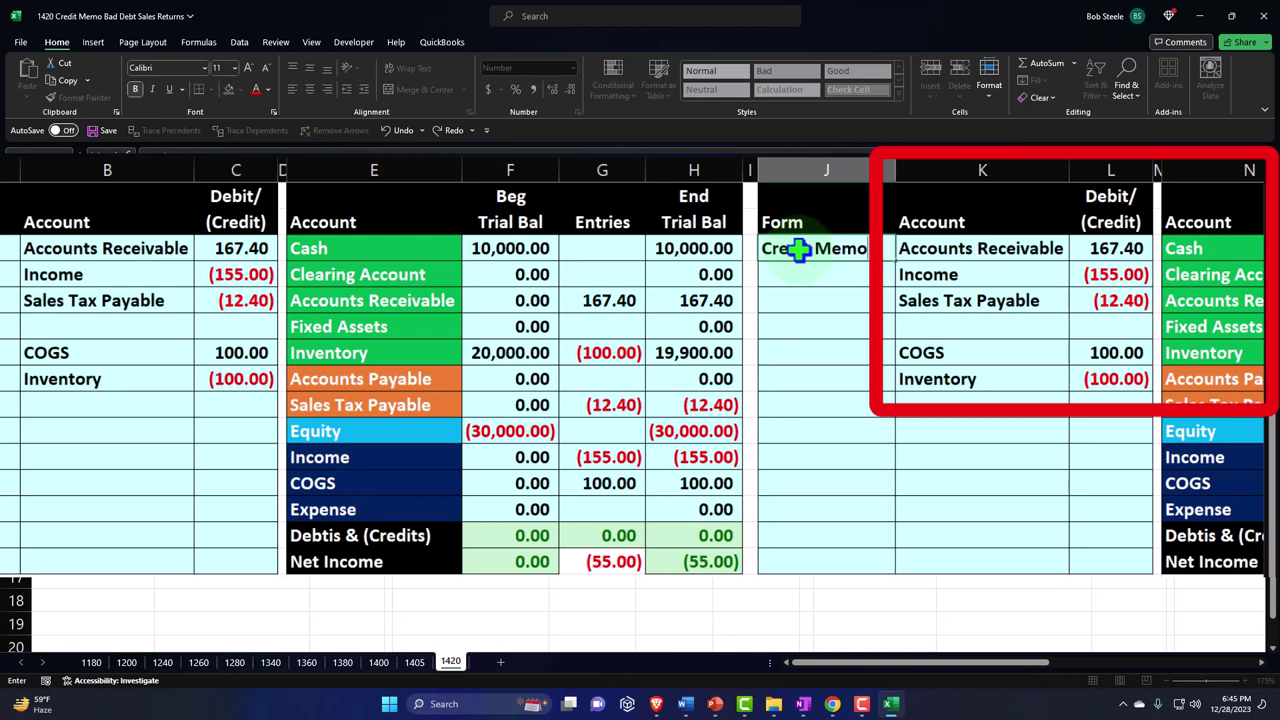
key("Tab")
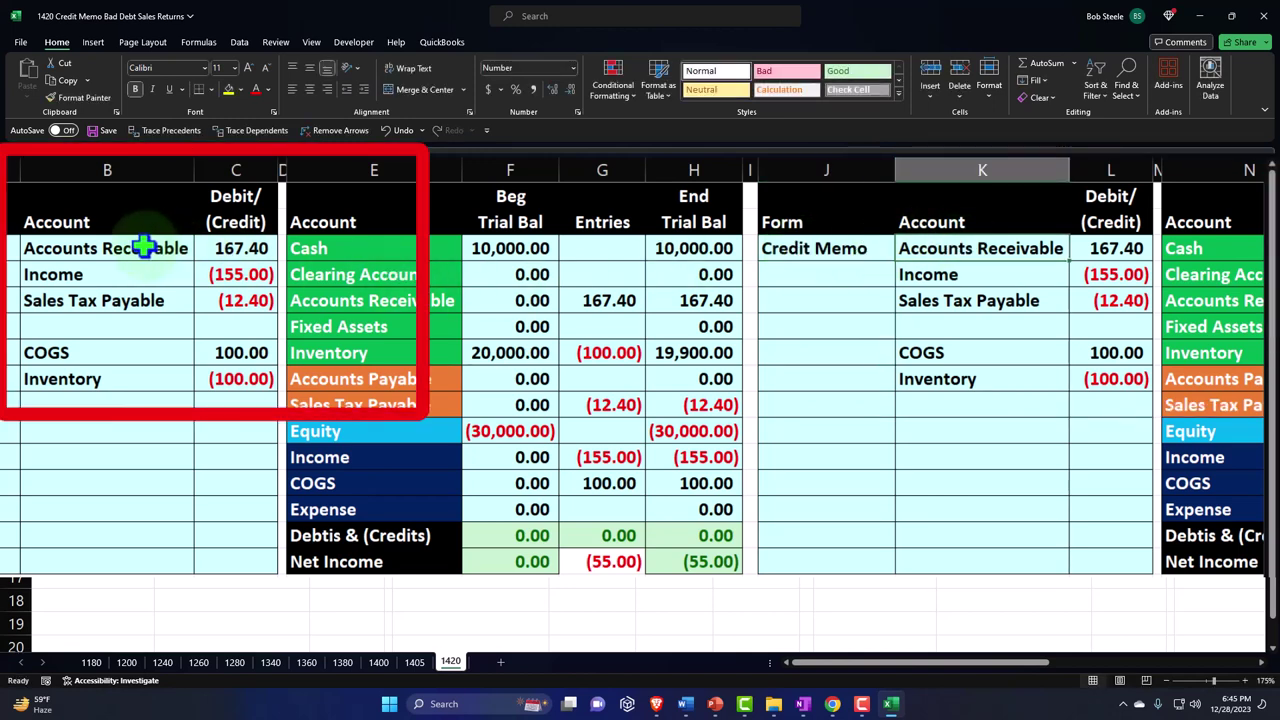
Clear the copied debit/credit amounts in L3:L9 and set the credit memo's Accounts Receivable amount to the formula -C3.
left_click_drag(1097, 251, 1088, 399)
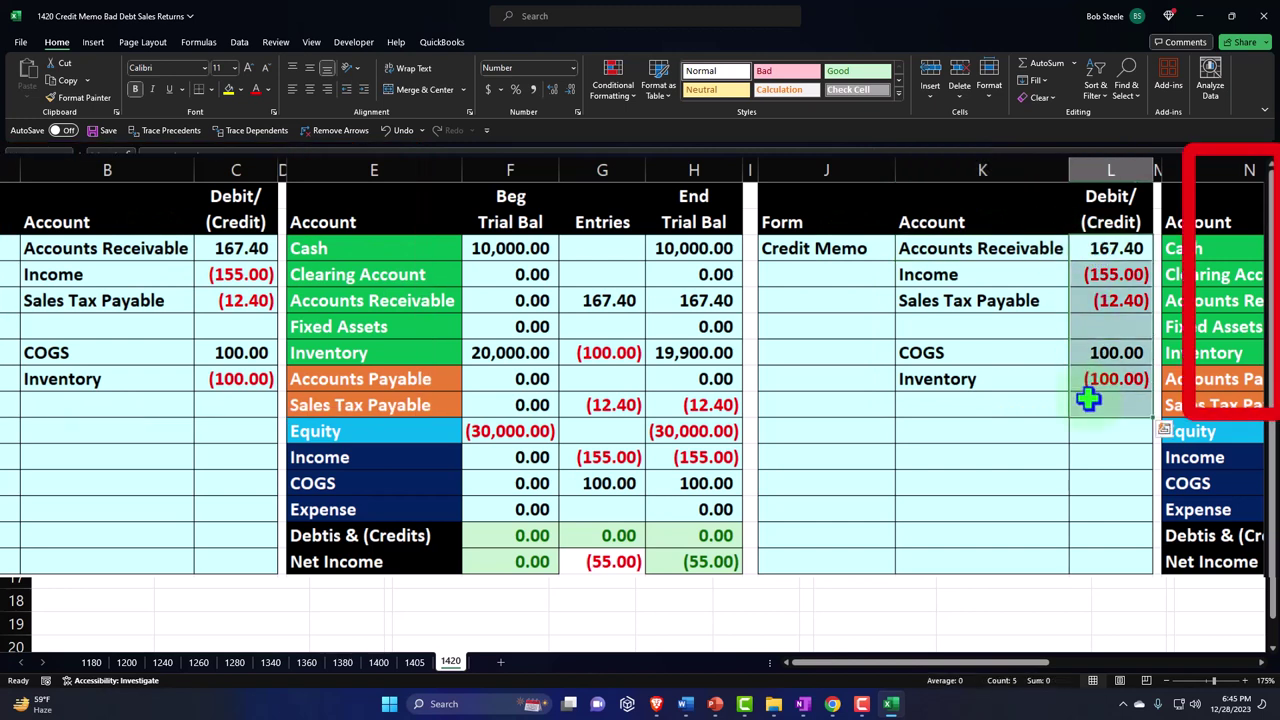
key("Delete")
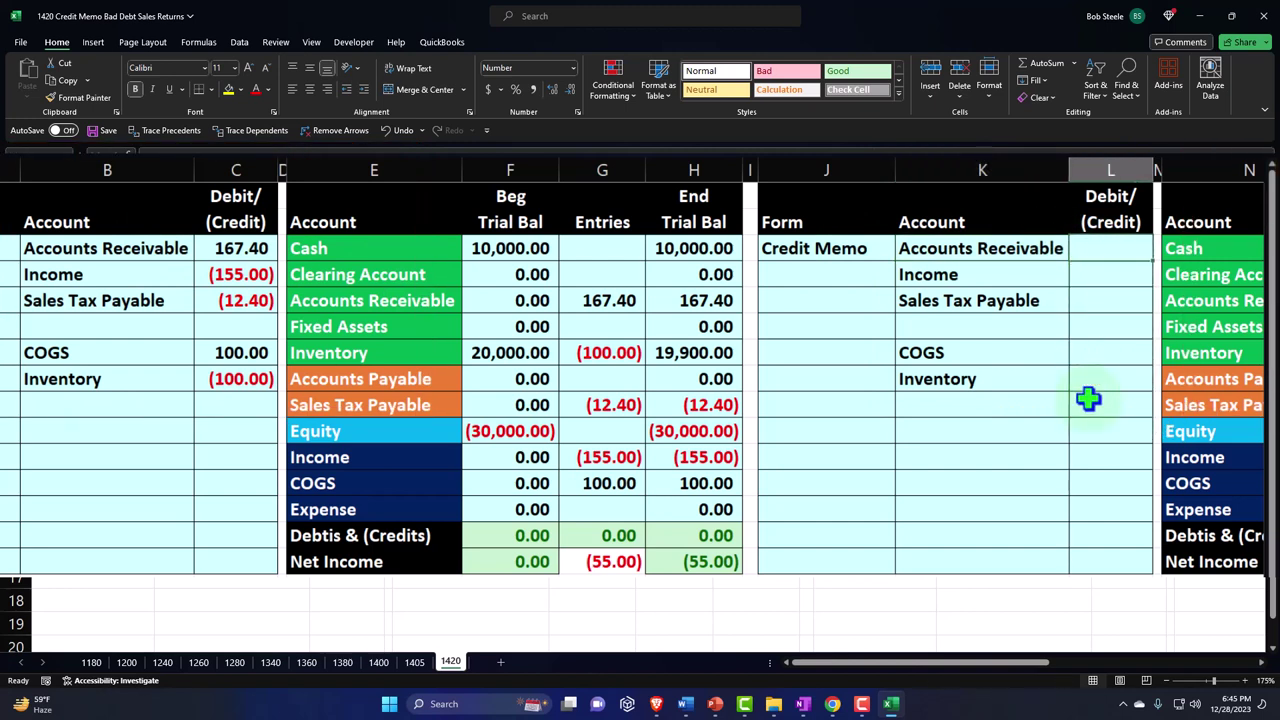
type("-")
key("Left")
key("Left")
key("Left")
key("Left")
key("Left")
key("Left")
key("Left")
key("Left")
key("Left")
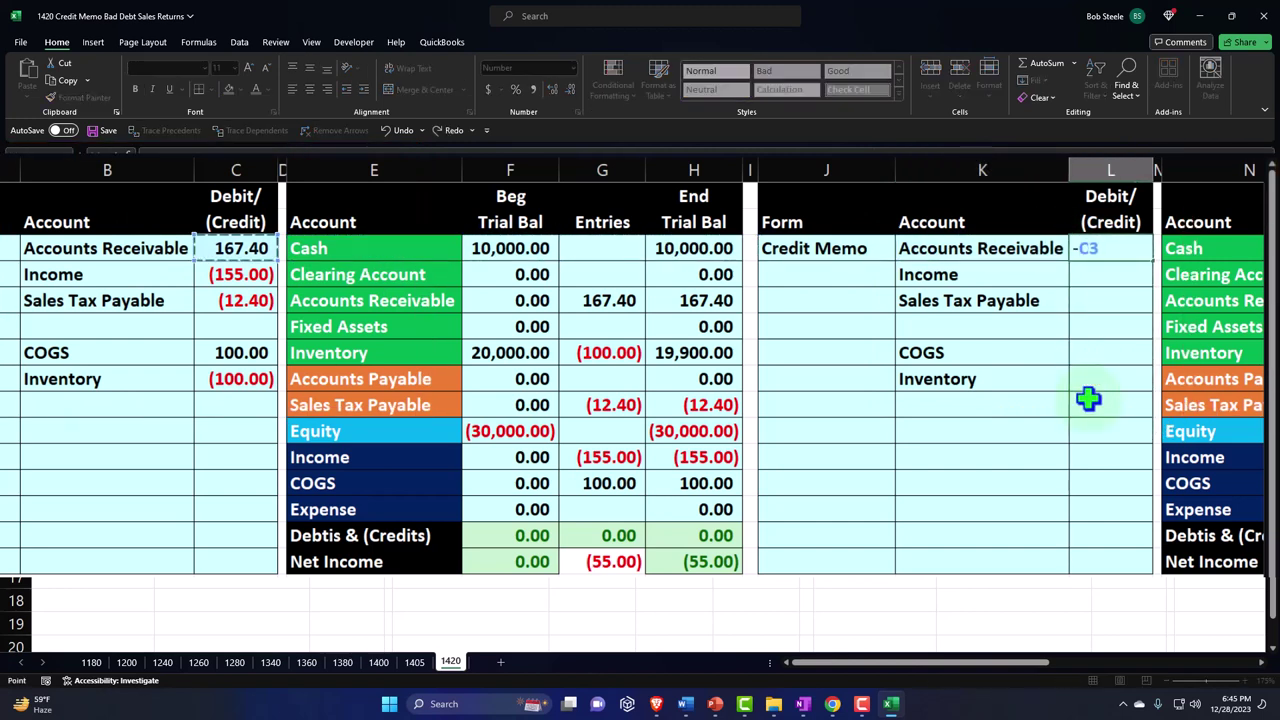
key("Return")
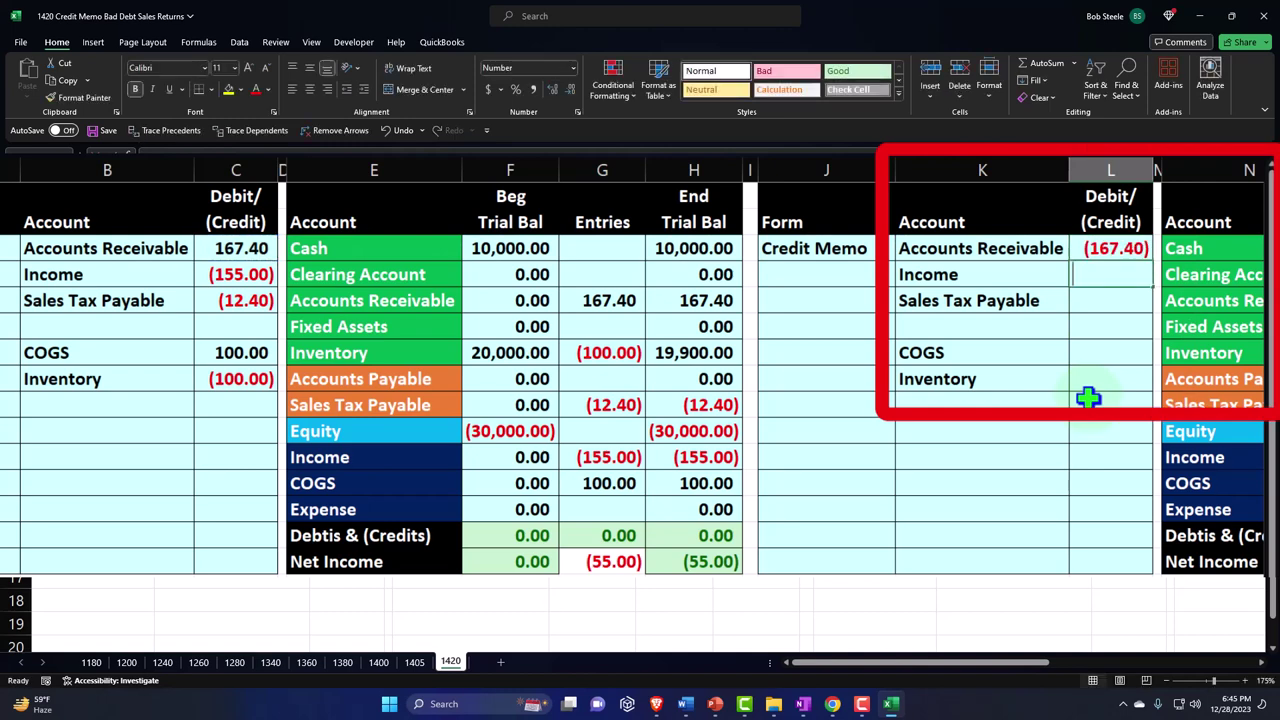
Set the credit memo's Income amount in L4 to the negative of the invoice's Income amount, -C4.
type("+")
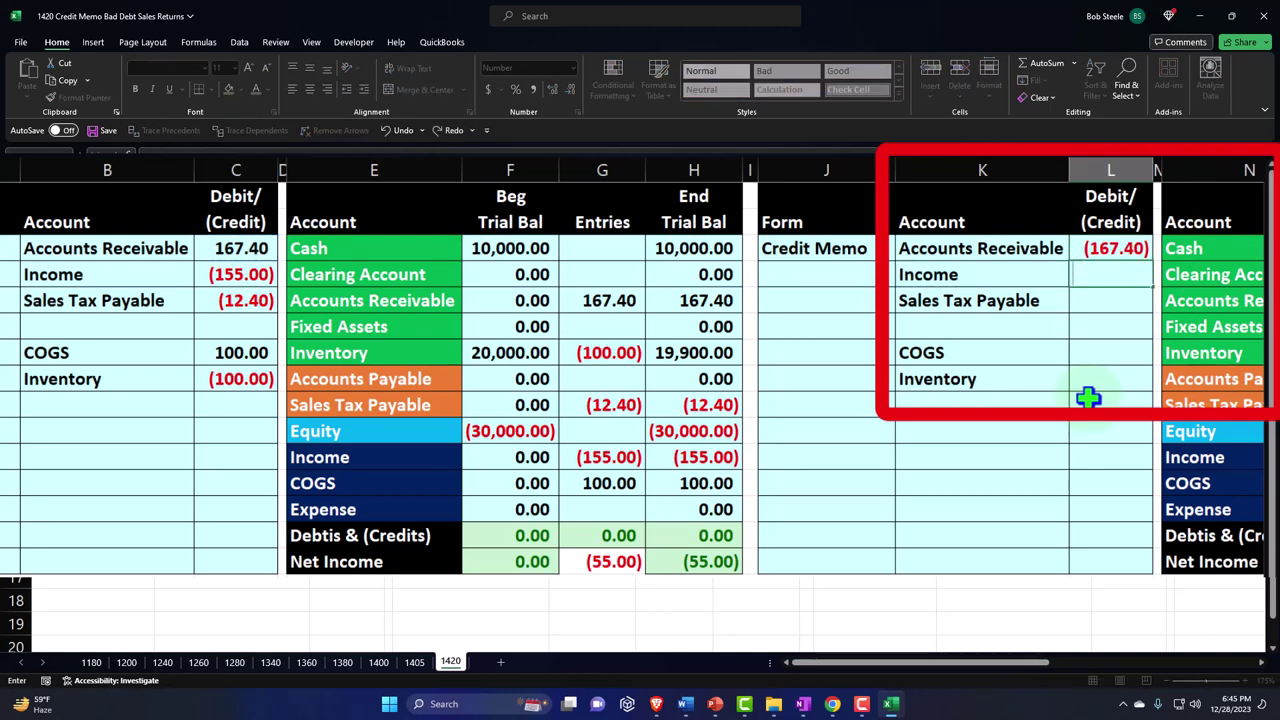
type("-")
key("Left")
key("Left")
key("Left")
key("Left")
key("Left")
key("Left")
key("Left")
key("Left")
key("Left")
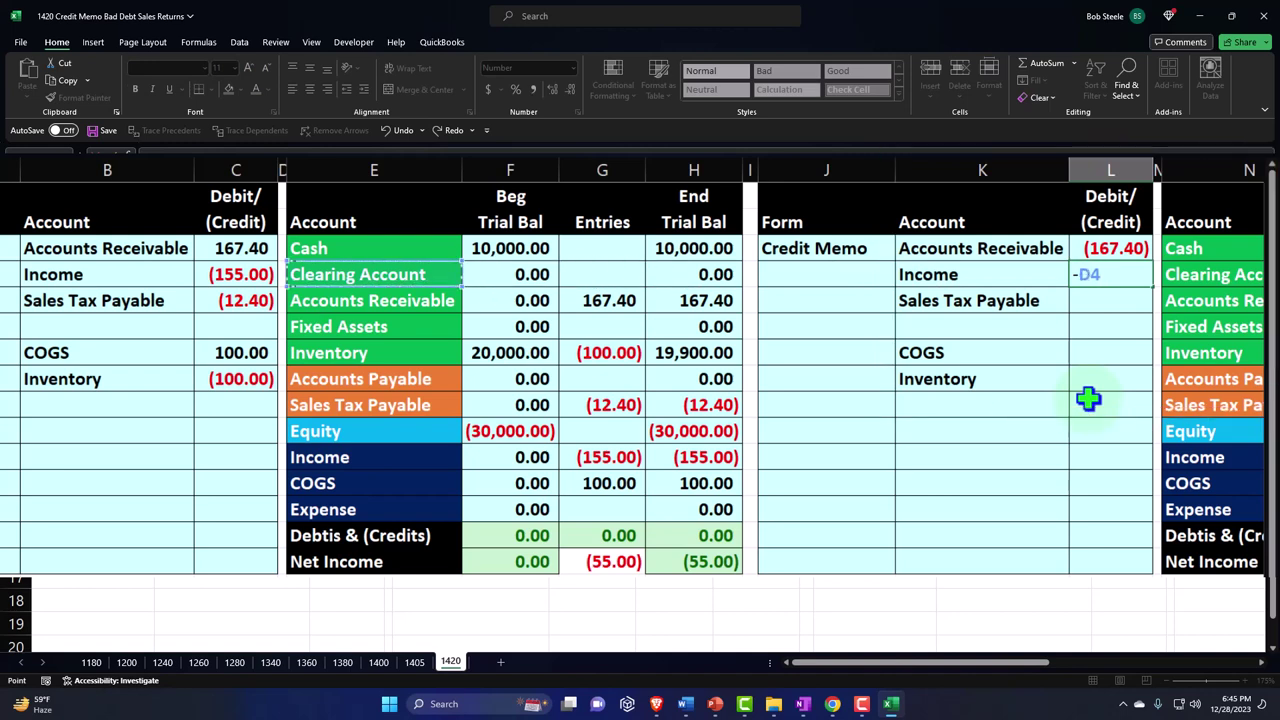
key("Return")
Set the credit memo's Sales Tax Payable amount in L5 to the negative of the invoice's amount, -C5.
type("-")
key("Left")
key("Left")
key("Left")
key("Left")
key("Left")
key("Left")
key("Left")
key("Left")
key("Left")
key("Return")
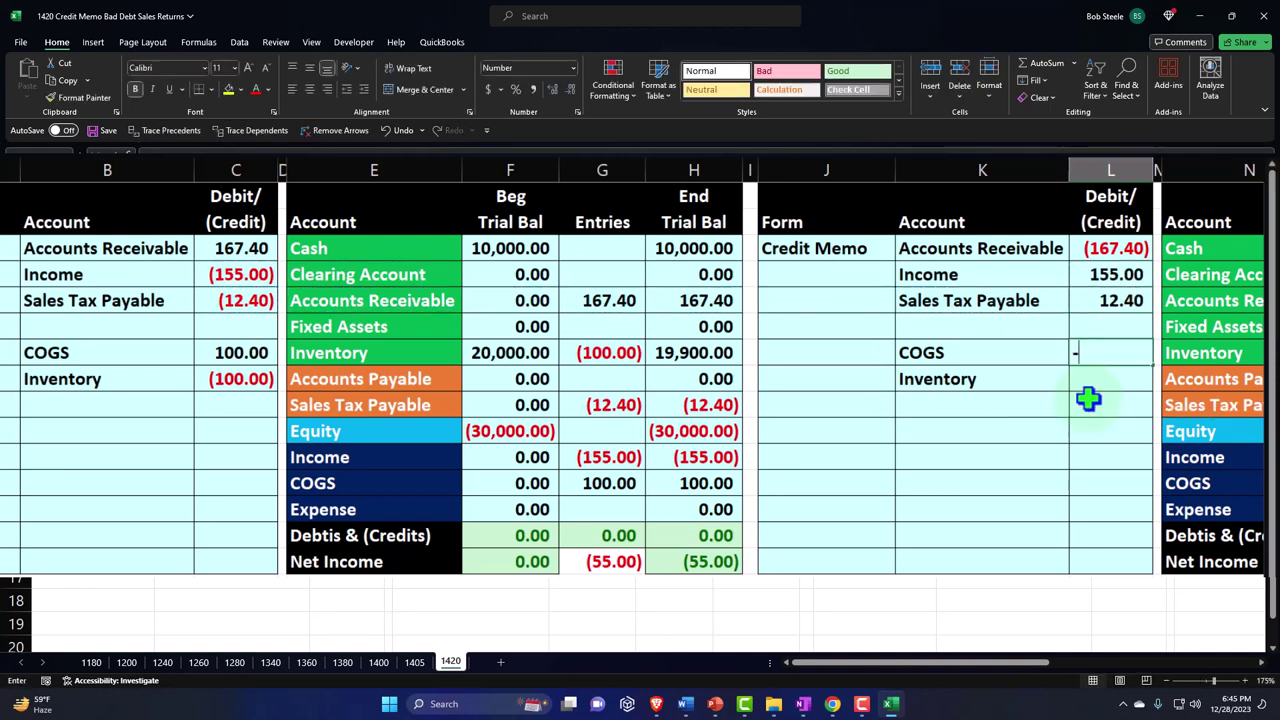
Set the credit memo's COGS amount in L7 to the negative of the invoice's COGS amount, -C7.
type("-")
key("Left")
key("Left")
key("Left")
key("Left")
key("Left")
key("Left")
key("Left")
key("Left")
key("Left")
key("Return")
Set the credit memo's Inventory amount in L8 to the negative of the invoice's Inventory amount, -C8.
type("-")
key("Left")
key("Left")
key("Left")
key("Left")
key("Left")
key("Left")
key("Left")
key("Left")
key("Left")
key("Return")
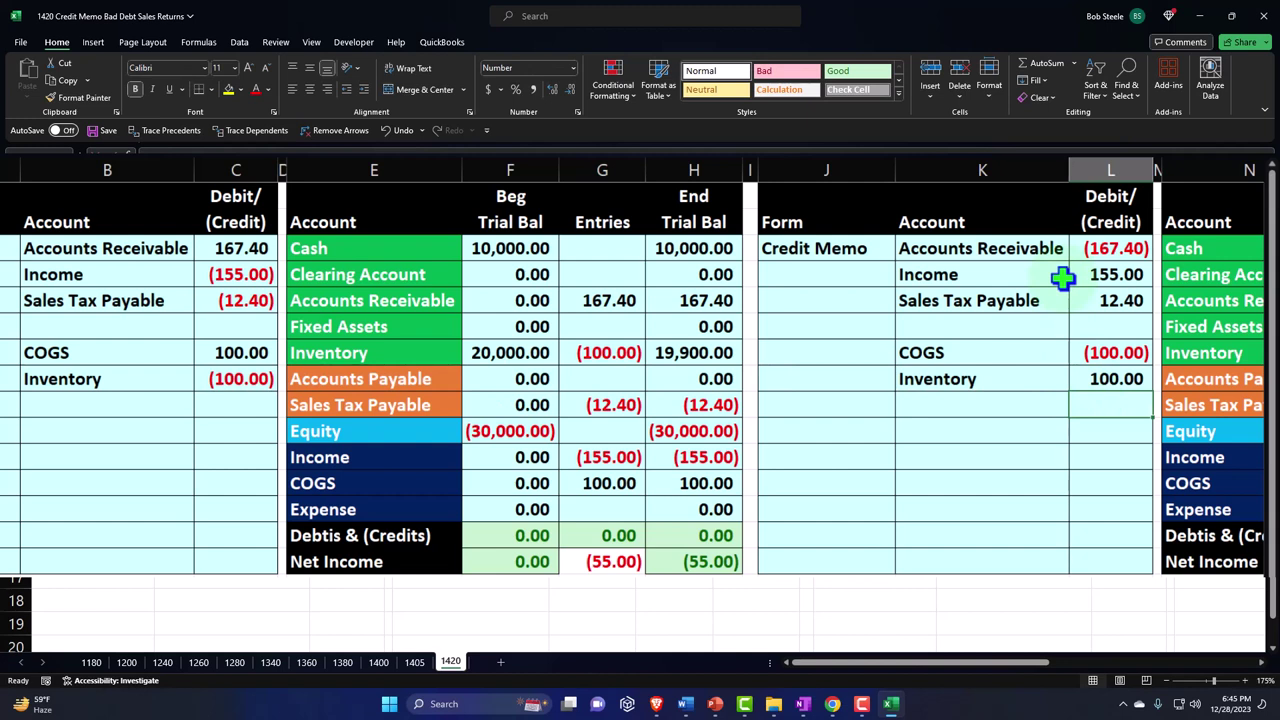
Highlight the Income account and its amount in the credit memo entry, K4:L4, in yellow.
left_click_drag(92, 258, 205, 388)
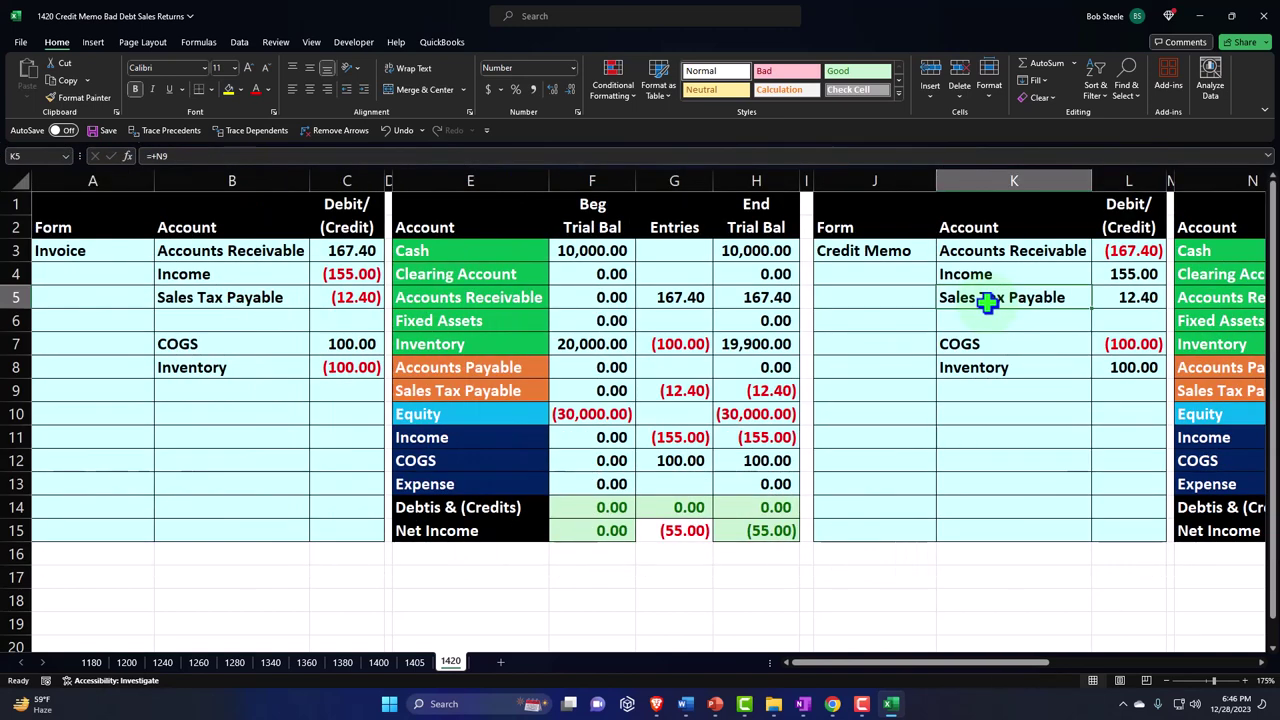
key("Right")
key("Right")
key("Right")
key("Right")
key("Right")
key("Right")
key("Right")
key("Right")
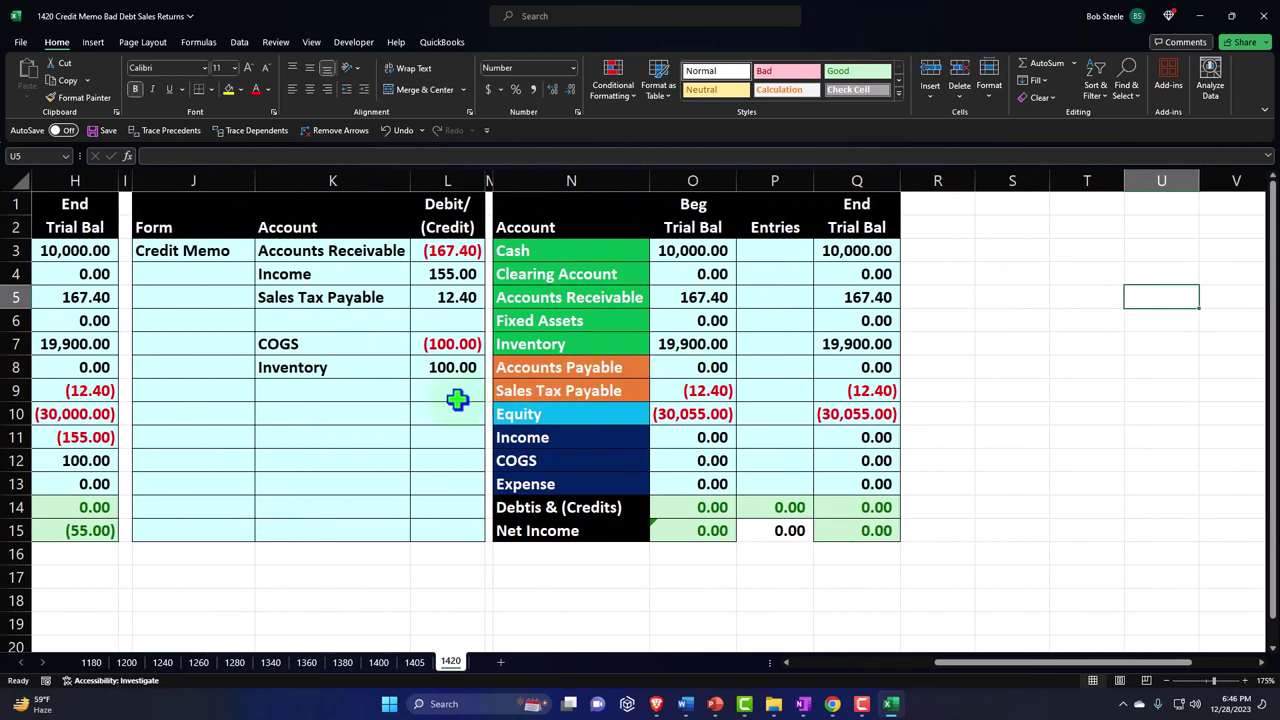
left_click(316, 275)
left_click_drag(390, 308, 525, 306)
left_click(228, 90)
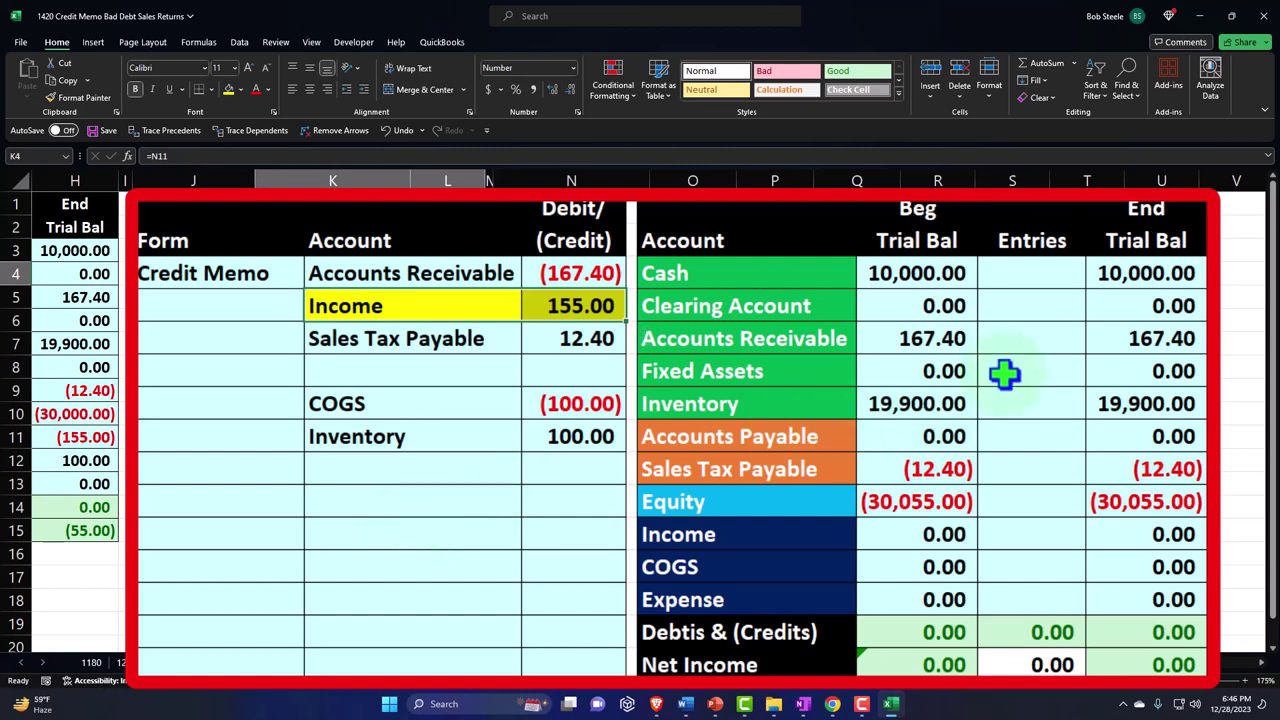
Link the Accounts Receivable entry in P5 of the second trial balance to the credit memo amount with =L3.
left_click(1021, 310)
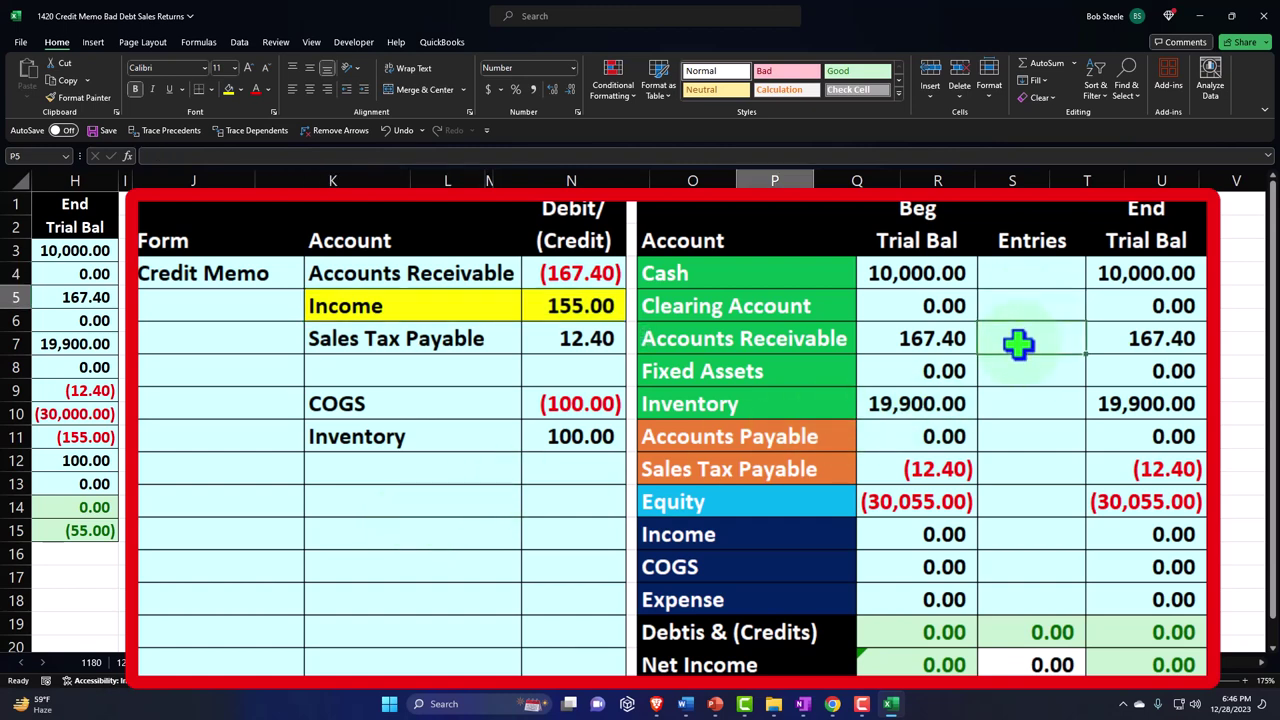
type("=")
key("Left")
key("Left")
key("Left")
key("Up")
key("Up")
key("Up")
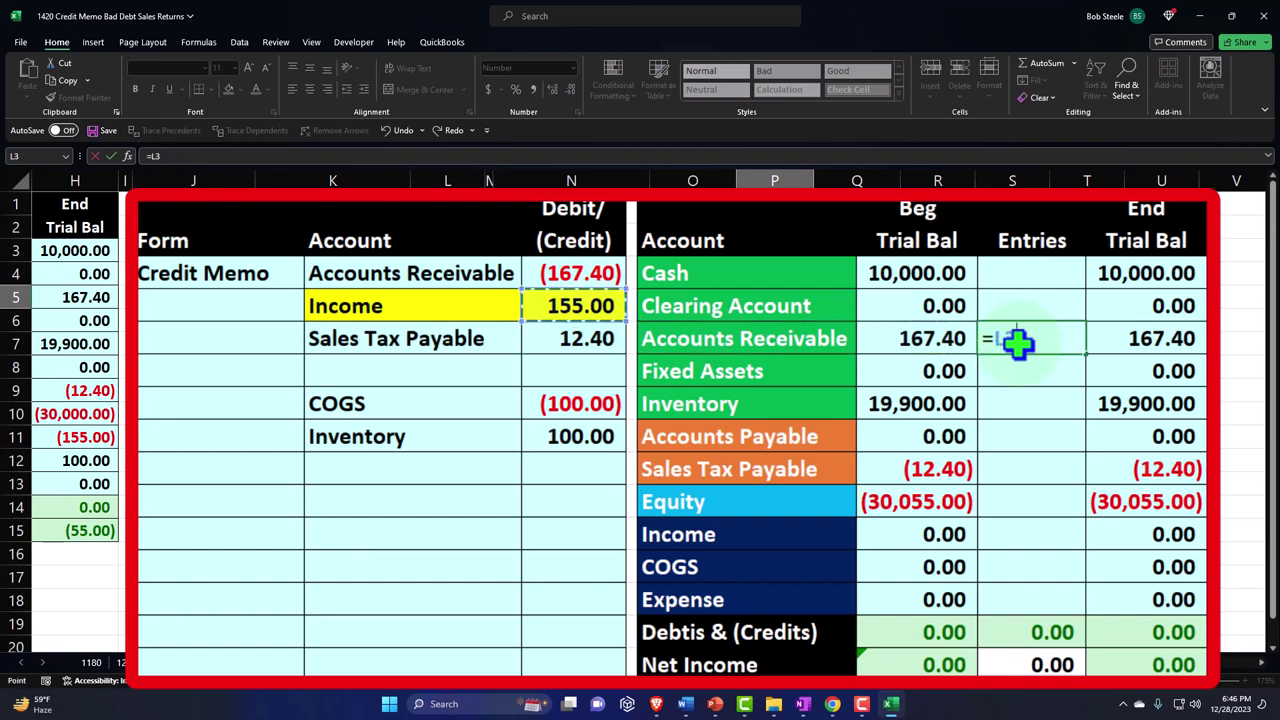
key("Return")
Link the Income entry in P11 of the second trial balance to the credit memo's Income amount with =L4.
key("Down")
key("Down")
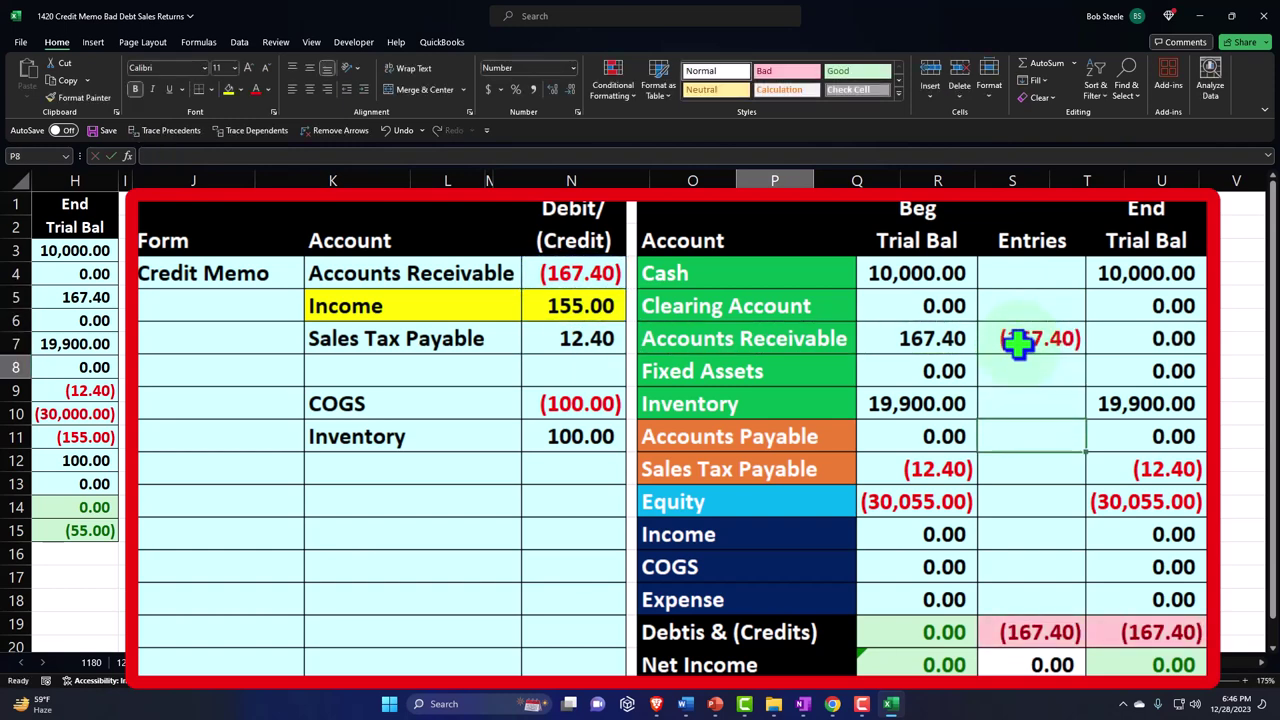
key("Down")
key("Down")
key("Down")
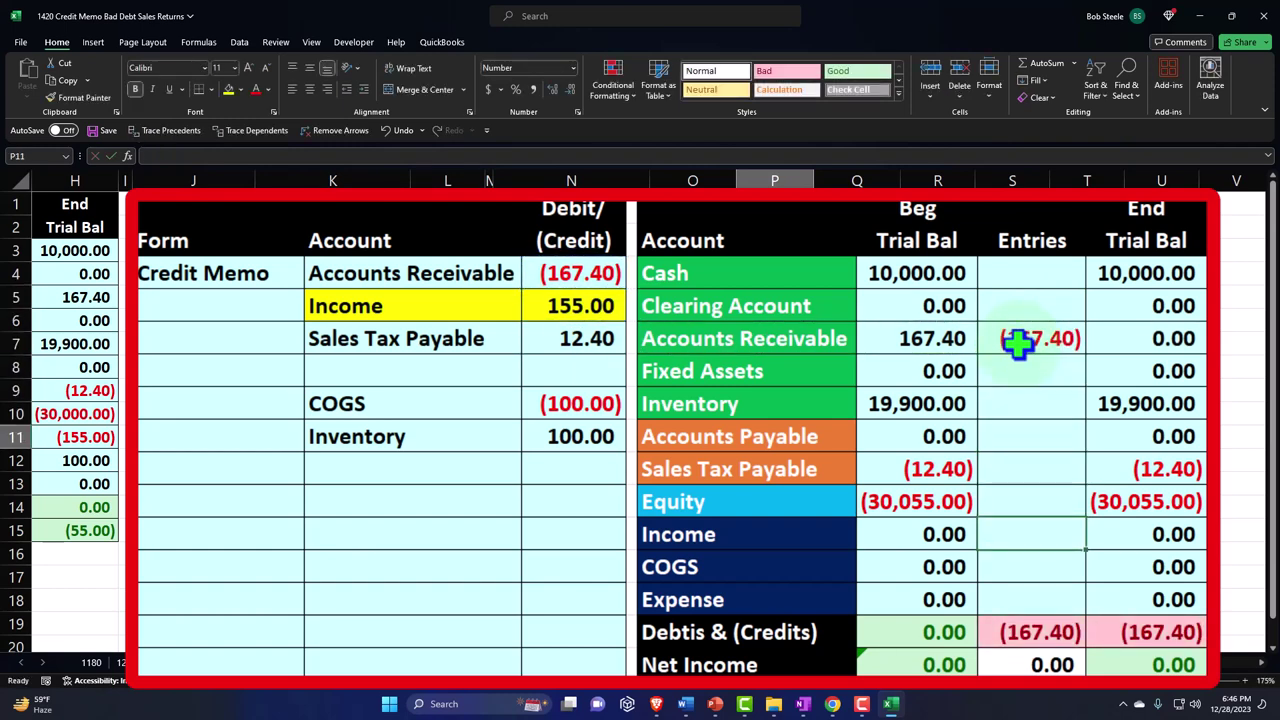
type("=")
key("Left")
key("Left")
key("Left")
key("Left")
key("Up")
key("Up")
key("Up")
key("Up")
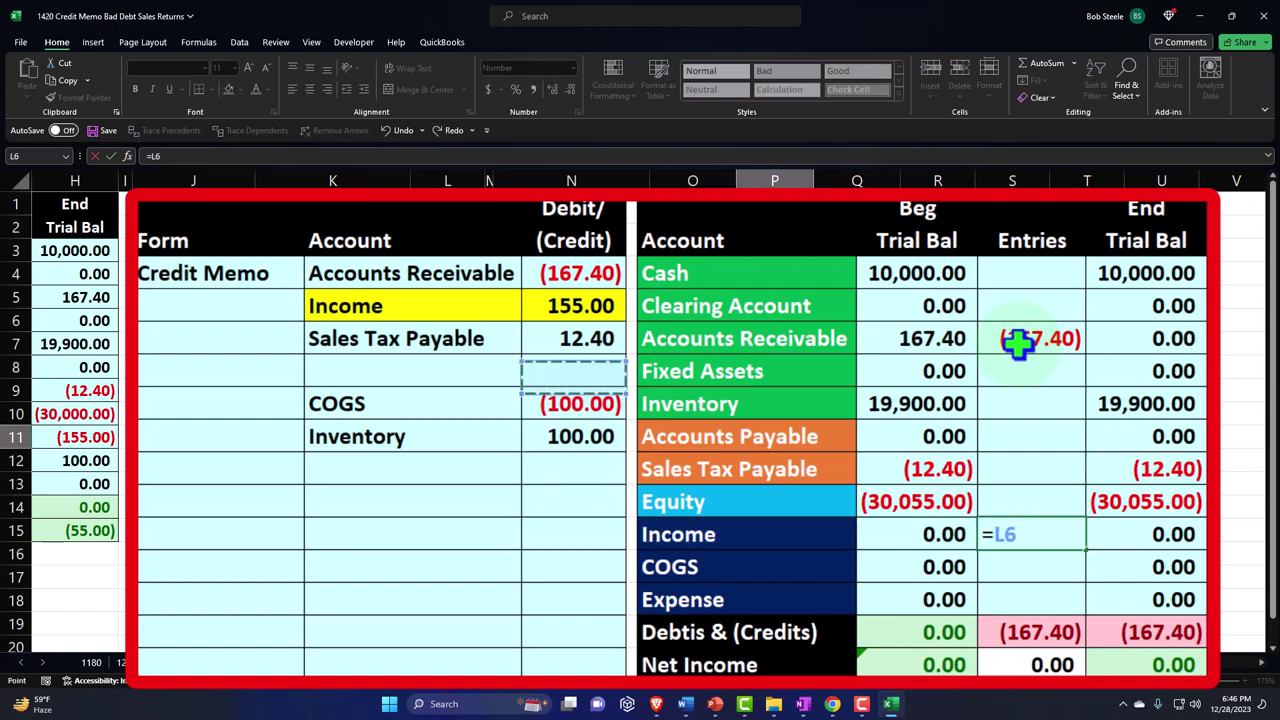
key("Up")
key("Up")
key("Up")
key("Tab")
Compare the original invoice's trial balance with the credit memo's entry and trial balance.
key("Left")
key("Left")
key("Left")
key("Left")
key("Left")
key("Left")
key("Left")
key("Left")
key("Left")
key("Left")
key("Left")
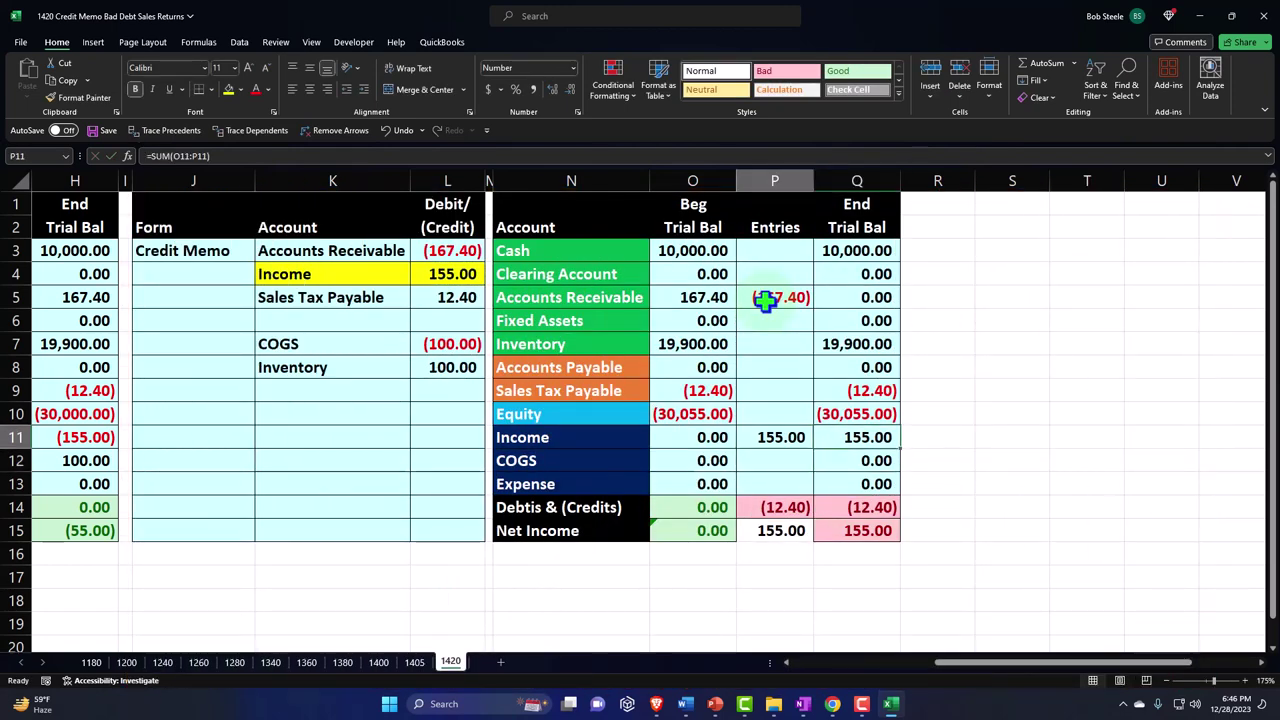
key("Right")
key("Right")
key("Right")
key("Right")
key("Right")
key("Right")
key("Right")
key("Right")
key("Right")
key("Right")
key("Right")
key("Right")
key("Right")
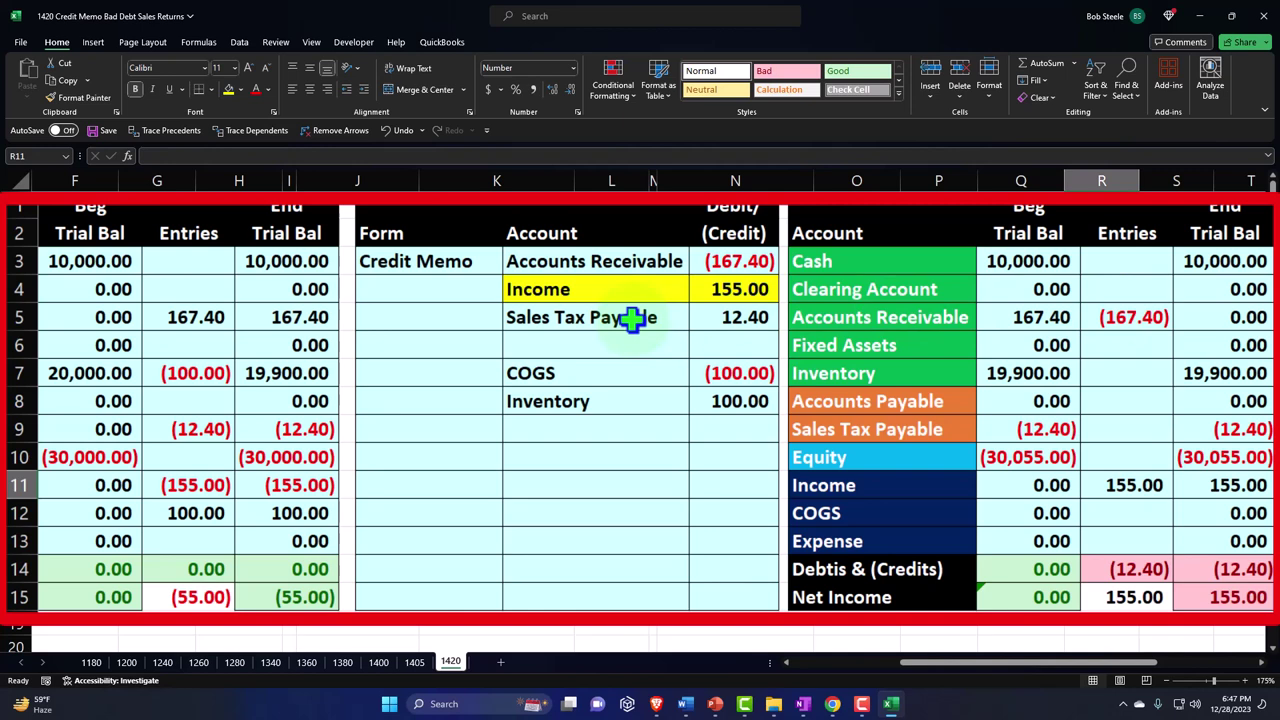
Link the Sales Tax Payable entry in P9 of the second trial balance to the credit memo amount with =L5.
left_click(1148, 429)
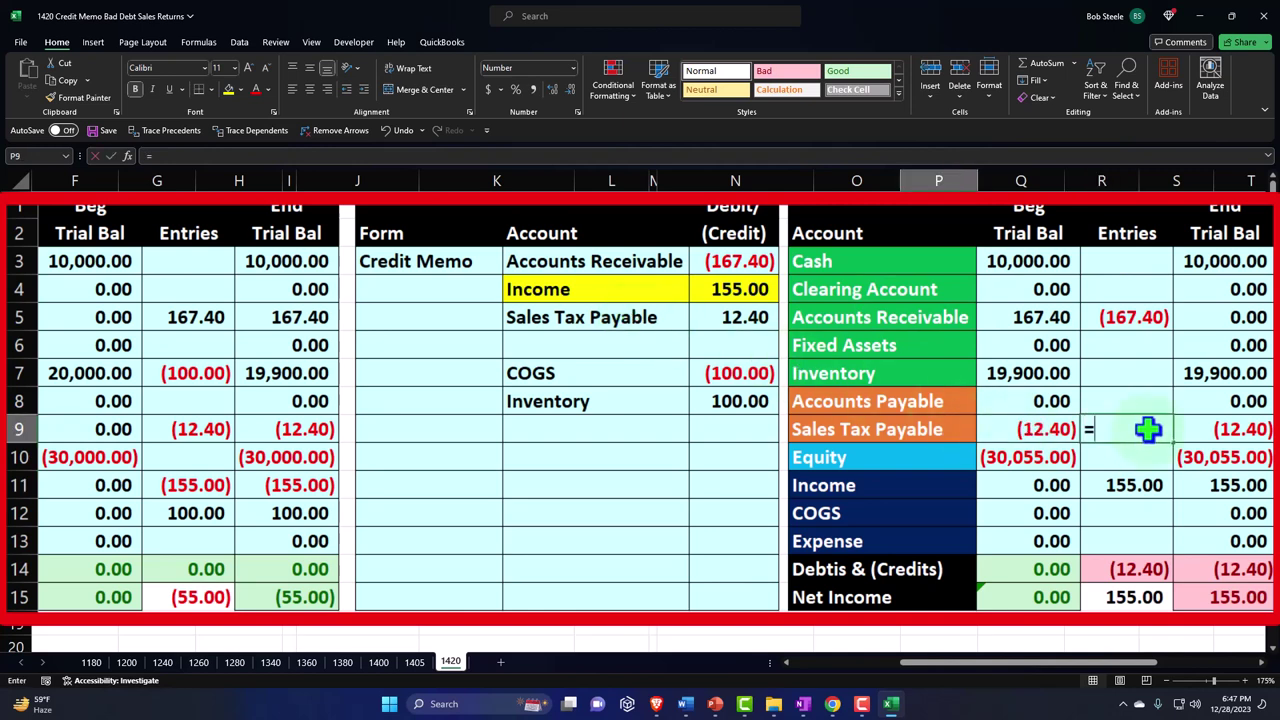
type("=")
key("Left")
key("Left")
key("Left")
key("Left")
key("Up")
key("Up")
key("Up")
key("Up")
key("Return")
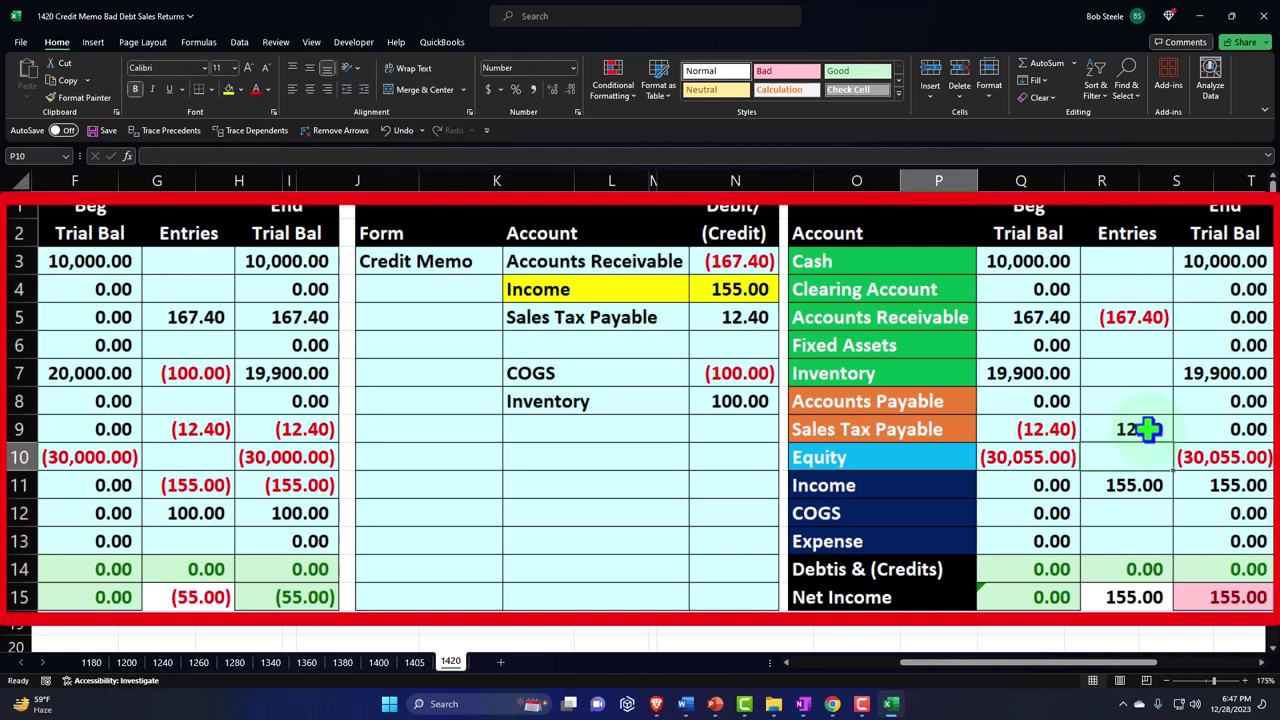
Link the COGS entry in P12 of the second trial balance to the credit memo's COGS amount with =L7.
key("Down")
key("Down")
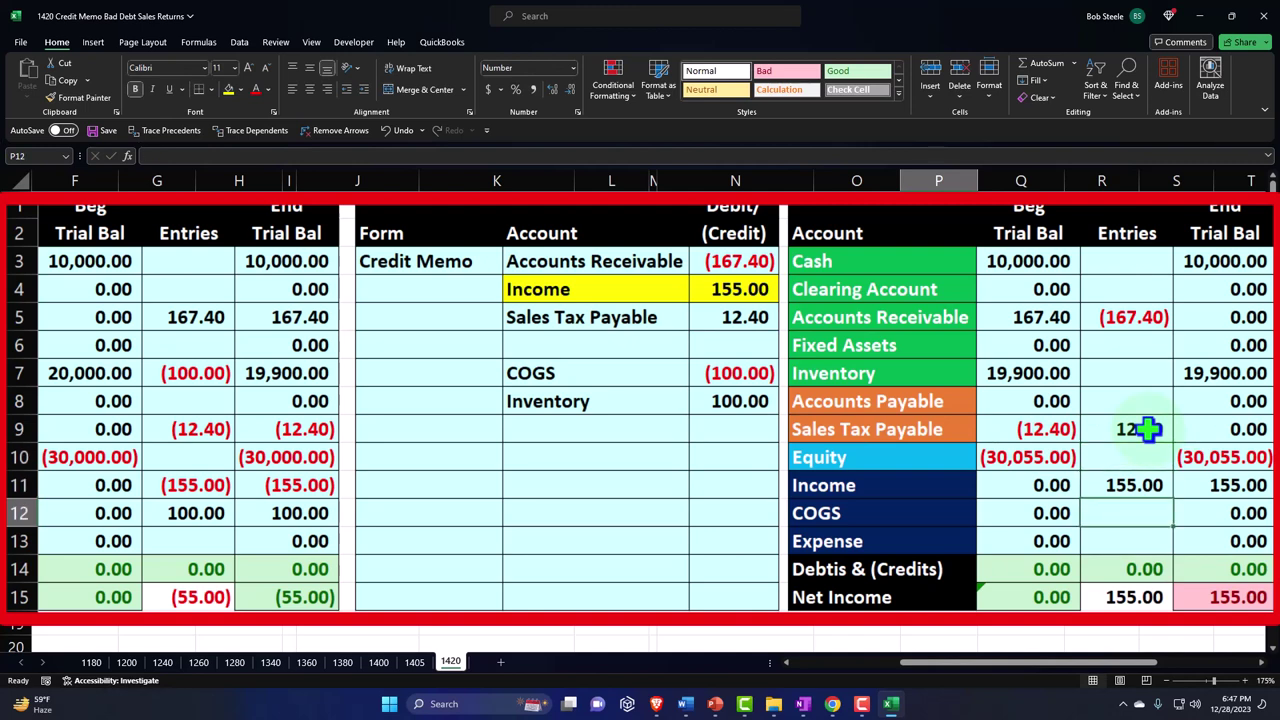
type("=")
key("Left")
key("Left")
key("Left")
key("Left")
key("Up")
key("Up")
key("Up")
key("Up")
key("Up")
key("Tab")
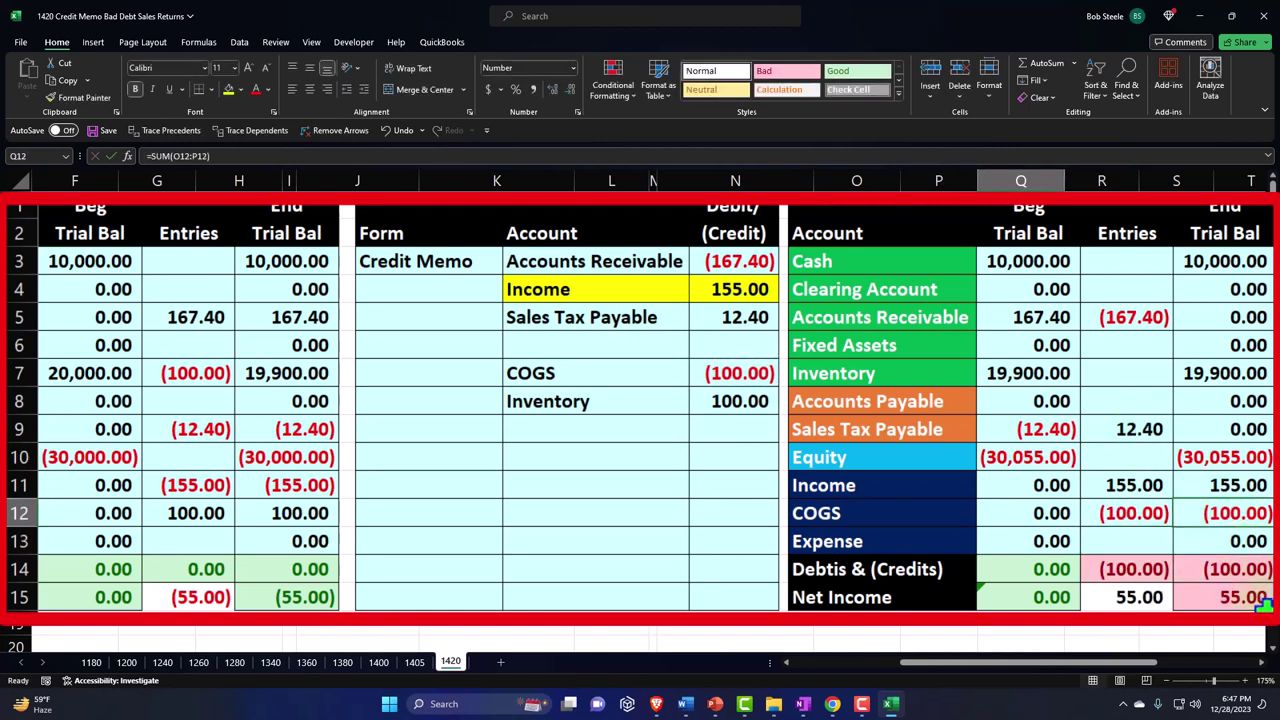
left_click(1250, 600)
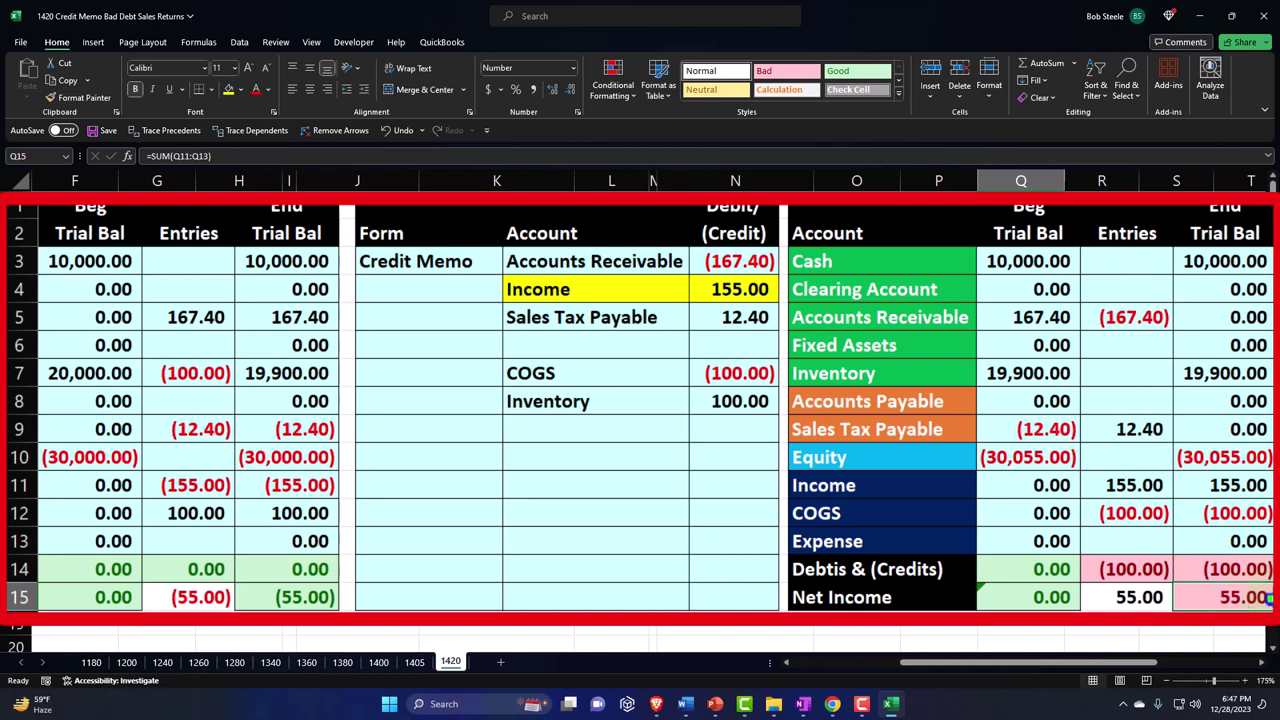
left_click(1234, 490)
left_click(1234, 510)
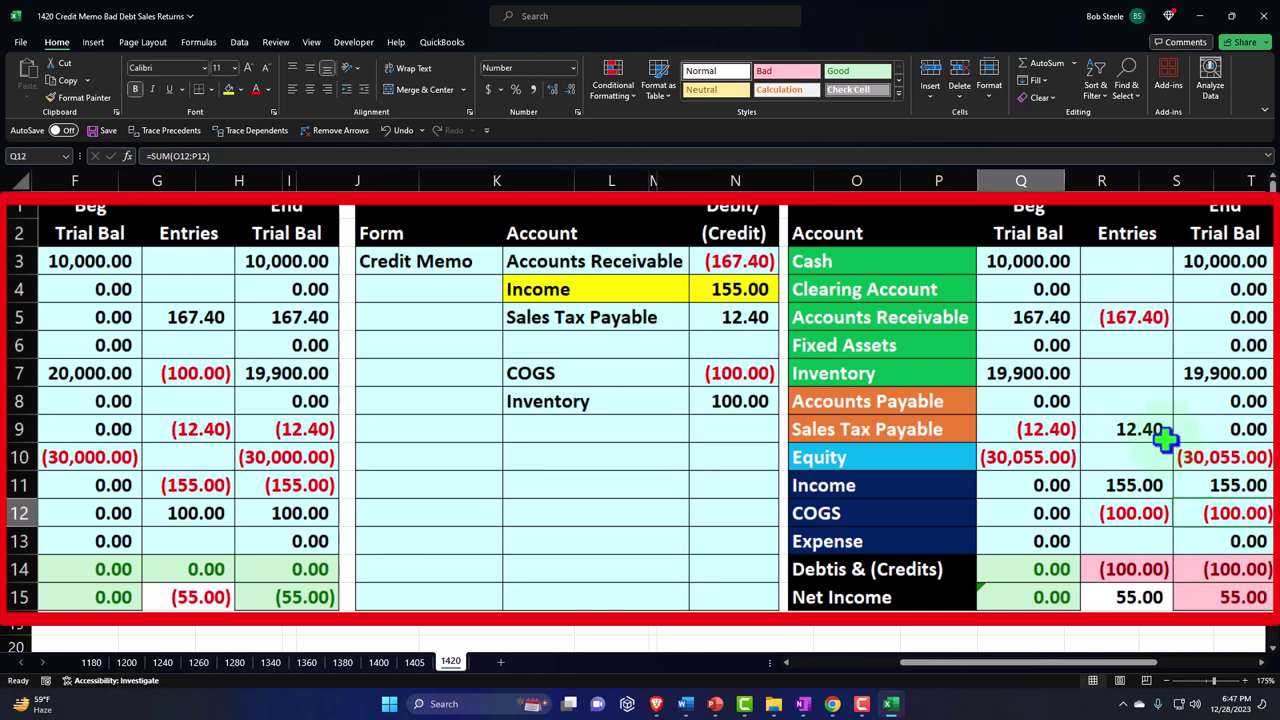
Link the Inventory entry in P7 of the second trial balance to the credit memo's Inventory amount with =L8.
left_click(1135, 372)
type("=")
key("Left")
key("Left")
key("Down")
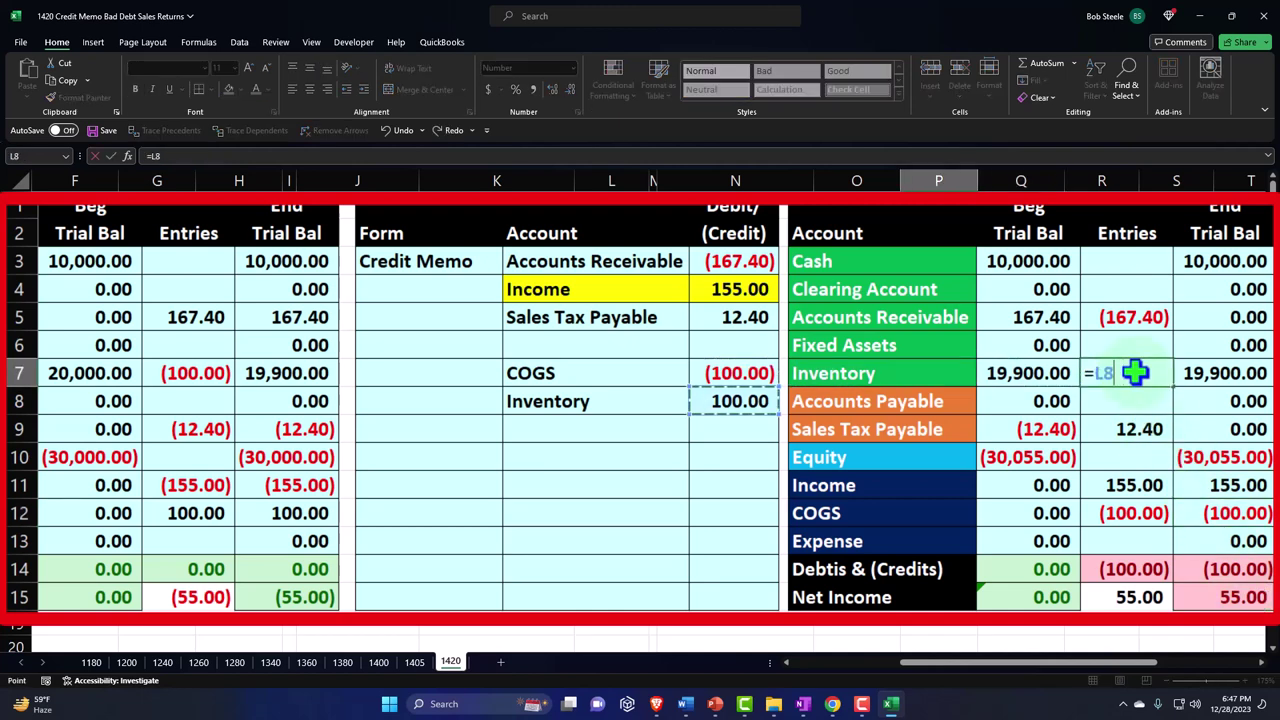
key("ctrl+Return")
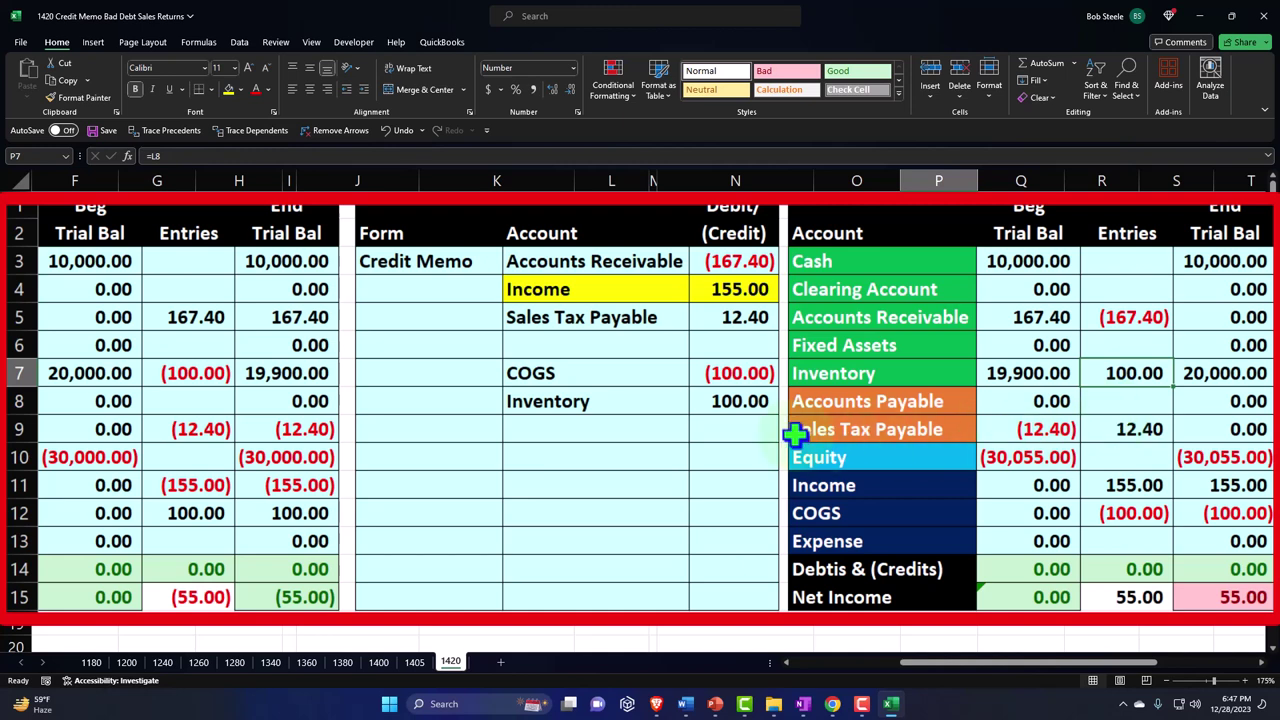
left_click_drag(586, 380, 720, 406)
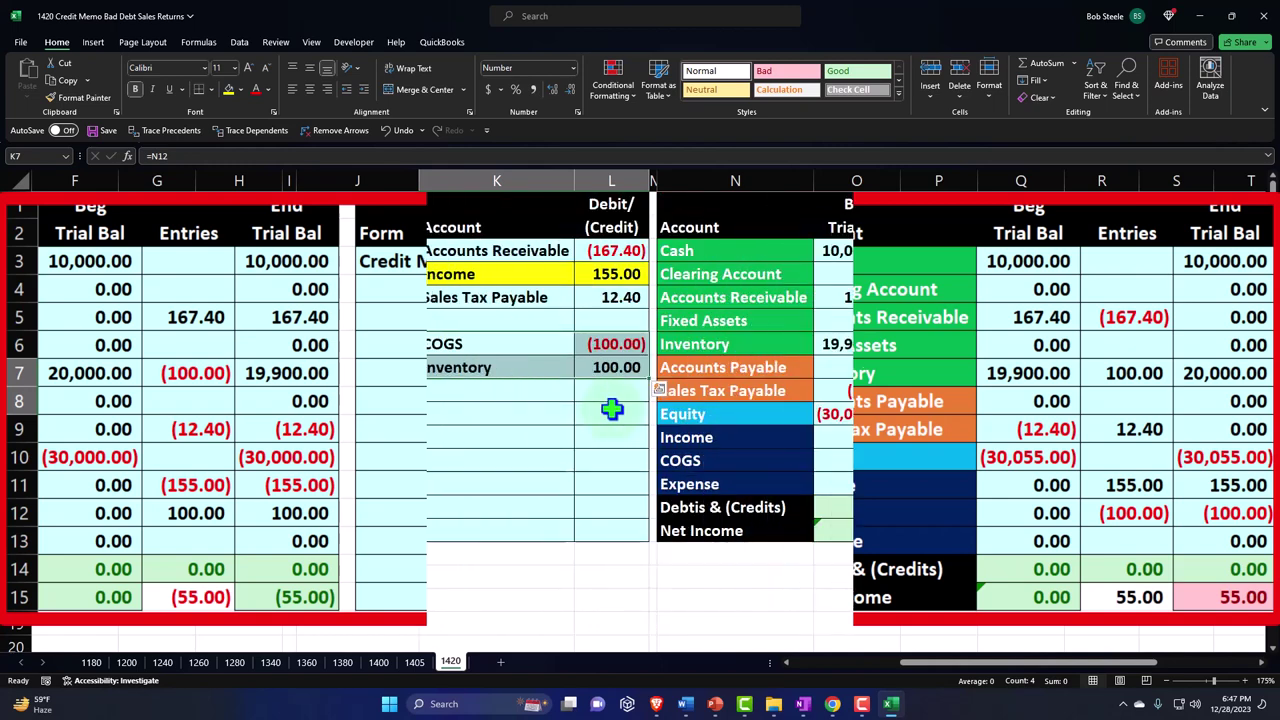
Switch to QuickBooks Online, save and close the credit memo, and close the browser tab holding the invoice.
left_click(1199, 20)
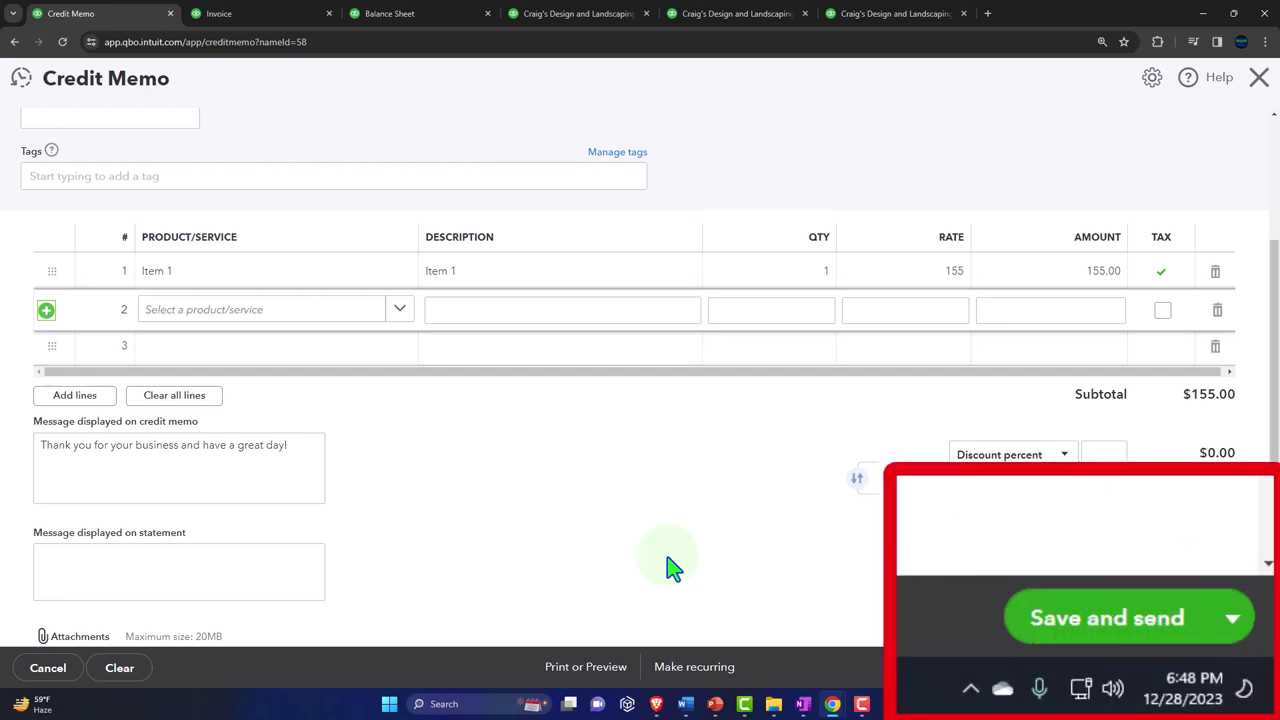
left_click(1233, 618)
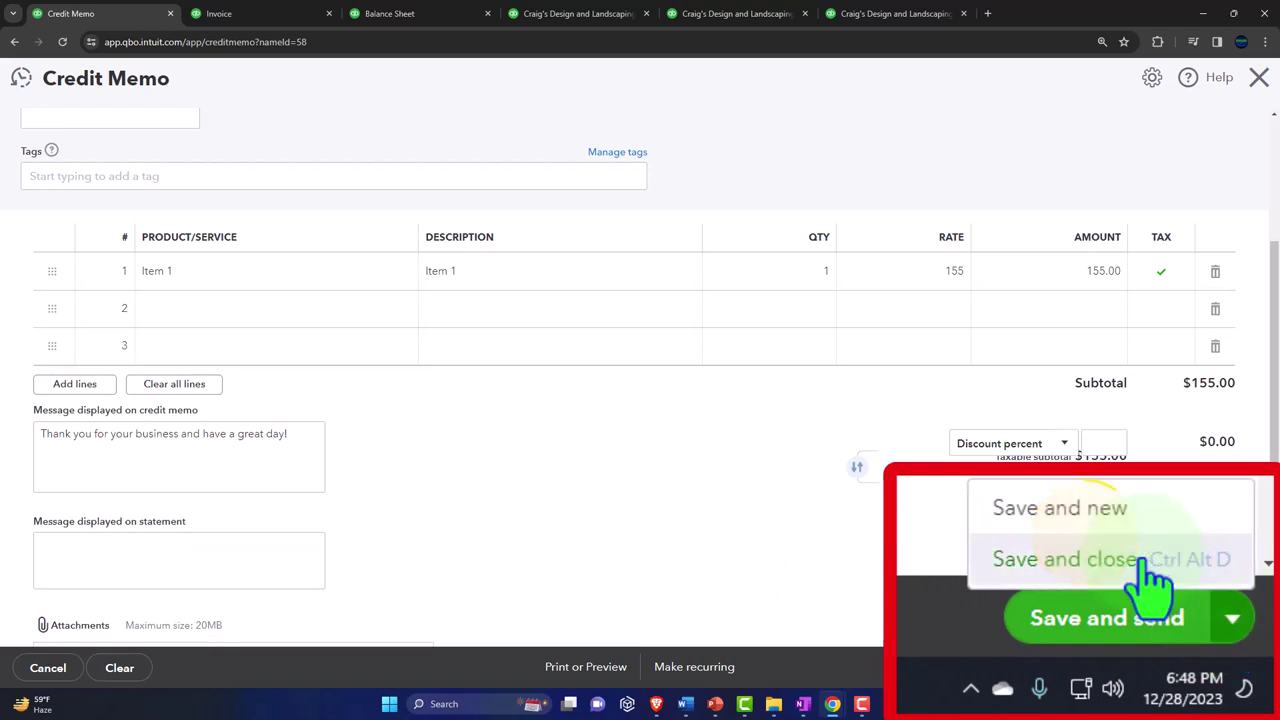
left_click(1160, 637)
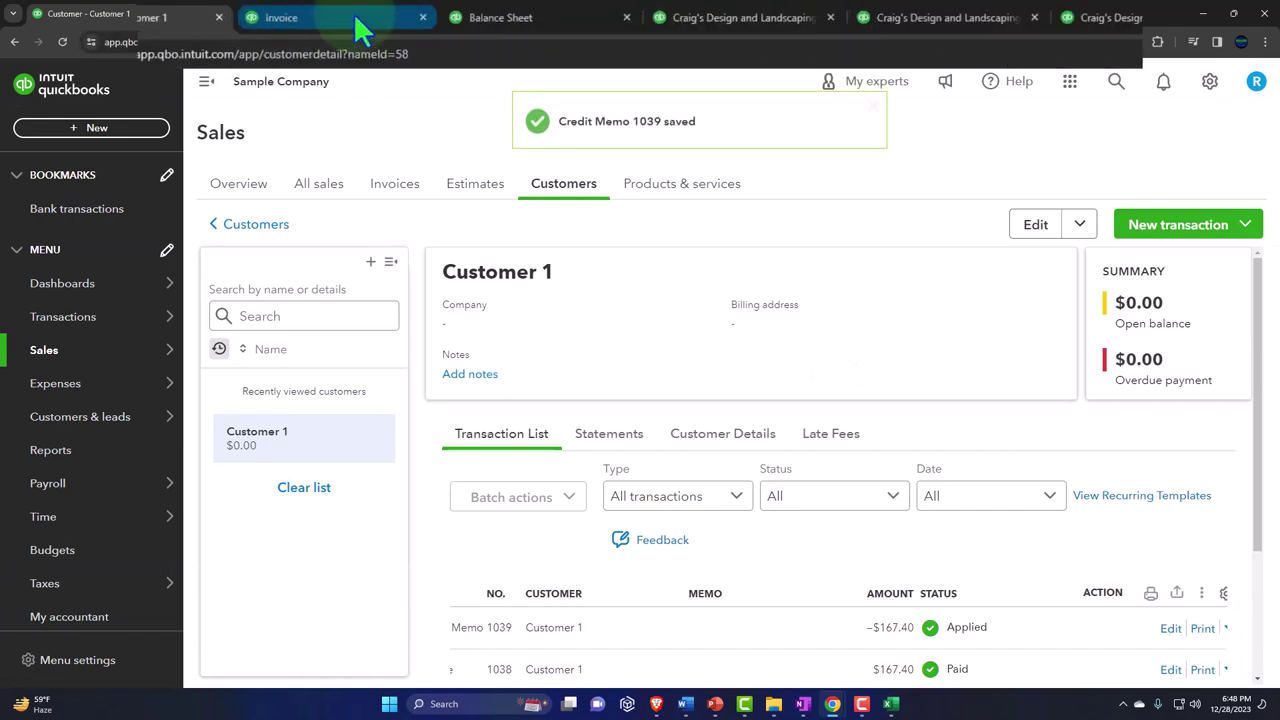
left_click(370, 20)
left_click(423, 18)
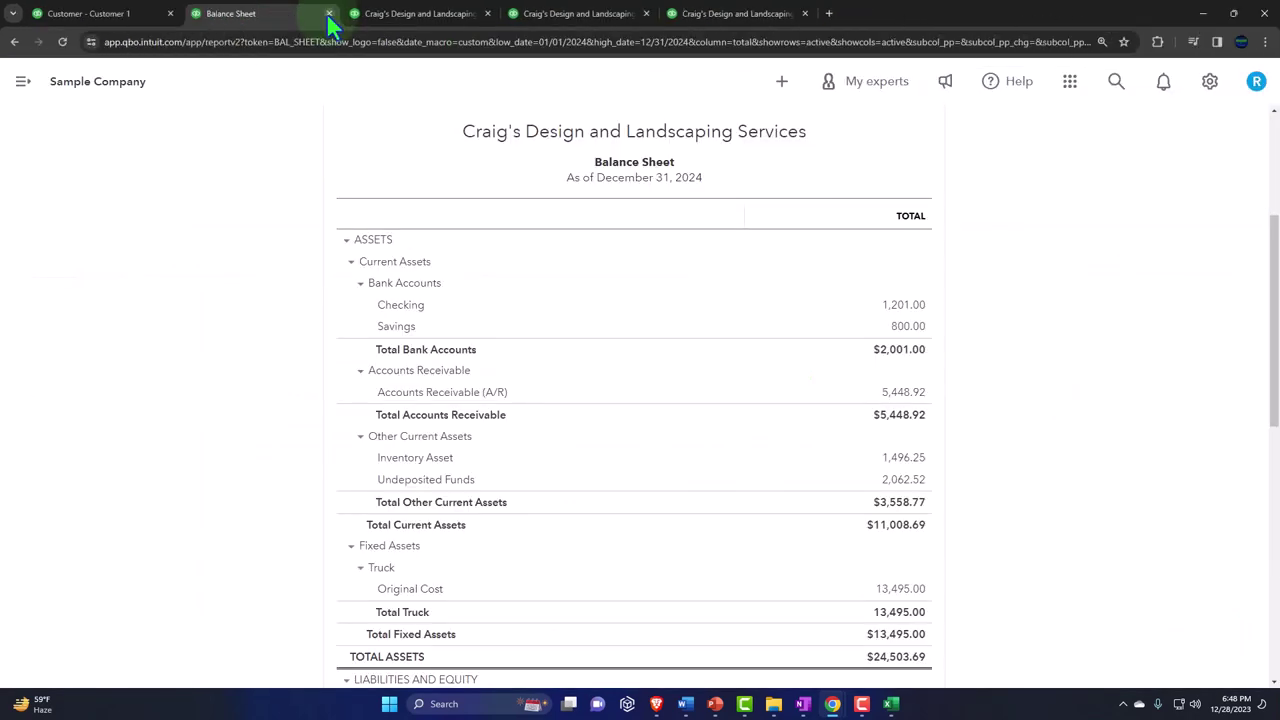
Rerun the Balance Sheet report for 01/01/2024 to 12/31/2024.
scroll(537, 330, "up", 3)
left_click(936, 300)
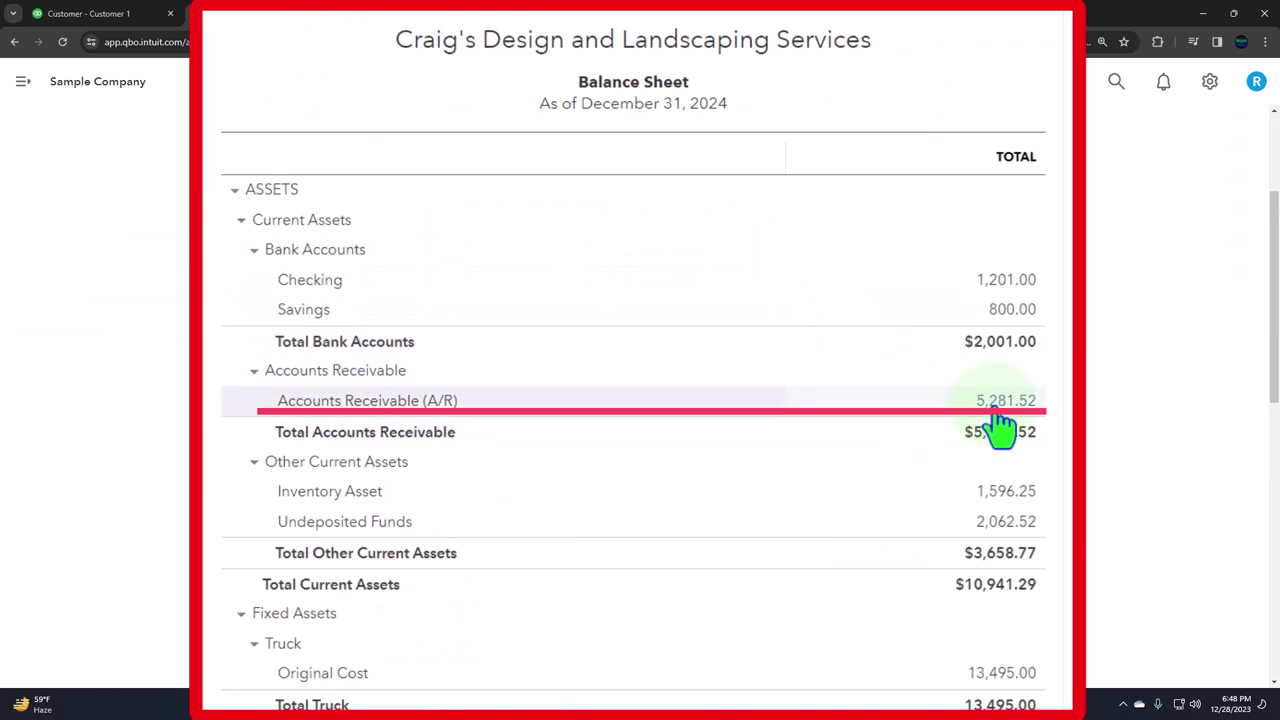
scroll(806, 480, "up", 3)
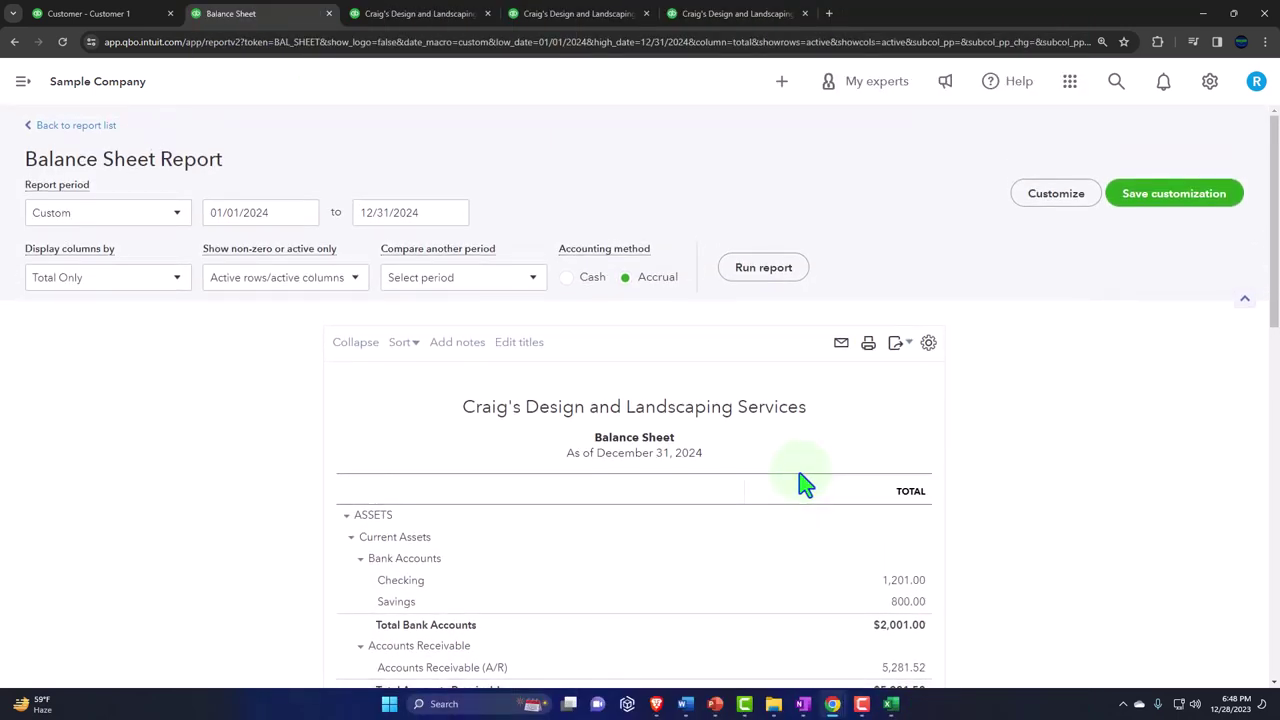
left_click(522, 282)
left_click(522, 282)
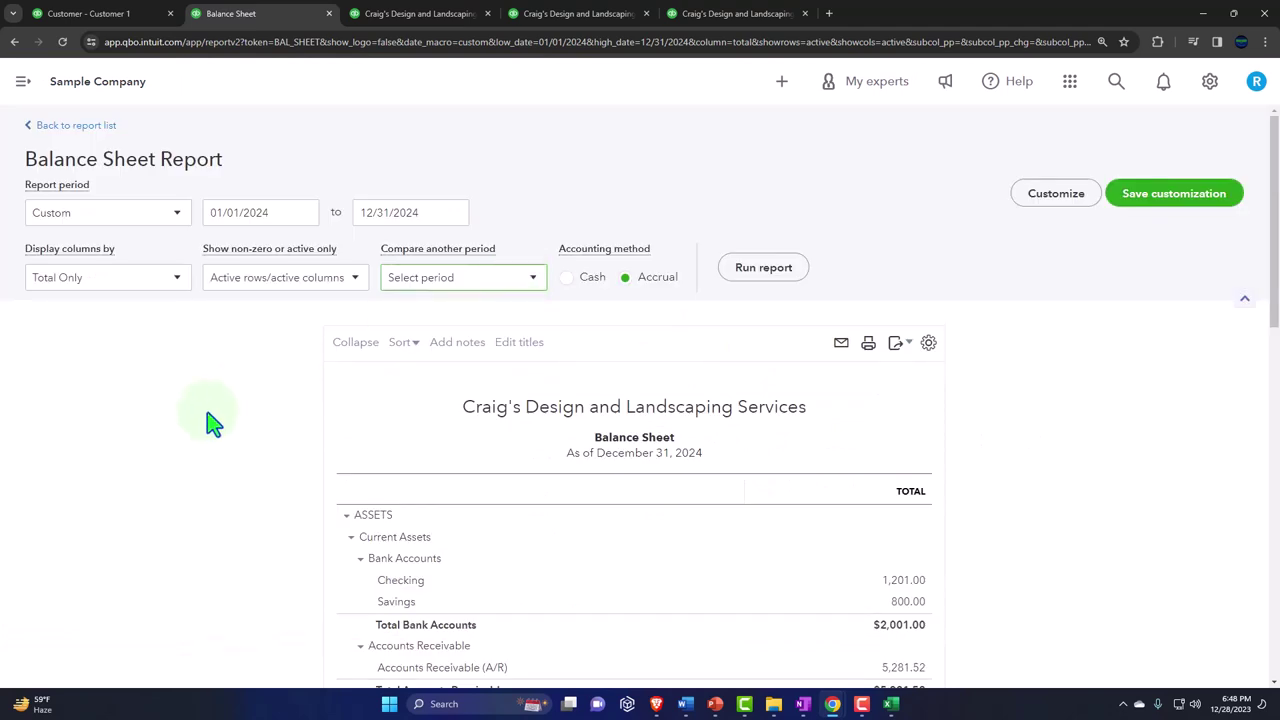
left_click(177, 279)
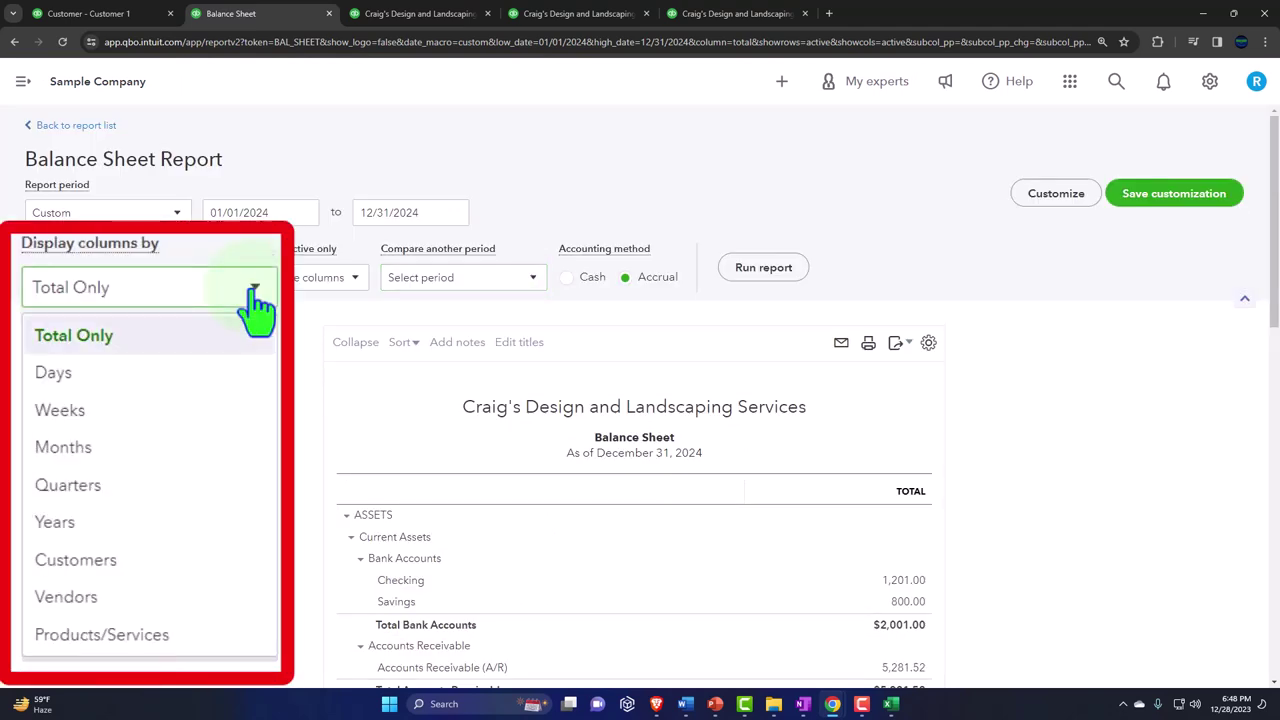
left_click(297, 417)
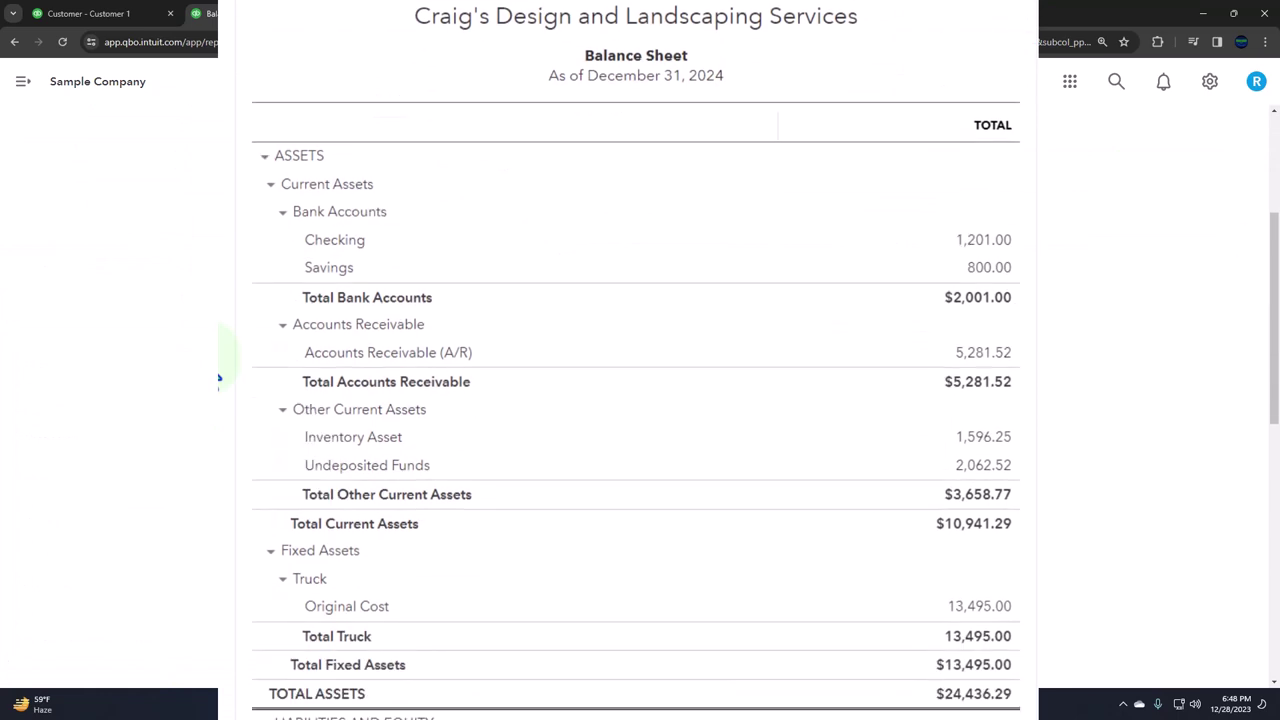
Examine the transactions behind the Accounts Receivable (A/R) balance and return to the Balance Sheet.
left_click(910, 420)
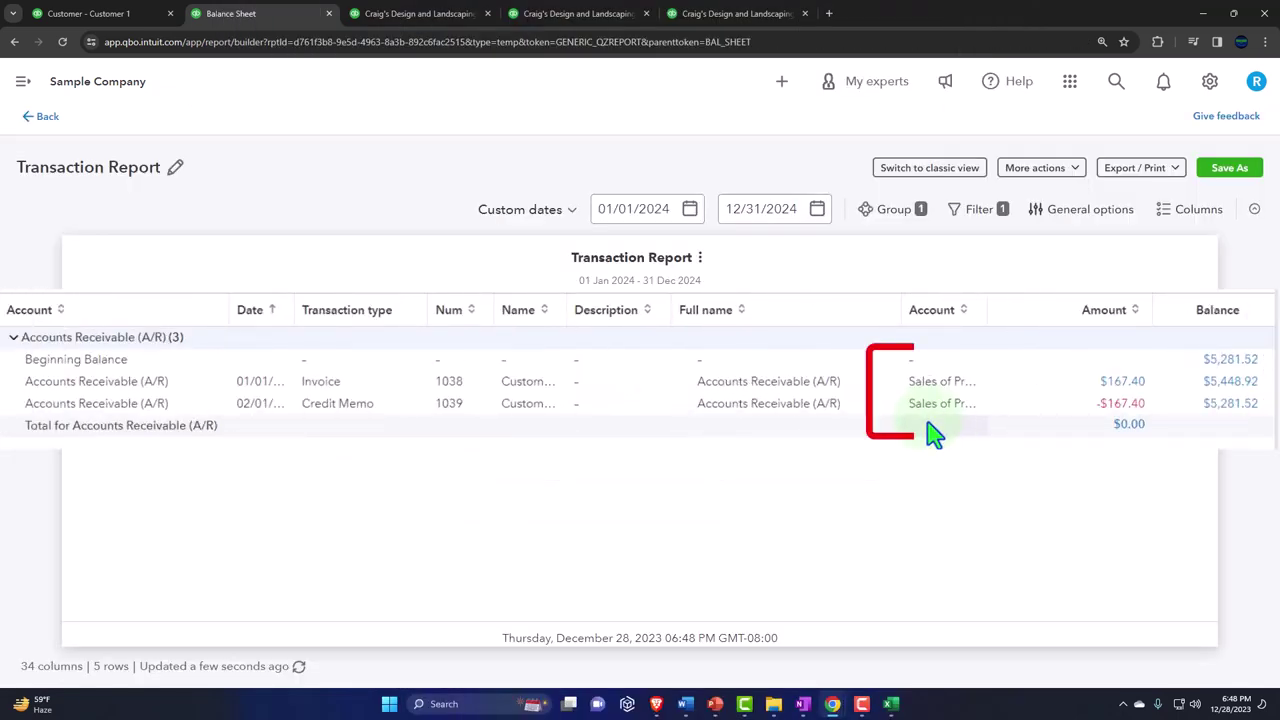
left_click(40, 118)
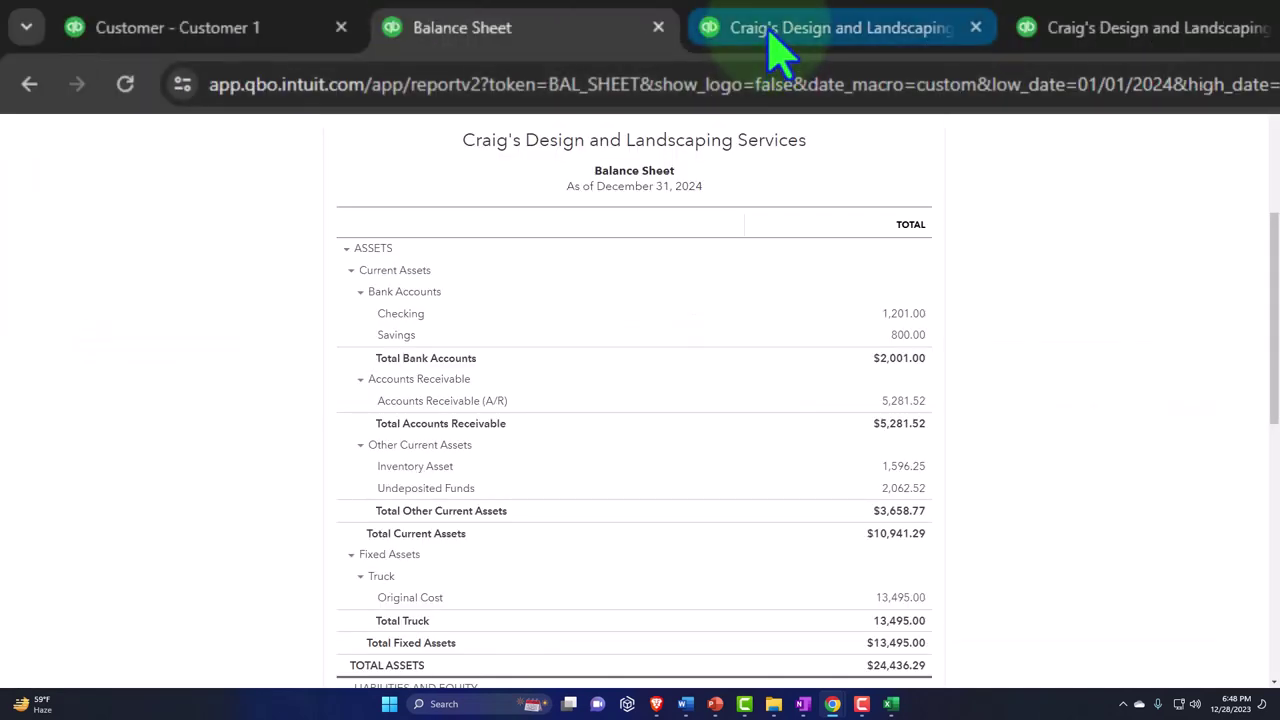
Display the 2024 Profit and Loss report's columns by Months and rerun it.
left_click(772, 30)
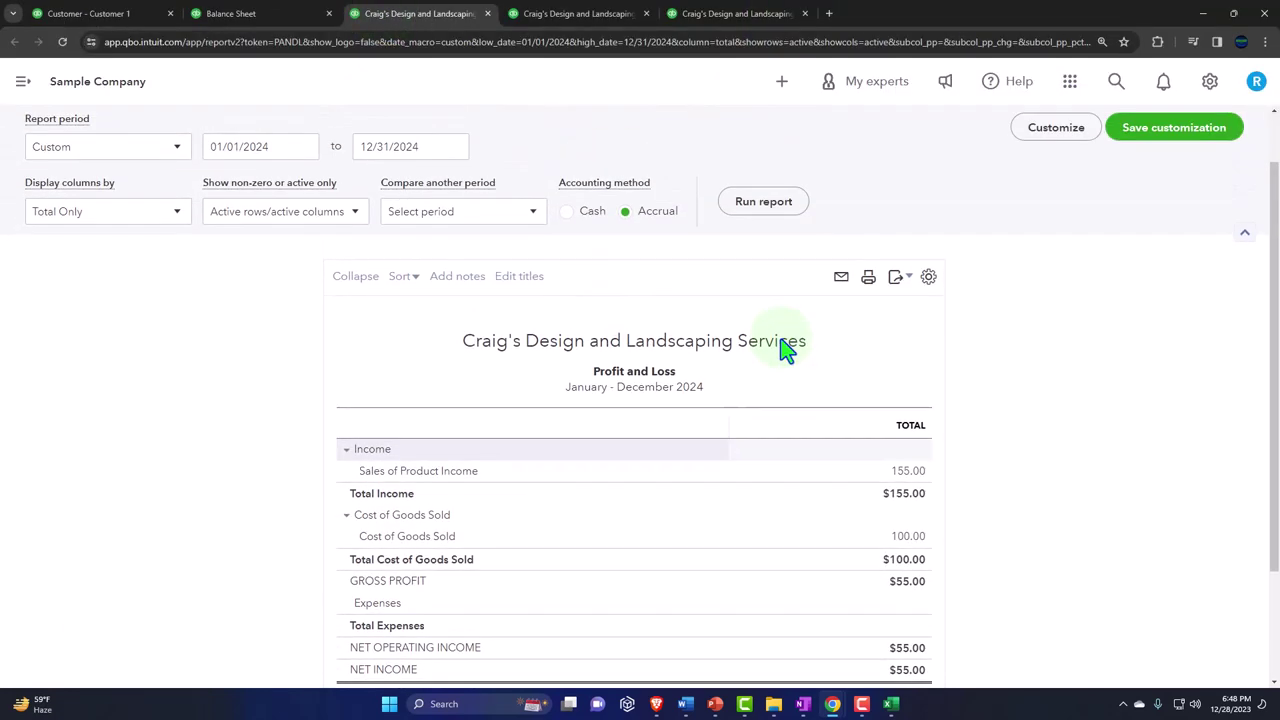
left_click(530, 245)
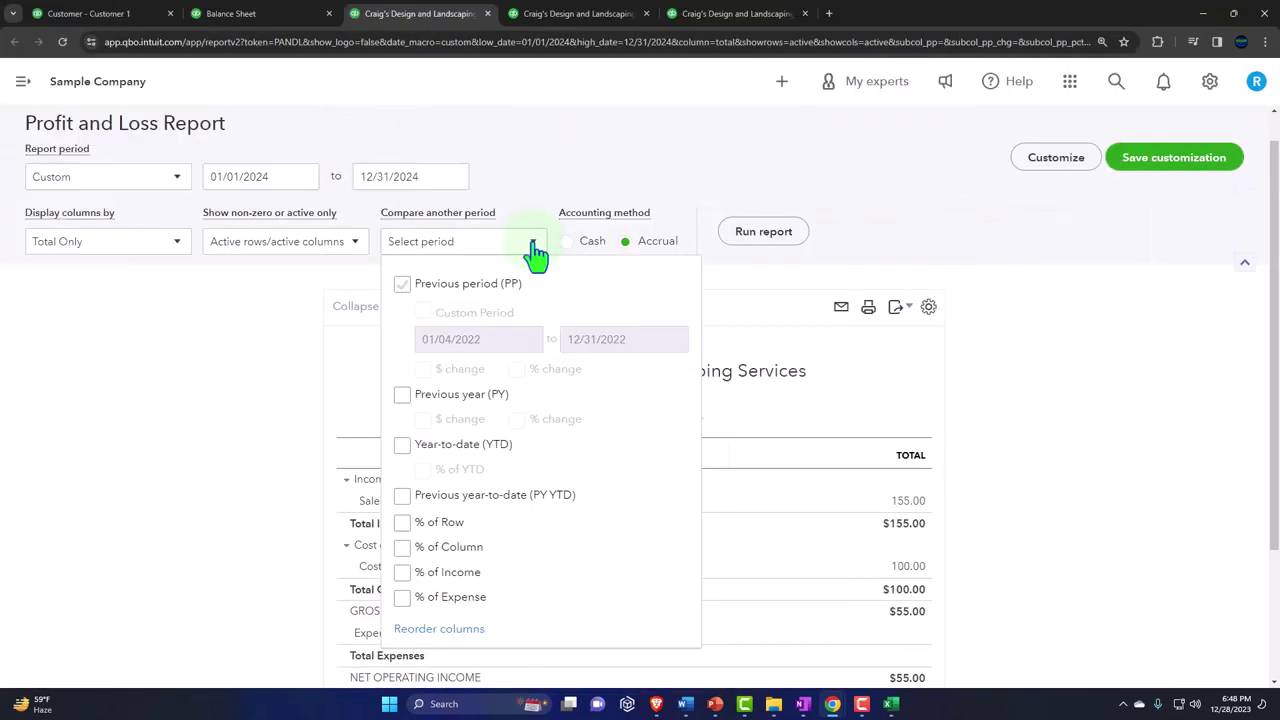
scroll(537, 255, "down", 2)
scroll(537, 255, "up", 3)
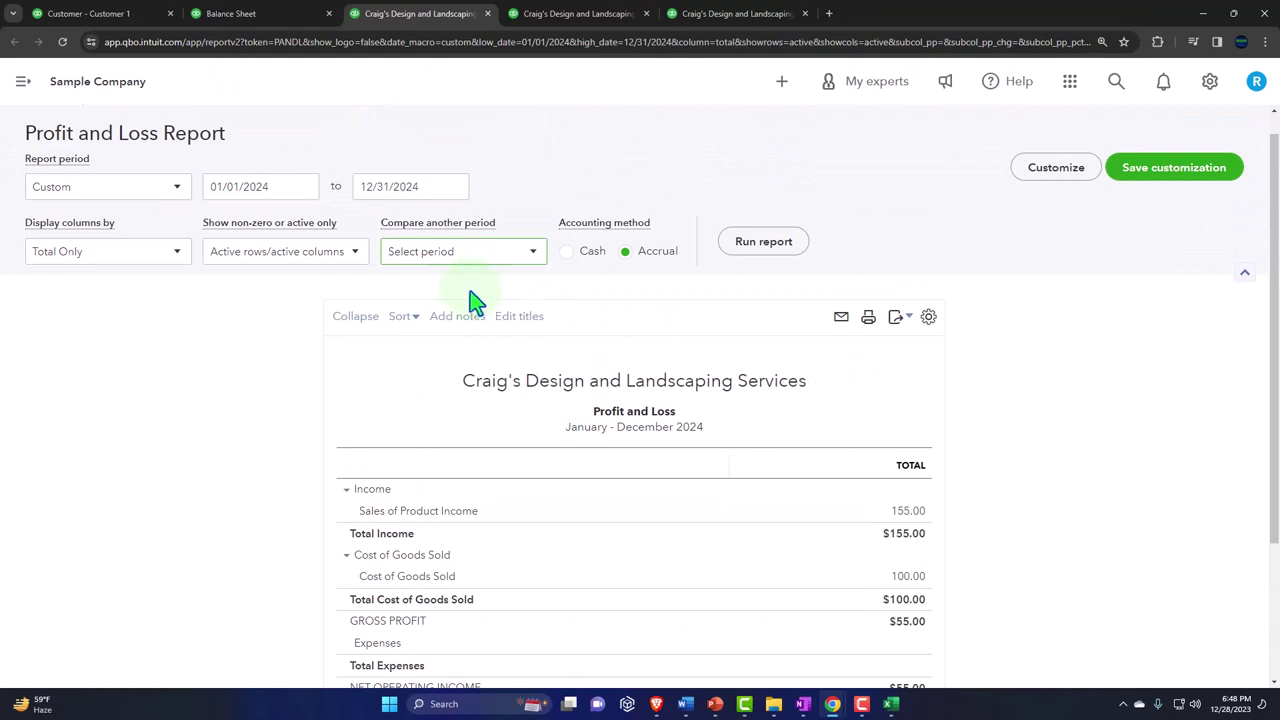
left_click(258, 276)
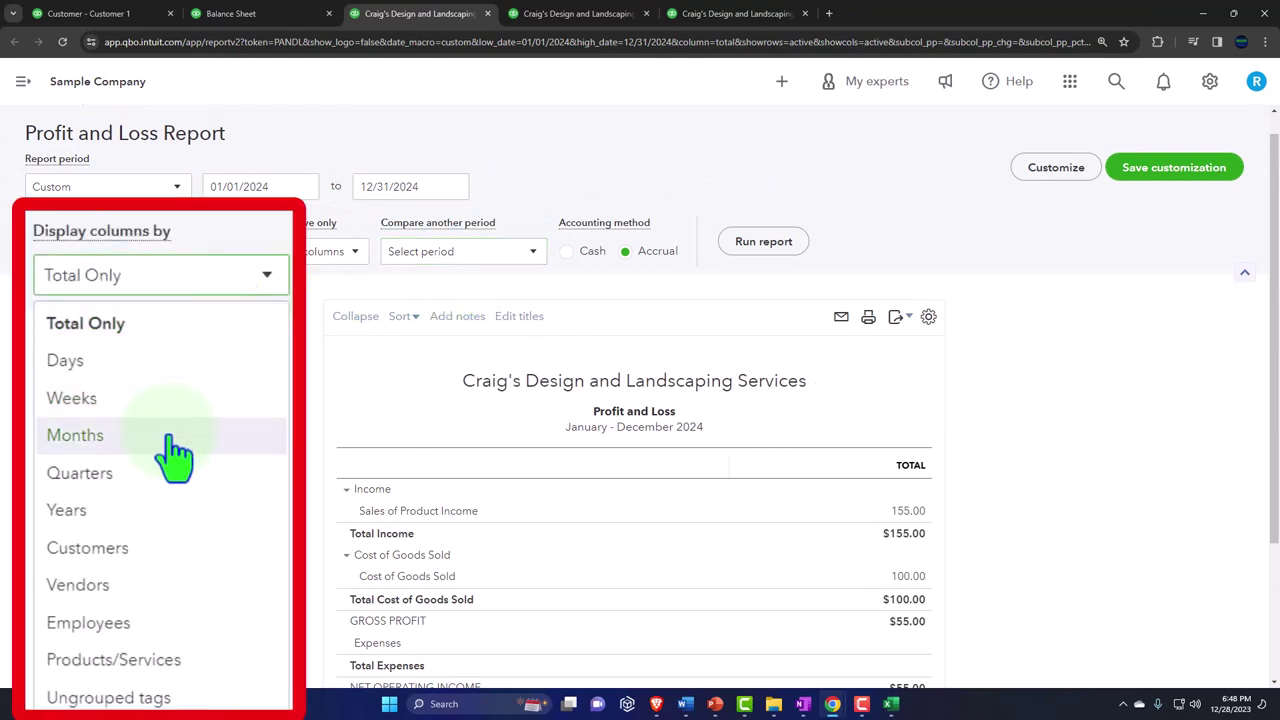
left_click(115, 362)
left_click(760, 243)
scroll(754, 257, "down", 2)
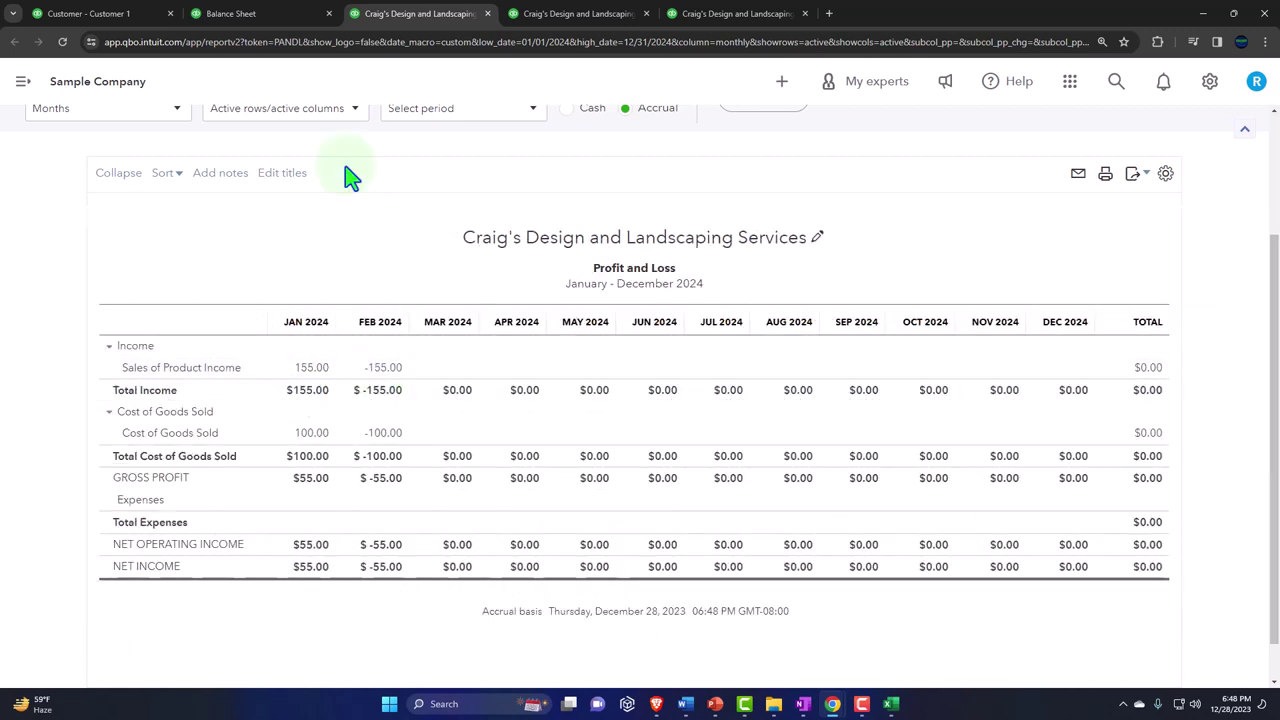
Examine the transactions behind the Board of Equalization Payable balance on the Balance Sheet and return to the report.
left_click(262, 13)
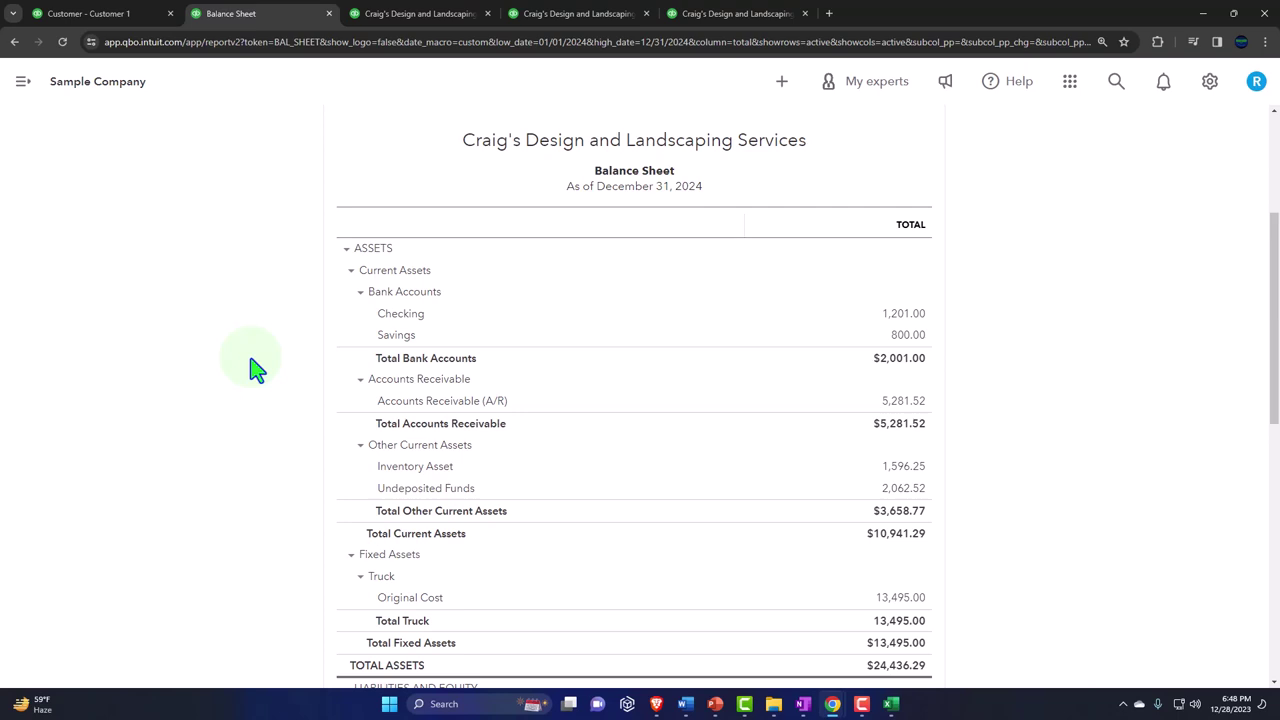
scroll(158, 325, "down", 2)
scroll(158, 325, "down", 5)
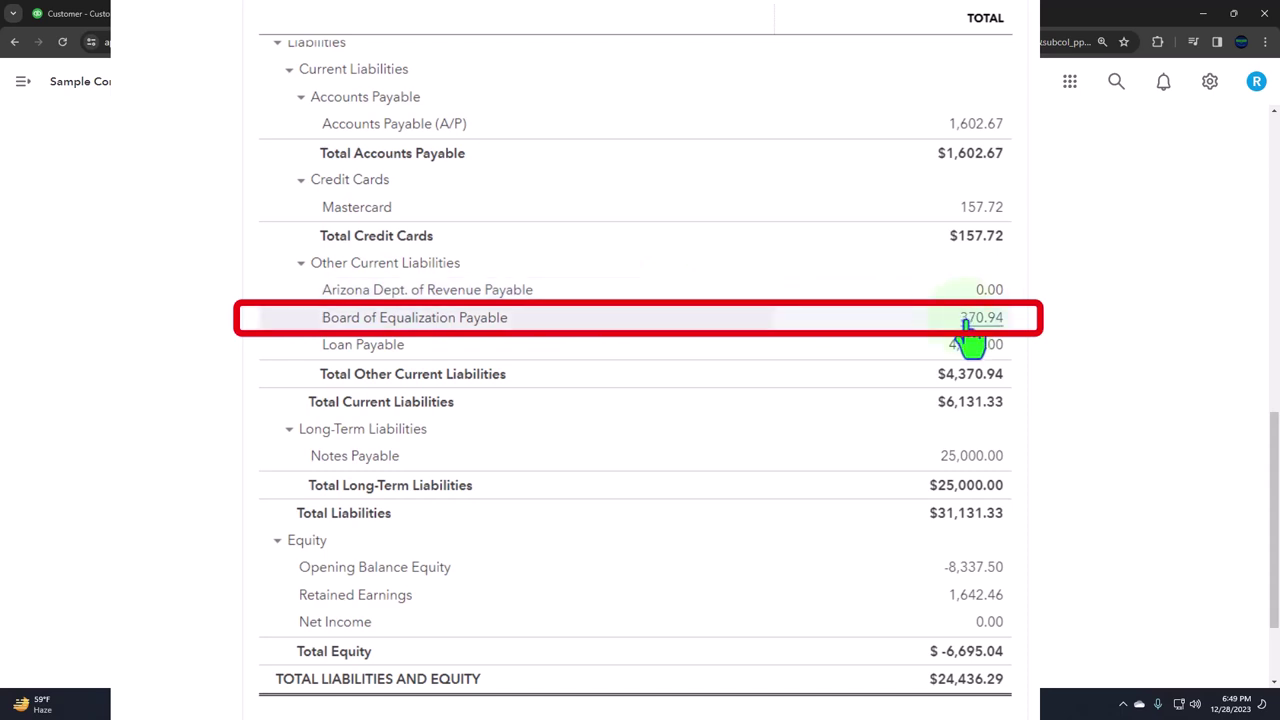
left_click(968, 320)
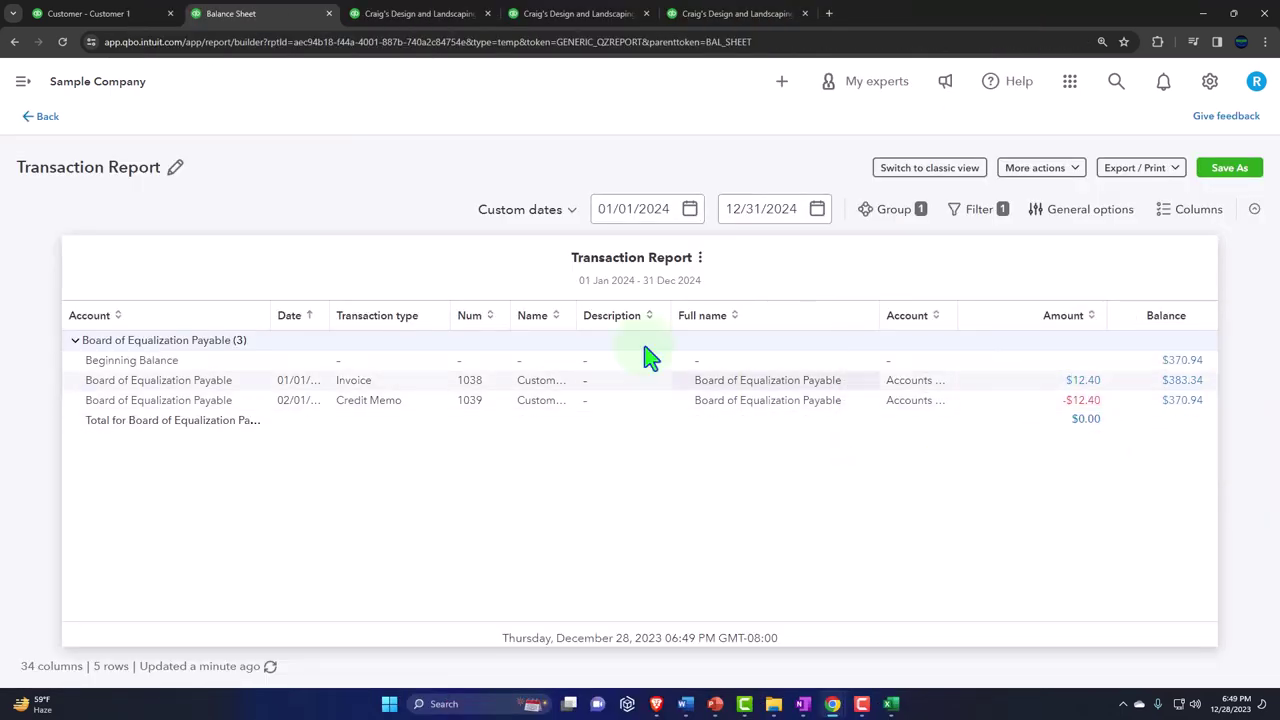
left_click(45, 118)
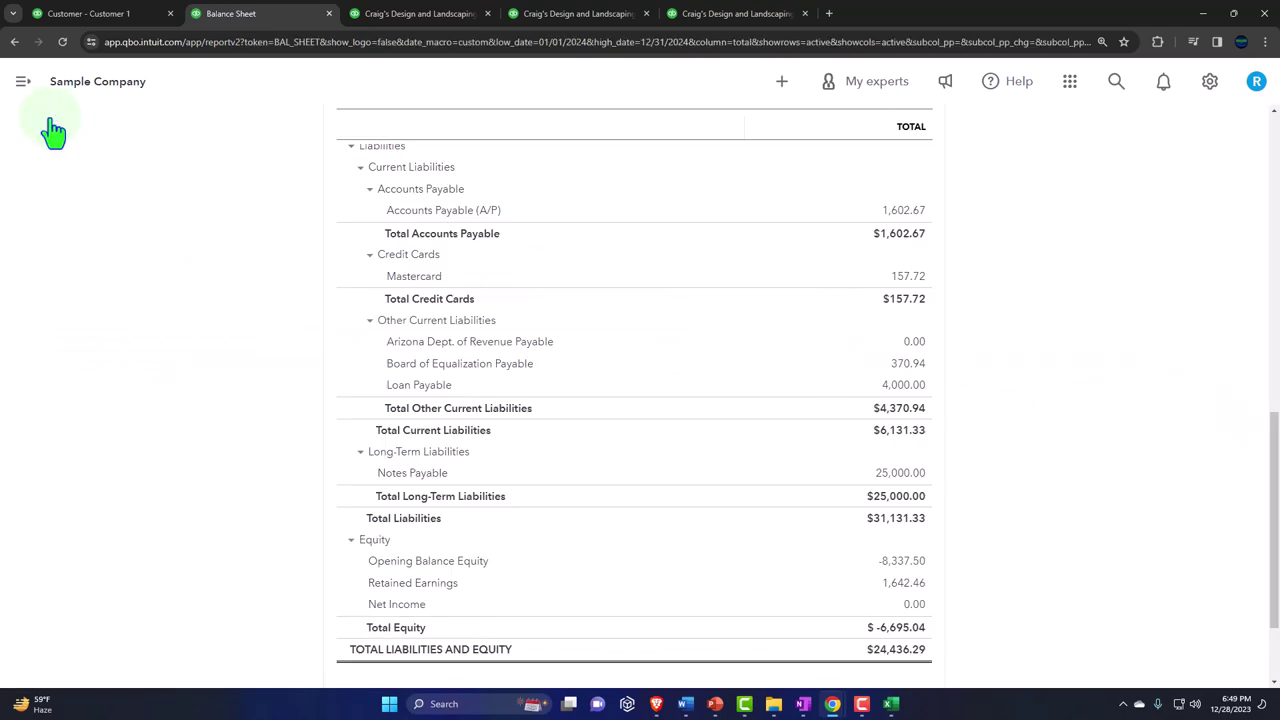
Examine the transactions behind the Balance Sheet's Inventory Asset balance, and compare the January and February columns of the Profit and Loss report.
scroll(150, 186, "up", 3)
scroll(165, 192, "up", 1)
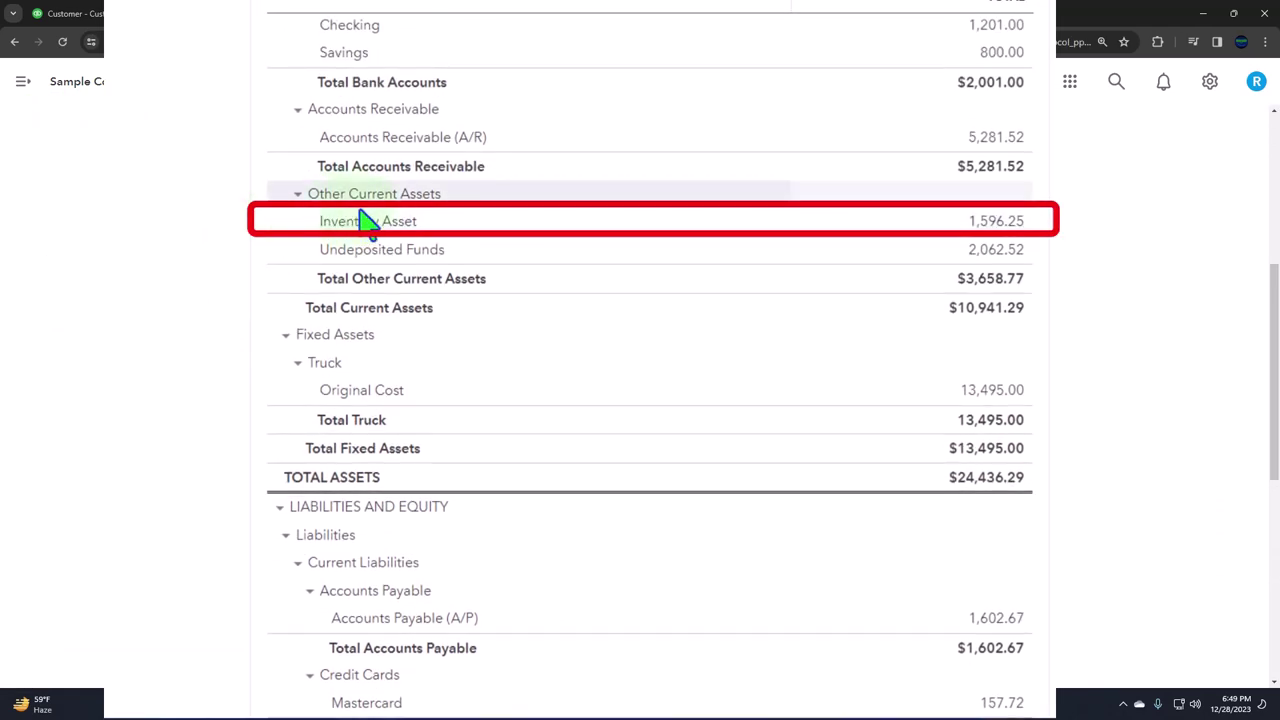
left_click(995, 236)
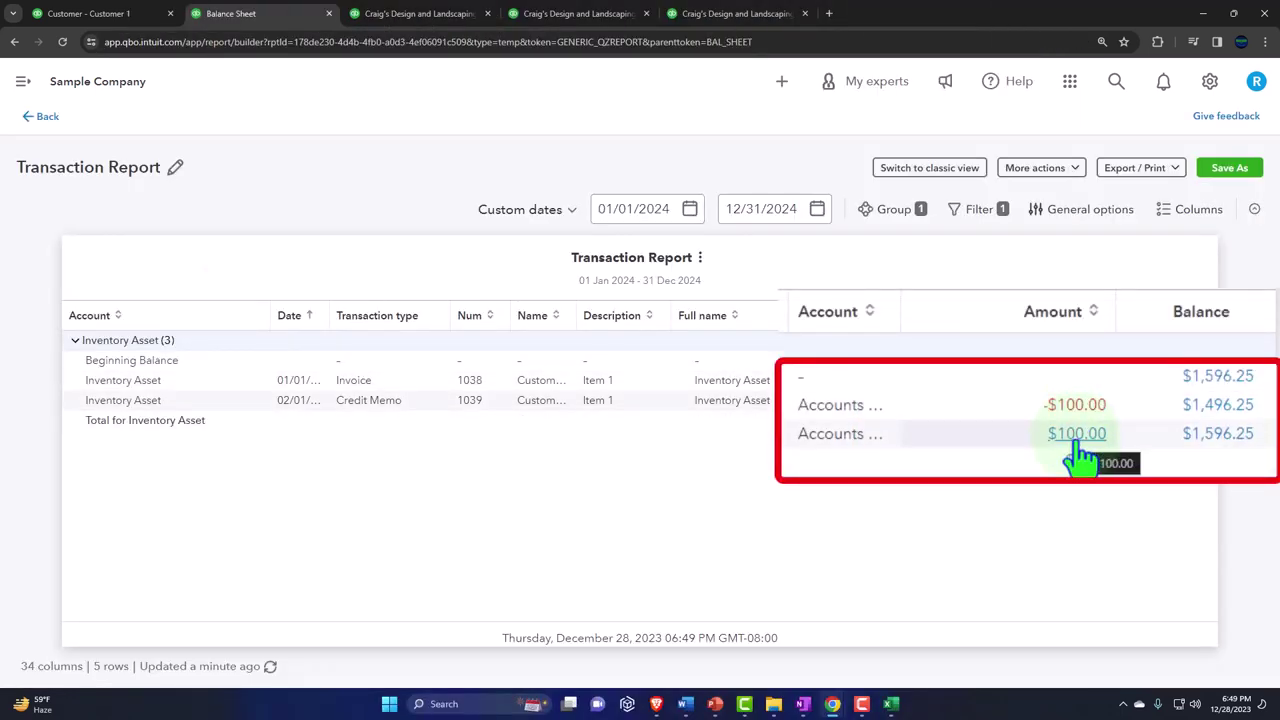
left_click(45, 118)
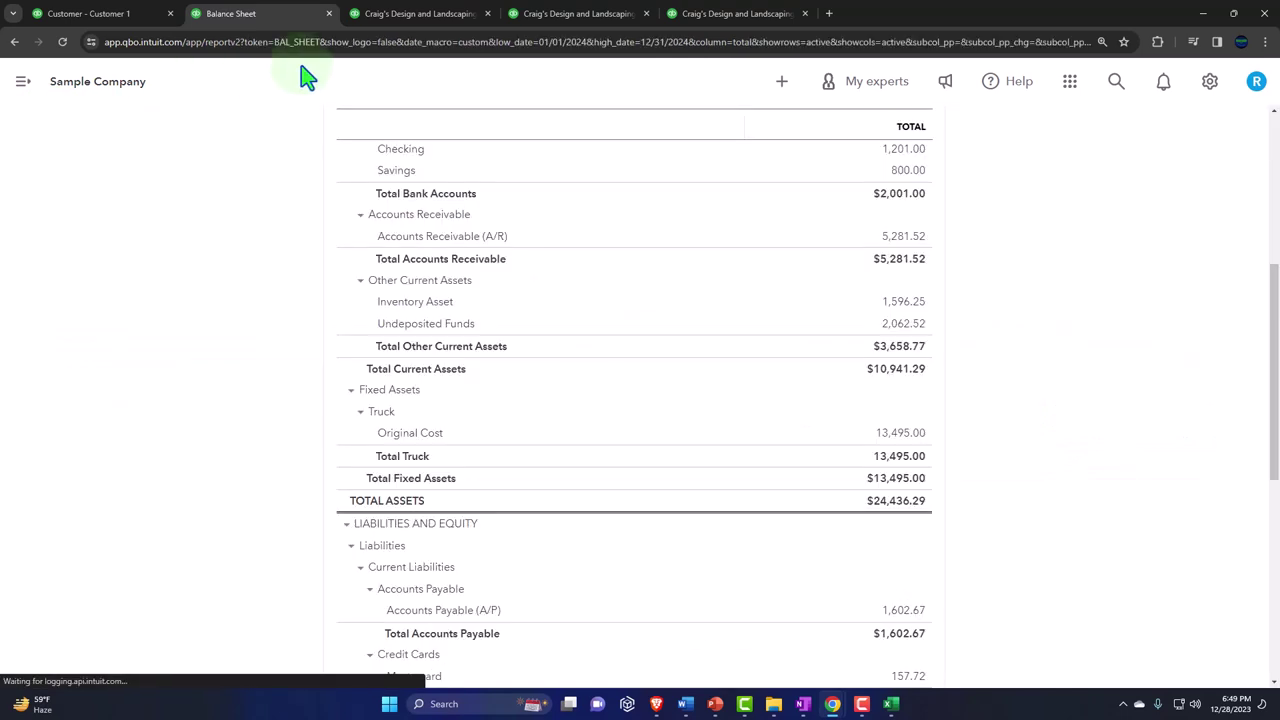
left_click(389, 14)
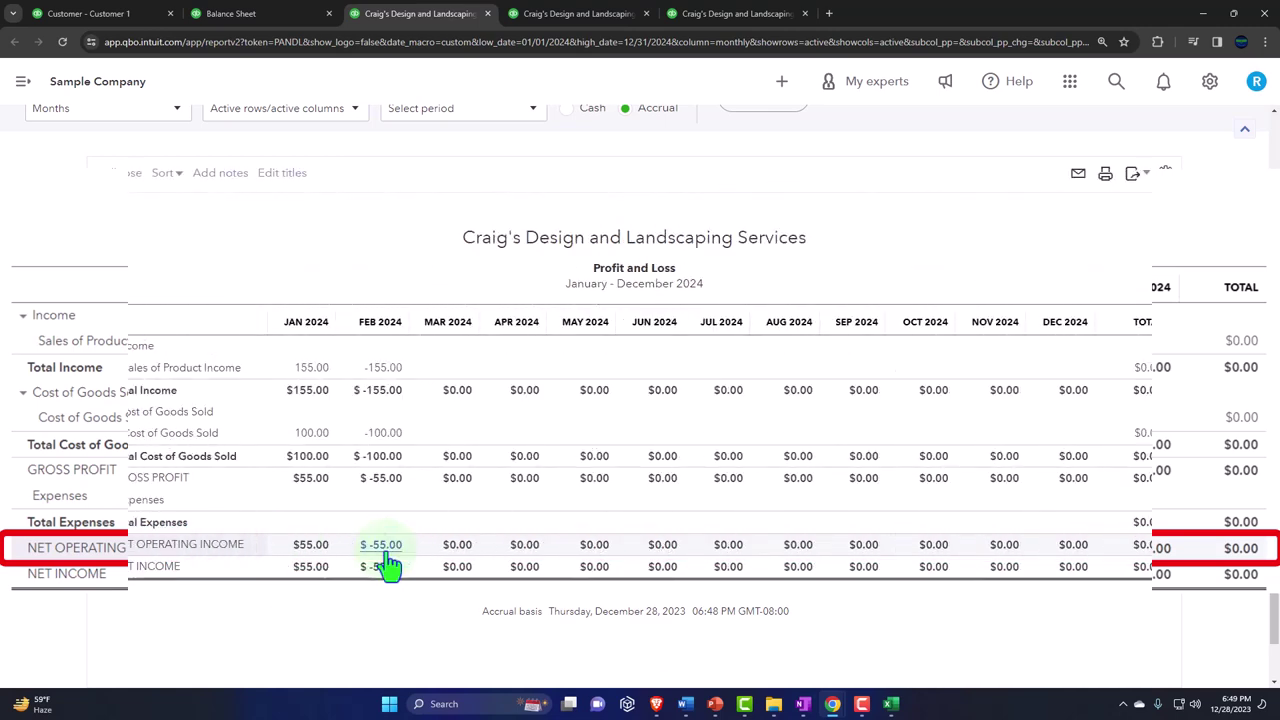
Rerun the Customer Balance Detail report and compare its total open balance with Accounts Receivable (A/R) on the Balance Sheet.
left_click(250, 22)
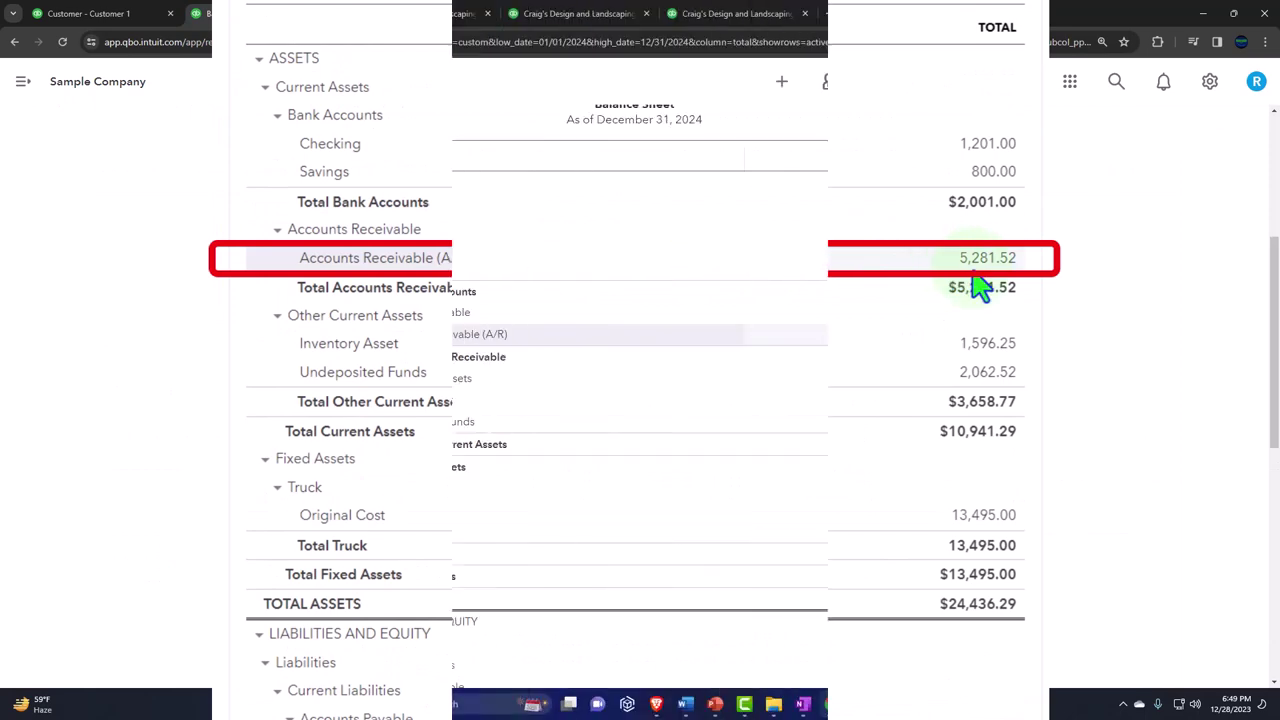
left_click(563, 14)
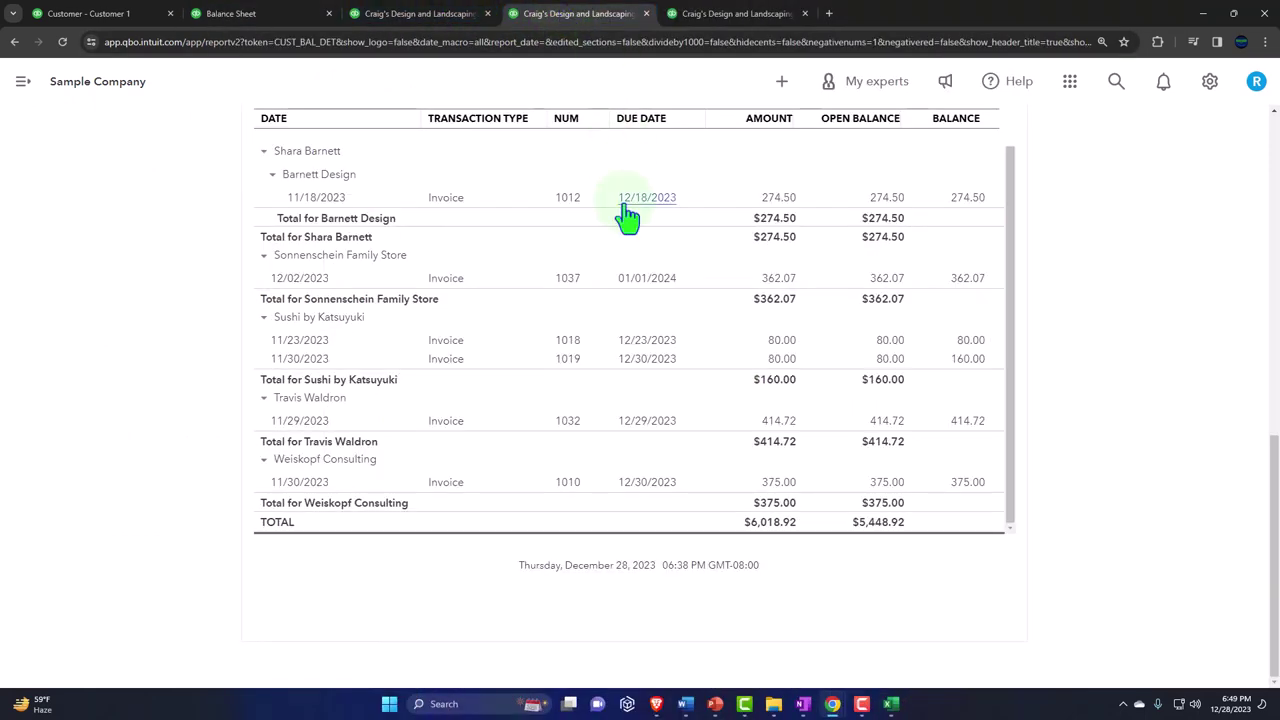
scroll(623, 200, "up", 15)
left_click(263, 162)
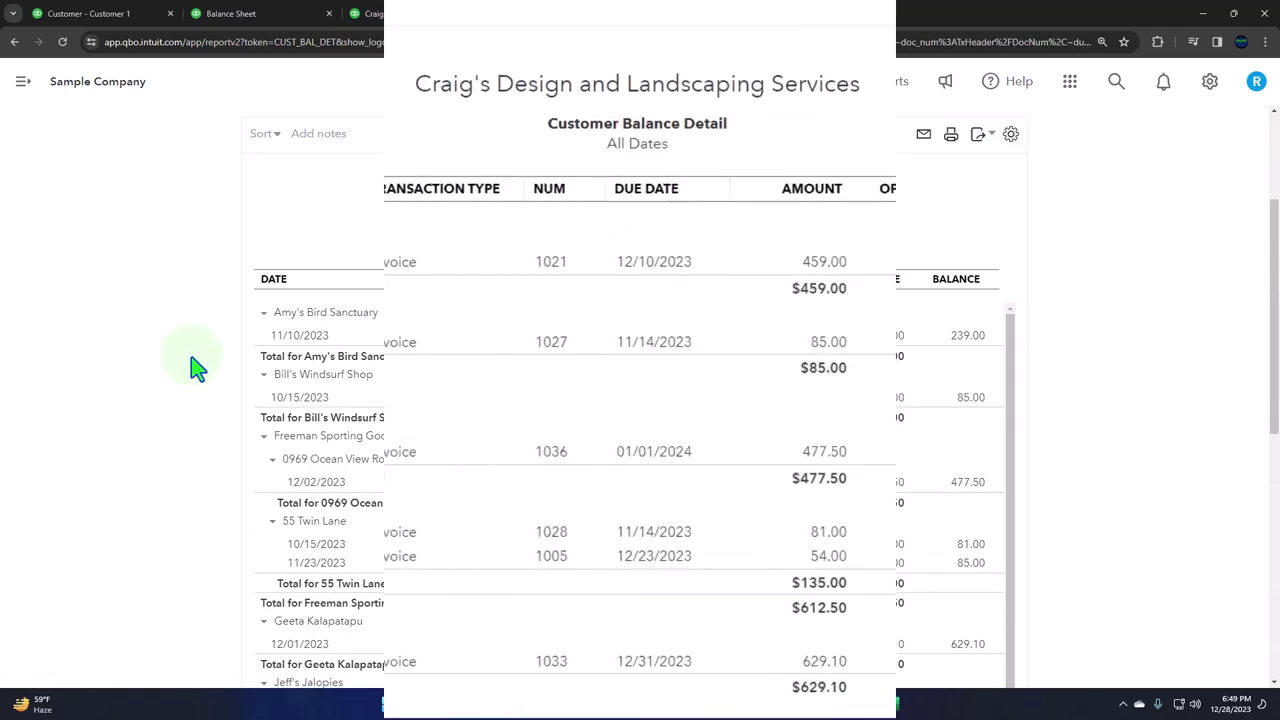
scroll(200, 335, "down", 5)
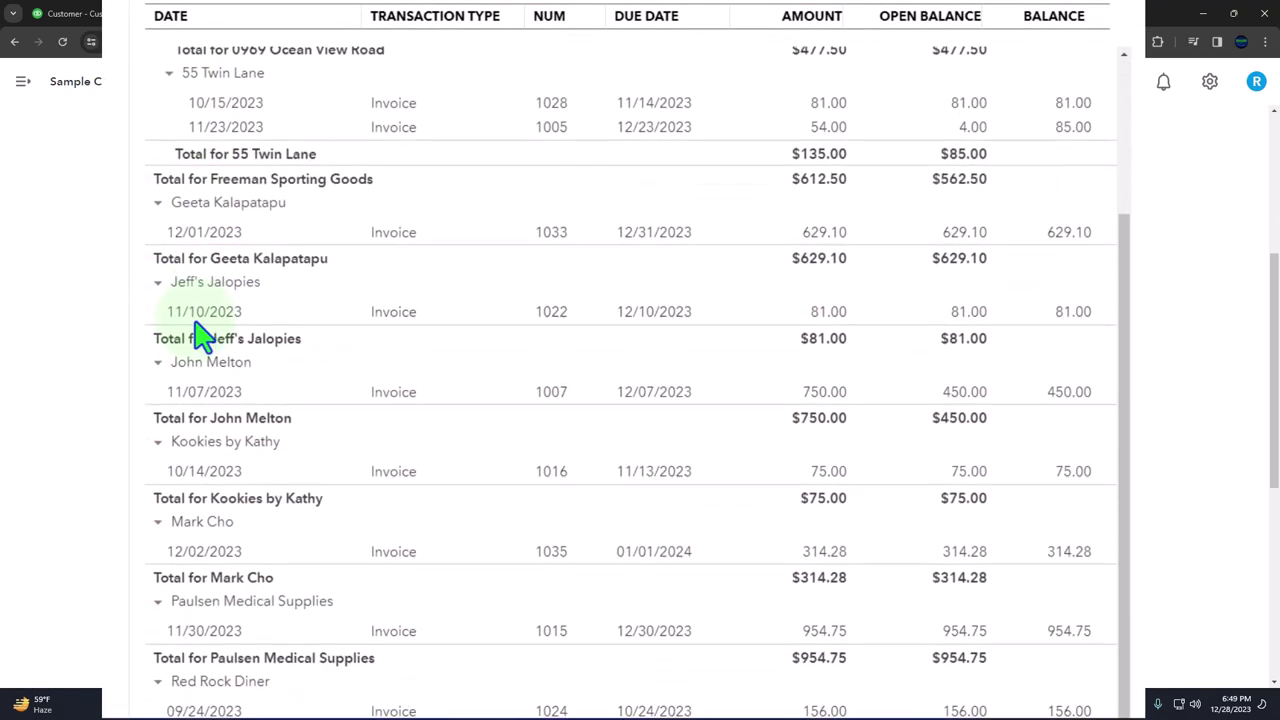
scroll(168, 368, "down", 4)
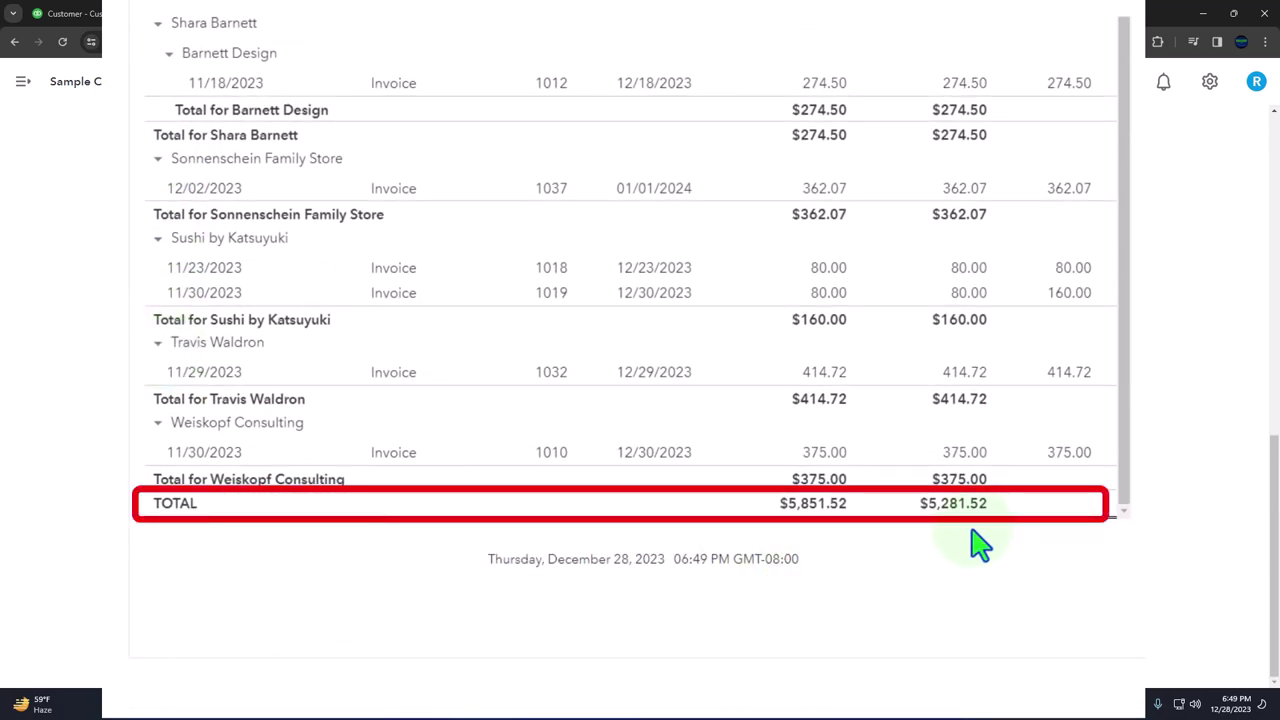
left_click(248, 13)
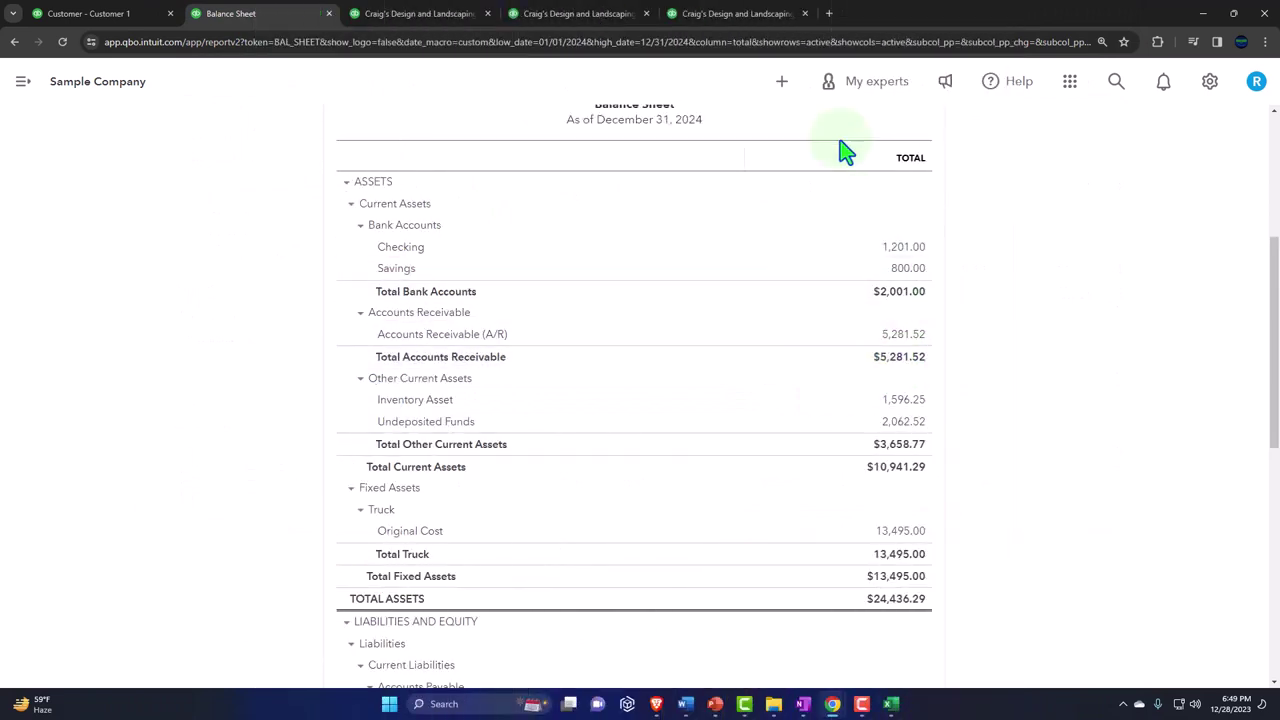
Rerun the Inventory Valuation Summary as of 12/31/2024 and compare its total asset value with the Balance Sheet's Inventory Asset.
left_click(730, 13)
scroll(645, 235, "up", 2)
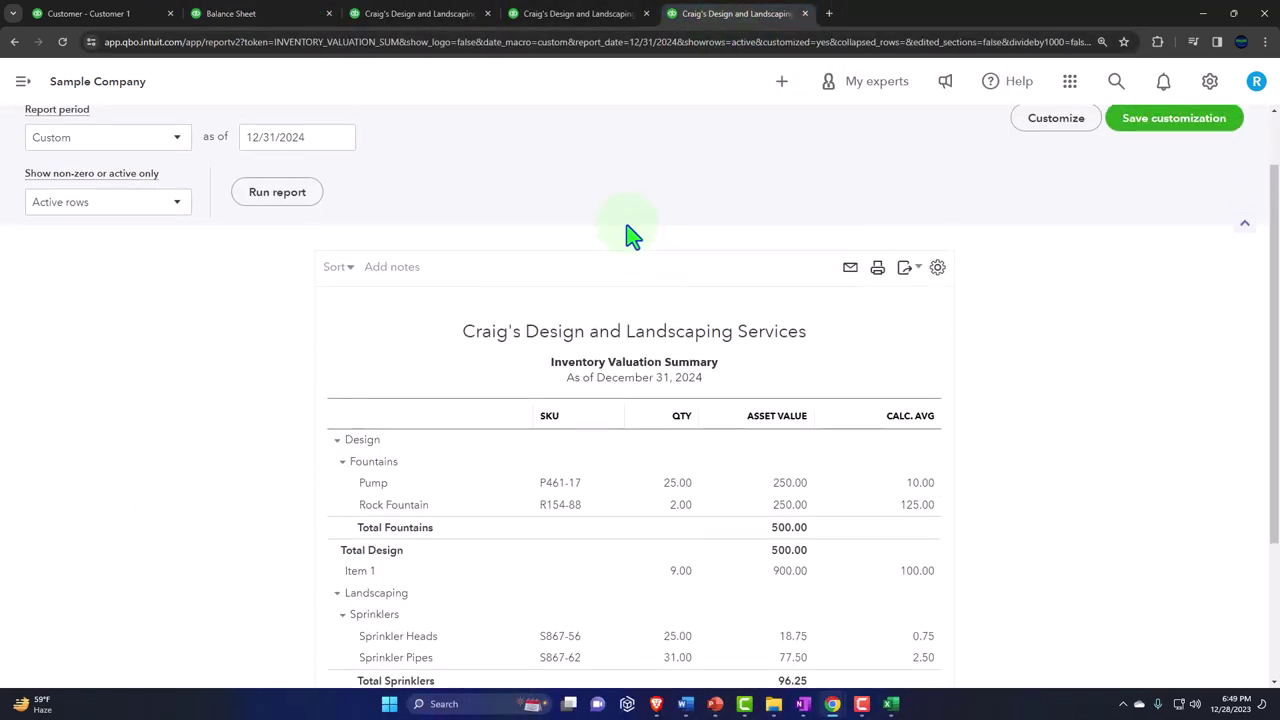
left_click(280, 192)
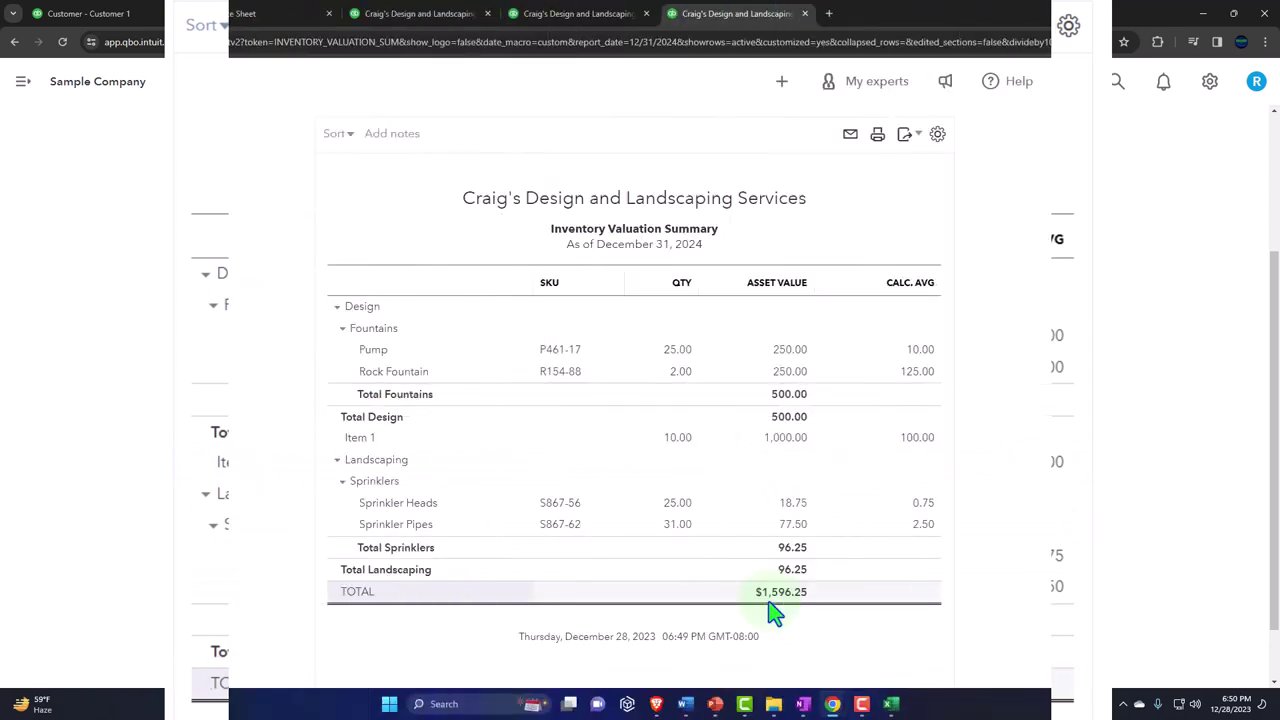
left_click(231, 13)
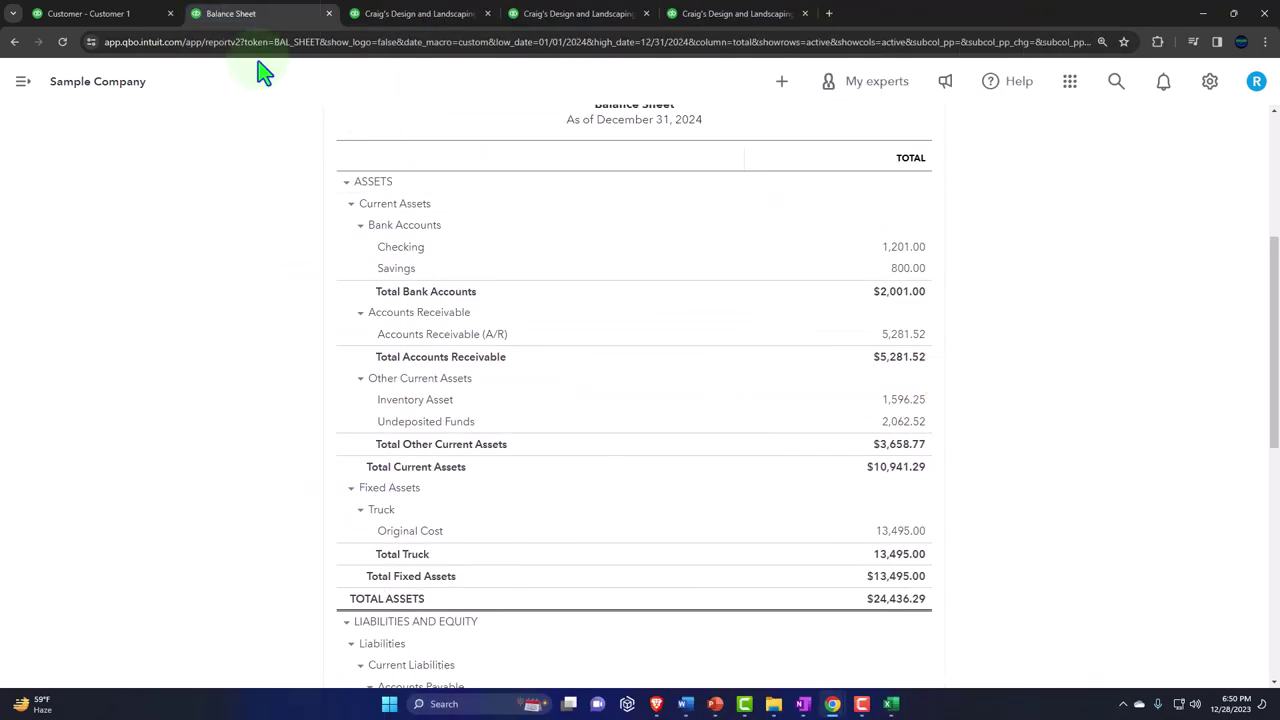
Examine Customer 1's transaction list and collapse the navigation menu to give it more room.
left_click(134, 17)
scroll(578, 360, "down", 2)
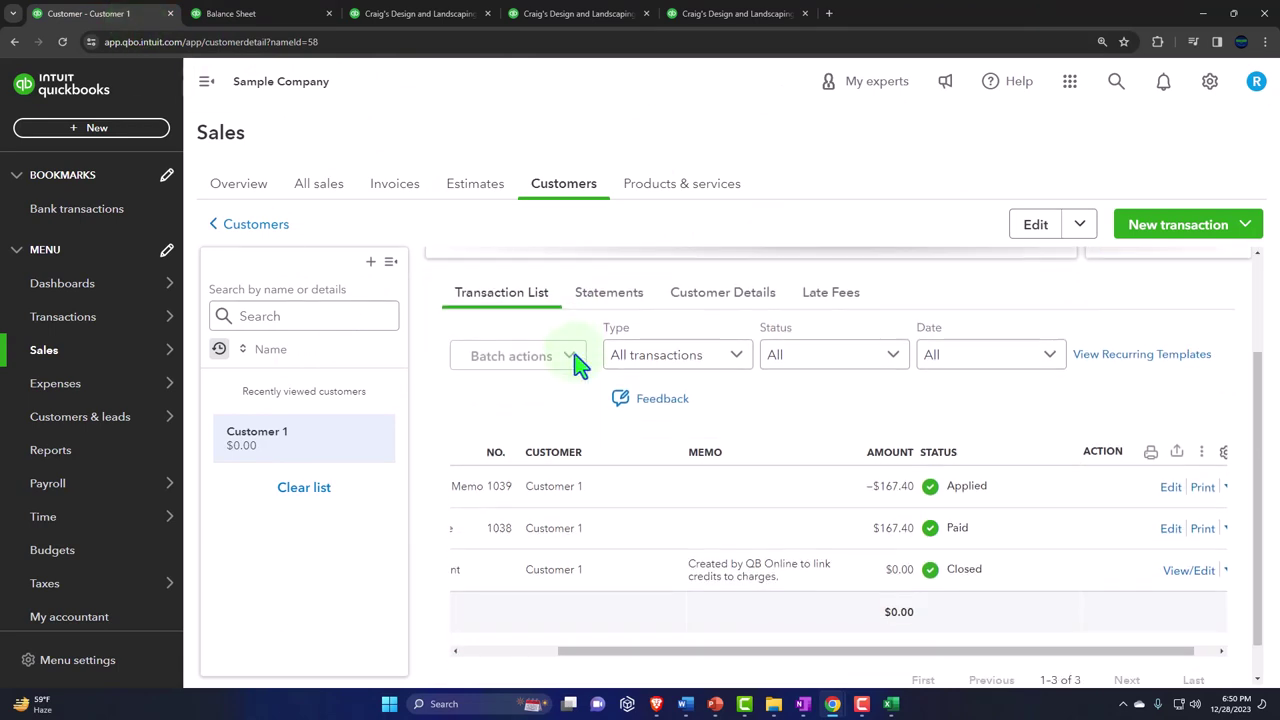
left_click(206, 81)
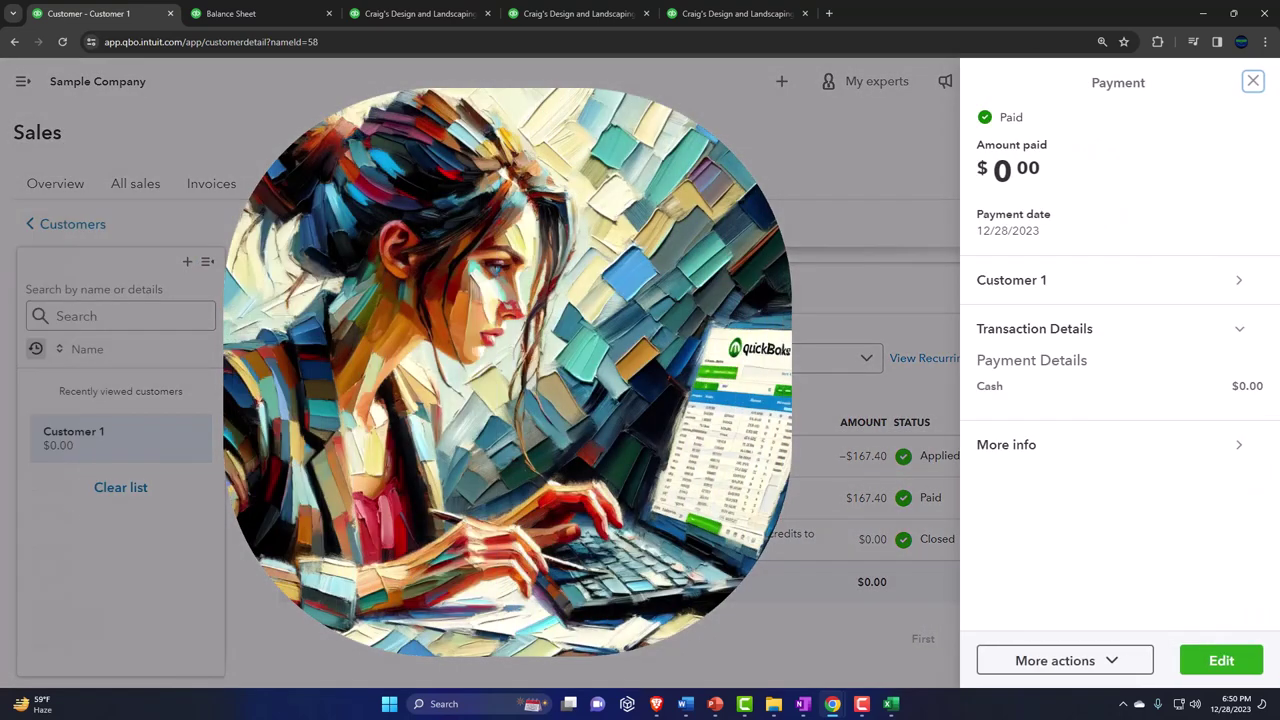
Open Customer 1's zero-amount payment for editing, examine the invoice and credit memo it links, and close it without changes.
left_click(1222, 662)
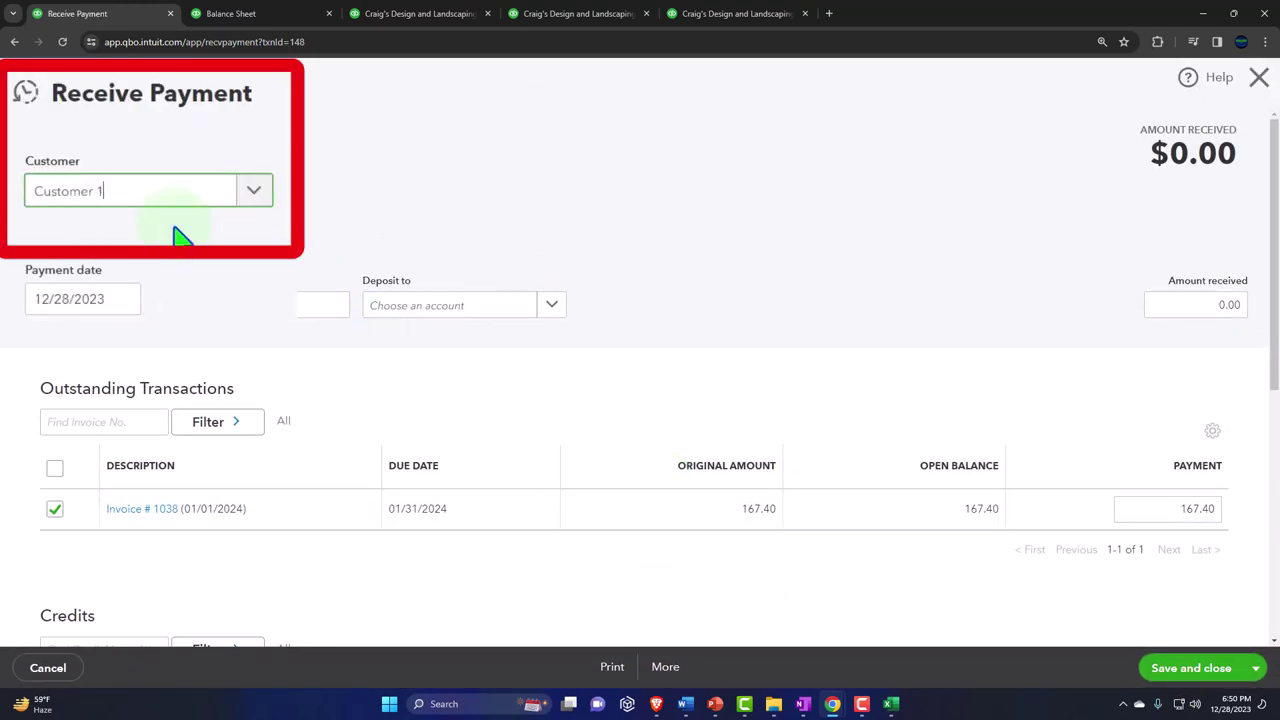
scroll(210, 395, "down", 2)
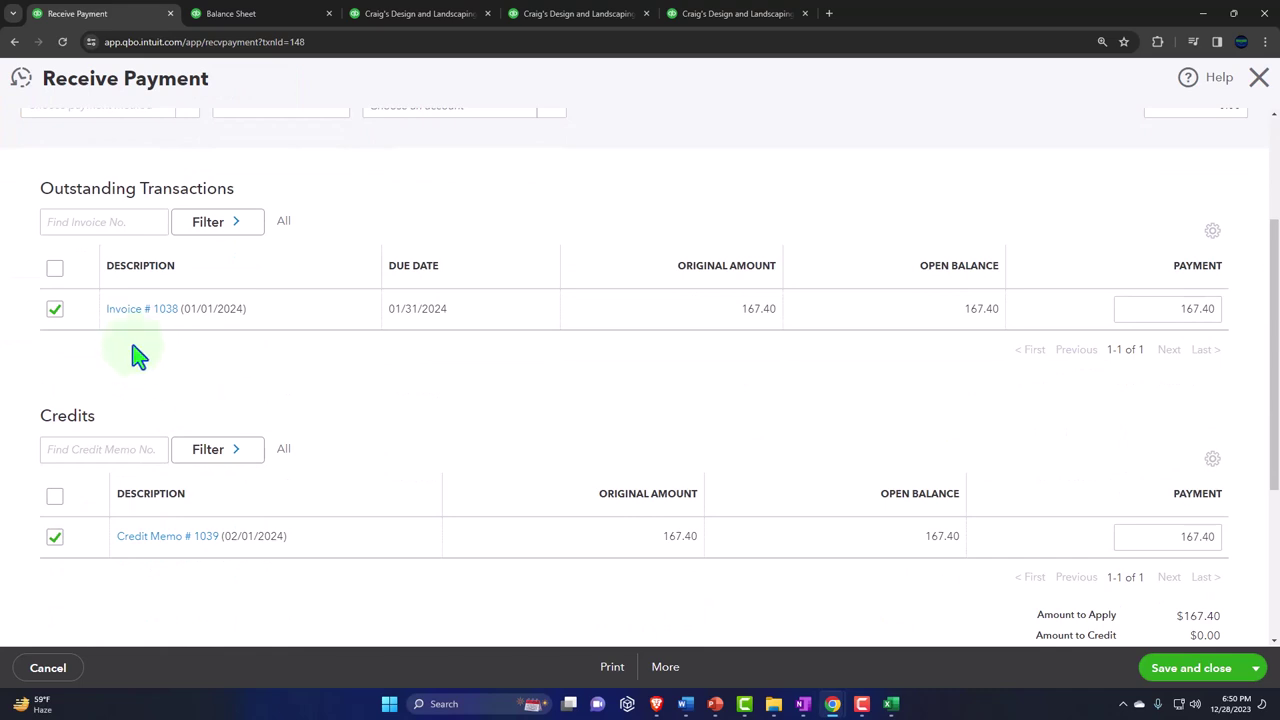
scroll(150, 380, "up", 1)
scroll(170, 400, "up", 1)
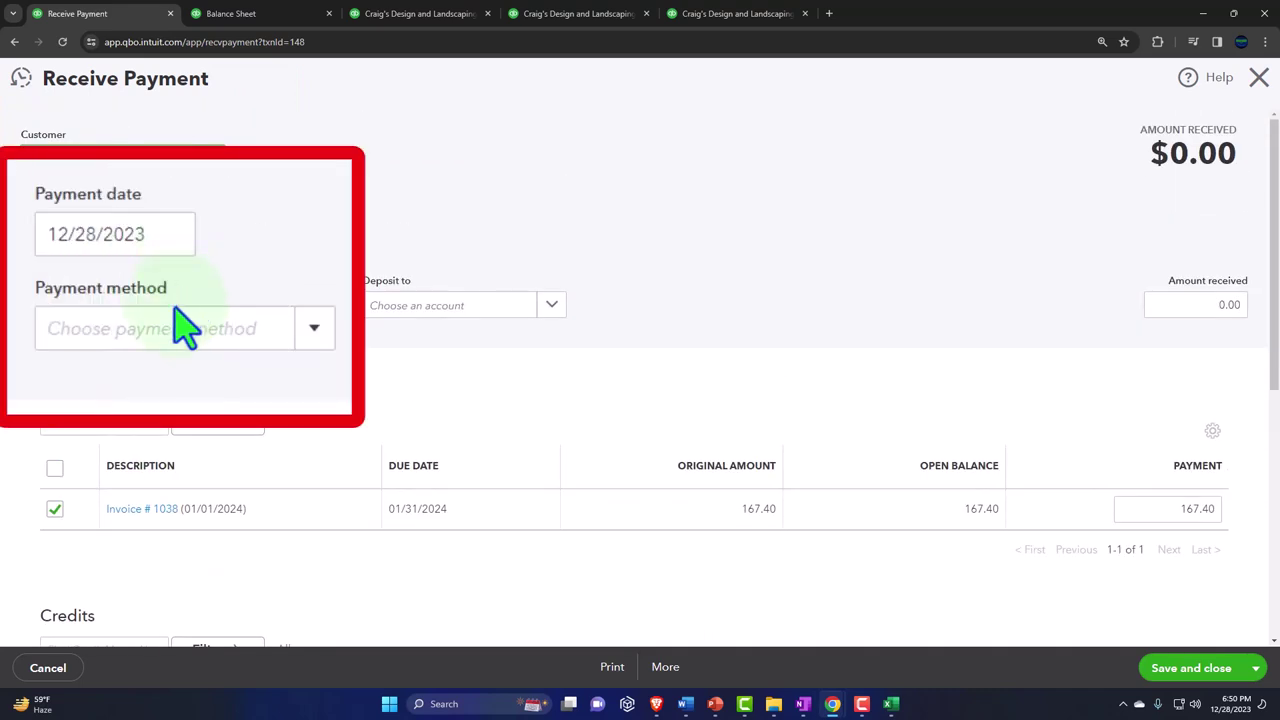
scroll(130, 325, "down", 2)
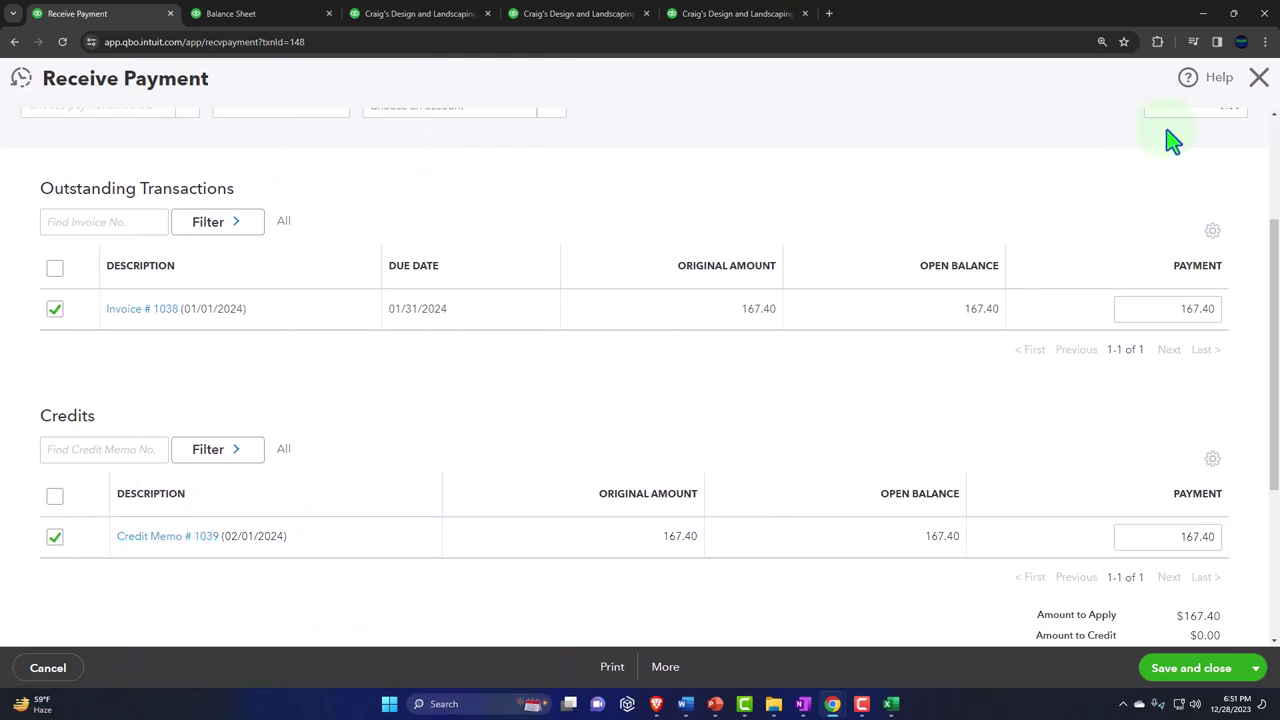
left_click(1258, 78)
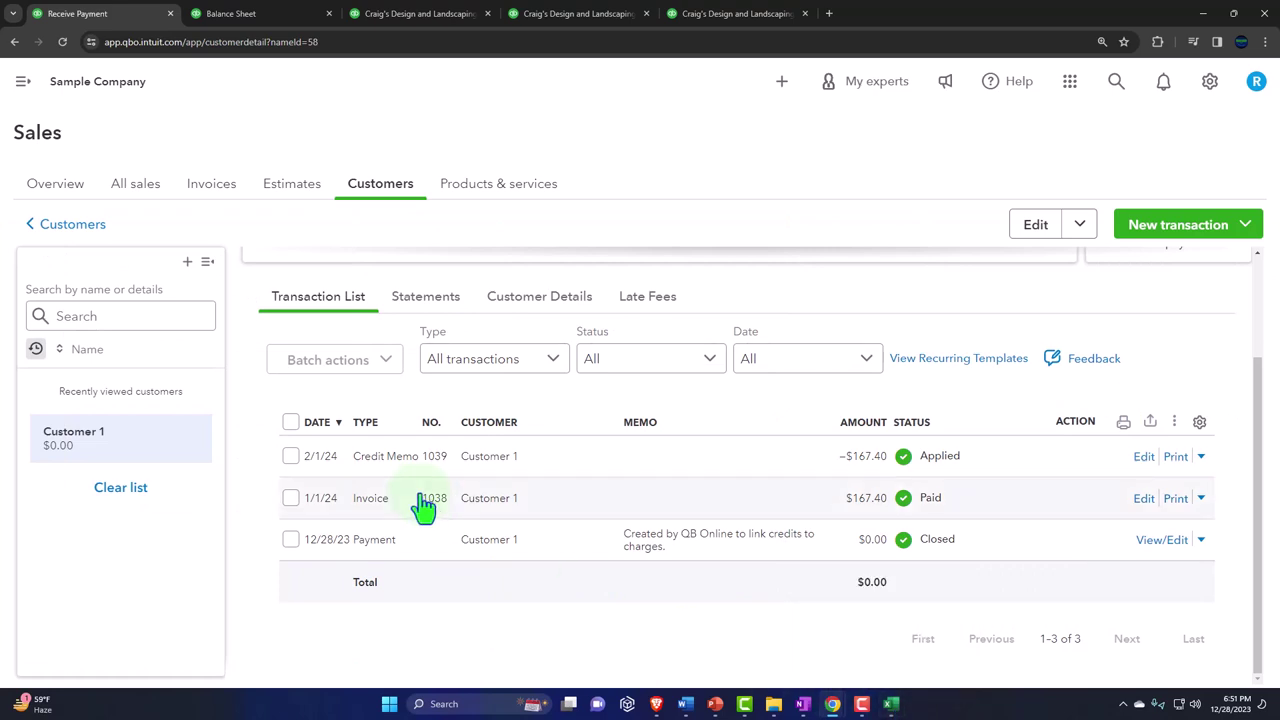
Start a new invoice and add "Customer 2" as a new customer on it.
left_click(23, 81)
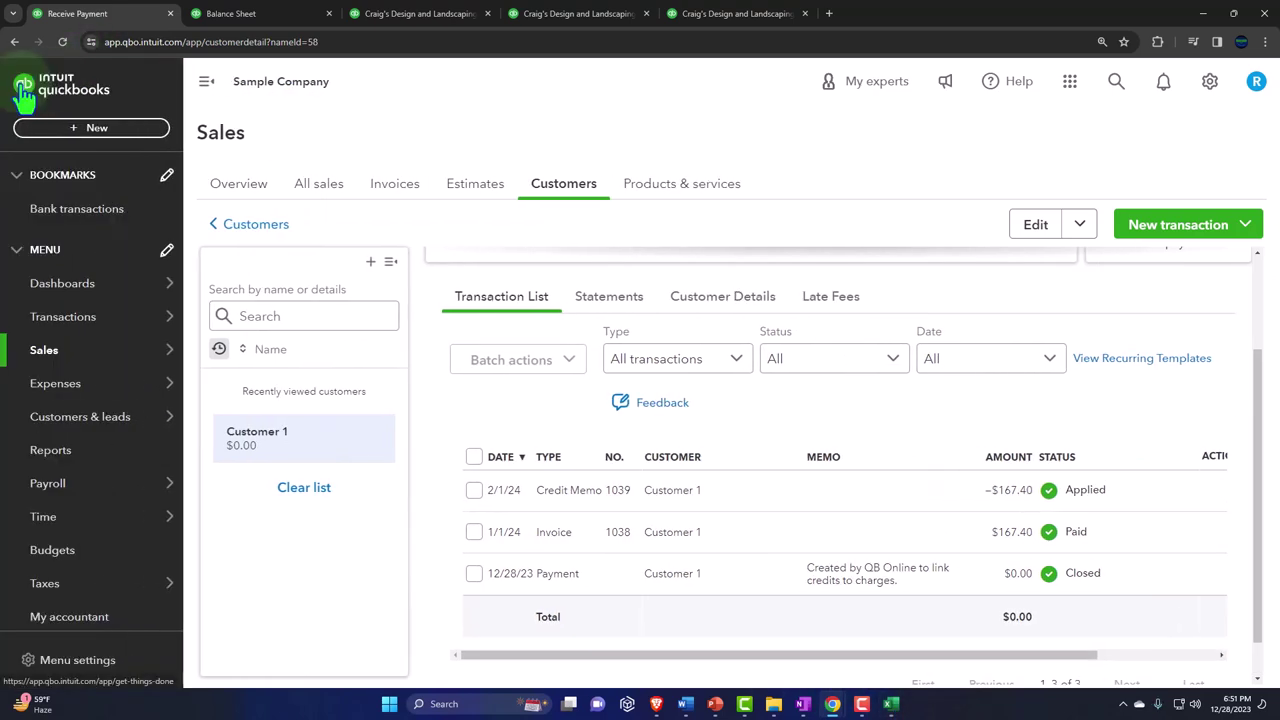
left_click(74, 131)
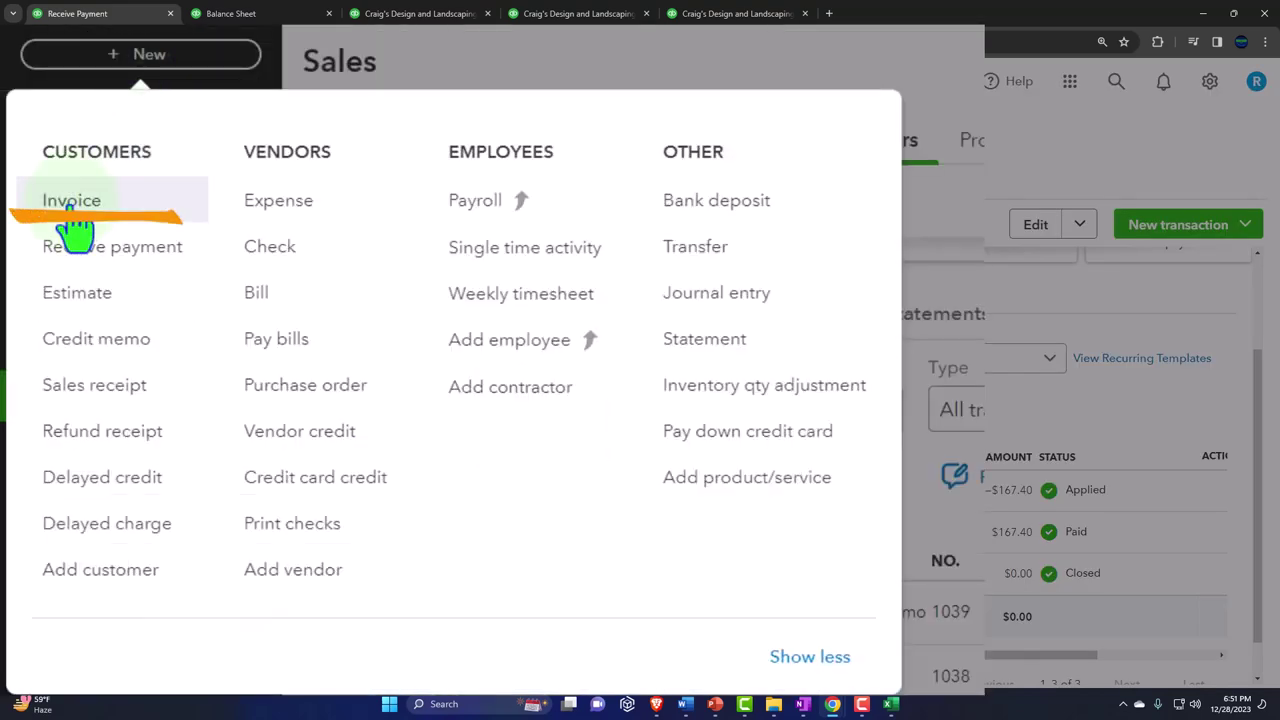
left_click(48, 223)
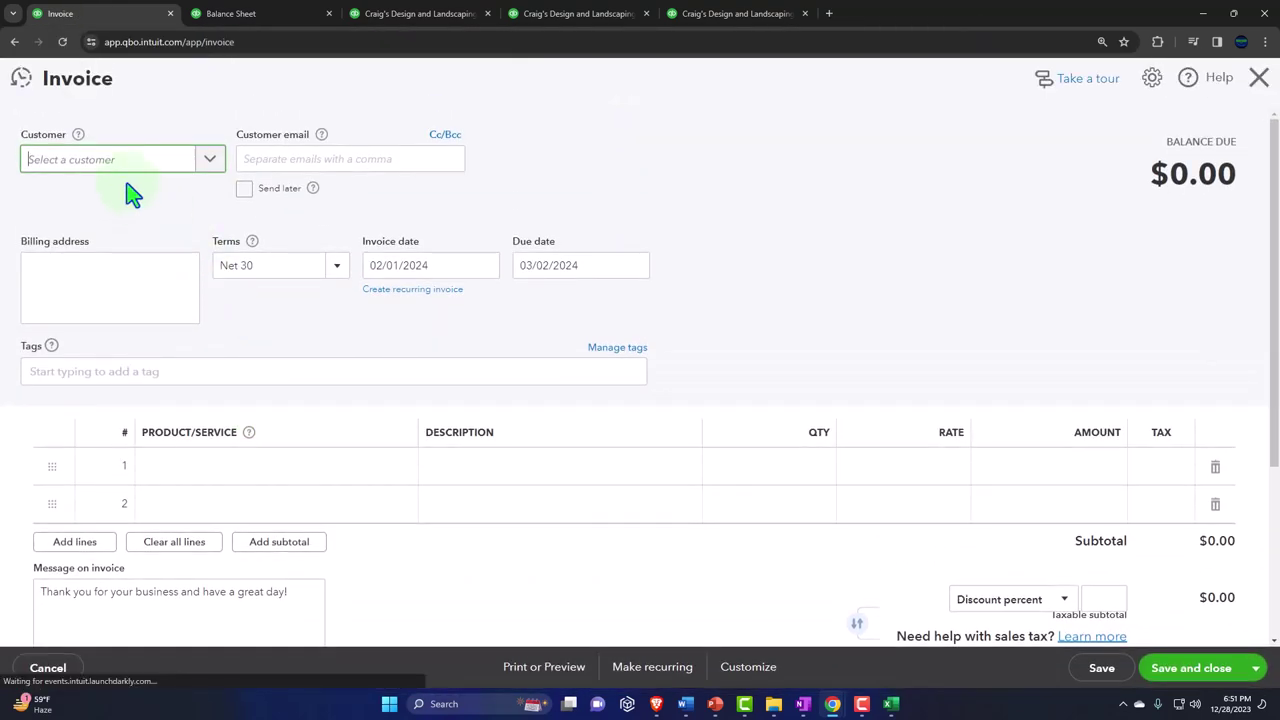
left_click(110, 172)
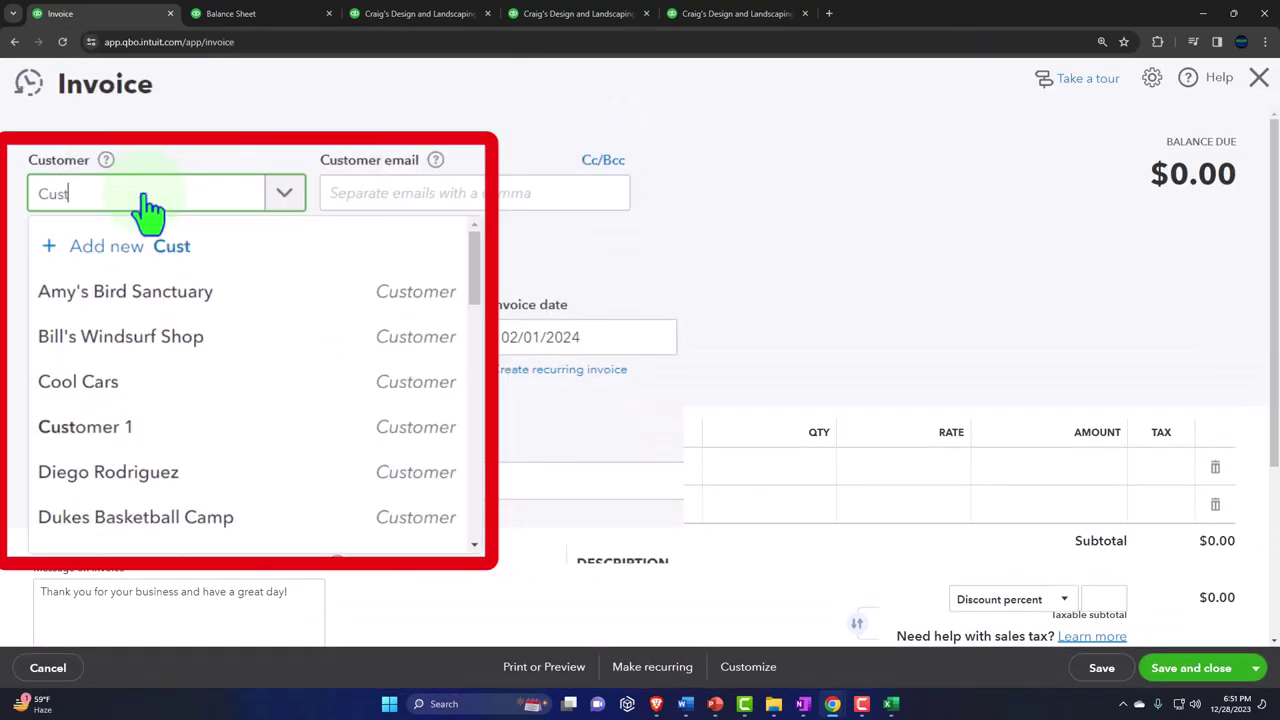
type("Customer 2")
left_click(106, 172)
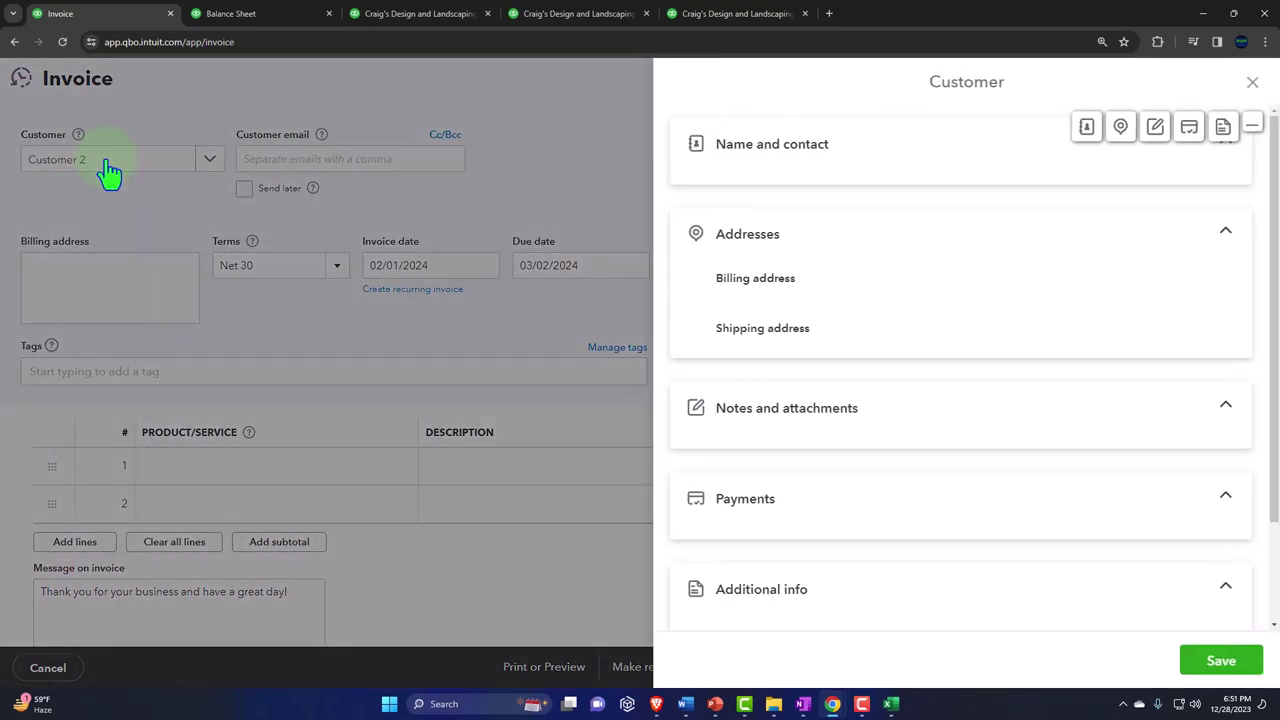
left_click(1221, 661)
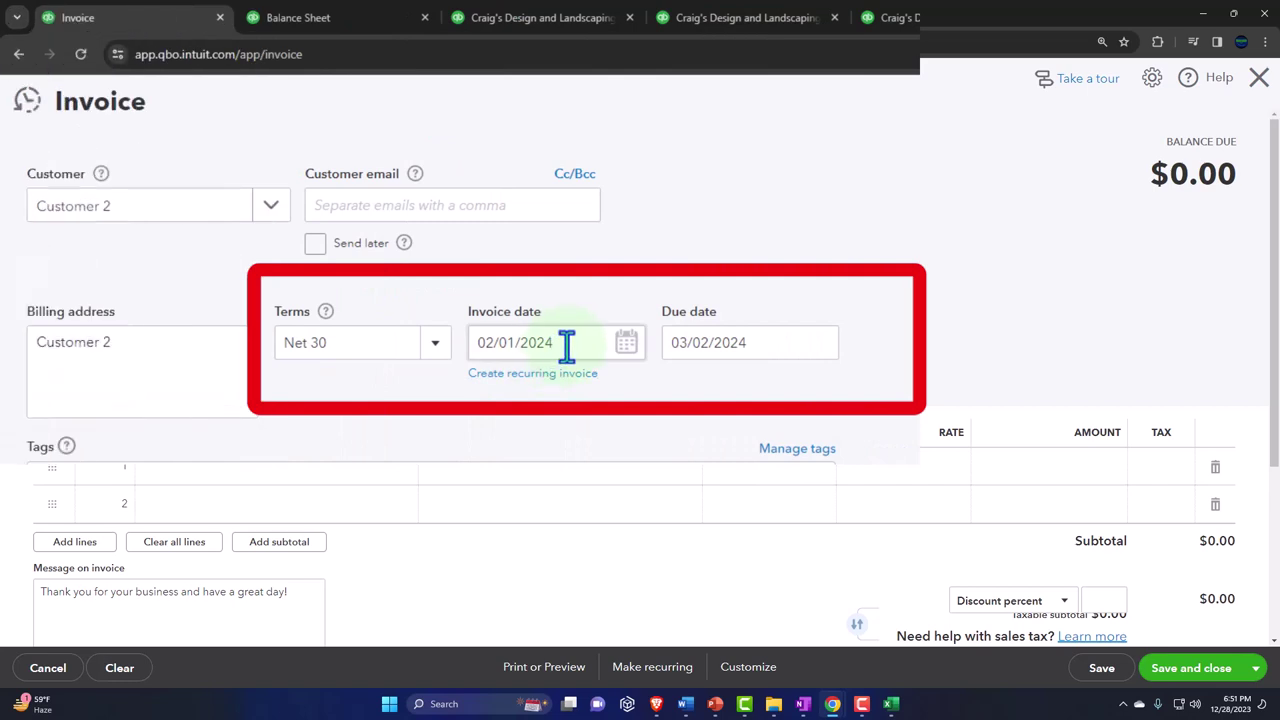
Set the invoice date to 03/01/2024.
left_click(445, 266)
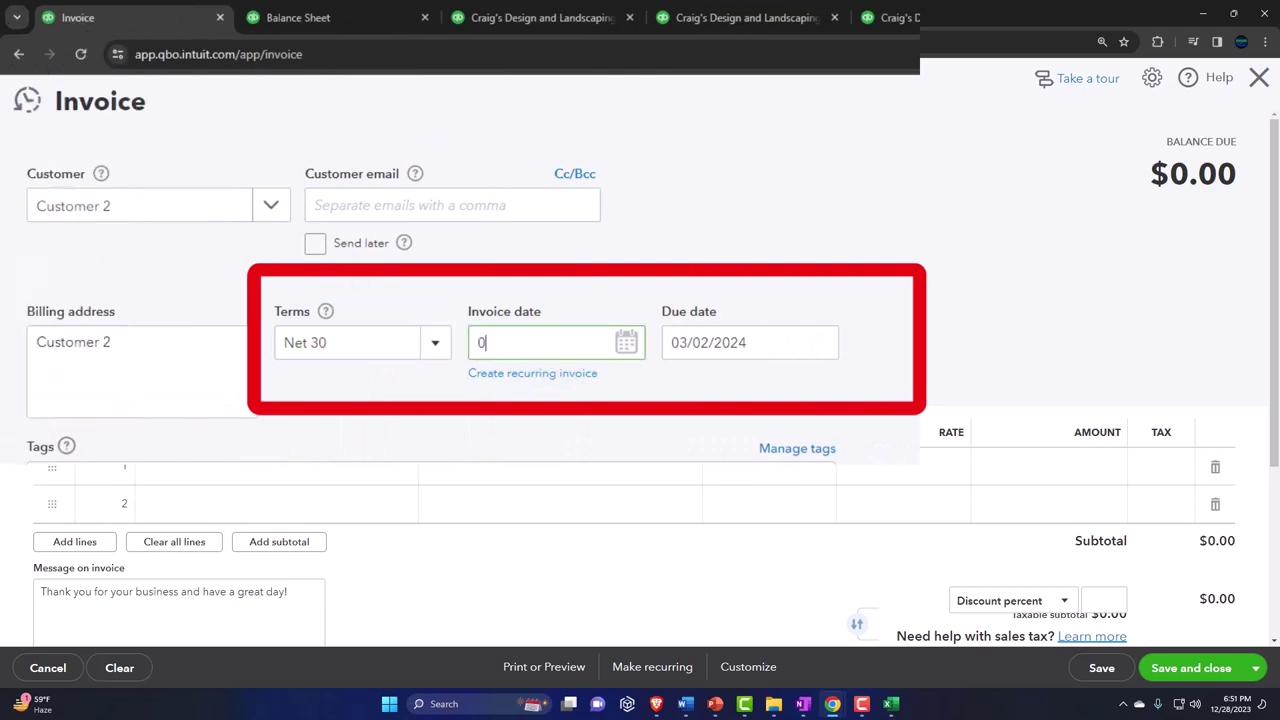
type("03/01/2024")
key("Tab")
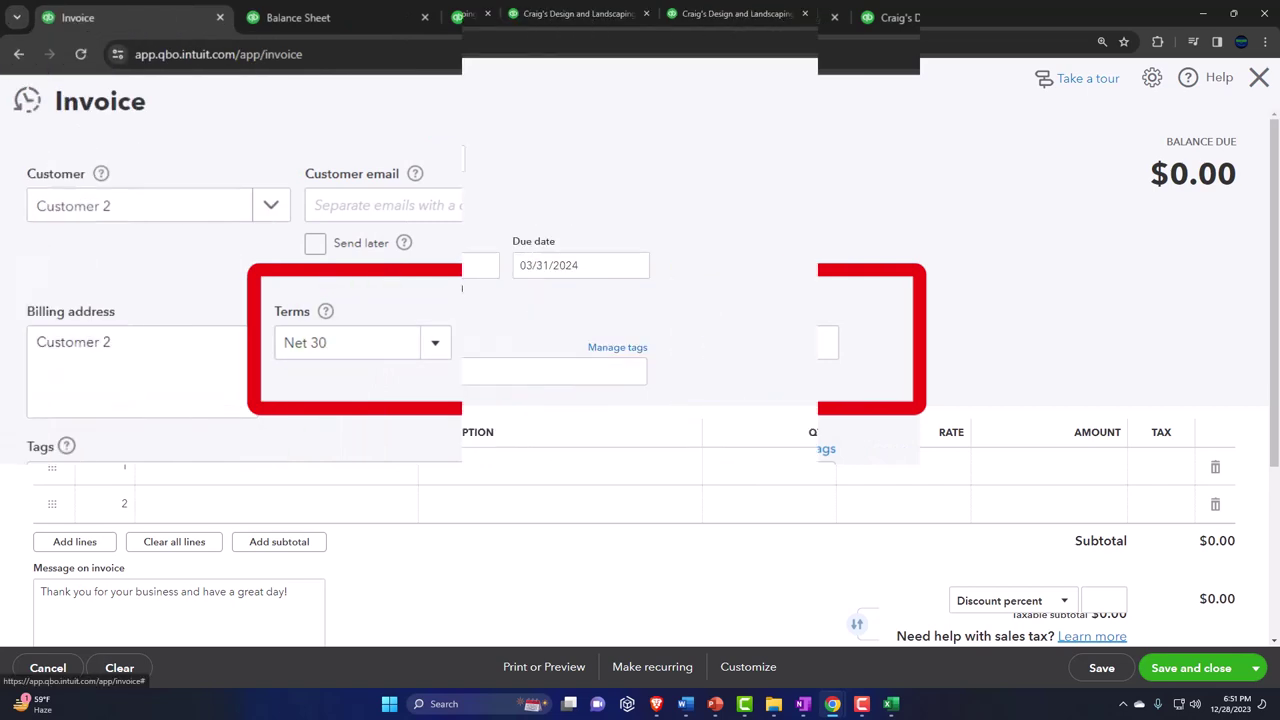
Add Item 1 to the invoice's first line, then save and close the invoice.
left_click(232, 484)
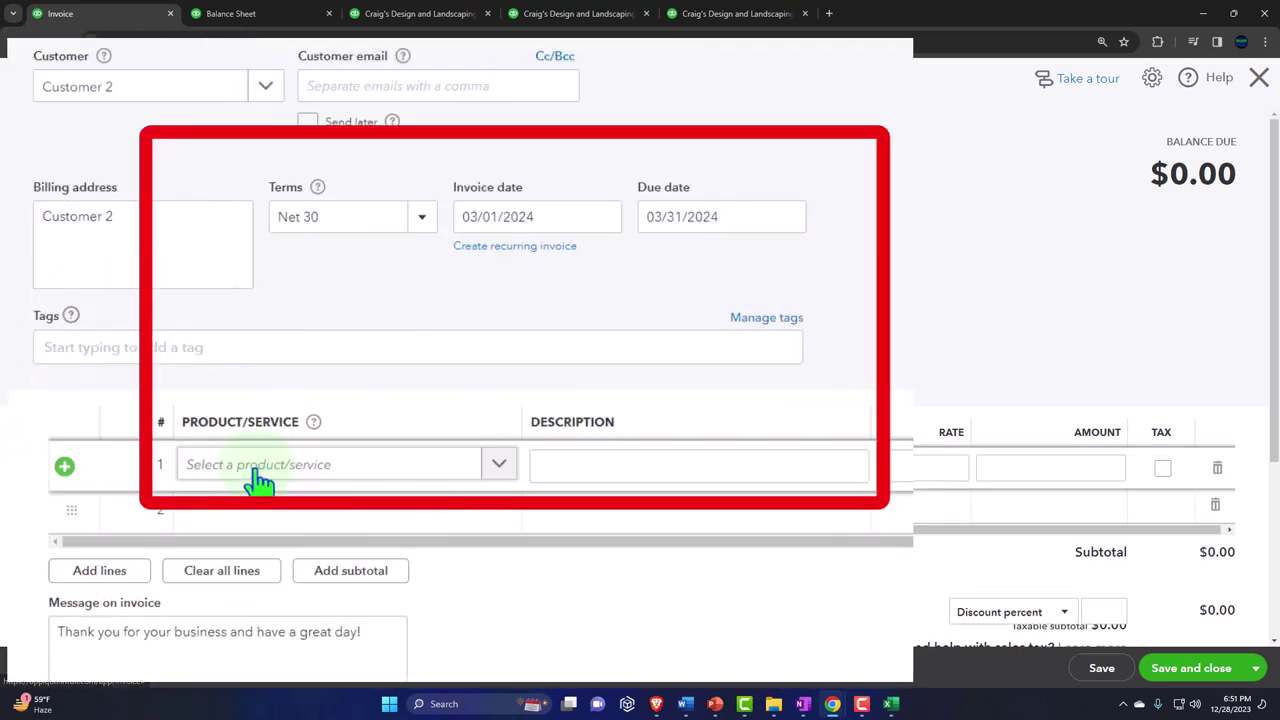
type("ite")
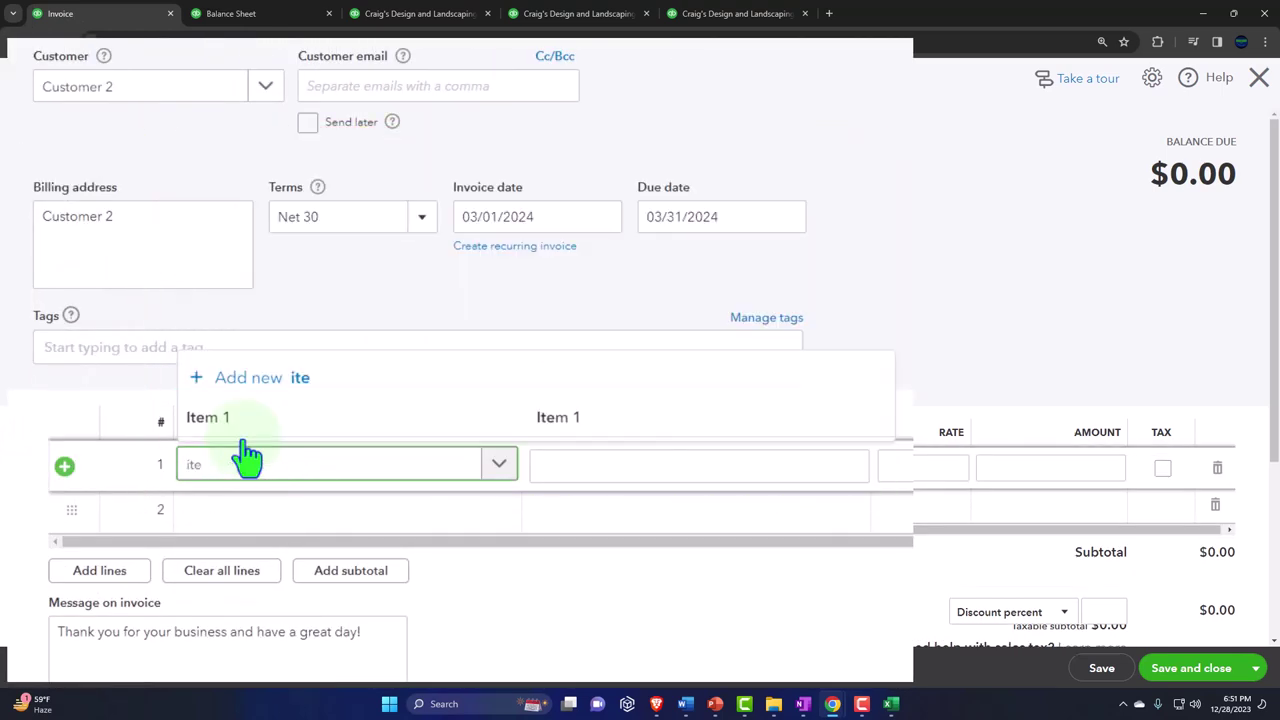
left_click(245, 425)
key("Tab")
key("Tab")
key("Tab")
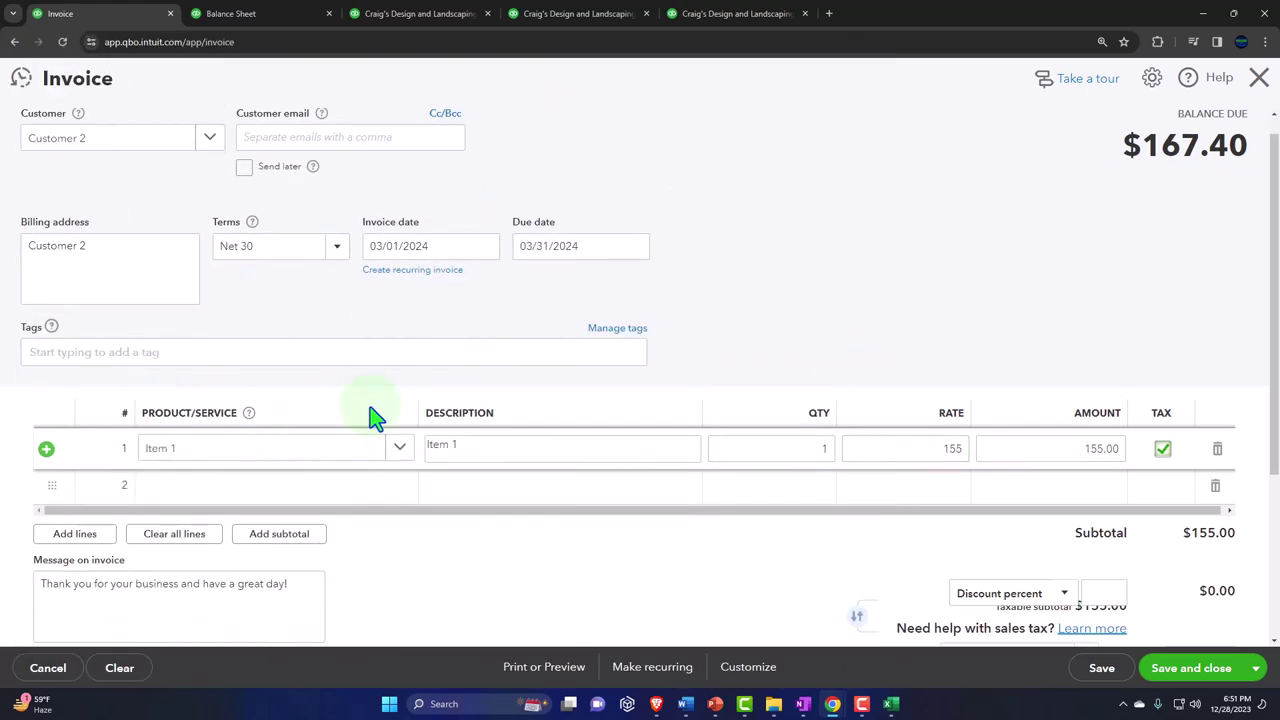
scroll(365, 420, "down", 2)
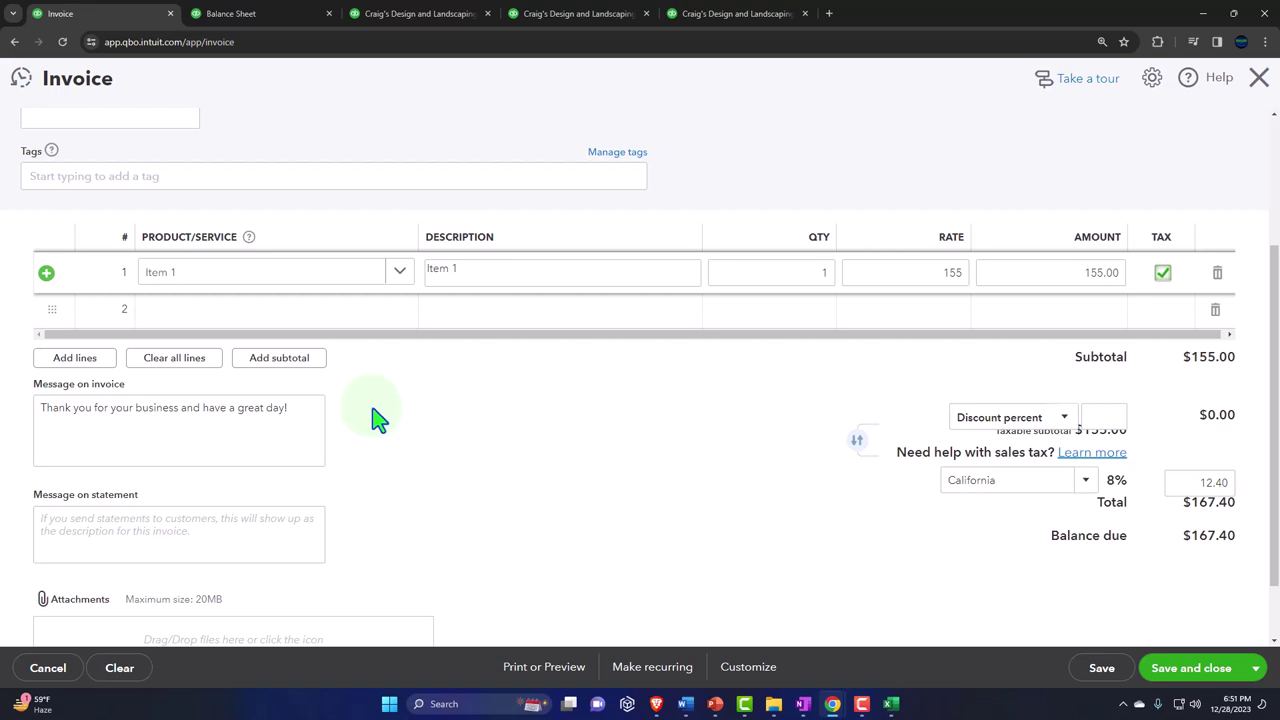
left_click(1212, 683)
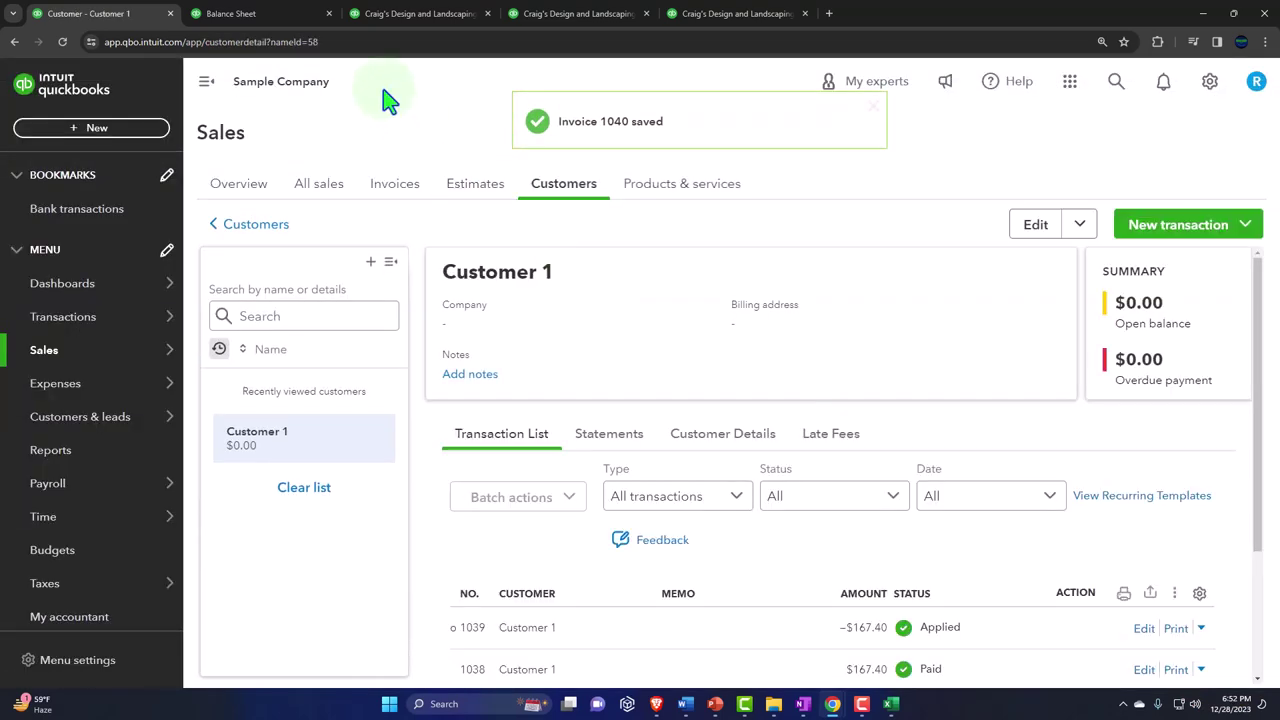
Review the Accounts Receivable transactions behind the balance sheet, then return to the report.
left_click(283, 15)
scroll(620, 300, "up", 5)
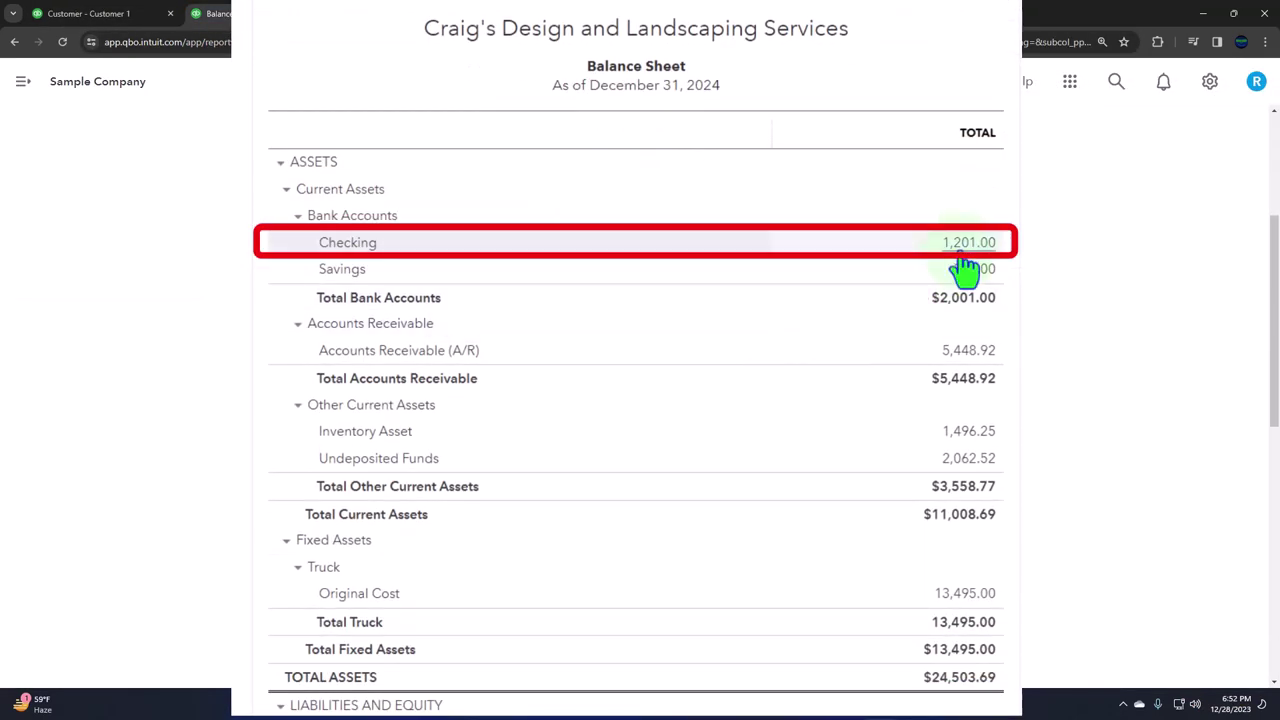
left_click(898, 395)
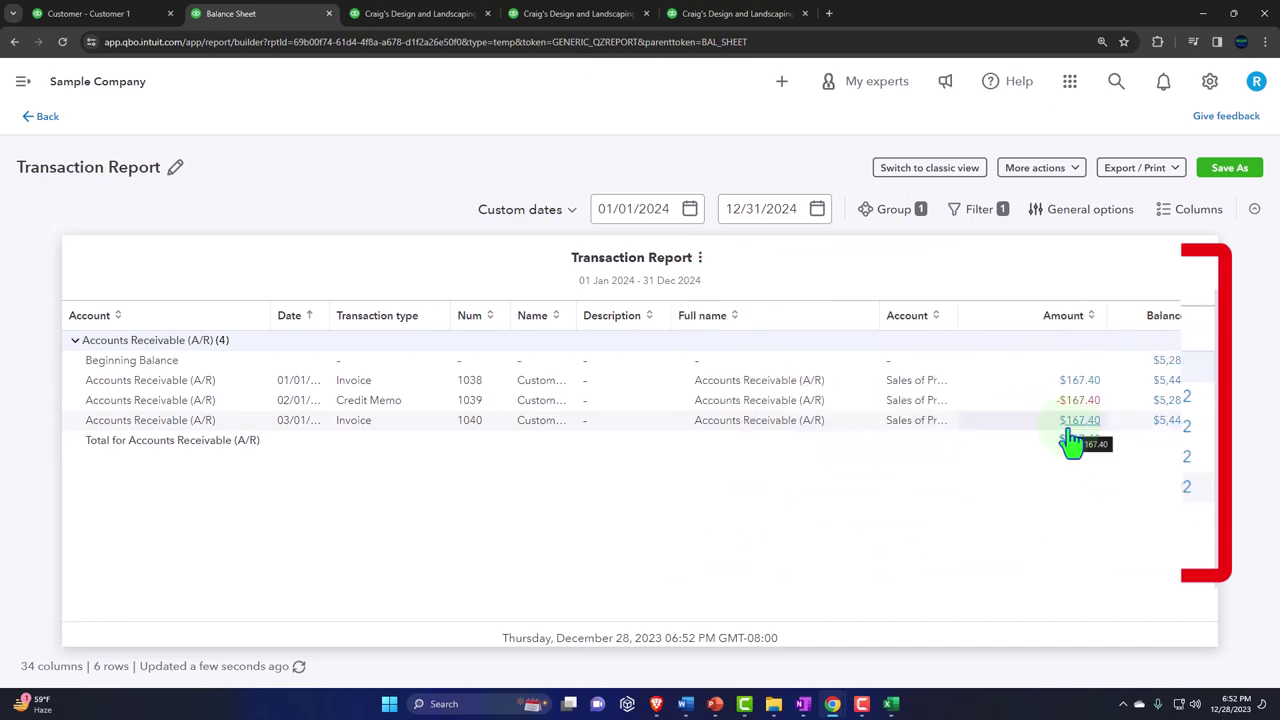
left_click(47, 118)
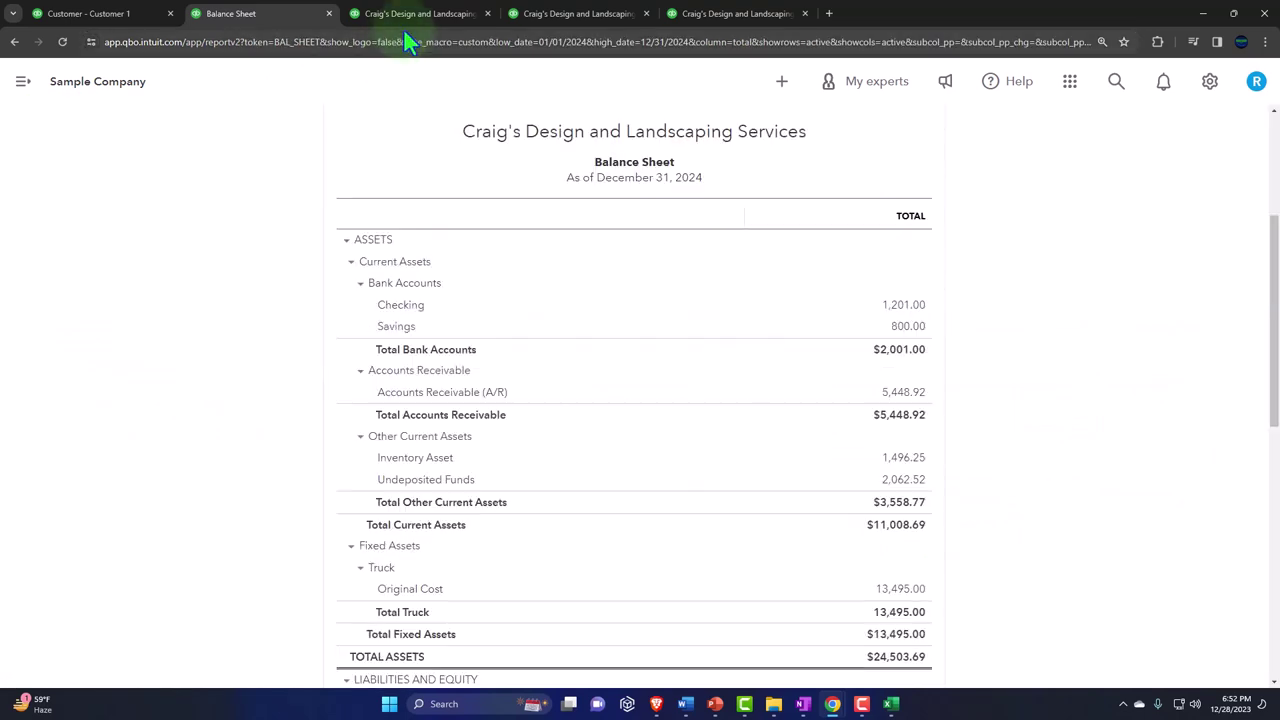
Rerun the monthly Profit and Loss report, examine the March 2024 figures, and go back to the balance sheet.
left_click(420, 14)
scroll(810, 320, "up", 5)
left_click(780, 280)
scroll(694, 514, "down", 5)
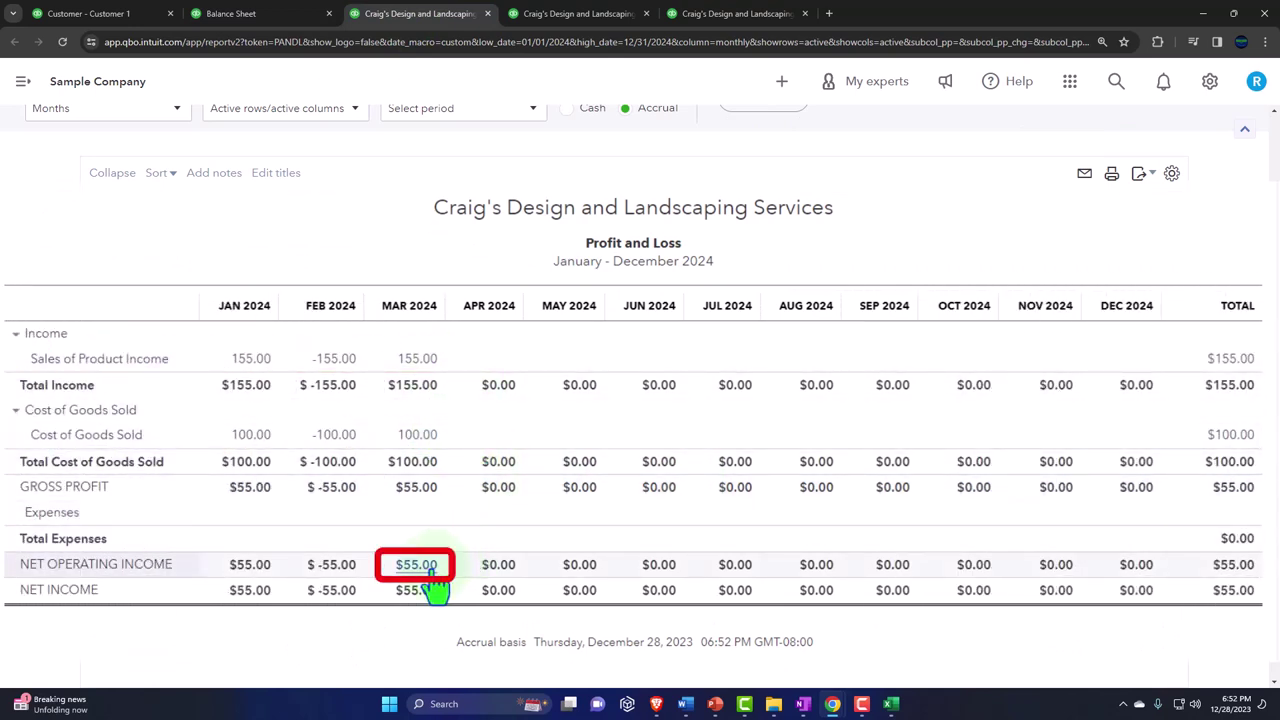
left_click(283, 16)
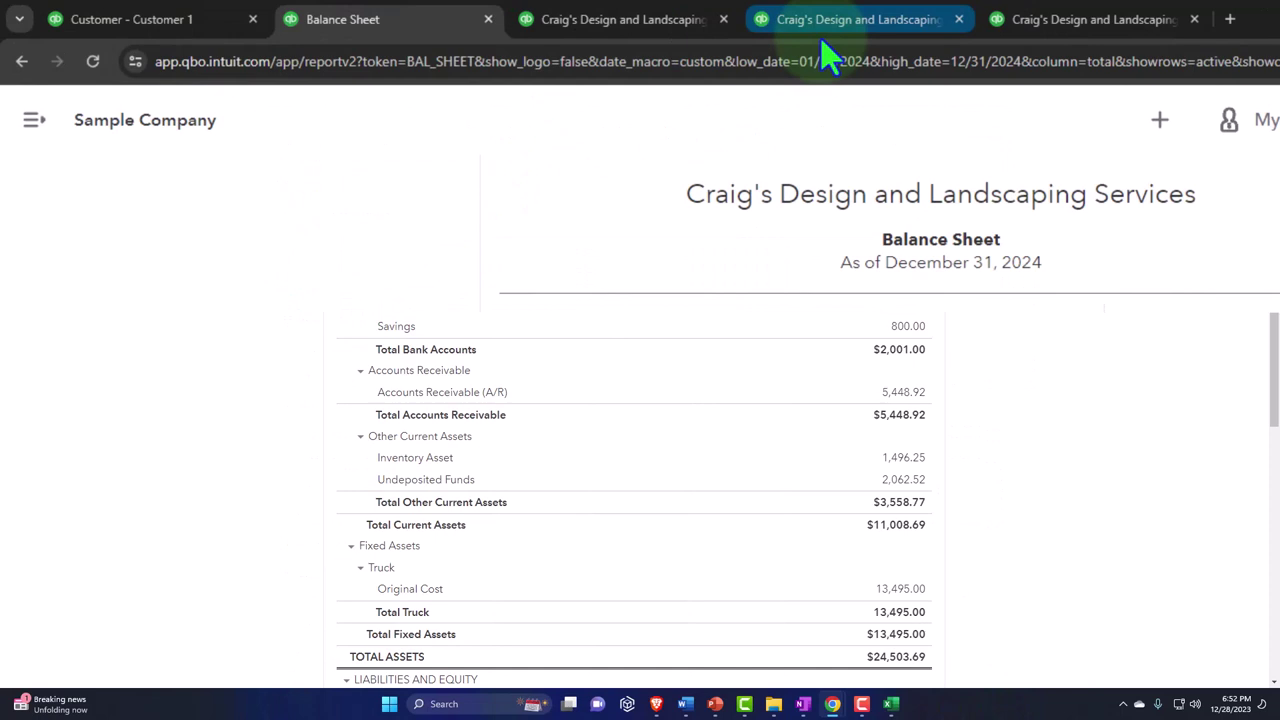
mouse_move(826, 58)
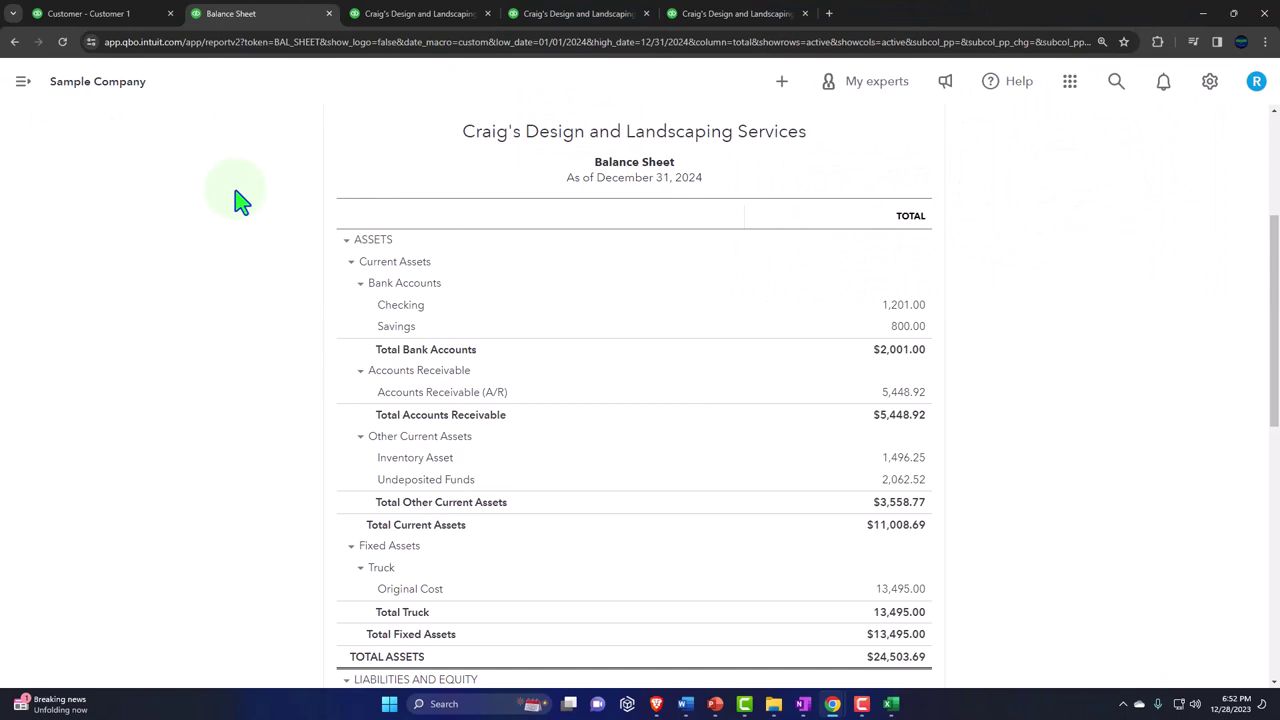
Open Customer 2's record from the customer list and open the 3/1/24 invoice for editing.
left_click(105, 13)
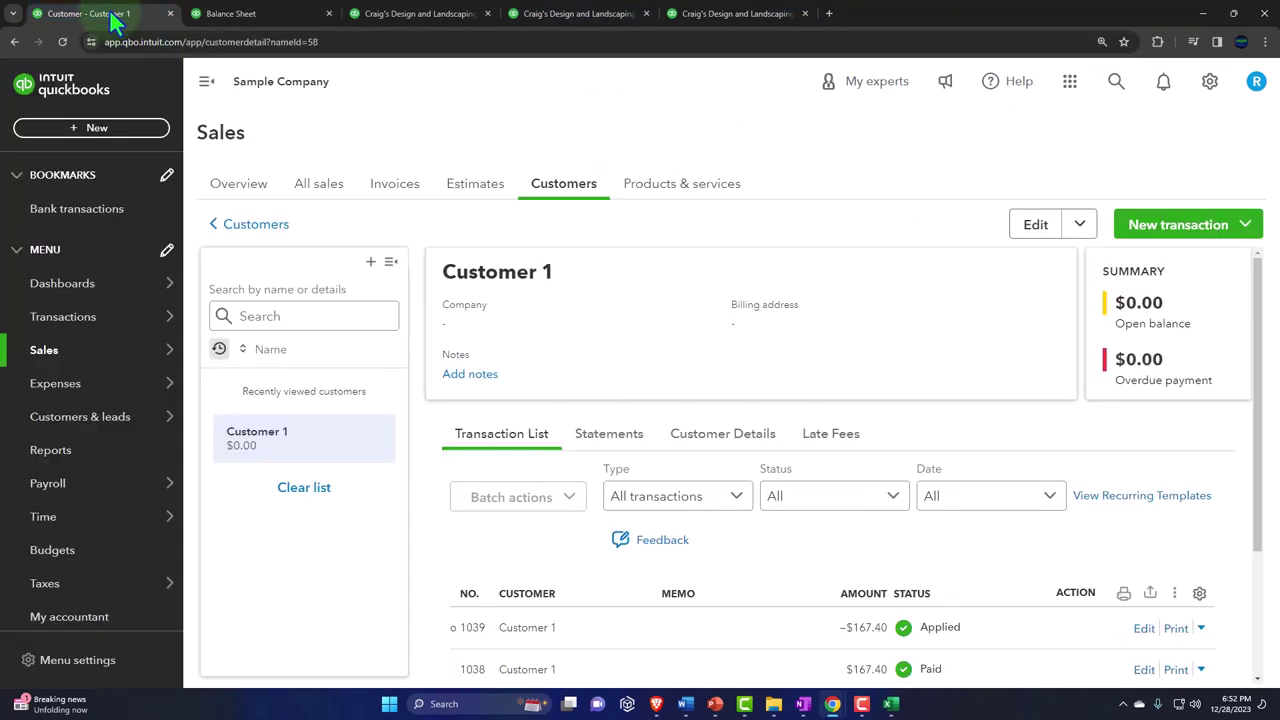
left_click(90, 305)
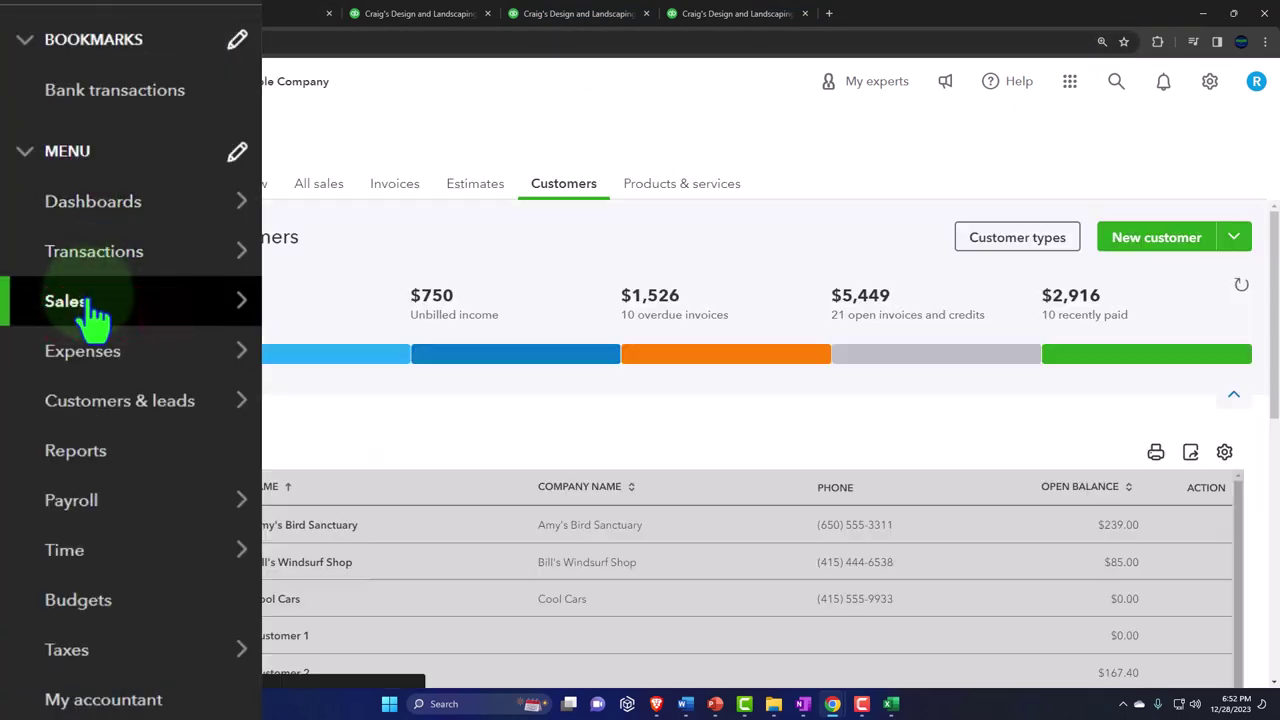
scroll(430, 400, "down", 1)
left_click(285, 545)
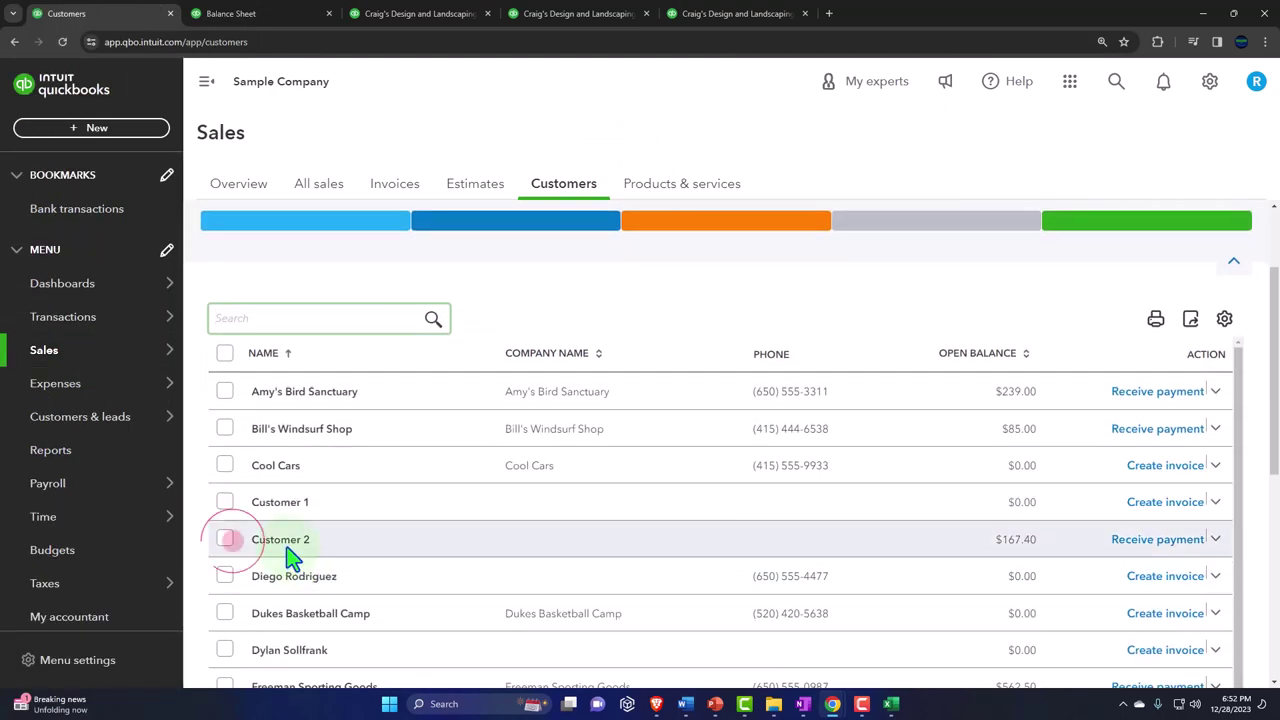
left_click(206, 81)
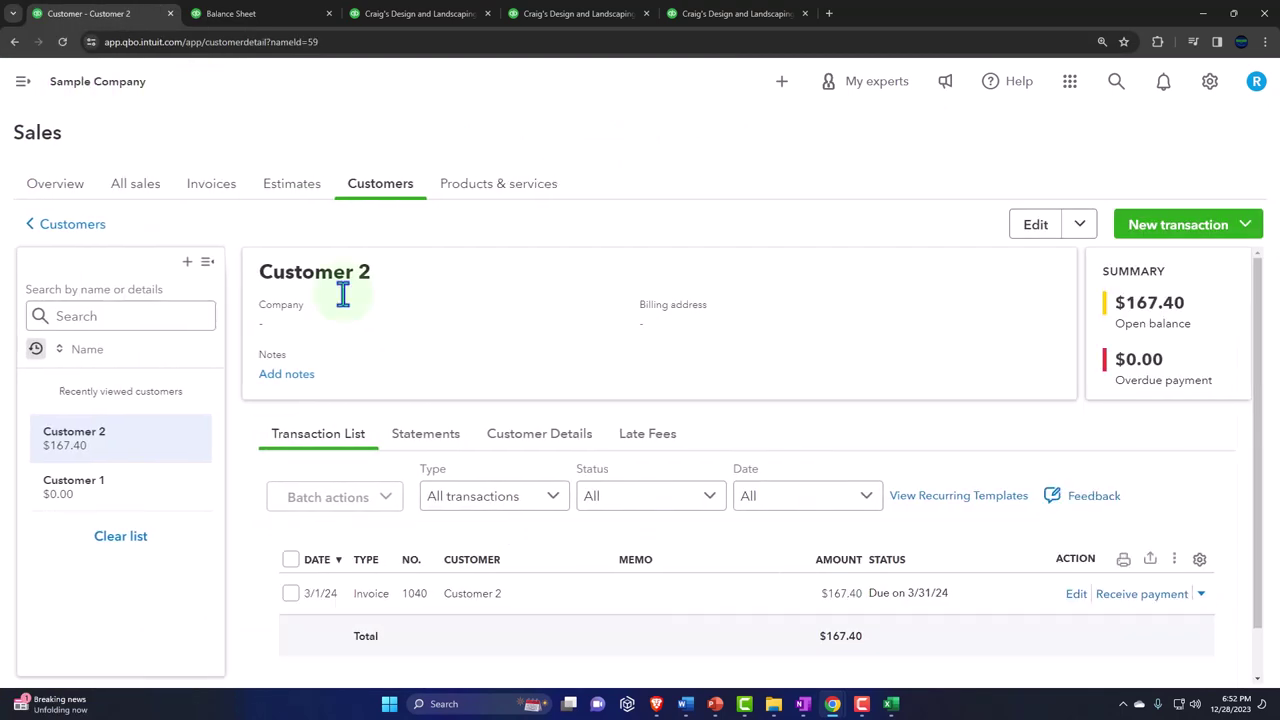
scroll(480, 530, "down", 1)
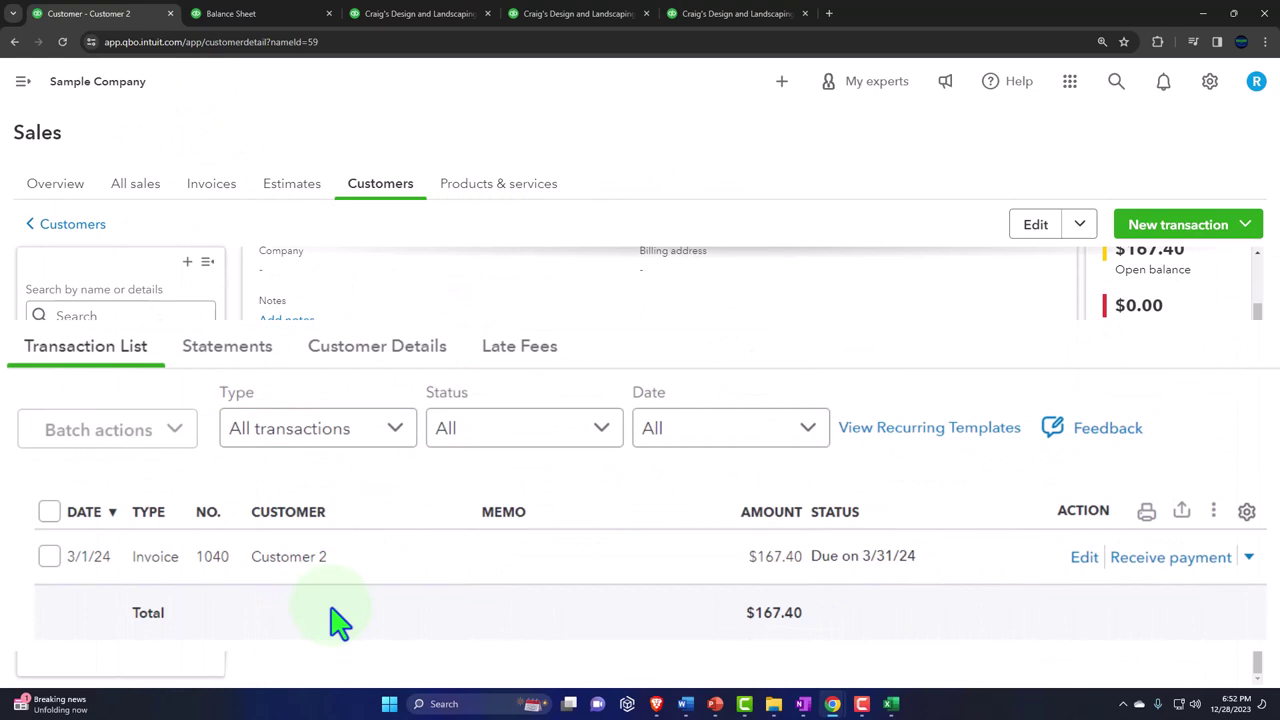
left_click(1084, 557)
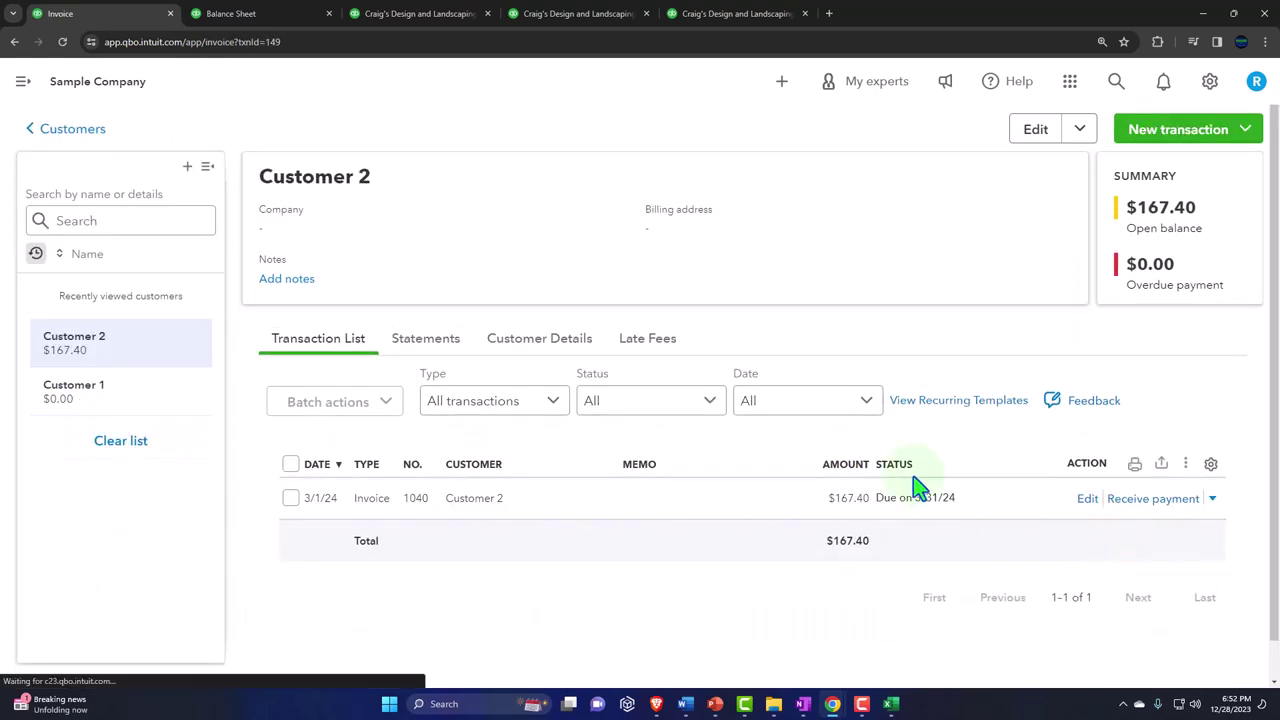
Duplicate the browser tab showing Customer 2's invoice and place the copy ahead of the original.
right_click(123, 16)
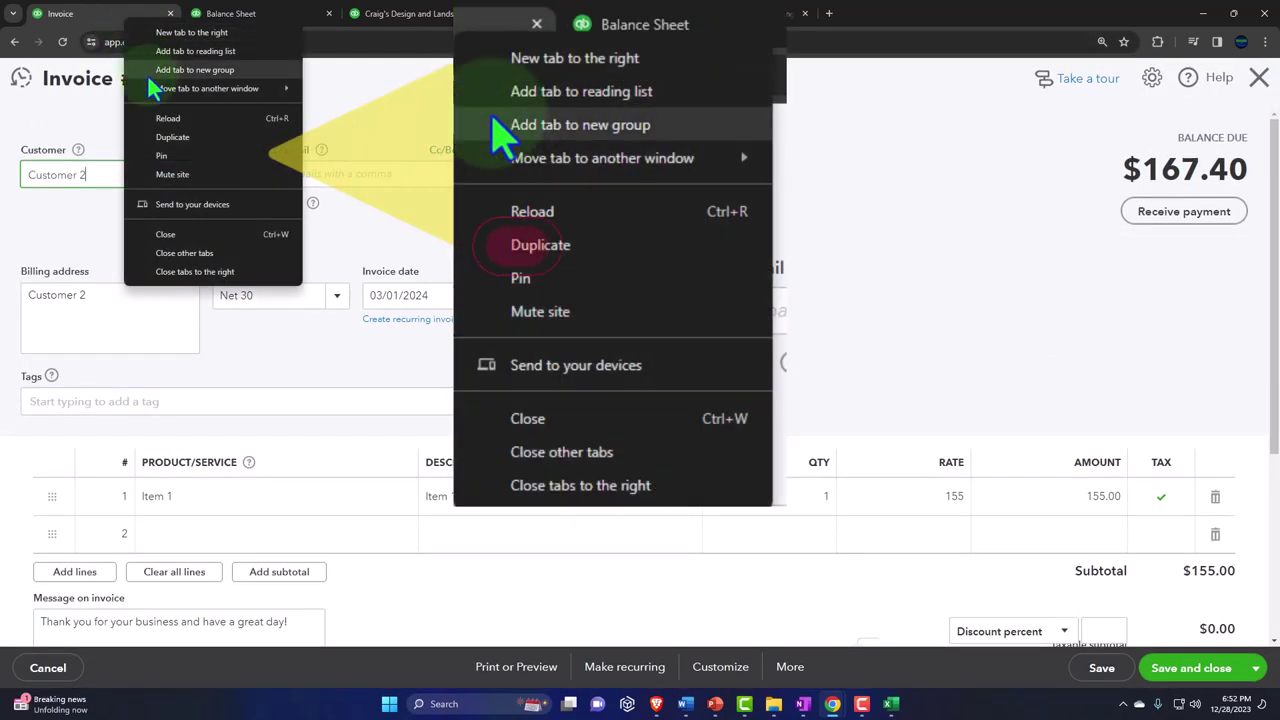
left_click(166, 139)
left_click_drag(245, 20, 111, 19)
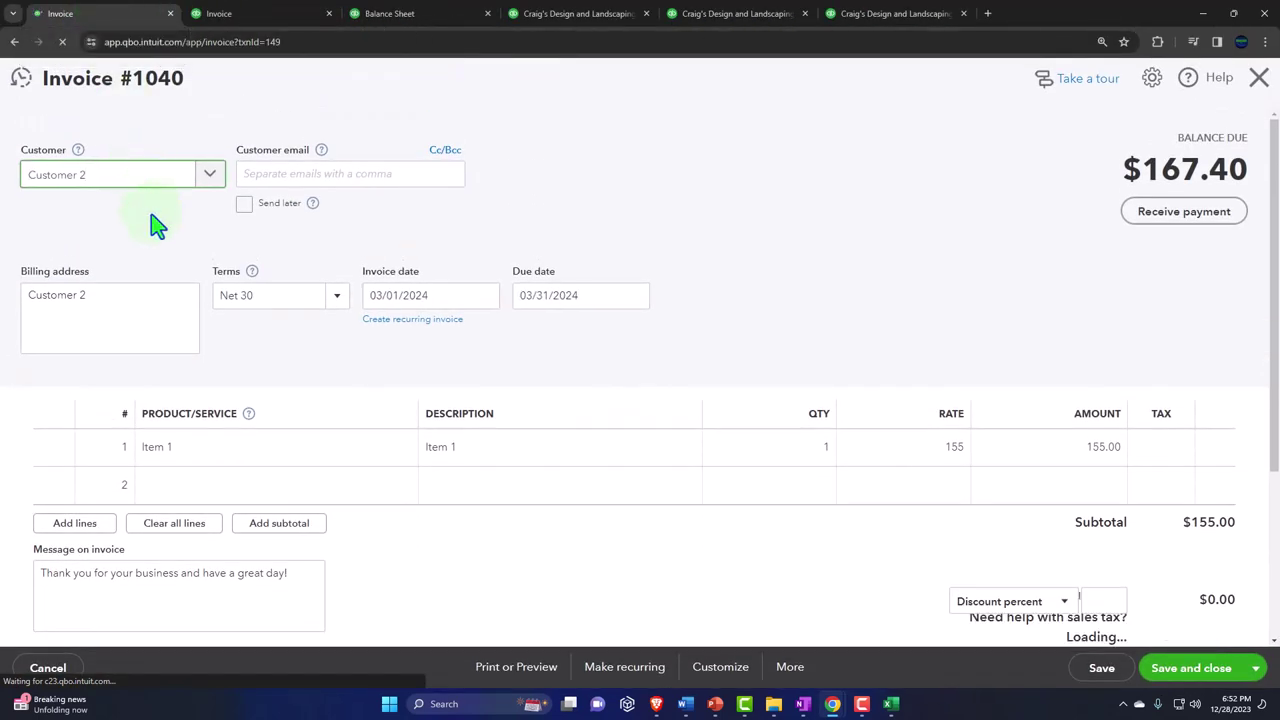
Close the invoice and start a credit memo for Customer 2 dated 04/01/2024.
left_click(1258, 78)
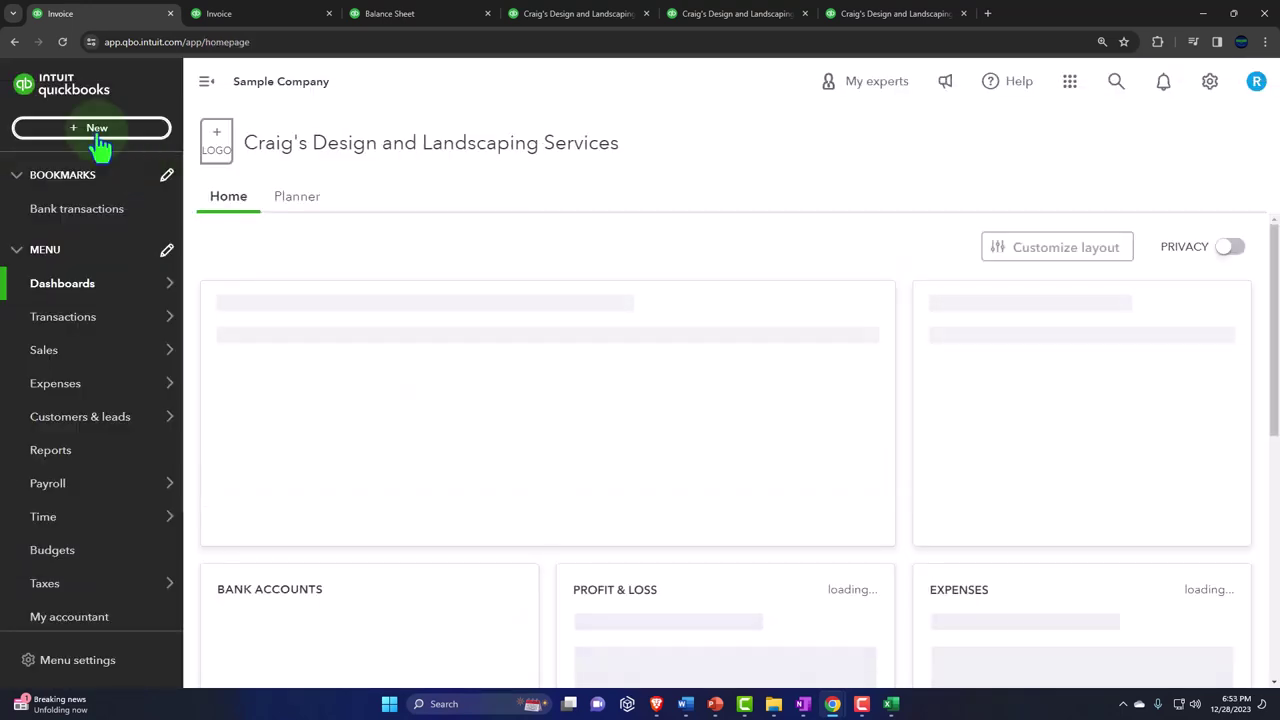
left_click(70, 131)
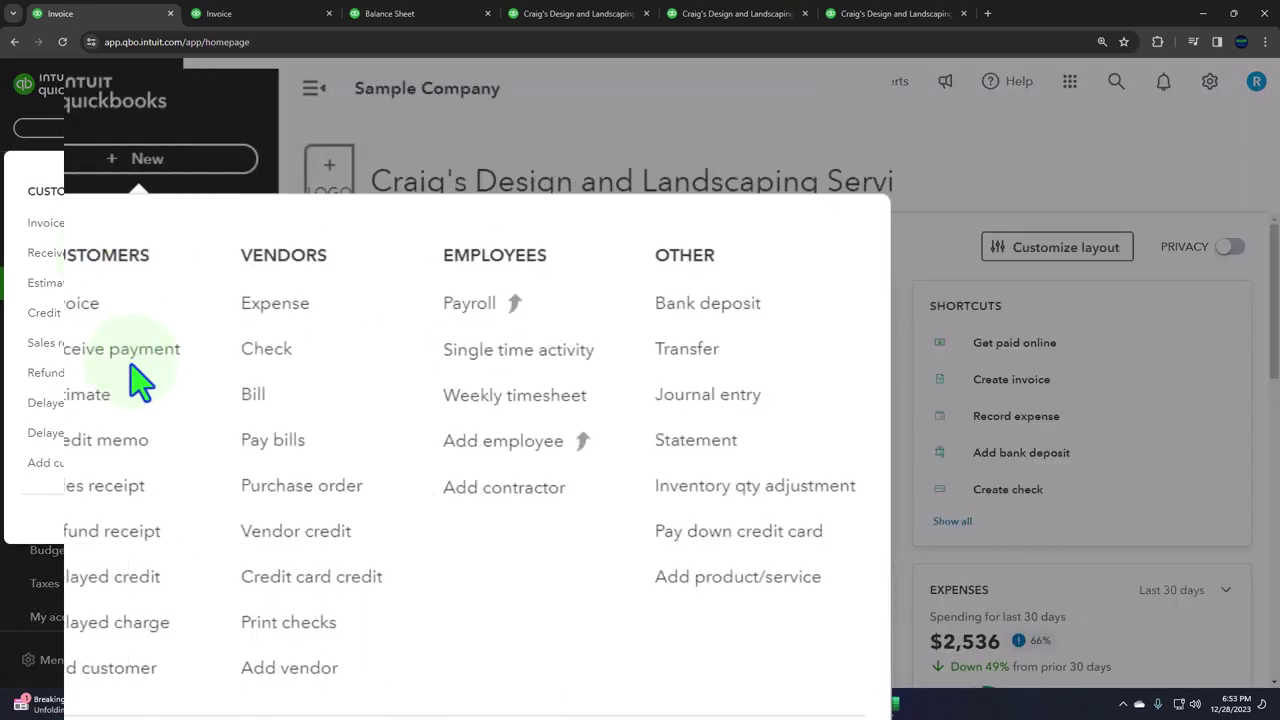
left_click(100, 440)
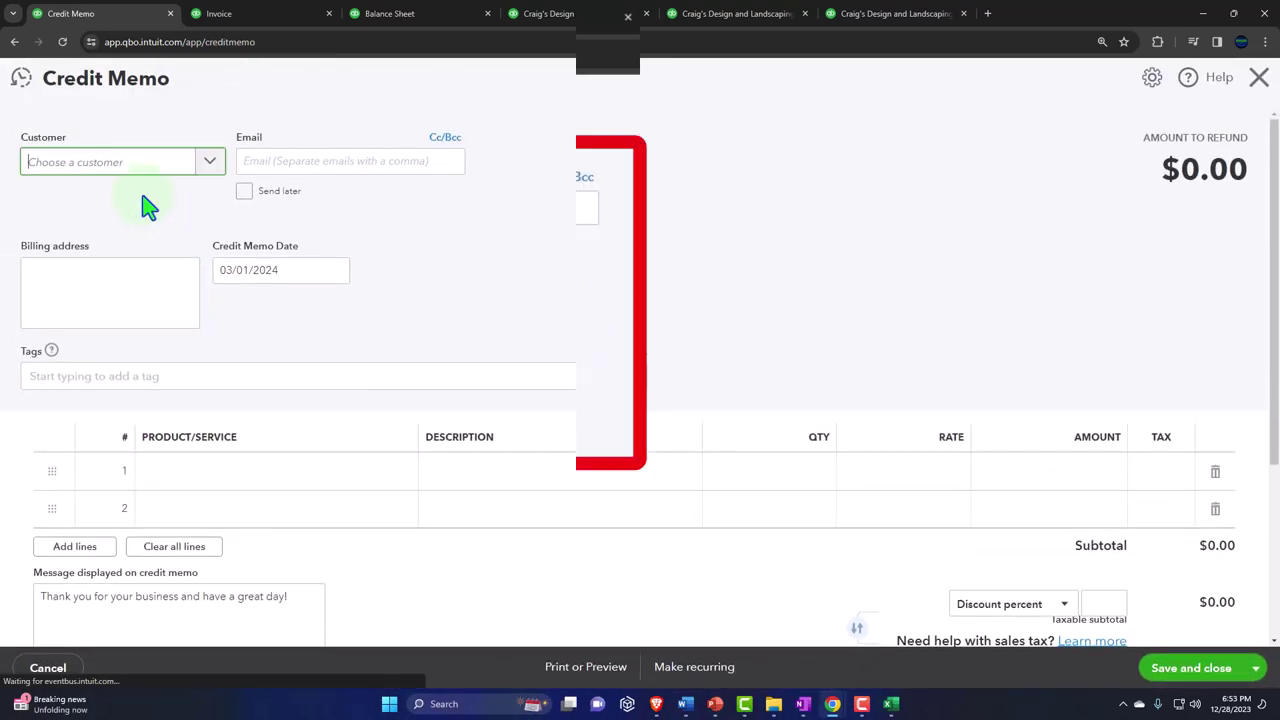
left_click(141, 212)
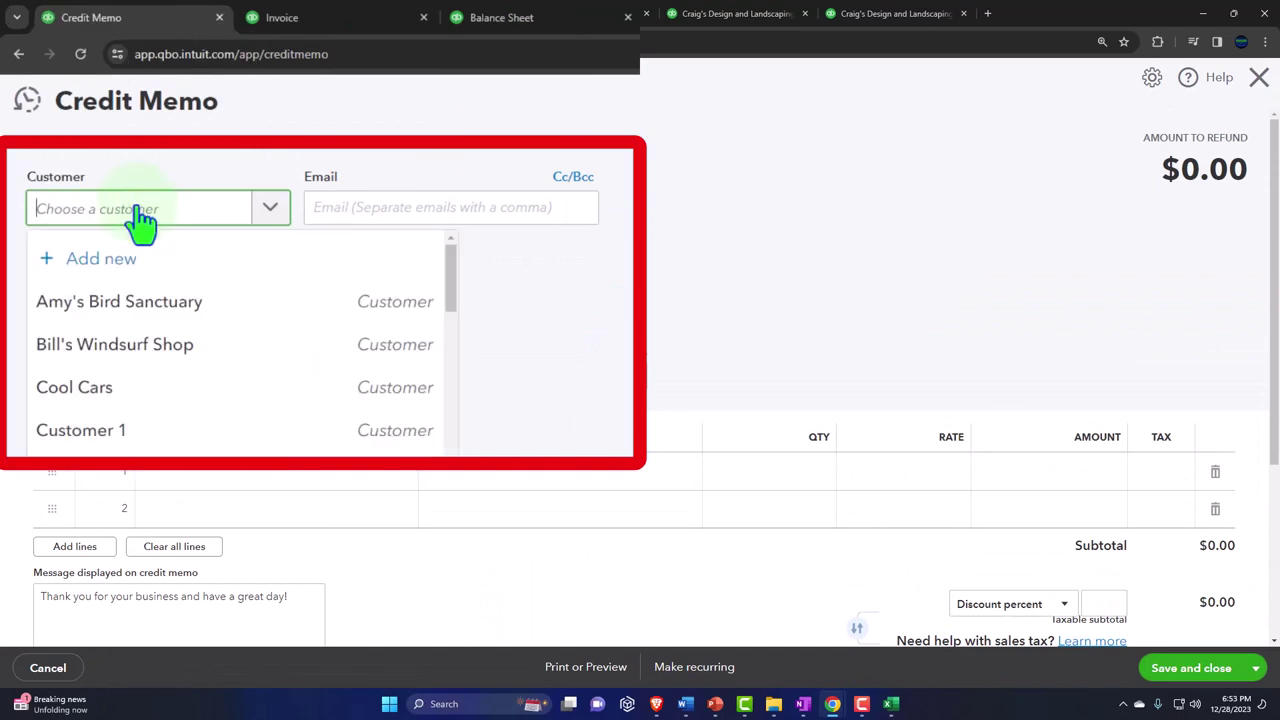
type("Cust")
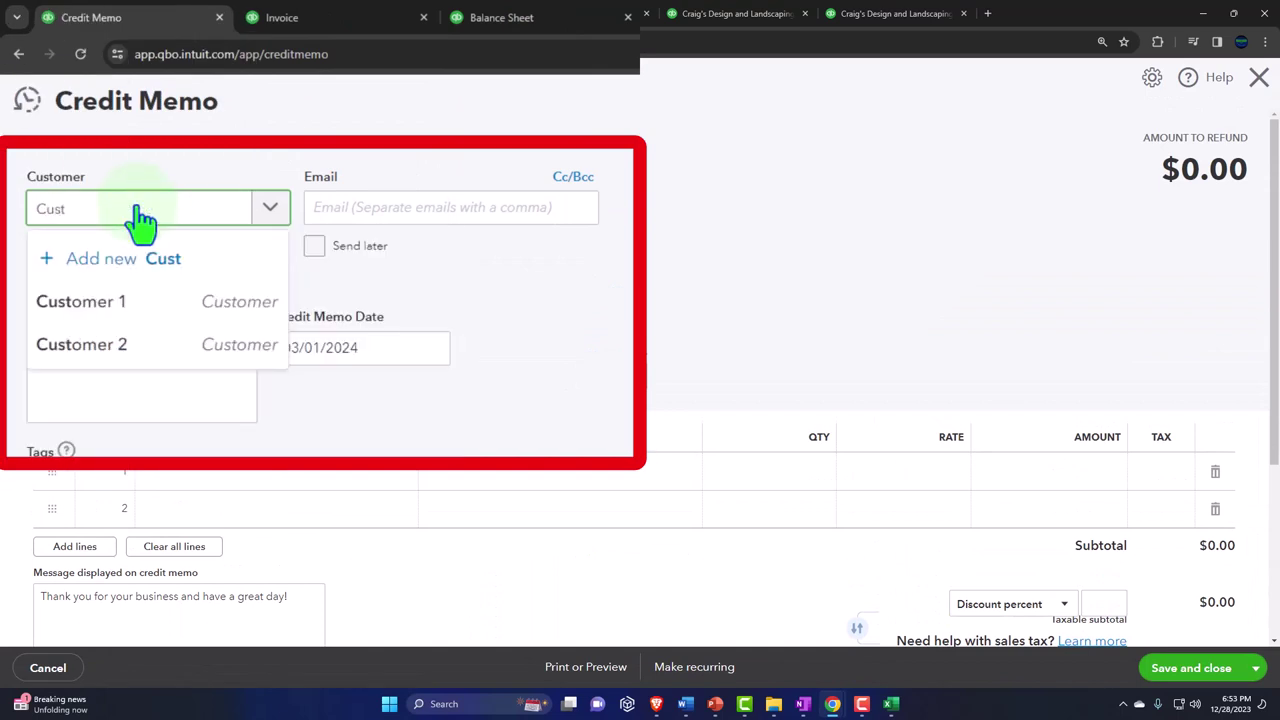
left_click(116, 346)
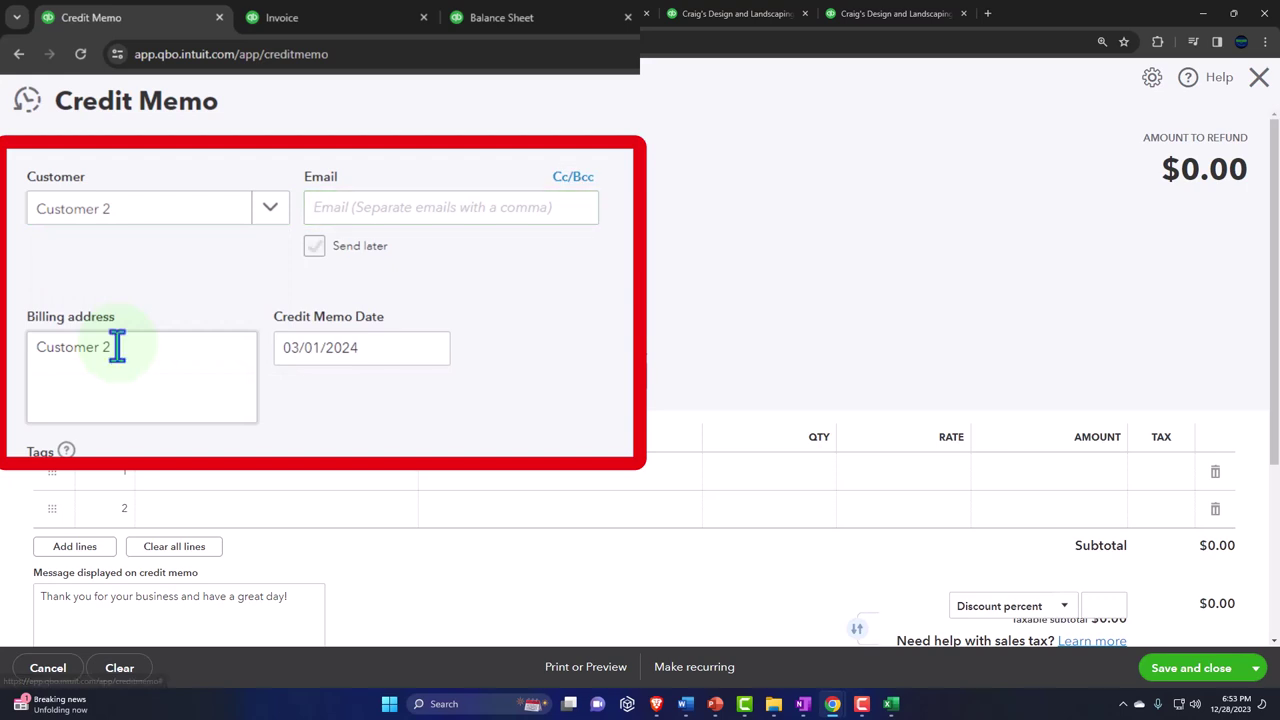
left_click(400, 350)
type("0")
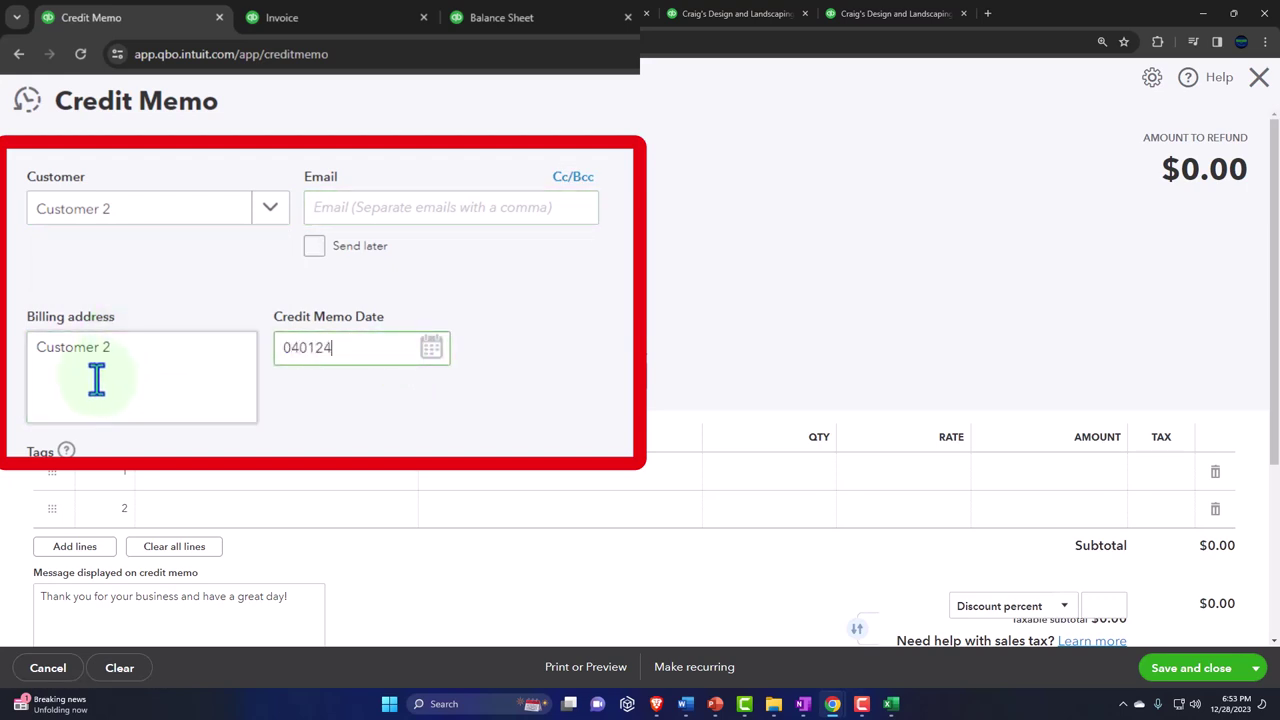
Add Item 1 as the first product line of the credit memo.
left_click(190, 471)
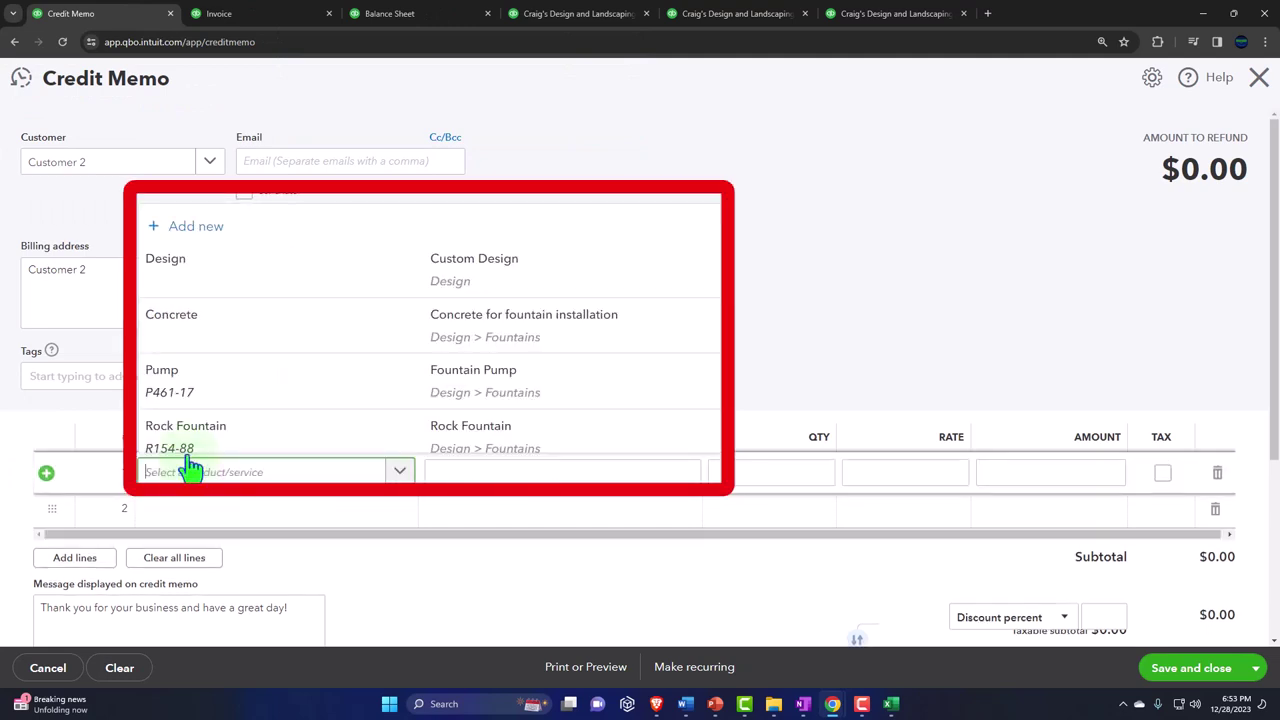
type("ite")
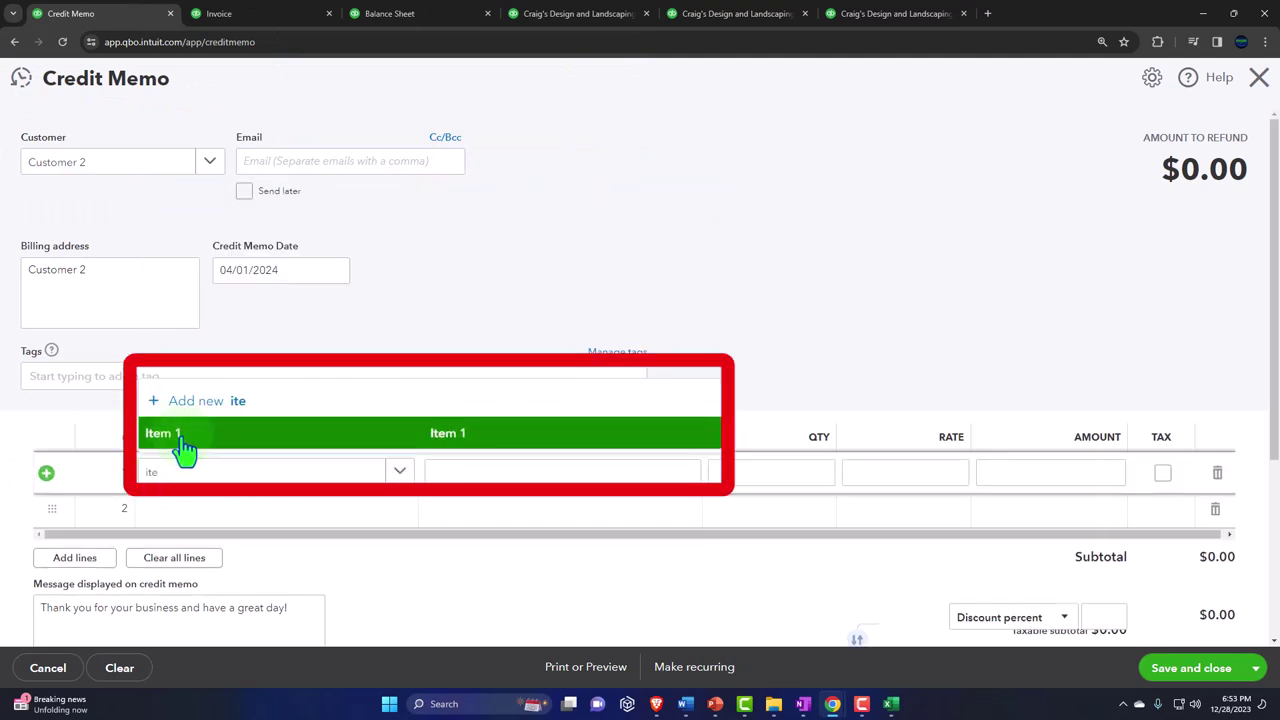
left_click(177, 443)
scroll(690, 440, "down", 2)
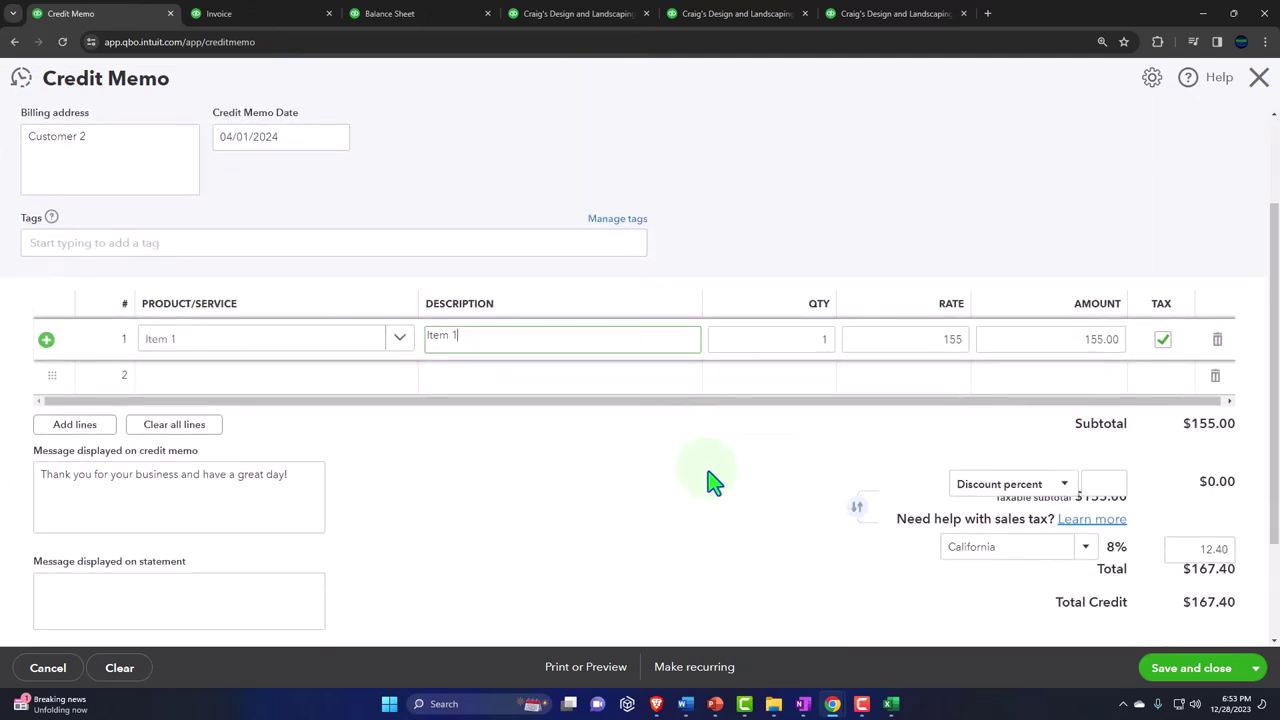
left_click(710, 480)
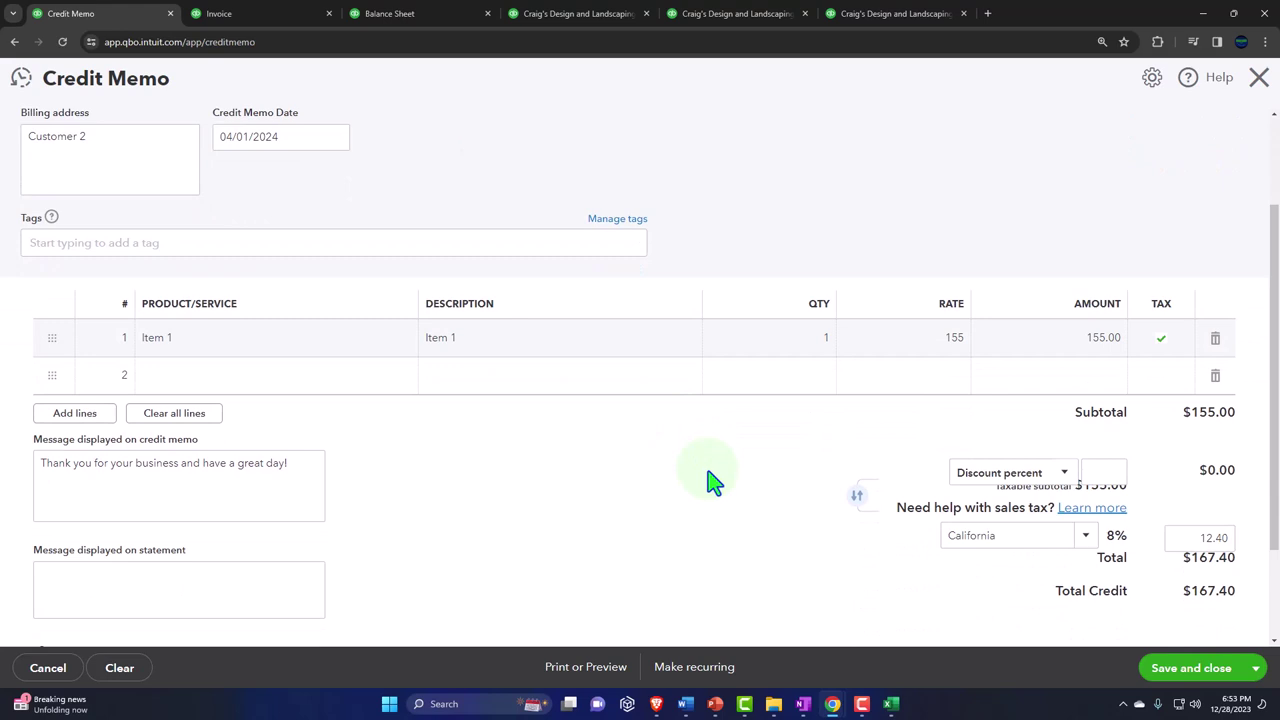
Start a second line on the credit memo, check the credit memo entries in the Excel worksheet, and return to the form.
left_click(530, 386)
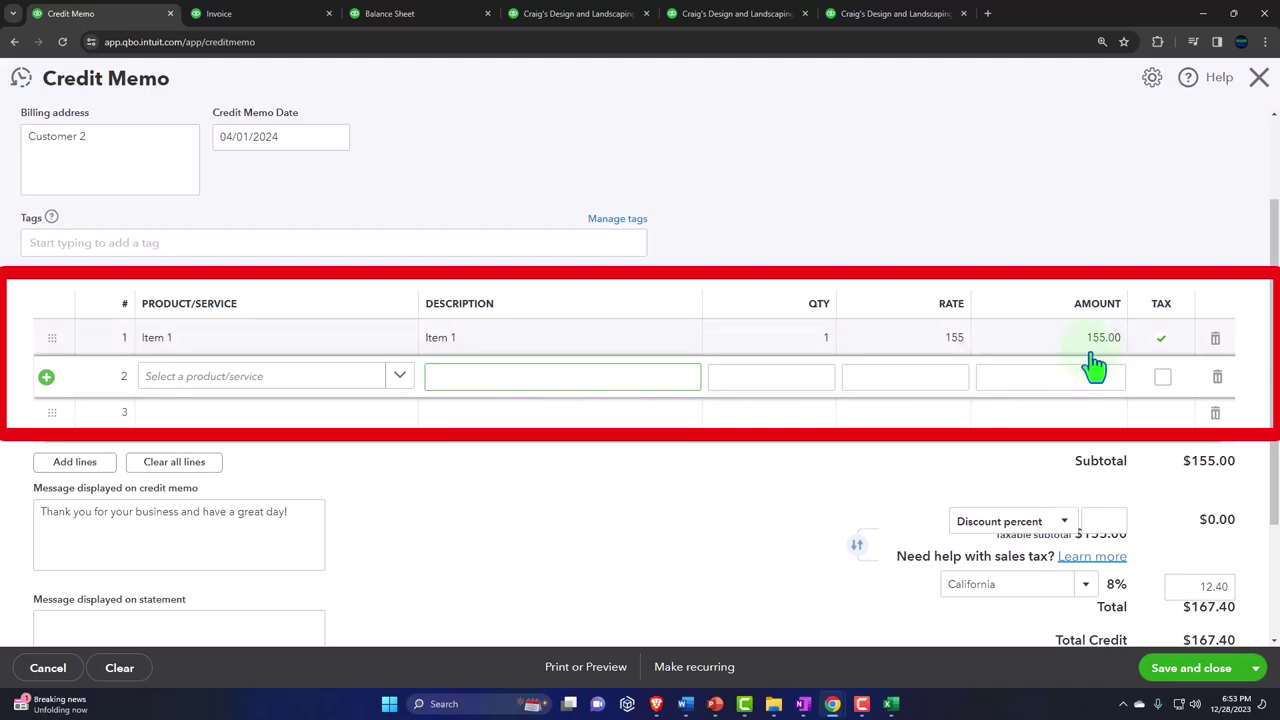
left_click(891, 704)
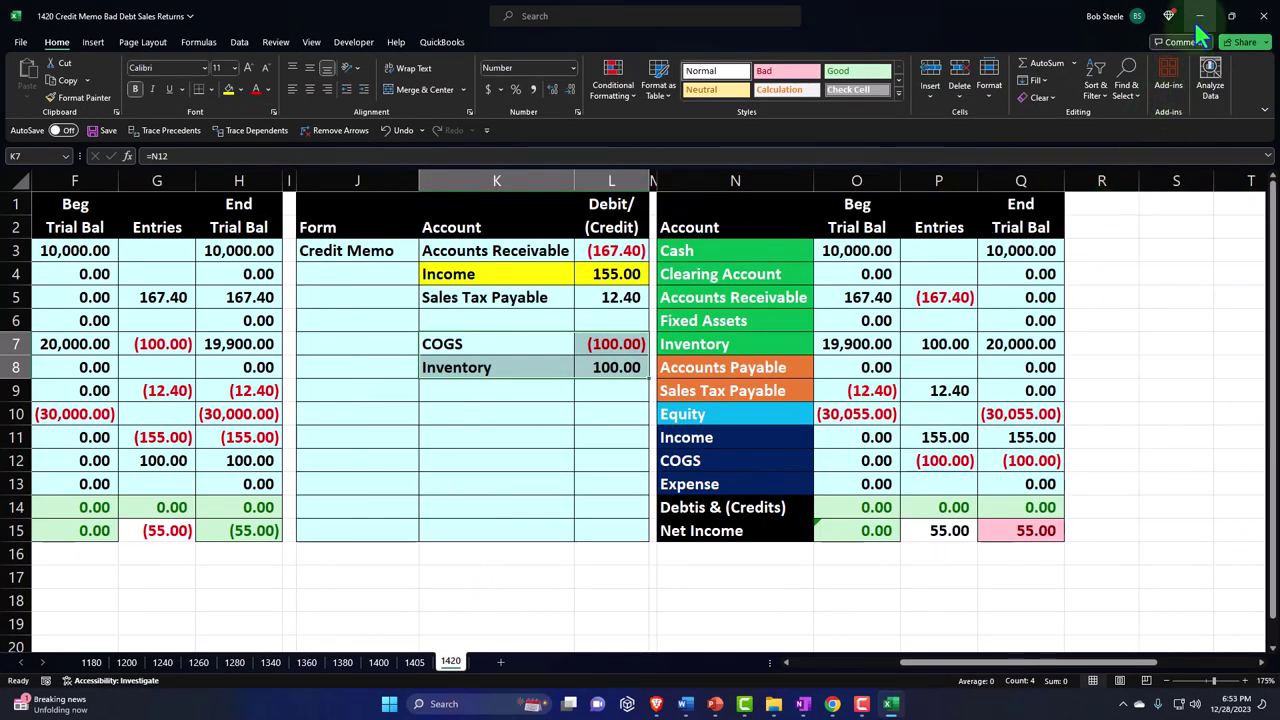
left_click(1200, 16)
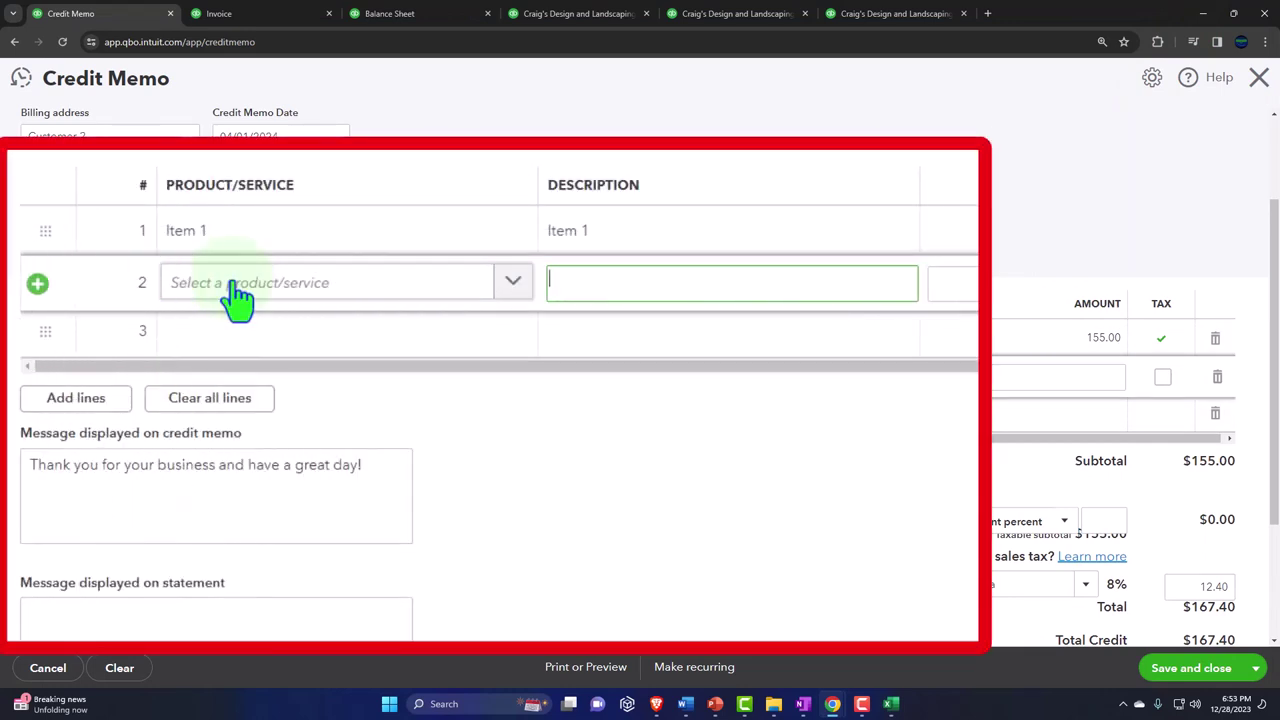
Add a new Service item named Sales Returns & Allowances from the credit memo's second line.
left_click(238, 290)
type("S")
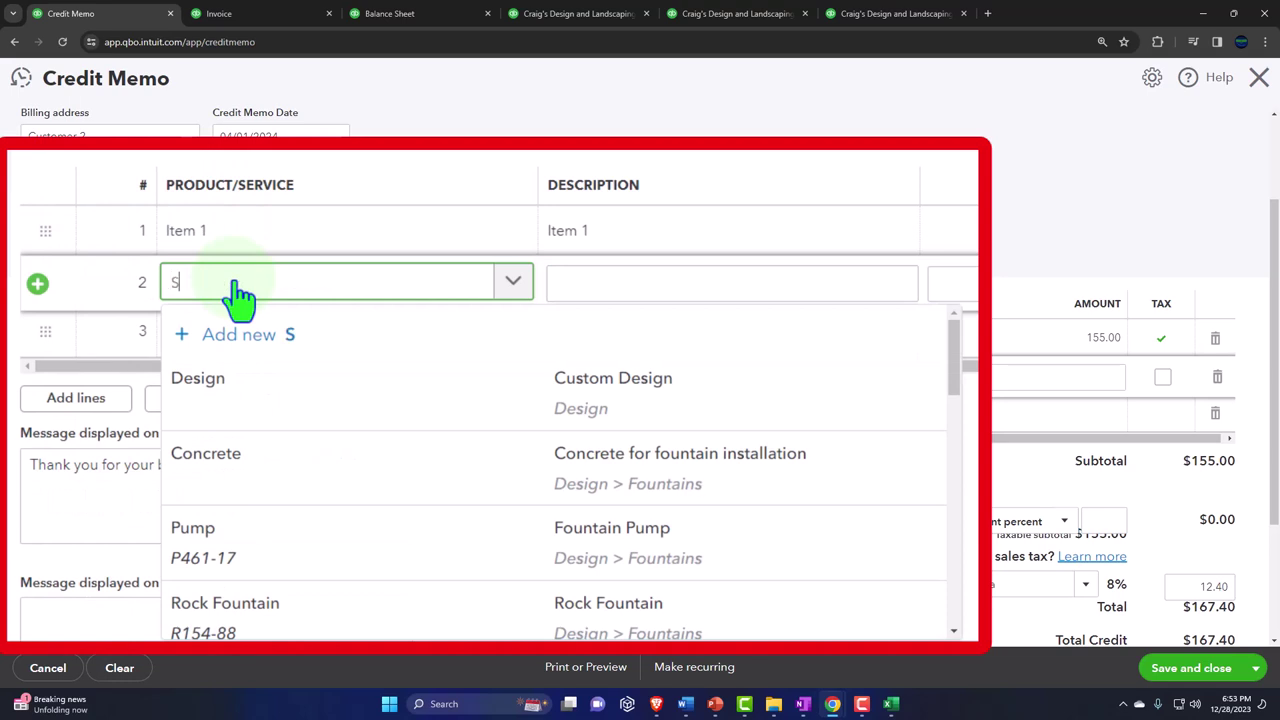
type("ales Returns &")
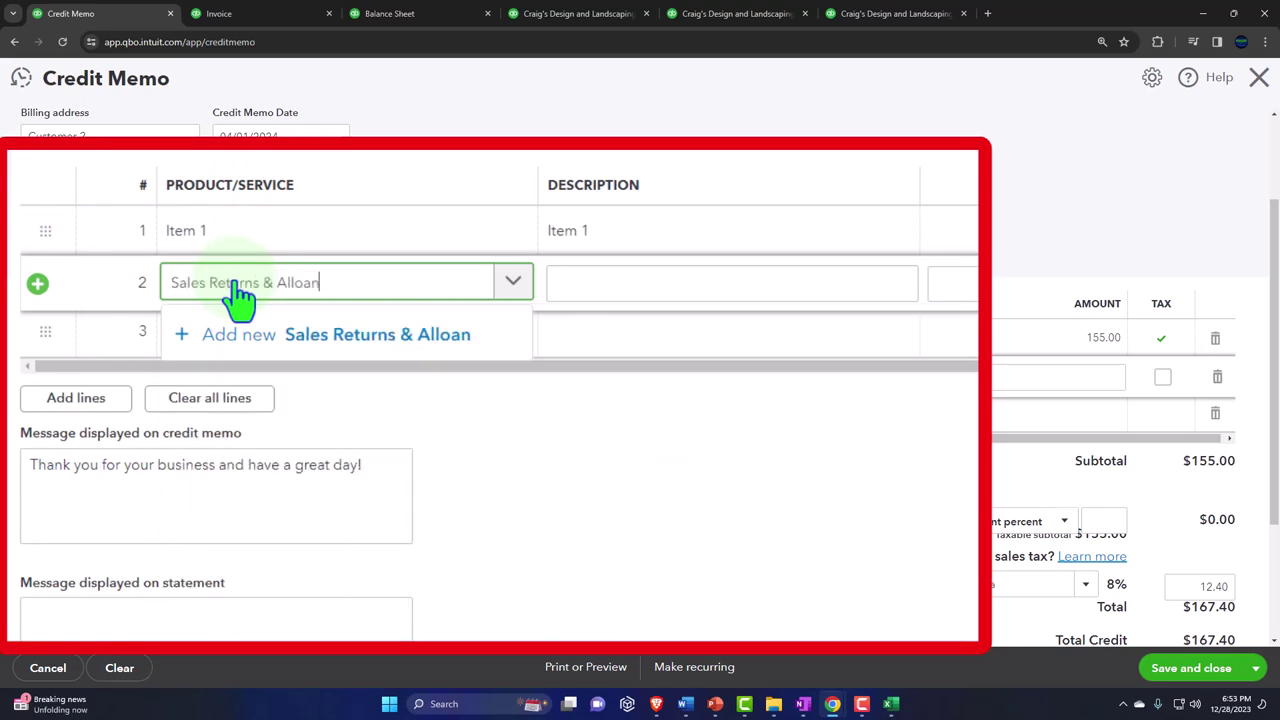
type(" Allowsa")
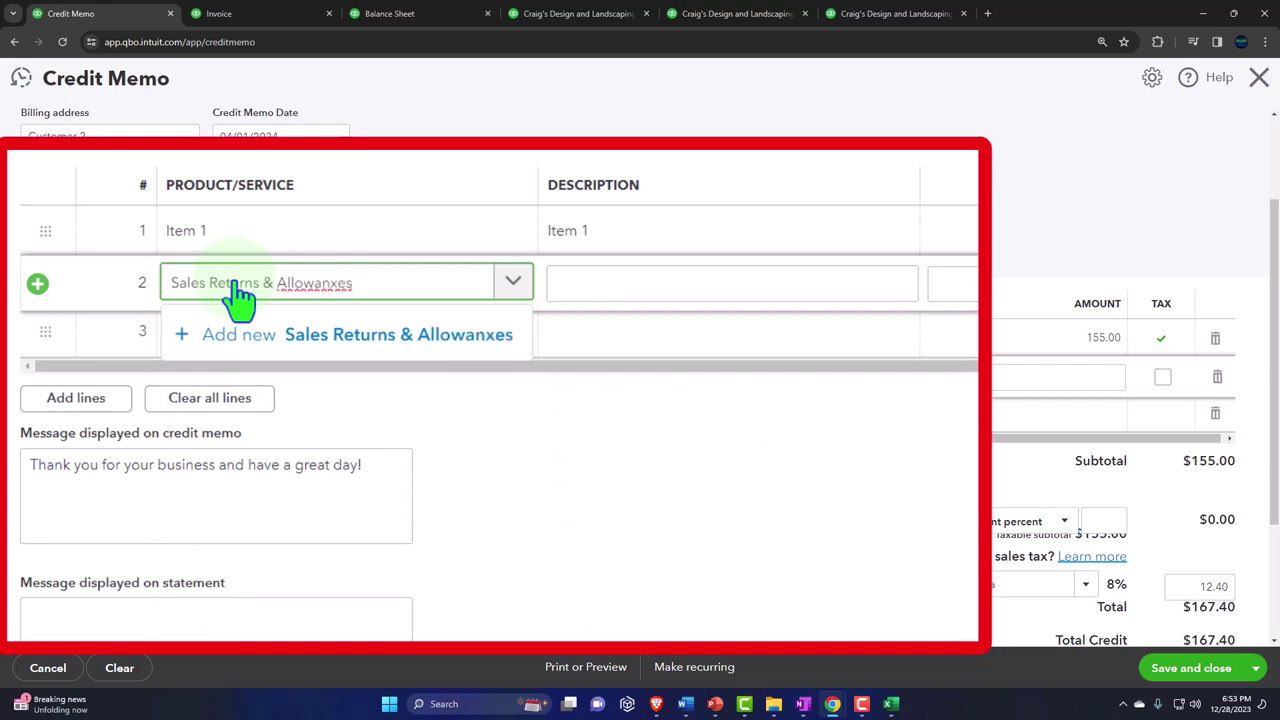
right_click(340, 285)
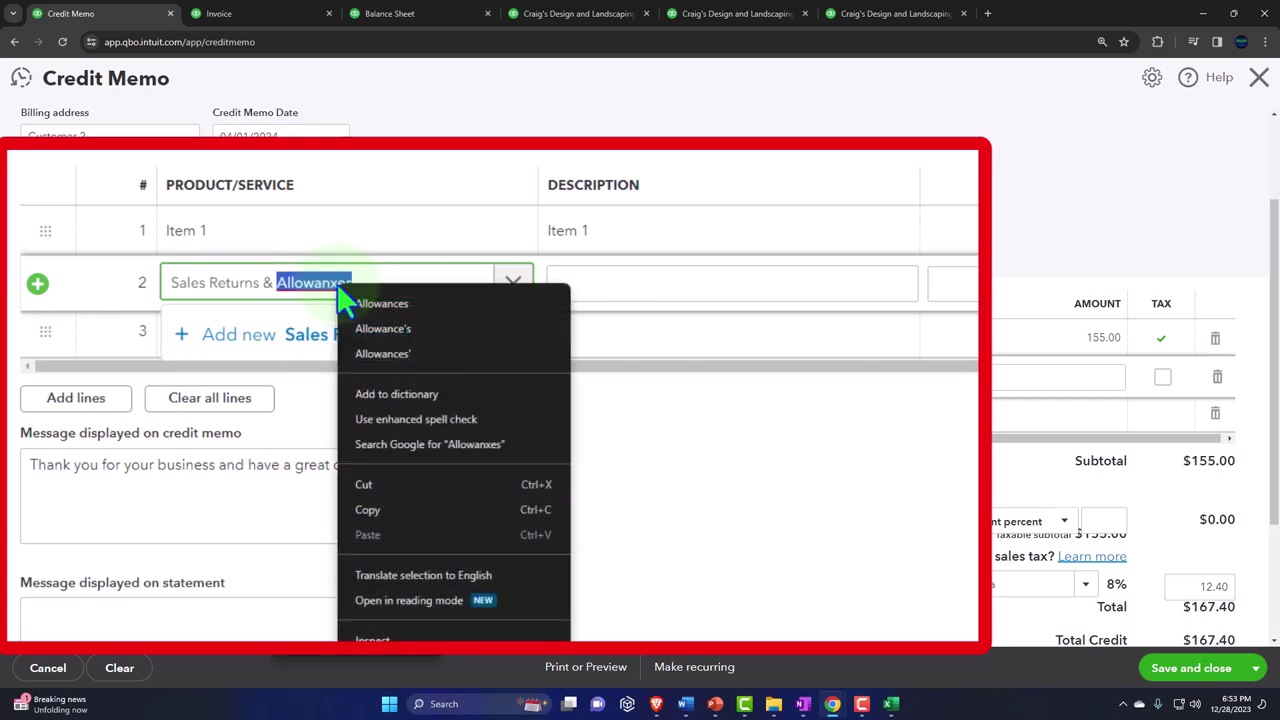
left_click(316, 300)
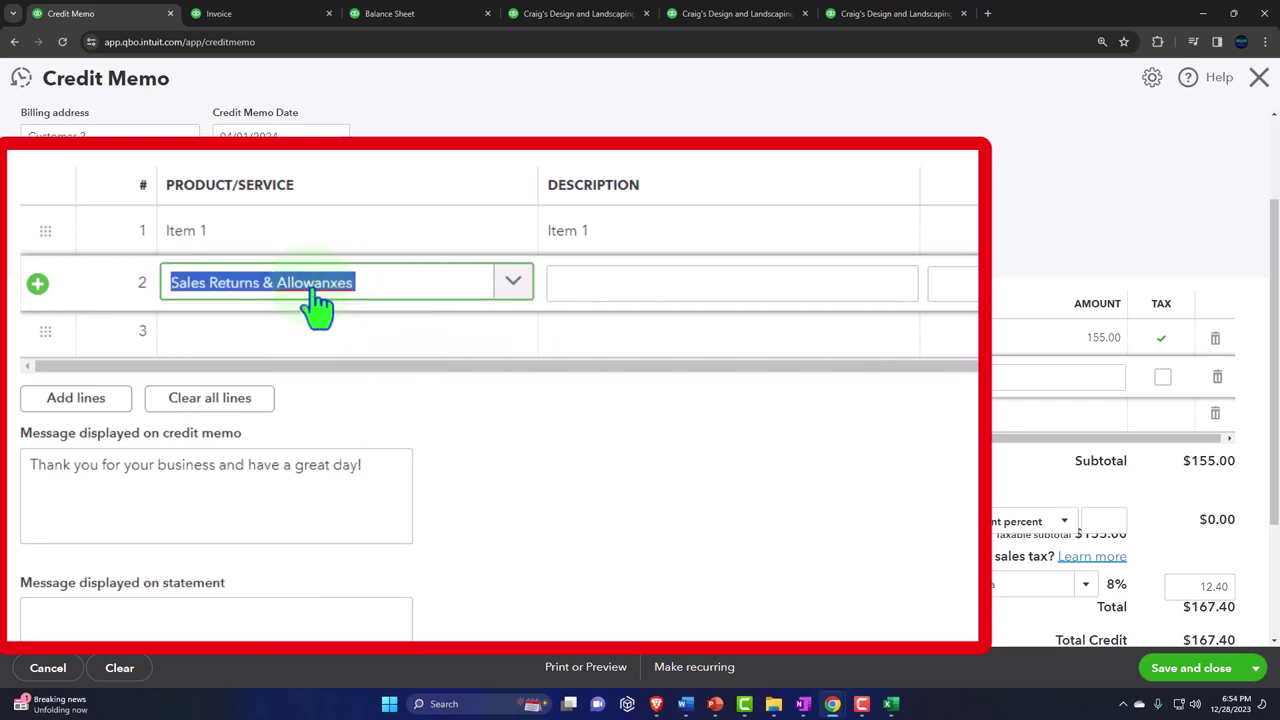
left_click(305, 338)
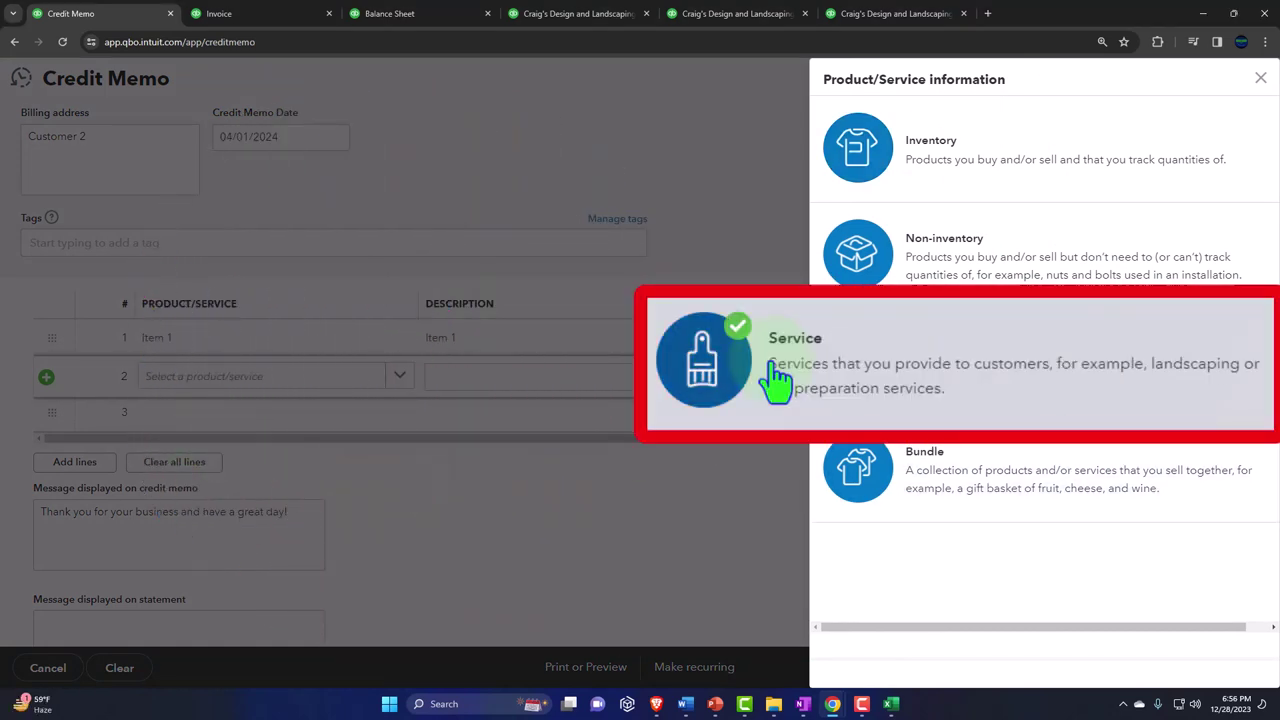
left_click(910, 377)
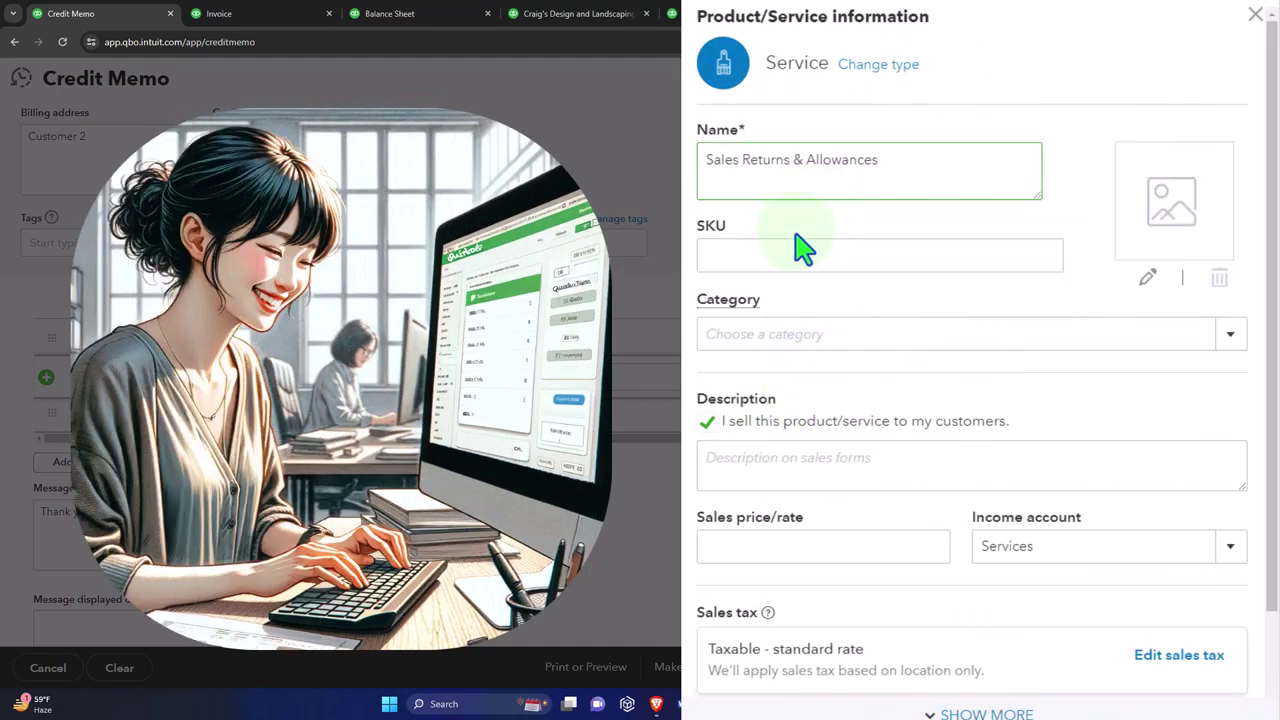
Enter Allowances as the new service's sales description and leave its sales price blank.
scroll(767, 355, "down", 1)
left_click(763, 369)
type("Allowances")
scroll(773, 437, "down", 1)
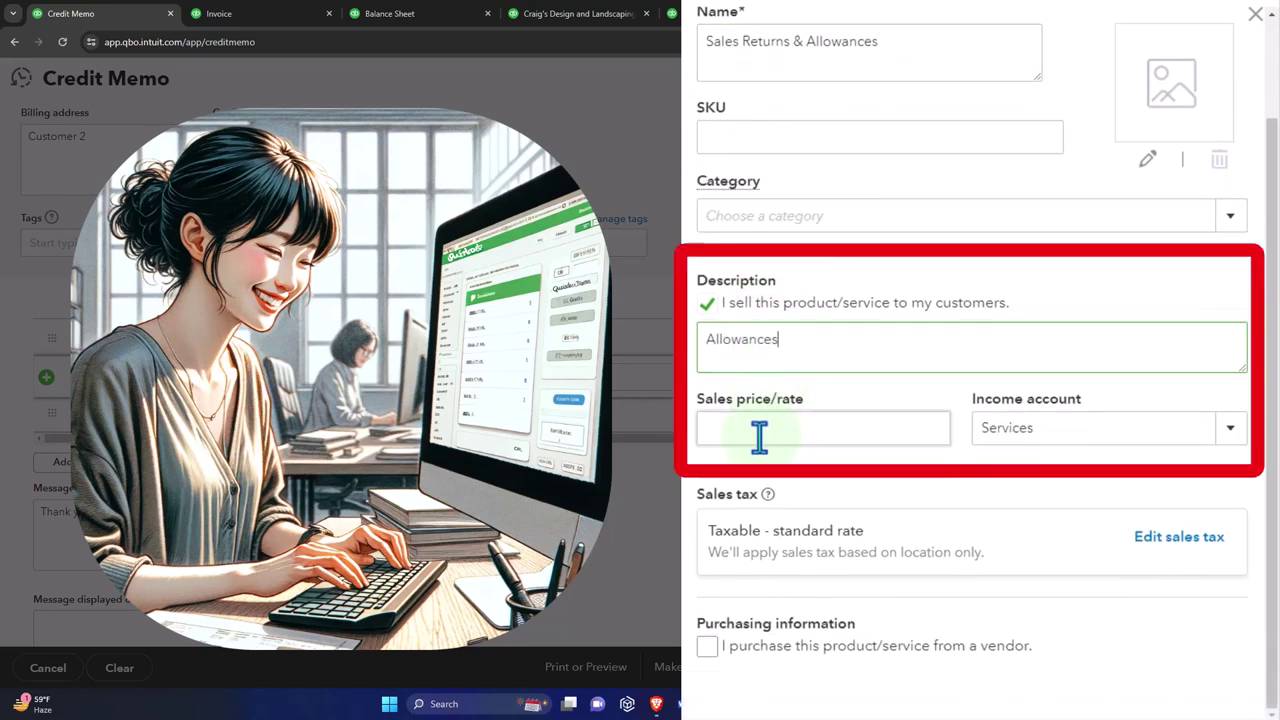
left_click(761, 437)
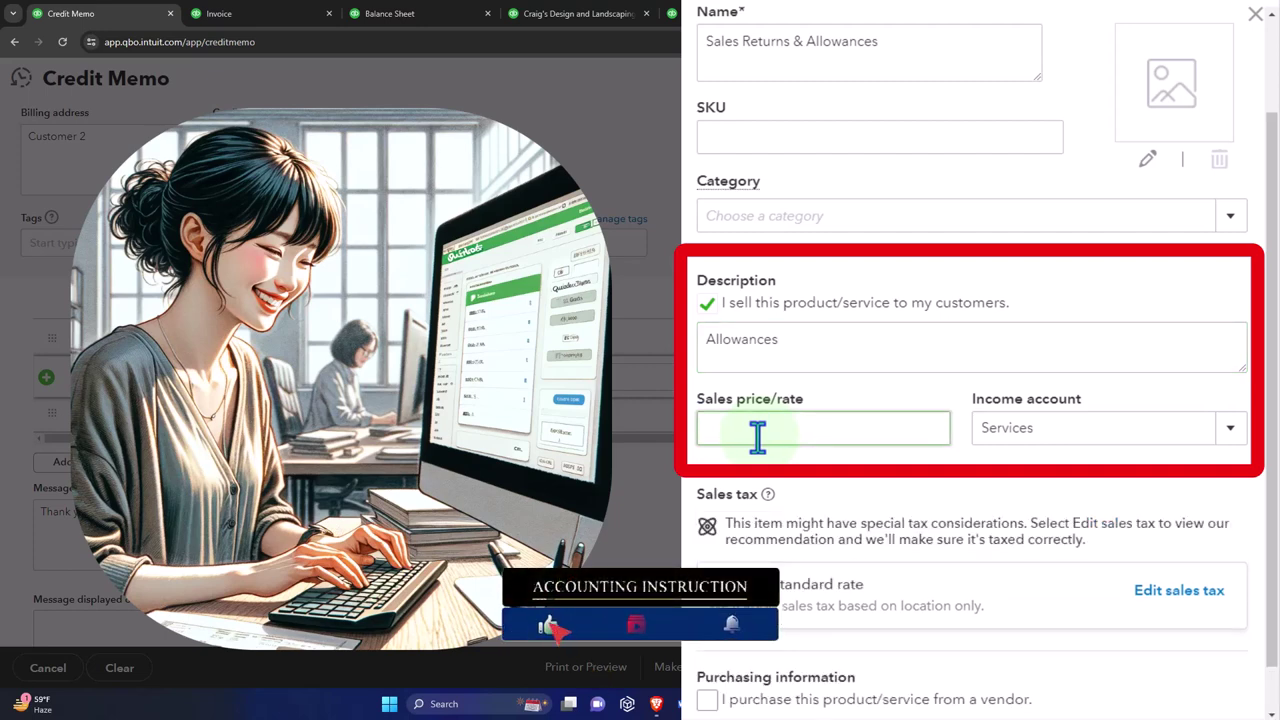
Create an Income account named Sales Returns & Allowances with detail type Discounts/Refunds Given, assign it to the service, and save the service.
left_click(1232, 432)
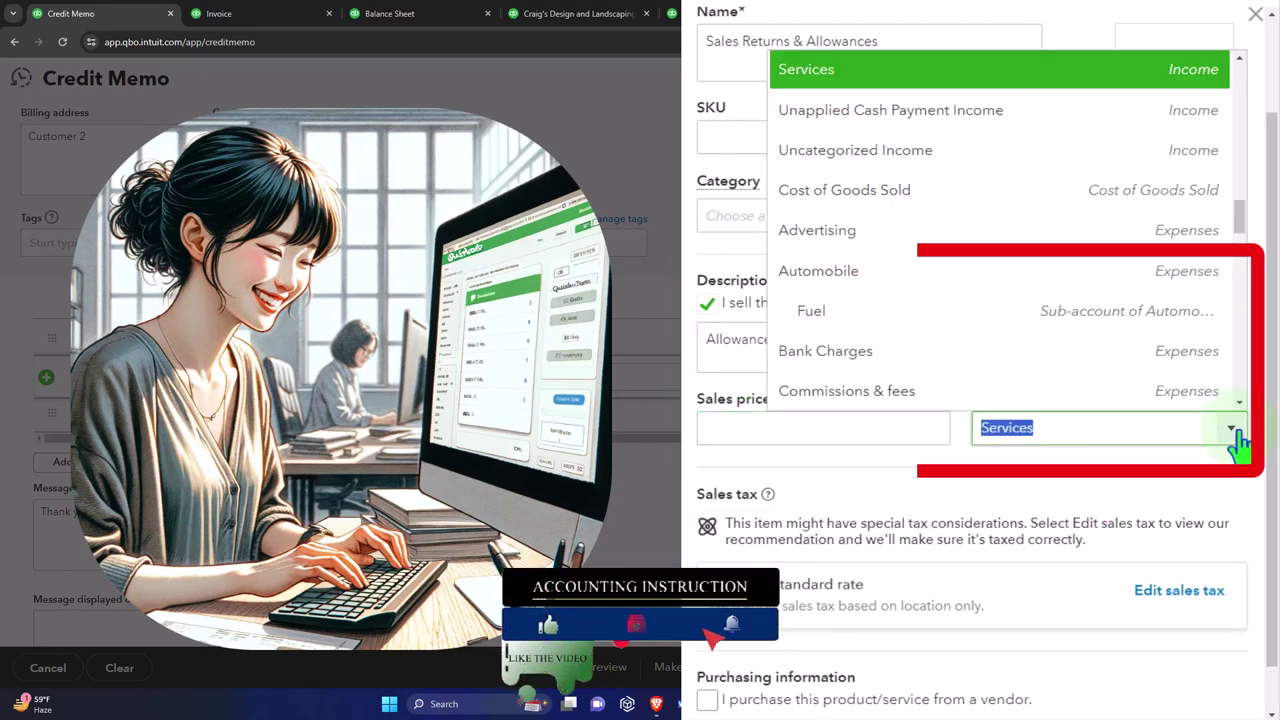
scroll(1088, 345, "up", 10)
scroll(1080, 340, "up", 2)
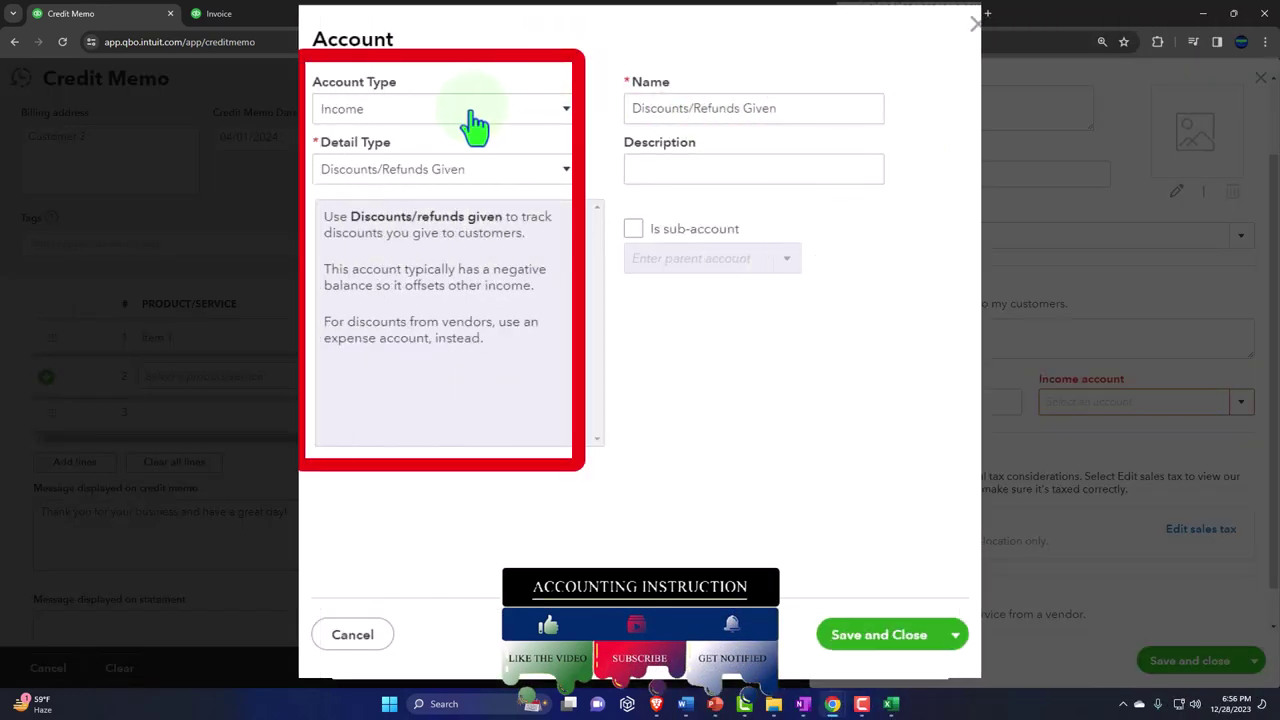
left_click(472, 112)
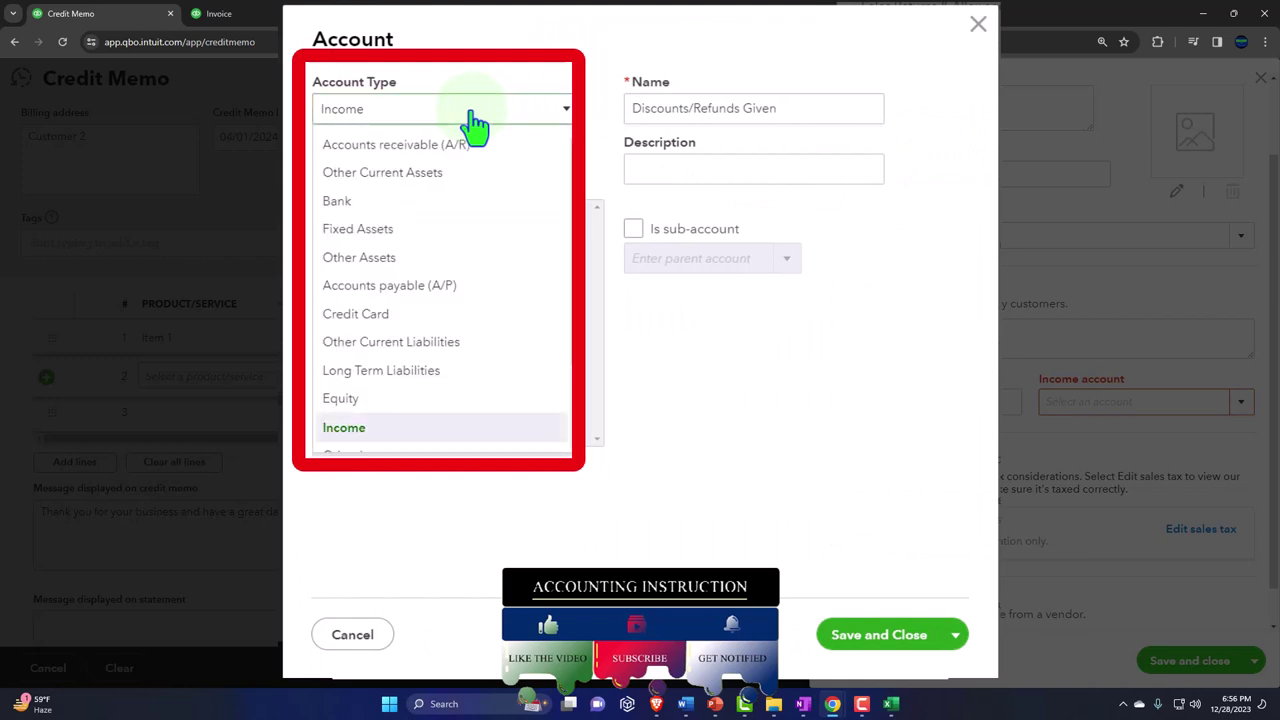
scroll(471, 237, "down", 2)
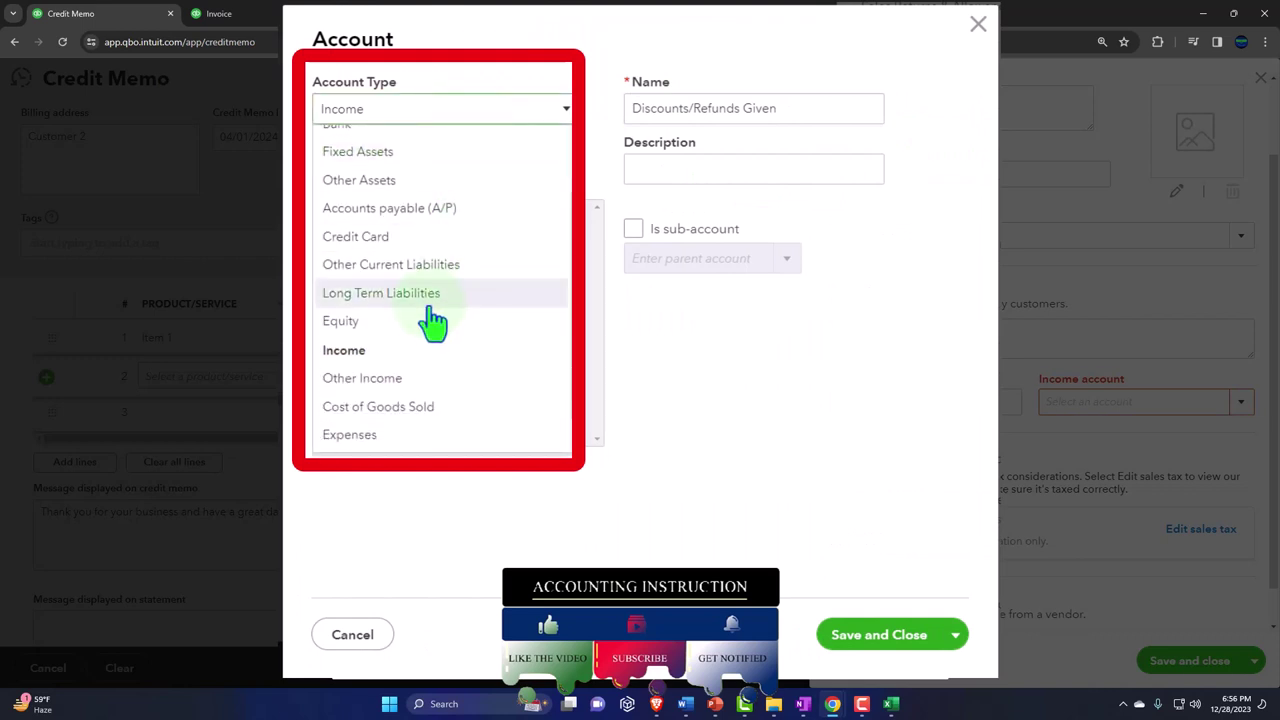
left_click(375, 363)
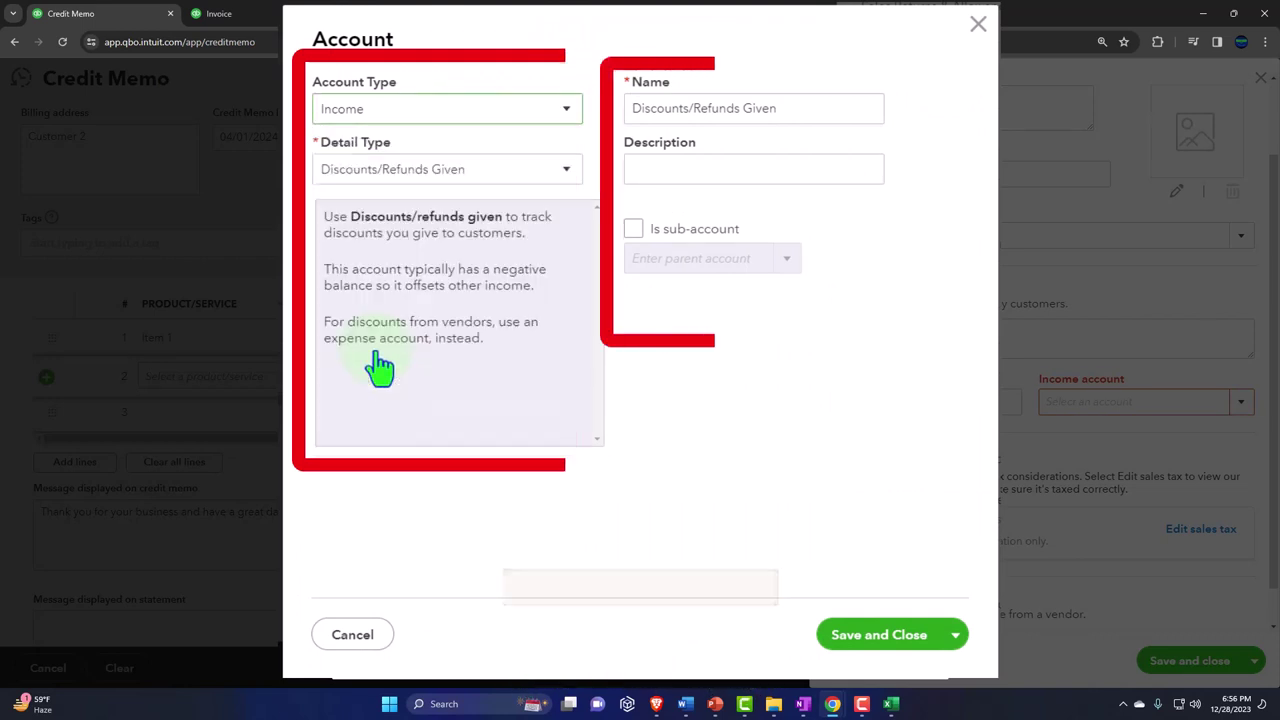
left_click(533, 190)
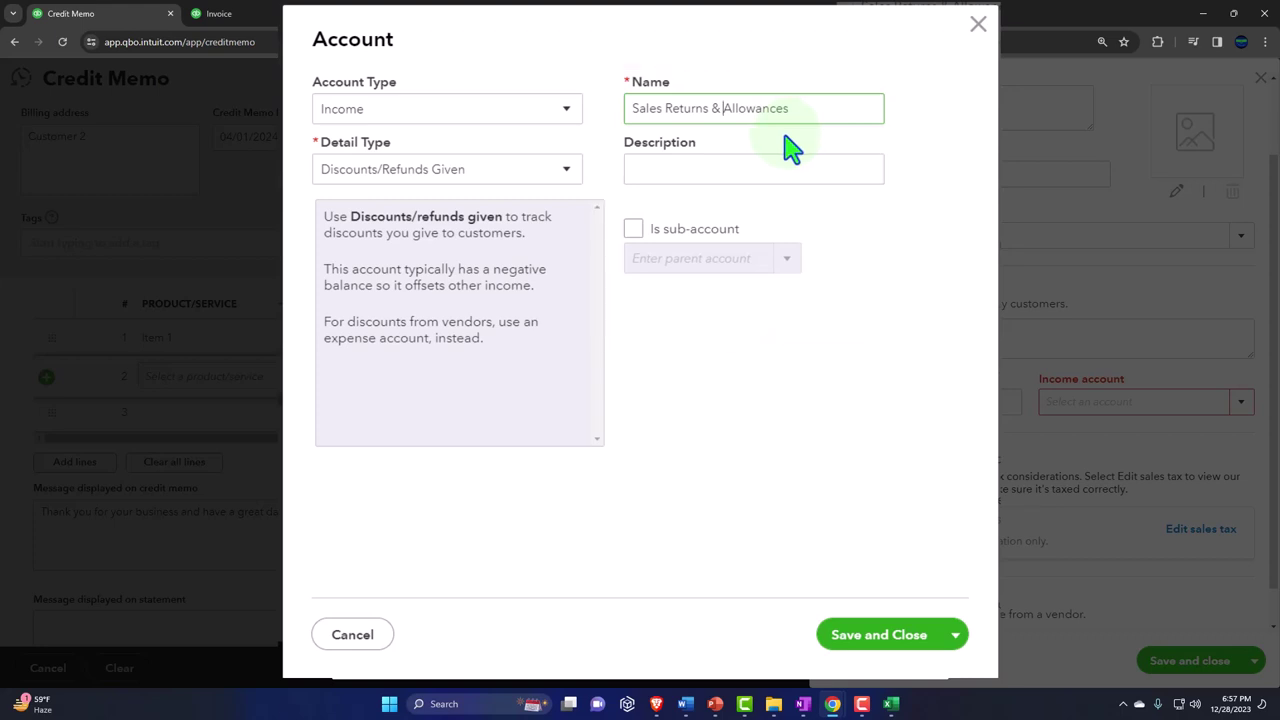
left_click(855, 643)
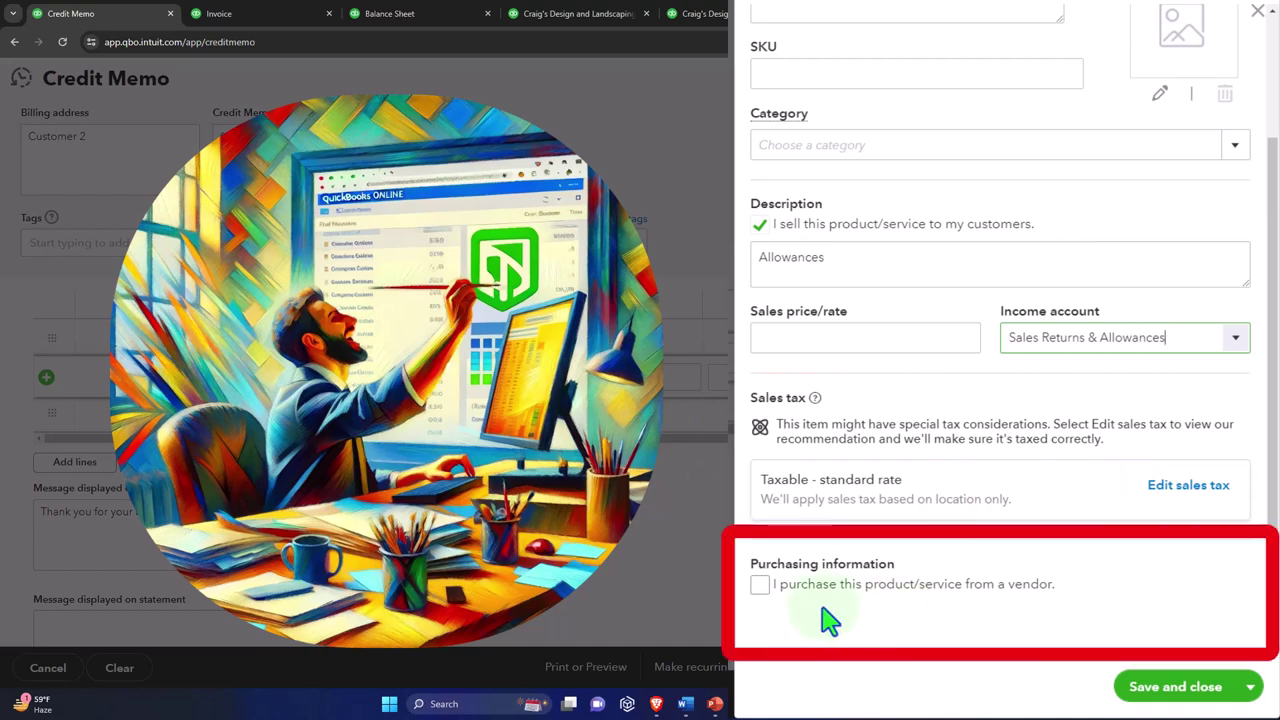
left_click(1160, 686)
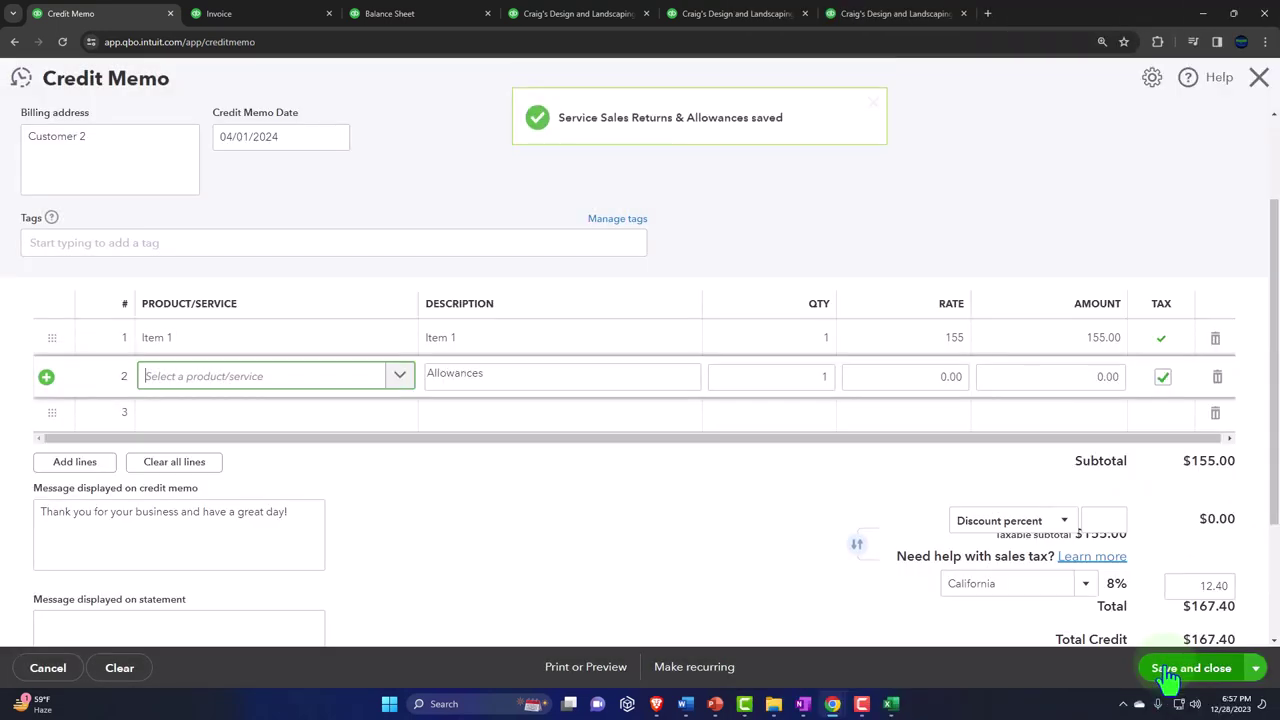
Set the rate of the Sales Returns & Allowances line to 155.
double_click(503, 378)
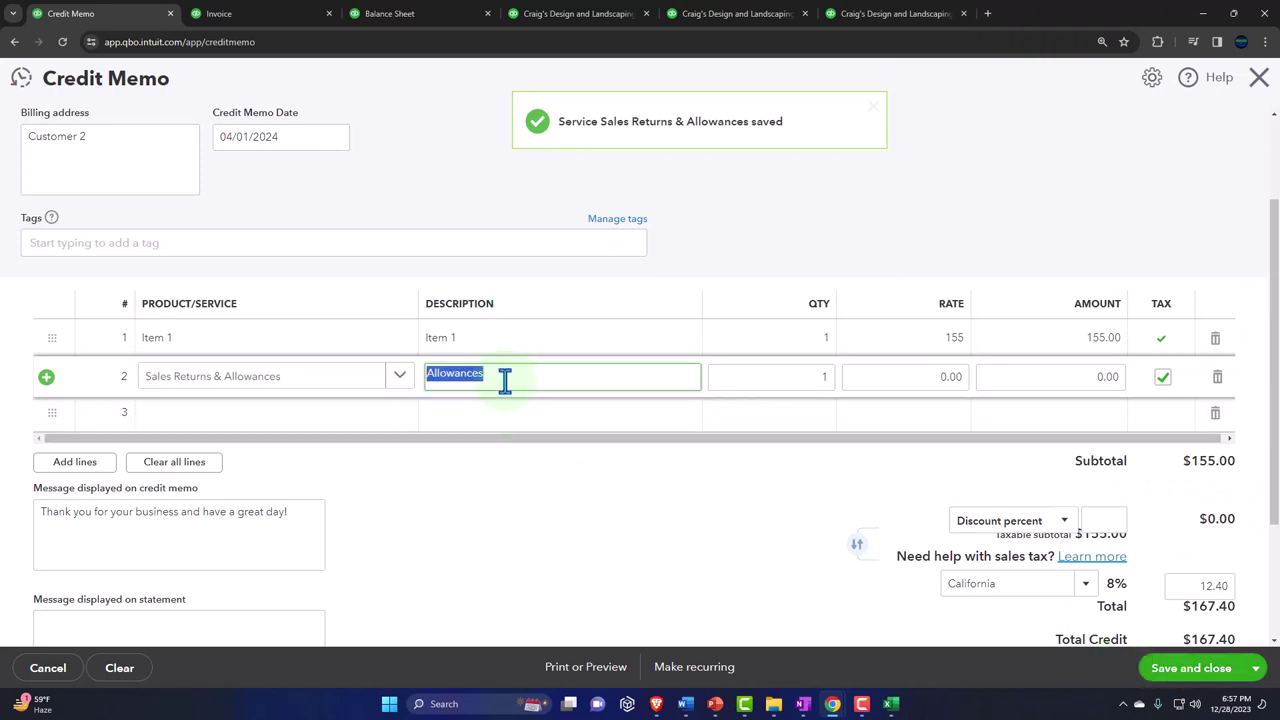
key("Tab")
key("Tab")
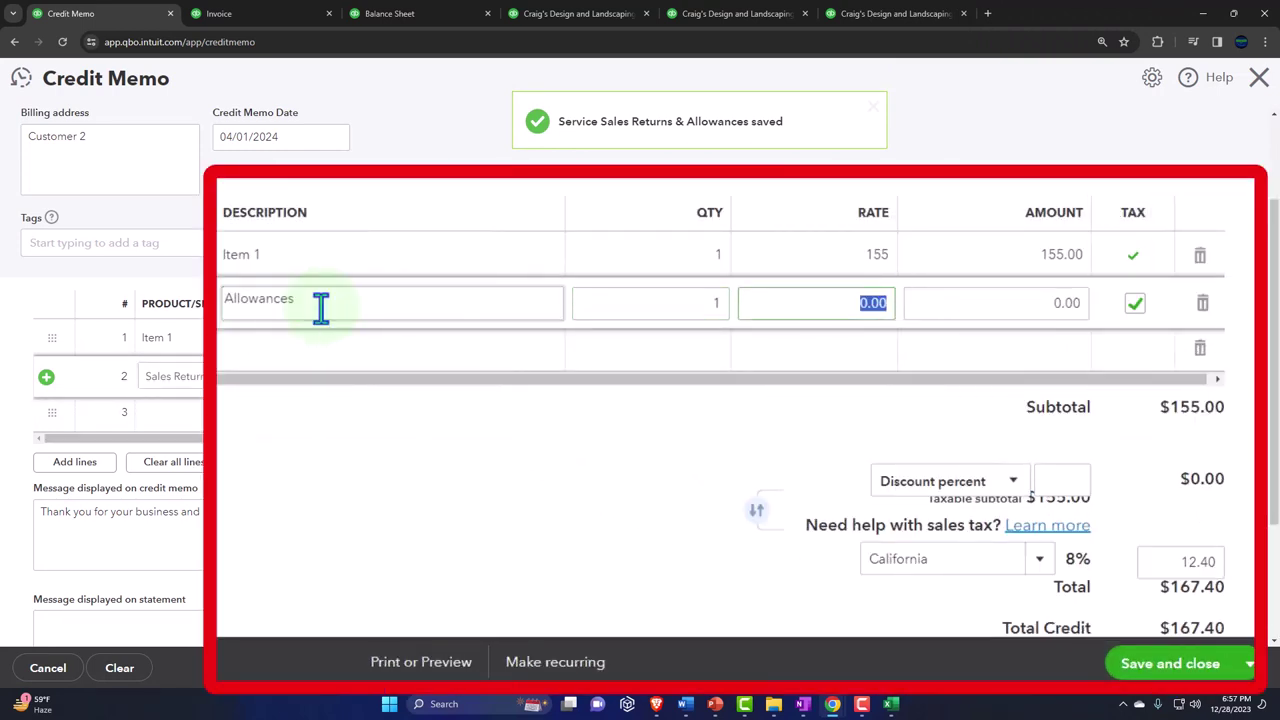
type("155")
key("Tab")
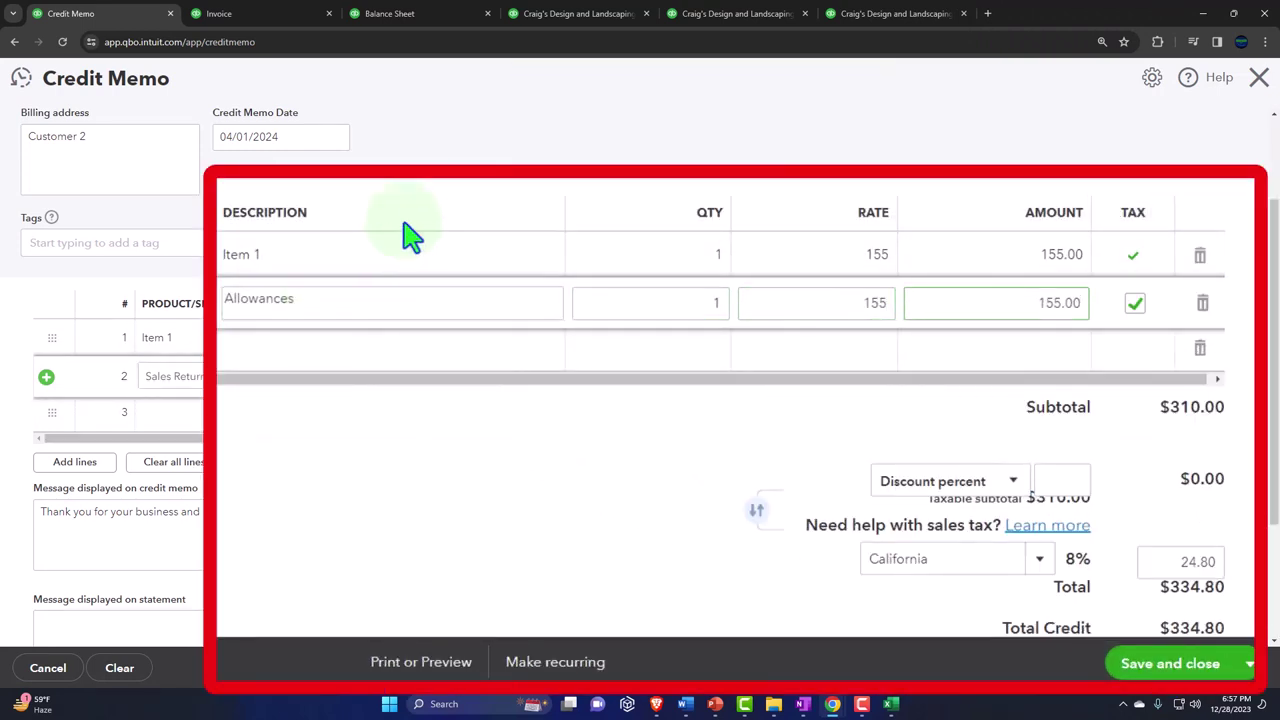
Set the rate of the Item 1 line on the credit memo to 0.
left_click(860, 256)
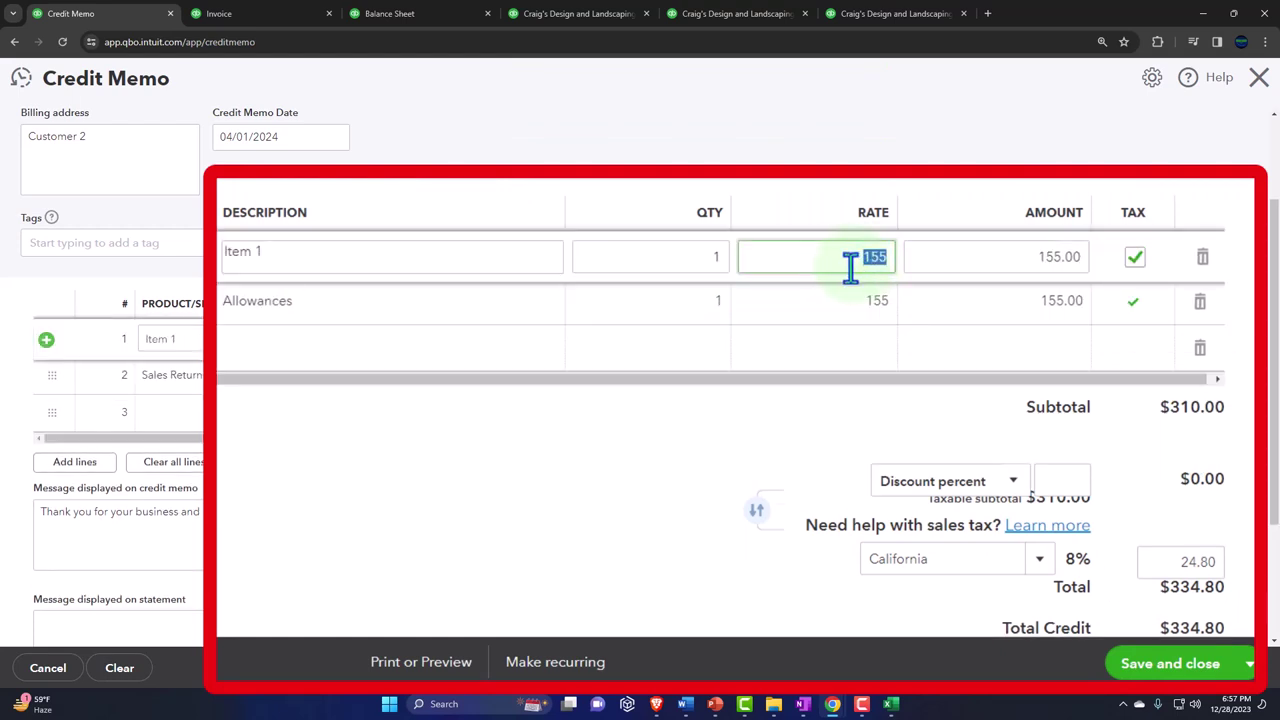
key("Tab")
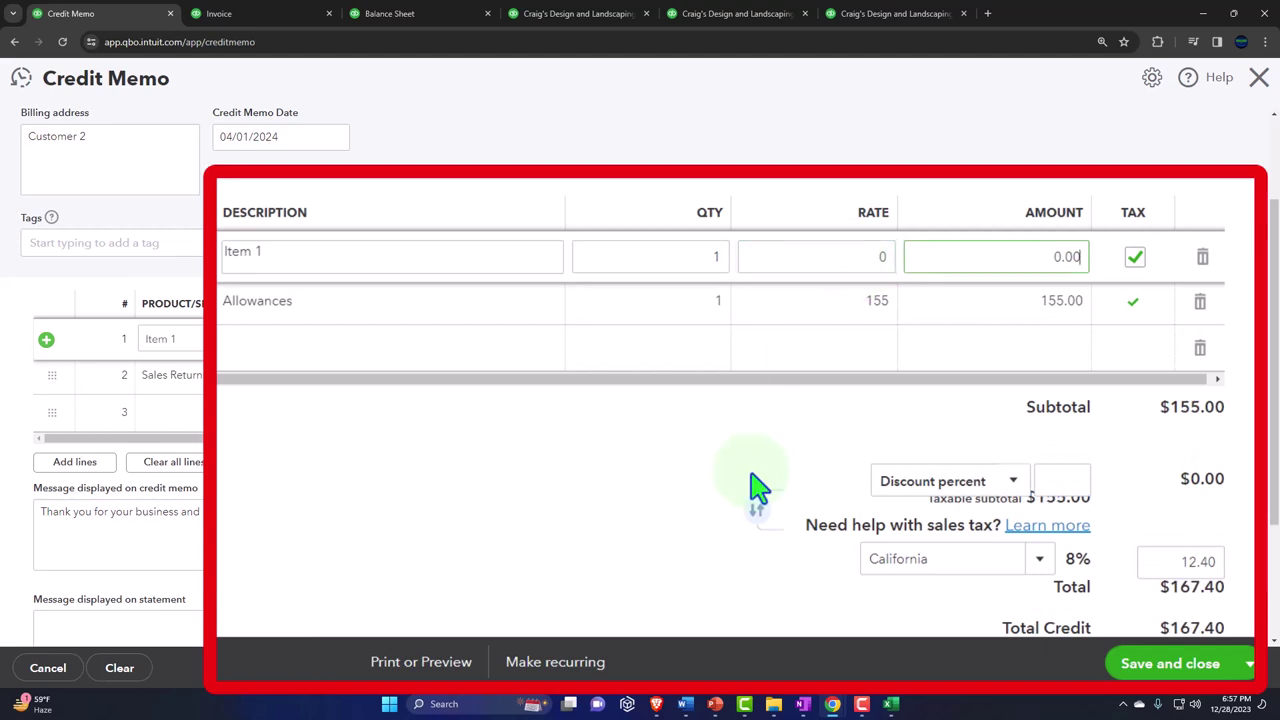
scroll(736, 490, "down", 1)
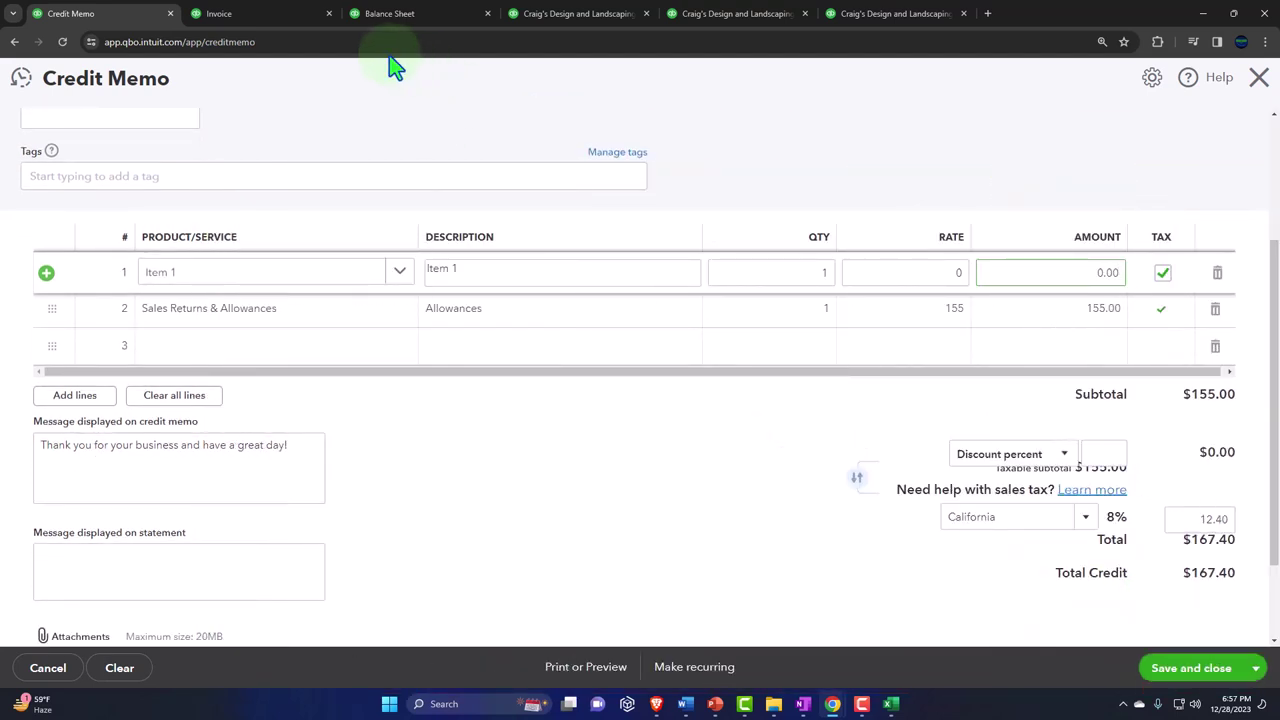
Compare the credit memo's lines and totals with the original invoice, and select the rate of the Sales Returns & Allowances line.
left_click(262, 24)
scroll(686, 466, "down", 2)
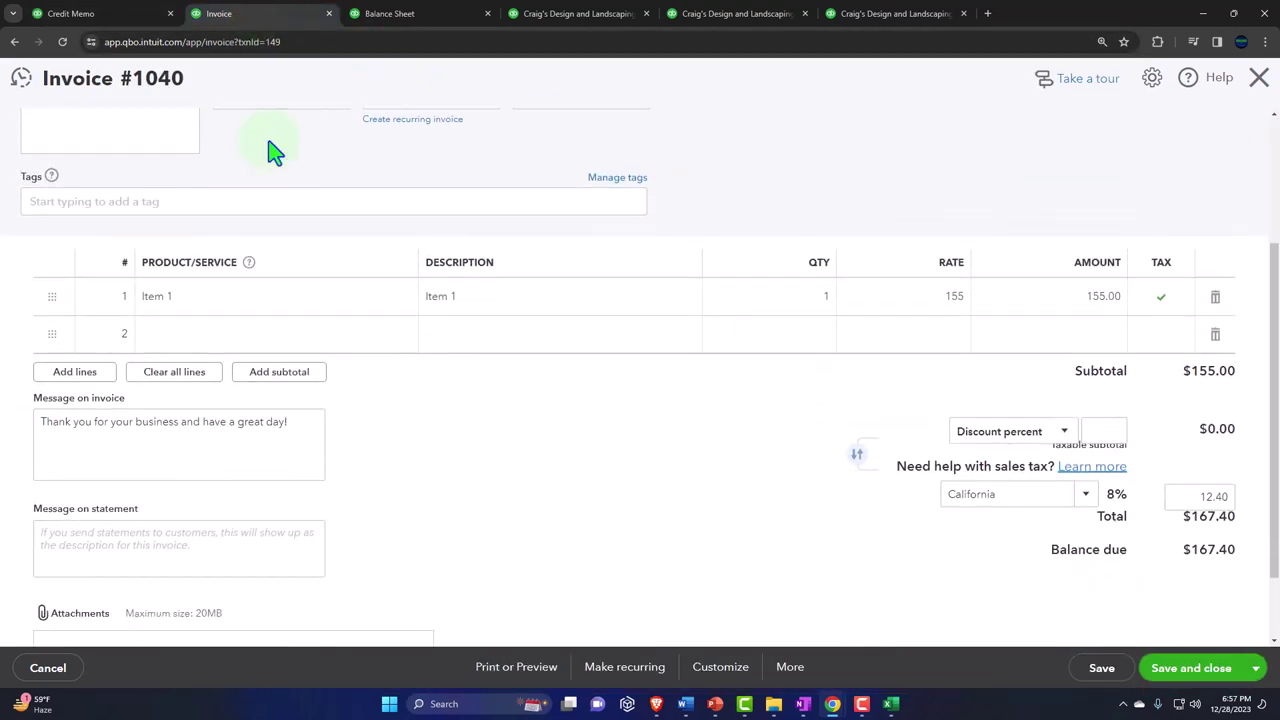
left_click(84, 18)
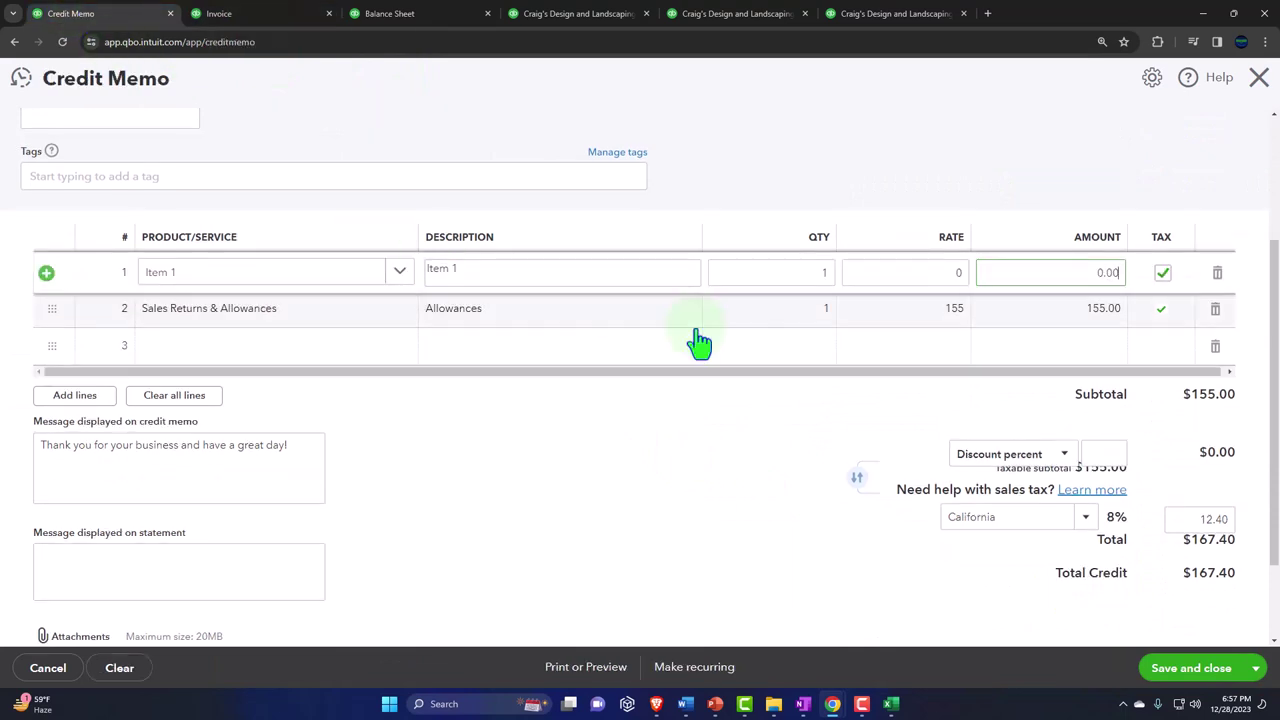
left_click(1067, 322)
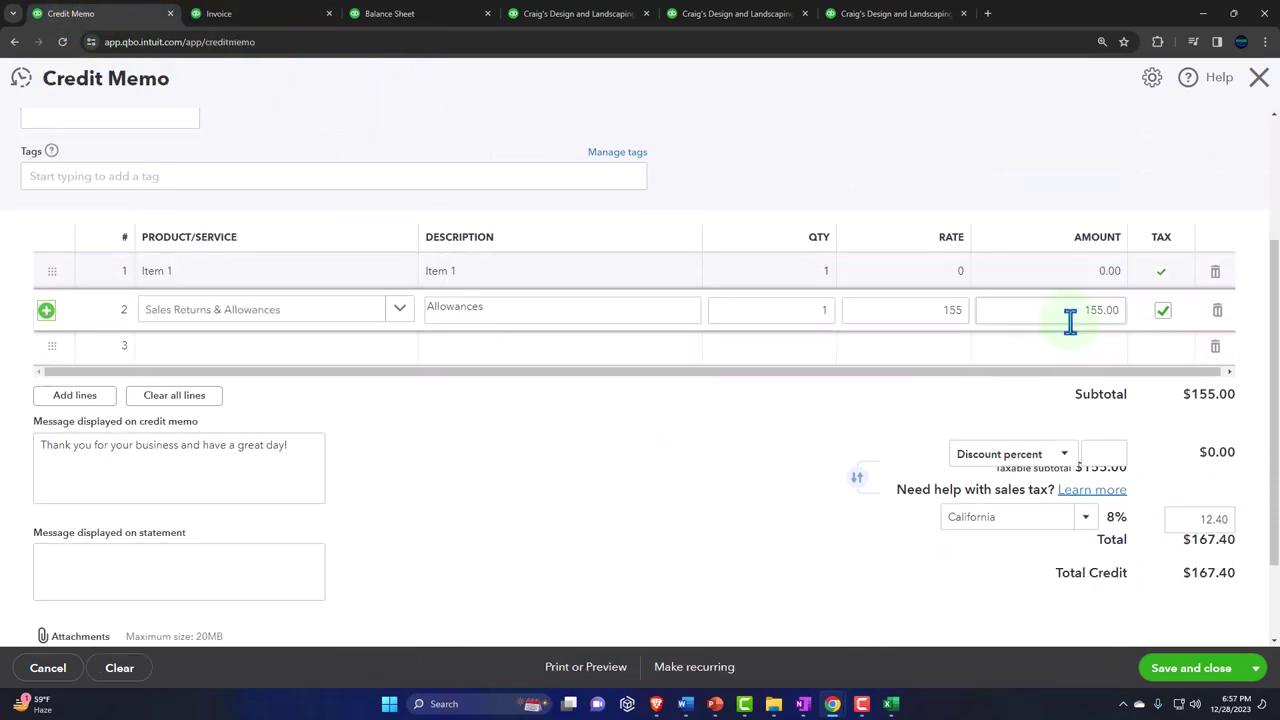
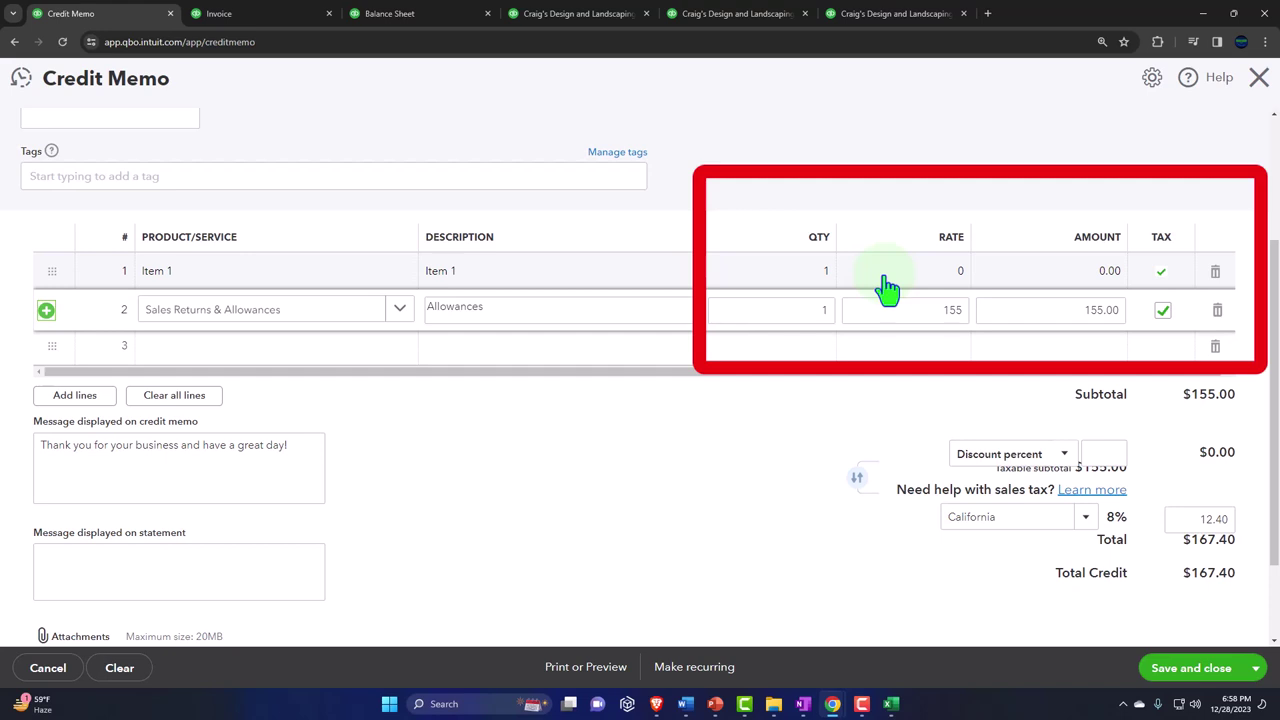
left_click(872, 310)
double_click(872, 310)
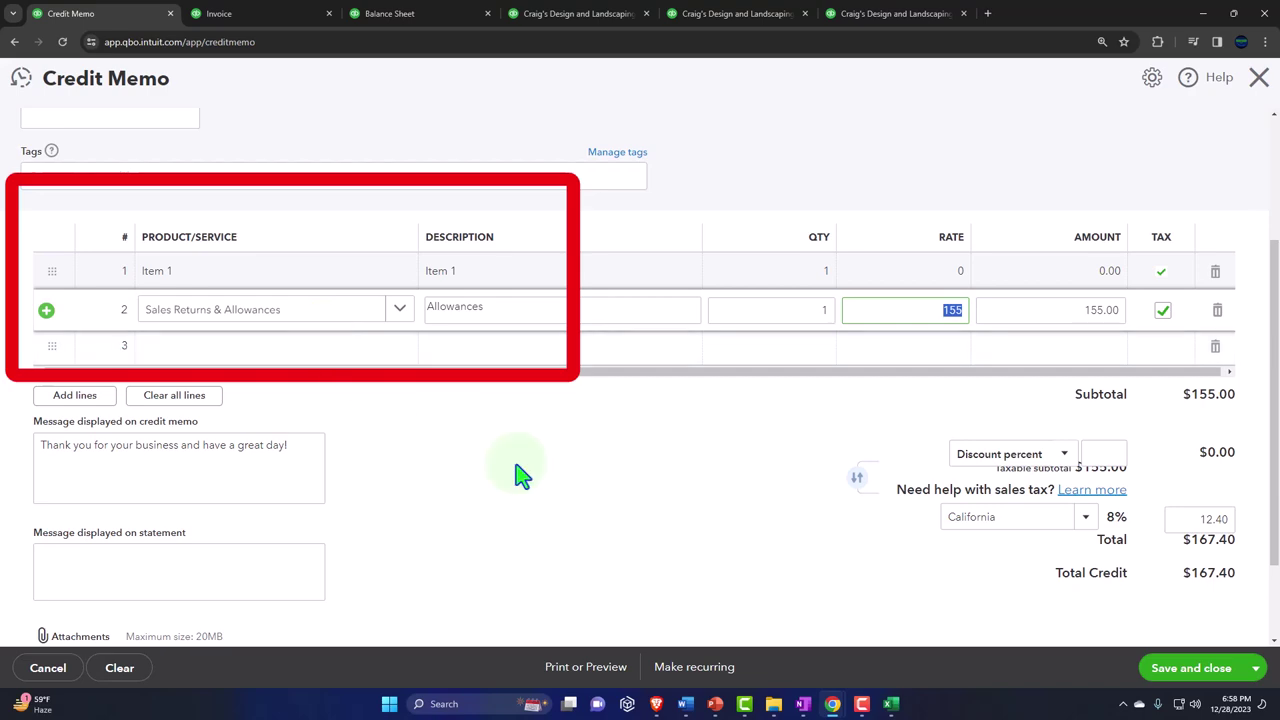
Switch to the Excel workbook and duplicate the credit memo entry and trial balance block starting in column J into column S onward.
left_click(890, 702)
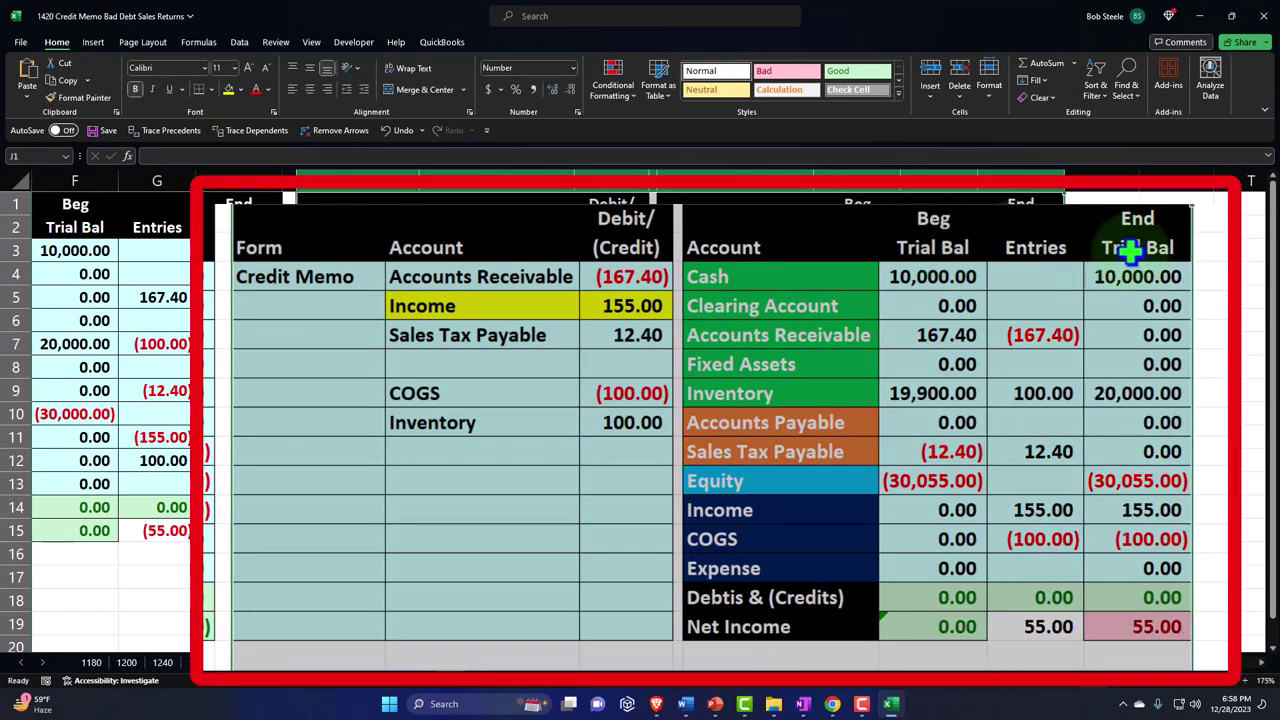
key("ctrl+c")
key("ctrl+v")
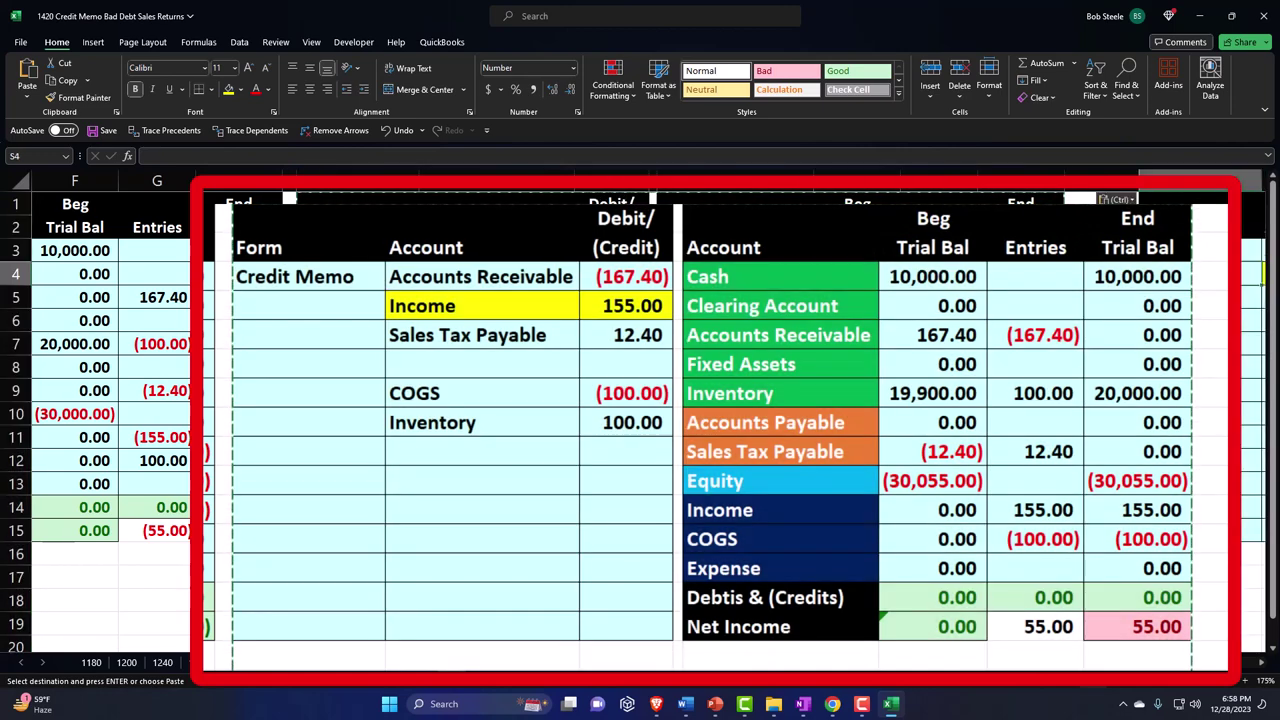
scroll(650, 410, "right", 5)
left_click(1250, 272)
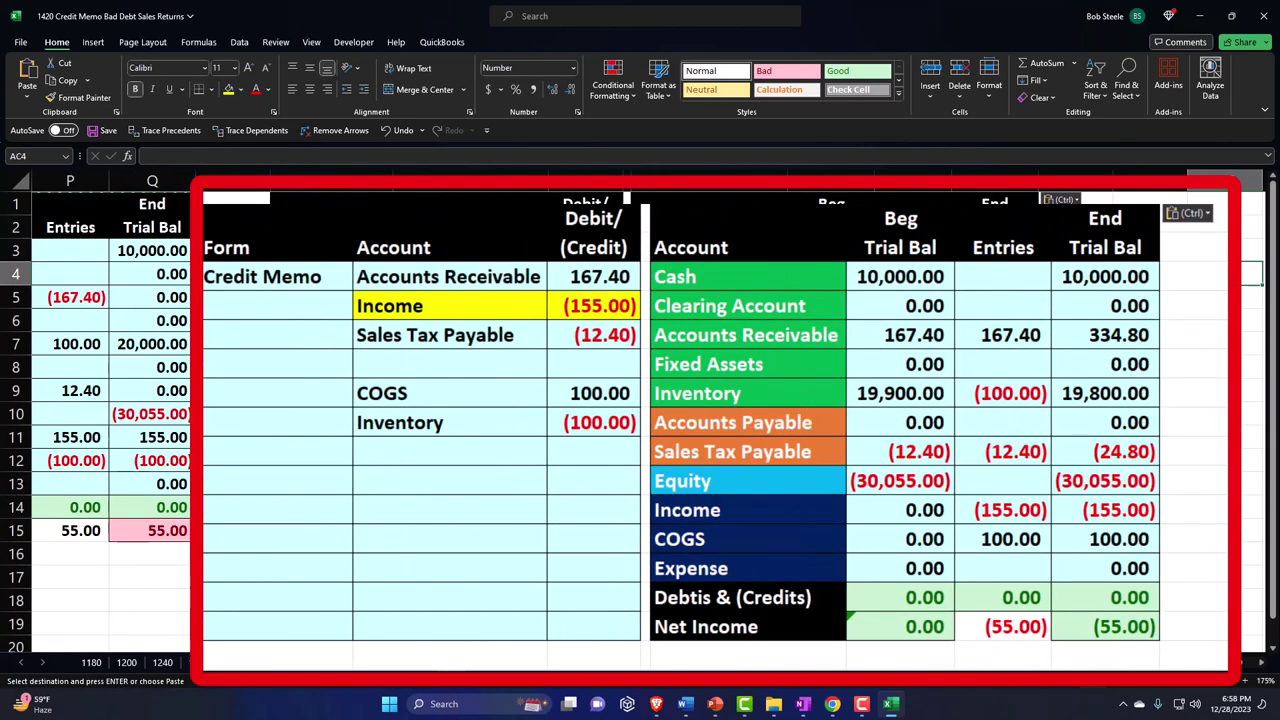
Shift the copied trial balance's COGS through Net Income rows down one row and apply the Income row's formatting to the gap.
left_click(805, 541)
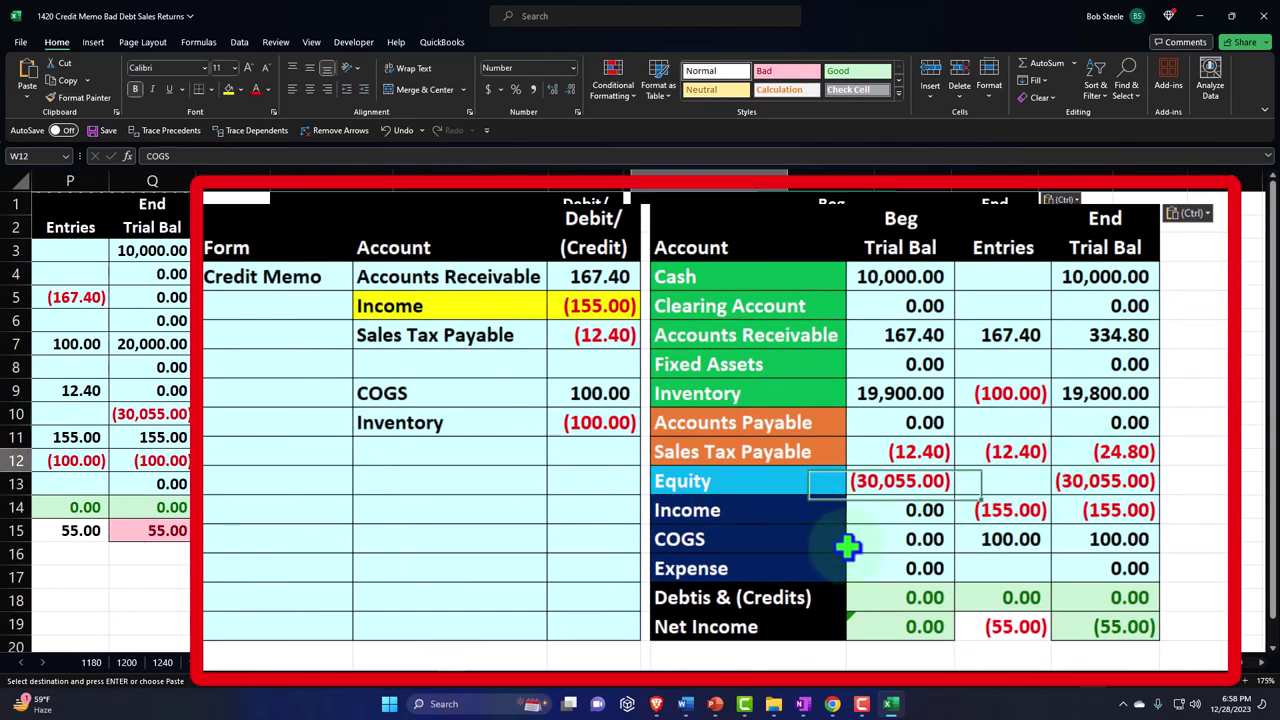
left_click_drag(805, 541, 1094, 614)
left_click_drag(820, 643, 823, 671)
left_click_drag(809, 512, 1105, 510)
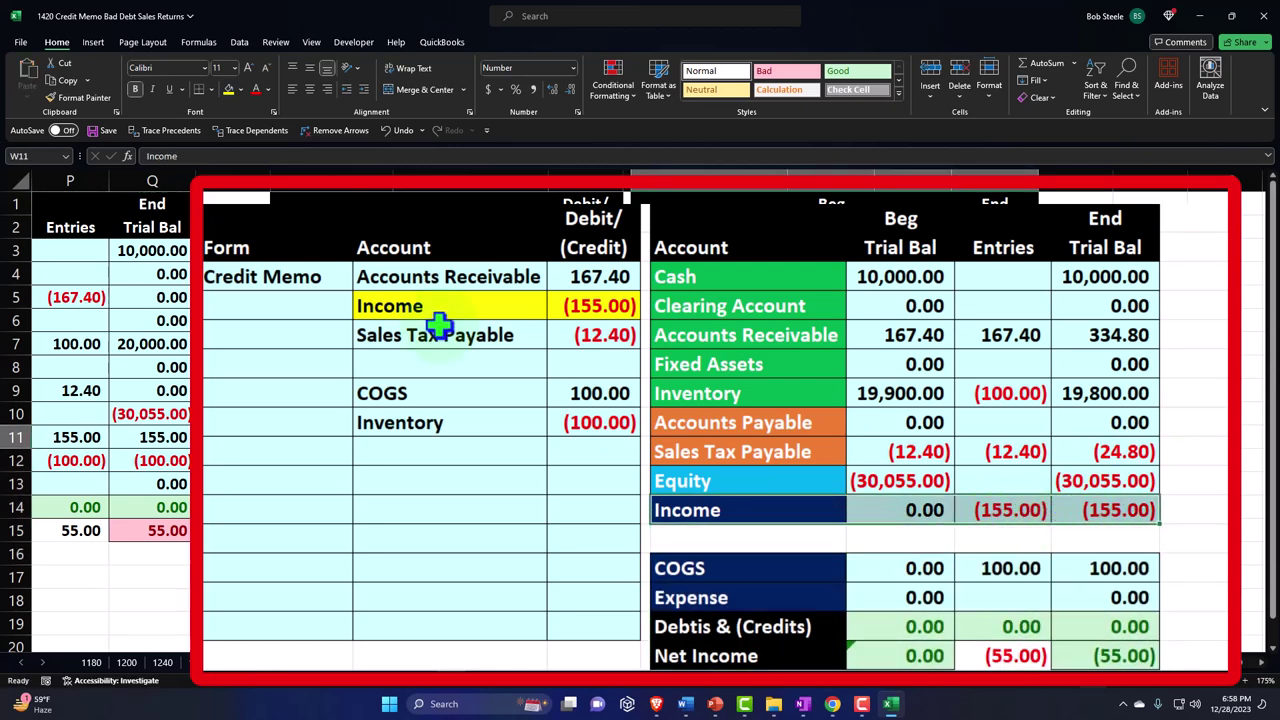
double_click(84, 97)
left_click(733, 537)
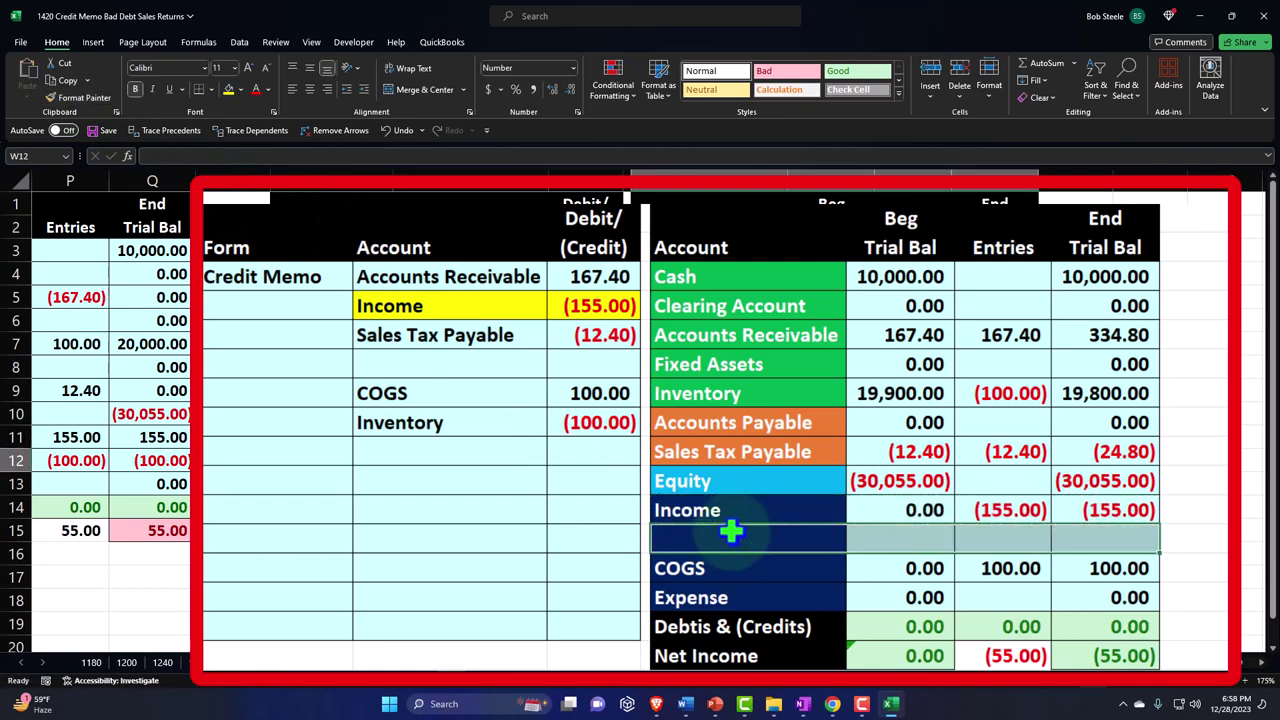
Label the new trial balance row in W12 Sales Returns & Allowances and widen column W to fit.
type("Sales")
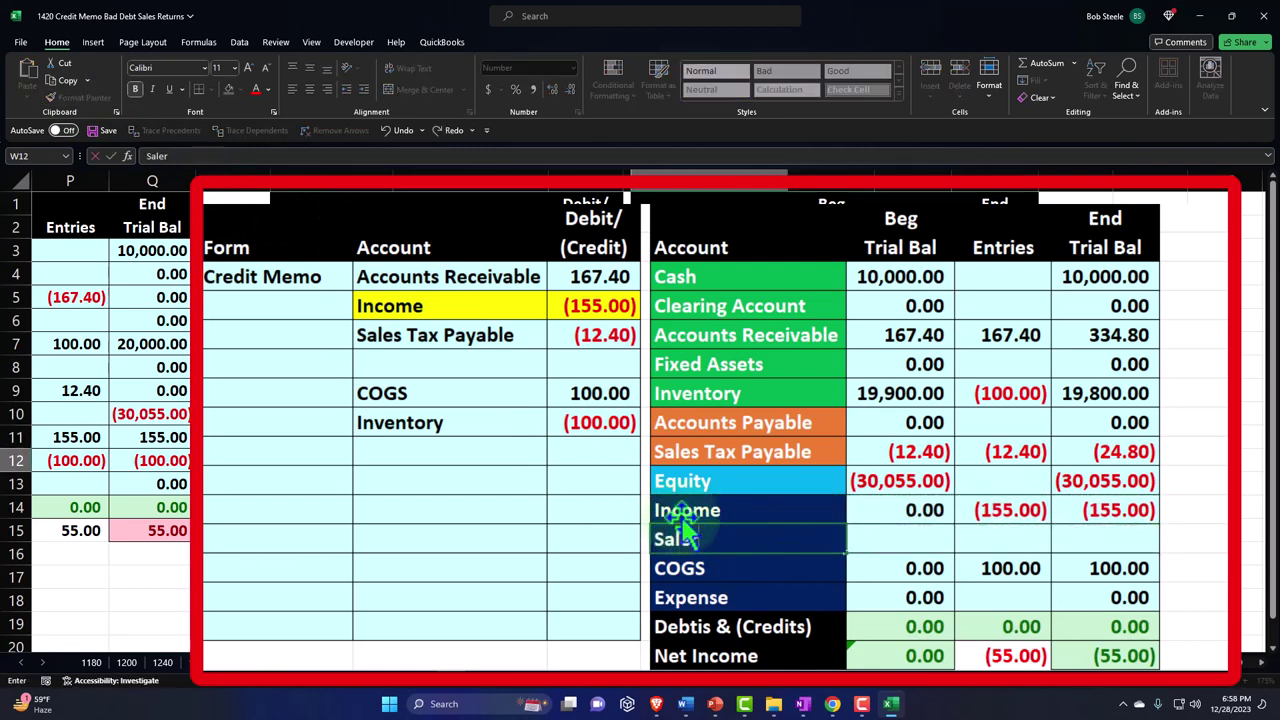
type("les Returns &")
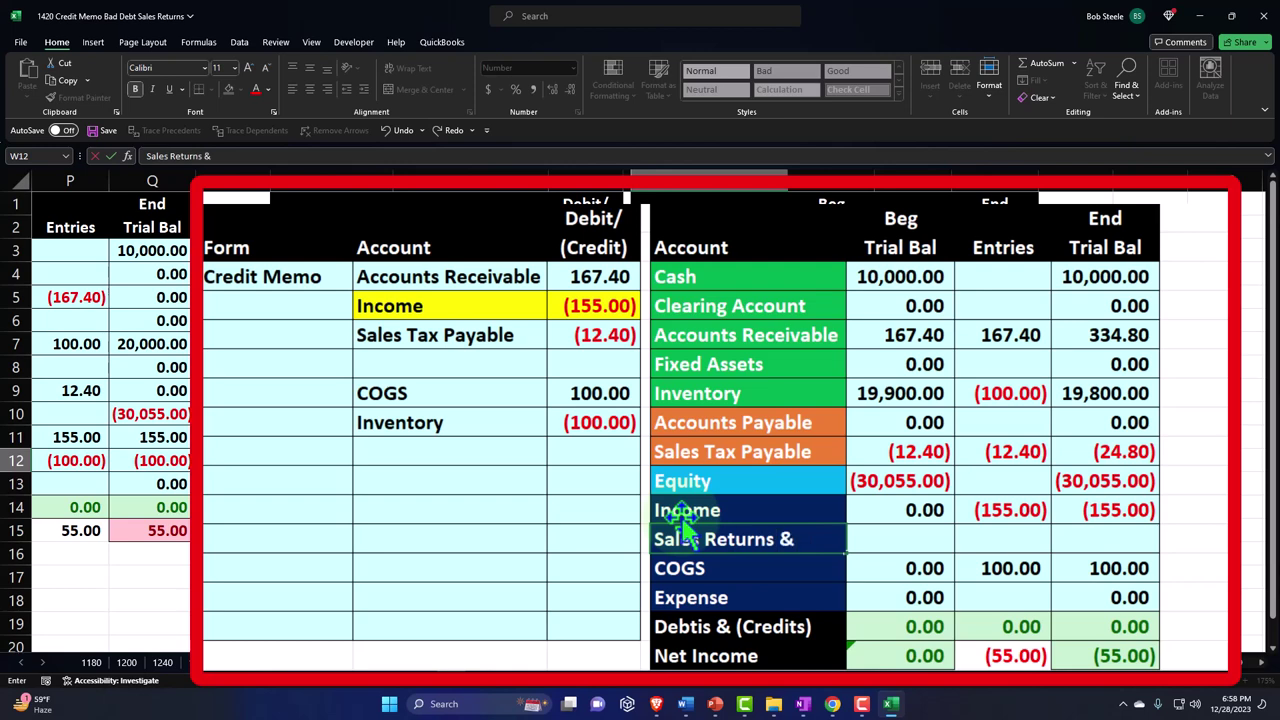
type(" Allowances")
key("Return")
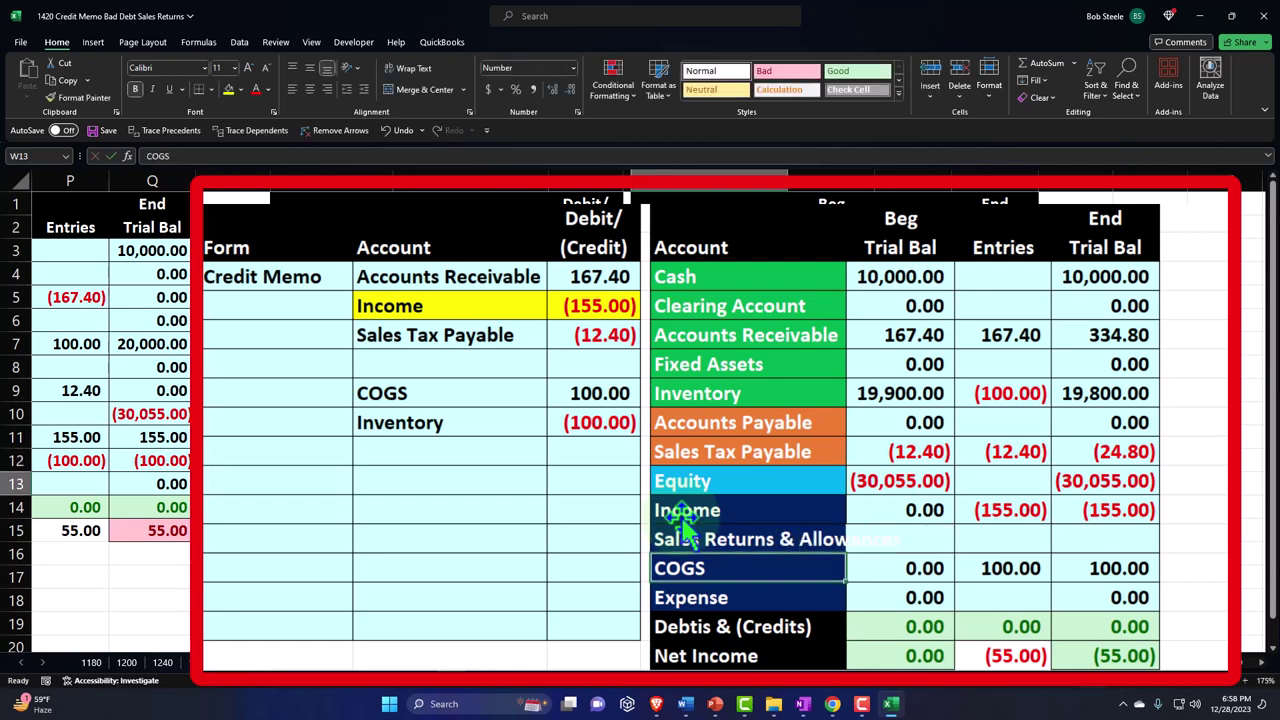
double_click(787, 175)
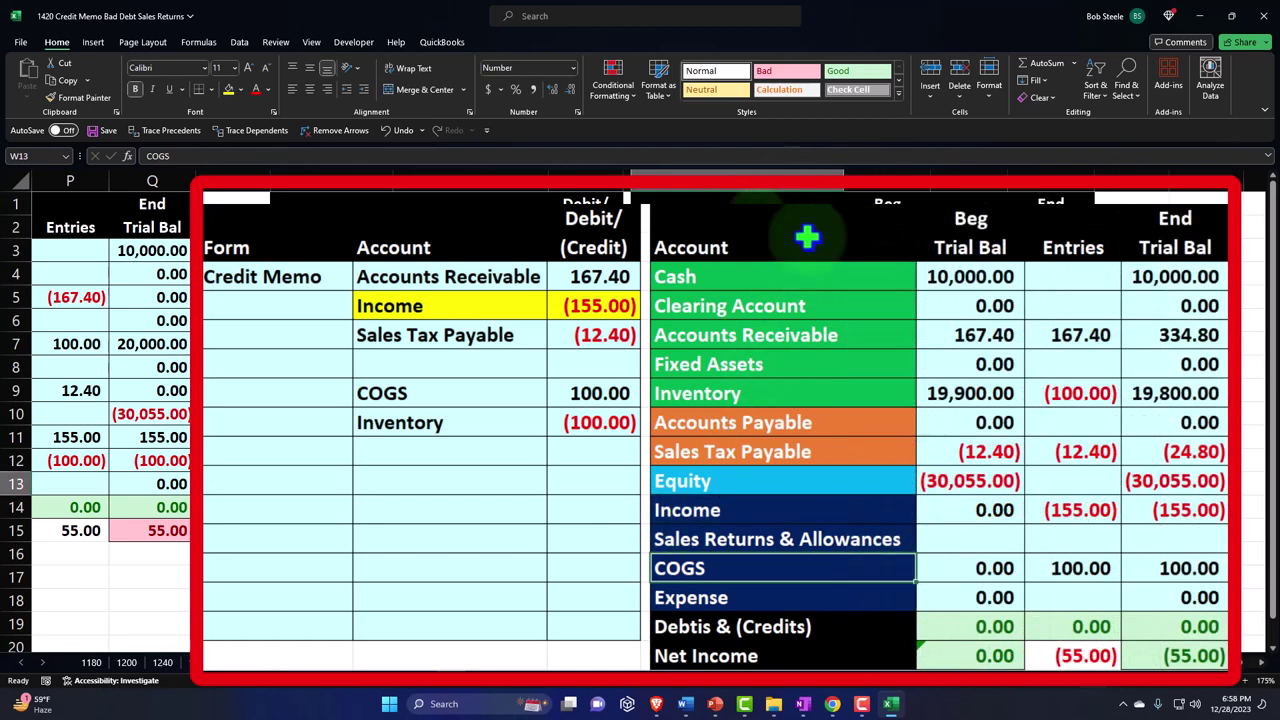
Replace the Income account name in T4 with a link to the Sales Returns & Allowances label in W12.
left_click(452, 285)
left_click(455, 295)
type("=")
key("Down")
key("Down")
key("Down")
key("Down")
key("Down")
key("Down")
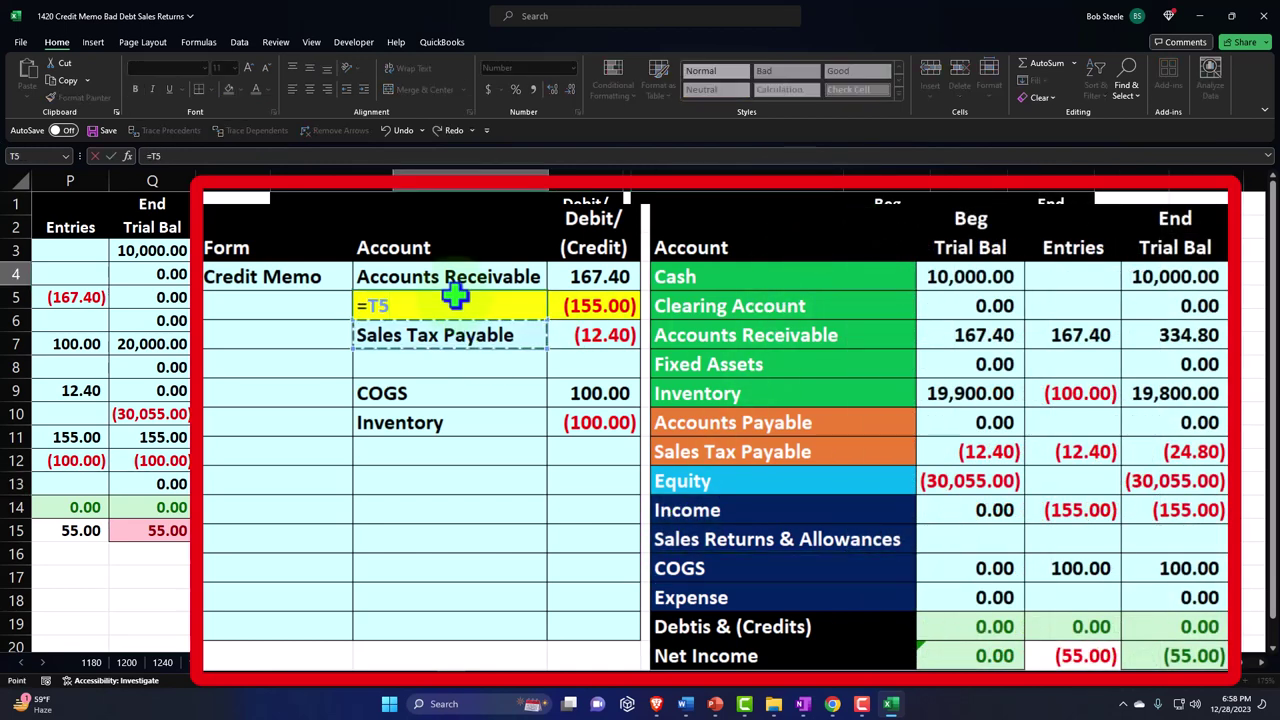
key("Down")
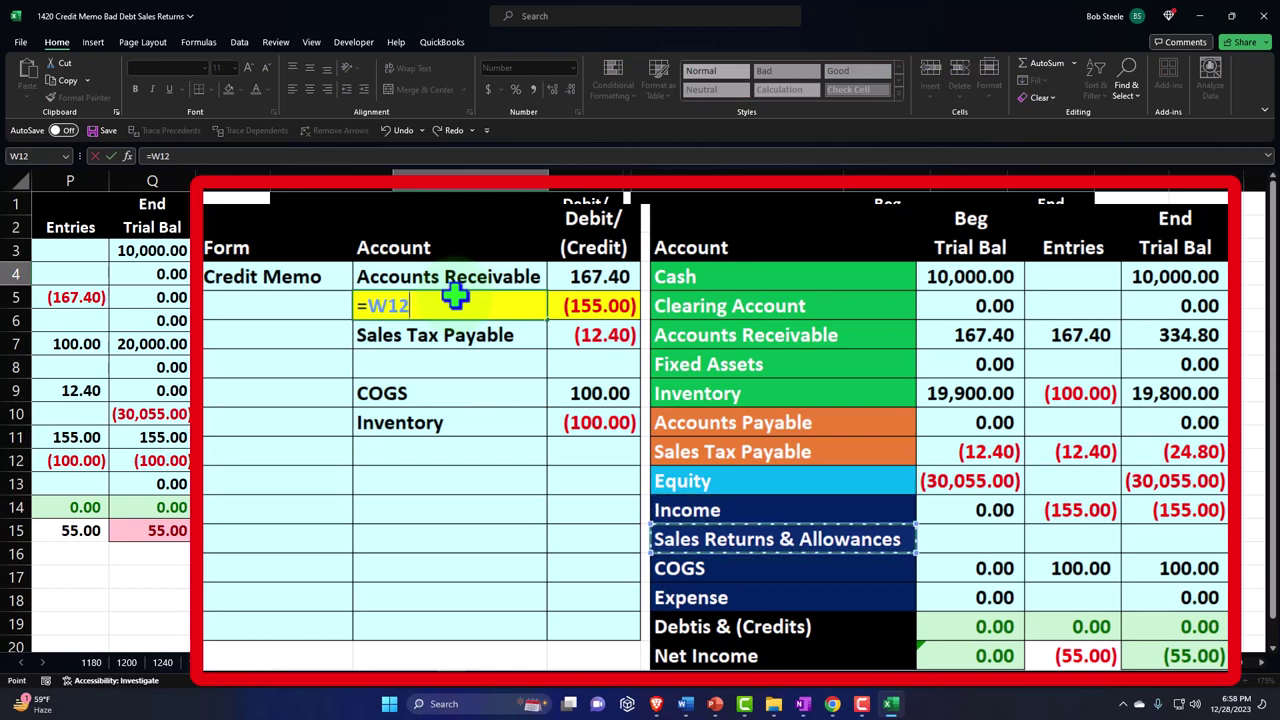
key("Return")
Clear the Income entry in Y11 and link the Sales Returns & Allowances entry in Y12 to the amount in U4.
key("Right")
key("Right")
key("Right")
key("Down")
key("Down")
key("Down")
key("Down")
key("Down")
key("Down")
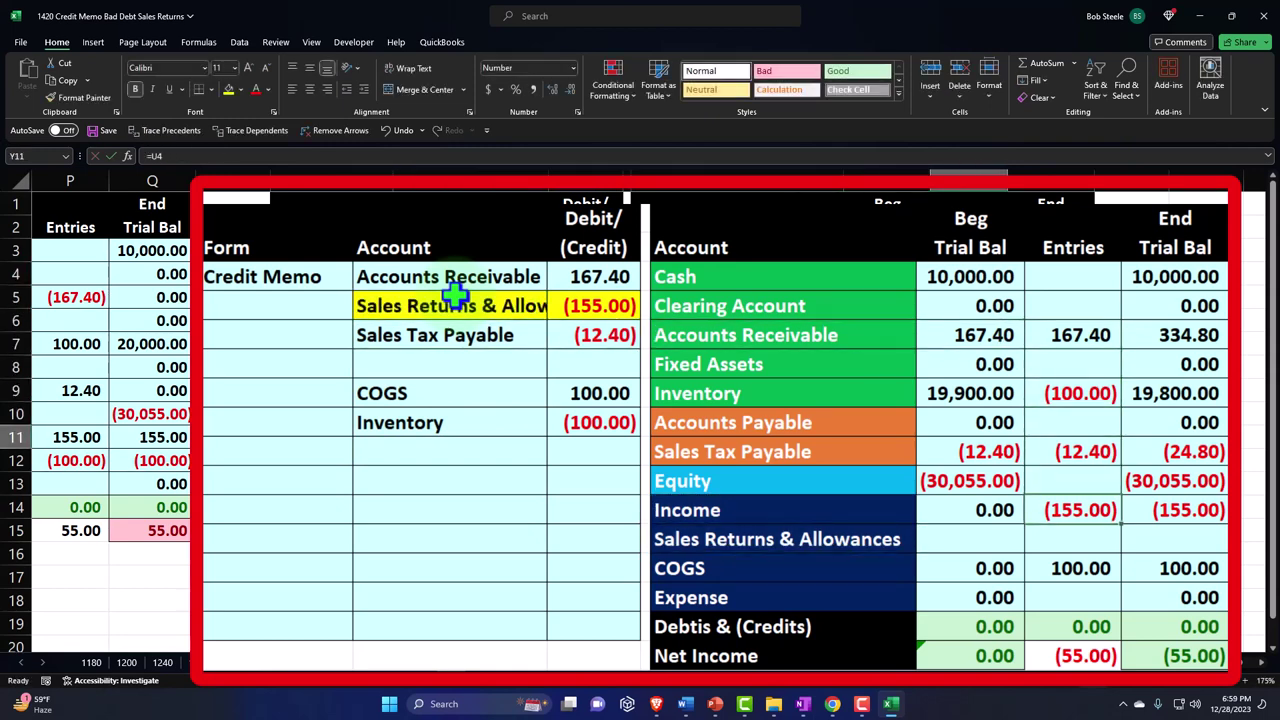
key("Delete")
key("Down")
type("=")
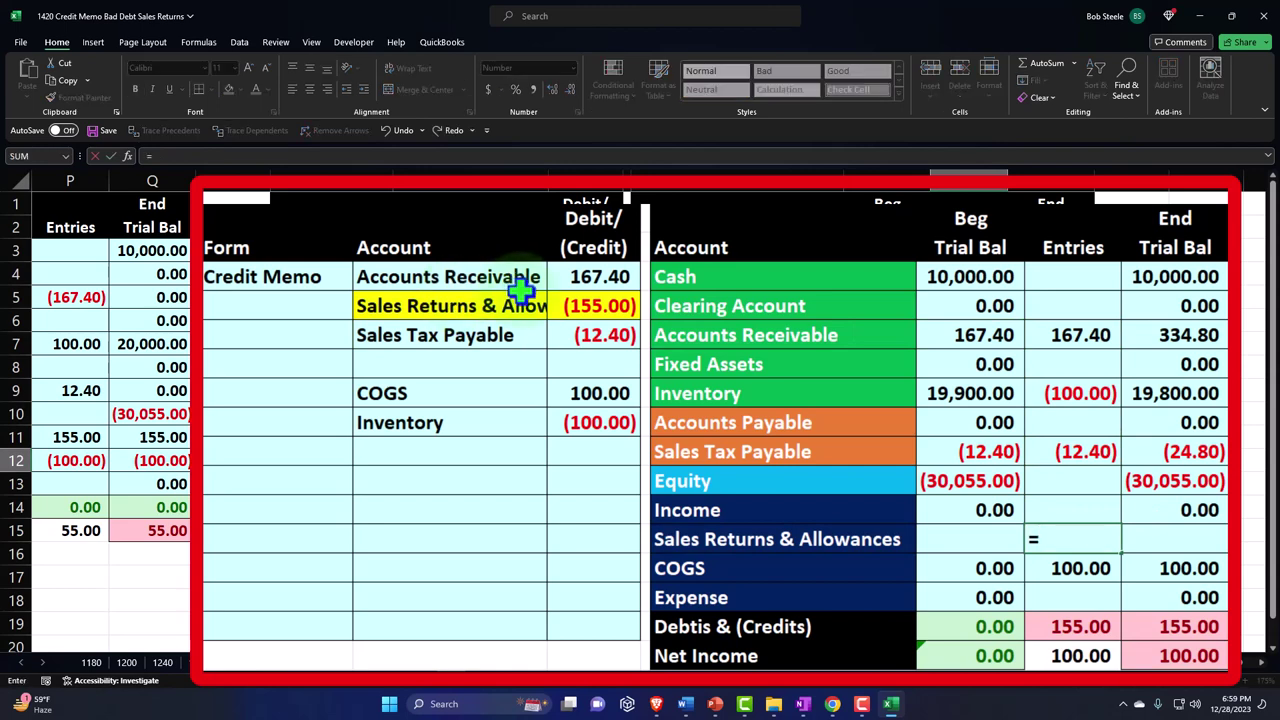
left_click(622, 307)
key("Return")
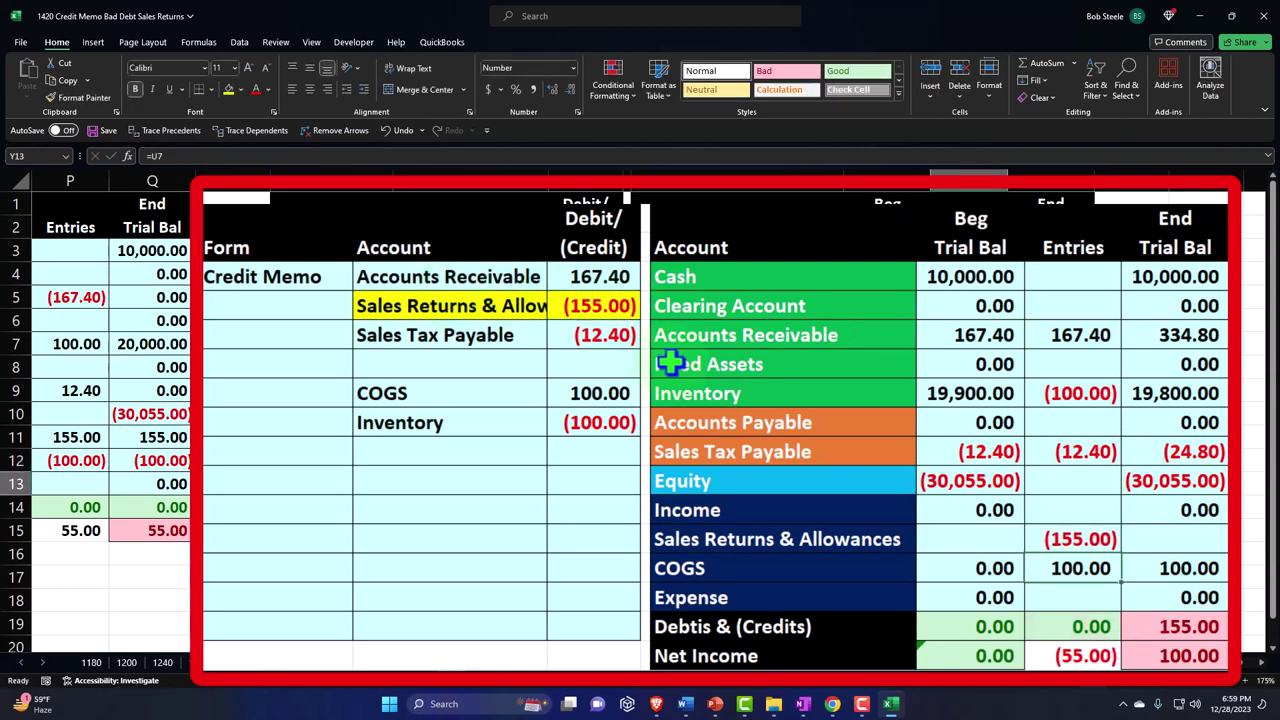
Give Sales Returns & Allowances a beginning balance of 0, copy the ending balance formula from Z11 to Z12, and check Net Income's formula.
left_click(978, 543)
left_click(1218, 511)
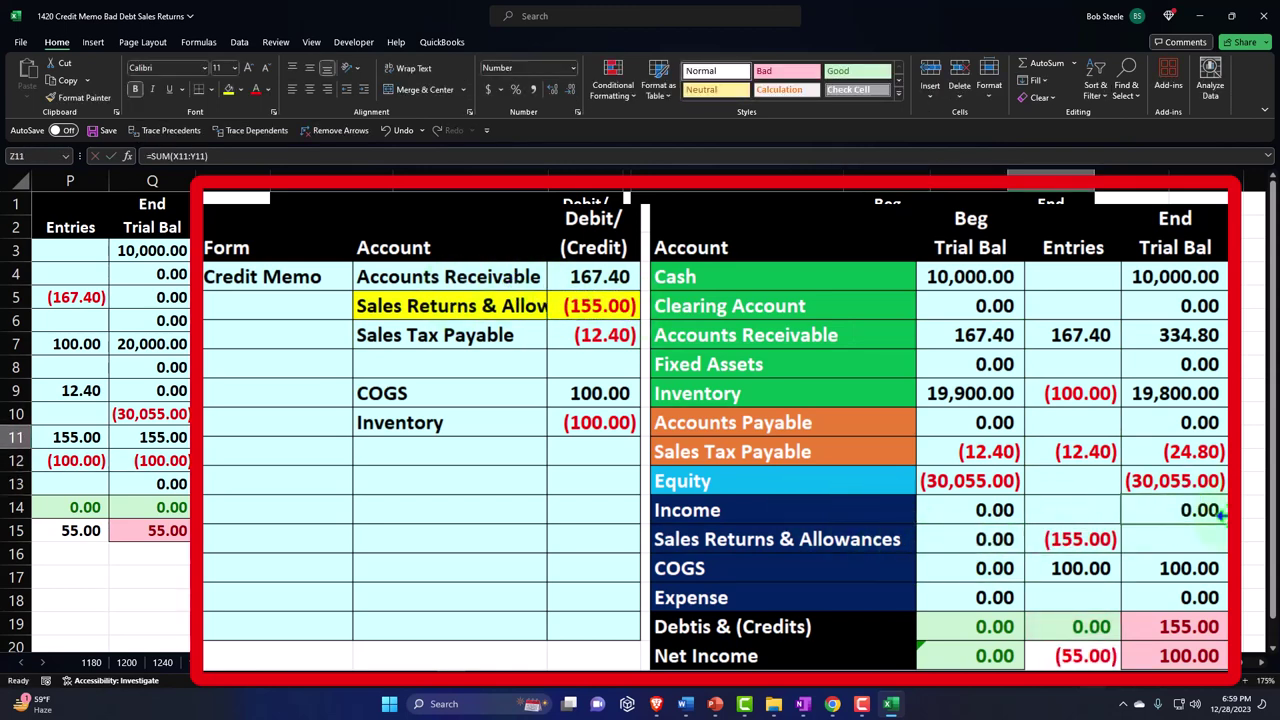
left_click_drag(1222, 545, 1222, 600)
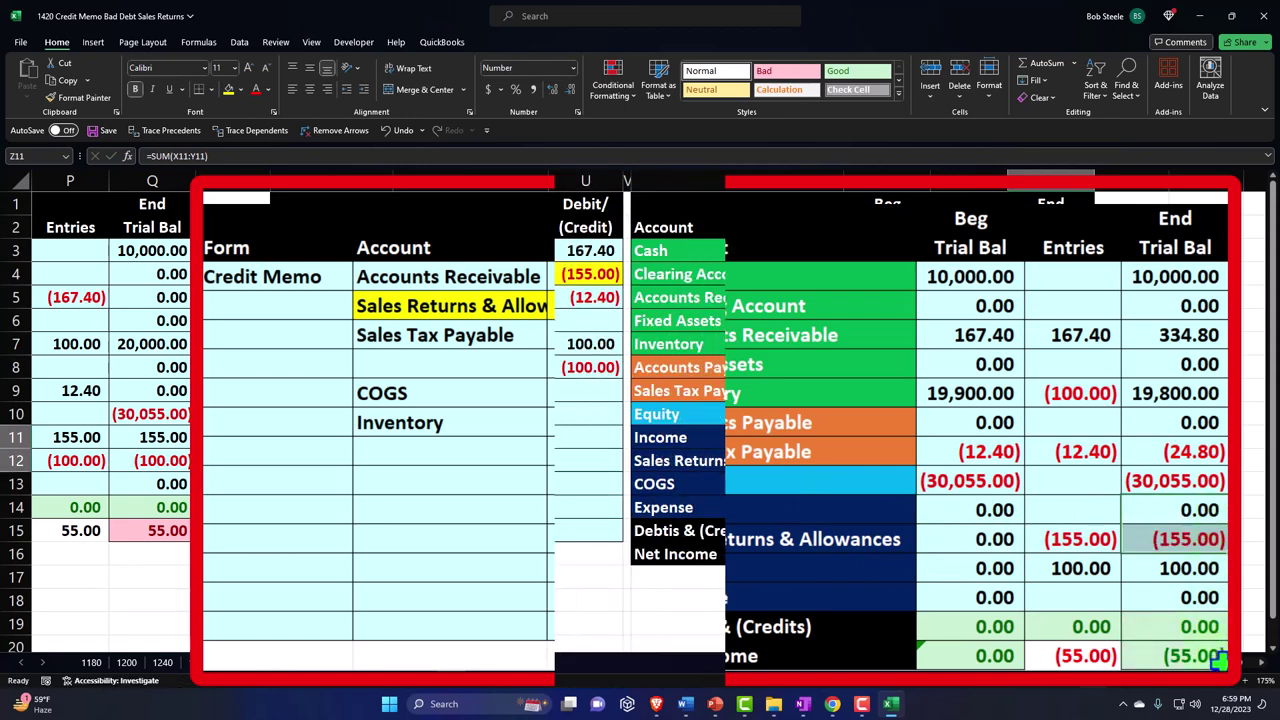
double_click(1080, 556)
key("Return")
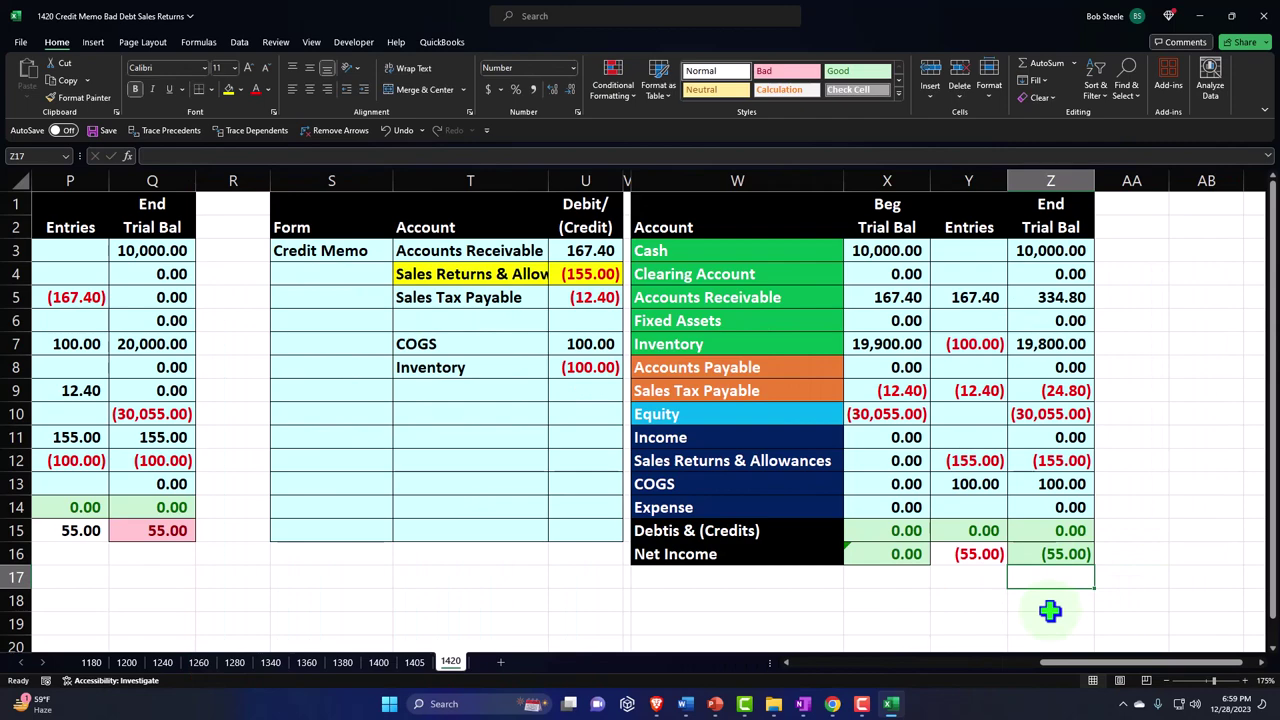
Link the Accounts Receivable amount in U3 of the new credit memo entry to L3 of the first entry.
scroll(1049, 610, "right", 3)
left_click(485, 381)
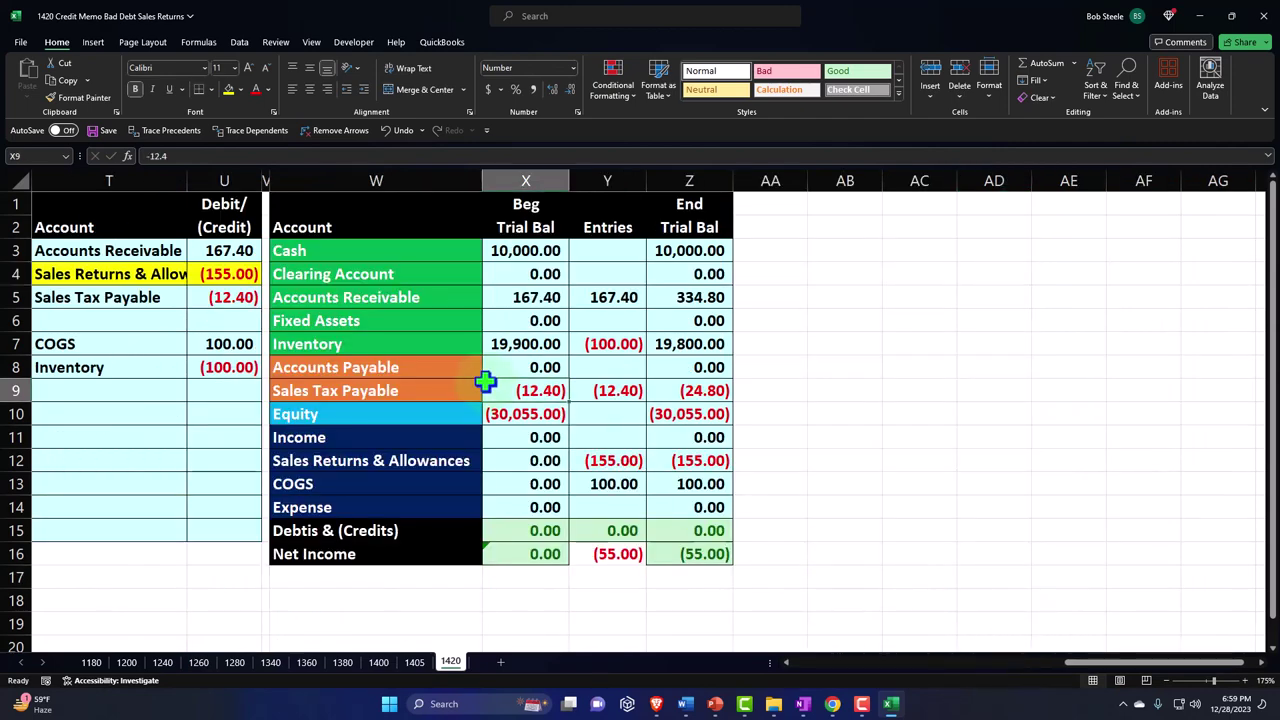
key("Left")
key("Left")
key("Left")
scroll(485, 381, "left", 10)
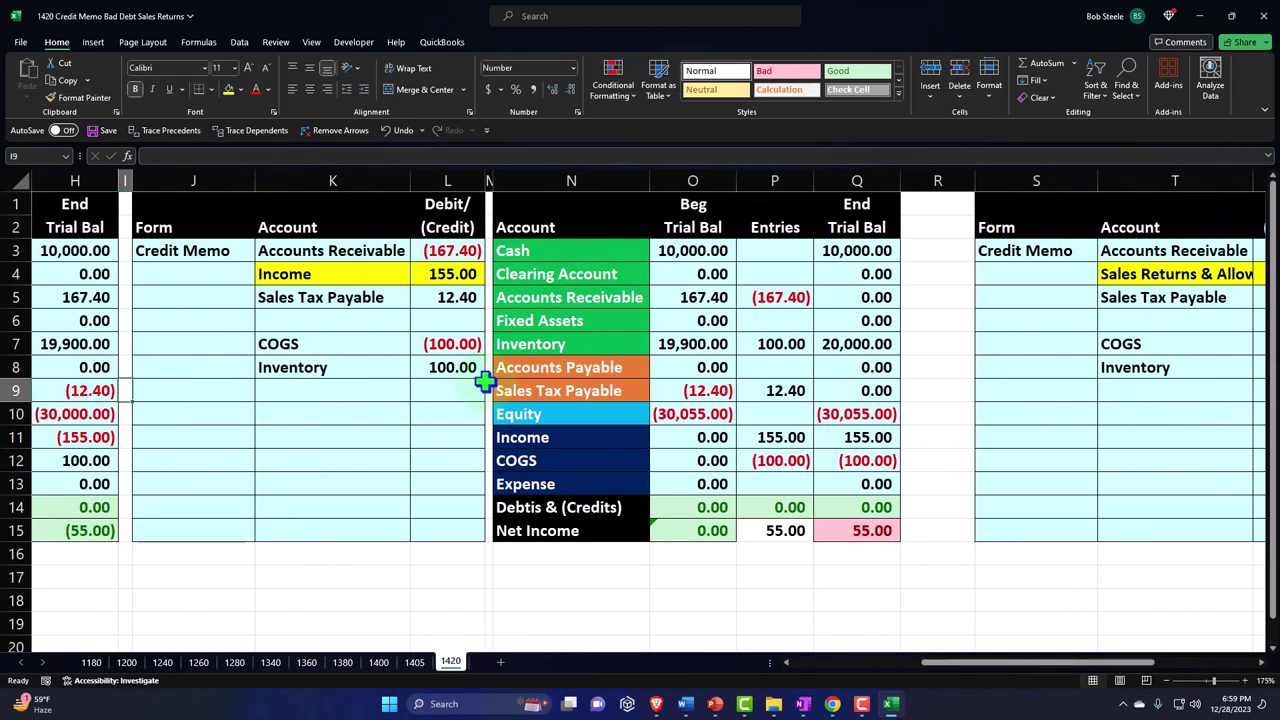
scroll(485, 381, "right", 3)
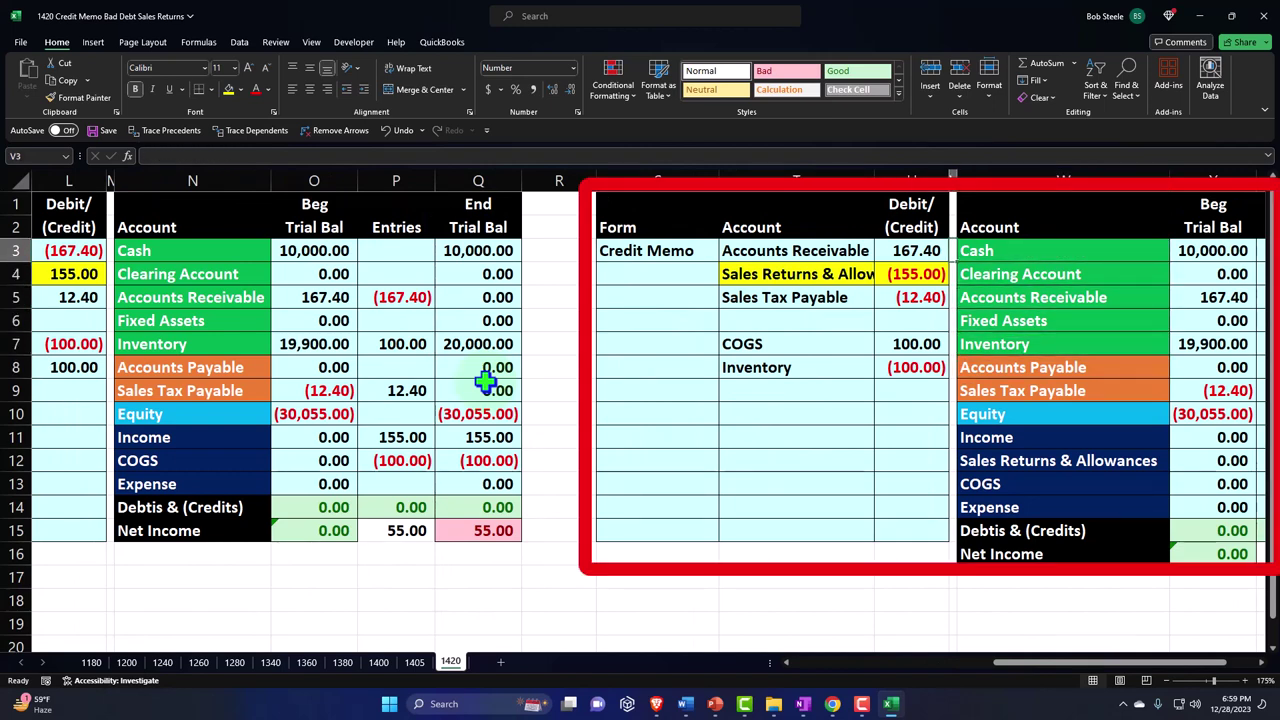
type("=")
key("Left")
key("Left")
key("Left")
key("Left")
key("Left")
key("Left")
key("Left")
key("Left")
key("Left")
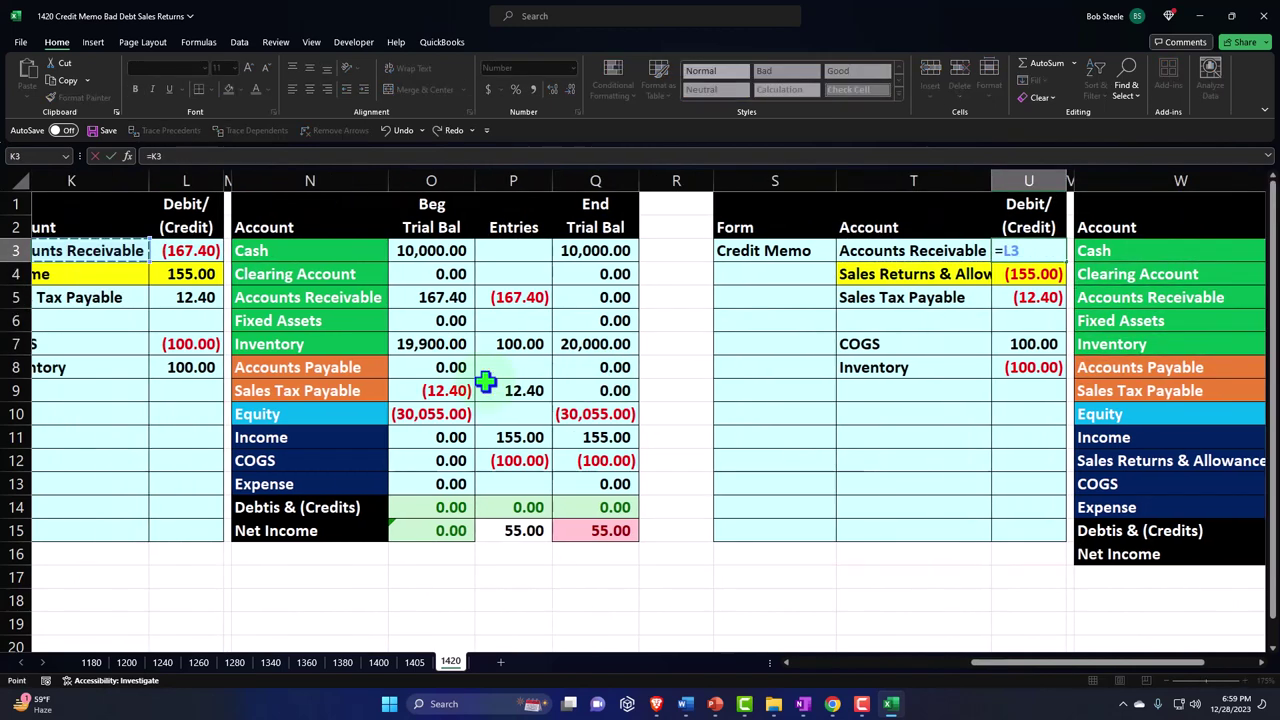
key("Return")
Try to paste the copied Accounts Receivable amount from U3 over U4:U8, and undo the pastes.
left_click(1066, 250)
left_click_drag(1063, 280, 1063, 368)
key("ctrl+c")
right_click(1063, 325)
left_click(1097, 339)
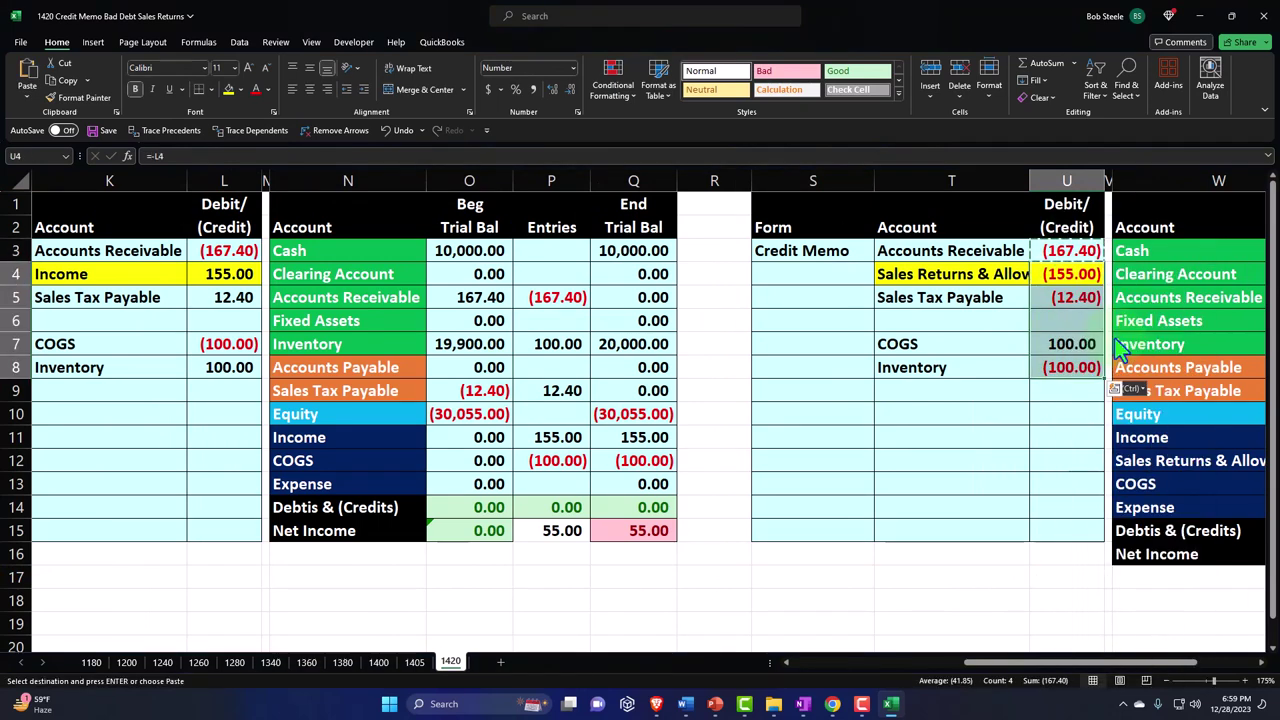
key("ctrl+z")
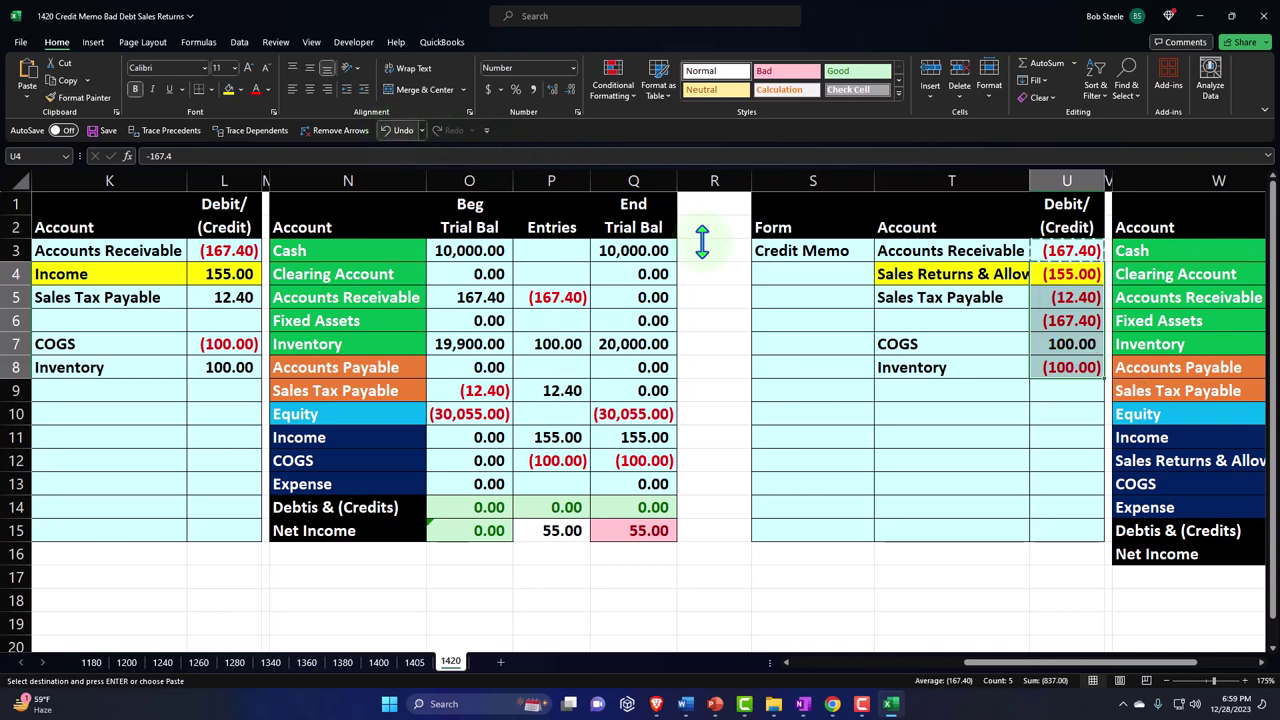
right_click(1057, 276)
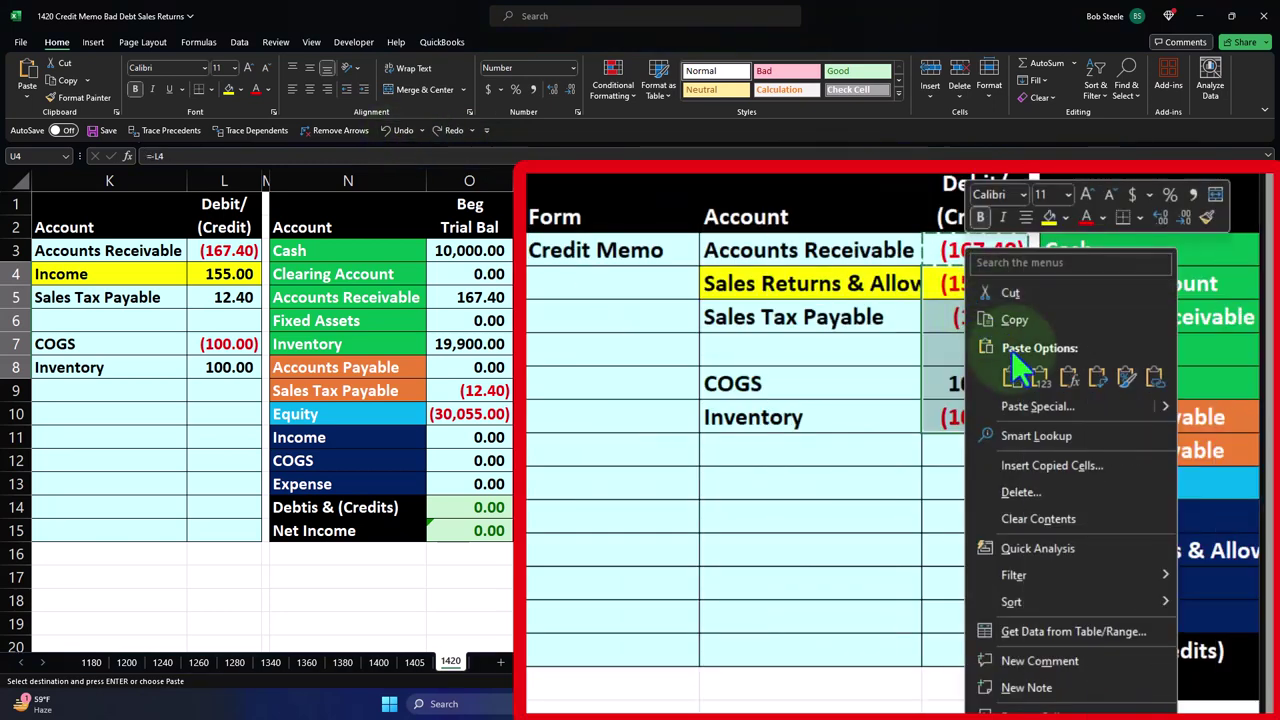
left_click(1040, 375)
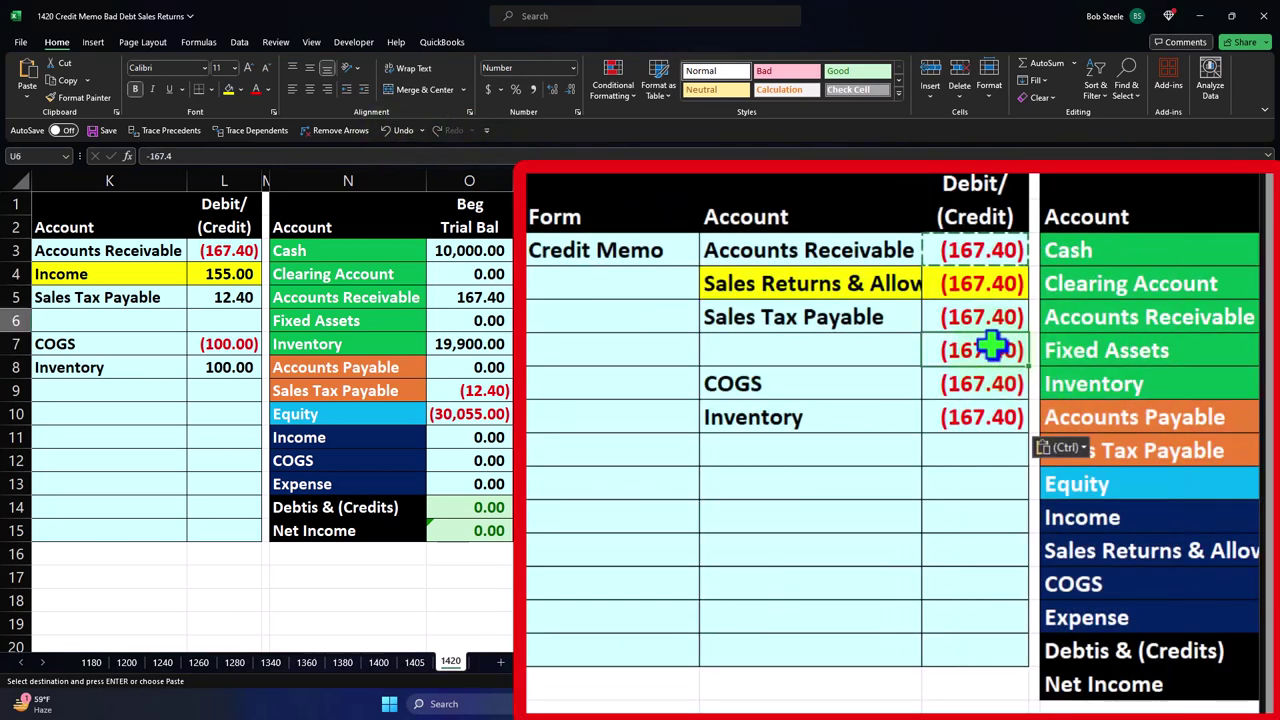
left_click(401, 131)
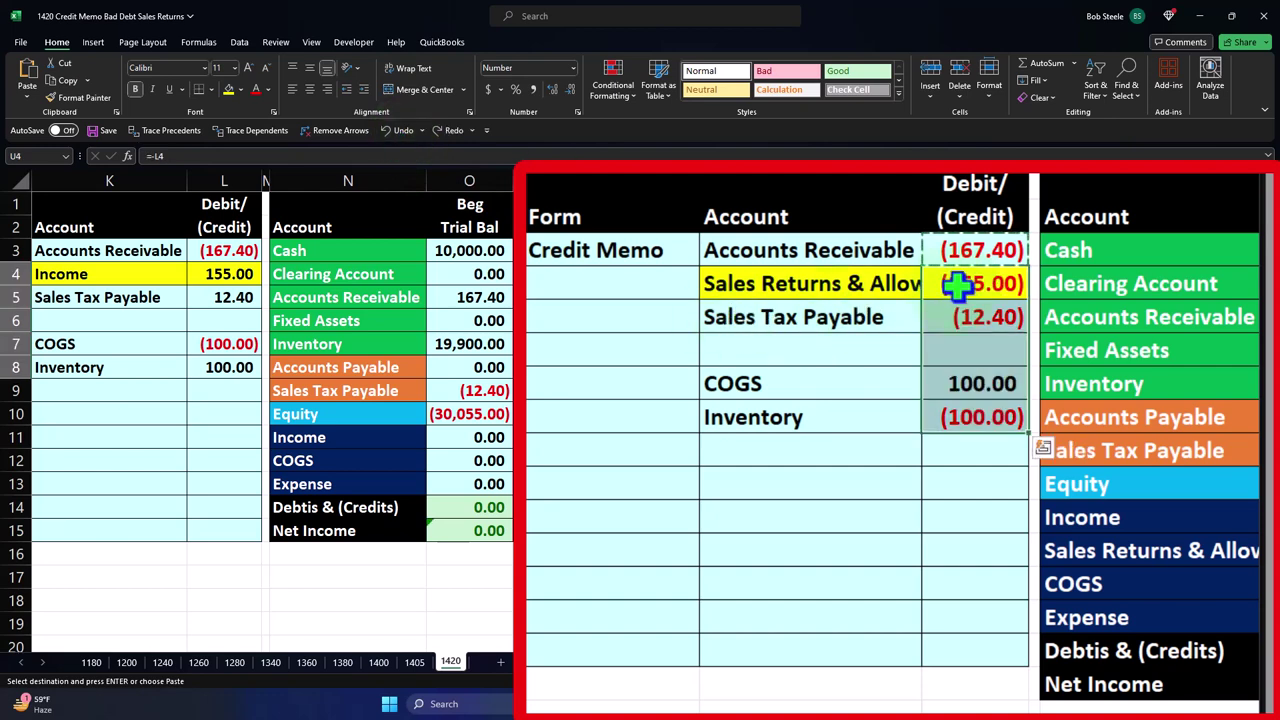
Paste only the formula of the copied U3 over the remaining credit memo amounts in U4:U8.
left_click_drag(962, 318, 965, 415)
right_click(965, 415)
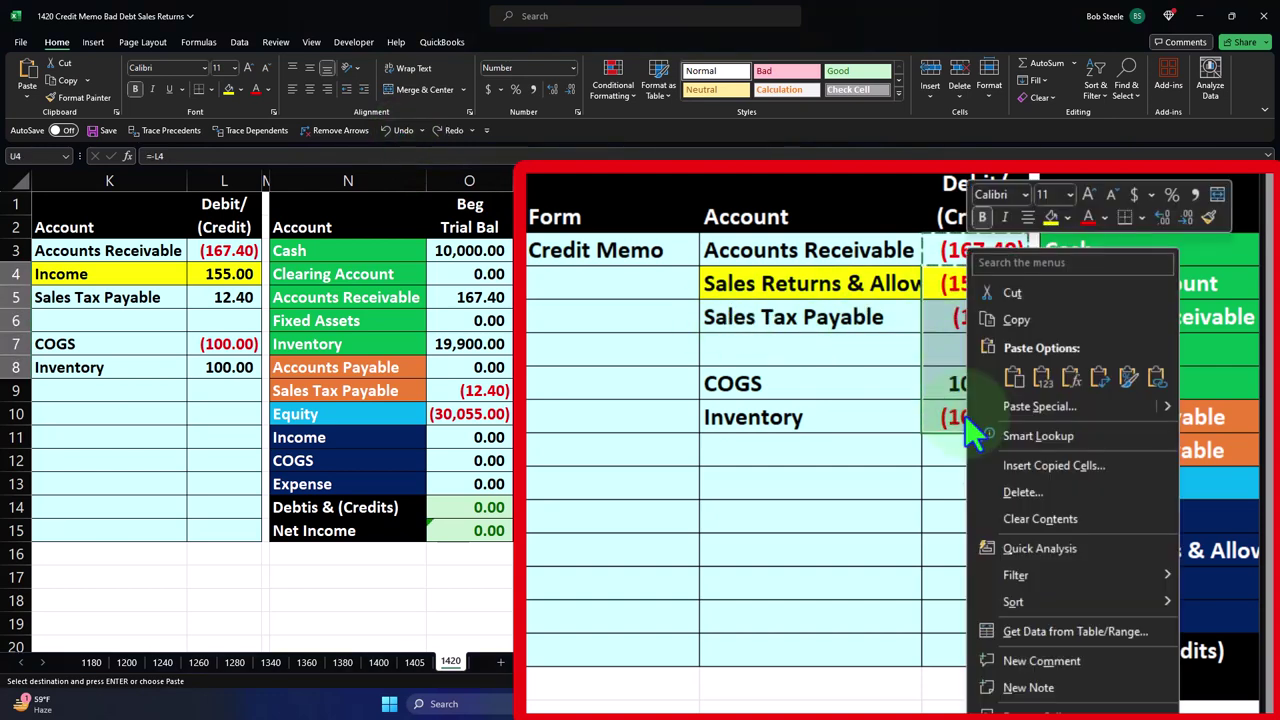
left_click(1076, 380)
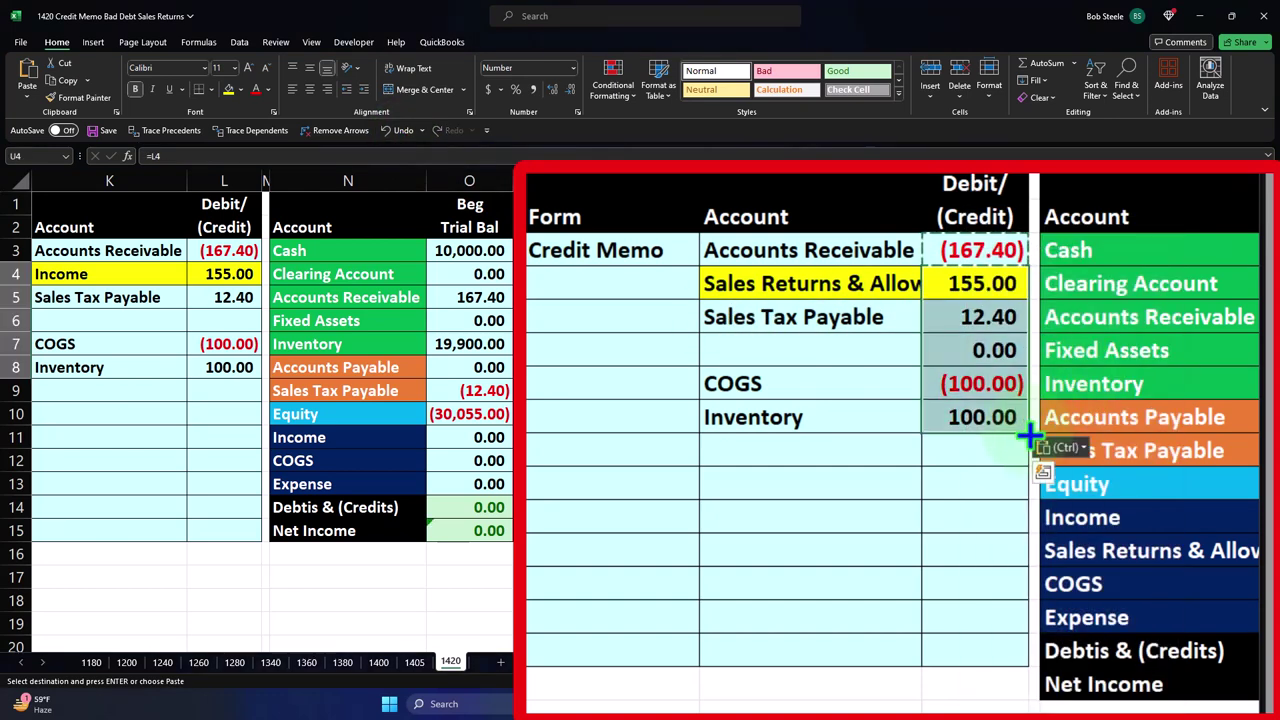
left_click(1066, 320)
key("Escape")
Examine the Income and Sales Returns & Allowances rows of the trial balance beside the credit memo entry.
key("Right")
key("Right")
key("Right")
key("Right")
key("Right")
key("Right")
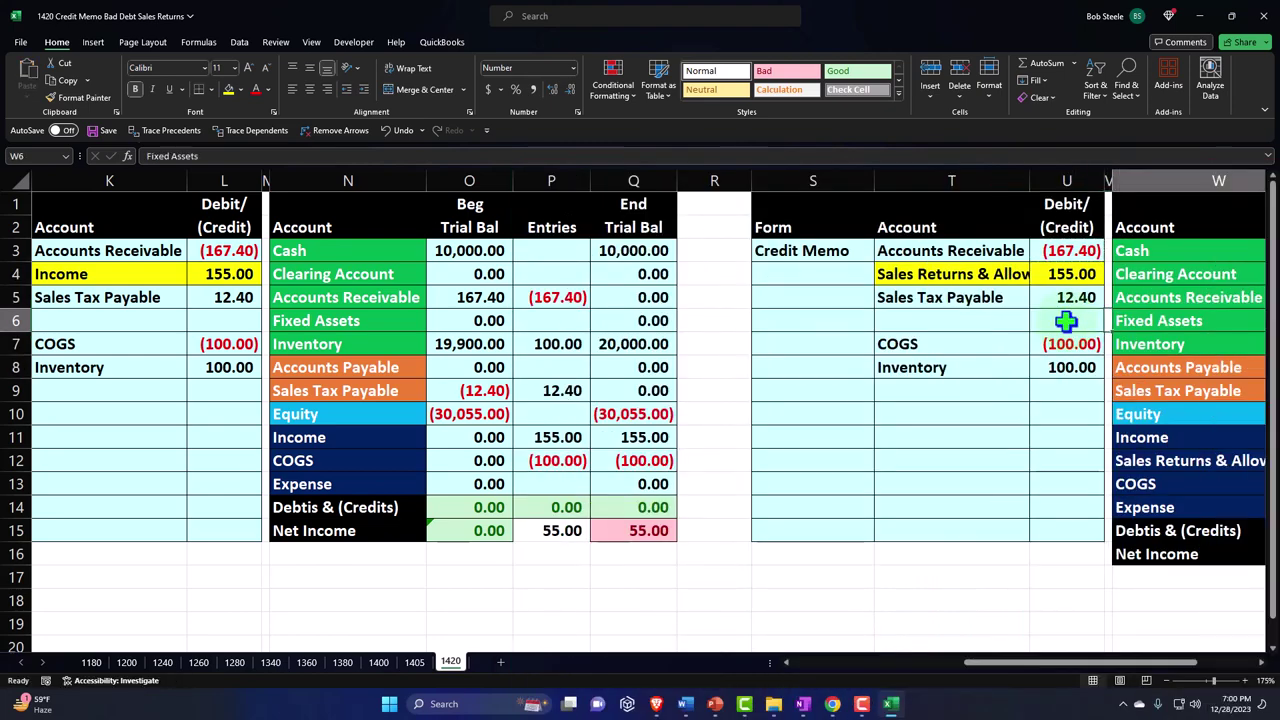
key("Right")
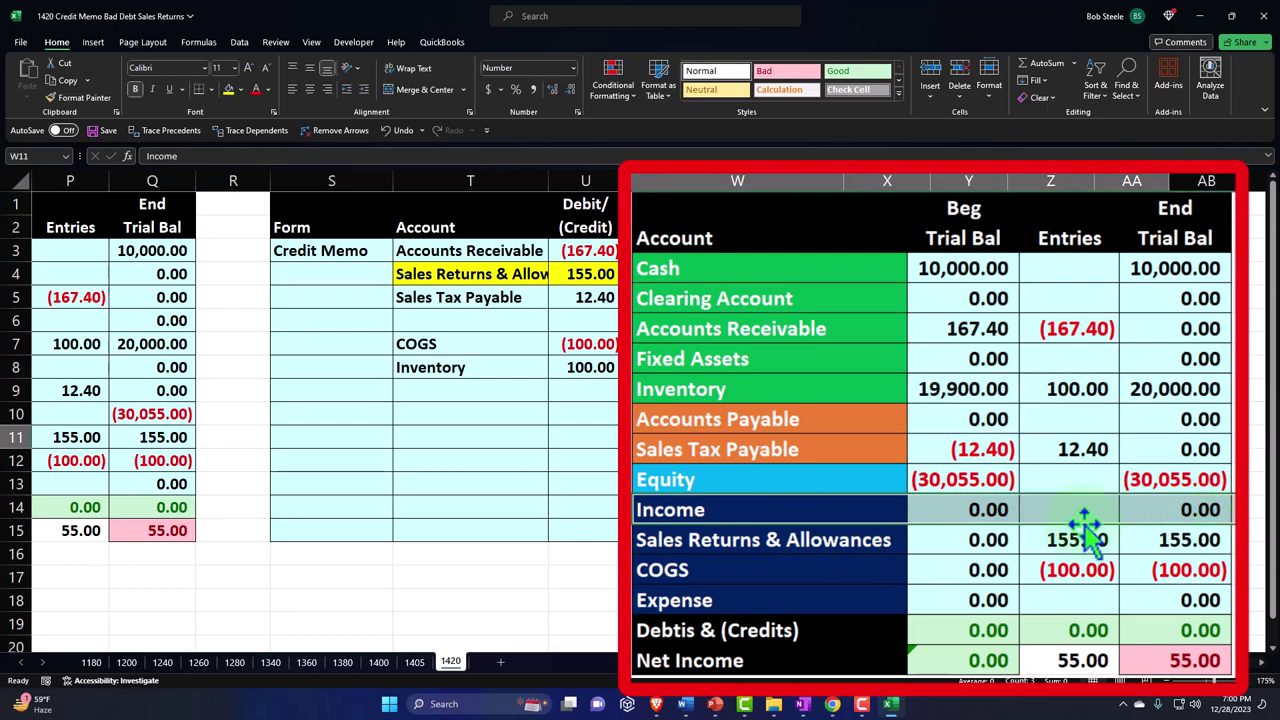
left_click_drag(846, 531, 1162, 540)
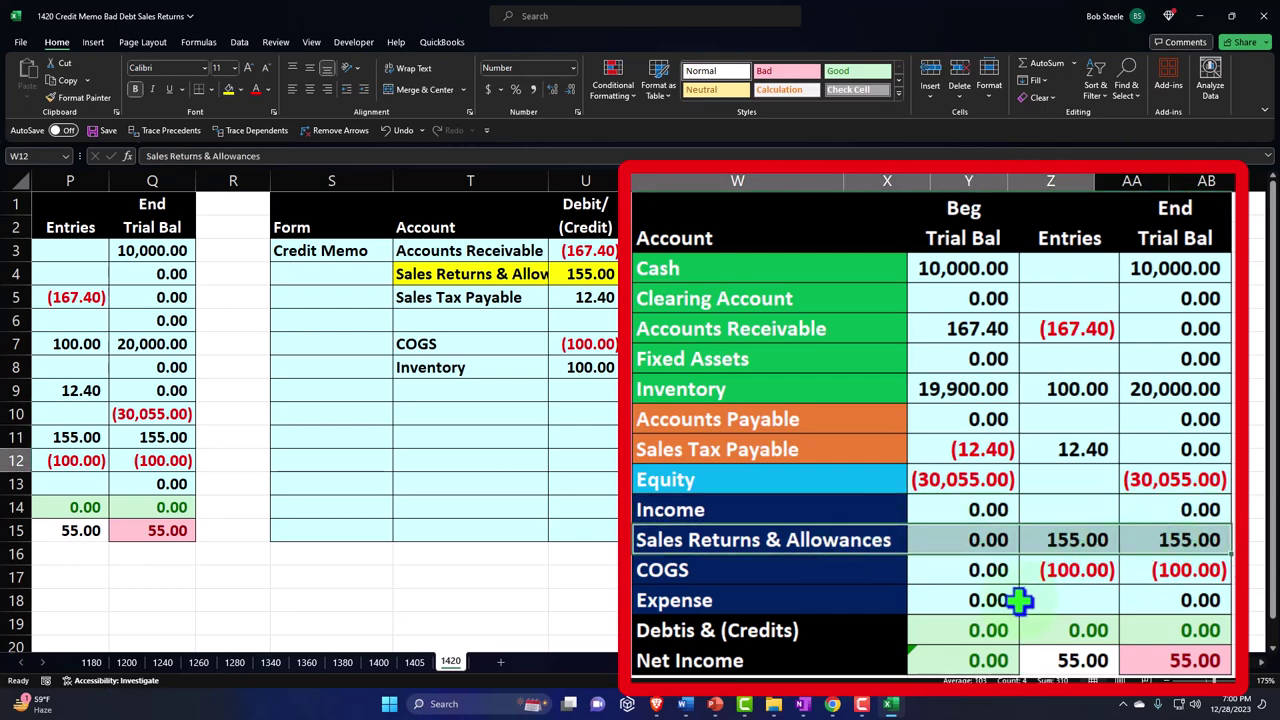
Switch to QuickBooks Online, save and close the credit memo, and close the Invoice browser tab.
left_click(889, 704)
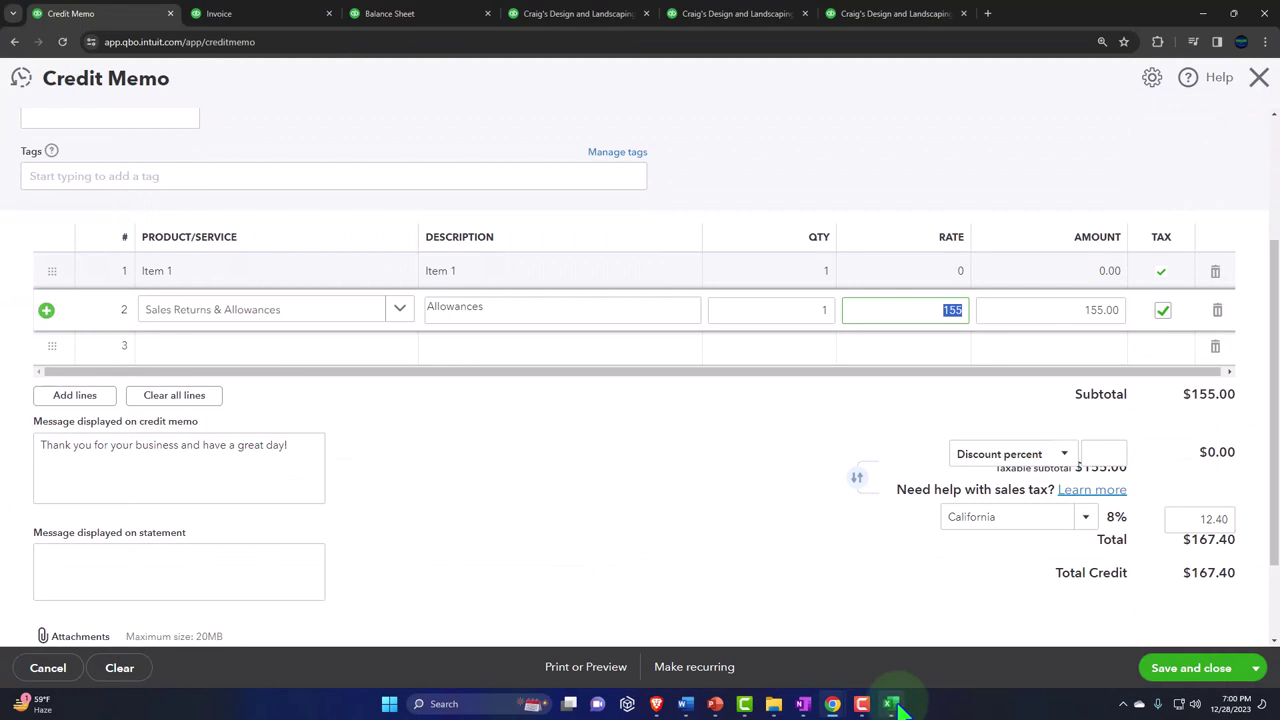
left_click(1180, 676)
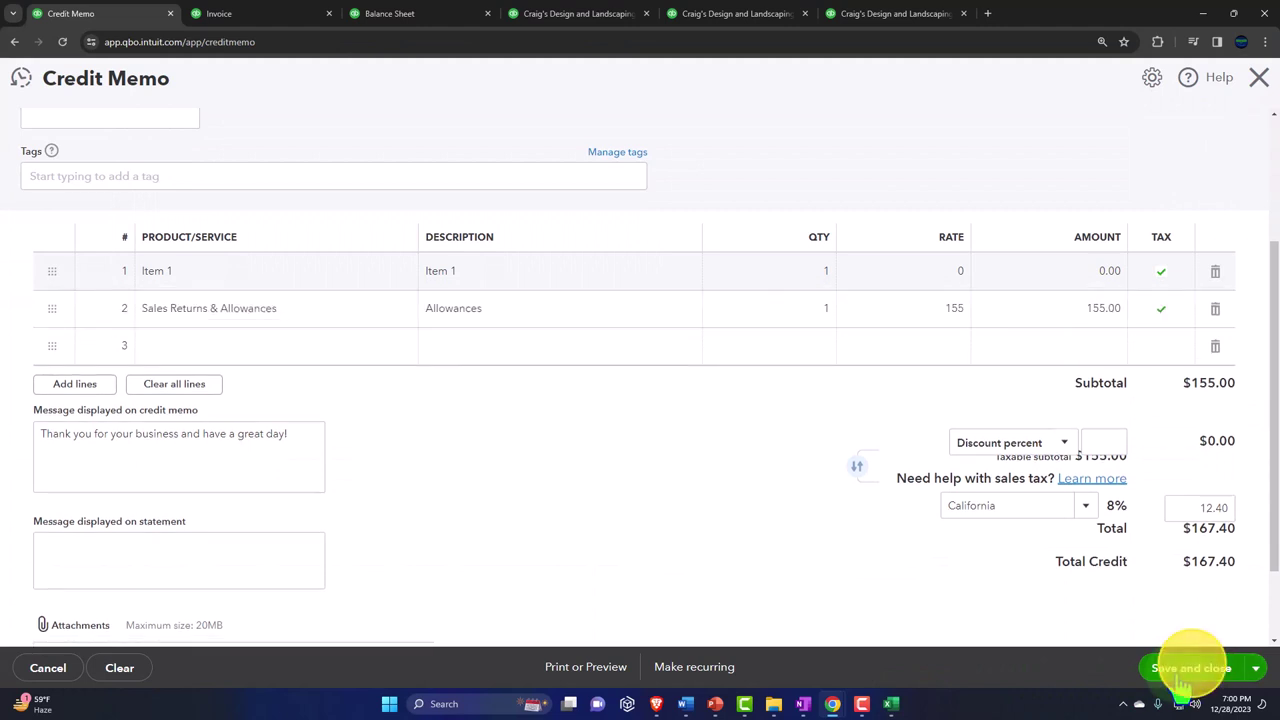
left_click(294, 14)
left_click(329, 13)
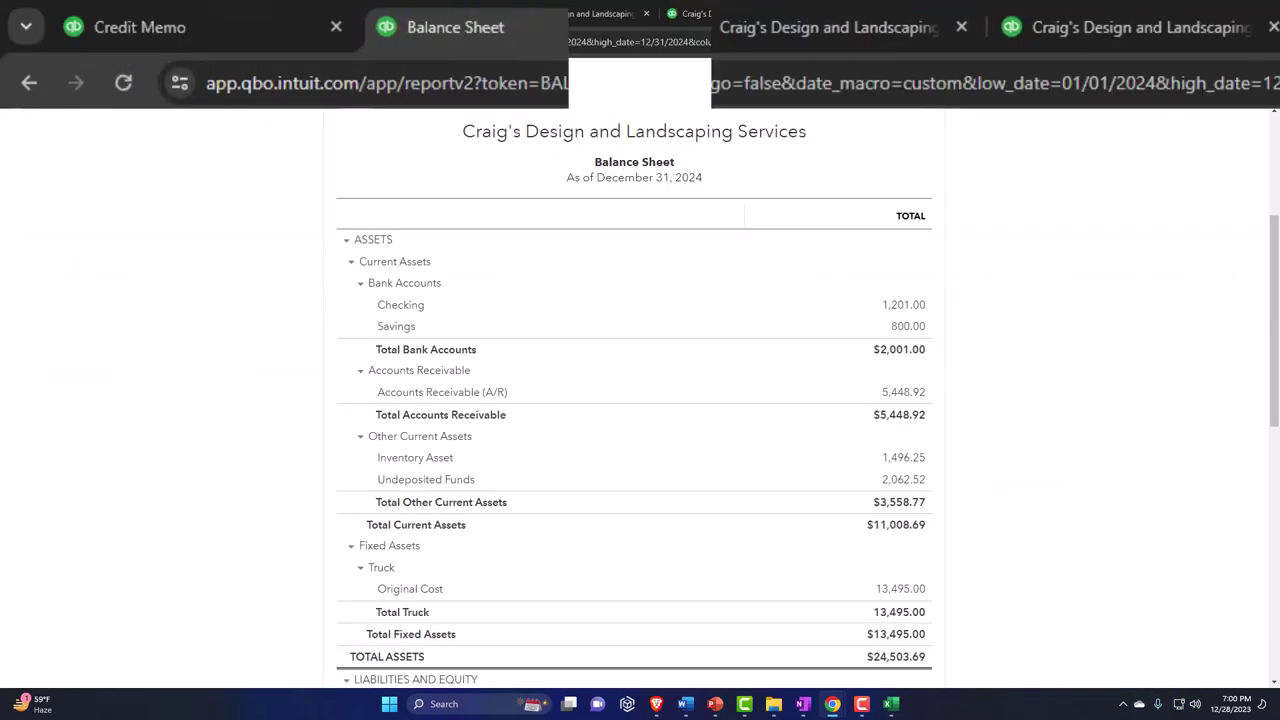
Rerun the Balance Sheet and review the transactions behind Accounts Receivable before returning to the report.
scroll(517, 420, "up", 3)
left_click(766, 263)
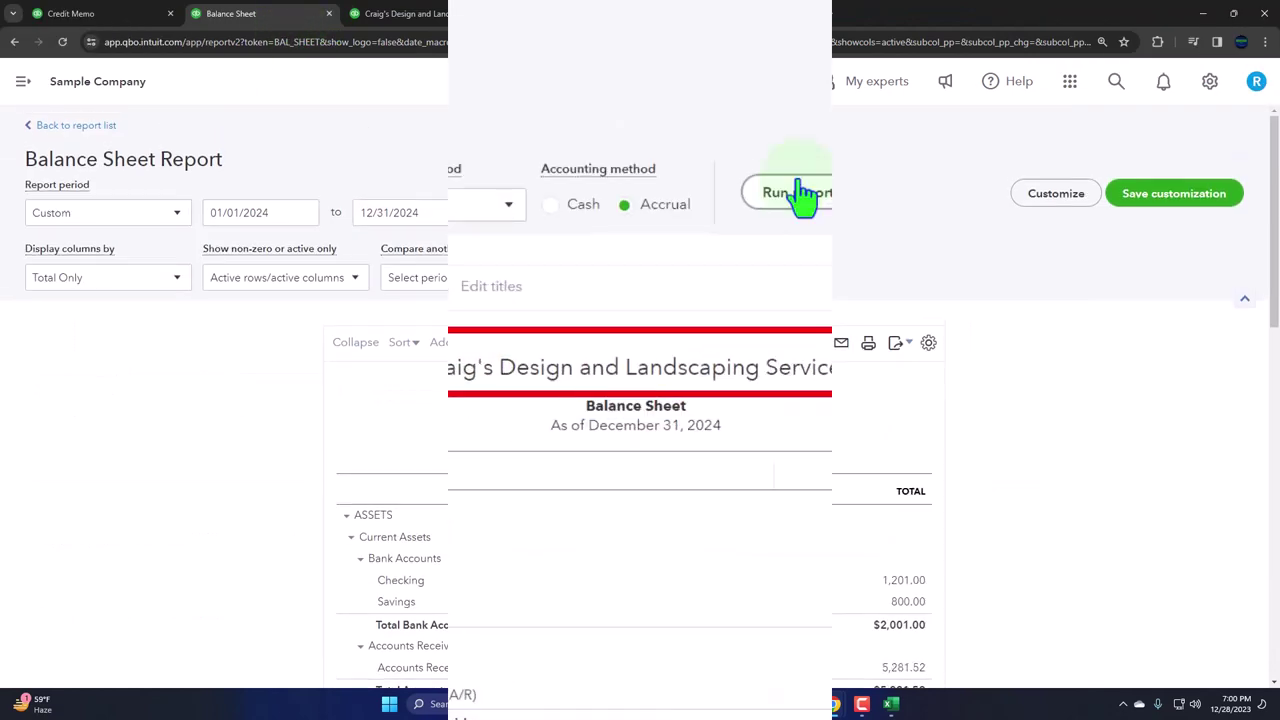
left_click(890, 392)
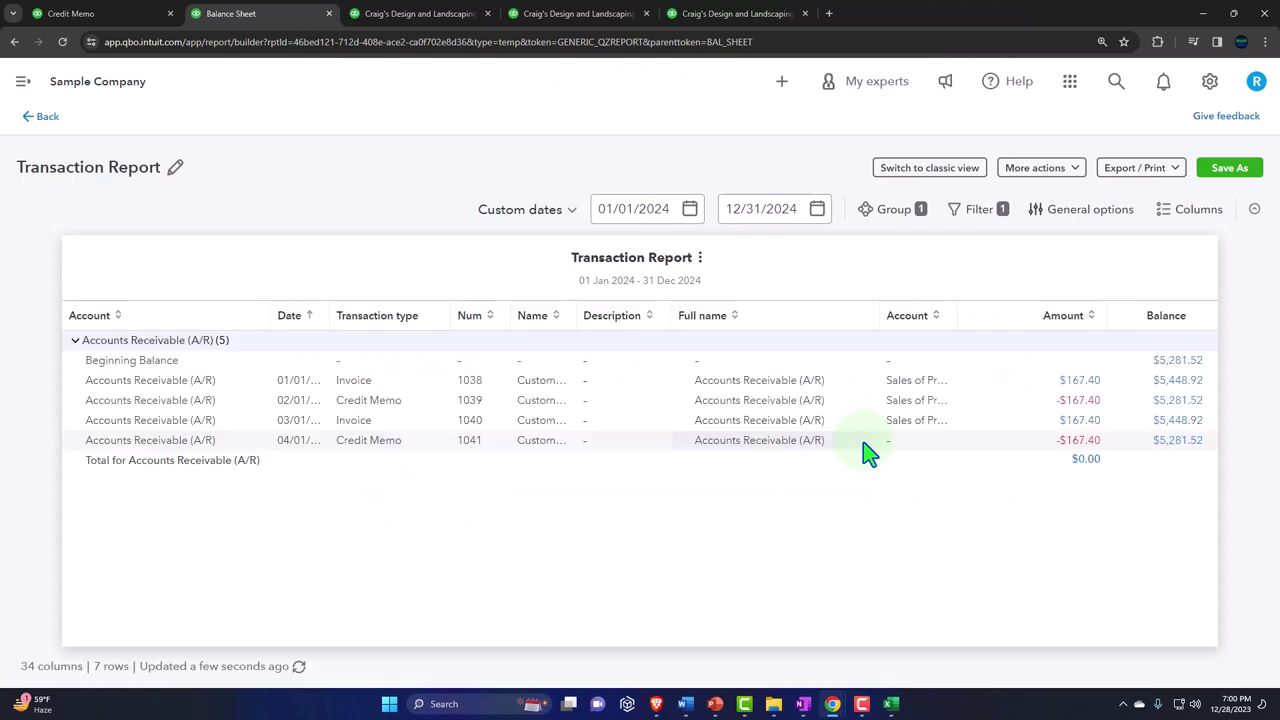
left_click(45, 117)
Rerun the monthly Profit and Loss and check the April column for Sales Returns & Allowances and net income.
left_click(410, 14)
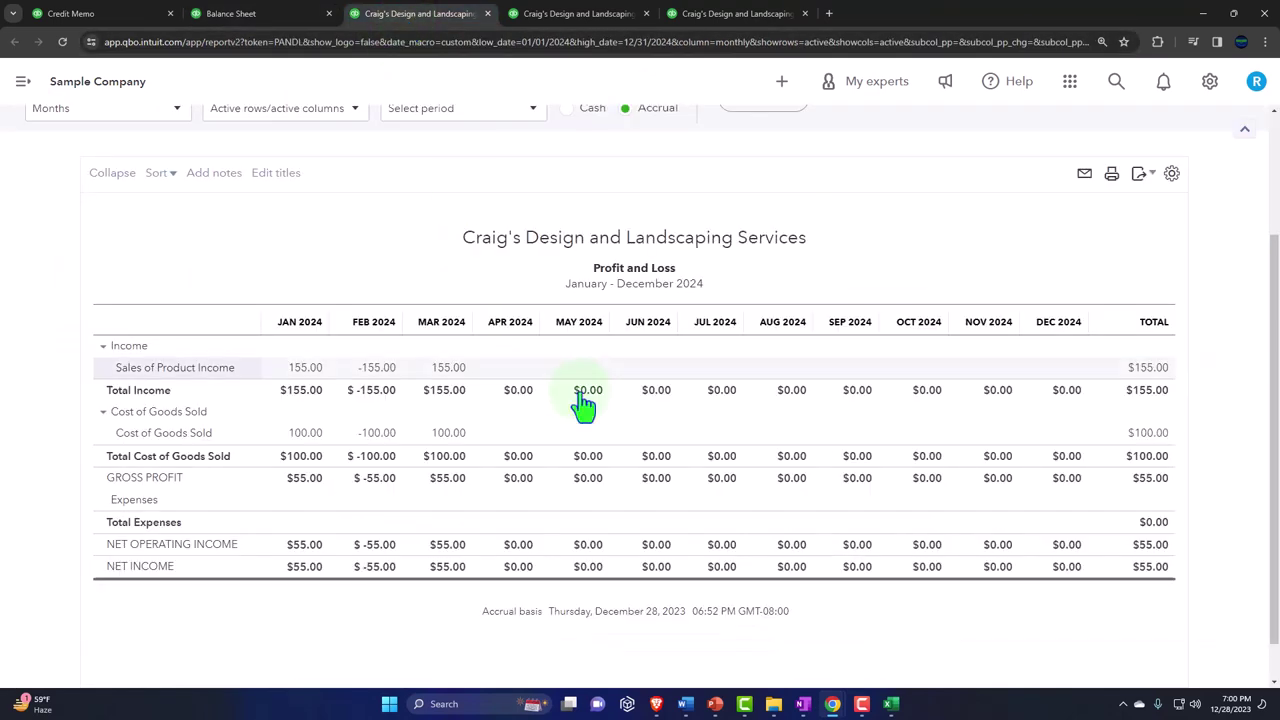
scroll(580, 395, "up", 2)
left_click(764, 312)
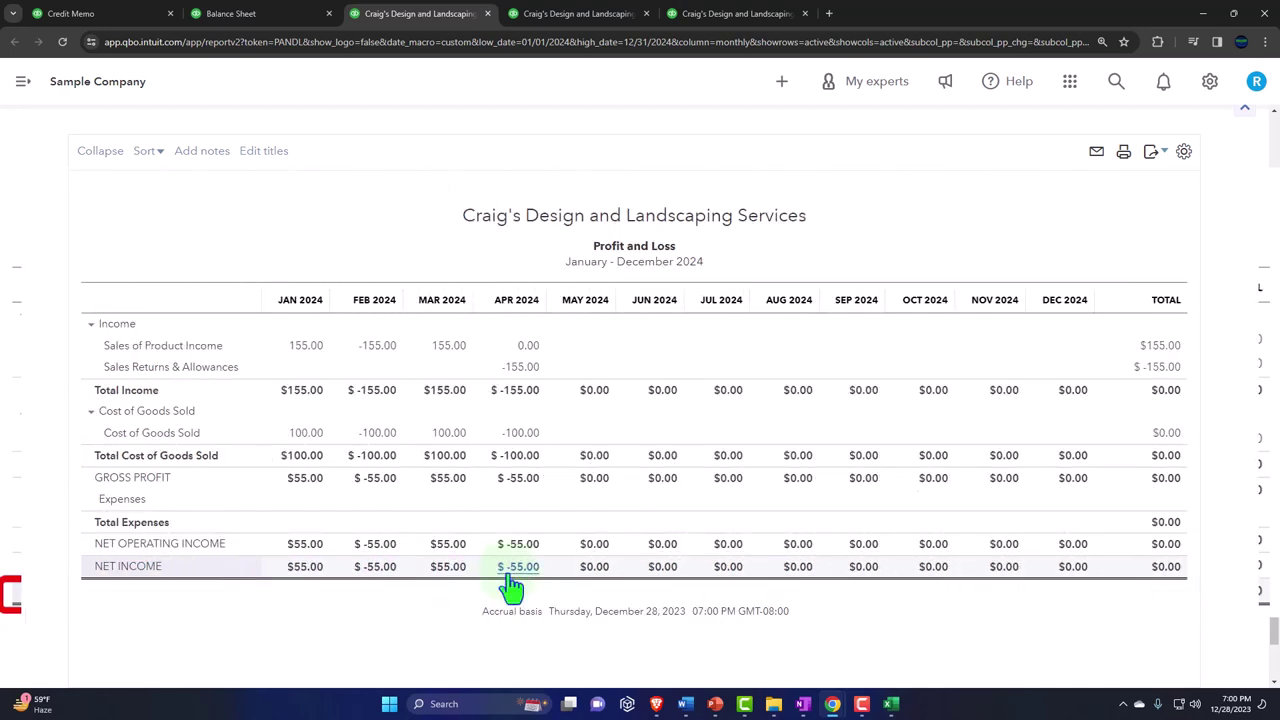
Check the Customer Balance Detail report for any open balance of Customer 2.
left_click(585, 20)
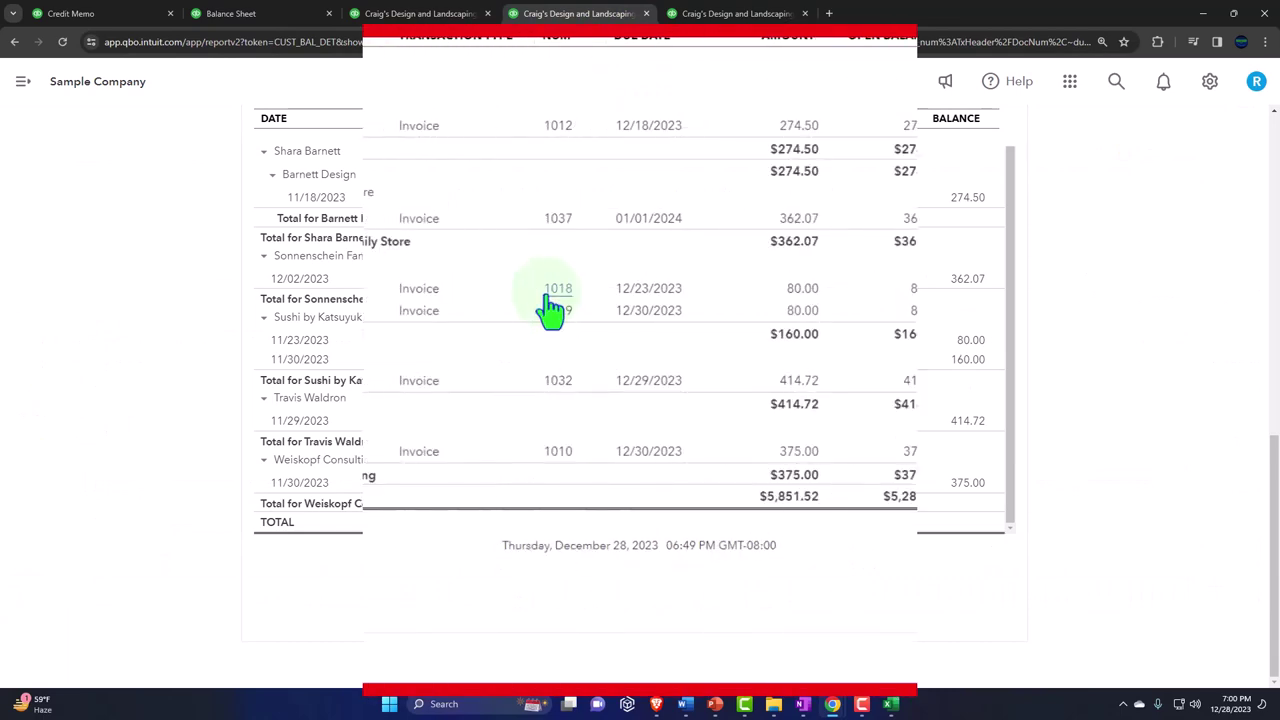
scroll(553, 310, "up", 5)
scroll(553, 310, "up", 2)
scroll(414, 349, "up", 6)
scroll(413, 349, "down", 2)
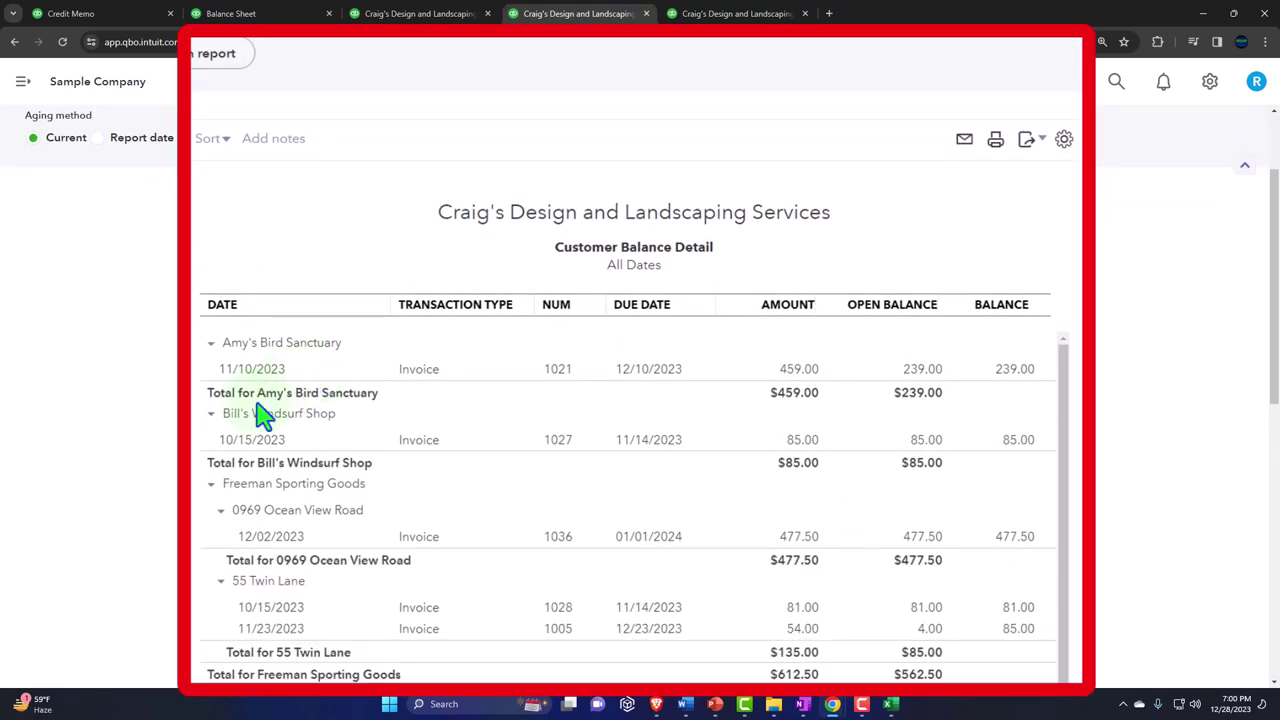
scroll(195, 428, "down", 3)
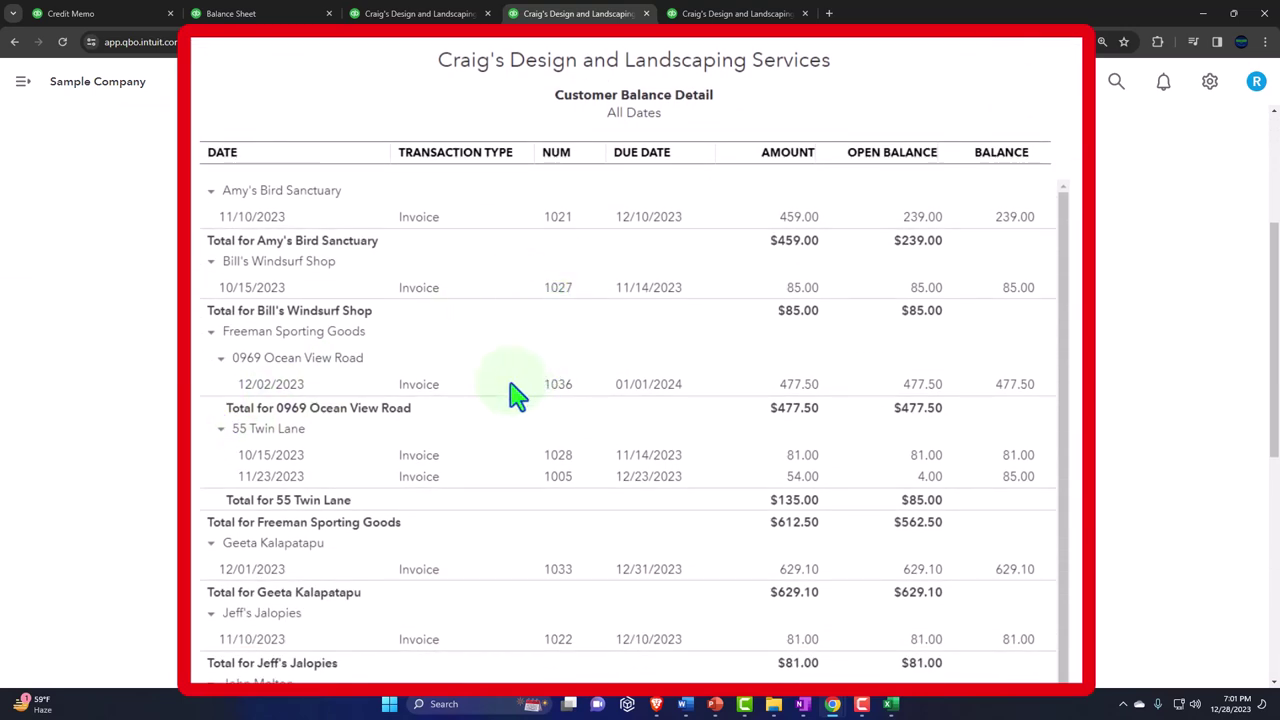
Switch to the Excel workbook and copy the credit memo and trial balance columns S:Z to a new block starting in column AB.
left_click(891, 704)
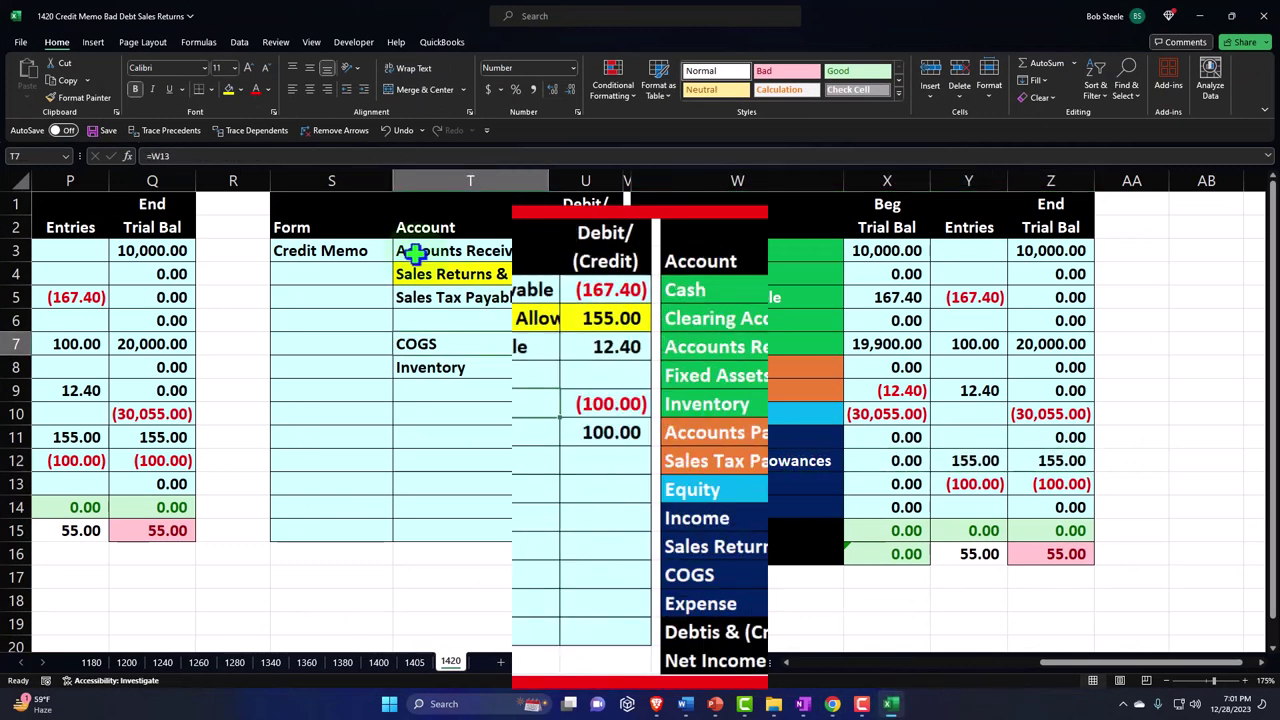
left_click_drag(331, 180, 1000, 181)
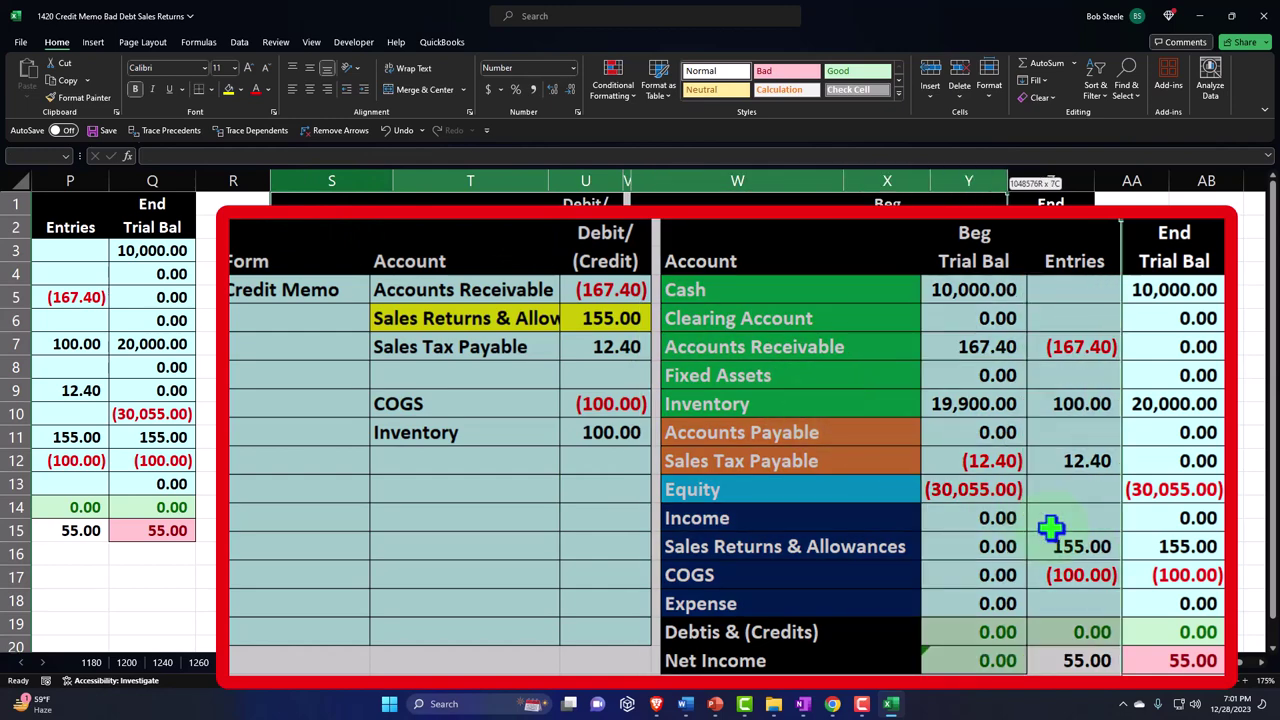
left_click_drag(331, 180, 1022, 203)
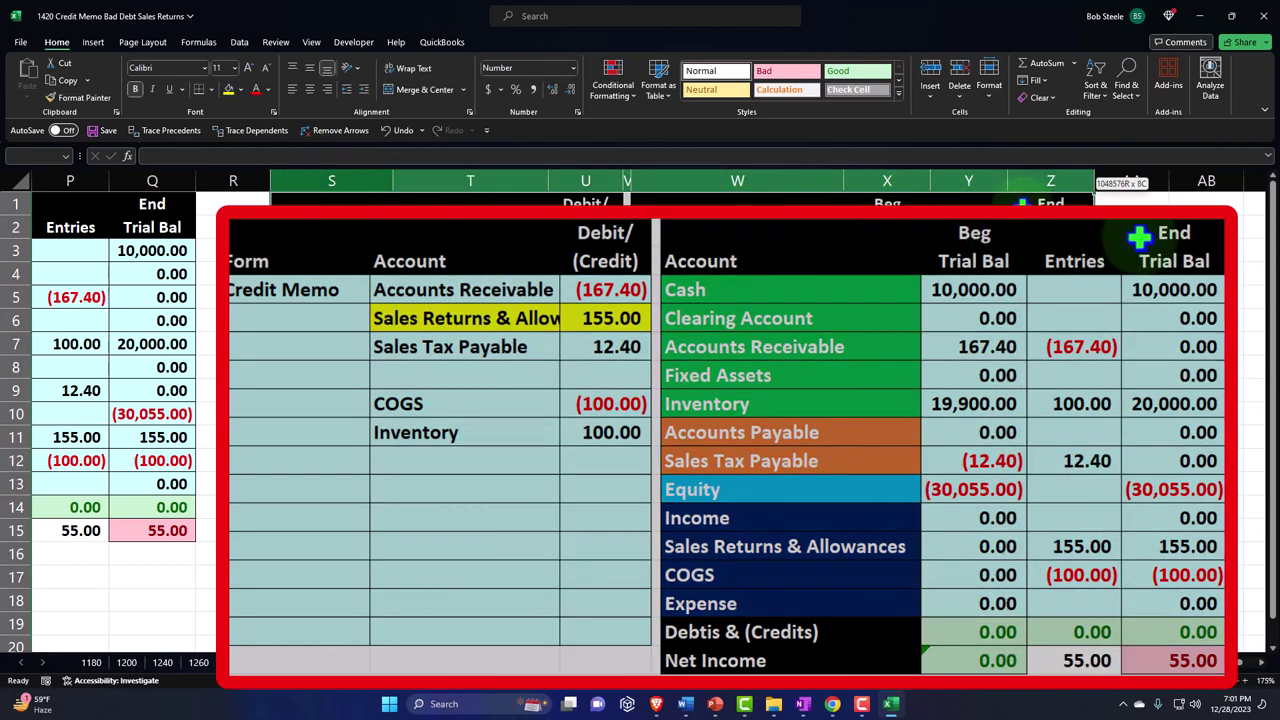
key("ctrl+c")
left_click(1215, 180)
key("ctrl+v")
left_click(1160, 274)
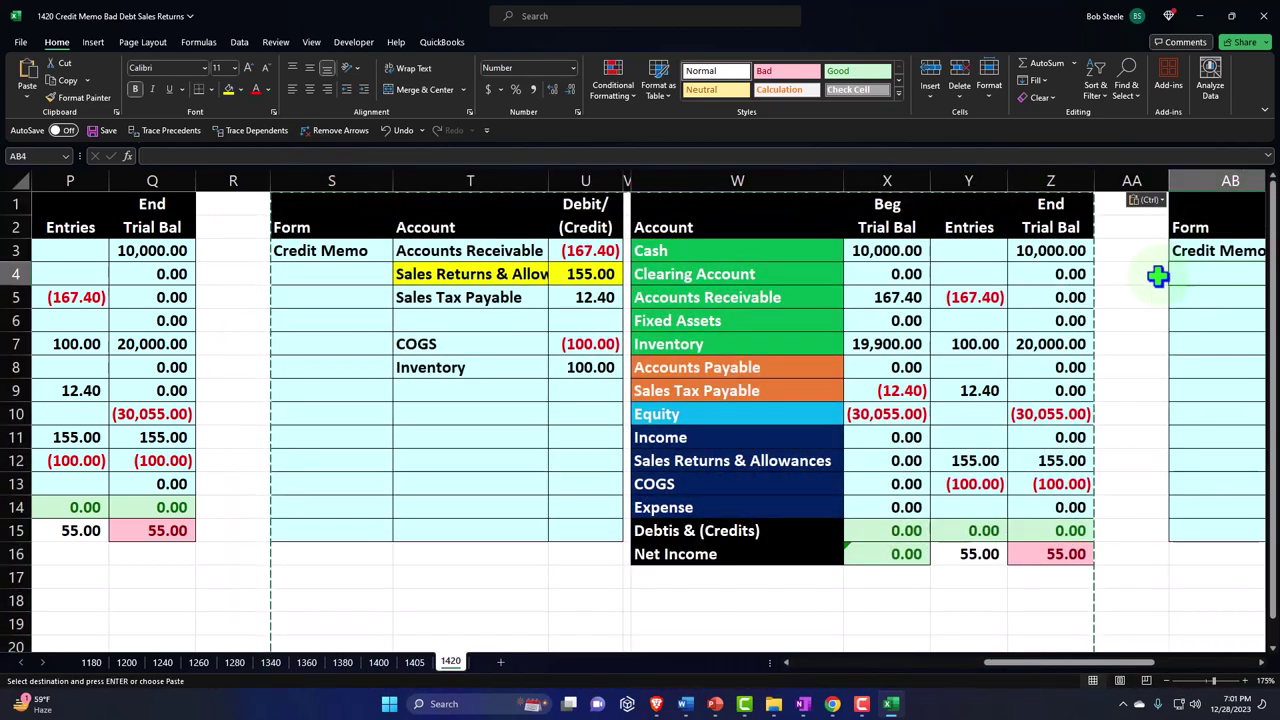
Clear the Entries amounts in column AH and the account names and amounts in AC3:AD8 of the copied block.
key("Right")
key("Right")
key("Right")
key("Right")
key("Right")
key("Right")
key("Right")
key("Right")
key("Right")
key("Right")
key("Right")
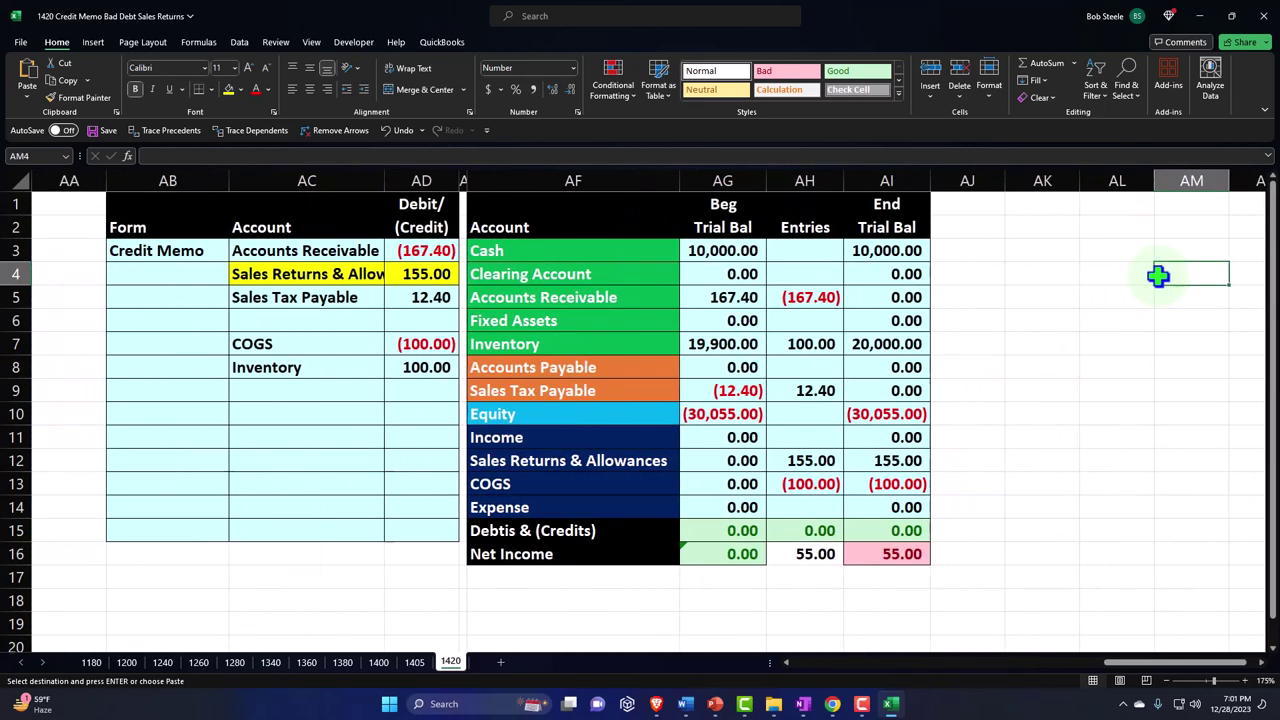
left_click_drag(790, 252, 805, 483)
key("Delete")
left_click_drag(380, 305, 522, 455)
key("Delete")
Replace the yellow formatting of AC4:AD4 with the formatting of AC5:AD5, and clear the Credit Memo label in AB3.
left_click_drag(462, 364, 512, 362)
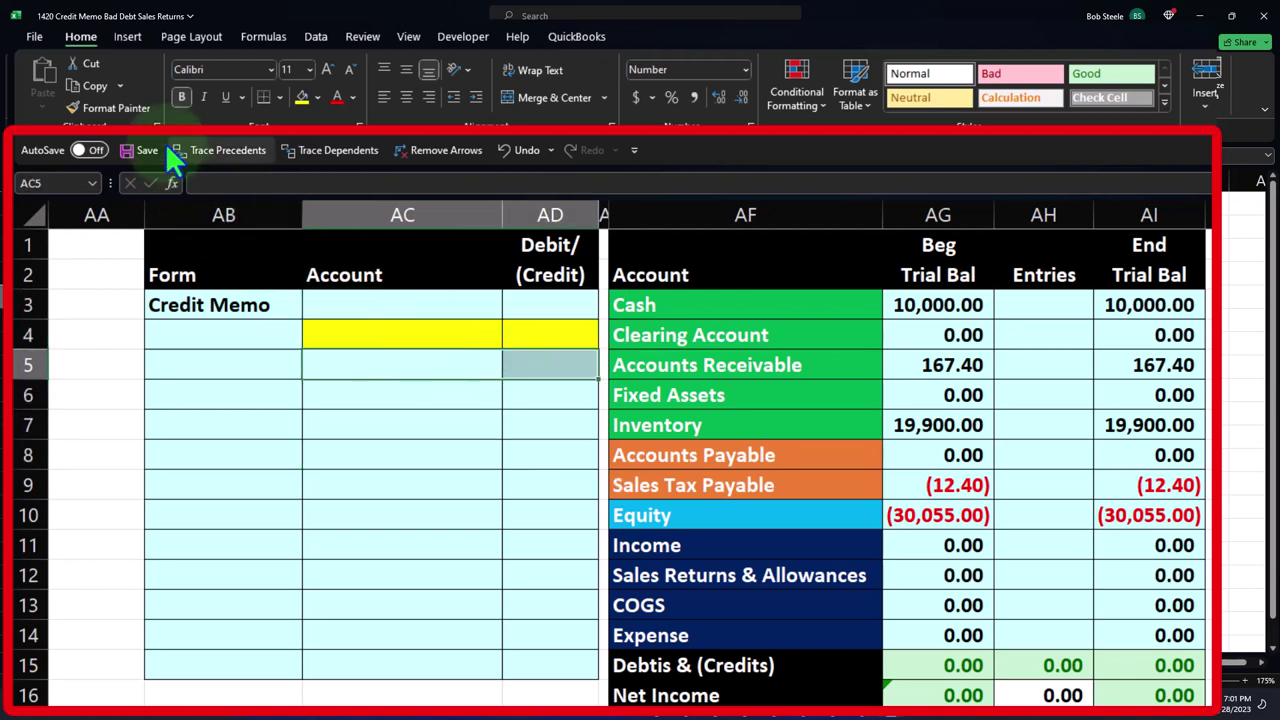
left_click(110, 107)
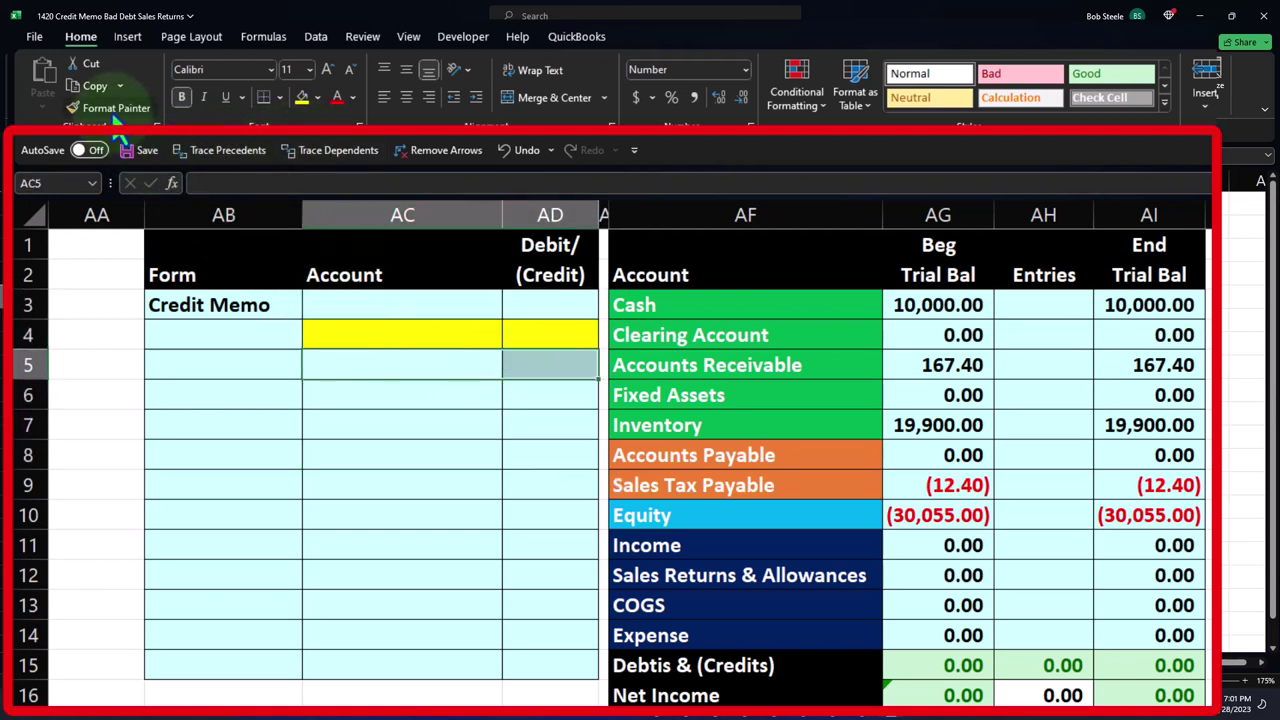
left_click(400, 332)
left_click(232, 300)
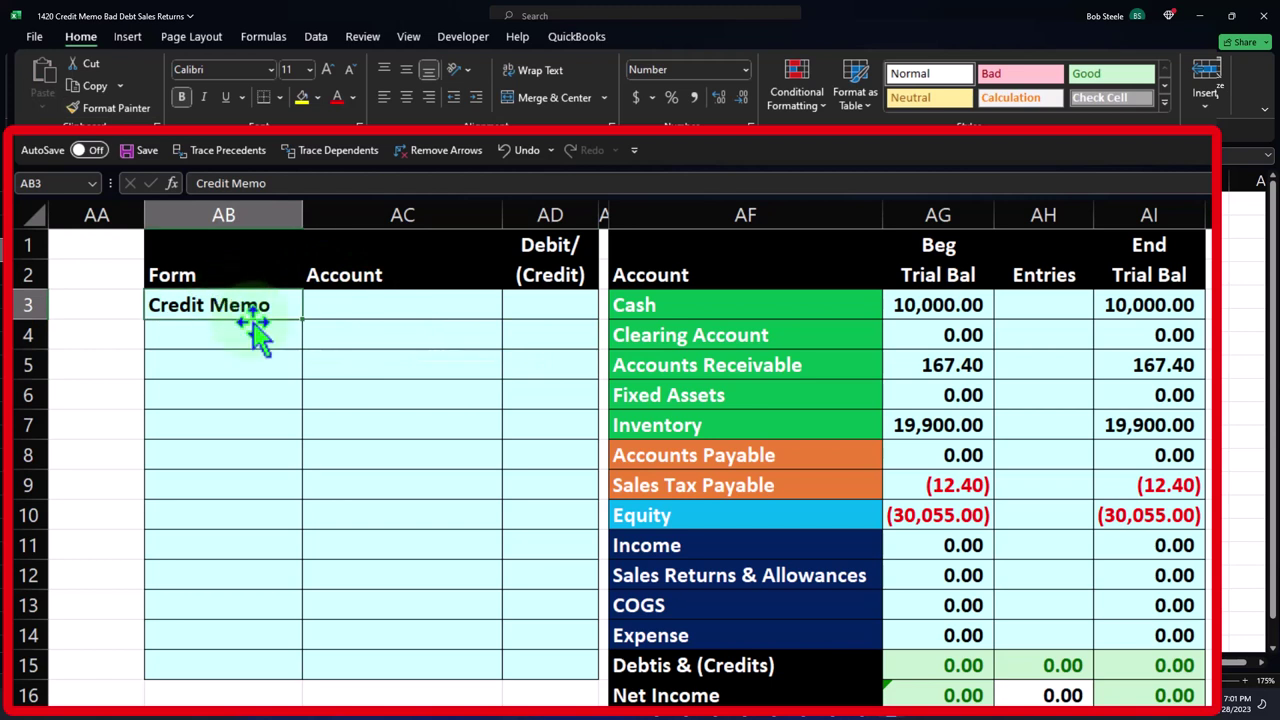
key("Delete")
Set the Accounts Receivable beginning balance in AG5 to 20,000.
key("Right")
key("Right")
key("Right")
key("Right")
key("Right")
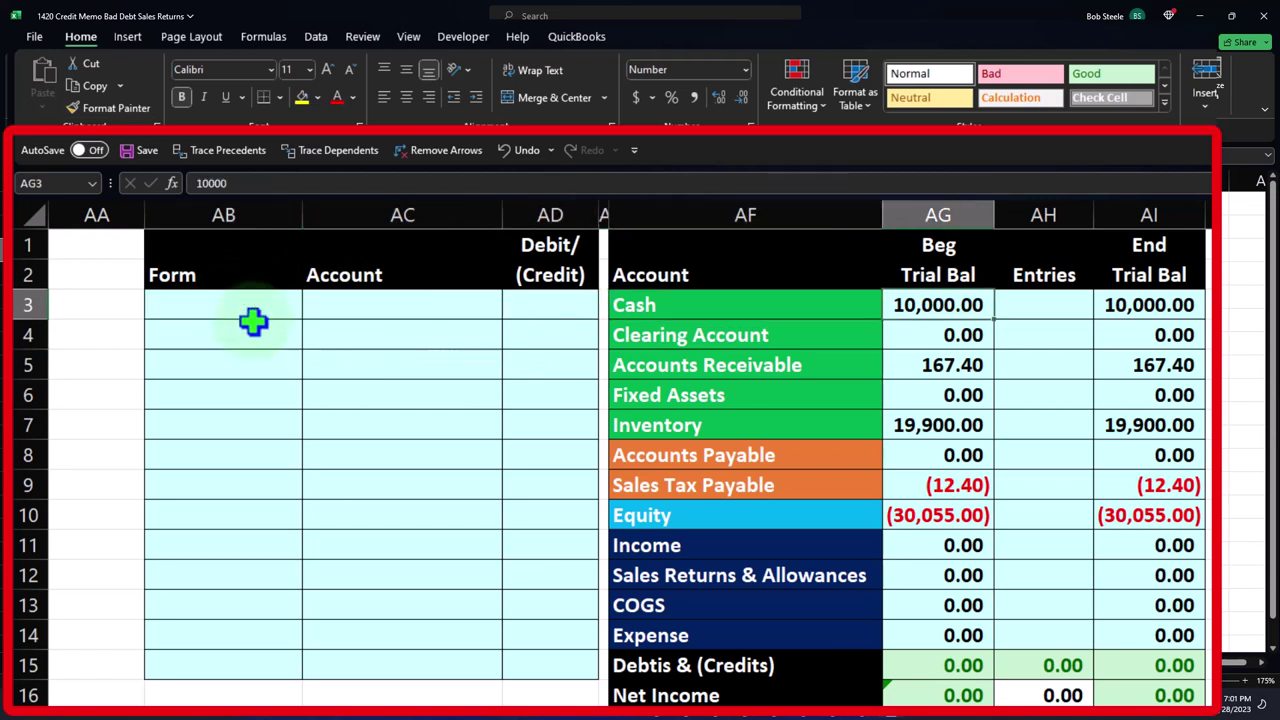
key("Down")
key("Down")
type("20")
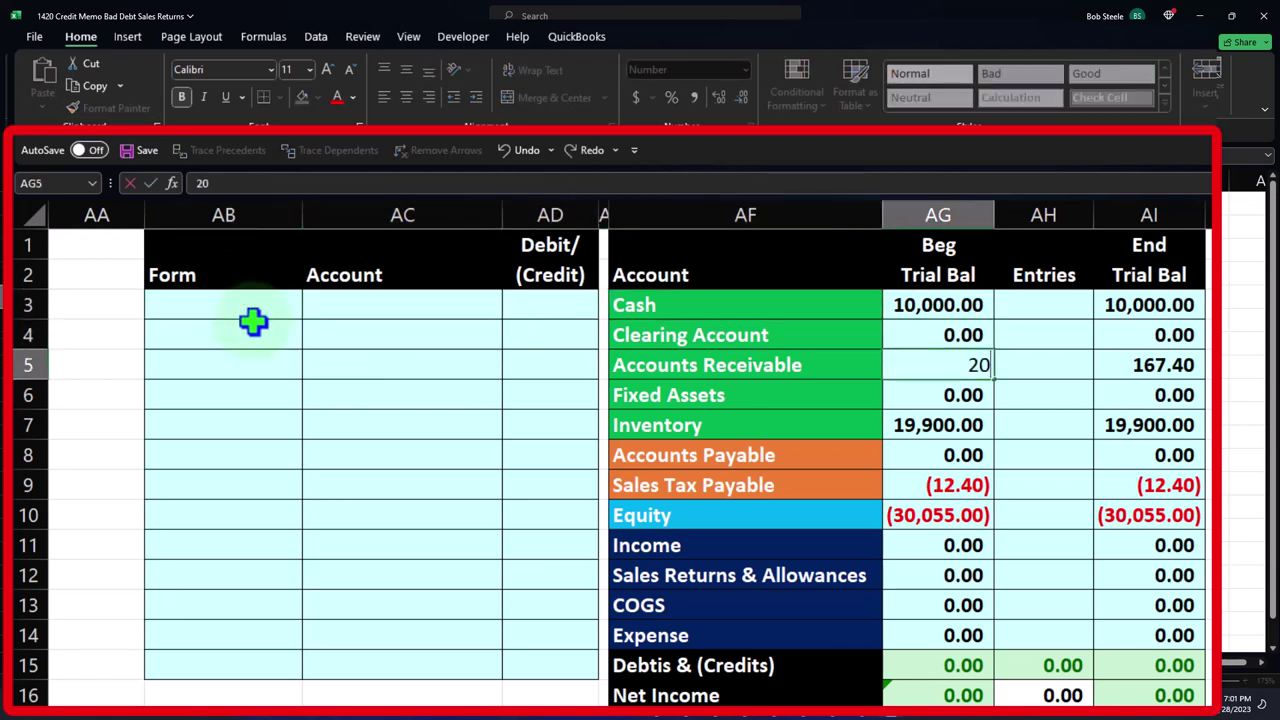
key("Return")
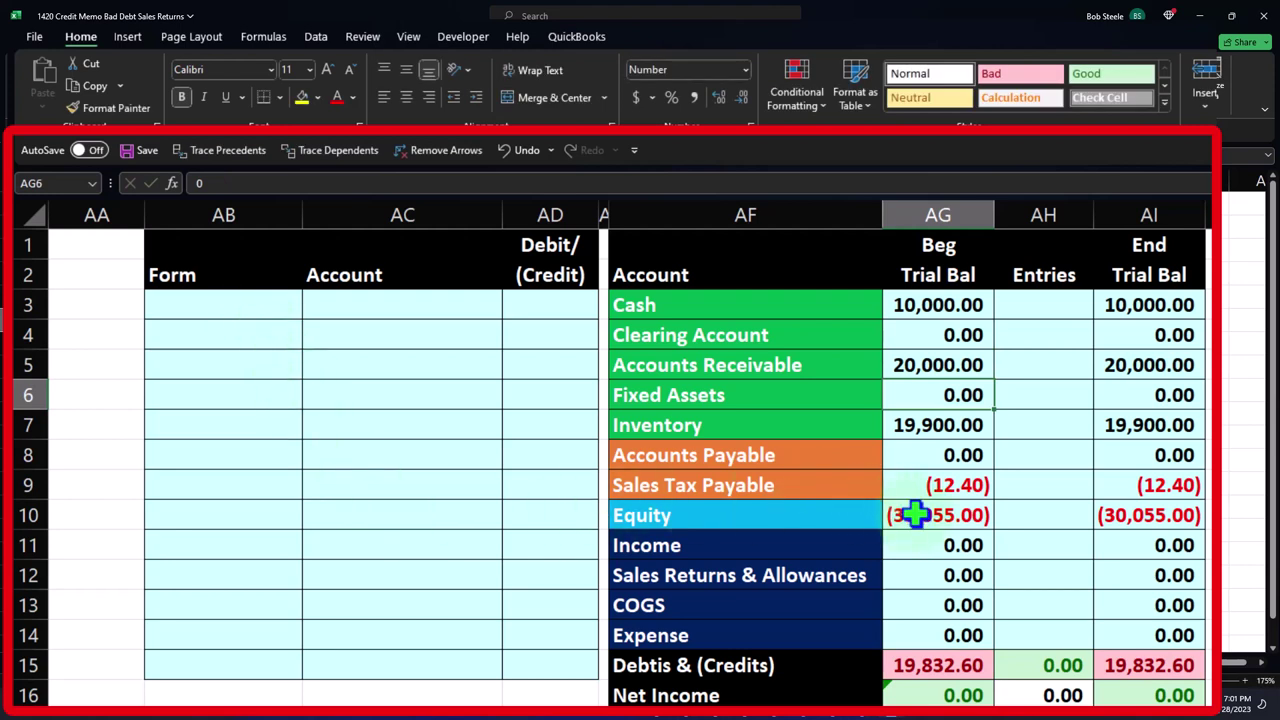
Try to offset the new receivable by subtracting 20,000 from the Equity beginning balance in AG10.
double_click(968, 516)
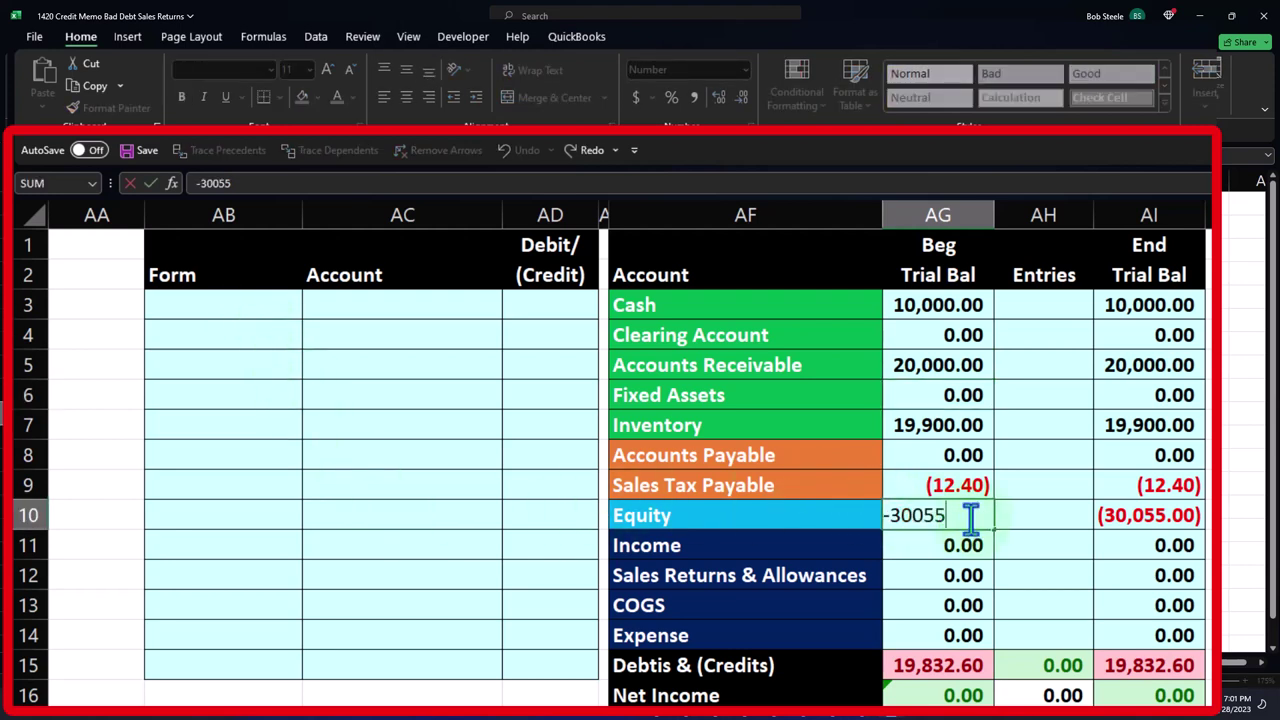
type("-2000")
key("Return")
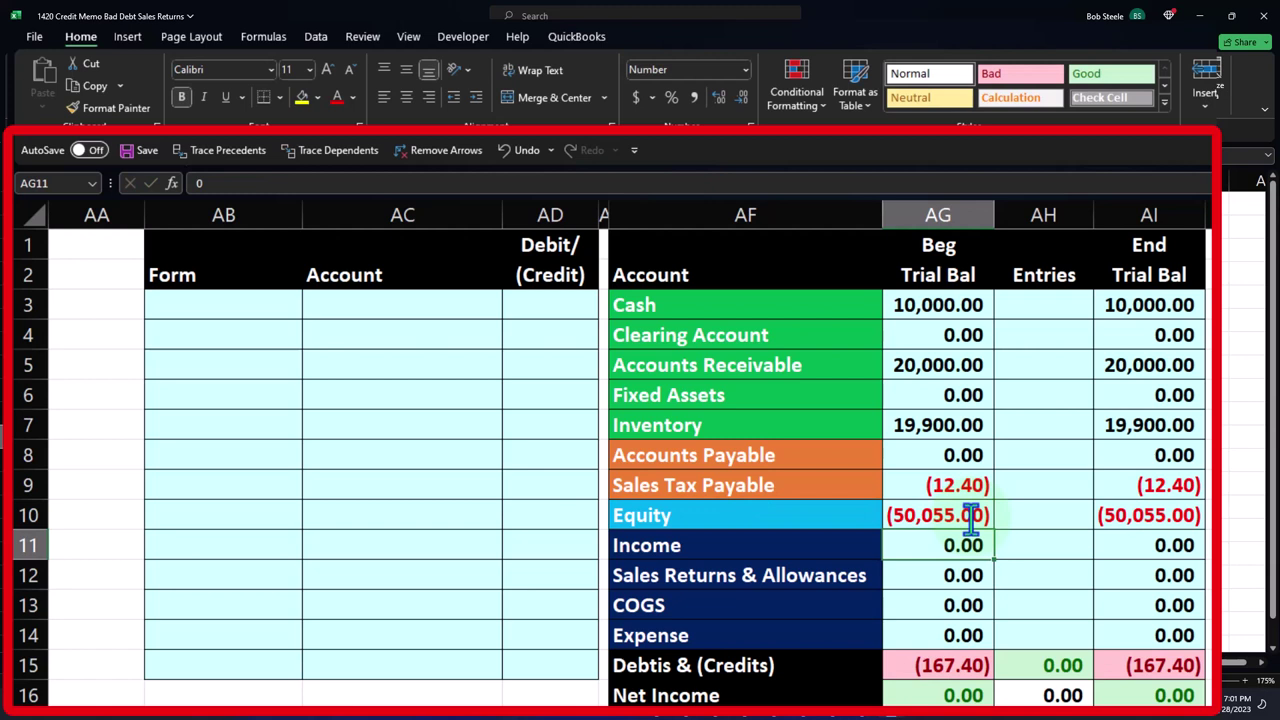
Clear the Equity beginning balance in AG10 and enter -49887.6 instead.
left_click(971, 516)
key("Delete")
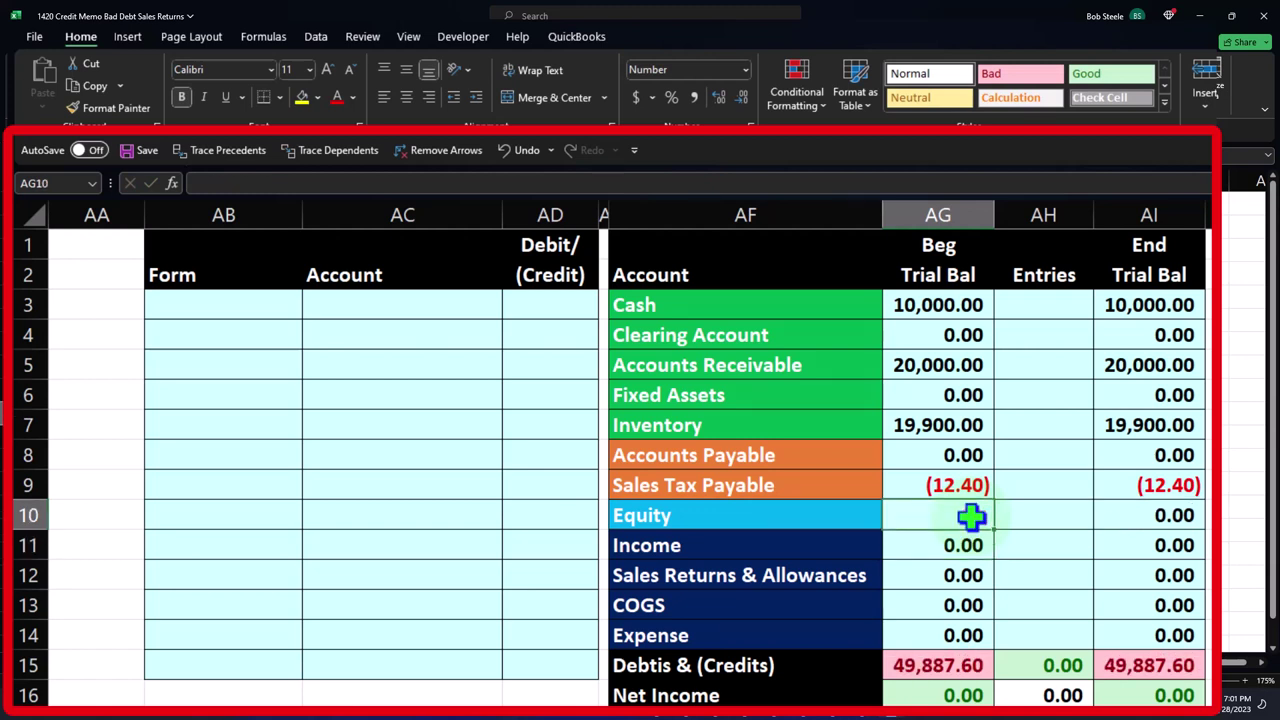
type("-49887.6")
key("Return")
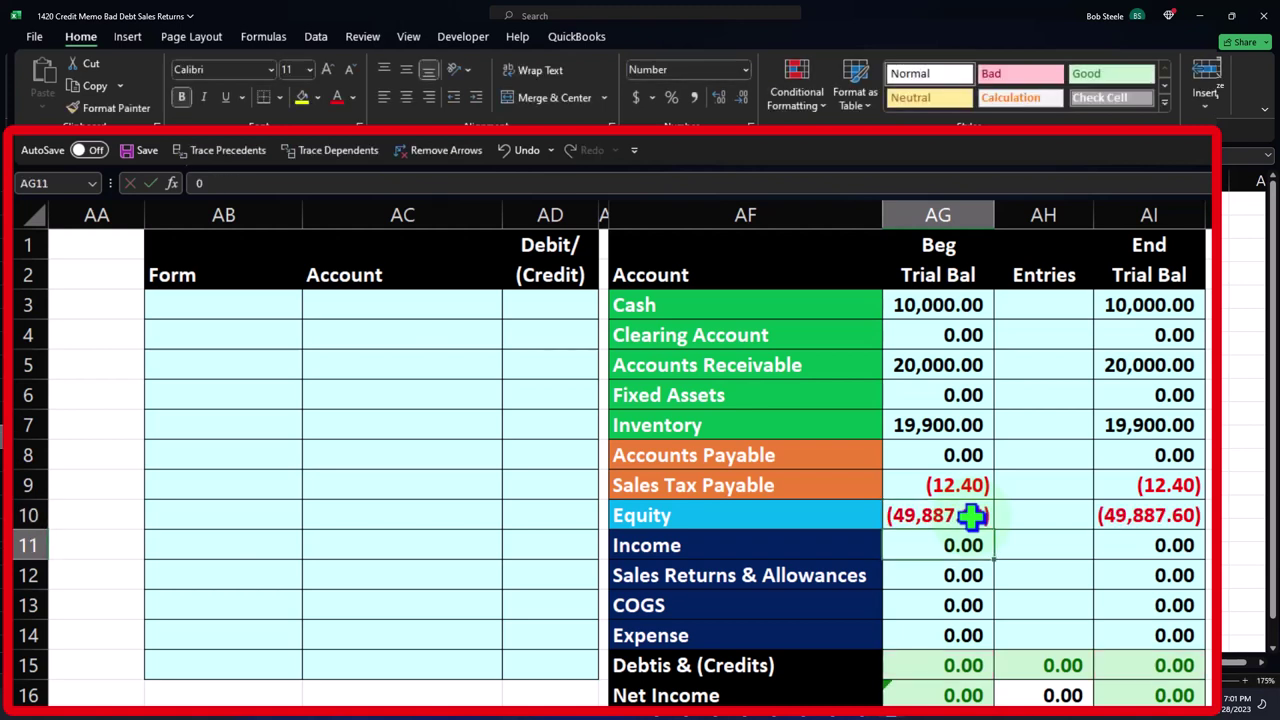
Rename the Expense account in AF14 to Bad Debt Expense and select AC3, the first account cell of the blank entry.
left_click(1048, 368)
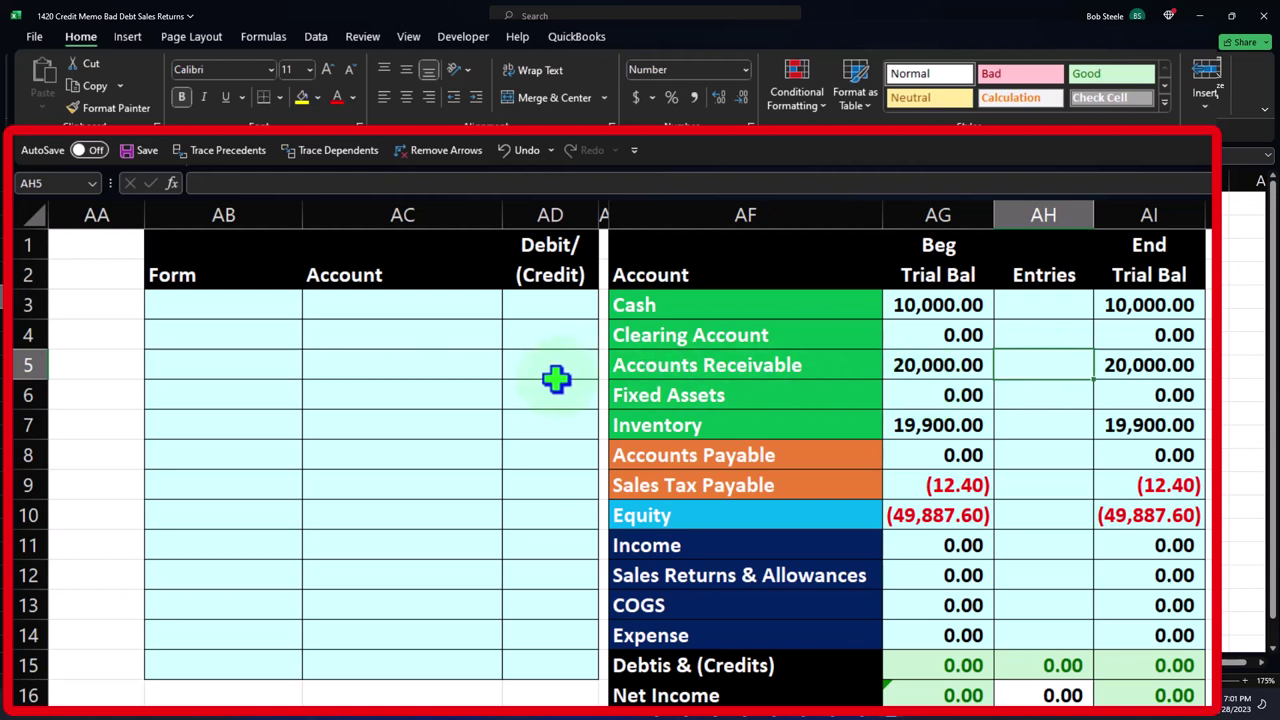
left_click(255, 305)
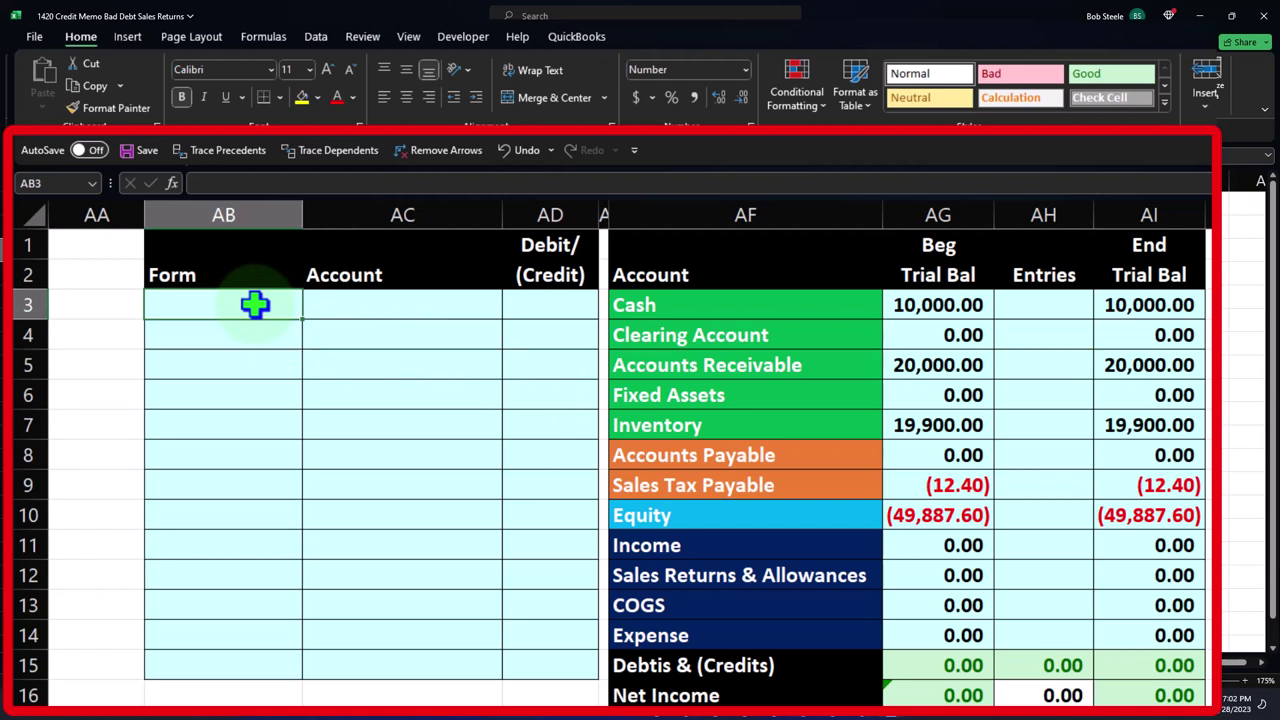
double_click(701, 635)
type("Bad Debt")
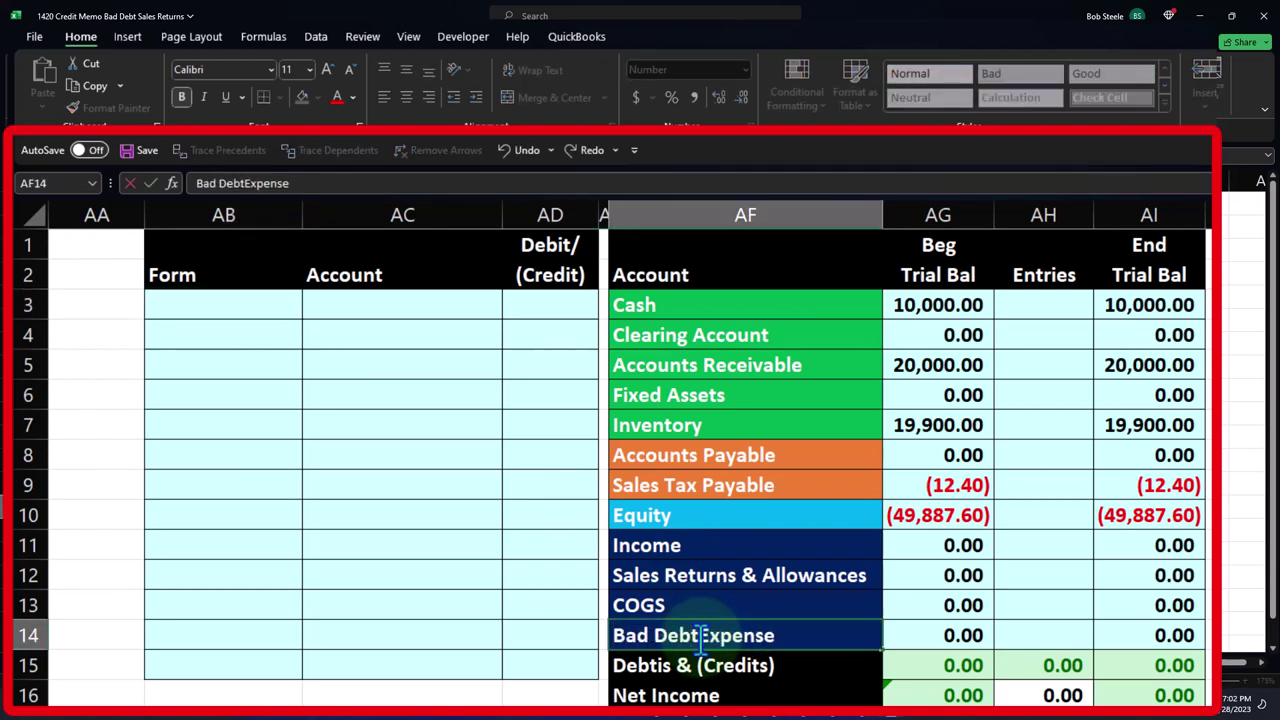
key("Return")
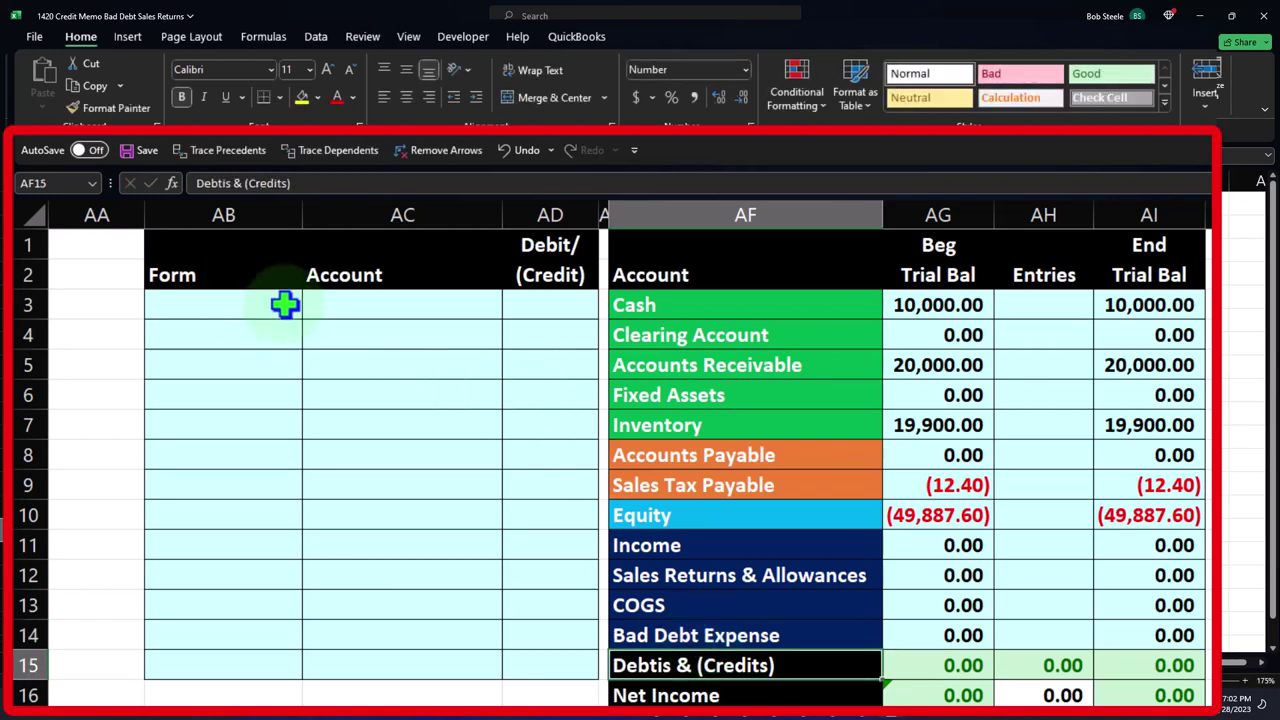
left_click(332, 305)
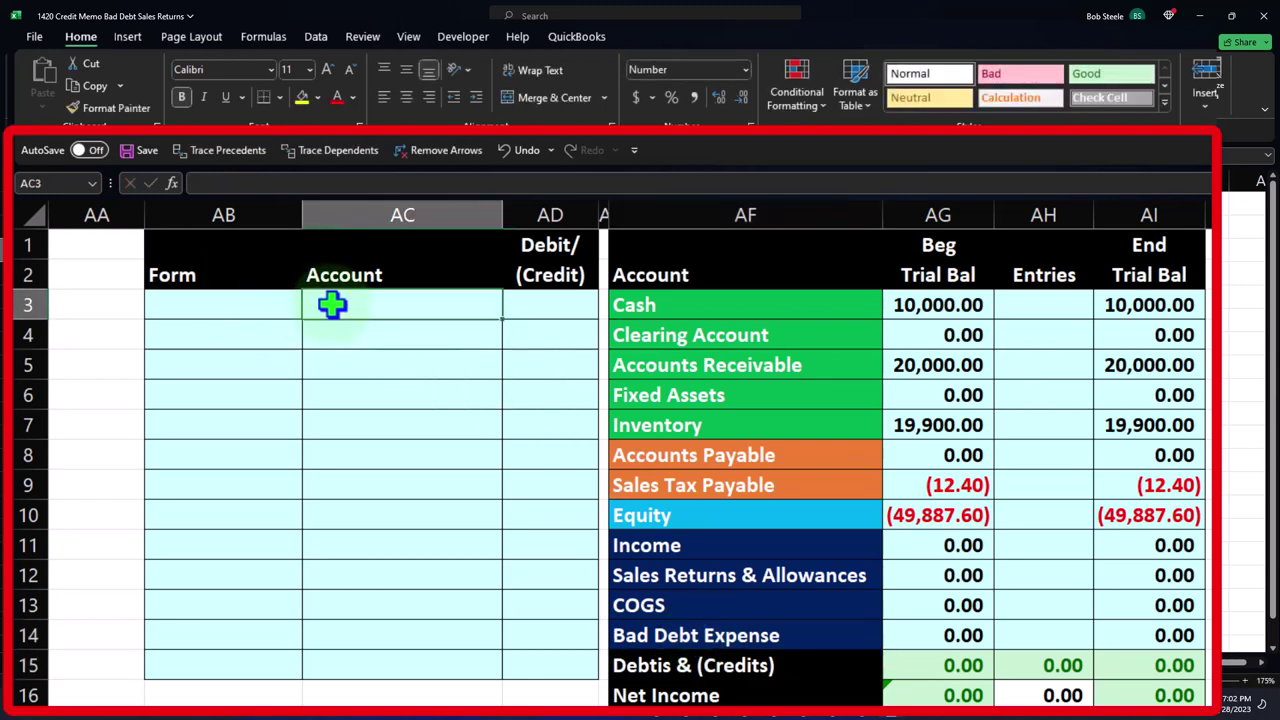
Fill AC3 of the journal entry with a reference to the Bad Debt Expense account name in AF14.
type("=")
key("Down")
key("Down")
key("Down")
key("Down")
key("Down")
key("Down")
key("Down")
key("Down")
key("Down")
key("Down")
key("Down")
key("Right")
key("Right")
key("Right")
key("Return")
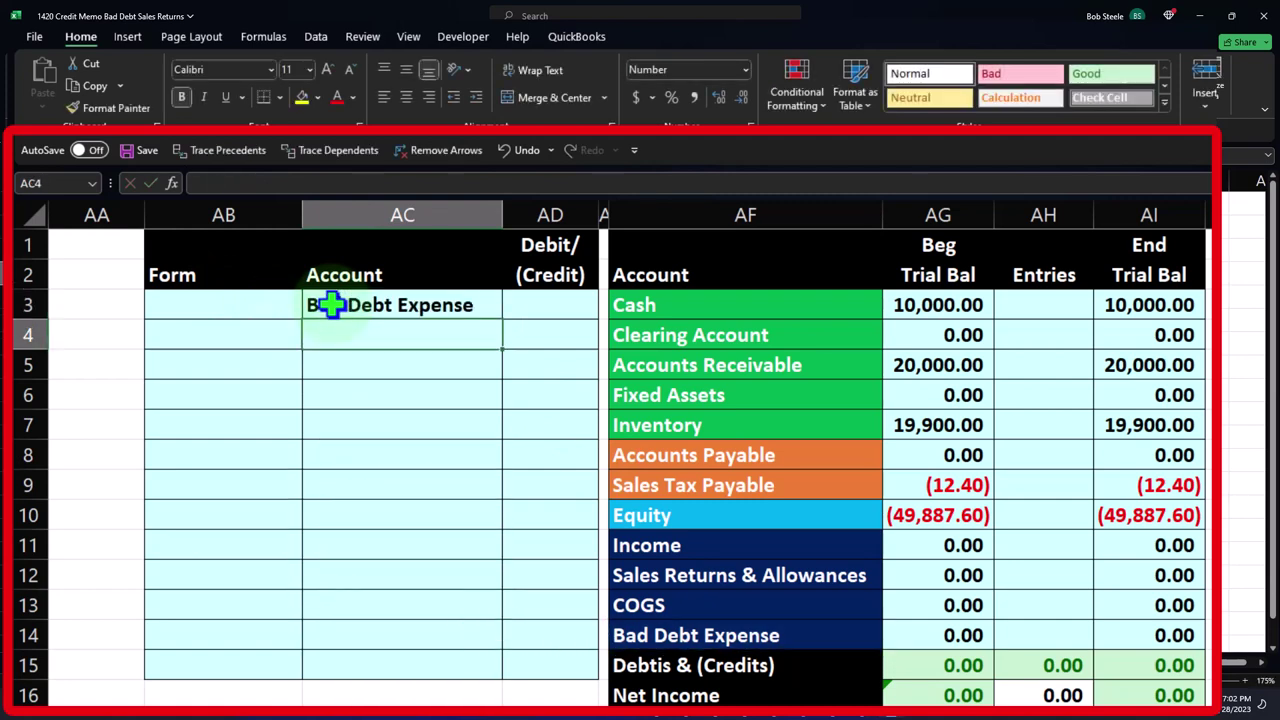
Fill AC4 with a reference to the Accounts Receivable account name in AF5.
type("+")
key("Right")
key("Right")
key("Right")
key("Down")
key("Return")
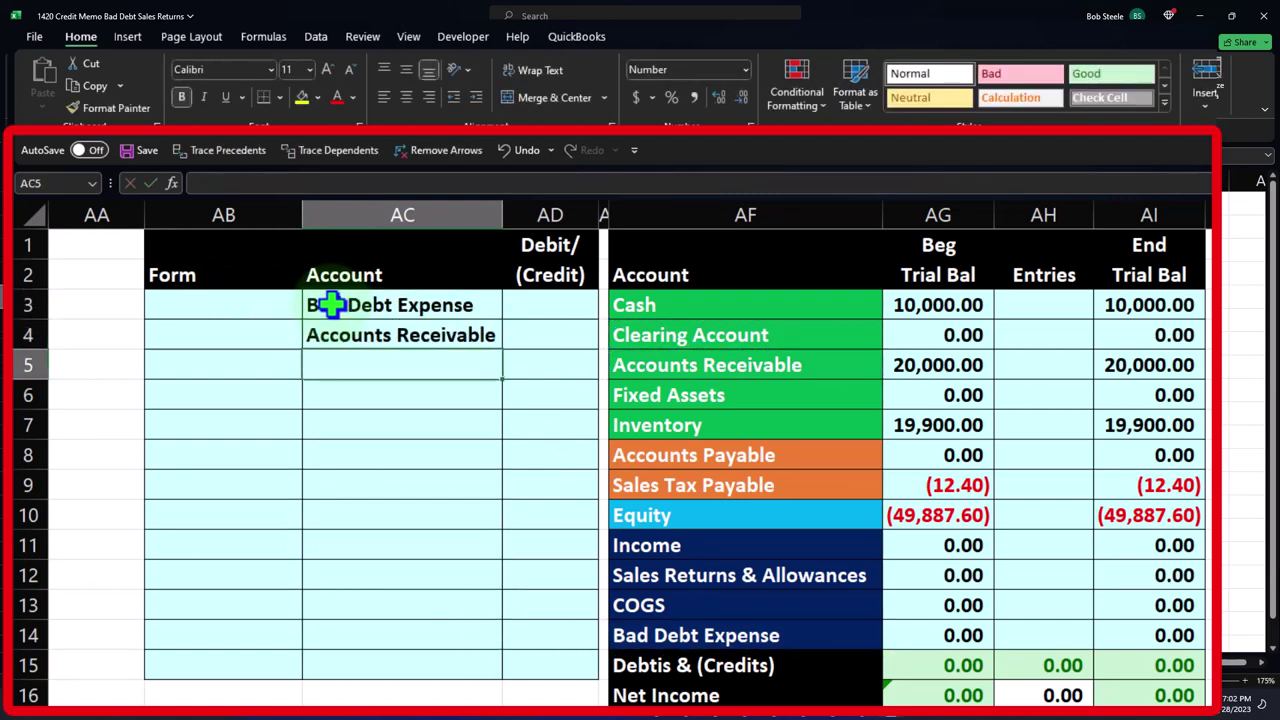
Enter a 500 debit for Bad Debt Expense in AD3 and credit Accounts Receivable in AD4 with the negative of AD3.
key("Right")
key("Up")
key("Up")
type("500")
key("Return")
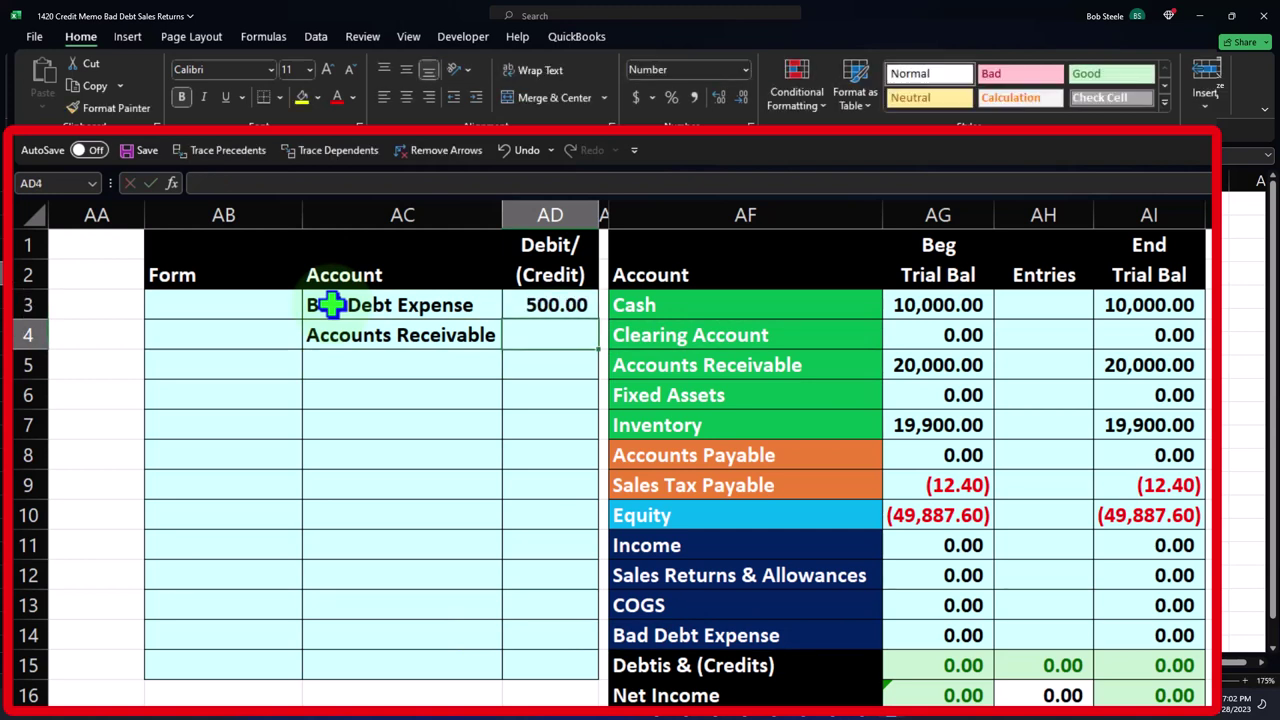
type("-")
key("Up")
key("Return")
Post the receivable credit to the trial balance by linking the Accounts Receivable entry in AH5 to AD4.
key("Right")
key("Right")
key("Right")
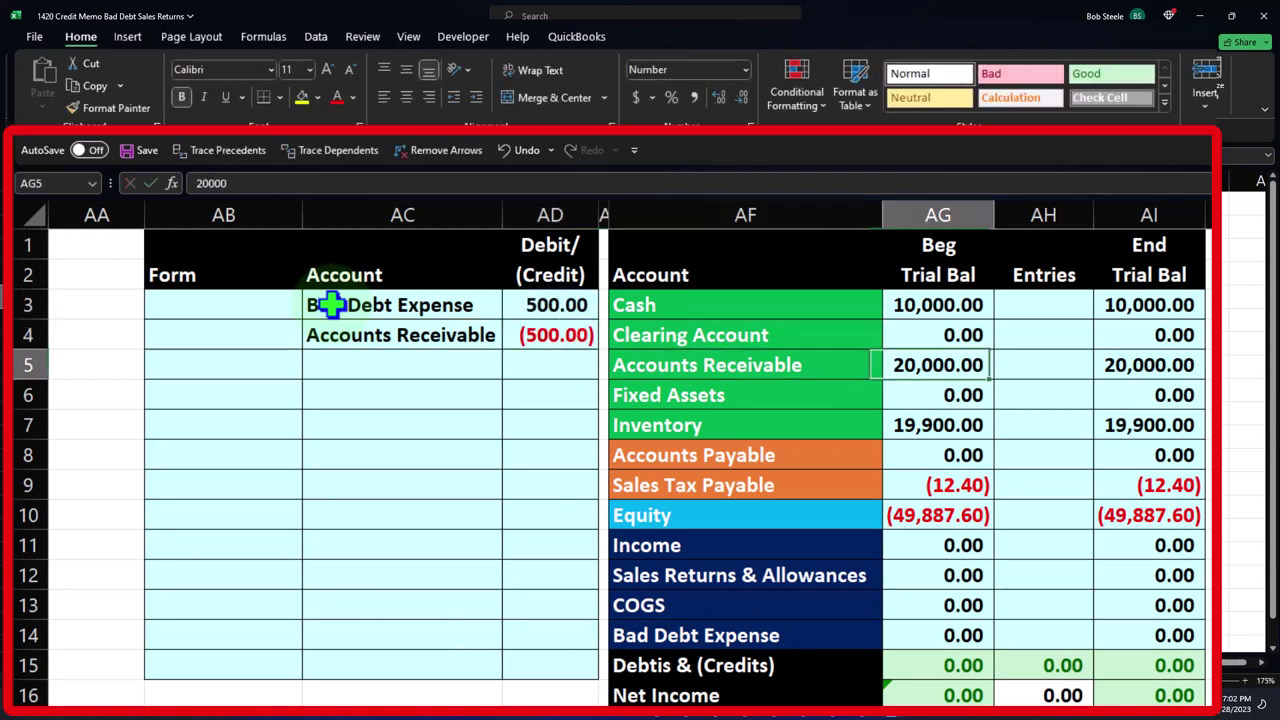
key("Right")
type("+")
key("Left")
key("Left")
key("Left")
key("Left")
key("Up")
key("Return")
Post the write-off debit by linking the Bad Debt Expense entry in AH14 to AD3.
key("Return")
key("Down")
key("Down")
key("Down")
key("Down")
key("Down")
key("Down")
key("Down")
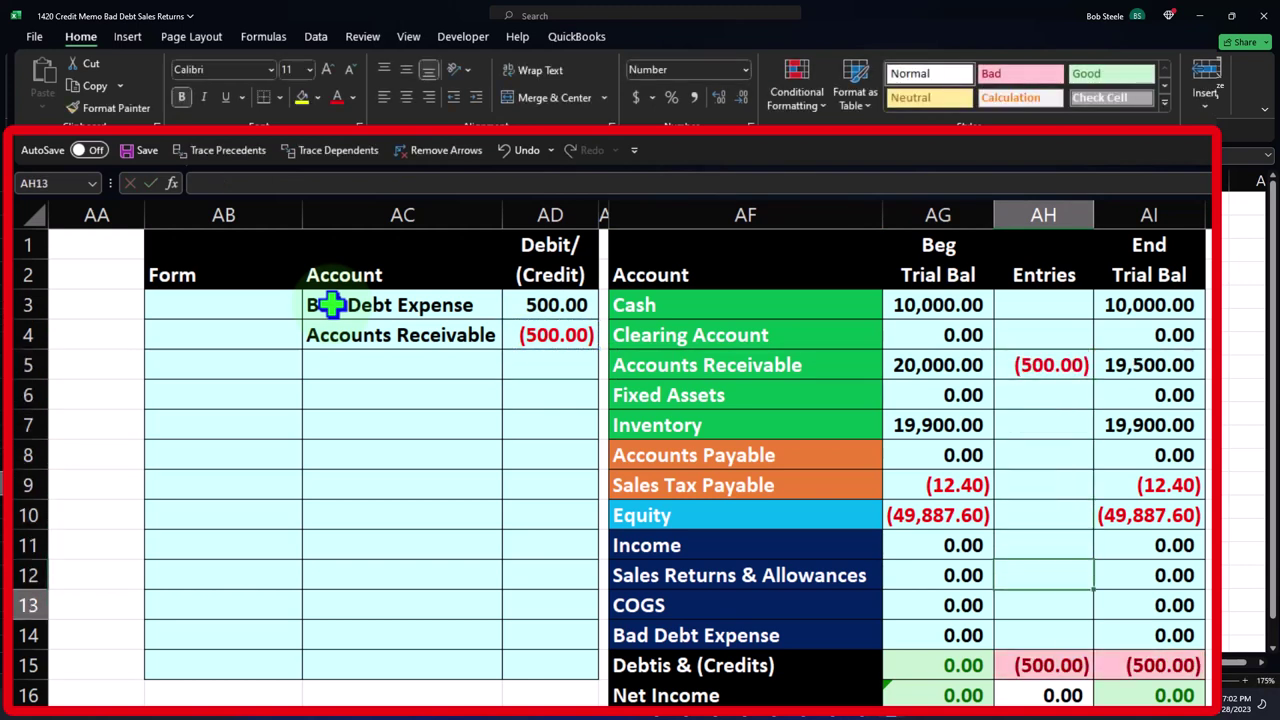
type("=")
key("Left")
key("Left")
key("Left")
key("Left")
key("Up")
key("Up")
key("Up")
key("Up")
key("Up")
key("Up")
key("Up")
key("Up")
key("Up")
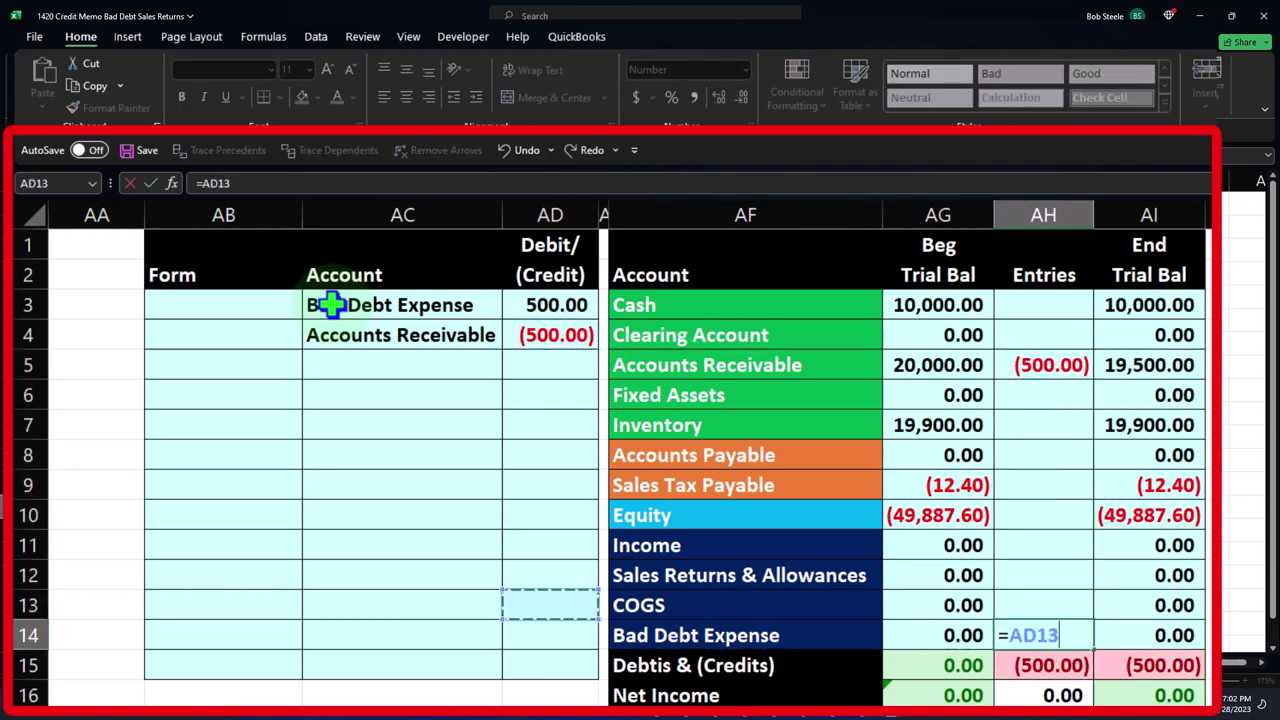
key("Up")
key("Up")
key("Return")
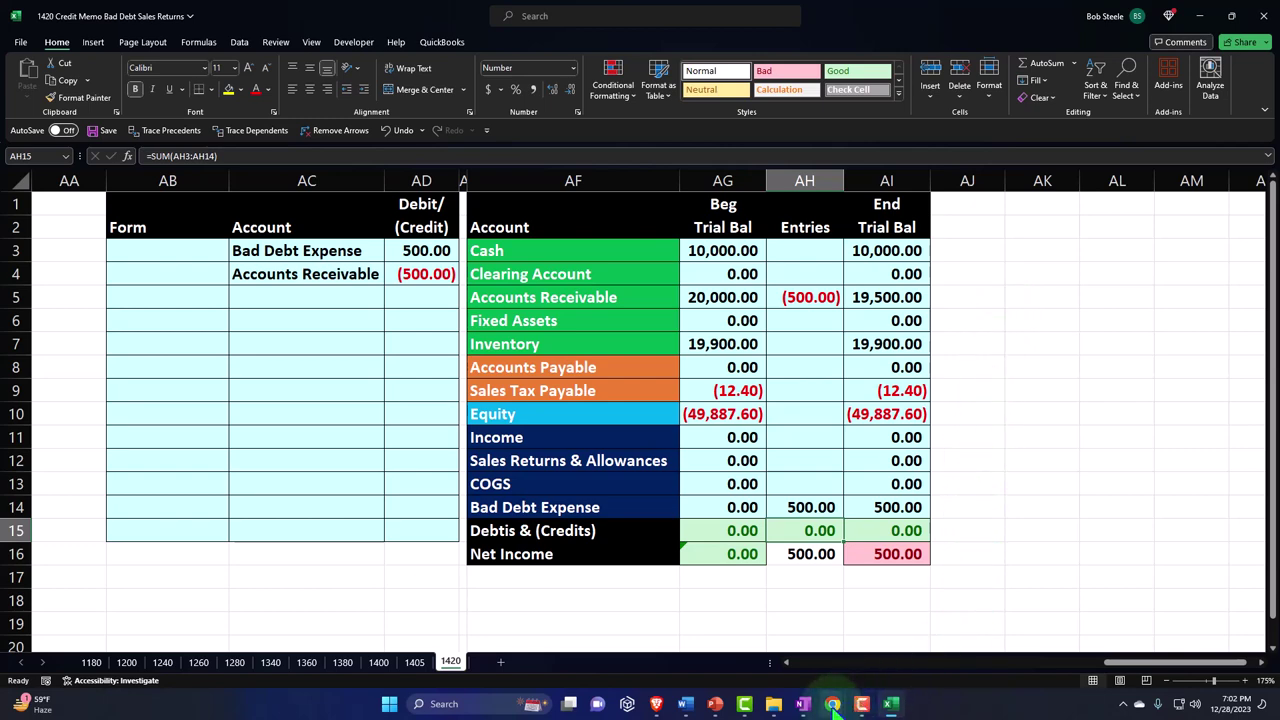
Switch to QuickBooks Online in Chrome and start a new customer invoice.
mouse_move(840, 705)
left_click(847, 645)
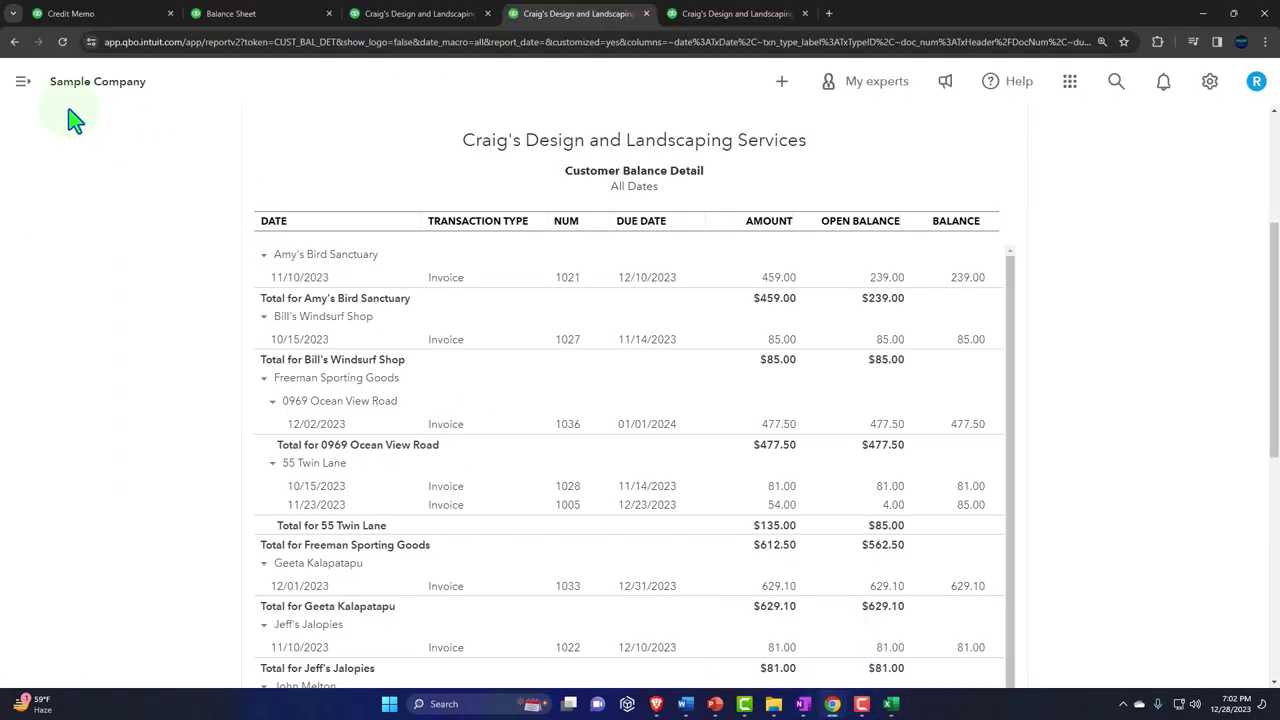
left_click(294, 18)
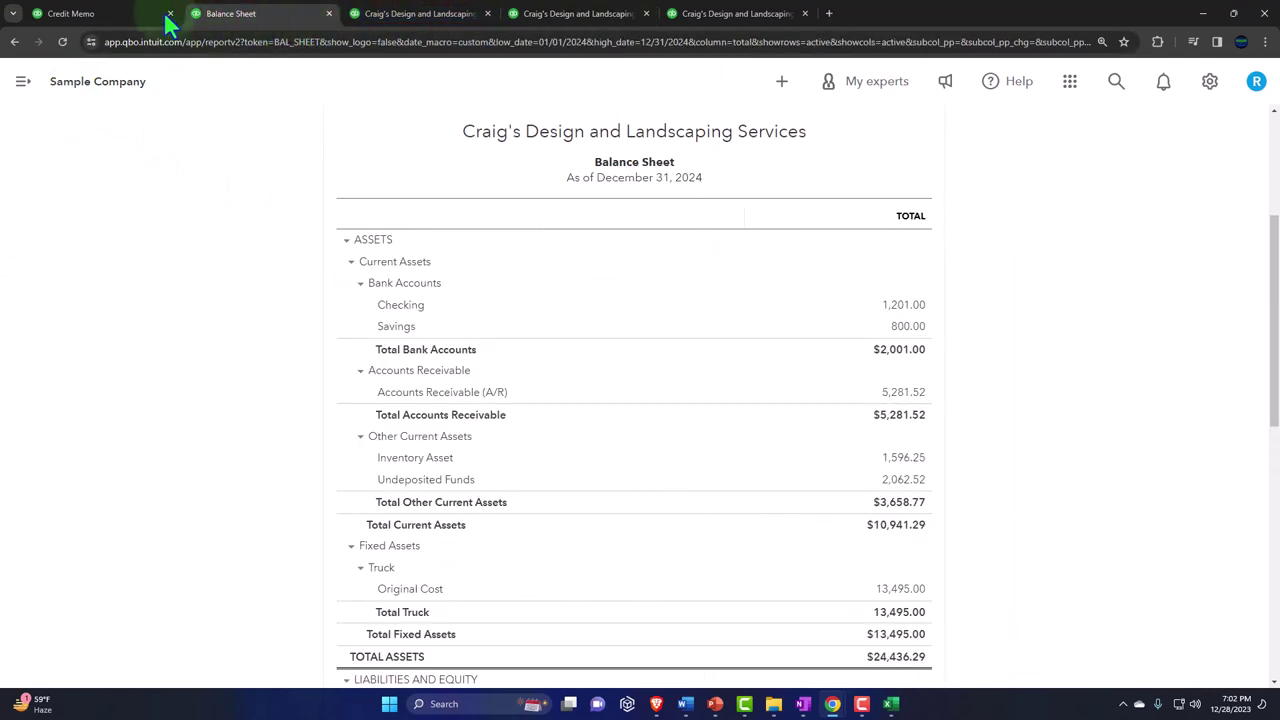
left_click(125, 14)
left_click(106, 126)
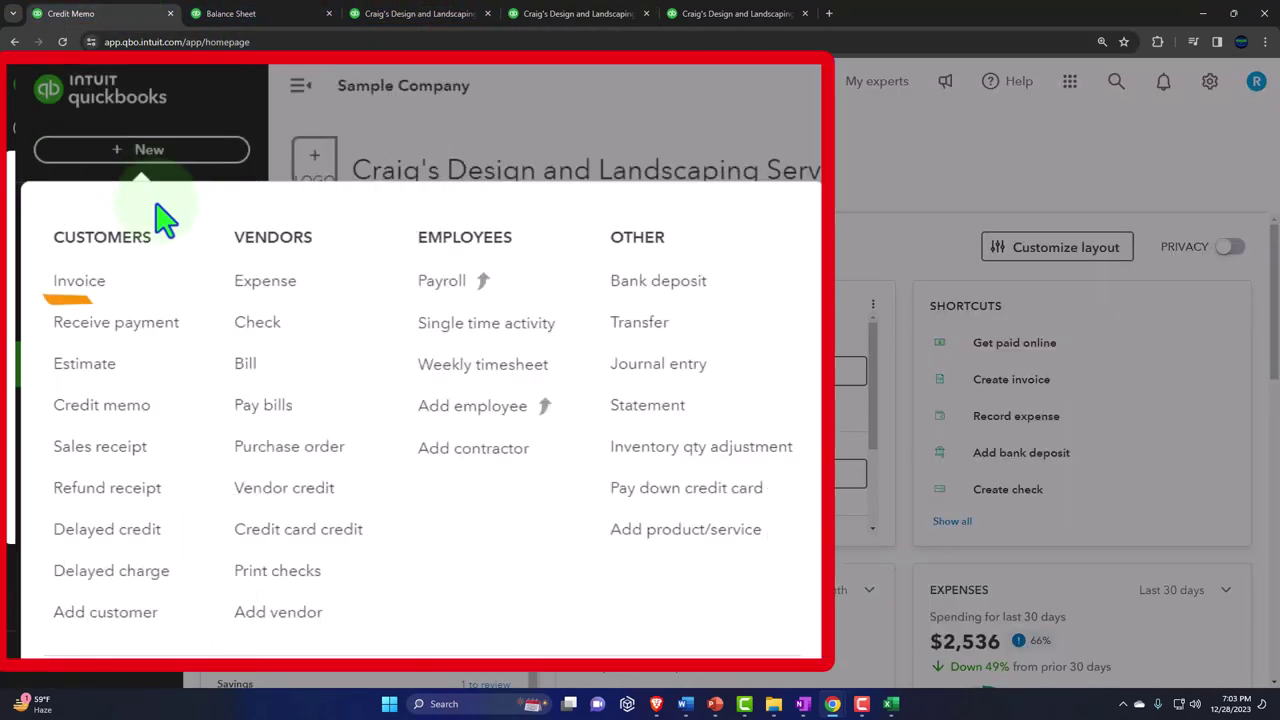
left_click(60, 224)
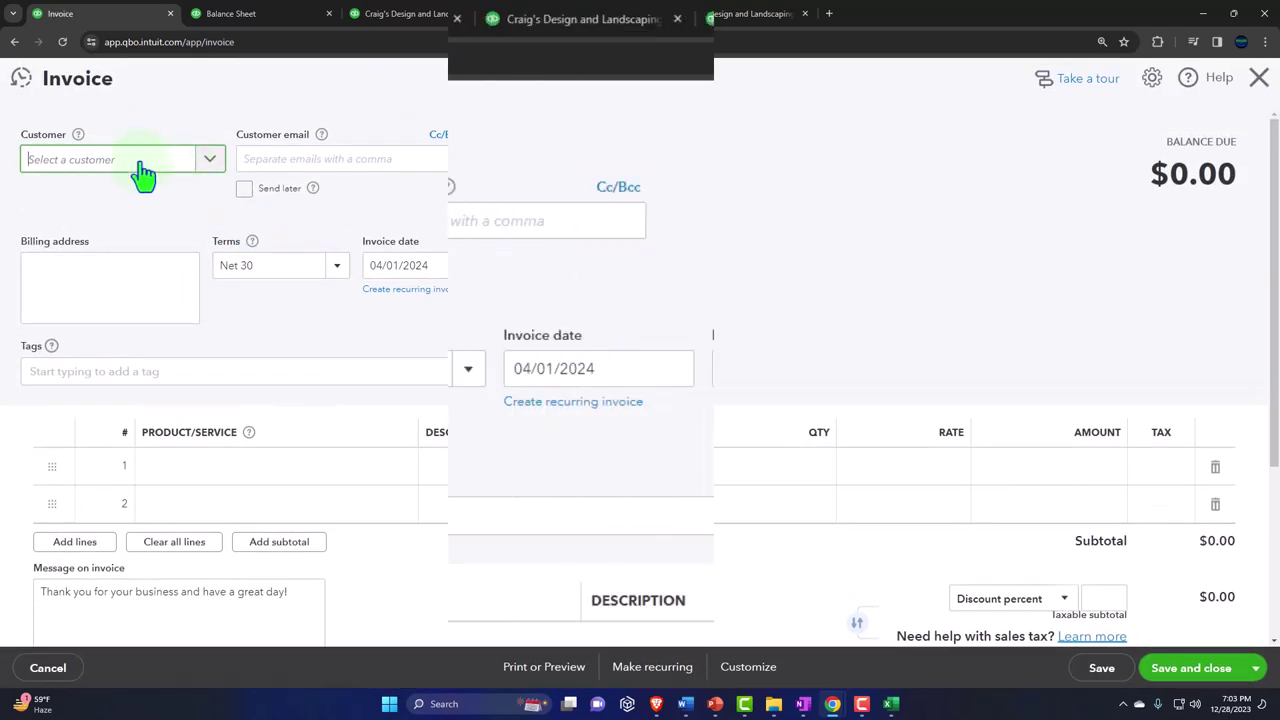
Add Customer 3 as a new customer on the invoice and set the invoice date to 06/01/2024.
left_click(137, 162)
type("Custom")
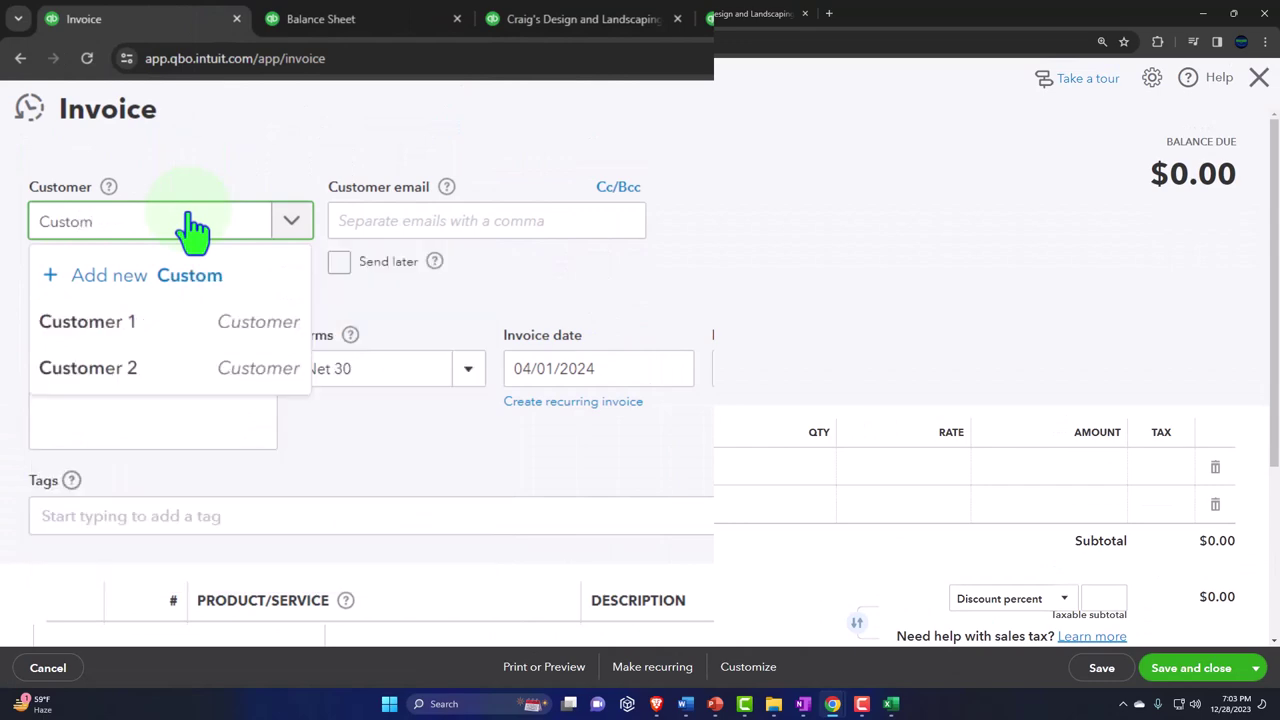
type("er 3")
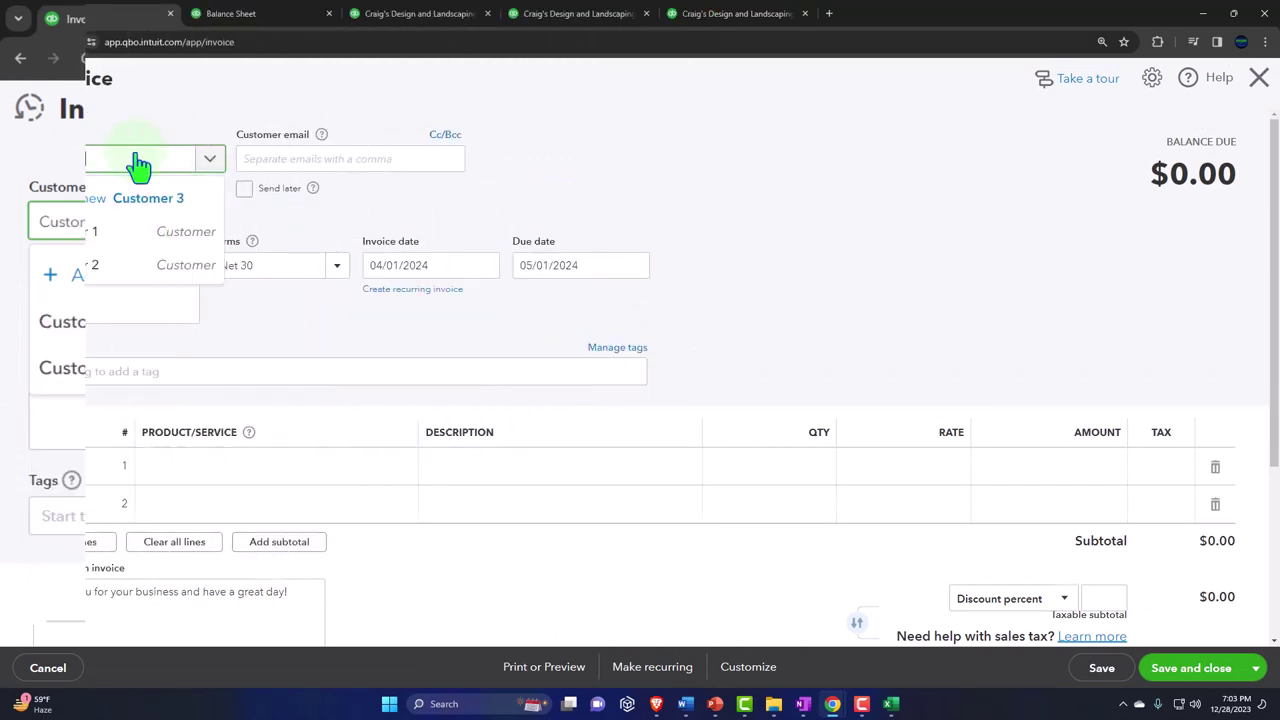
left_click(150, 275)
left_click(1220, 660)
left_click(463, 270)
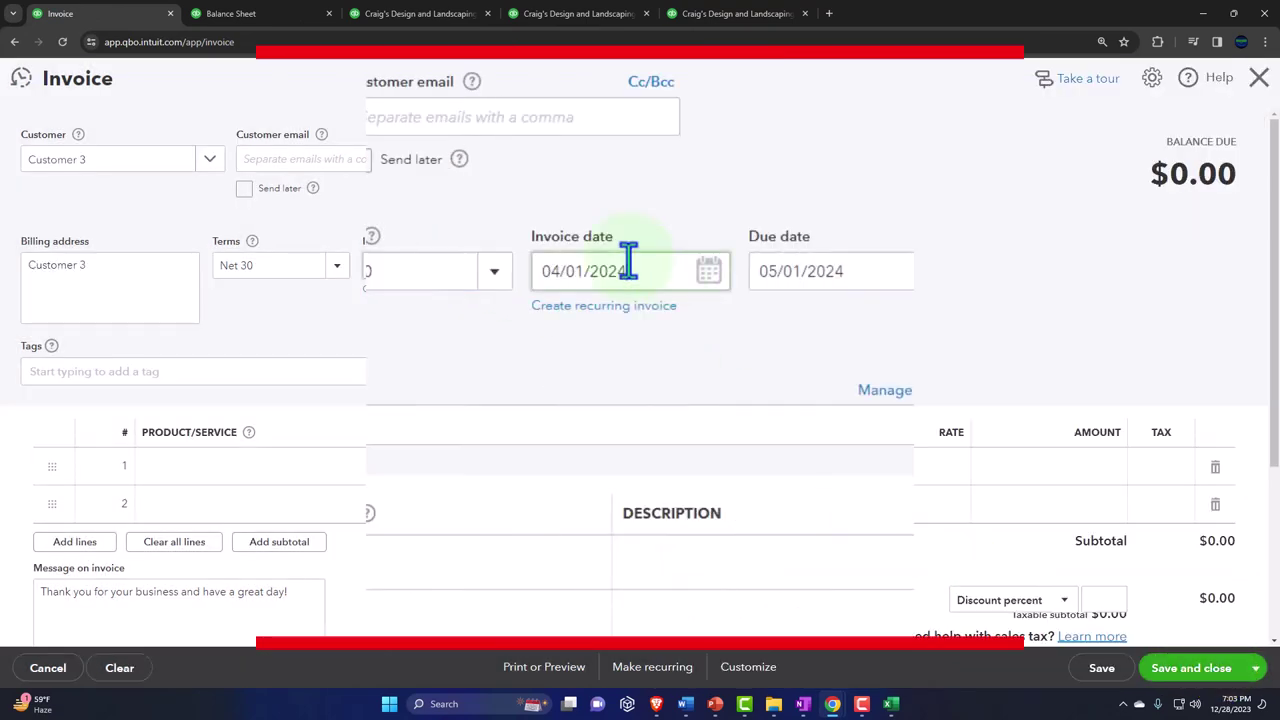
type("0601")
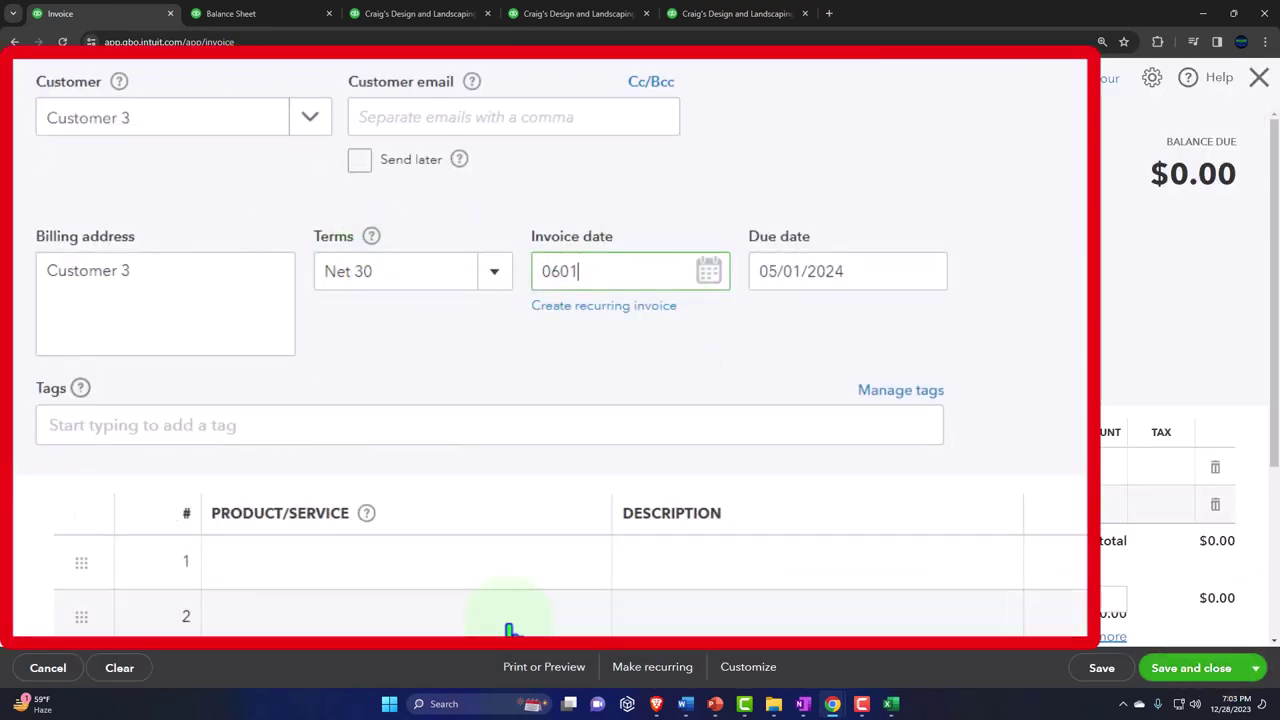
left_click(509, 628)
Create a new product of type Service named Service Item from the first invoice line.
left_click(365, 568)
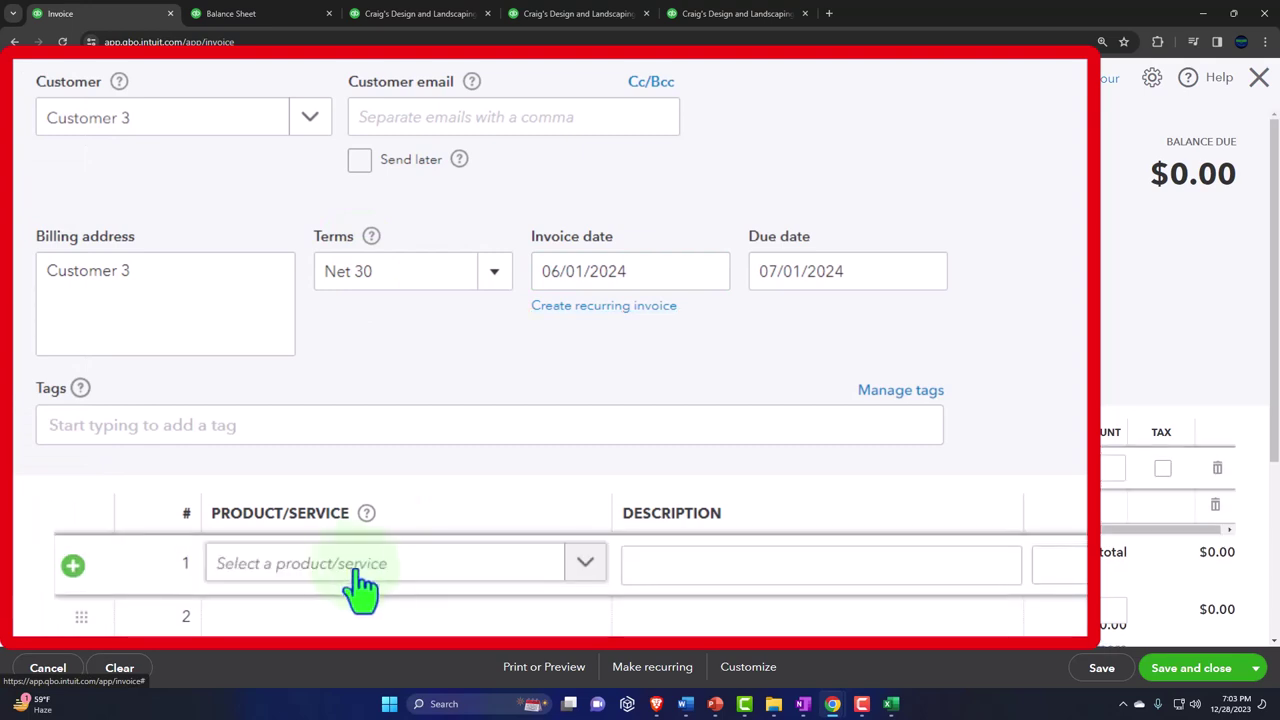
type("Service Item")
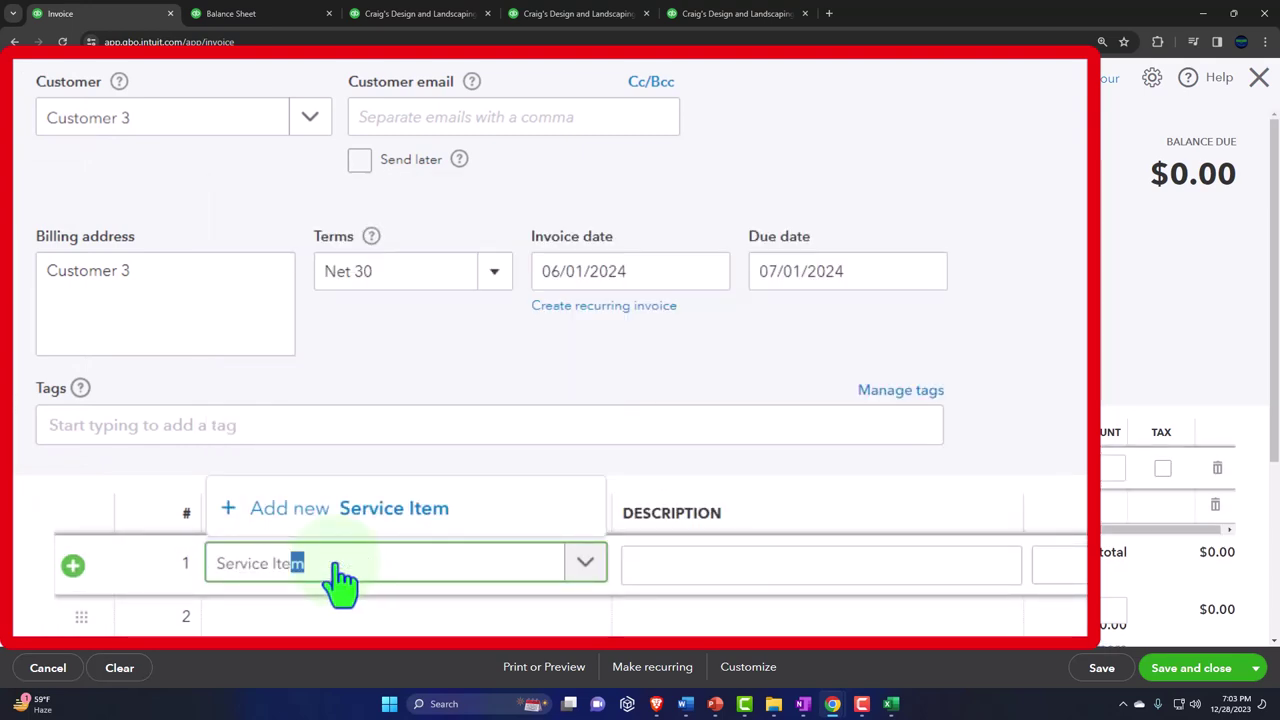
key("ctrl+a")
key("ctrl+c")
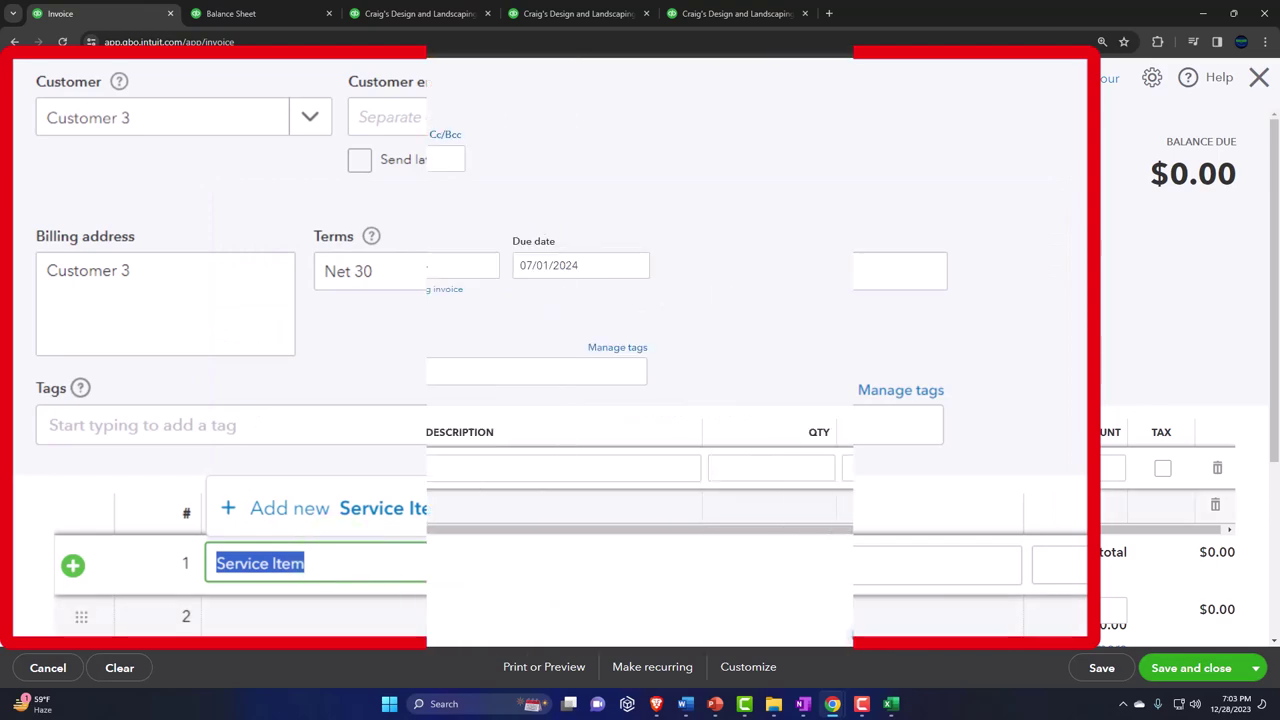
key("Return")
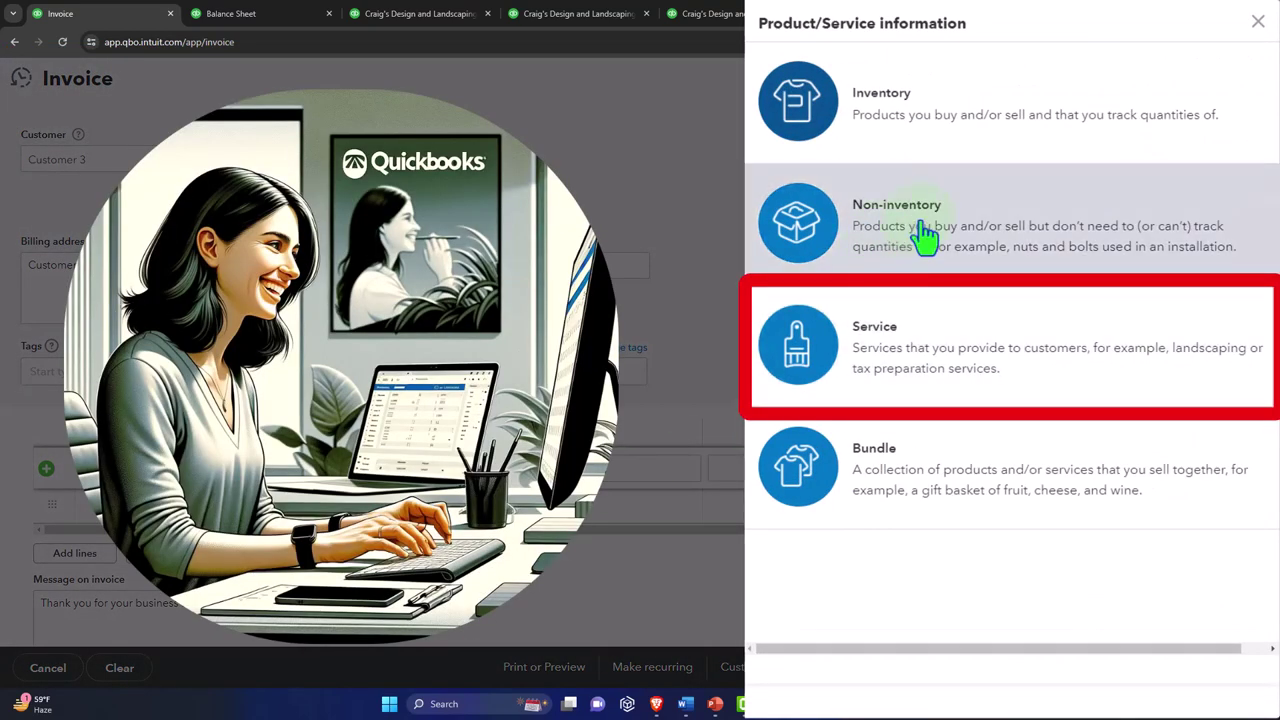
left_click(909, 330)
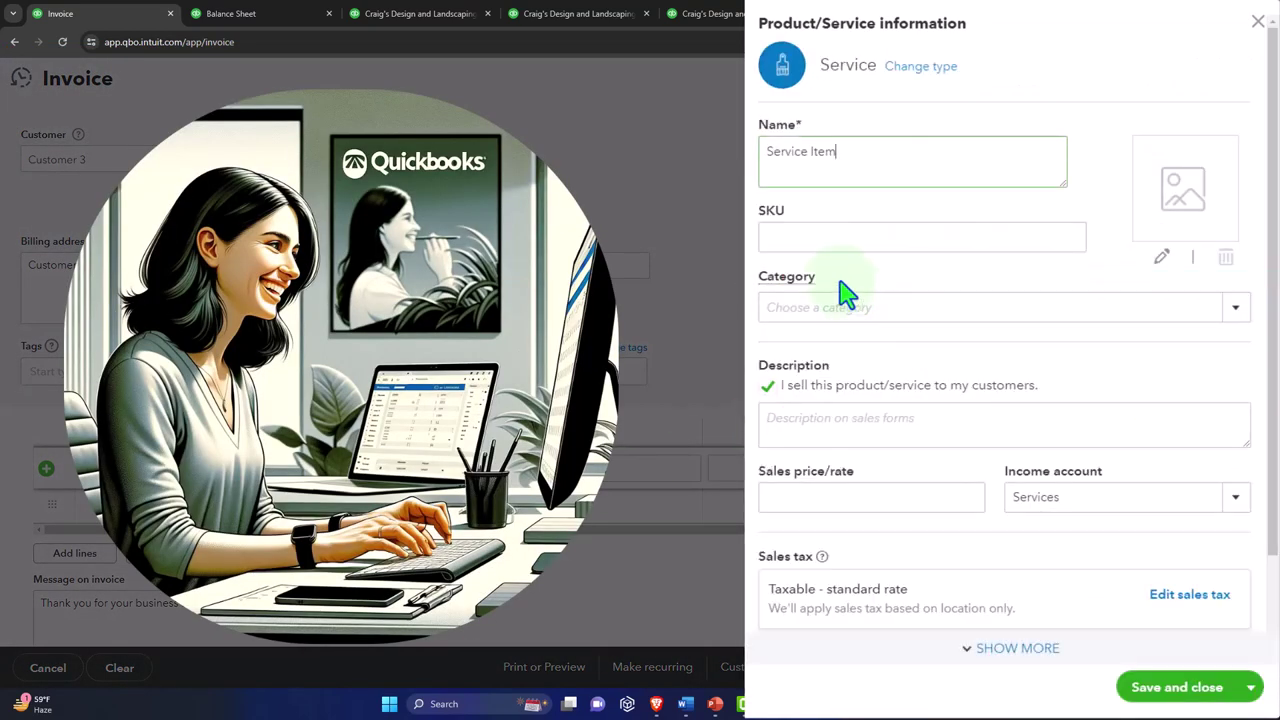
Give the new item the sales description Service Item and a sales price of 200.
left_click(817, 428)
key("ctrl+v")
scroll(828, 368, "down", 1)
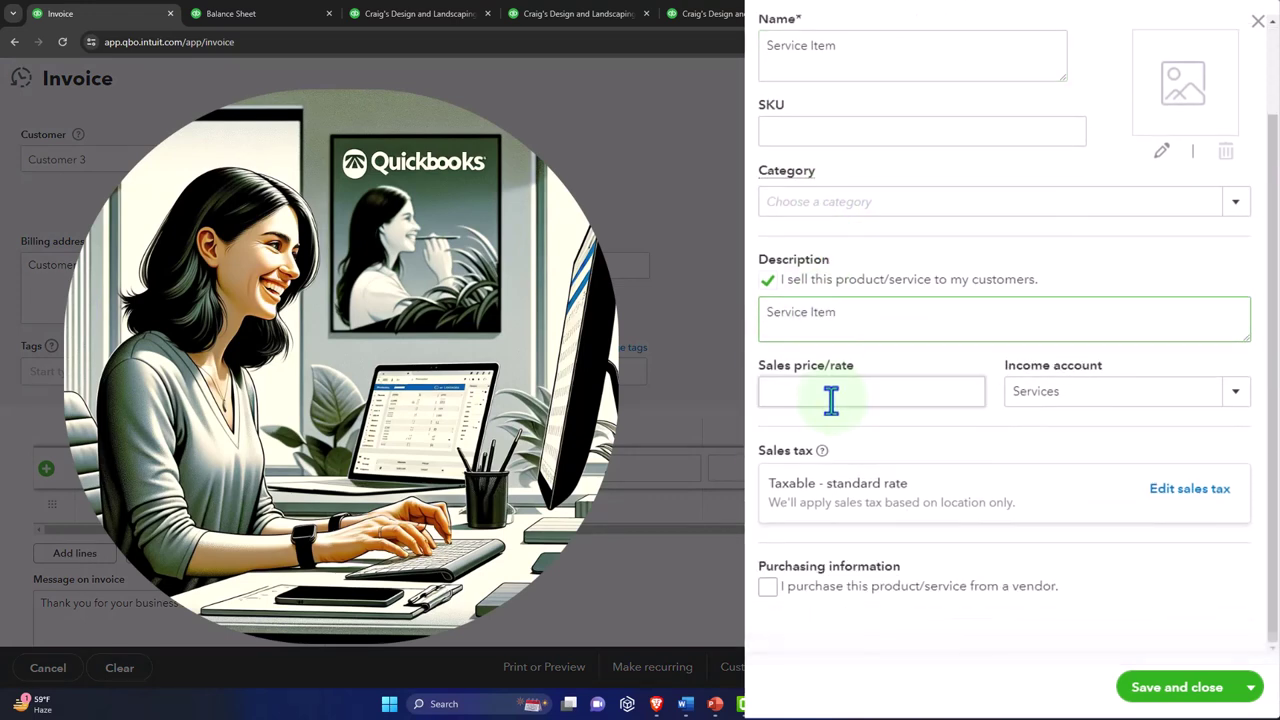
left_click(830, 392)
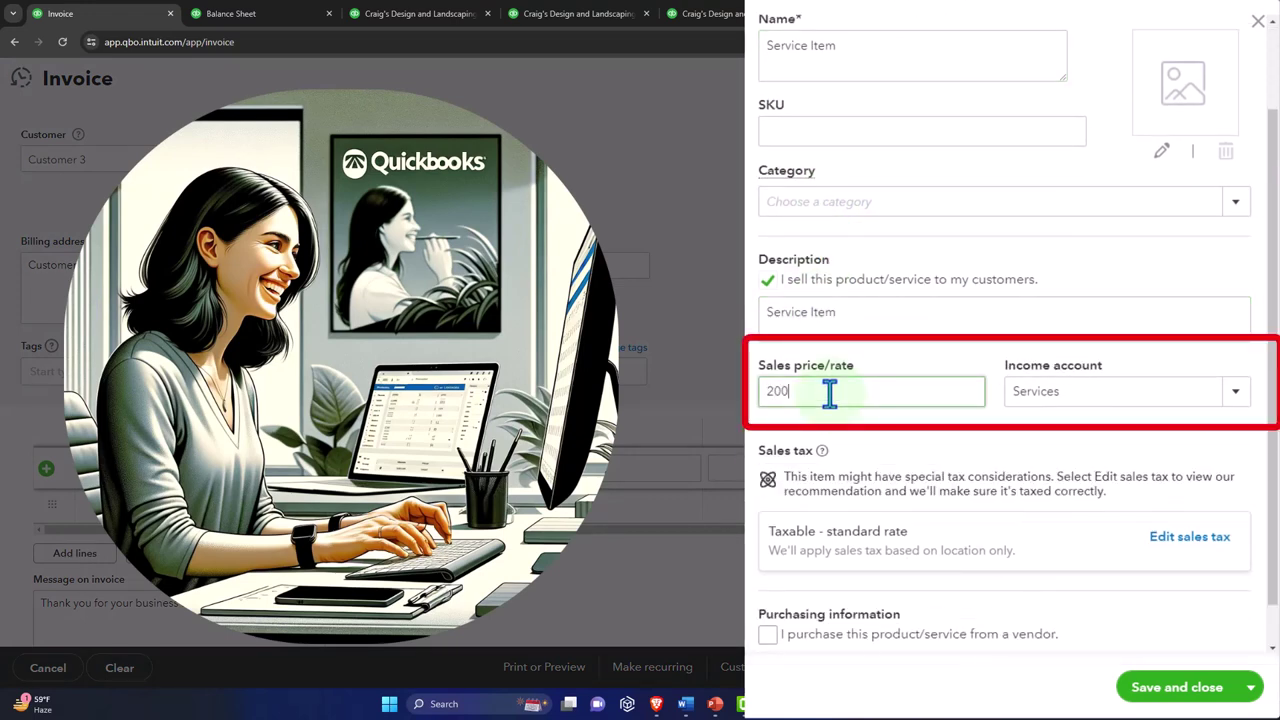
key("Tab")
Set the sales tax treatment of Service Item to Nontaxable.
left_click(1178, 540)
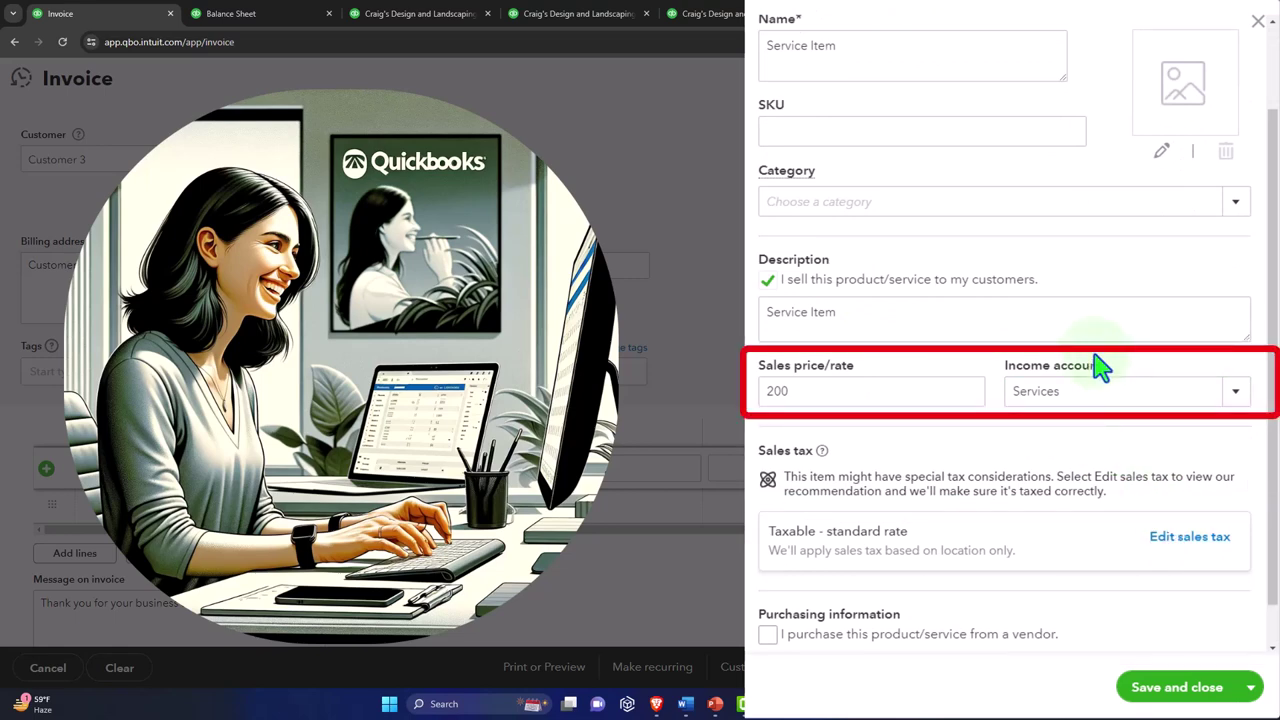
left_click(1183, 543)
scroll(1014, 406, "down", 5)
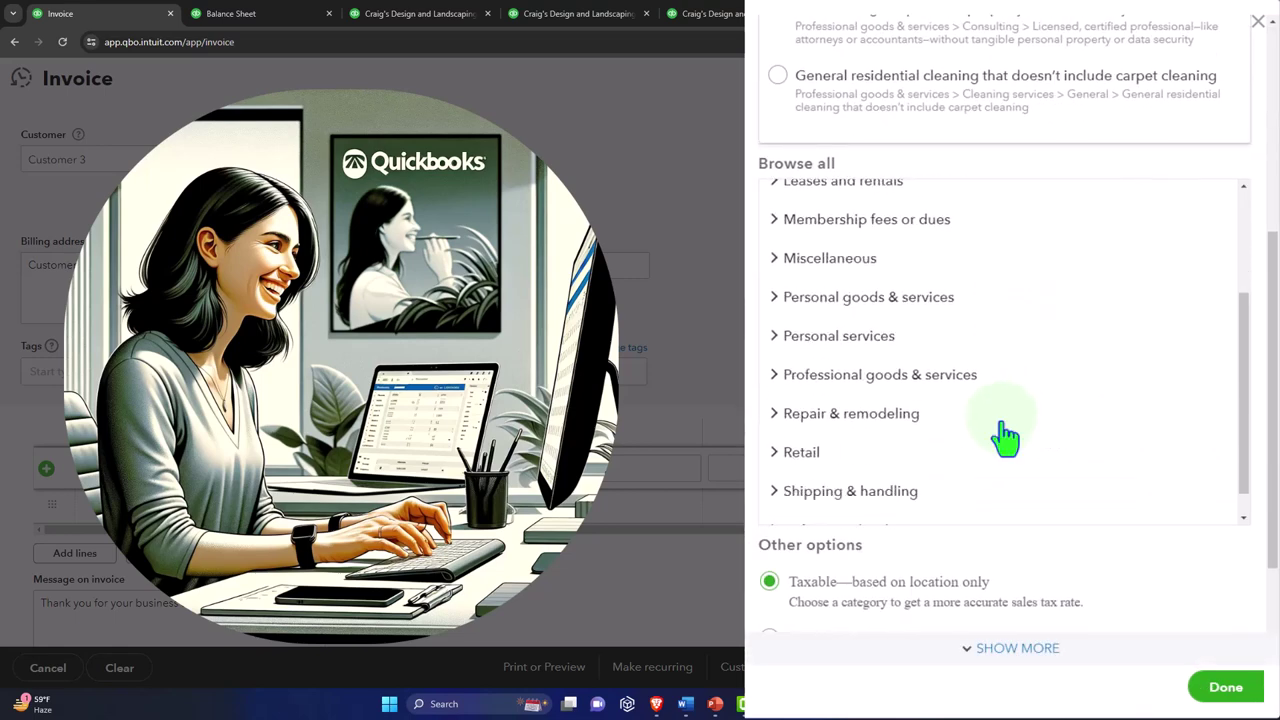
left_click(789, 530)
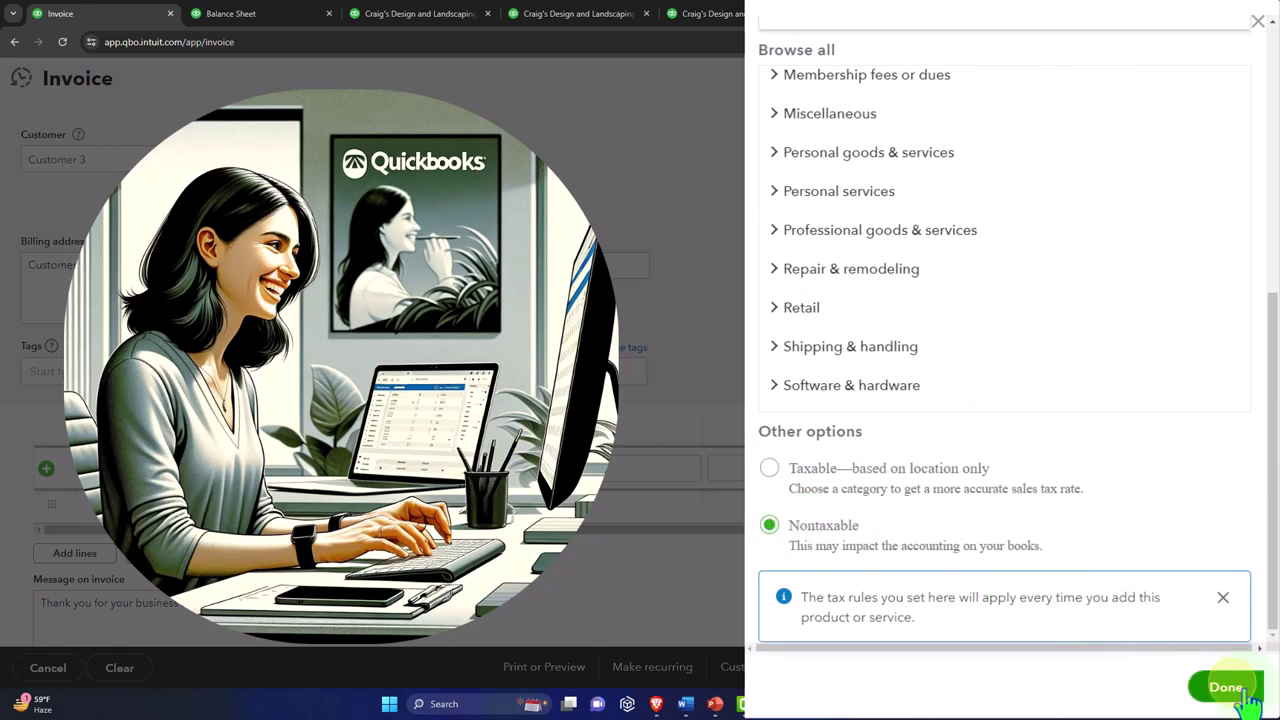
left_click(1226, 687)
Save the service item to the invoice line, and save and close the invoice.
left_click(1185, 687)
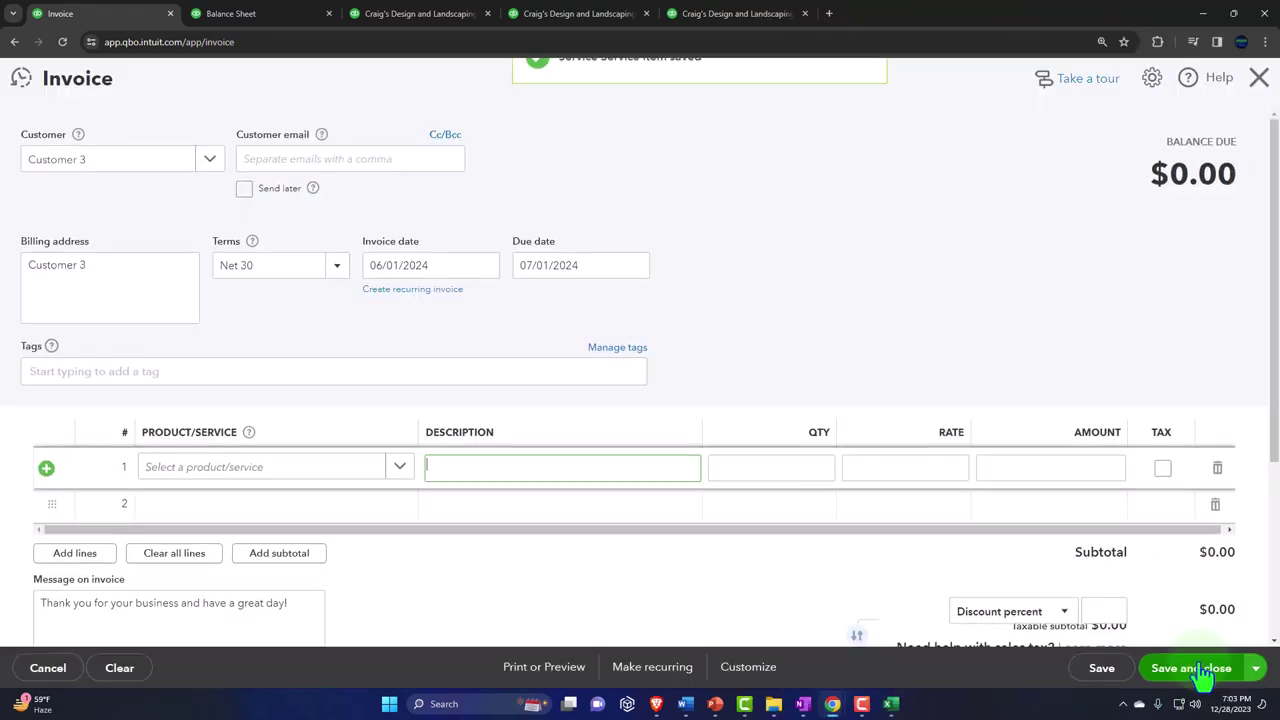
scroll(850, 500, "down", 3)
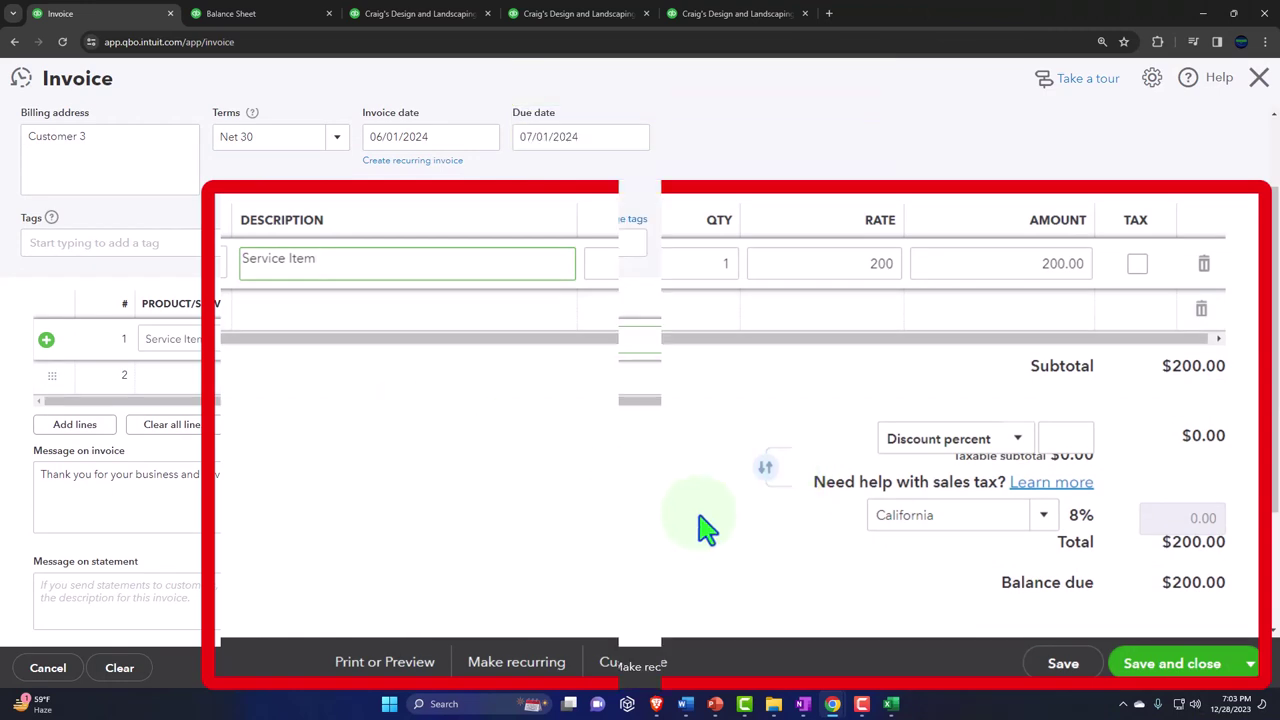
left_click(1178, 686)
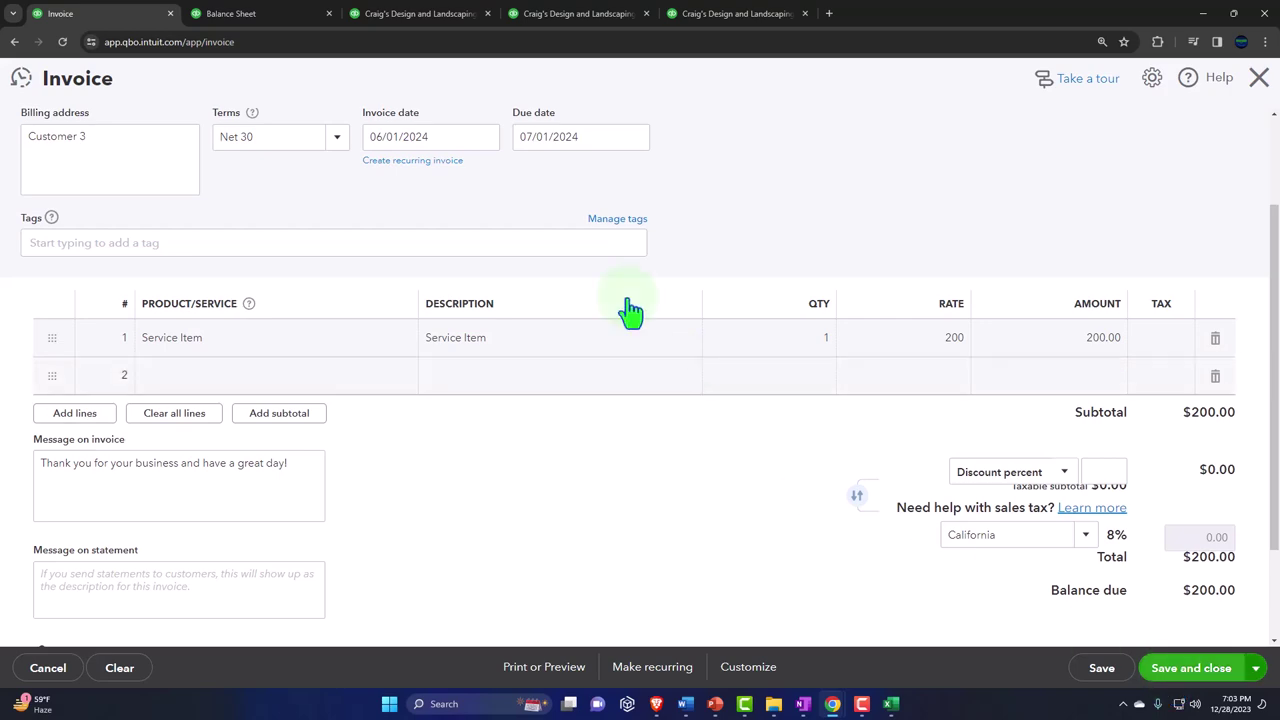
Refresh the Balance Sheet and examine the transactions behind Accounts Receivable, returning to the report.
left_click(277, 14)
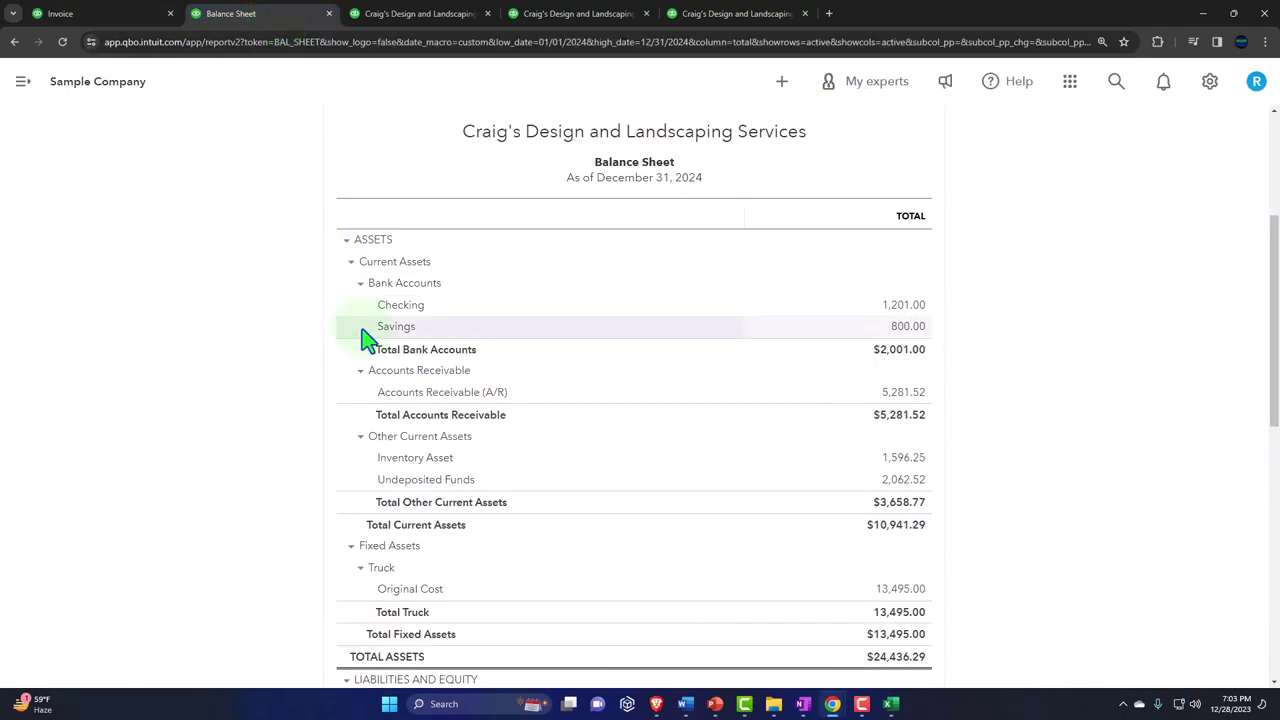
scroll(362, 336, "up", 3)
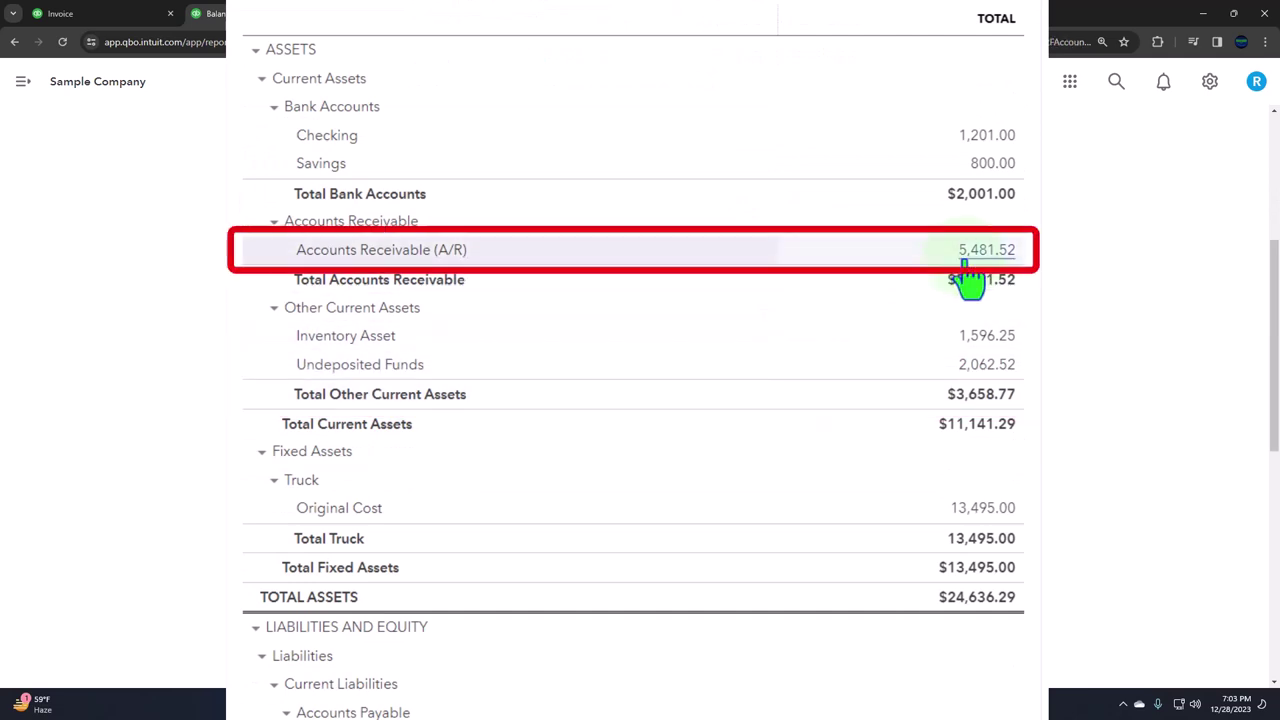
left_click(980, 252)
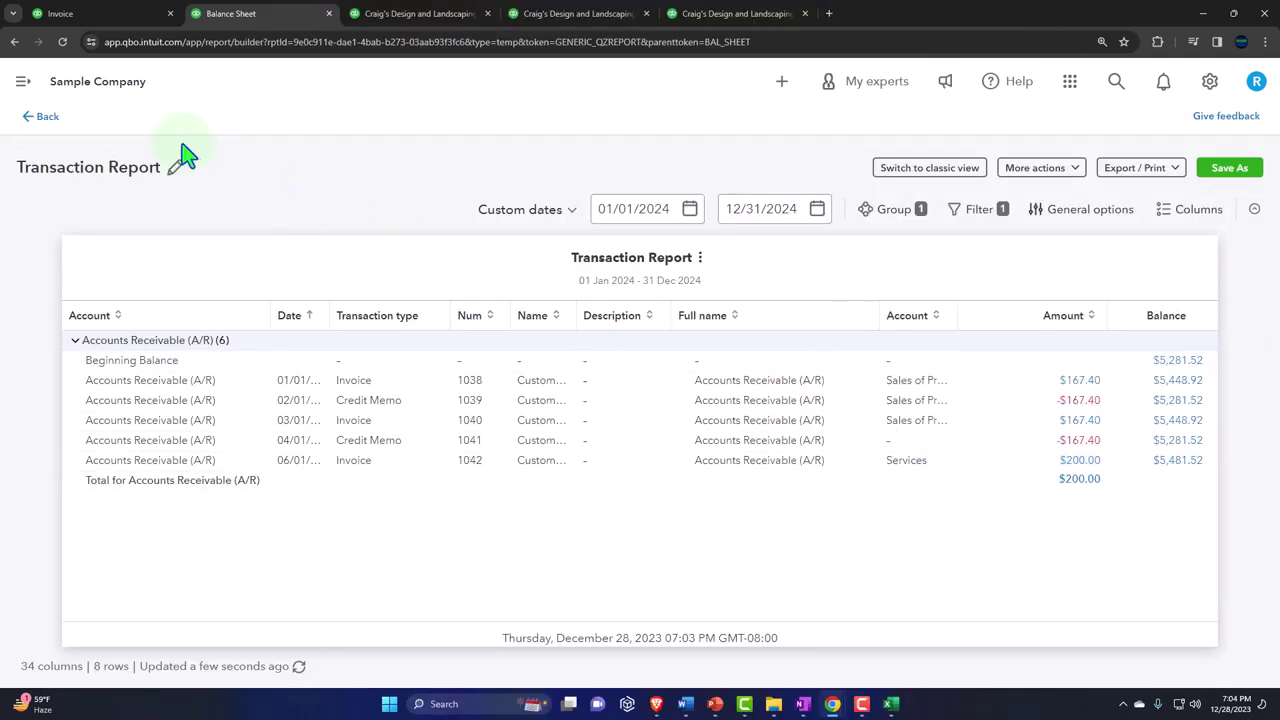
left_click(50, 118)
Refresh the monthly Profit and Loss report and check the Services income for June 2024.
left_click(388, 15)
scroll(608, 286, "up", 3)
left_click(763, 210)
scroll(755, 237, "down", 2)
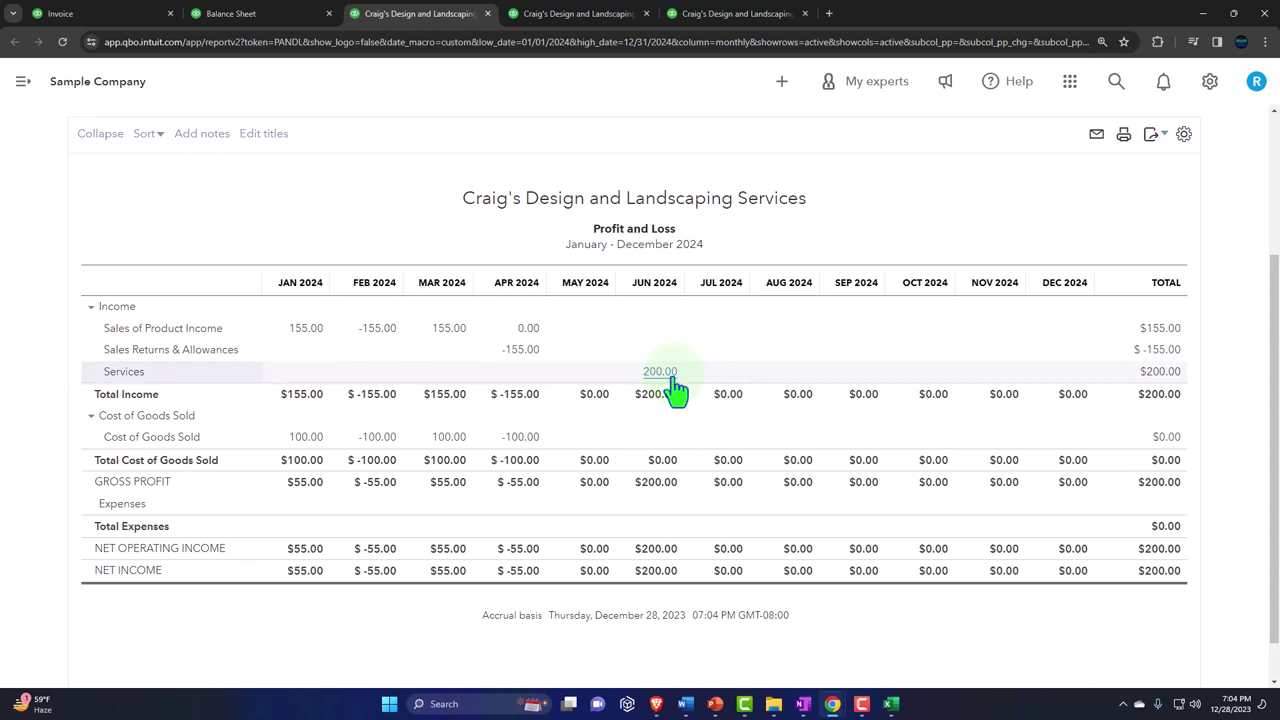
Refresh the Inventory Valuation Summary to check whether the service invoice affects inventory.
left_click(700, 14)
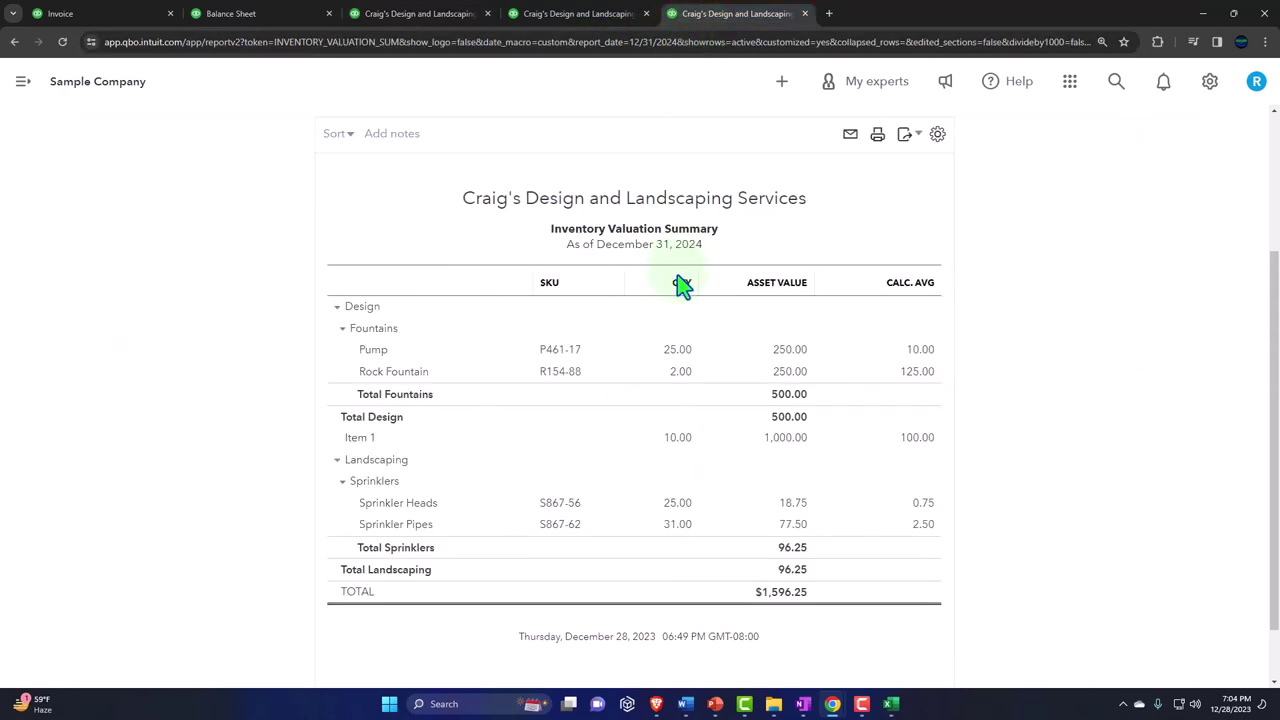
scroll(680, 285, "up", 2)
left_click(284, 259)
scroll(270, 360, "down", 2)
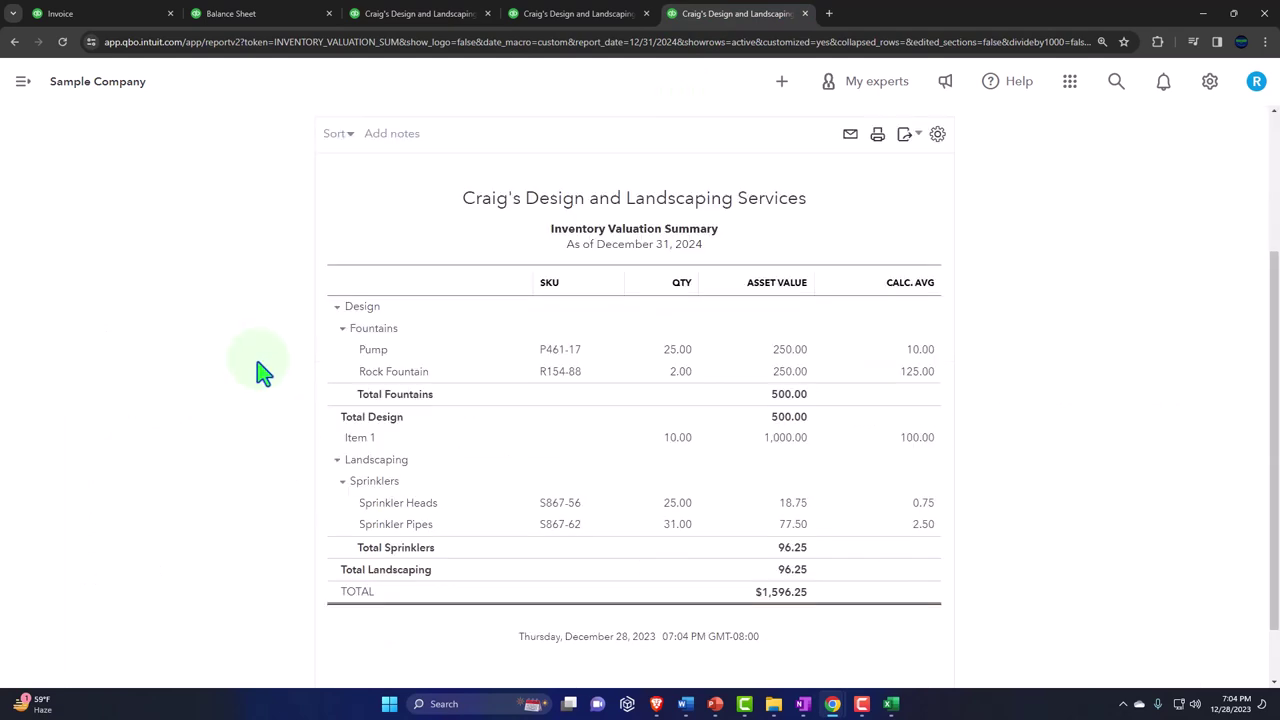
Refresh the Customer Balance Detail report and check the open invoice of Customer 3.
left_click(540, 14)
scroll(520, 215, "up", 1)
left_click(254, 200)
scroll(250, 310, "down", 2)
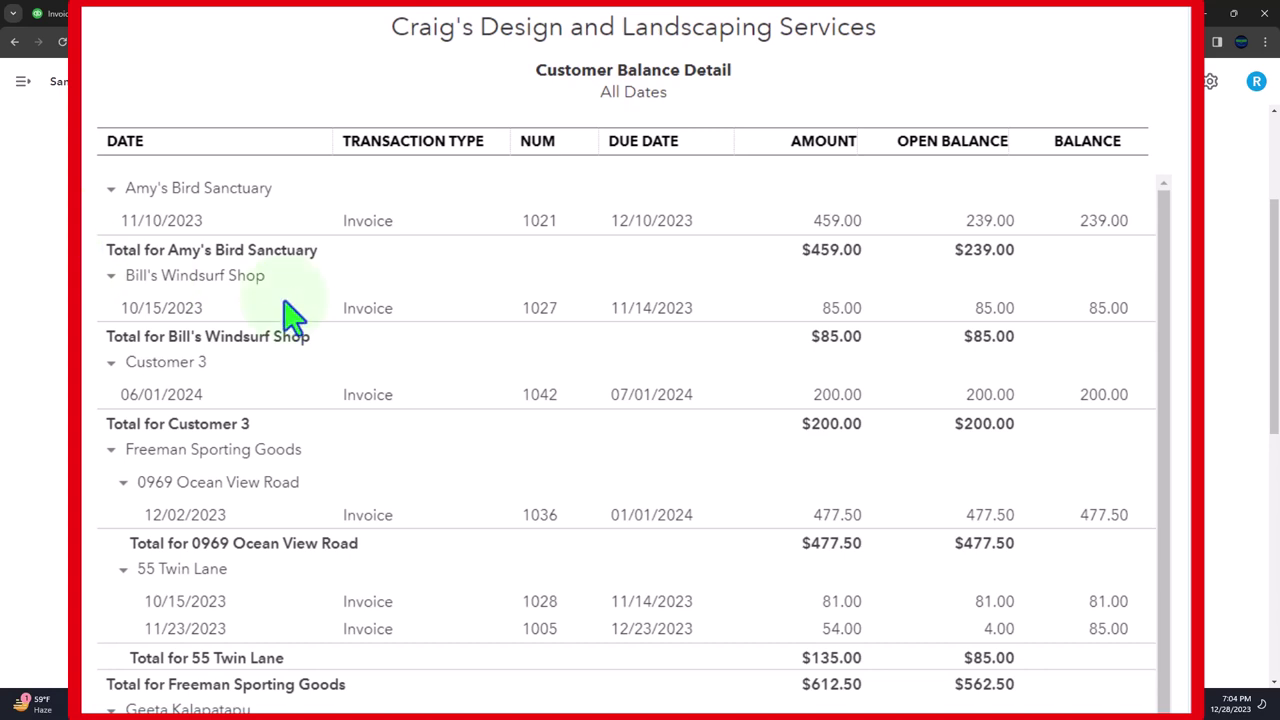
Finish reviewing the customer balances, find Customer 3 in the customers list and open invoice 1042 for editing.
scroll(449, 320, "down", 2)
scroll(449, 318, "down", 1)
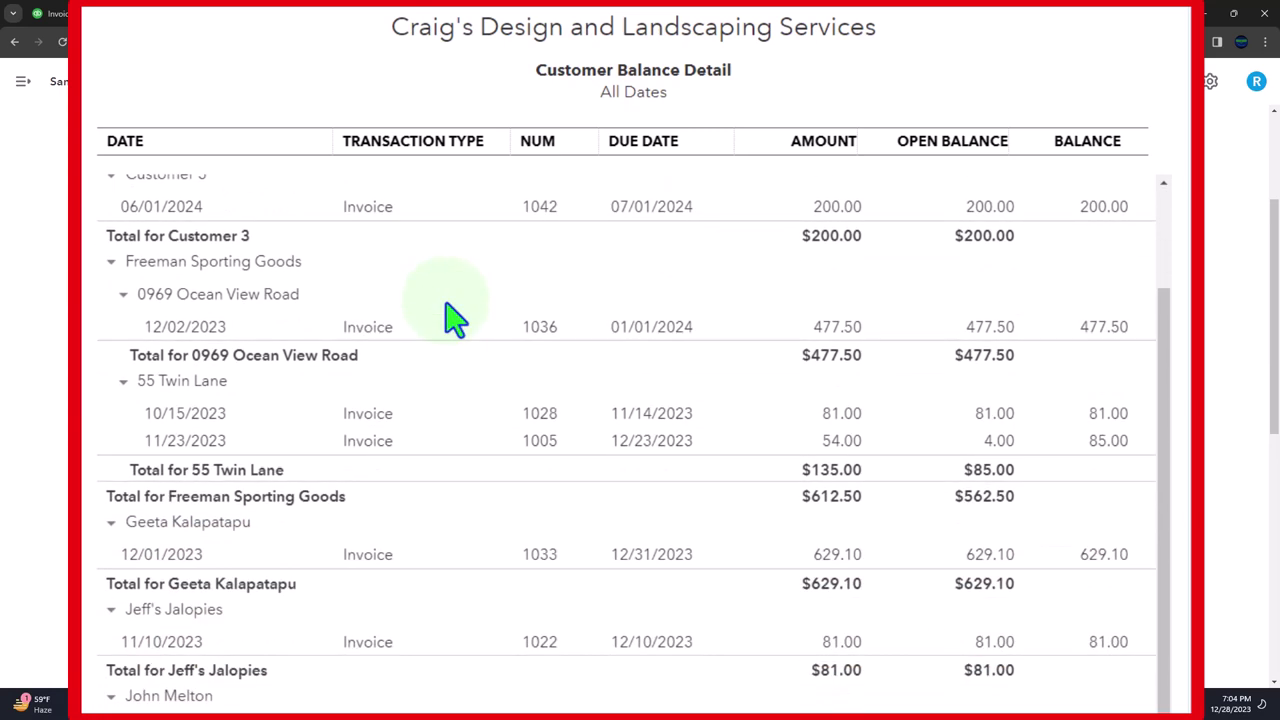
scroll(449, 320, "up", 2)
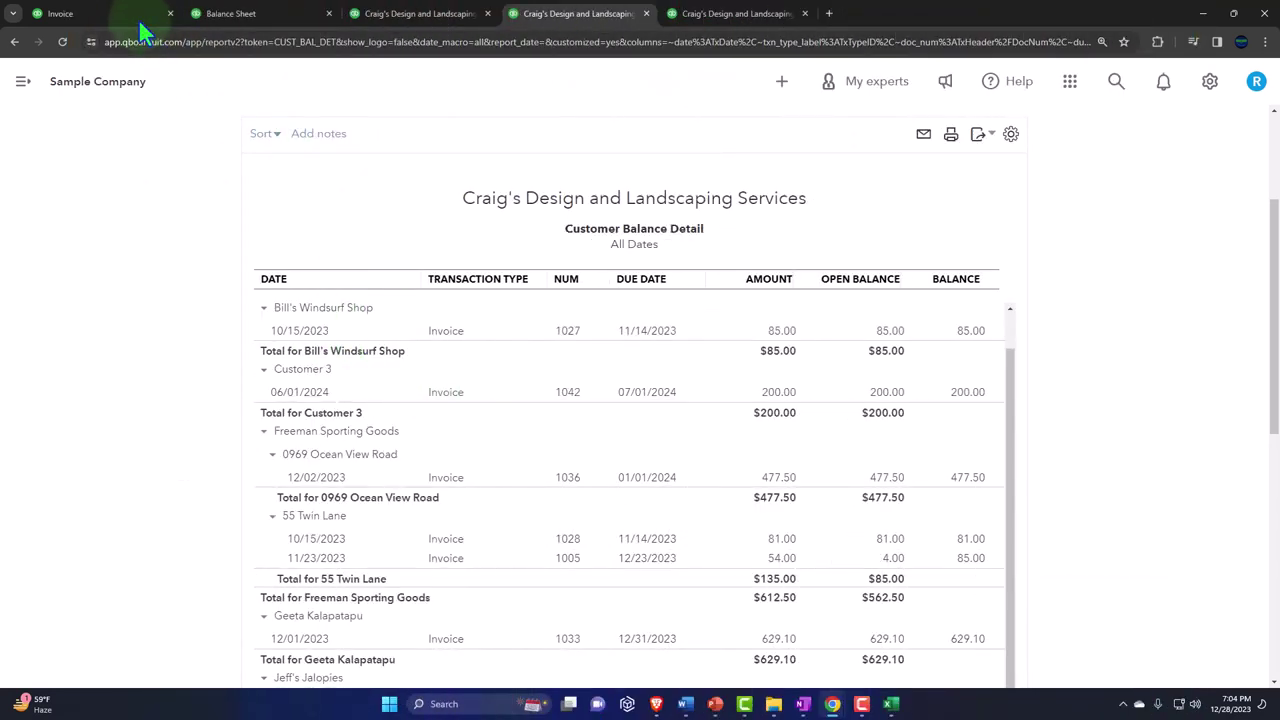
left_click(138, 18)
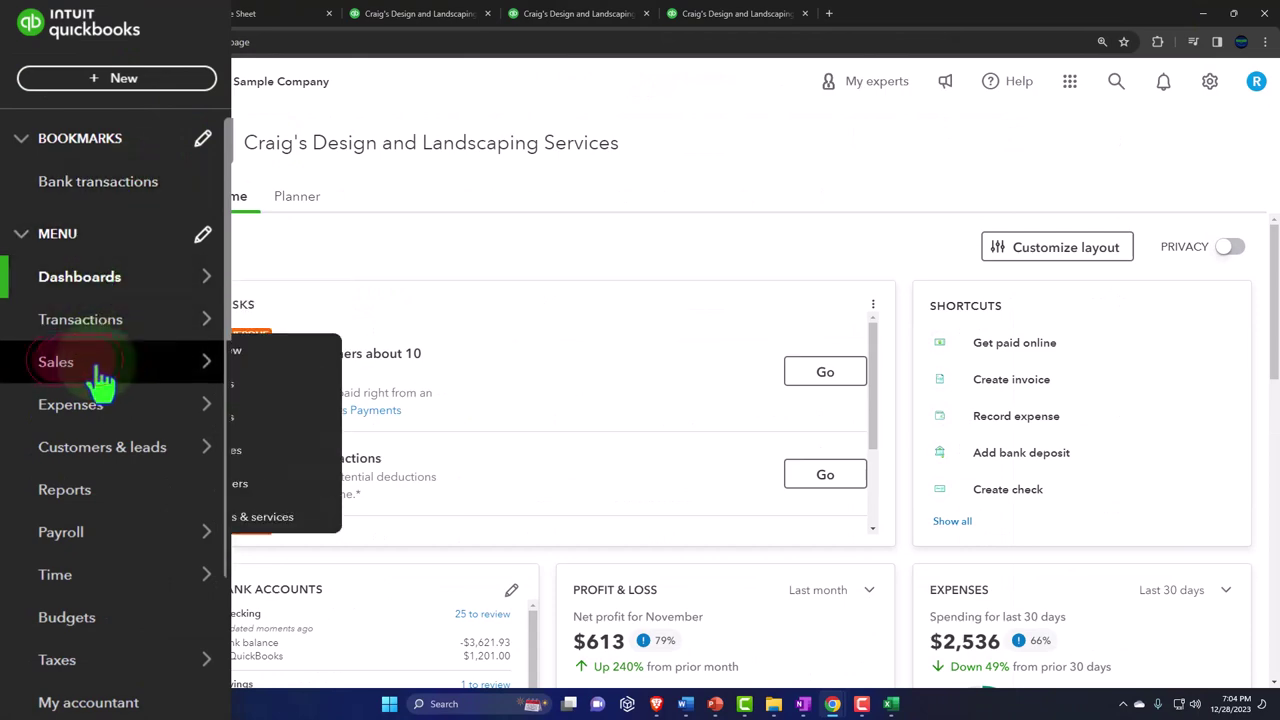
left_click(88, 355)
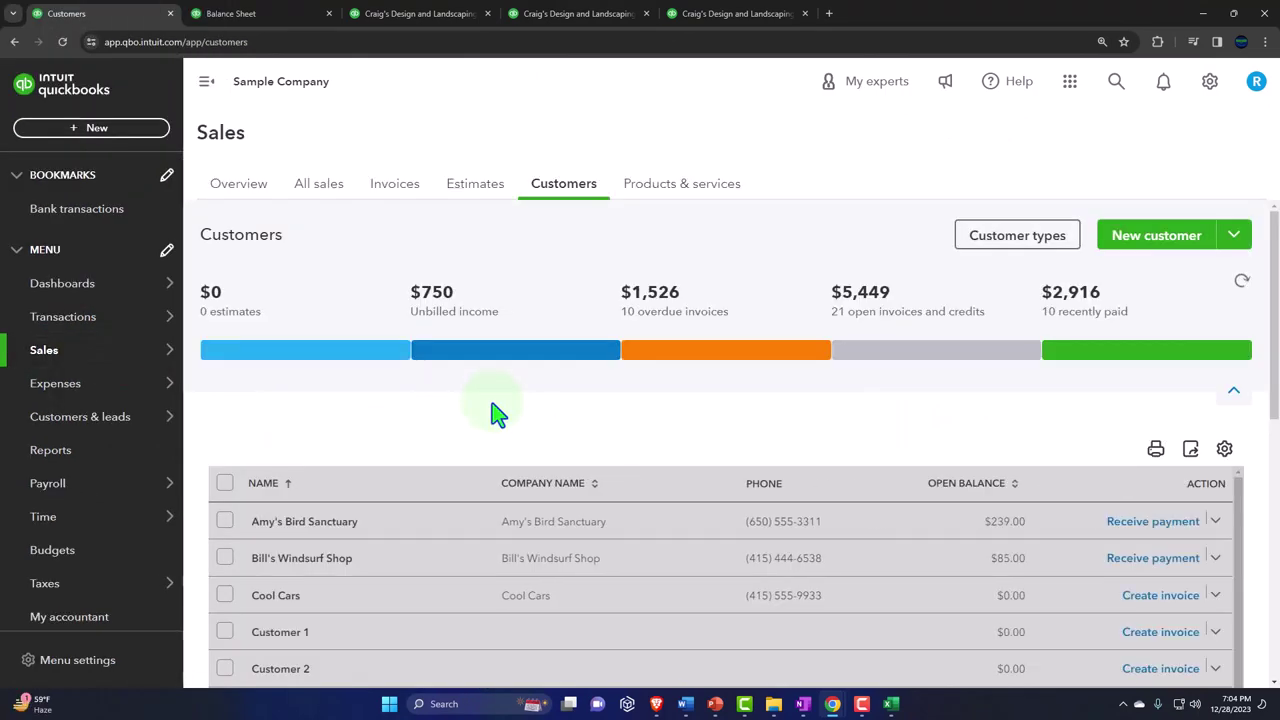
scroll(491, 414, "down", 3)
left_click(300, 506)
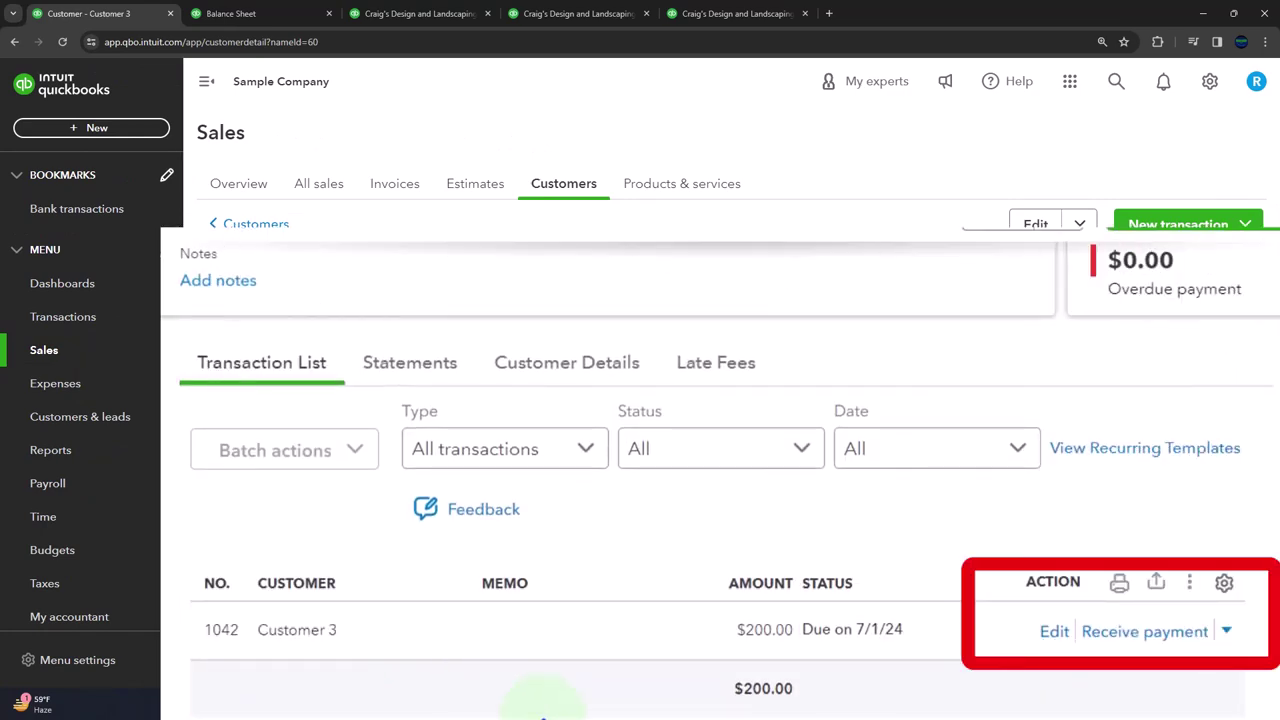
left_click(1054, 631)
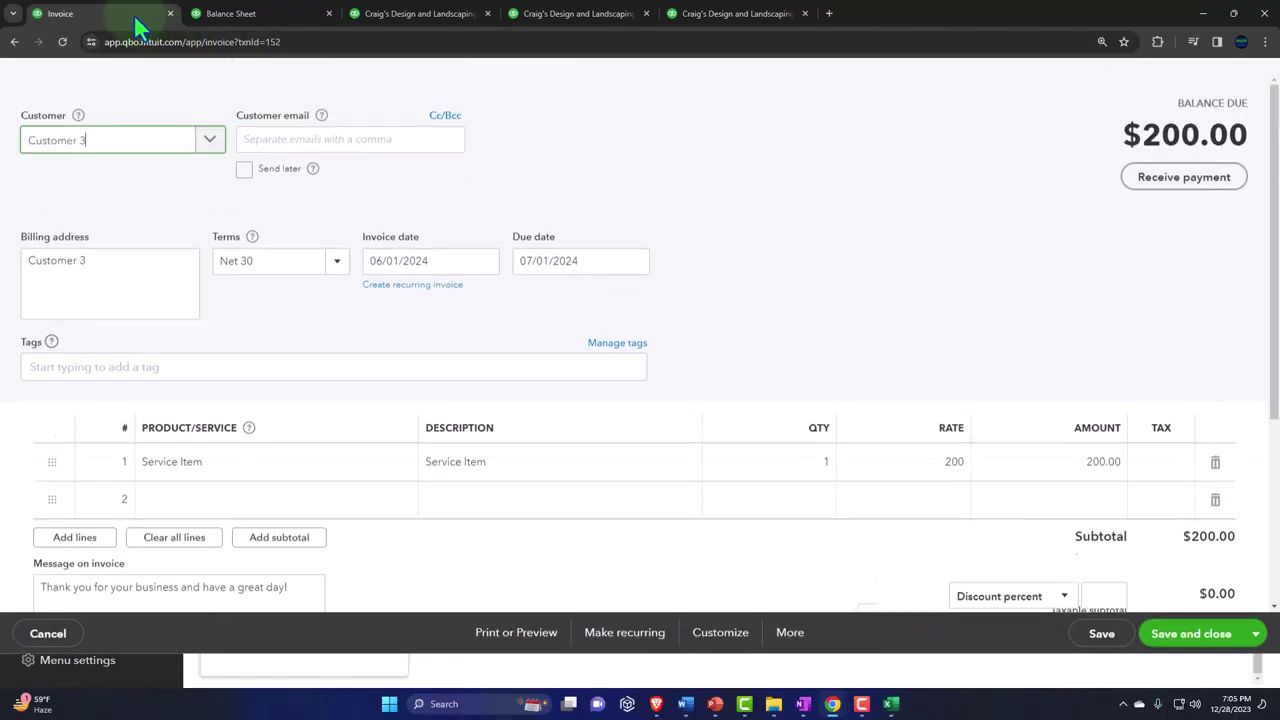
Duplicate the invoice's browser tab, place the copy first and close the invoice form in that copy.
right_click(150, 13)
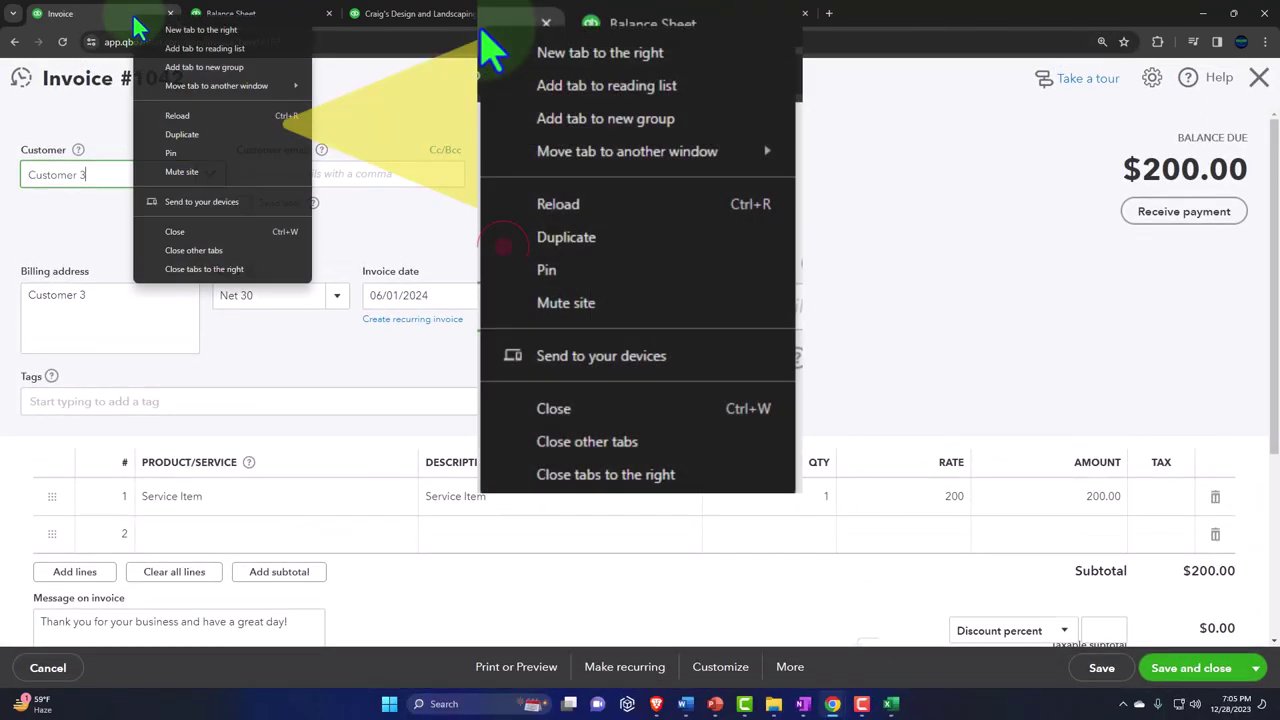
left_click(171, 134)
left_click_drag(242, 17, 91, 14)
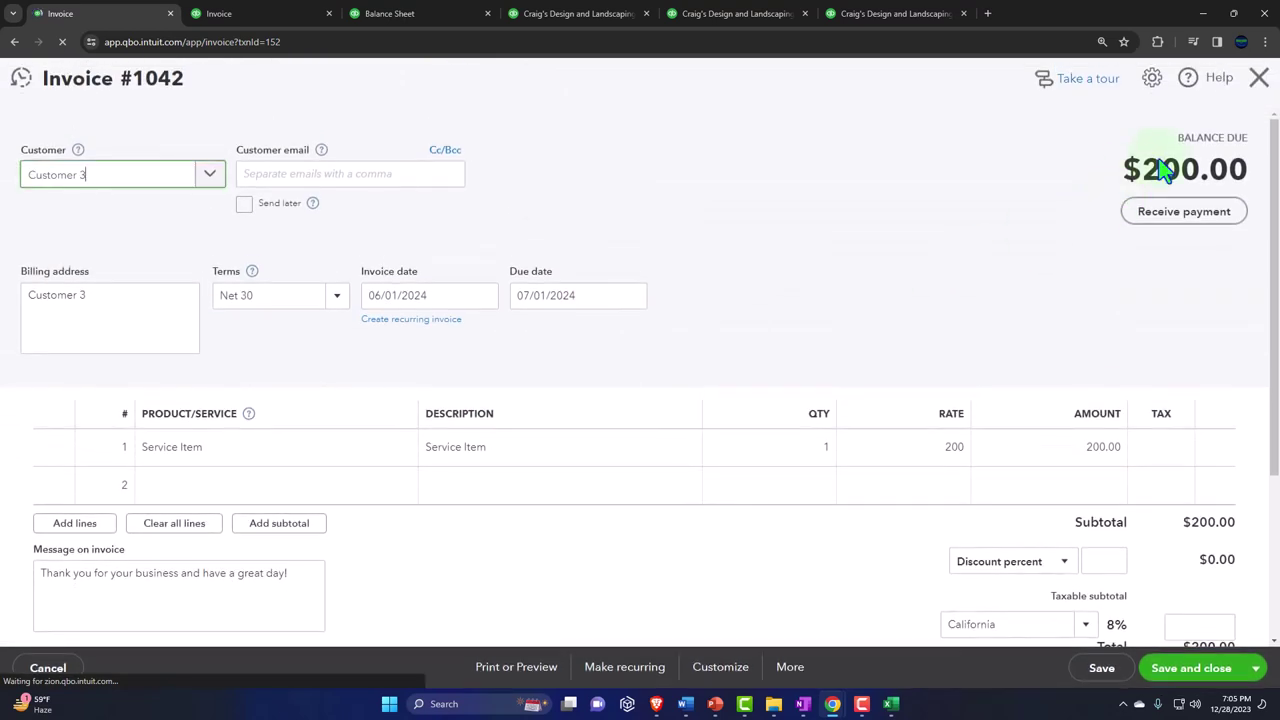
left_click(1259, 84)
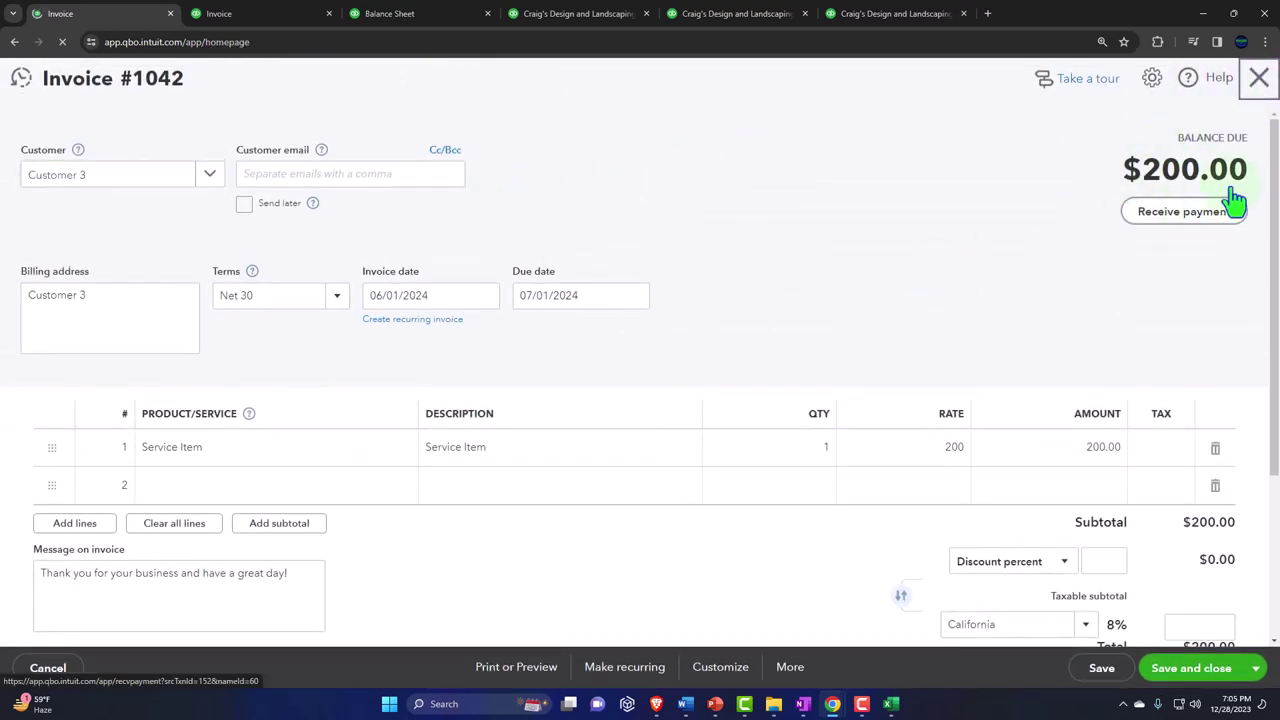
left_click(1262, 78)
Start a credit memo for Customer 3 and set its date to 07/01/2024.
left_click(64, 137)
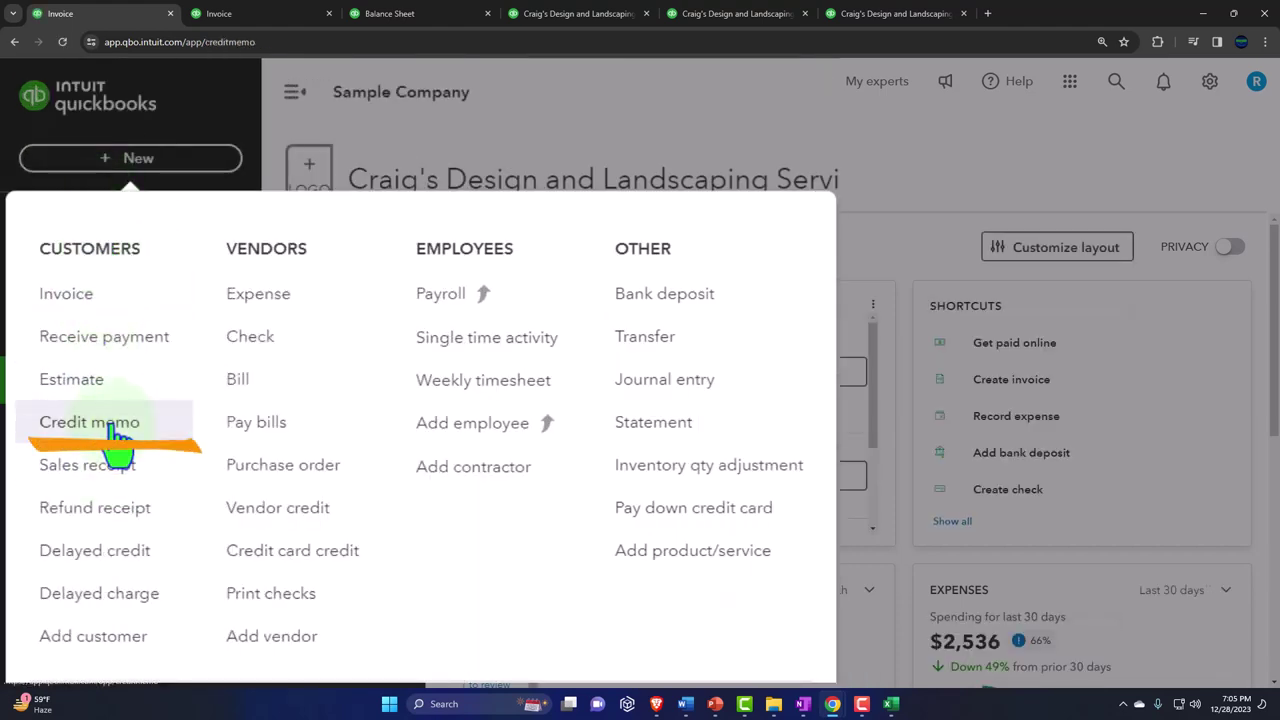
left_click(89, 422)
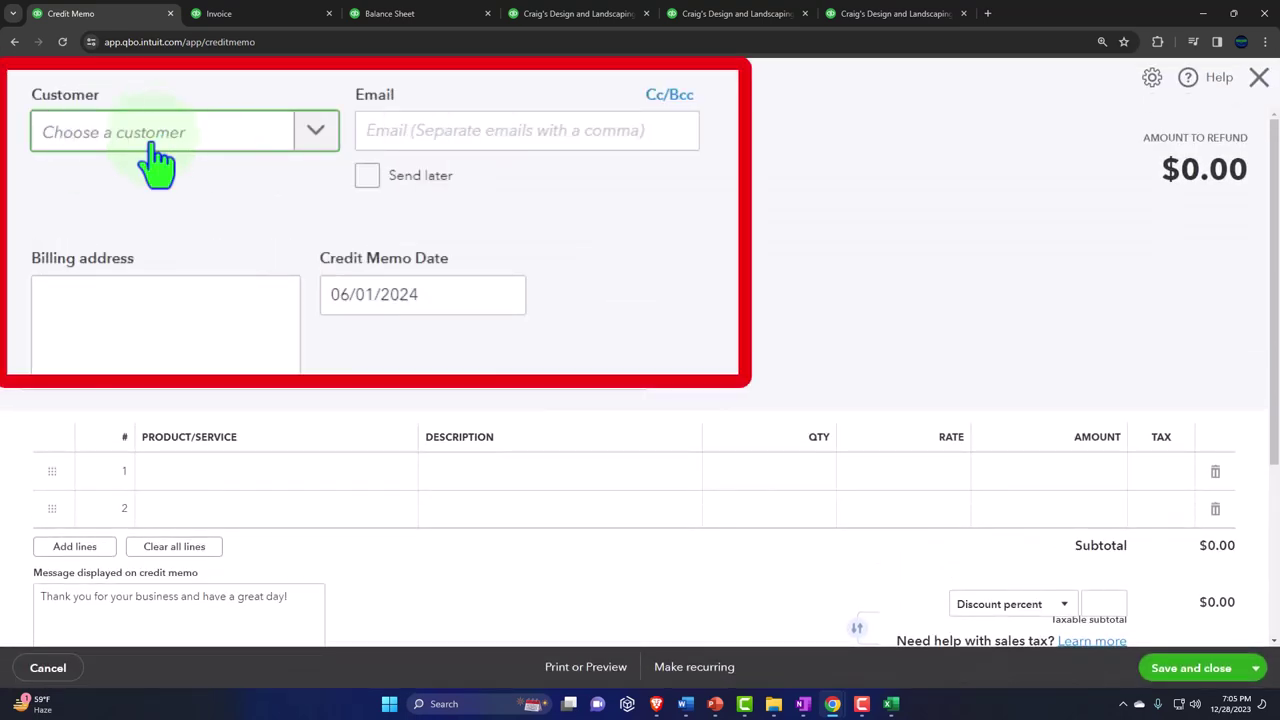
type("Cus")
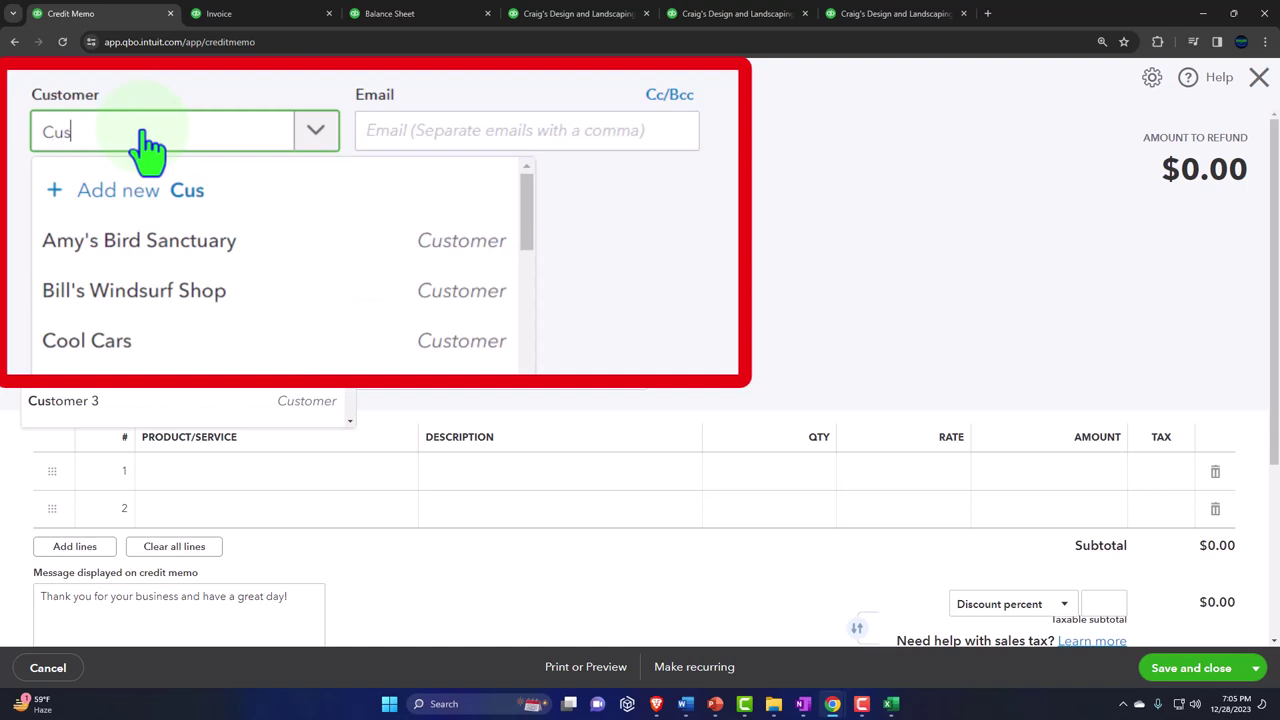
left_click(97, 340)
key("Tab")
key("Tab")
key("Tab")
key("Tab")
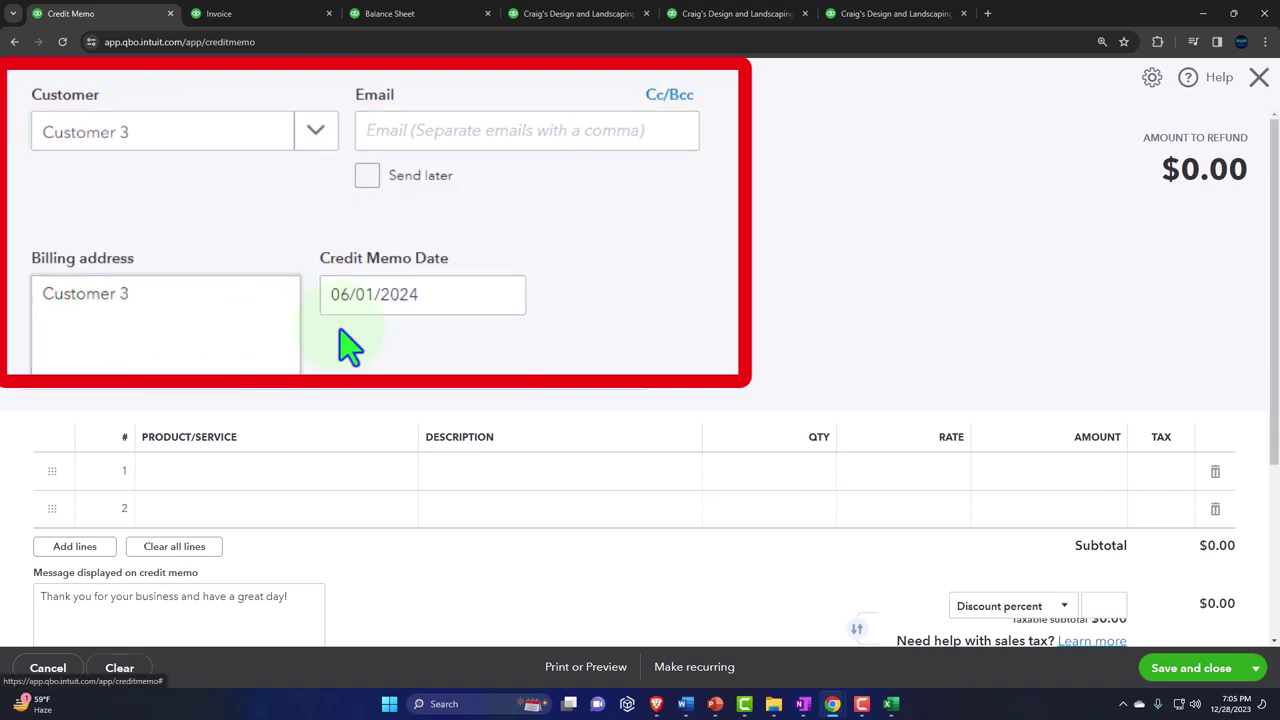
left_click(335, 295)
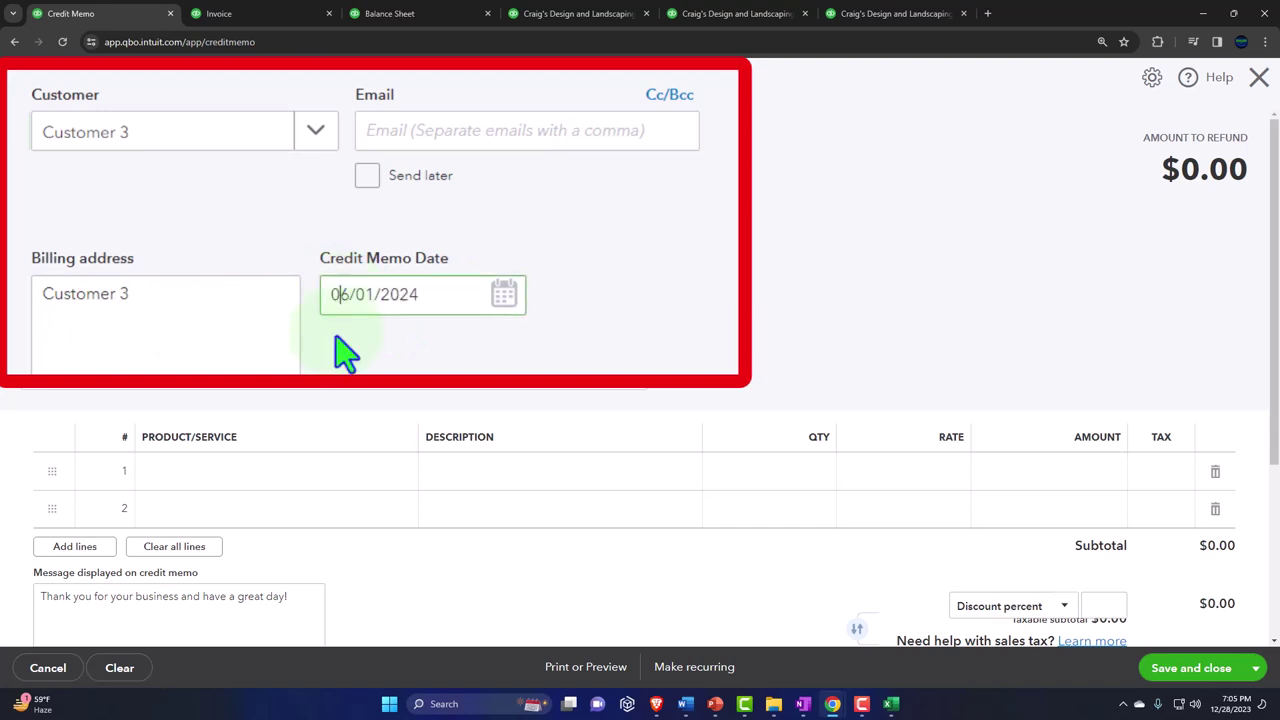
key("BackSpace")
type("7")
key("Tab")
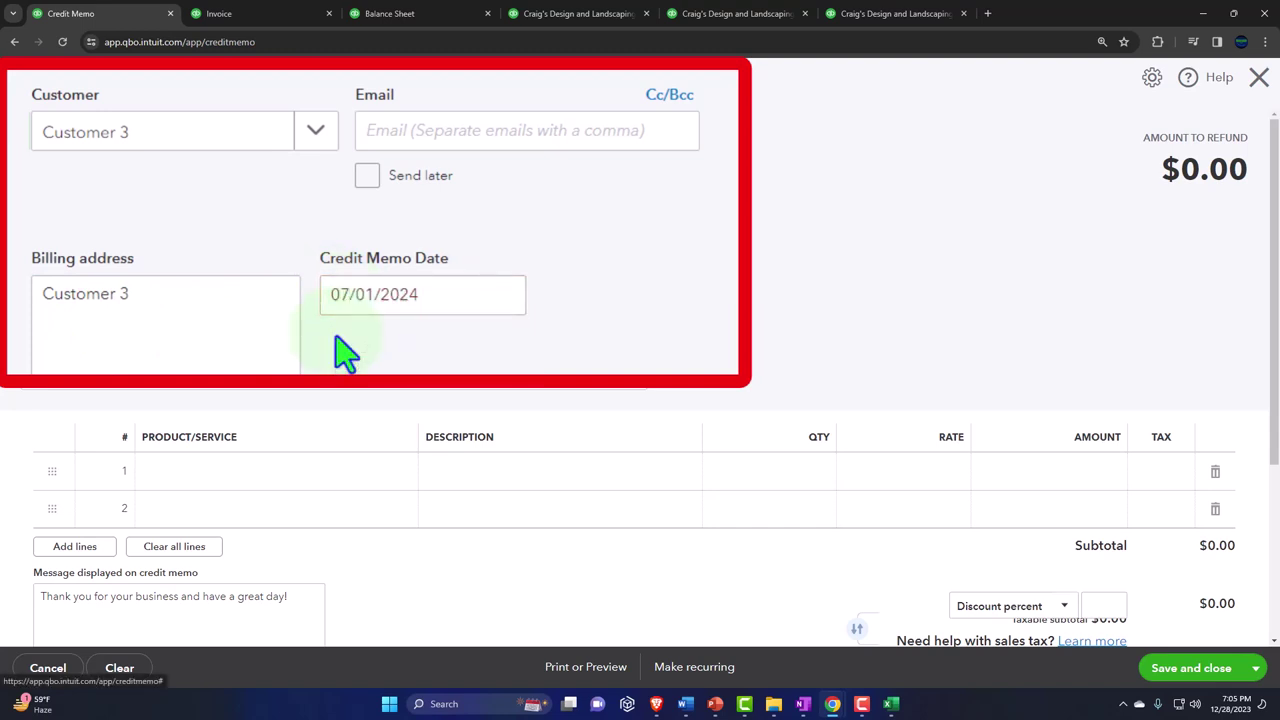
Add Service Item as the first line of the credit memo.
left_click(215, 475)
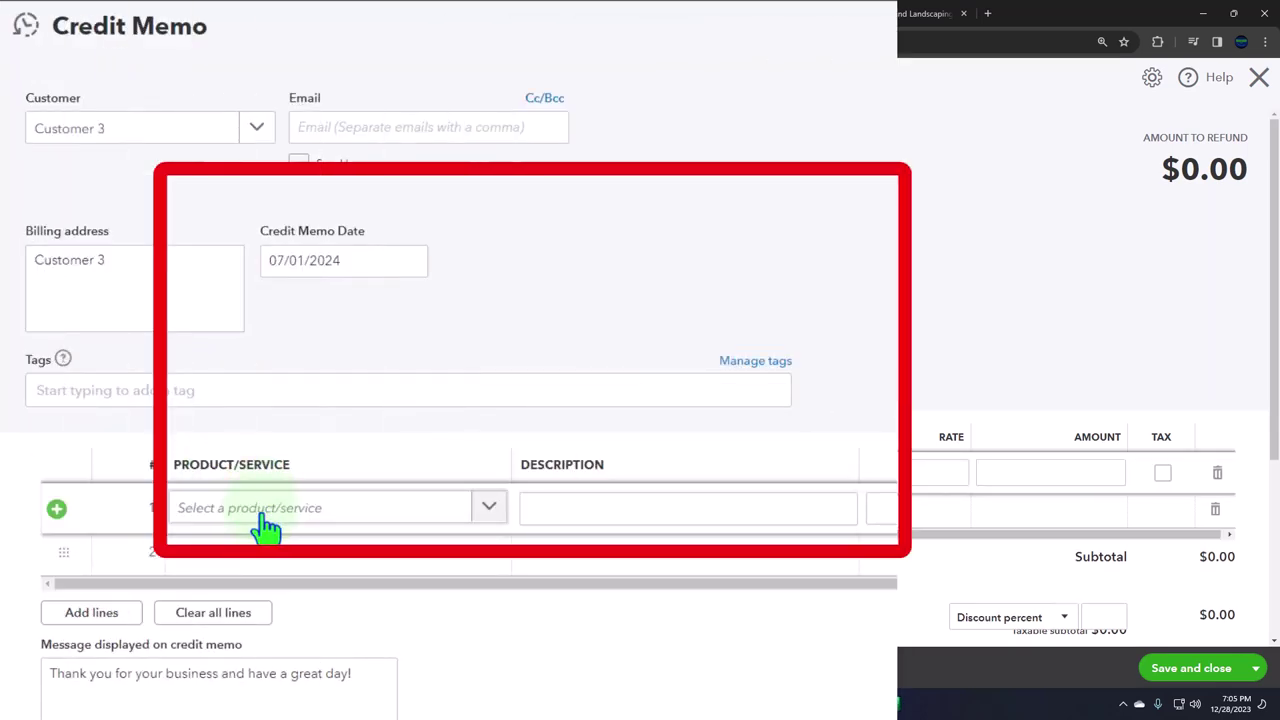
type("serv")
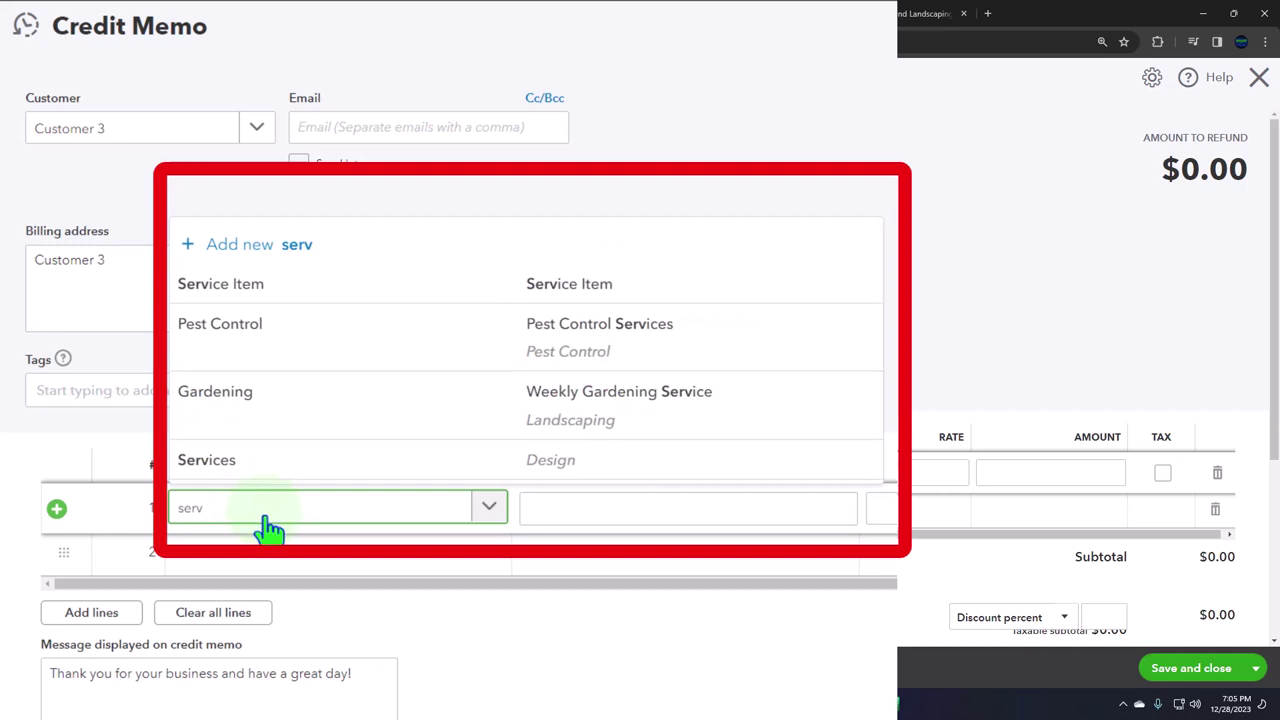
left_click(282, 288)
key("Tab")
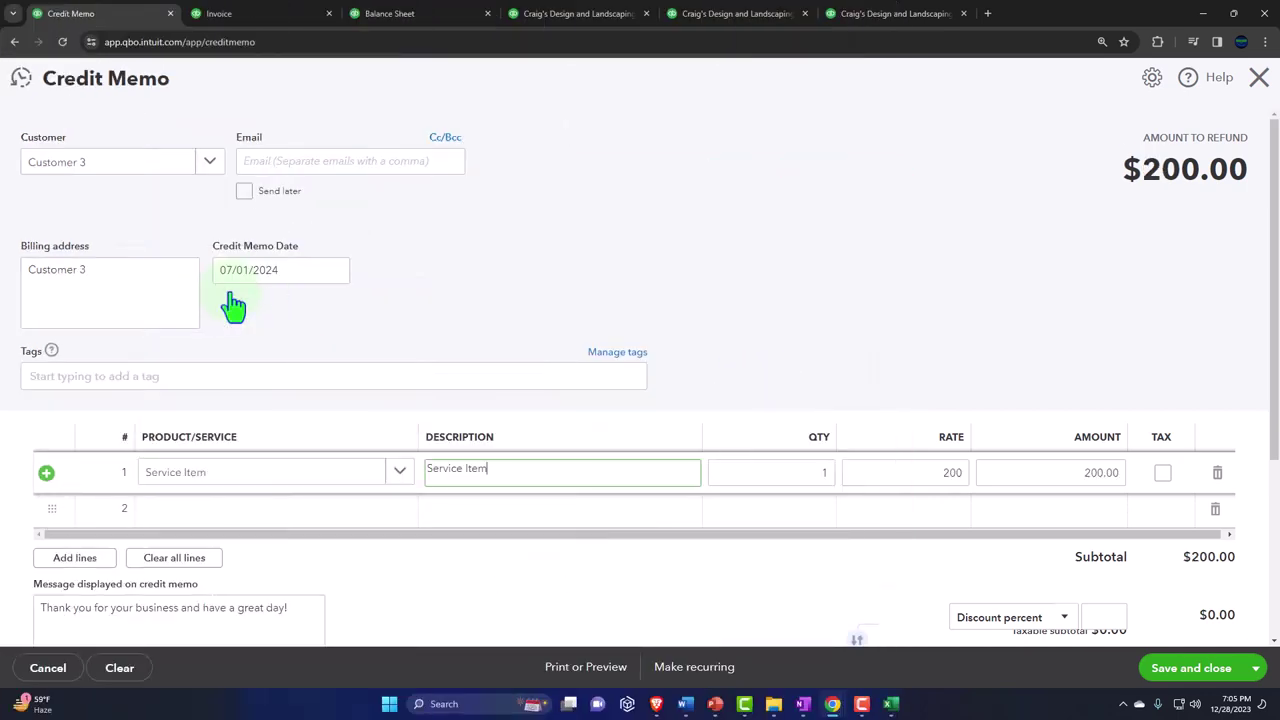
key("Tab")
key("Tab")
key("Tab")
key("Tab")
key("Tab")
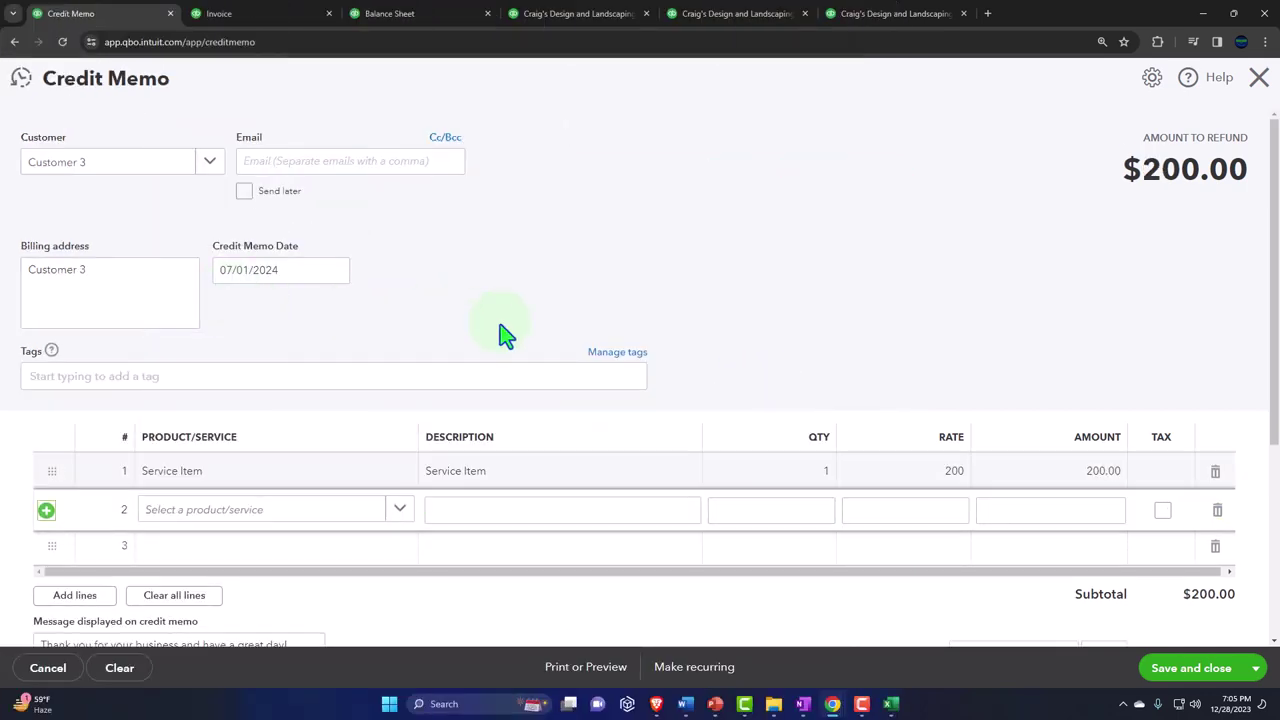
Start adding a new item named Bad Debt from the credit memo's second line, with Service as its type.
scroll(500, 330, "down", 1)
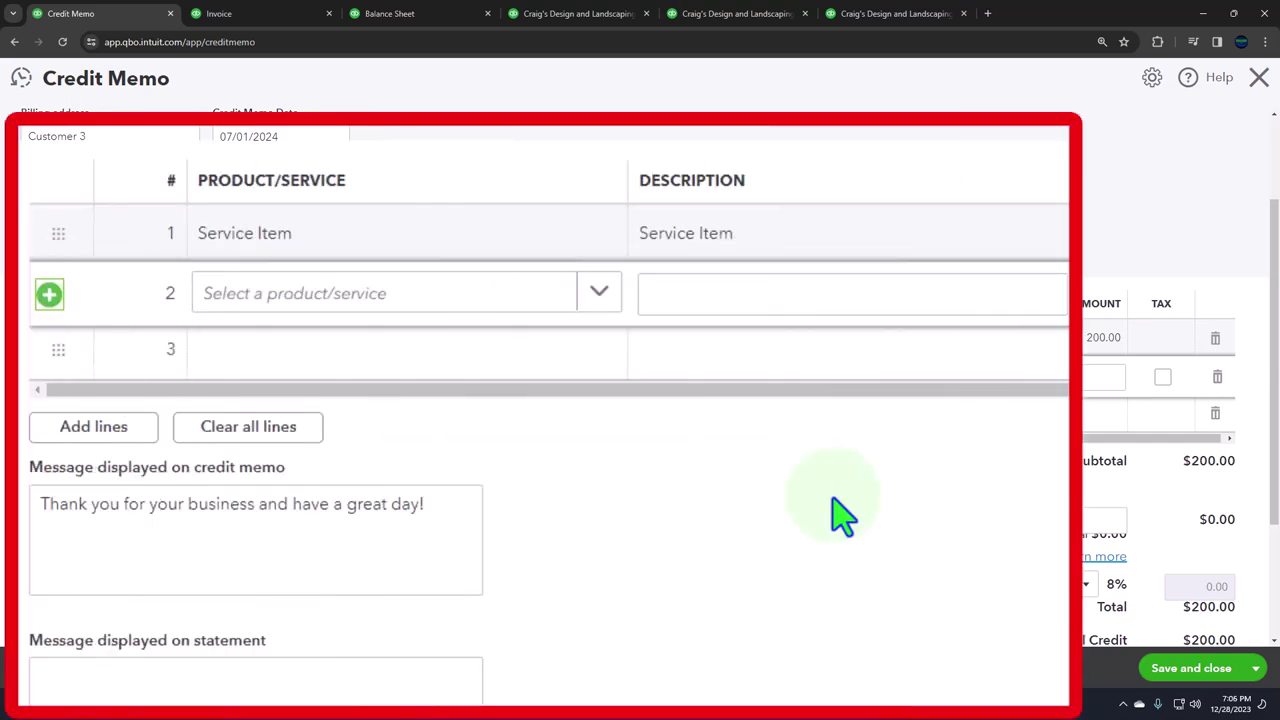
left_click(201, 375)
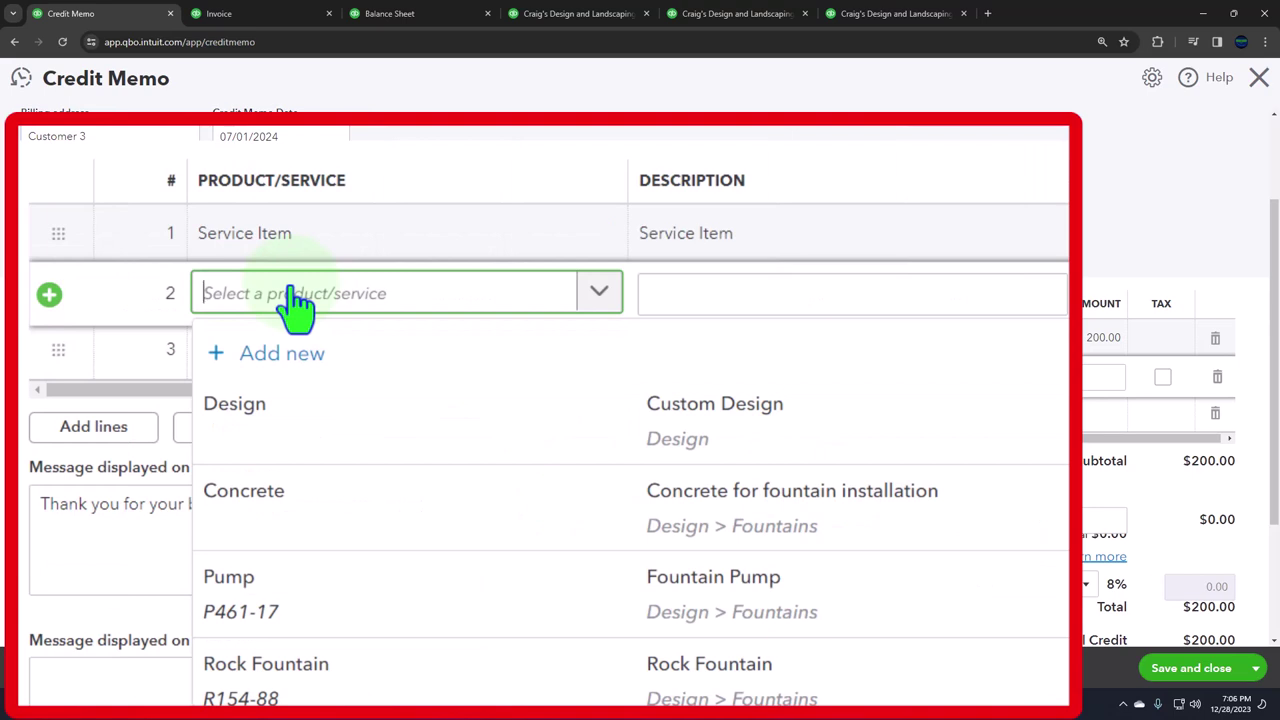
type("Bad Debt")
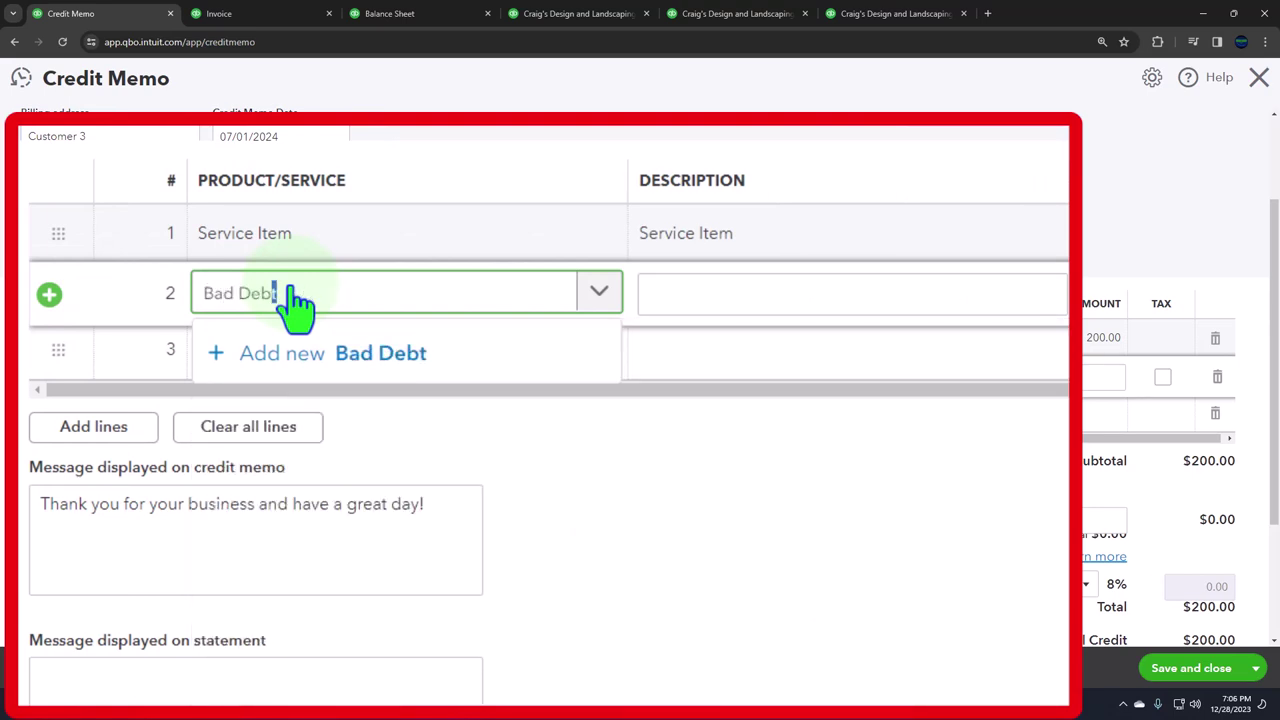
triple_click(297, 300)
key("BackSpace")
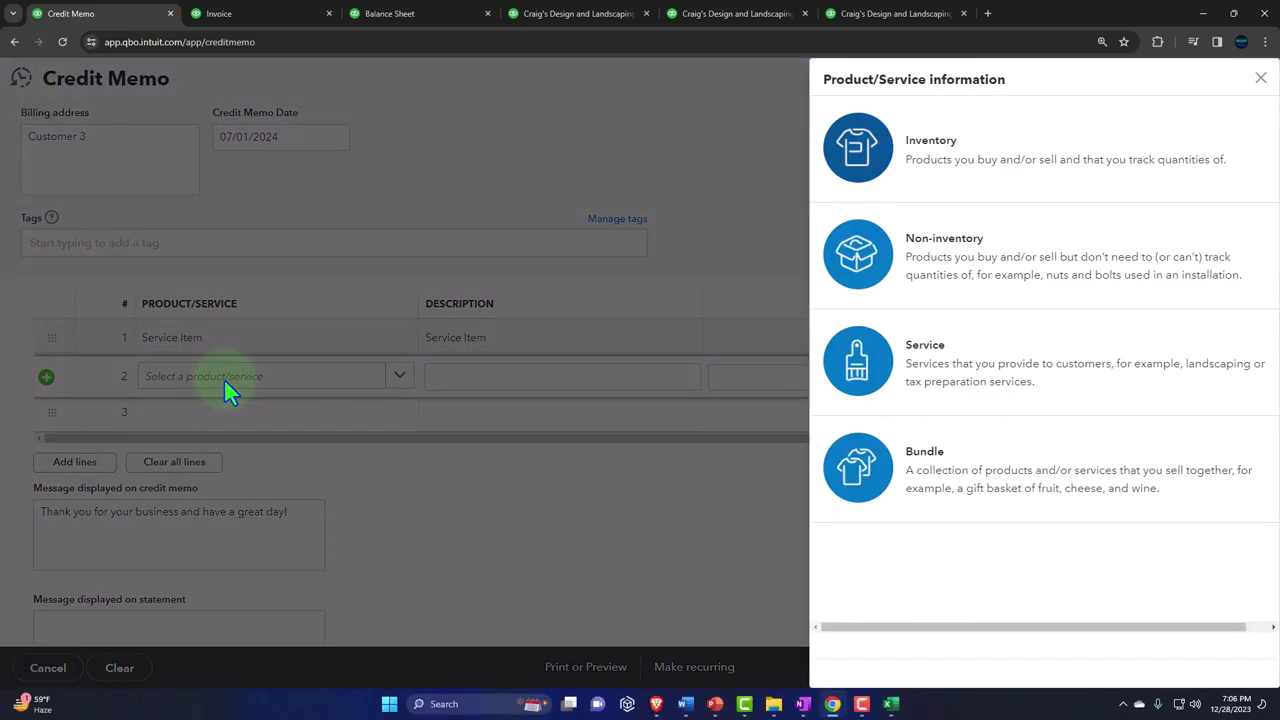
left_click(960, 370)
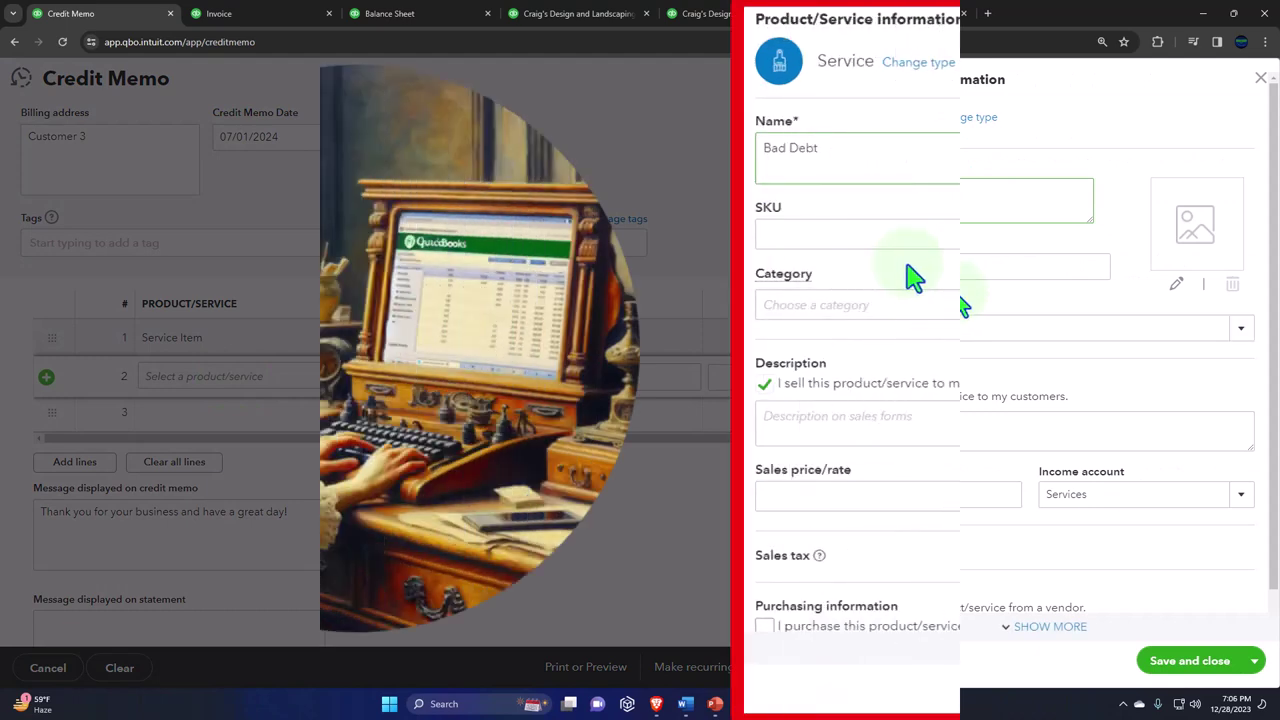
Enter Bad Debt as the new item's description for sales forms, leaving its sales price empty.
left_click(917, 432)
type("Bad Debt")
scroll(855, 390, "down", 1)
left_click(846, 400)
scroll(1100, 385, "down", 1)
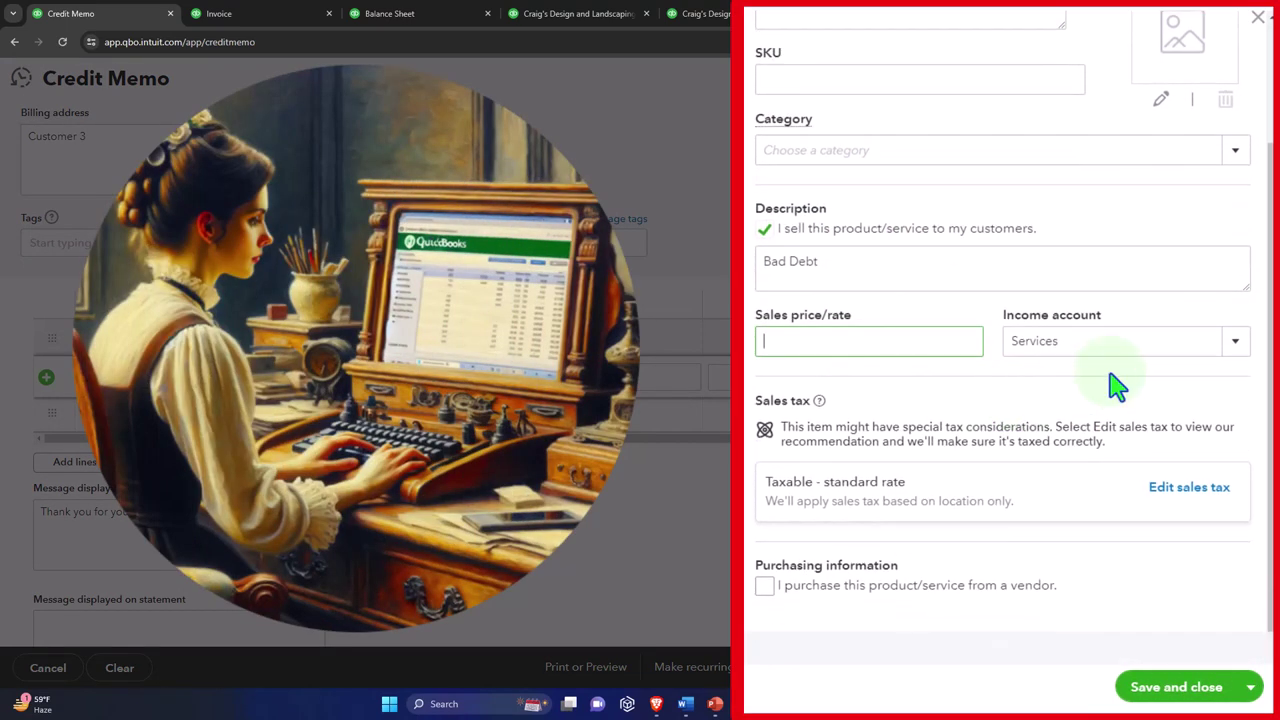
Create an Expenses account with detail type Bad Debts as the item's income account, and save both the account and the item.
left_click(1235, 341)
scroll(1112, 532, "up", 1)
scroll(1112, 532, "up", 10)
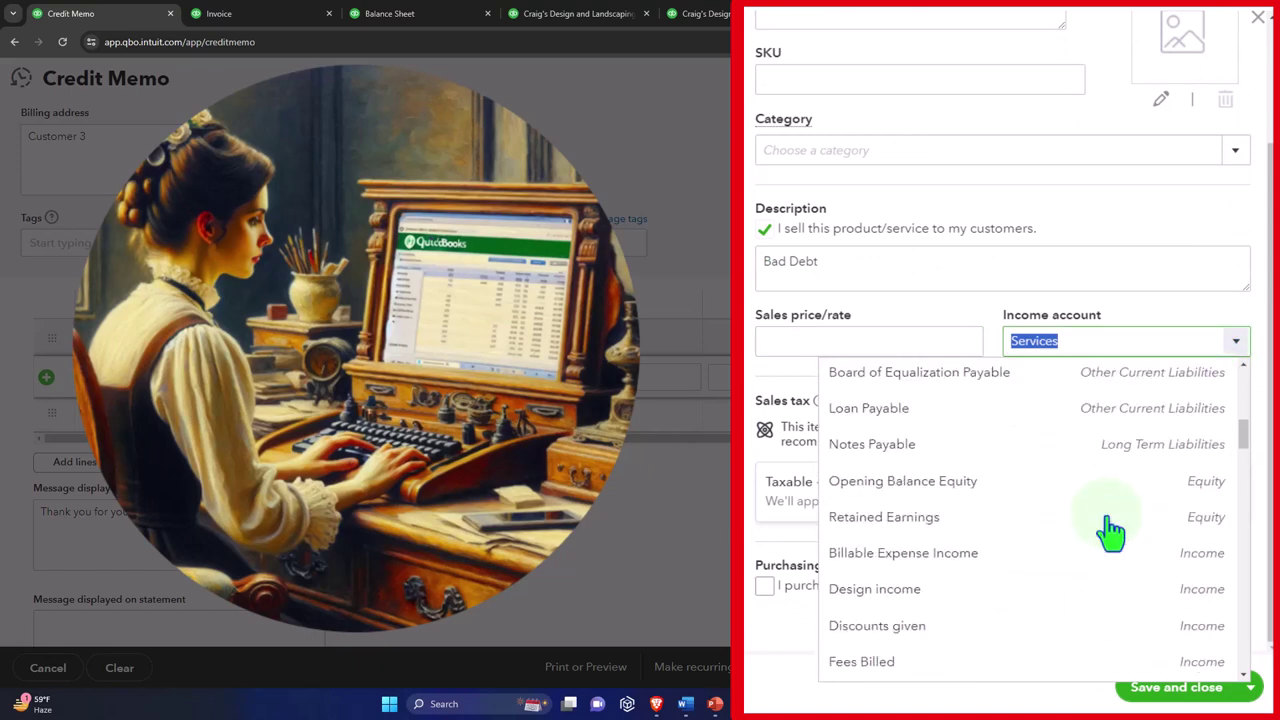
left_click(957, 390)
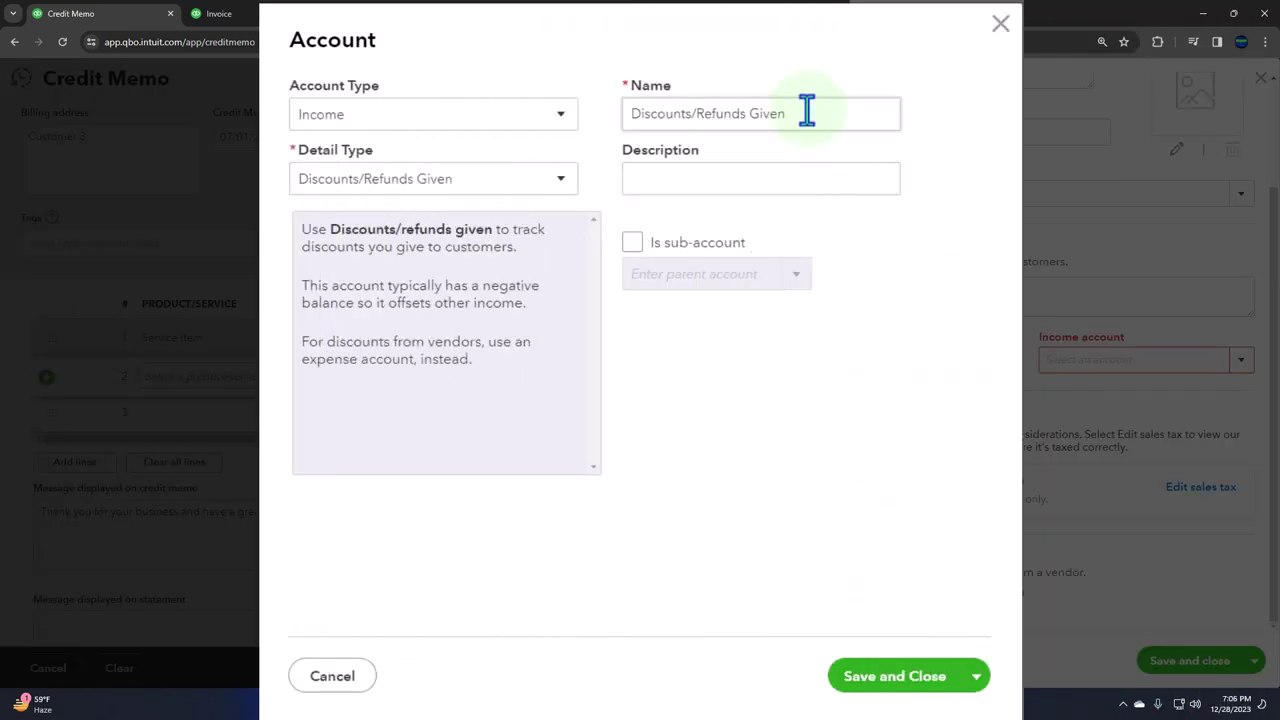
left_click(560, 180)
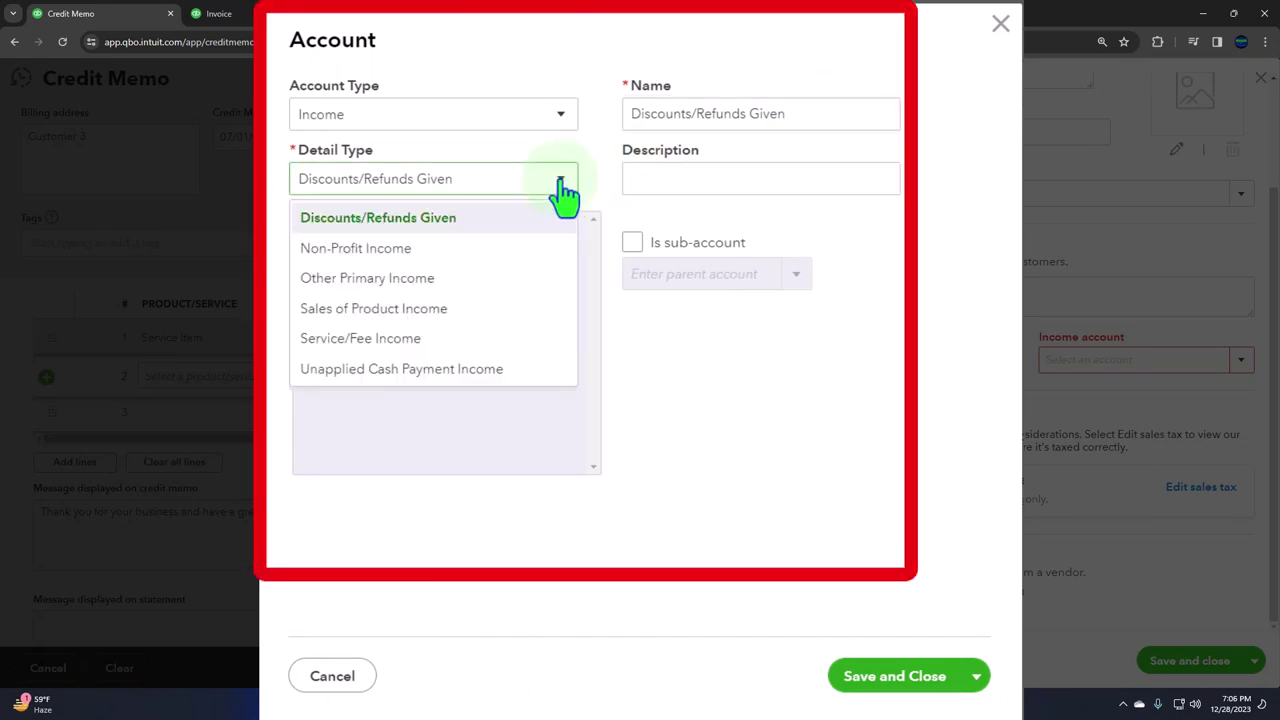
left_click(548, 118)
scroll(473, 336, "down", 2)
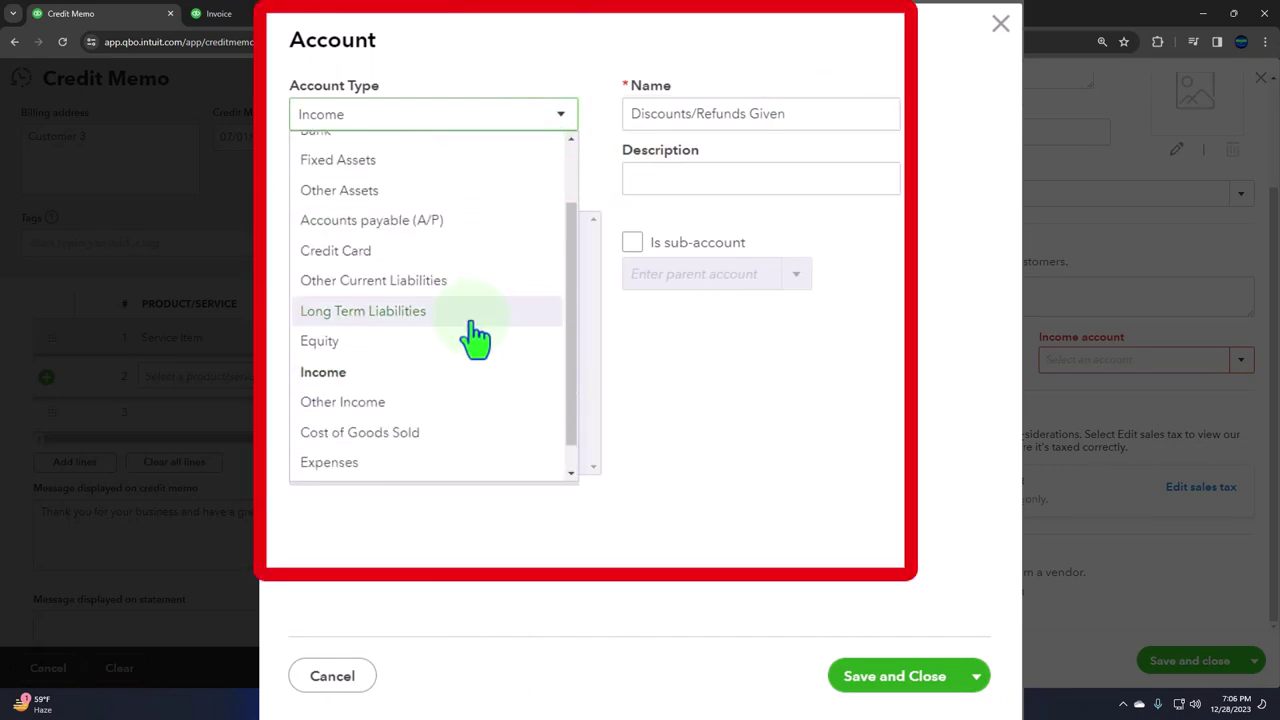
scroll(475, 338, "down", 1)
left_click(385, 436)
left_click(537, 185)
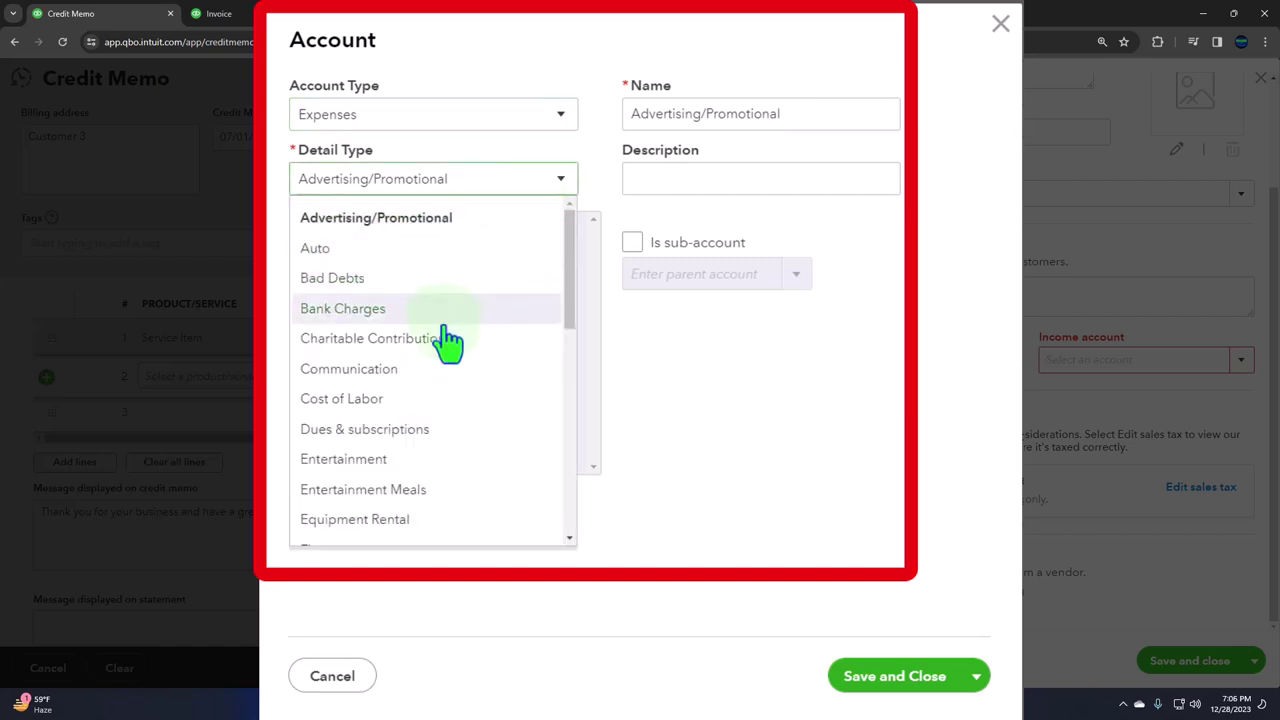
left_click(412, 282)
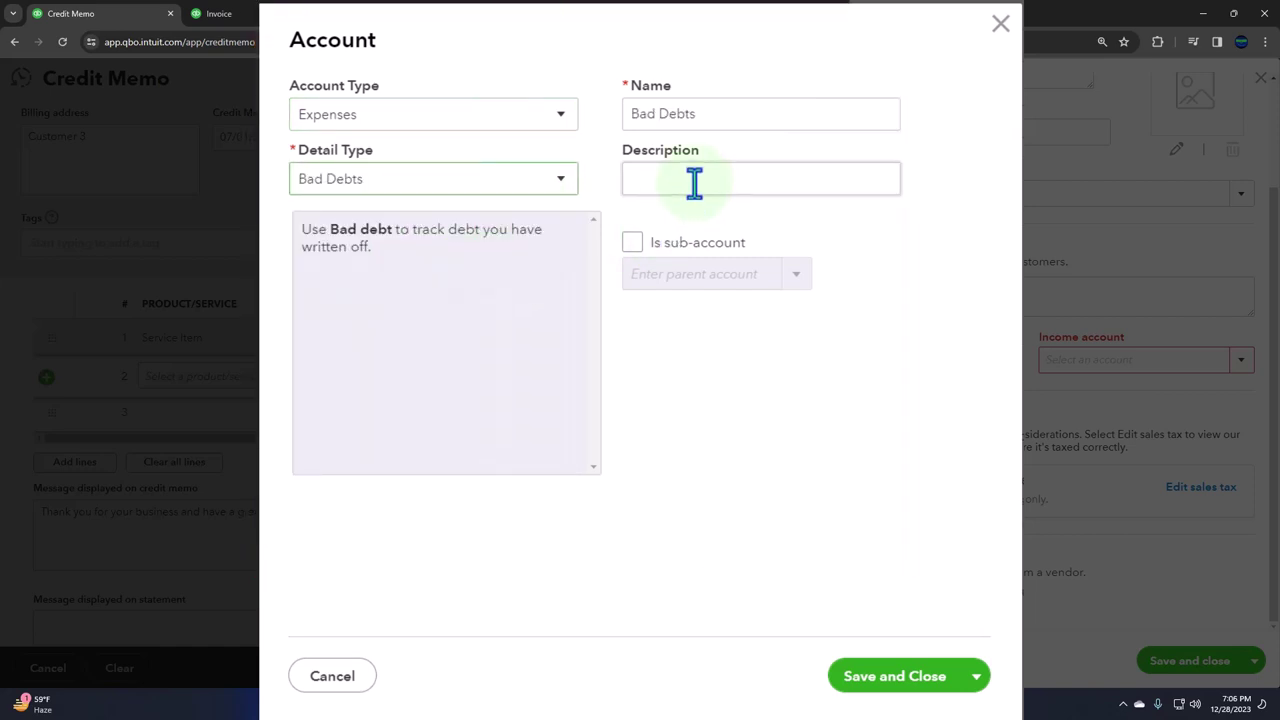
left_click(893, 680)
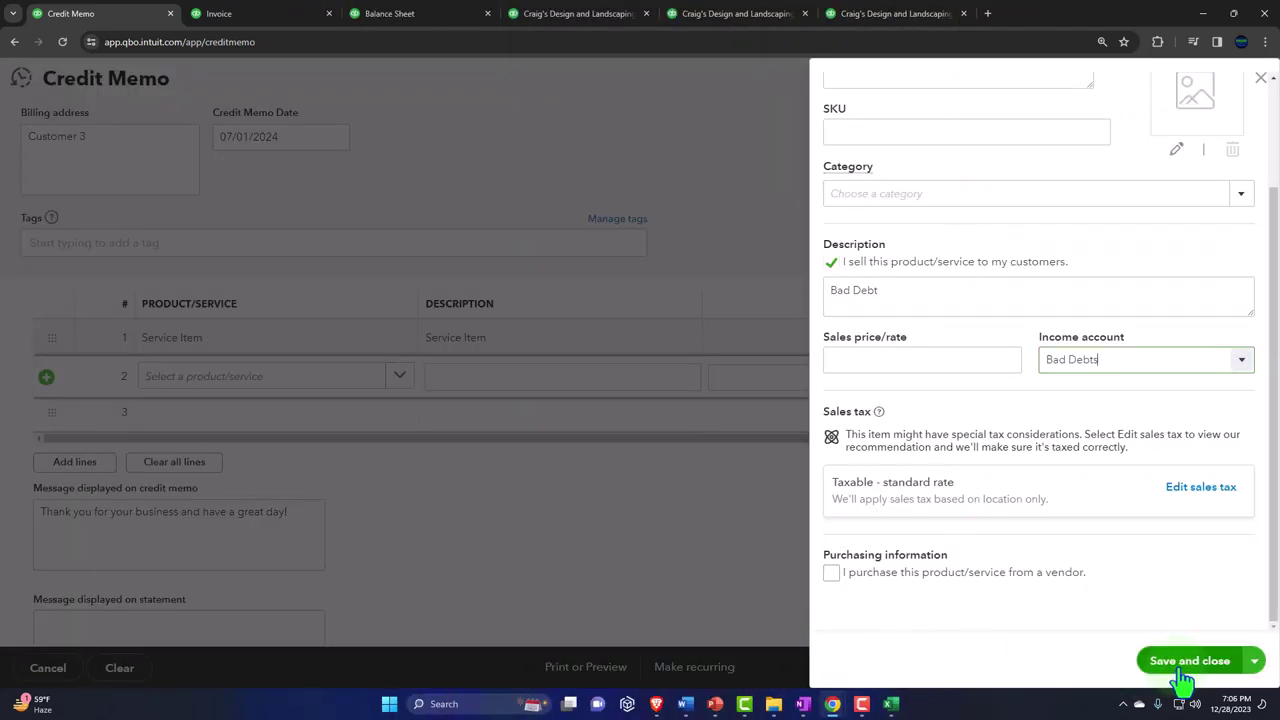
left_click(1186, 664)
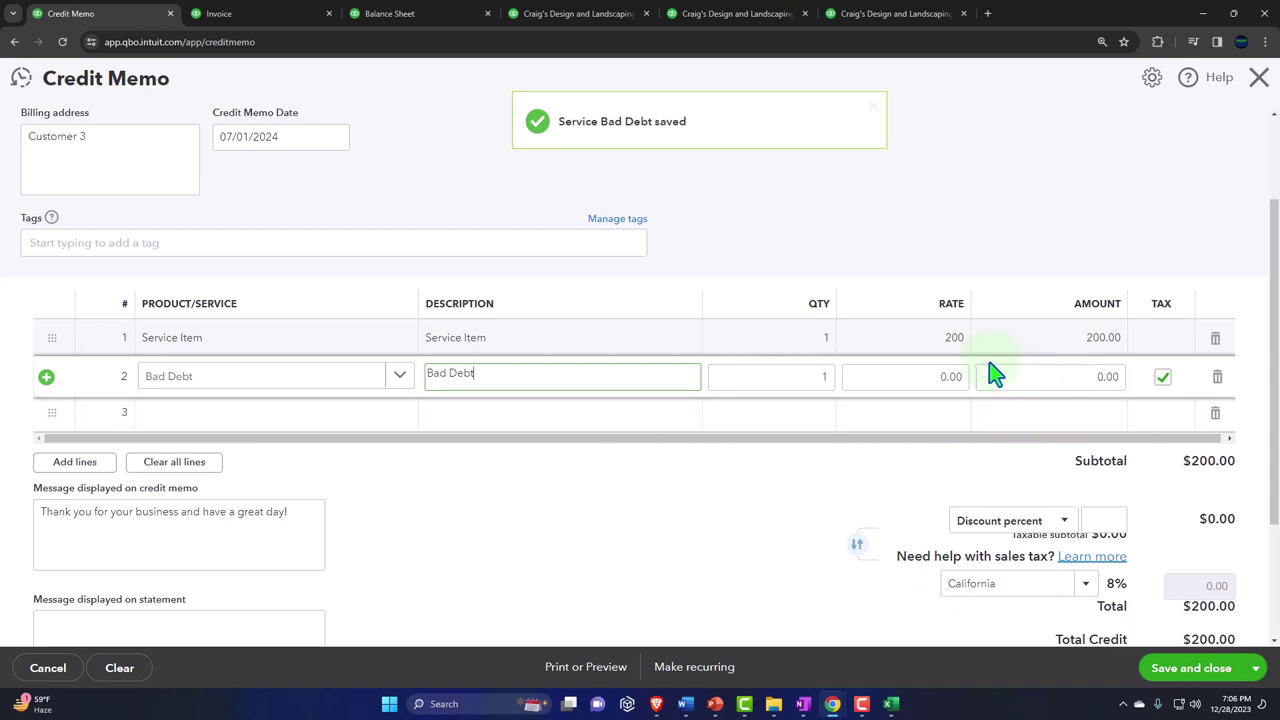
Set the Service Item rate to 0 and the Bad Debt rate to 200 on the credit memo, and make the Bad Debt line non-taxable.
left_click(919, 337)
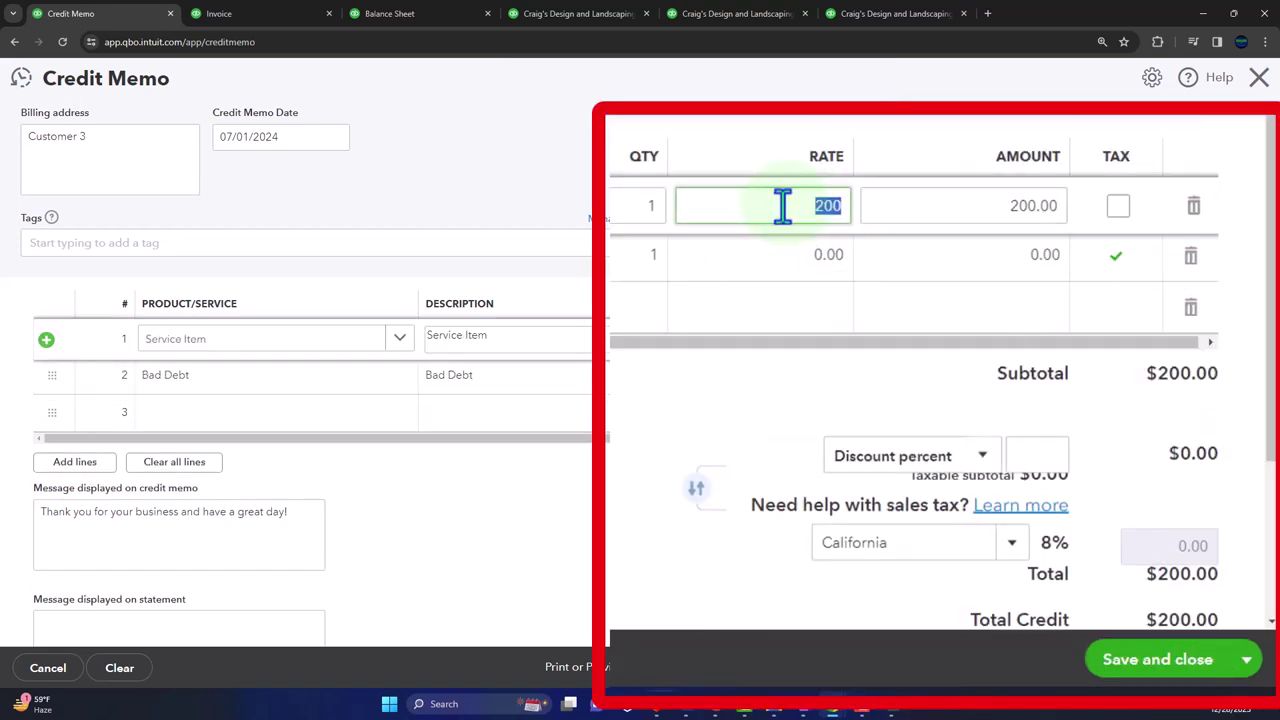
left_click(768, 268)
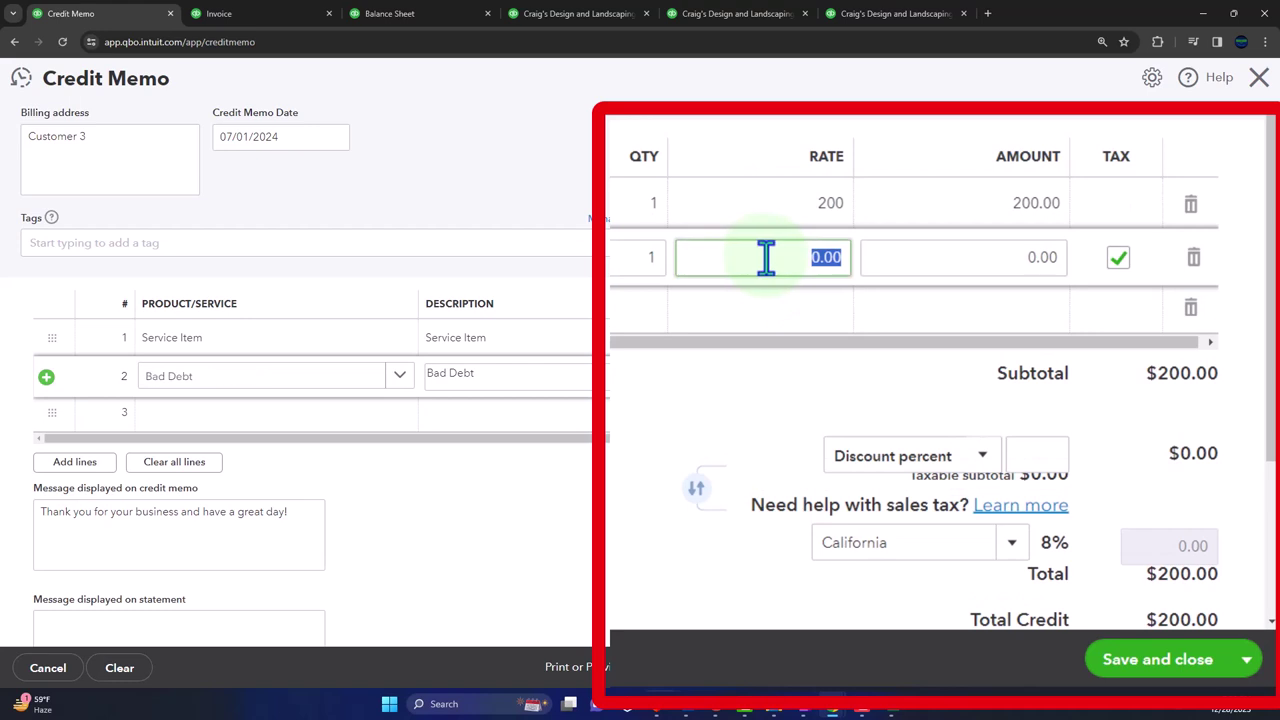
left_click(792, 206)
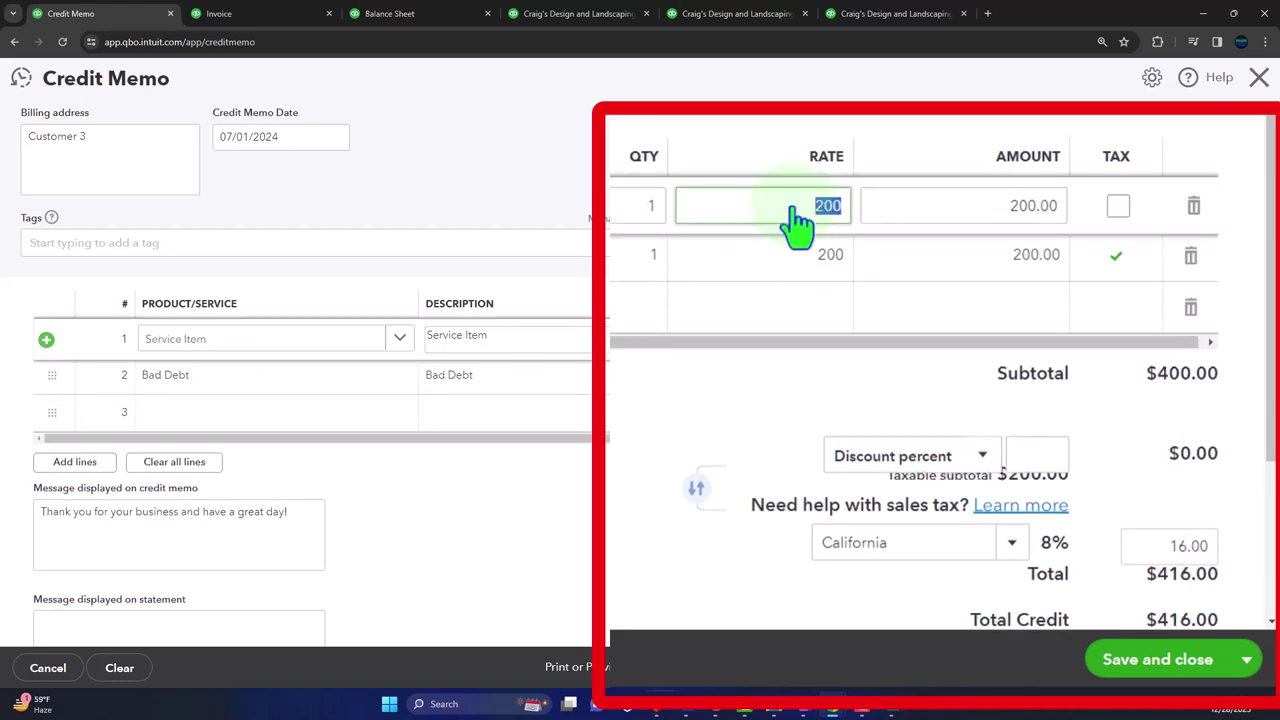
key("Tab")
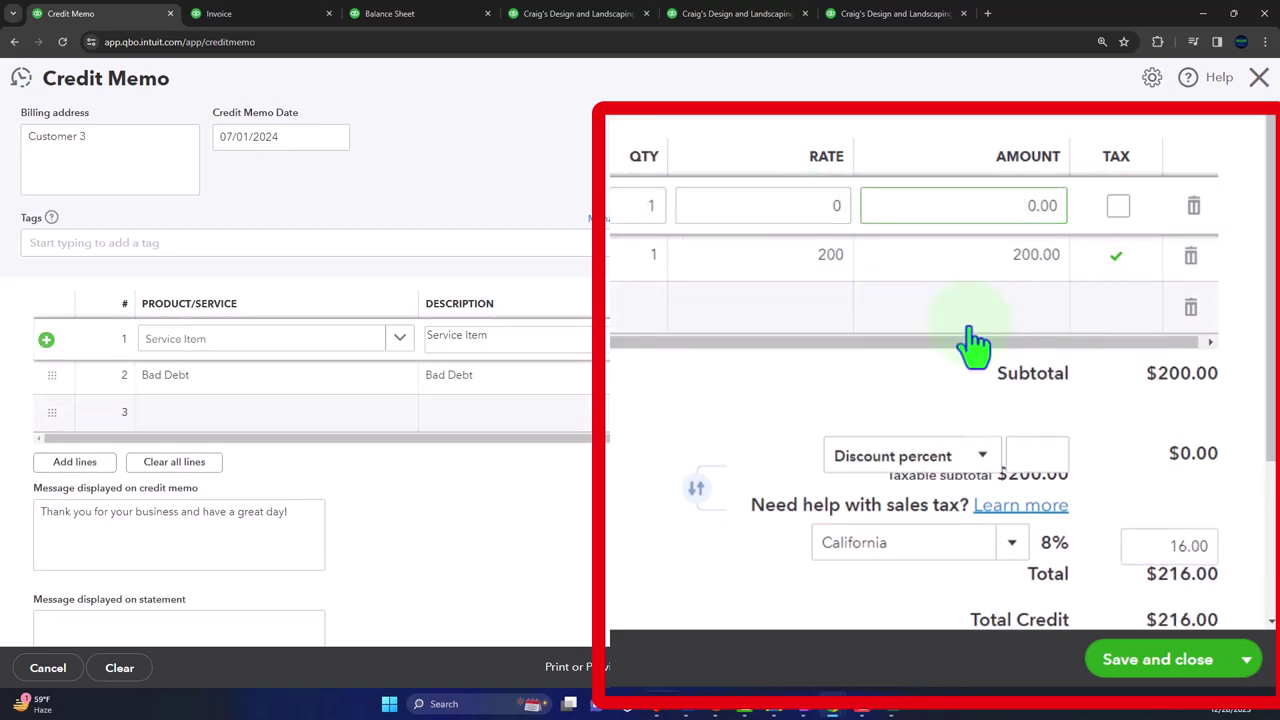
left_click(945, 275)
left_click(1115, 257)
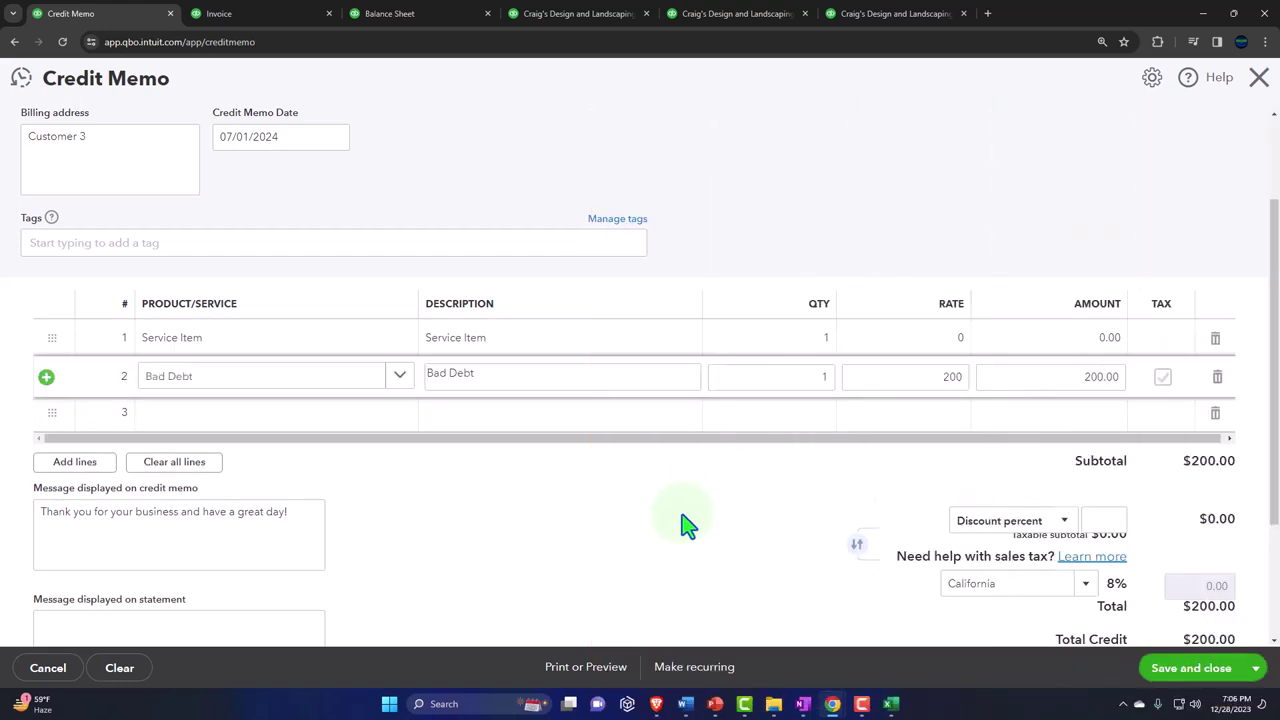
left_click(680, 527)
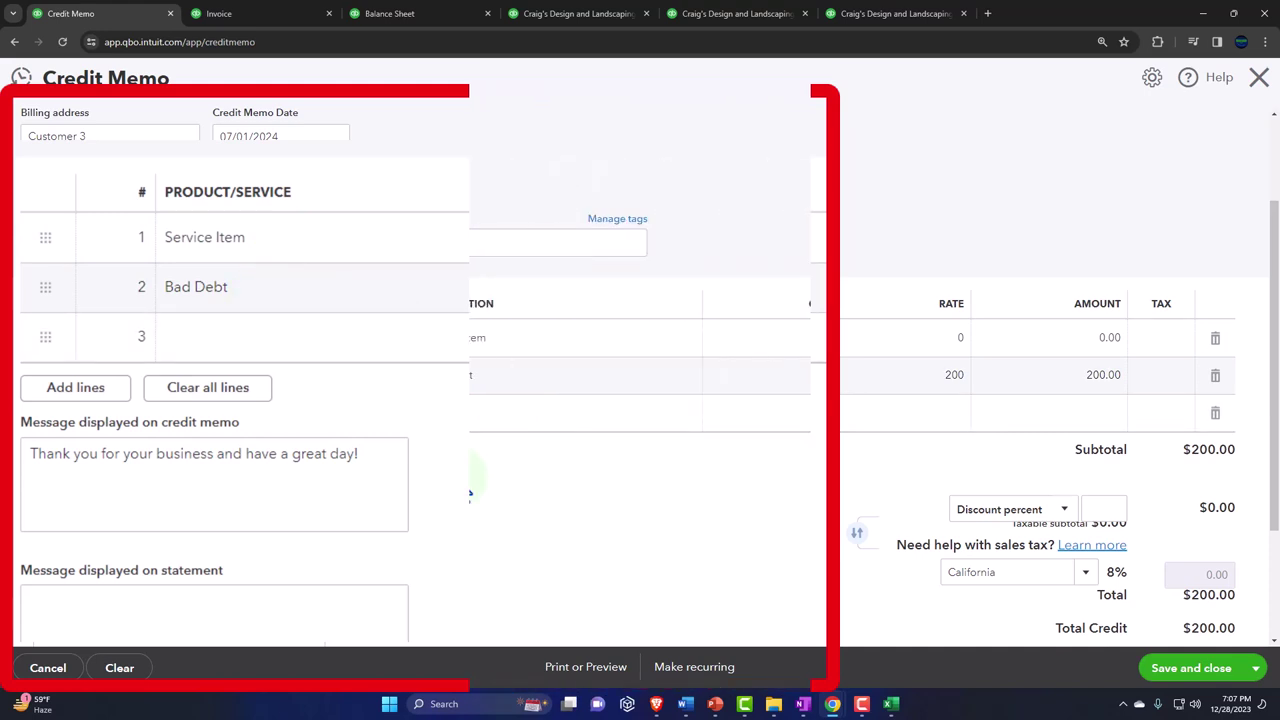
Switch to the Excel workbook to examine the Bad Debt Expense and Accounts Receivable entry on sheet 1420, and return to the credit memo.
left_click(891, 704)
left_click_drag(1125, 667, 1025, 667)
left_click_drag(277, 344, 399, 367)
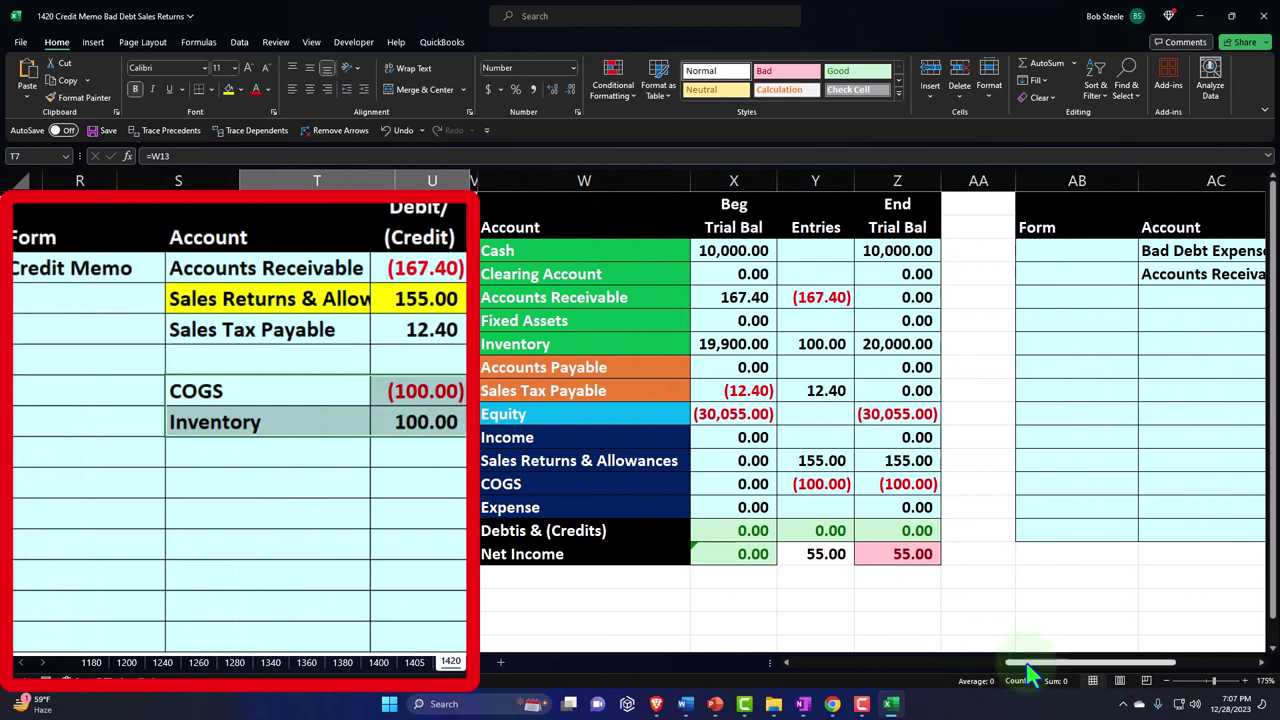
left_click_drag(1020, 663, 1150, 680)
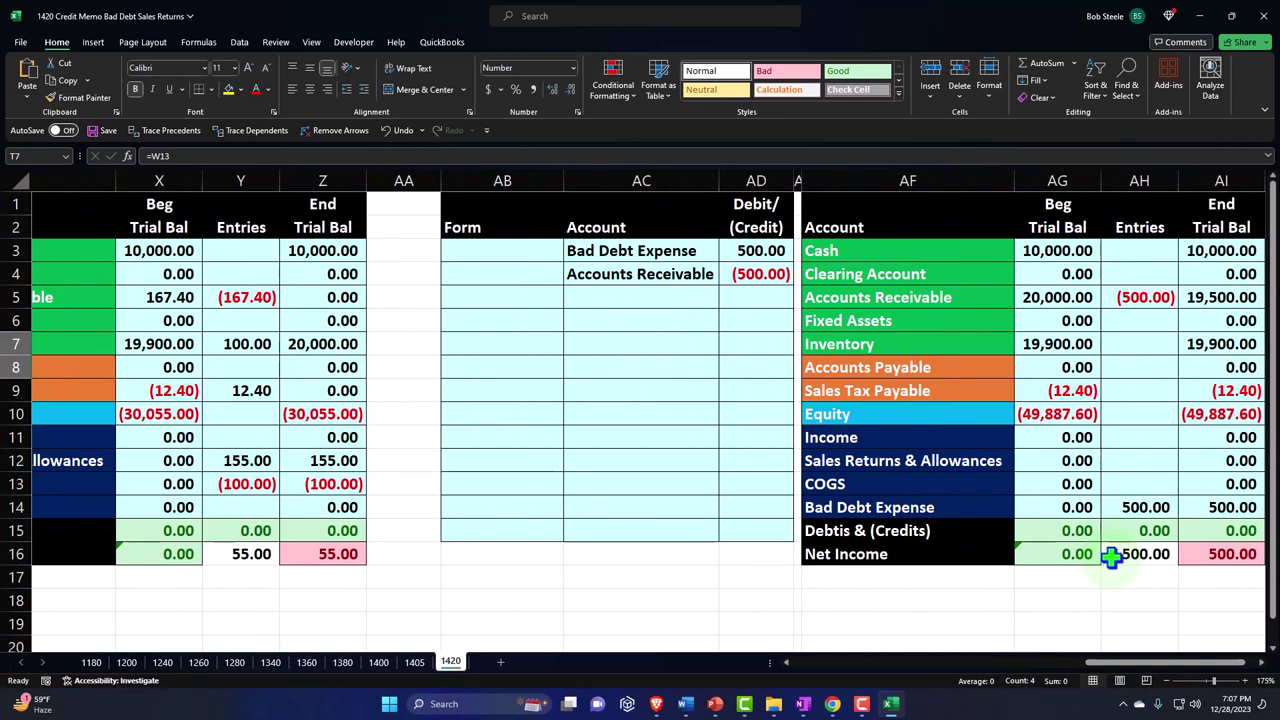
key("alt+Tab")
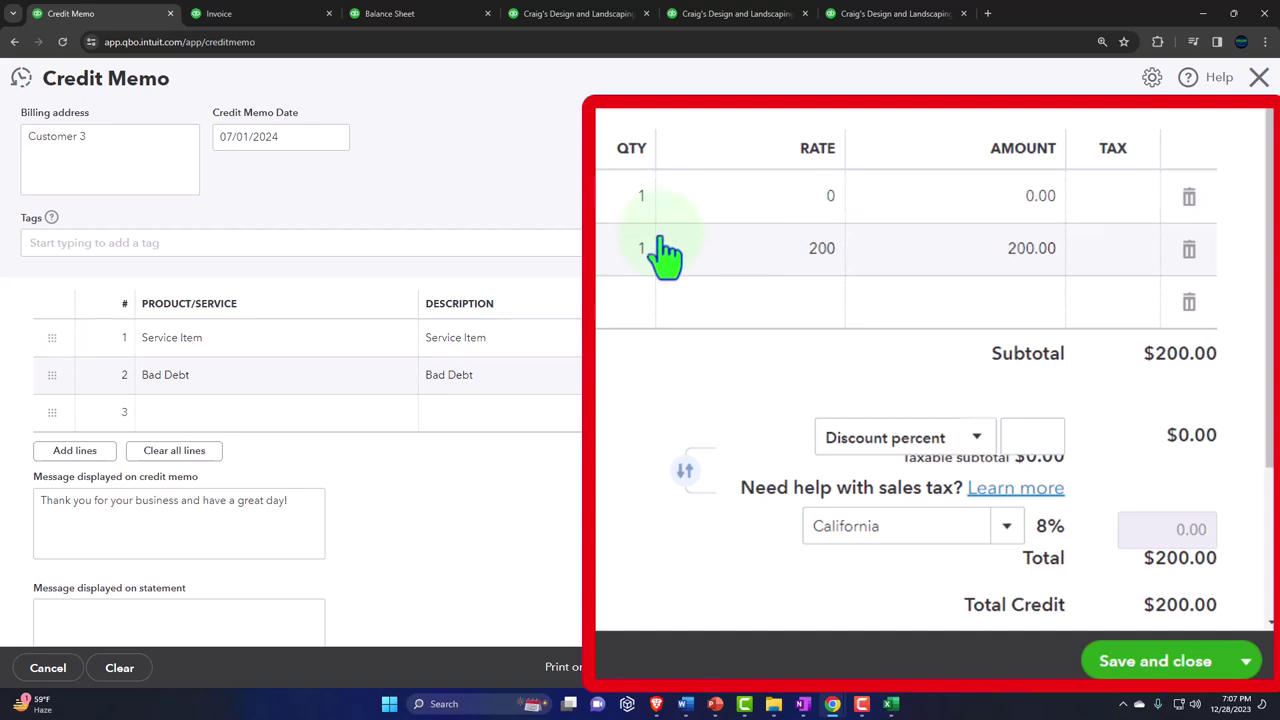
Save and close the credit memo, and close the browser tab holding the Customer 3 invoice.
left_click(1175, 668)
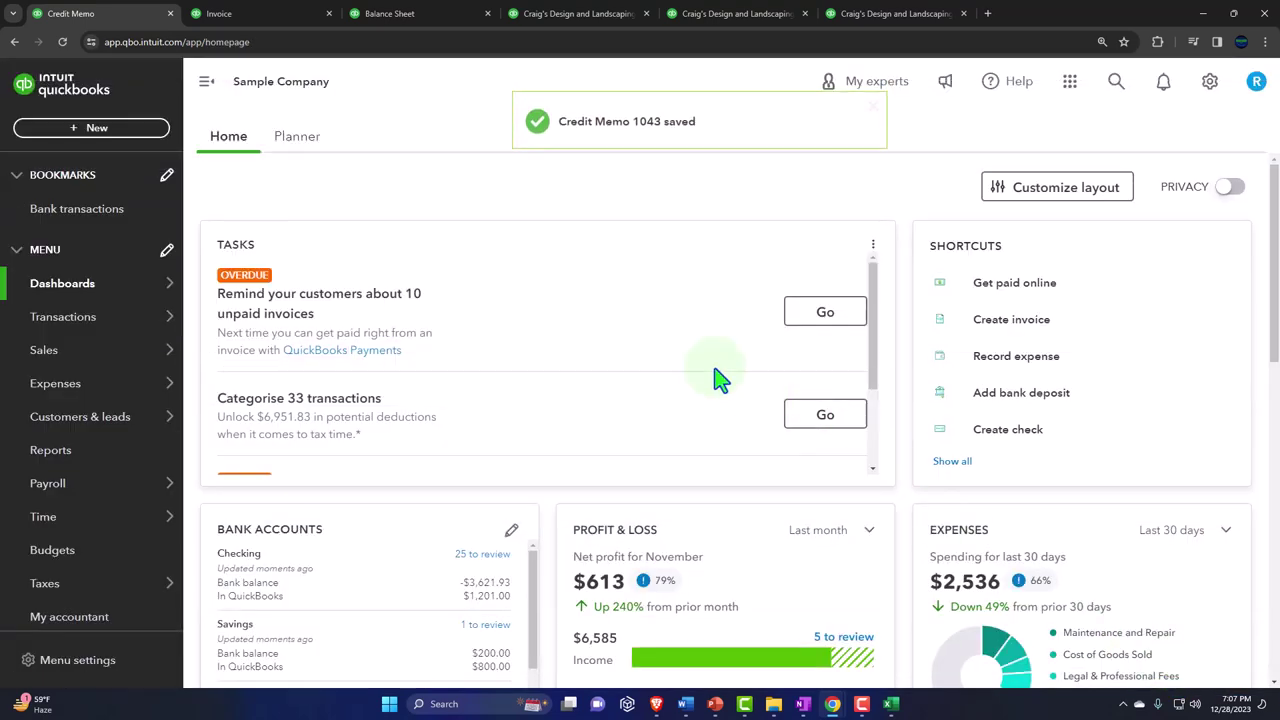
left_click(309, 18)
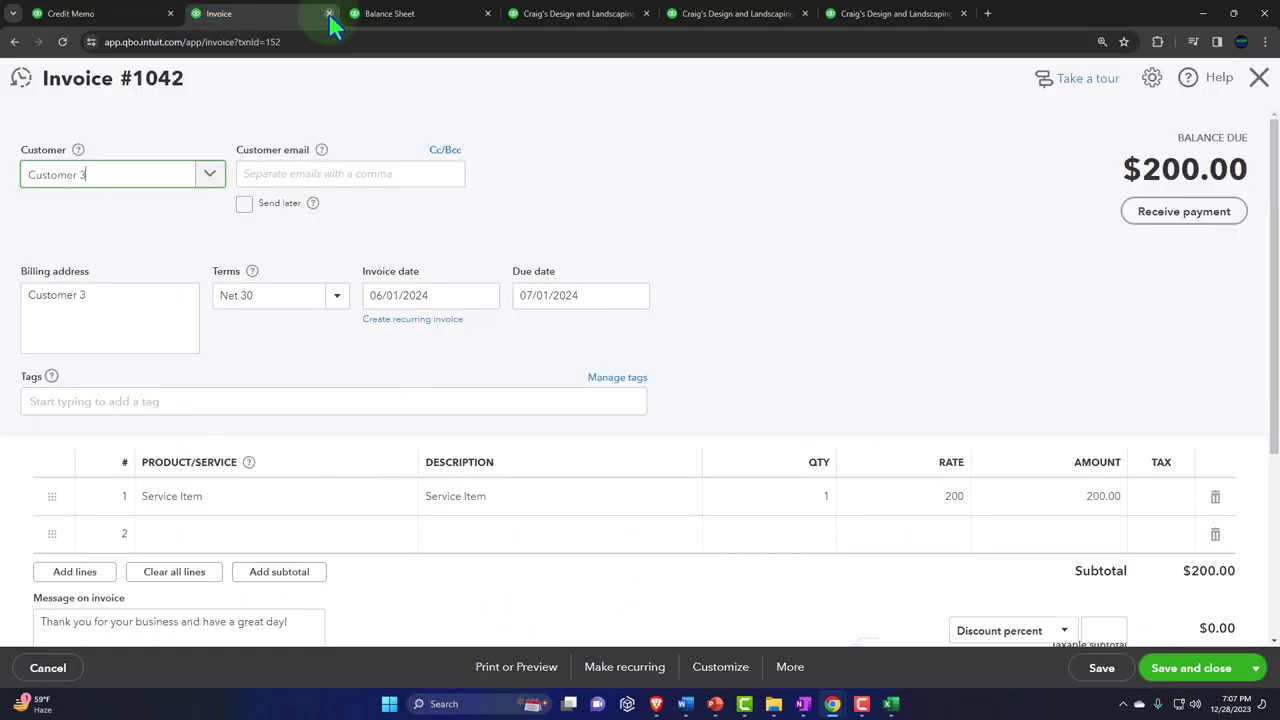
left_click(329, 15)
Rerun the Balance Sheet, examine the transactions behind Accounts Receivable (A/R), and return to the report.
scroll(334, 360, "up", 3)
left_click(740, 196)
scroll(590, 345, "down", 2)
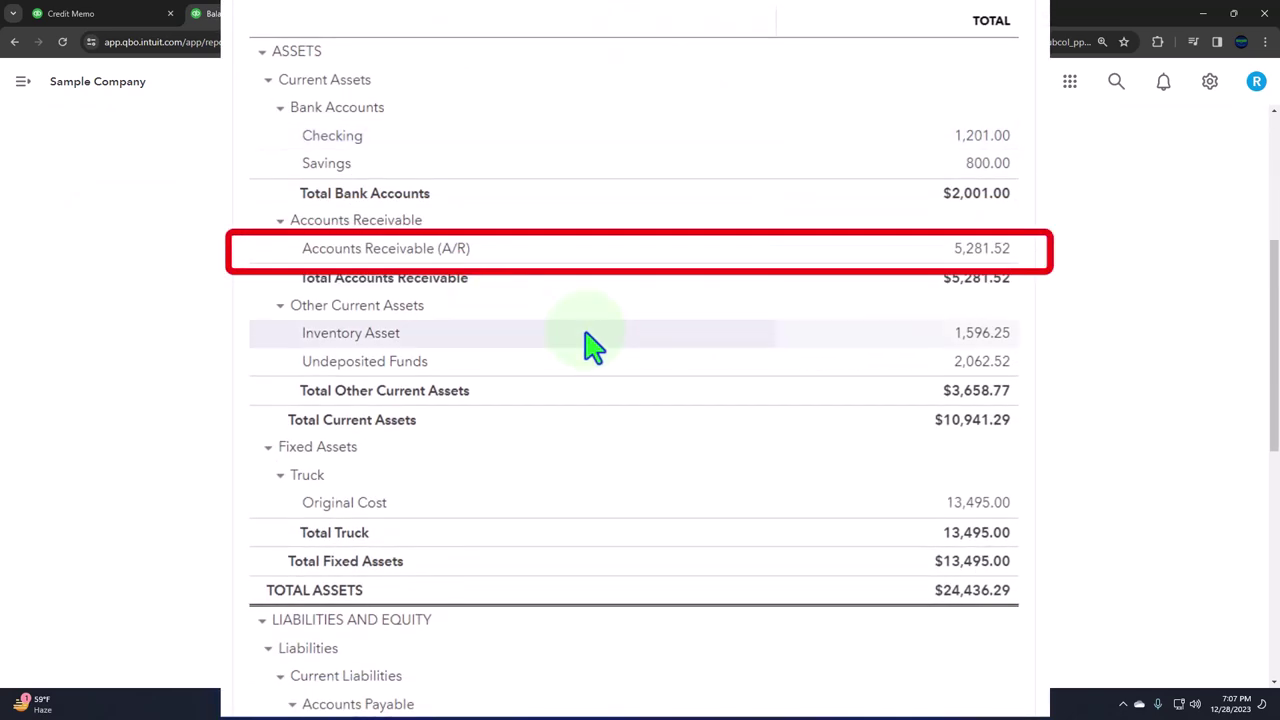
left_click(975, 258)
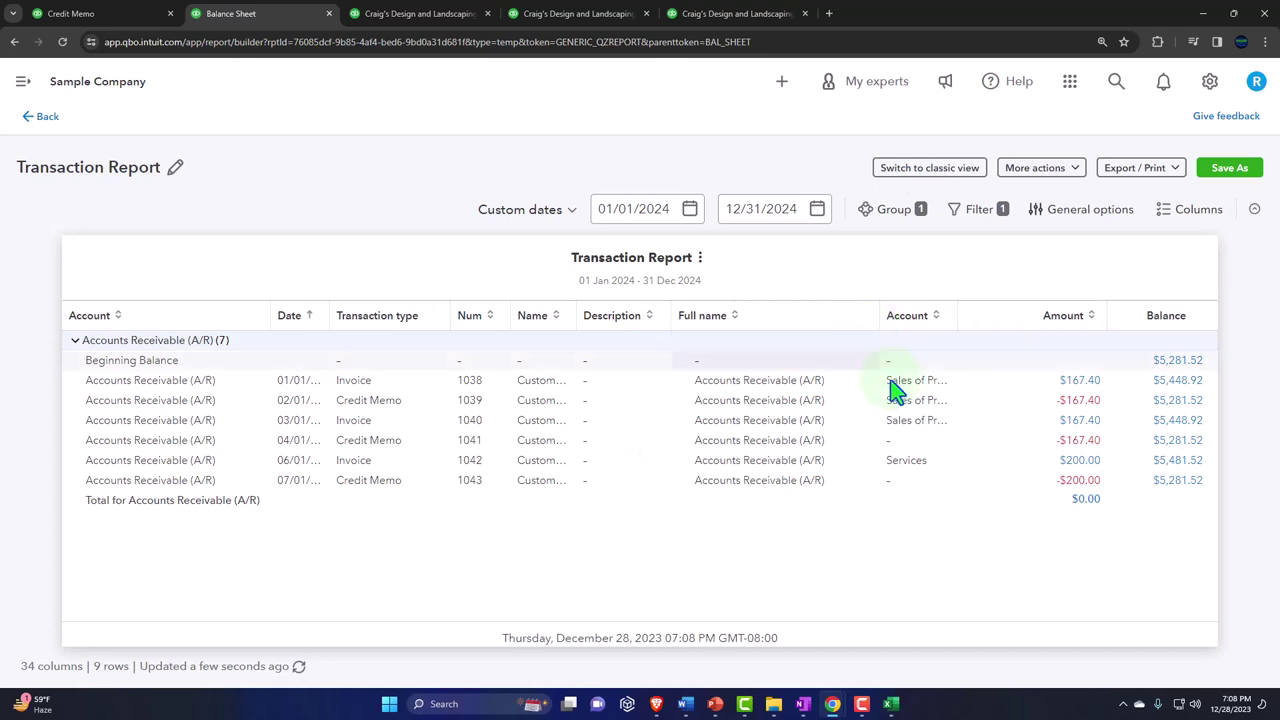
left_click(44, 116)
Rerun the 2024 Profit and Loss report and examine the Services income and Bad Debts expense lines.
left_click(395, 20)
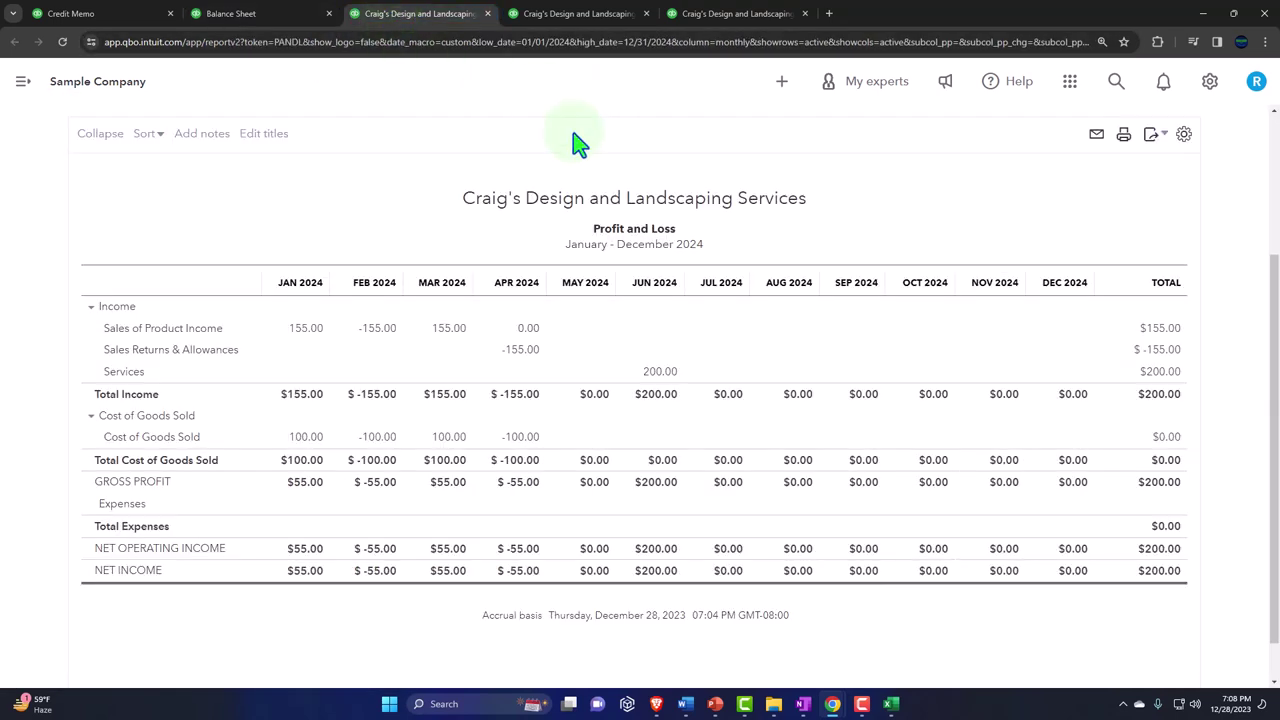
scroll(594, 125, "up", 2)
left_click(728, 195)
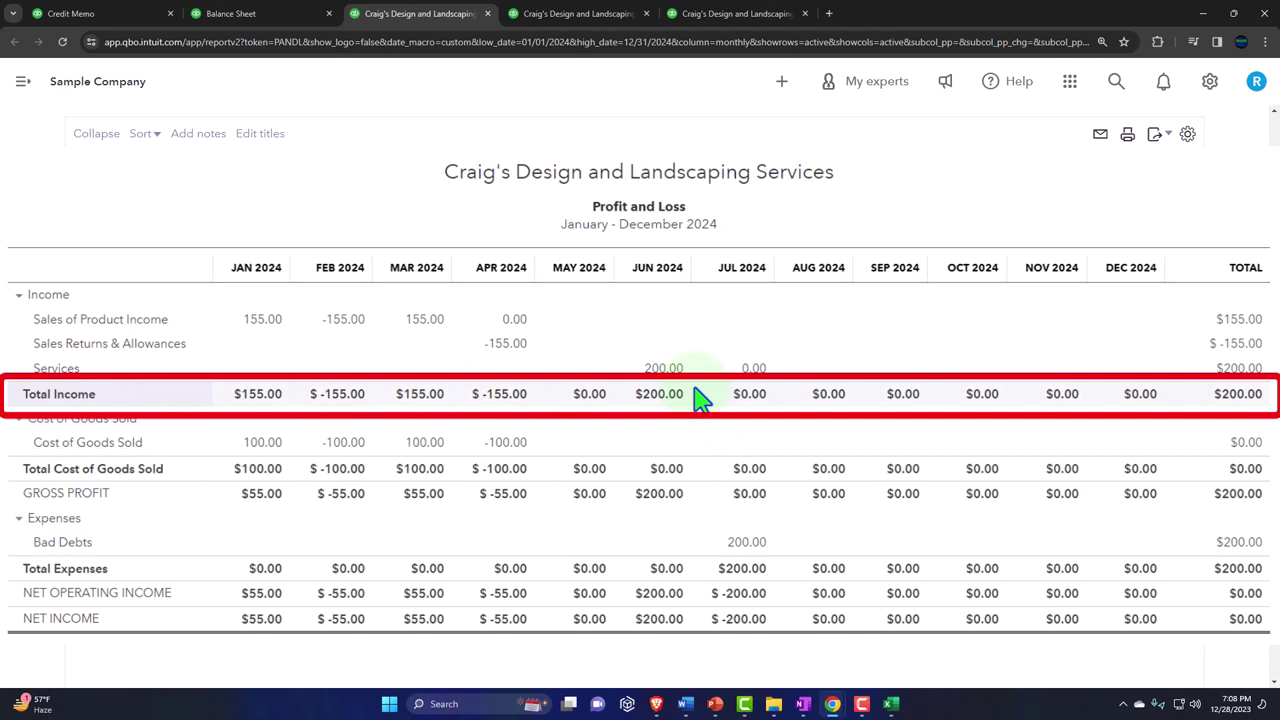
left_click(735, 541)
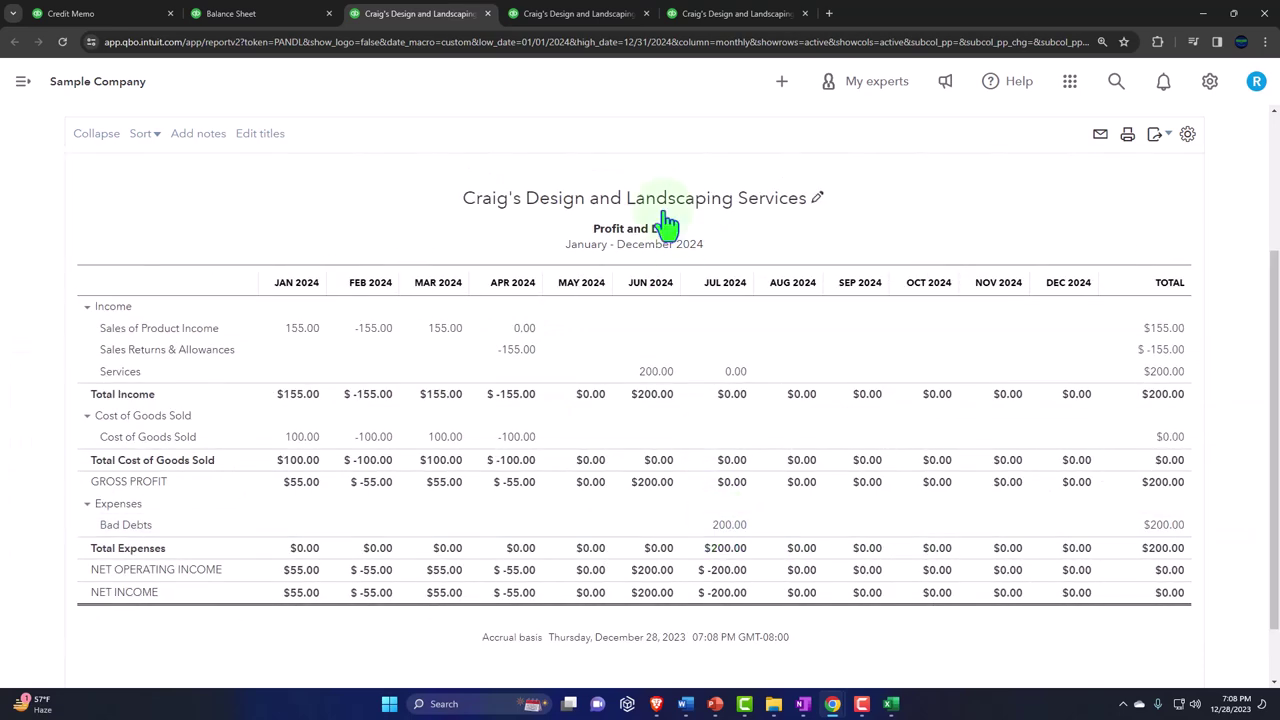
Look through the Customer Balance Detail report to check the customers' open balances.
left_click(565, 14)
scroll(737, 343, "up", 3)
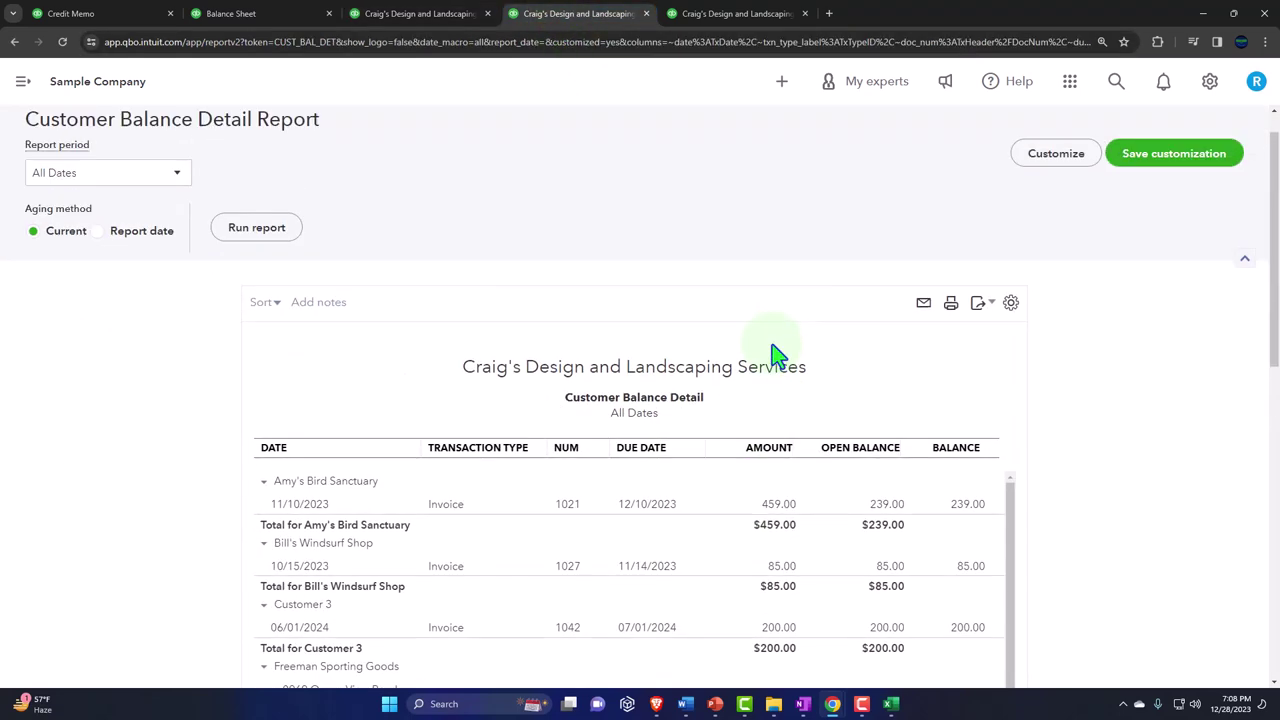
scroll(778, 355, "up", 2)
scroll(197, 390, "down", 3)
scroll(471, 357, "down", 4)
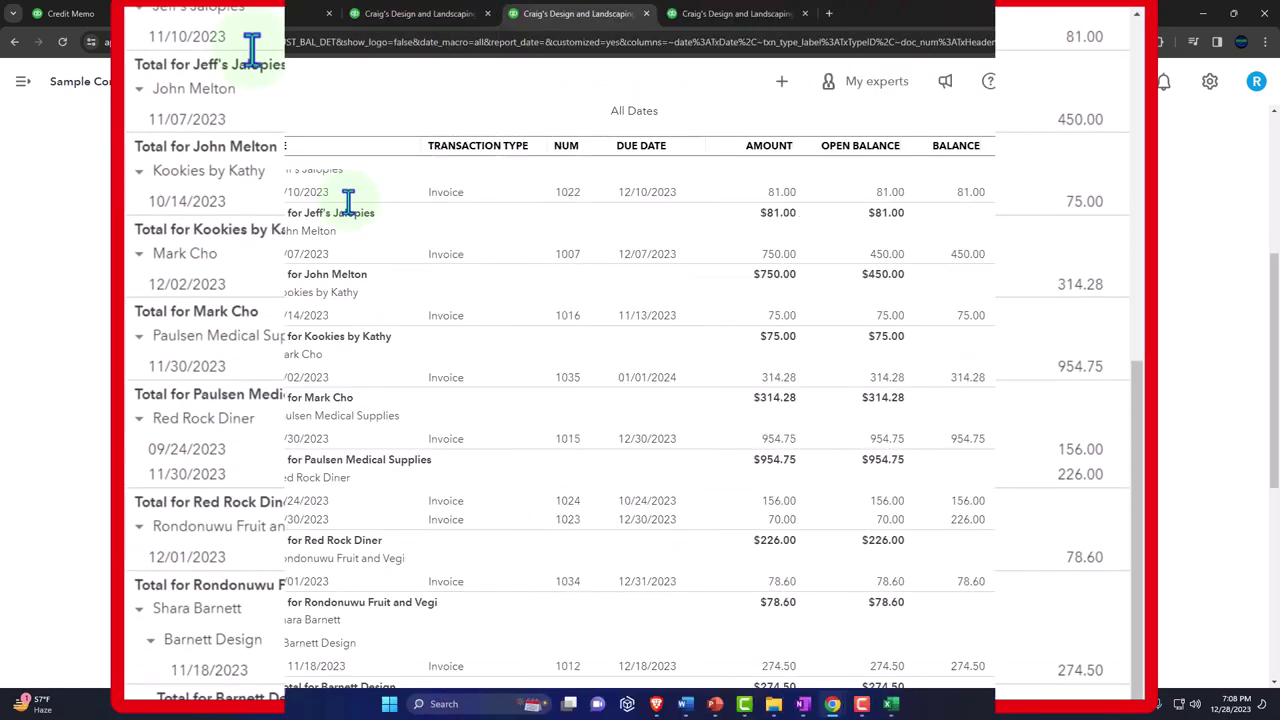
Open Customer 3's record from the sales customer list and examine its transaction list, collapsing the navigation menu for more room.
left_click(50, 13)
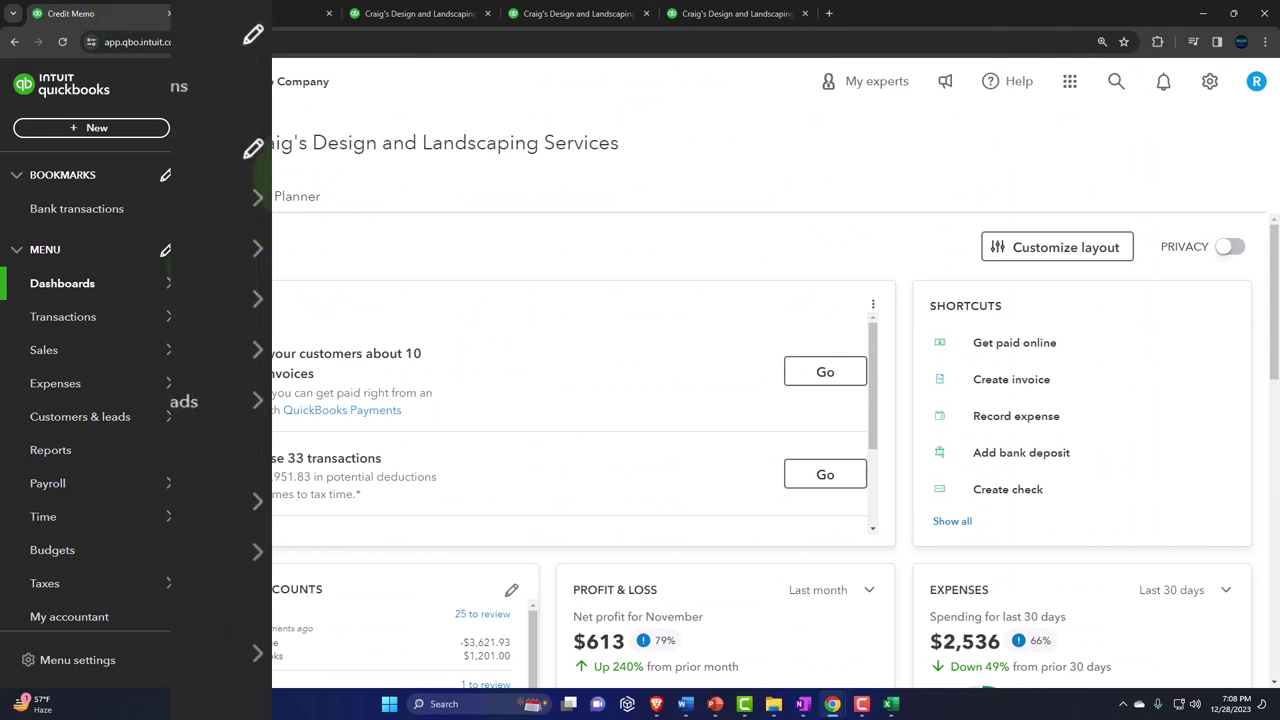
left_click(44, 350)
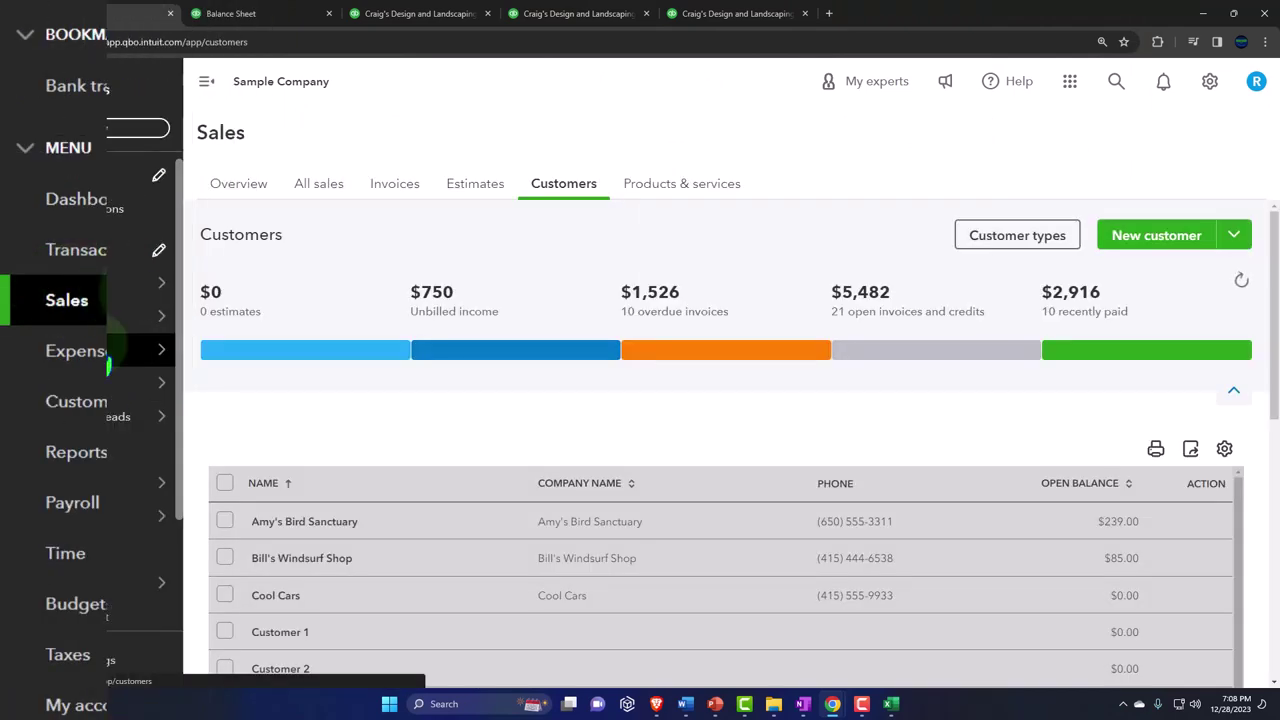
scroll(354, 371, "down", 3)
left_click(289, 515)
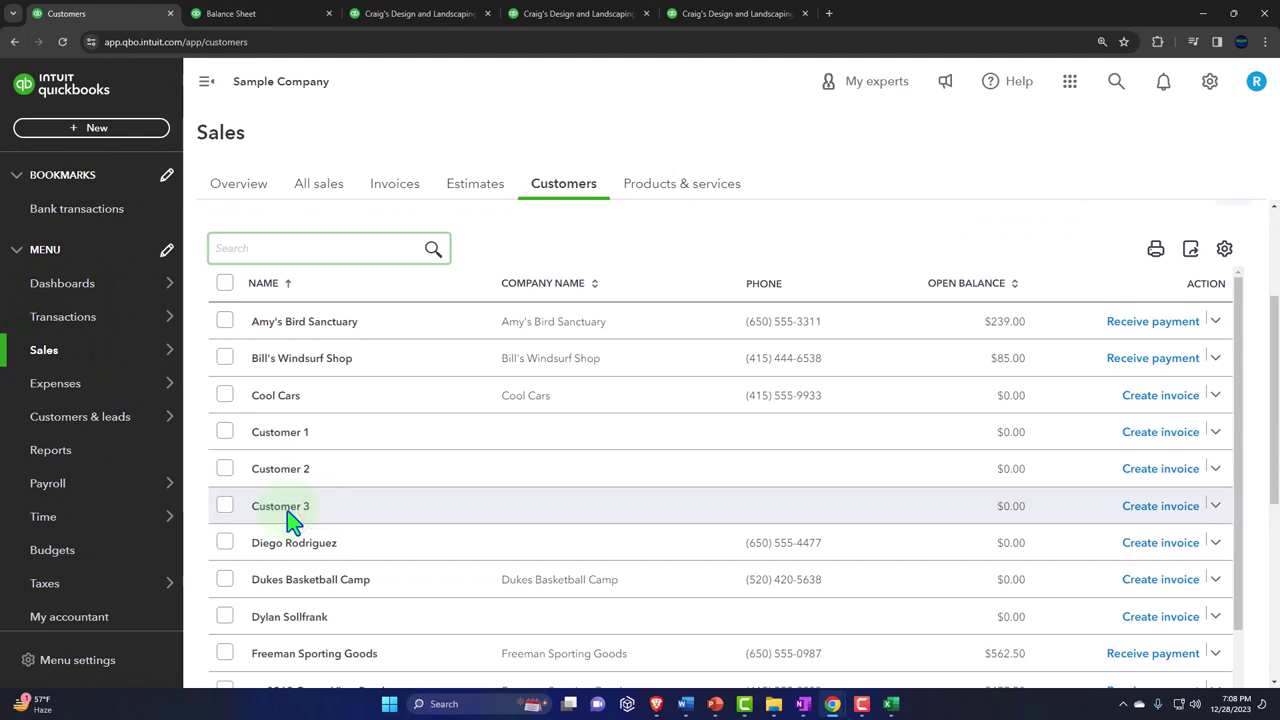
scroll(491, 471, "down", 2)
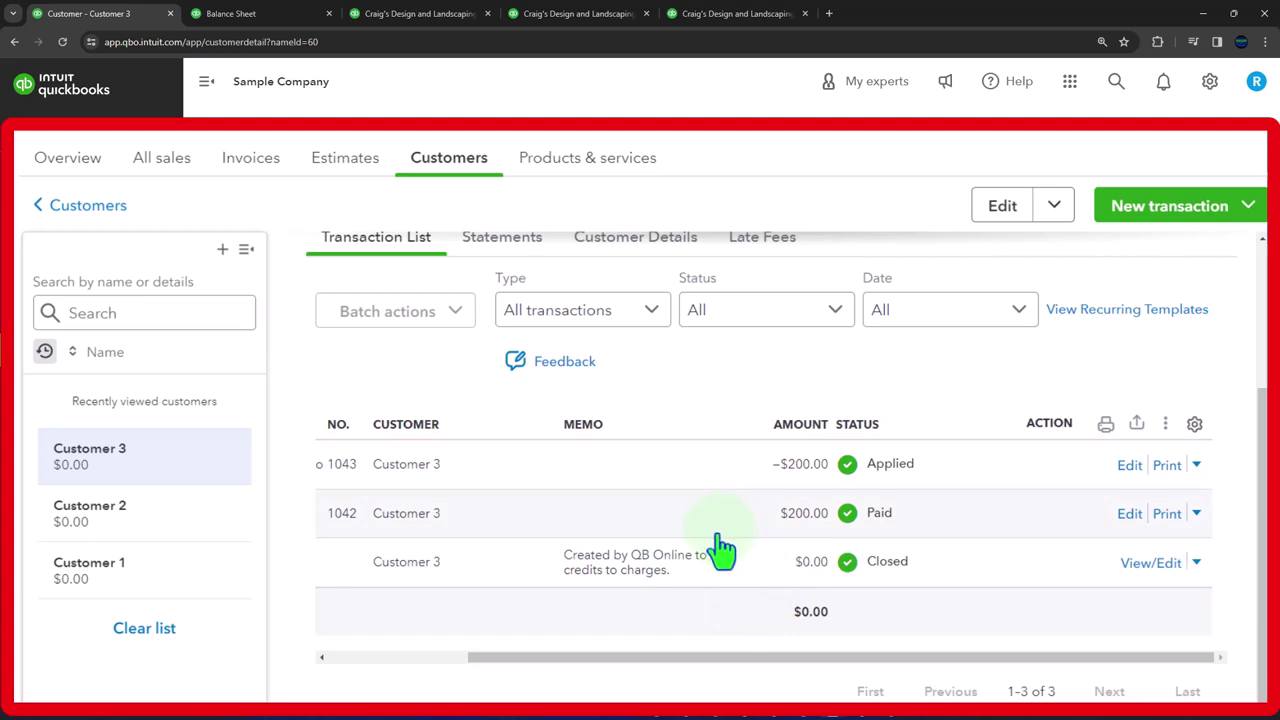
left_click_drag(604, 660, 398, 660)
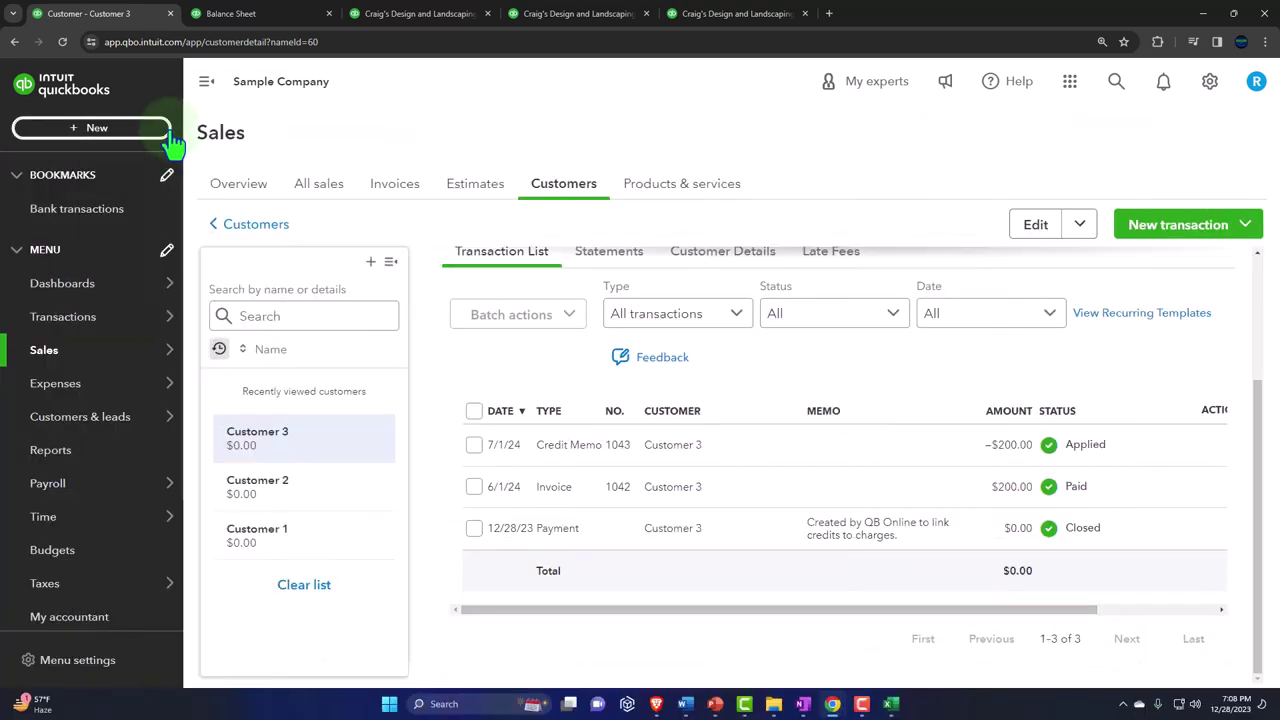
left_click(206, 81)
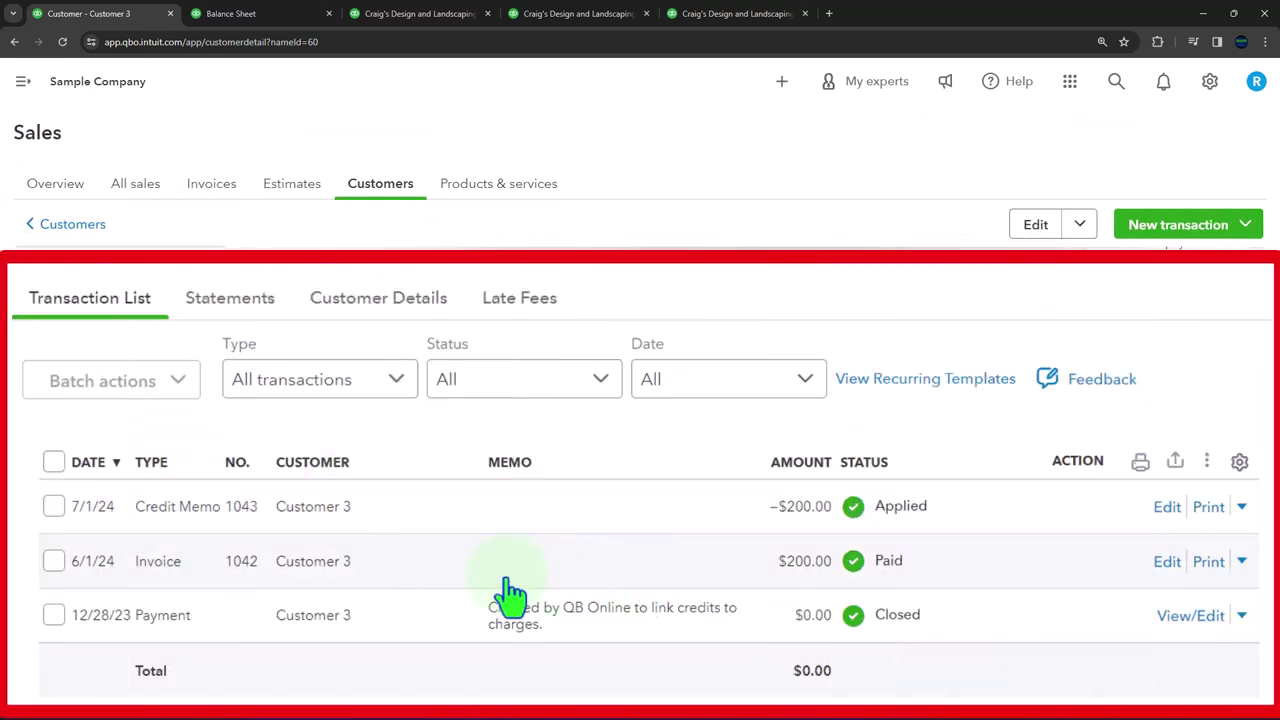
Open invoice 1042 from Customer 3's transactions to check its payment status, and close it to review the transaction list.
left_click(1166, 565)
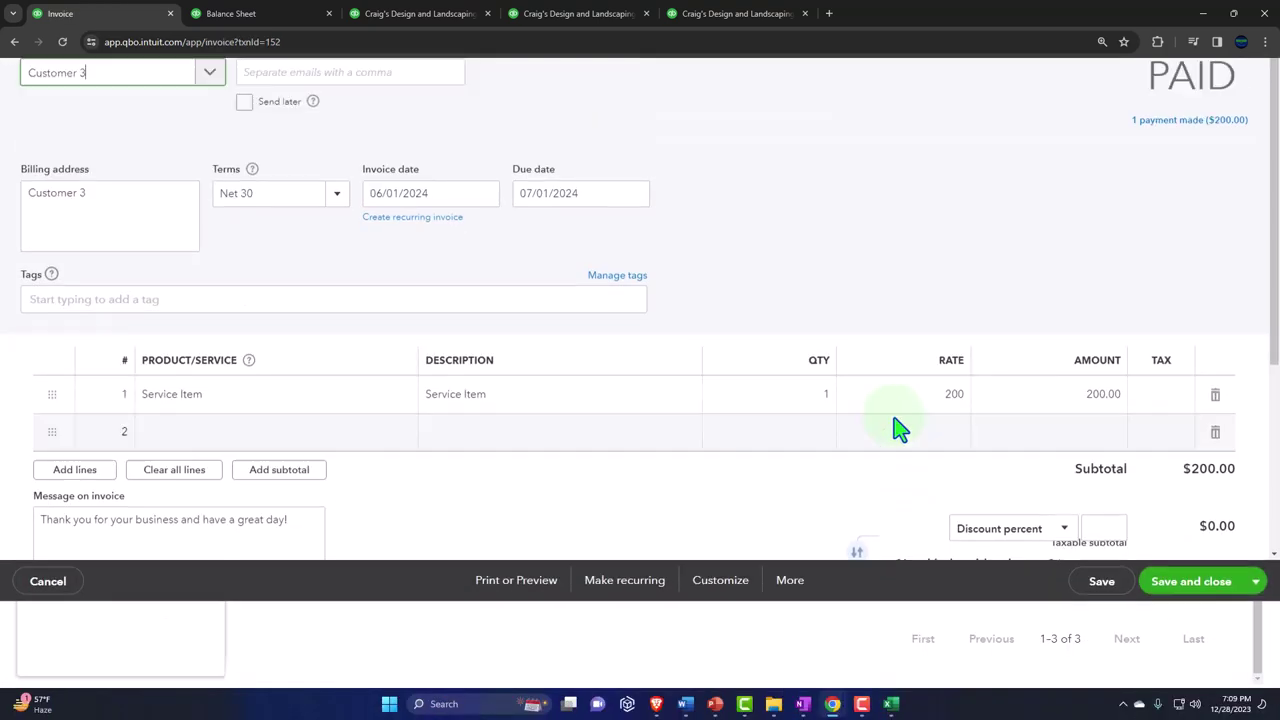
left_click(1190, 162)
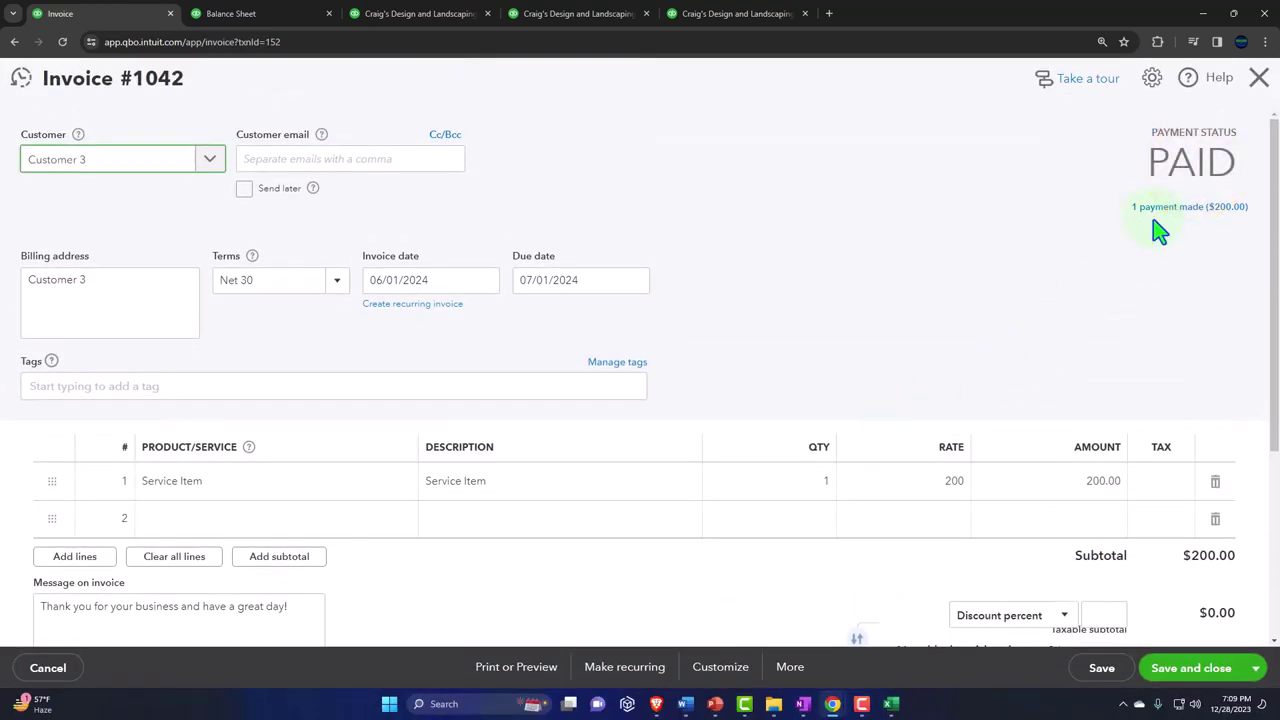
left_click(1259, 78)
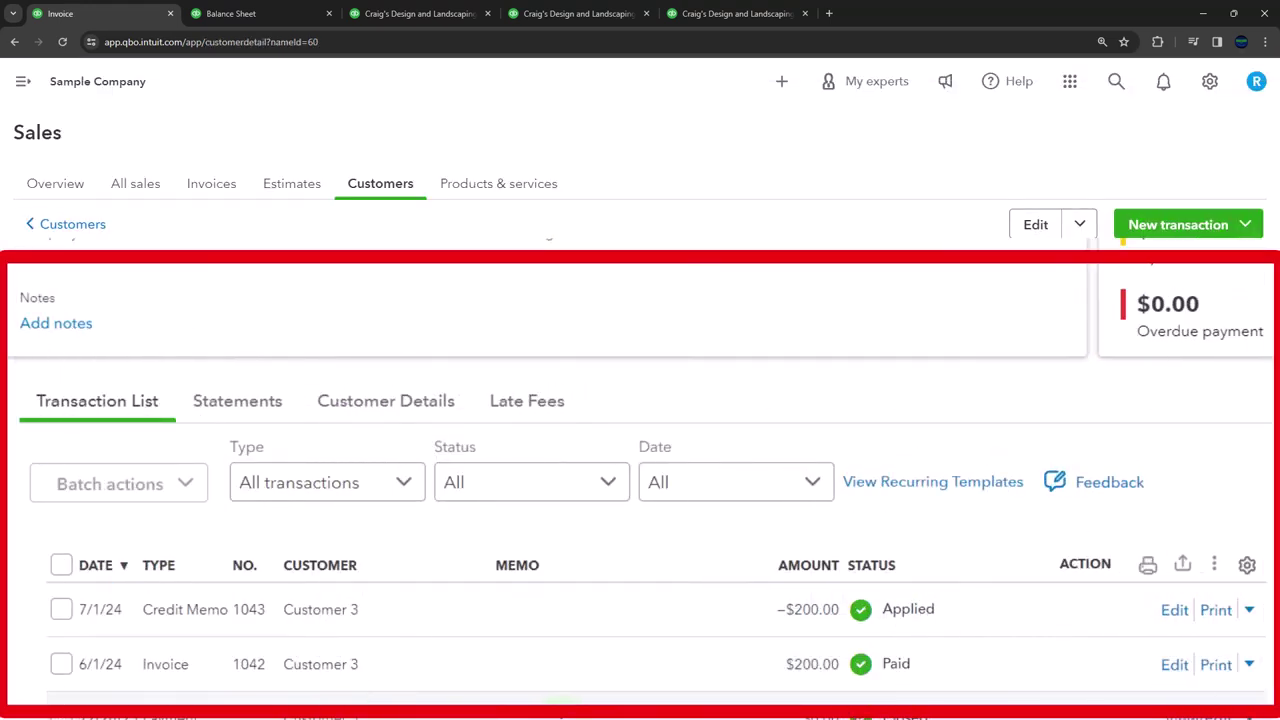
scroll(510, 682, "down", 2)
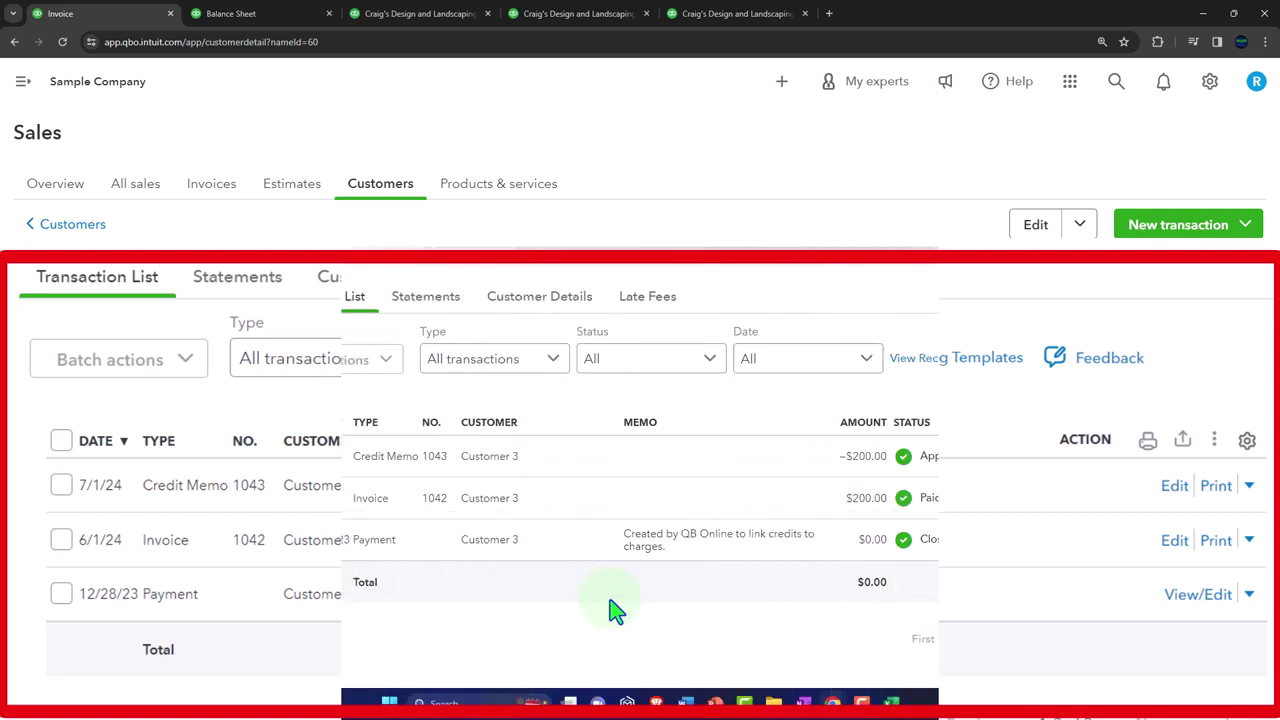
Review Accounts Receivable on the Balance Sheet alongside the Customer Balance Detail report.
left_click(273, 14)
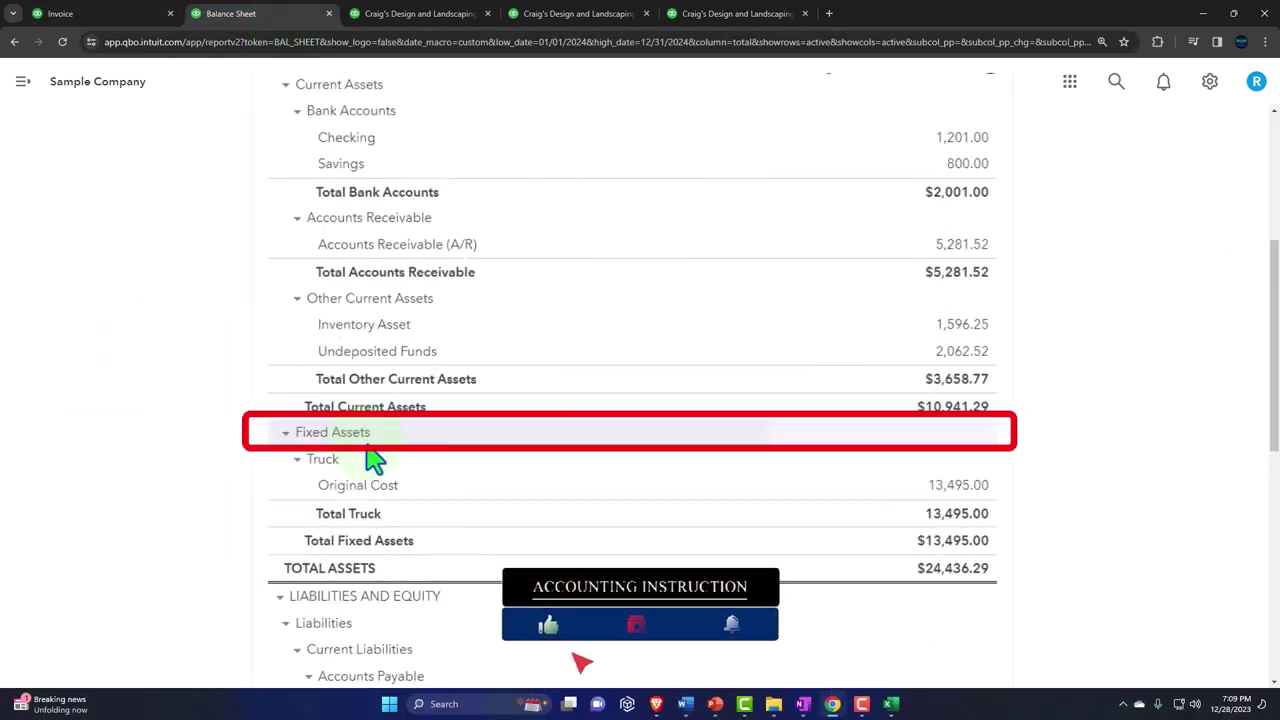
scroll(370, 455, "up", 3)
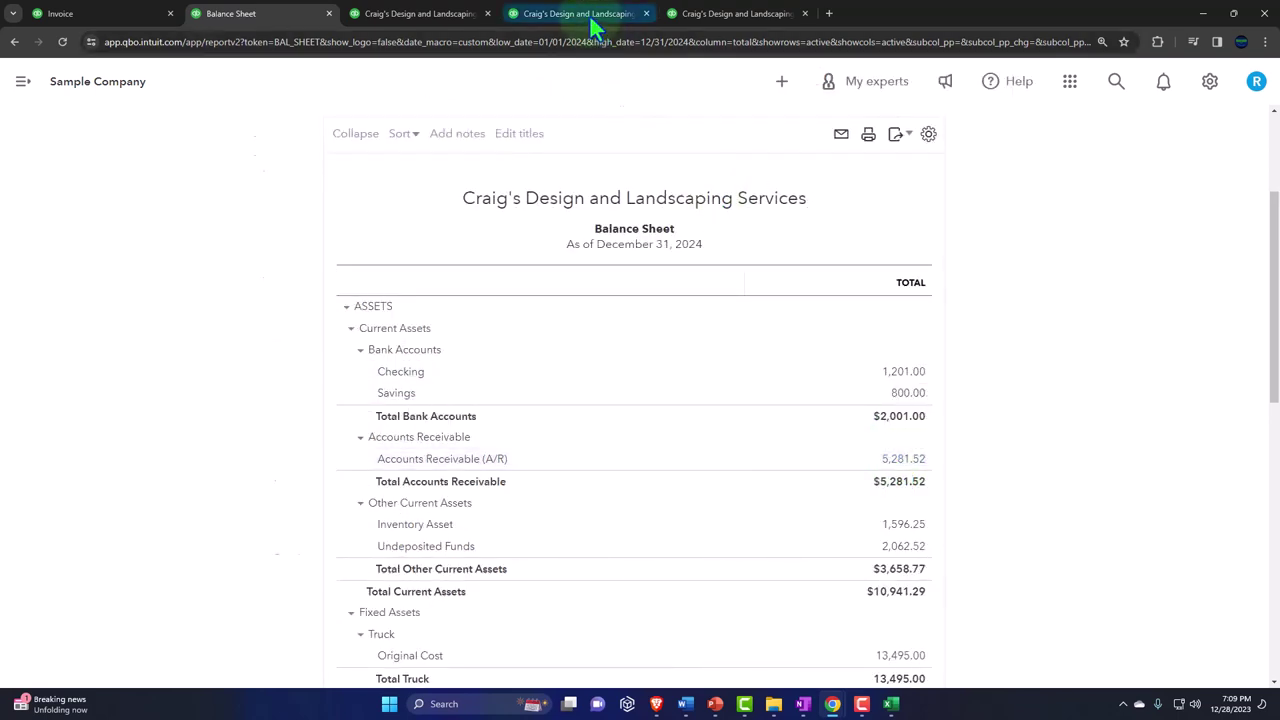
left_click(580, 14)
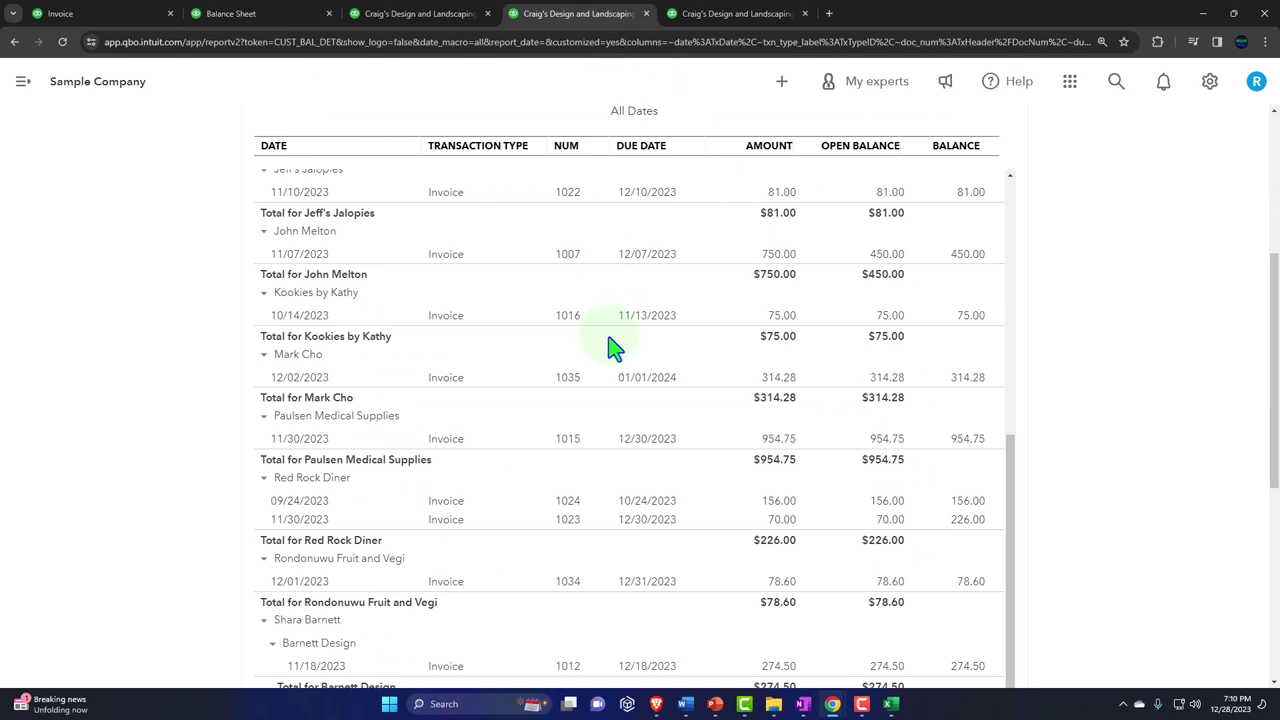
left_click(229, 14)
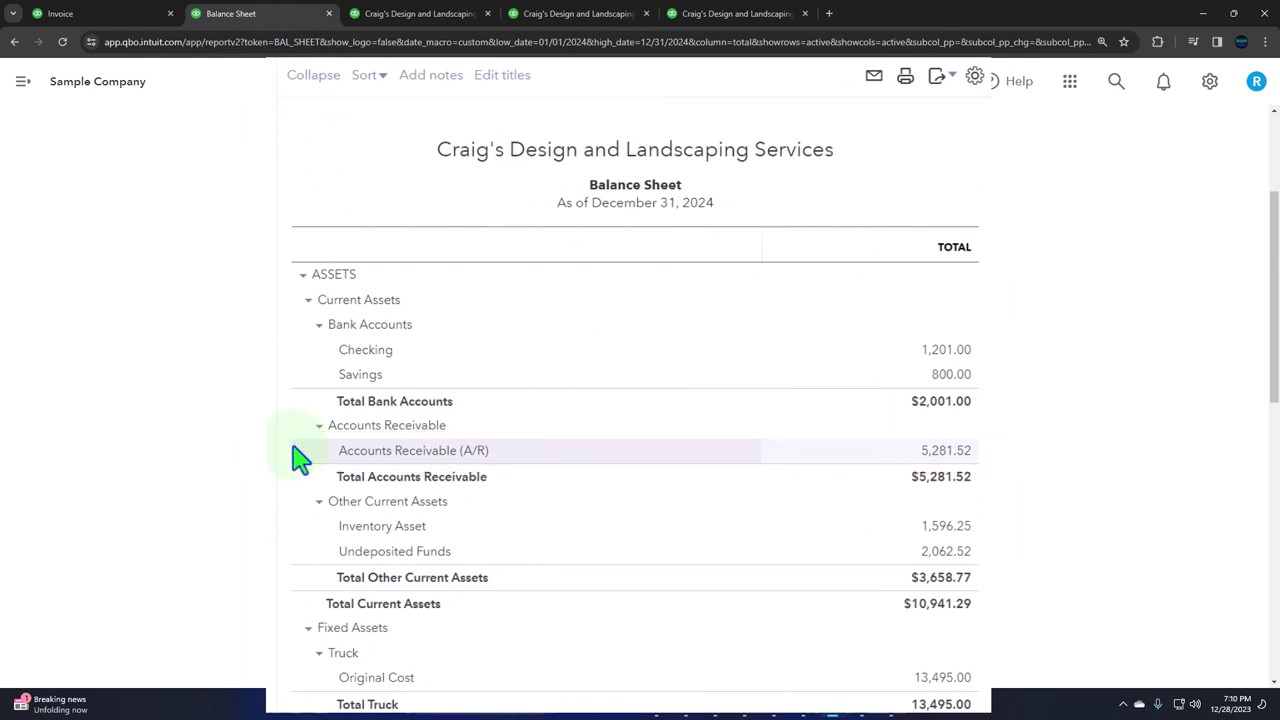
scroll(300, 460, "down", 1)
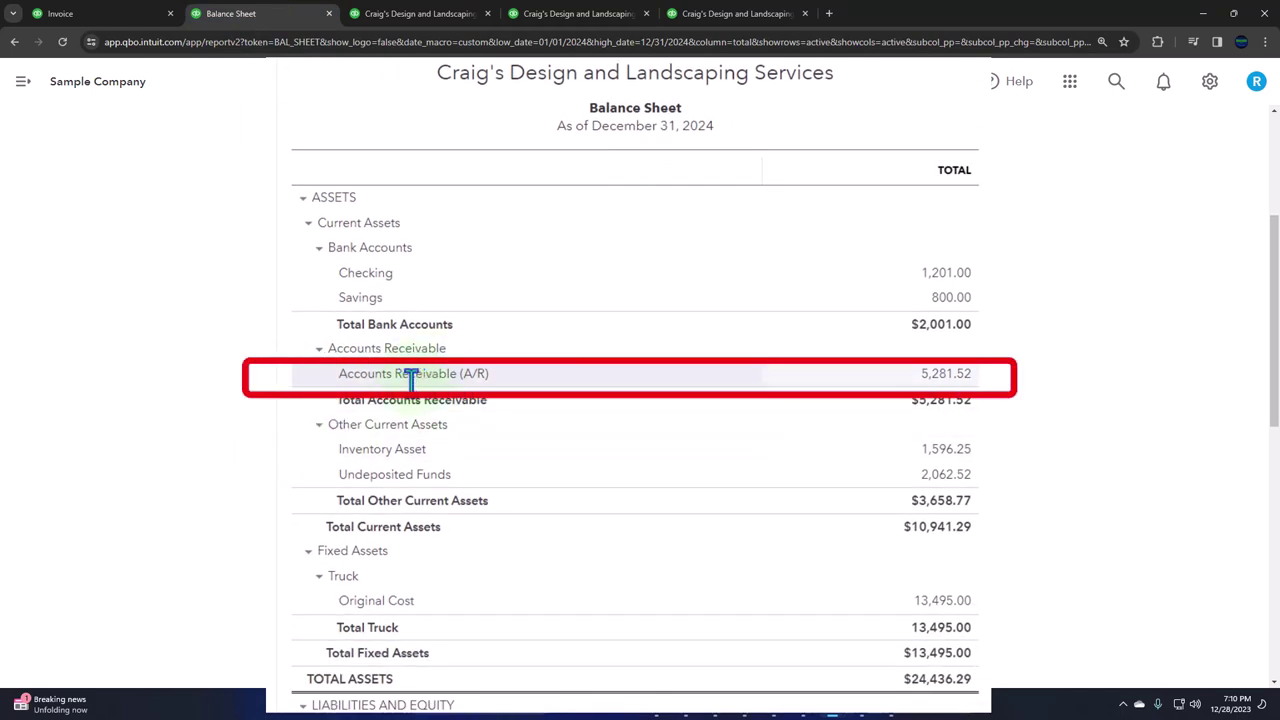